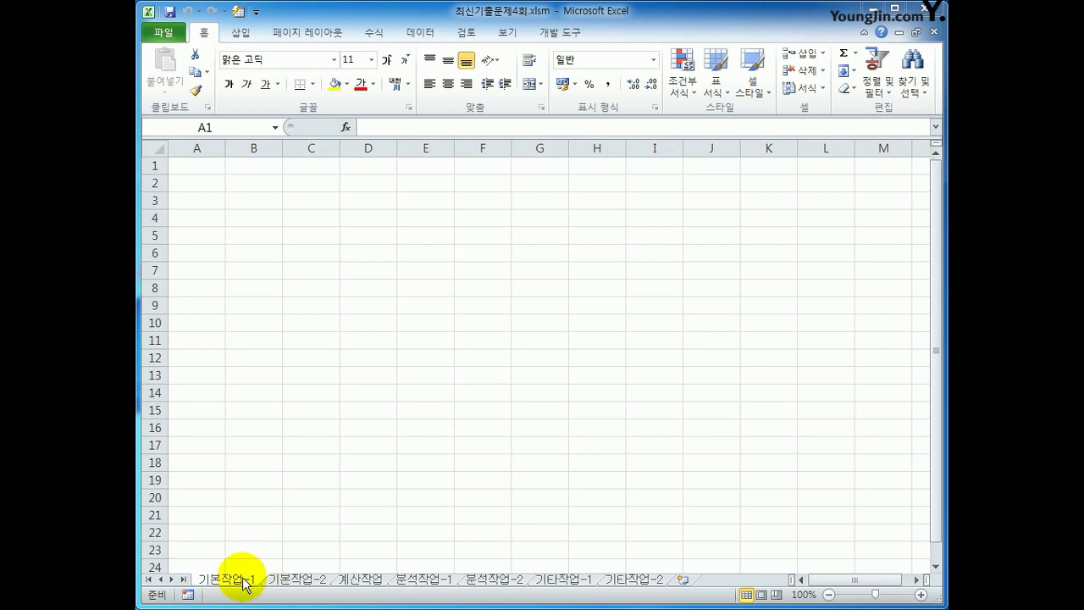
Start a Microsoft Query import at cell A3 of sheet 기본작업-1, using MS Access Database as the data source.
{"action": "left_click", "coordinate": [200, 200]}
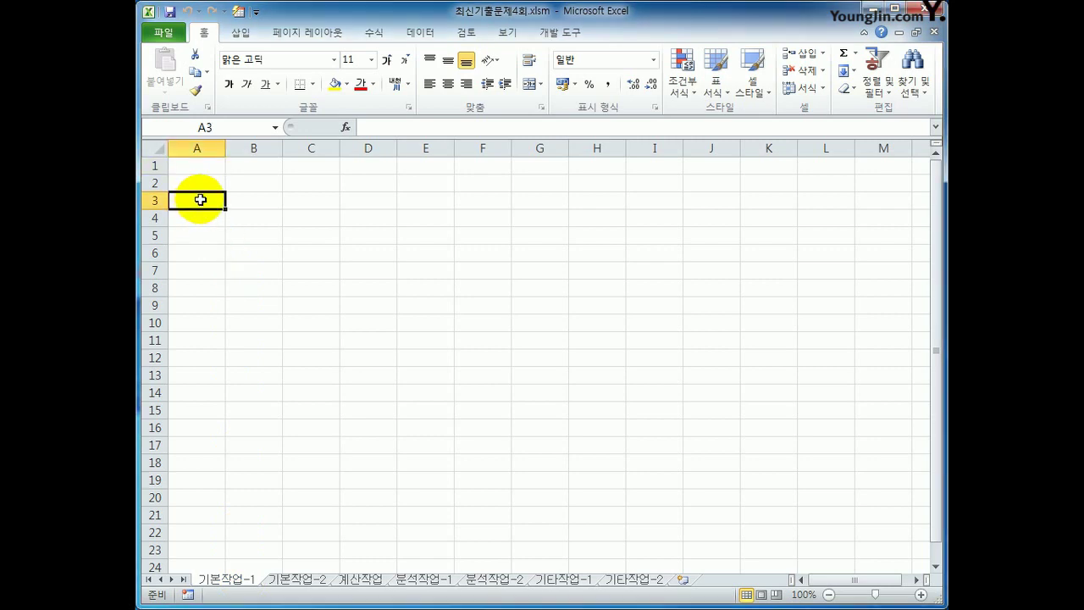
{"action": "left_click", "coordinate": [425, 32]}
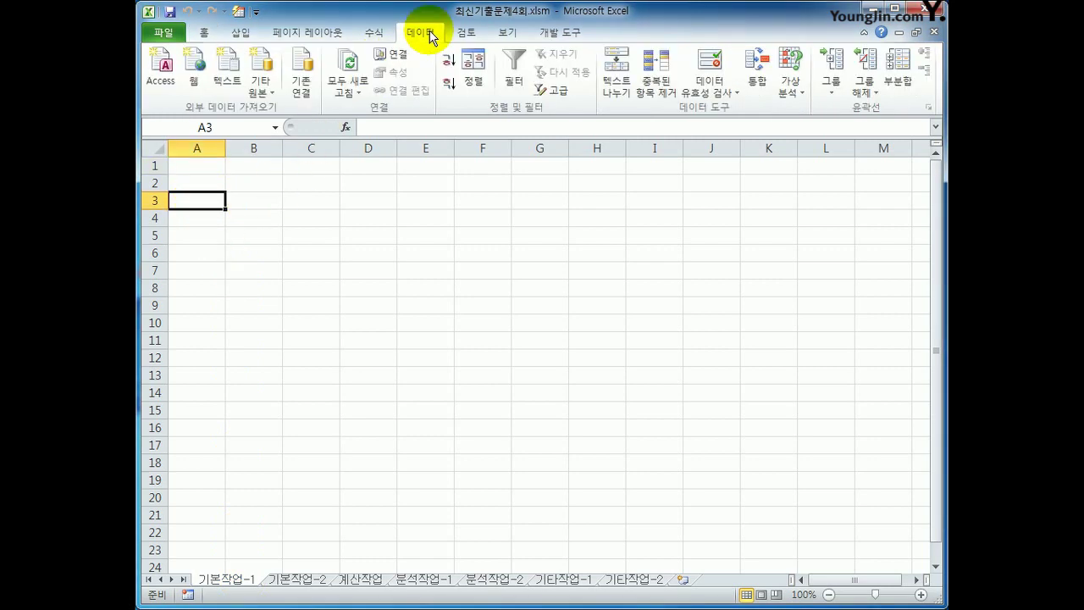
{"action": "left_click", "coordinate": [272, 95]}
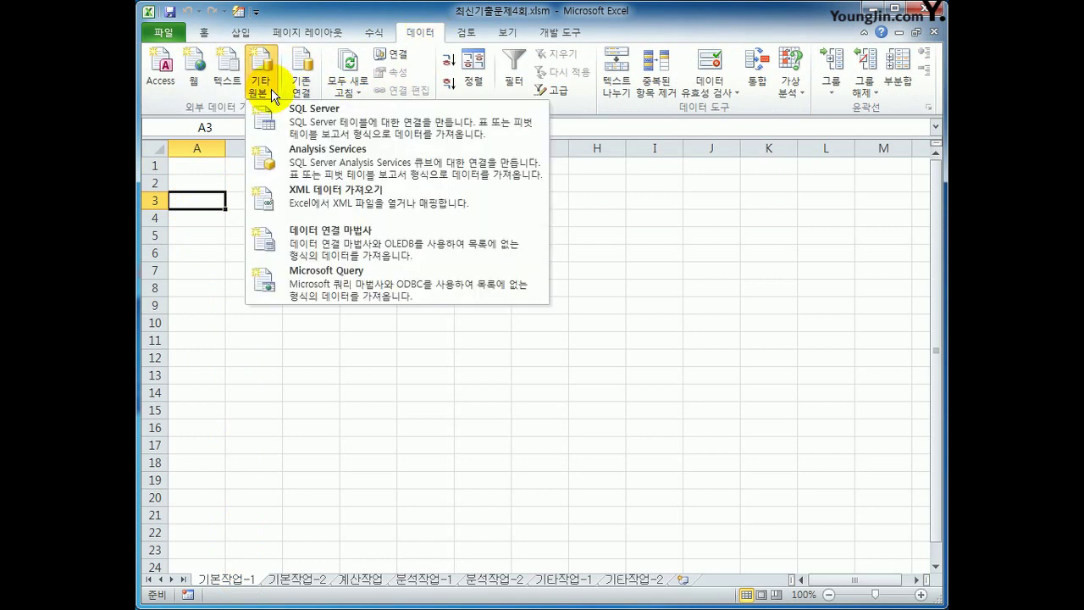
{"action": "left_click", "coordinate": [362, 287]}
{"action": "left_click_drag", "start_coordinate": [213, 212], "coordinate": [472, 222]}
{"action": "left_click", "coordinate": [421, 290]}
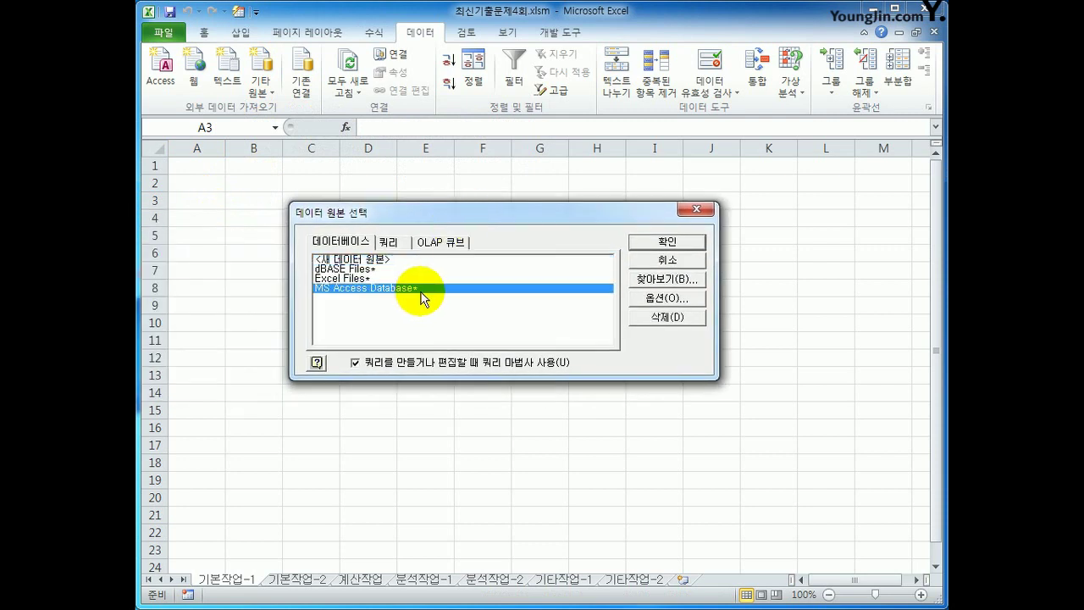
{"action": "left_click", "coordinate": [649, 241]}
Choose the database ebook구입.accdb from the folder 2020컴활1급\스프레드시트\기출문제 on drive C.
{"action": "left_click_drag", "start_coordinate": [760, 230], "coordinate": [724, 219]}
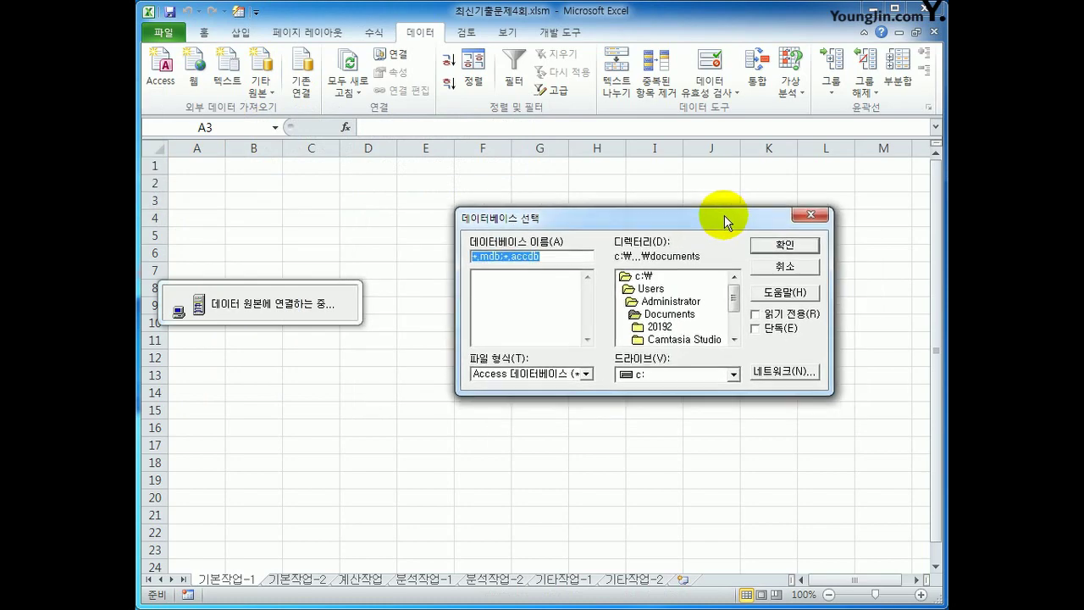
{"action": "double_click", "coordinate": [681, 276]}
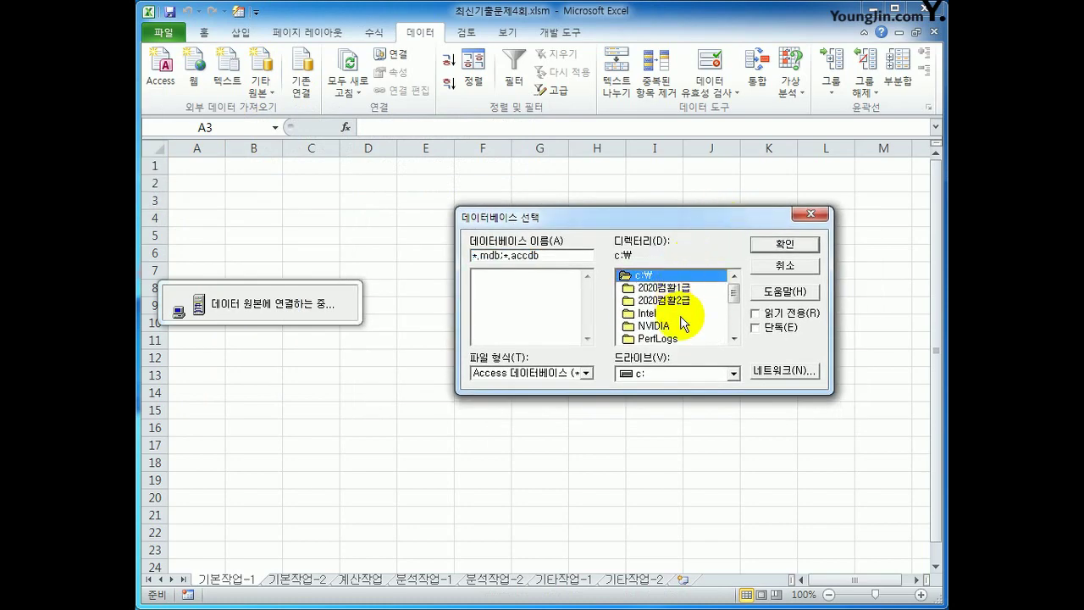
{"action": "double_click", "coordinate": [681, 289]}
{"action": "double_click", "coordinate": [683, 313]}
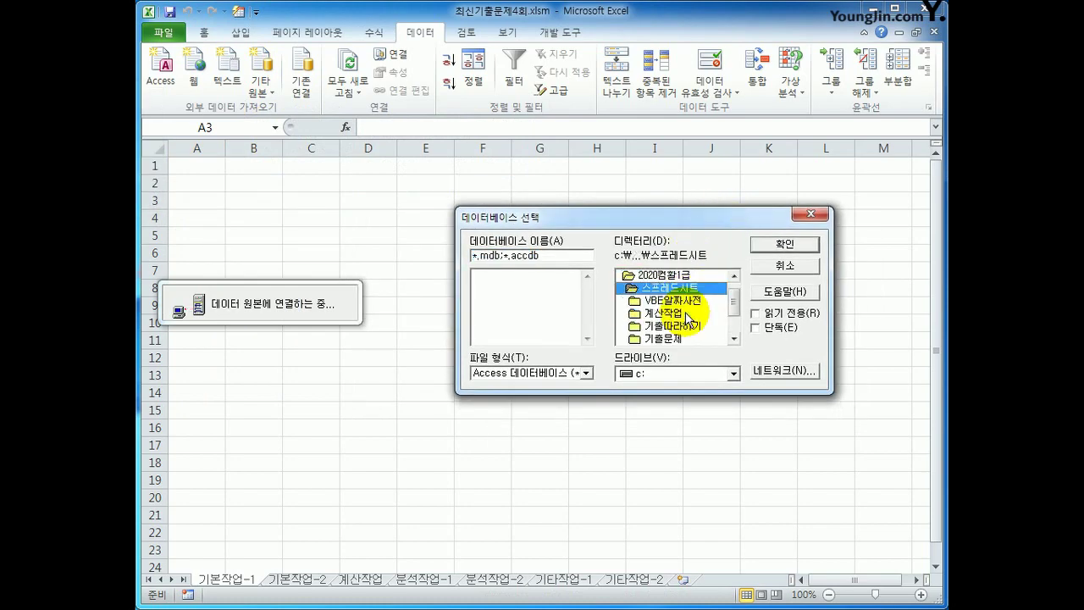
{"action": "double_click", "coordinate": [706, 336]}
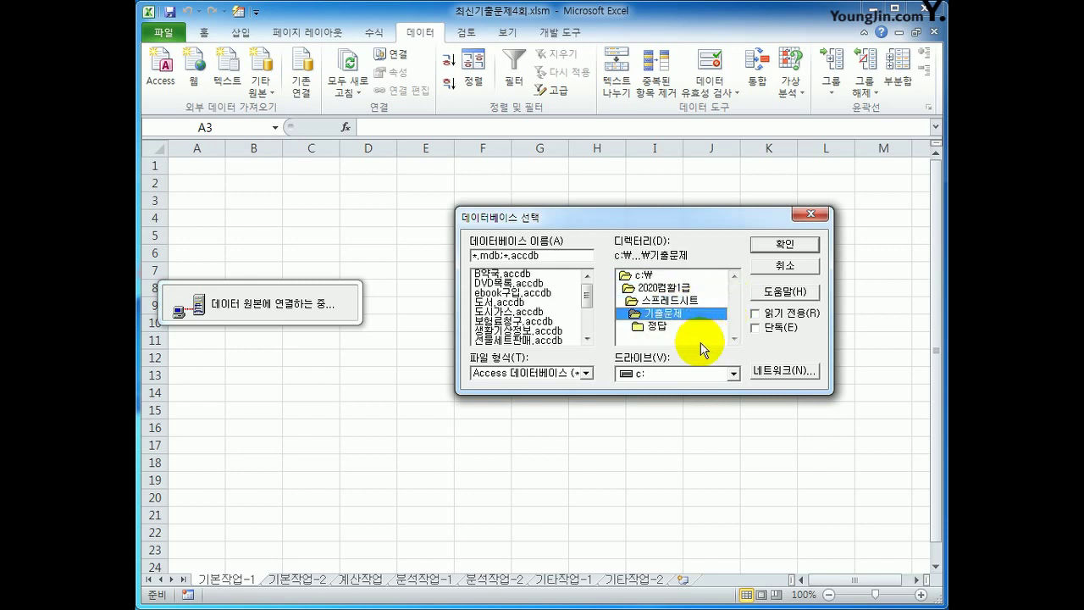
{"action": "left_click", "coordinate": [524, 293]}
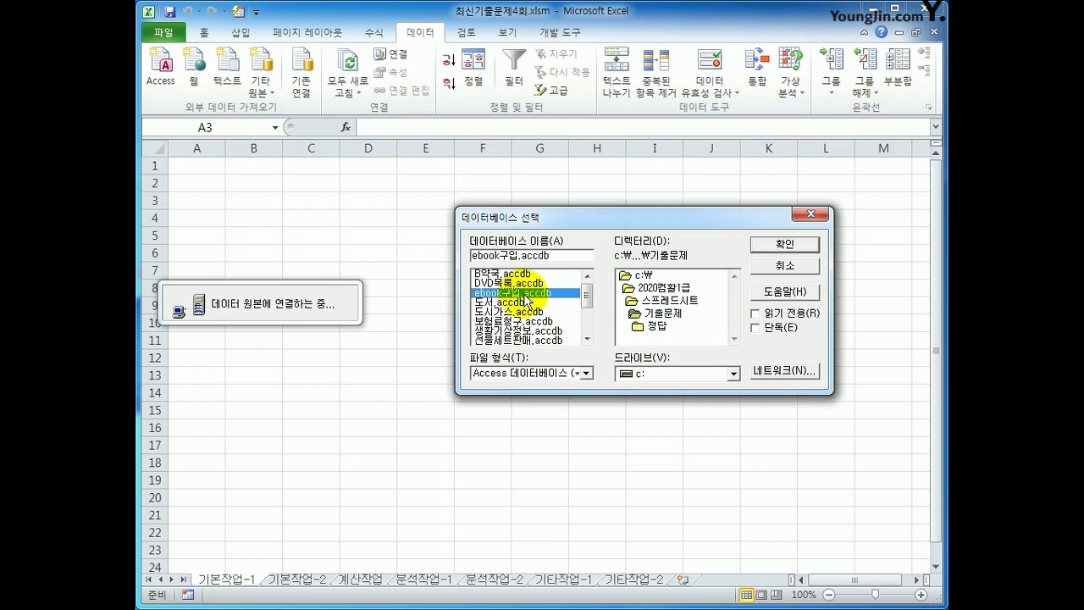
{"action": "left_click", "coordinate": [762, 245]}
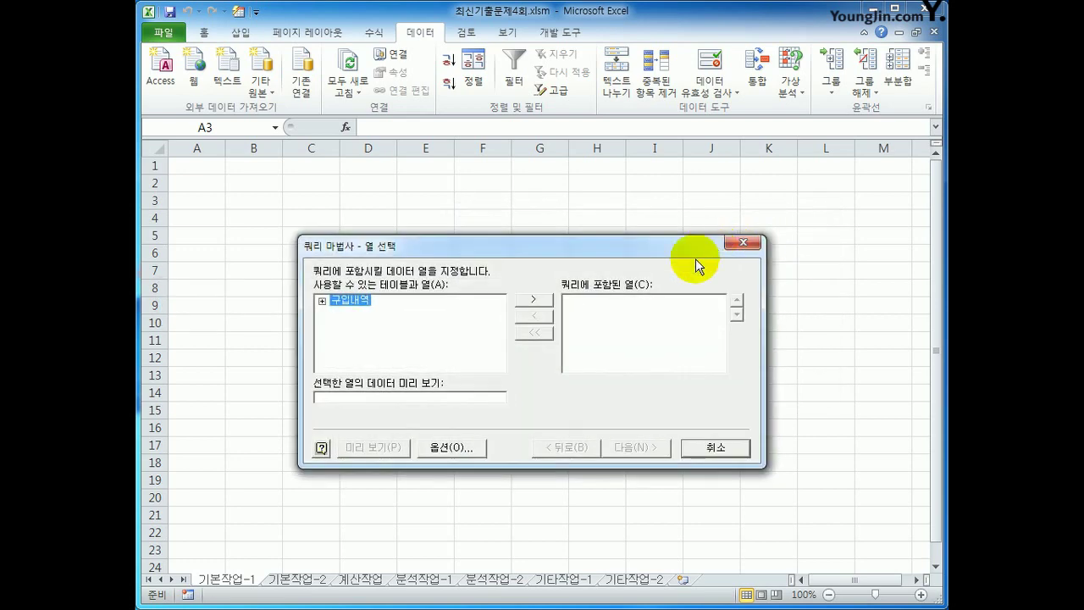
Include the columns 회원사코드, 결제구분, ebook명, 구입수량 and 단가 of the 구입내역 table in the query.
{"action": "double_click", "coordinate": [360, 303]}
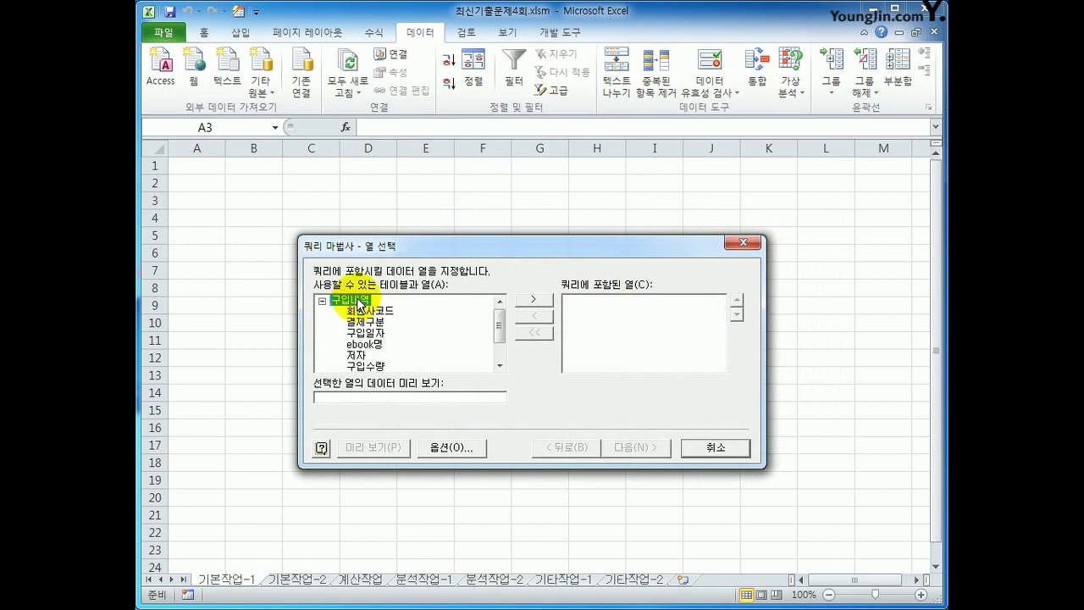
{"action": "double_click", "coordinate": [371, 312]}
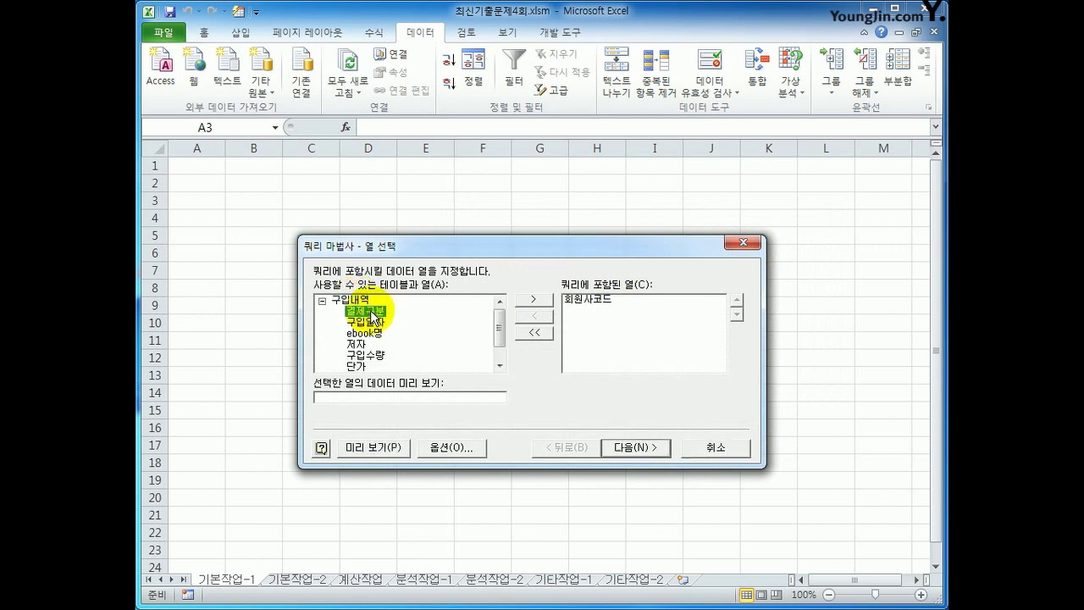
{"action": "double_click", "coordinate": [372, 313]}
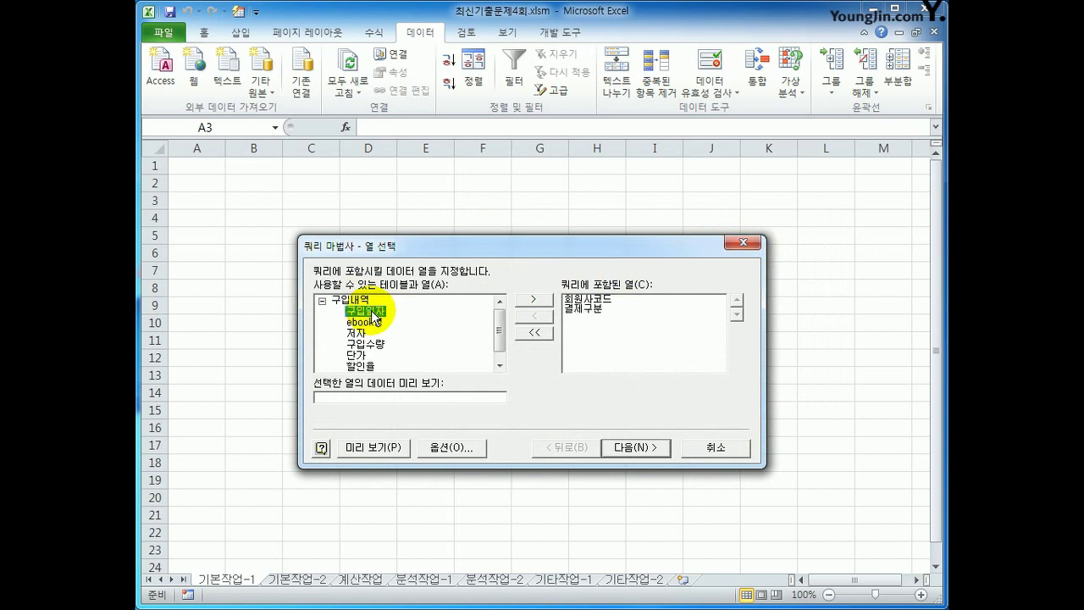
{"action": "double_click", "coordinate": [373, 322]}
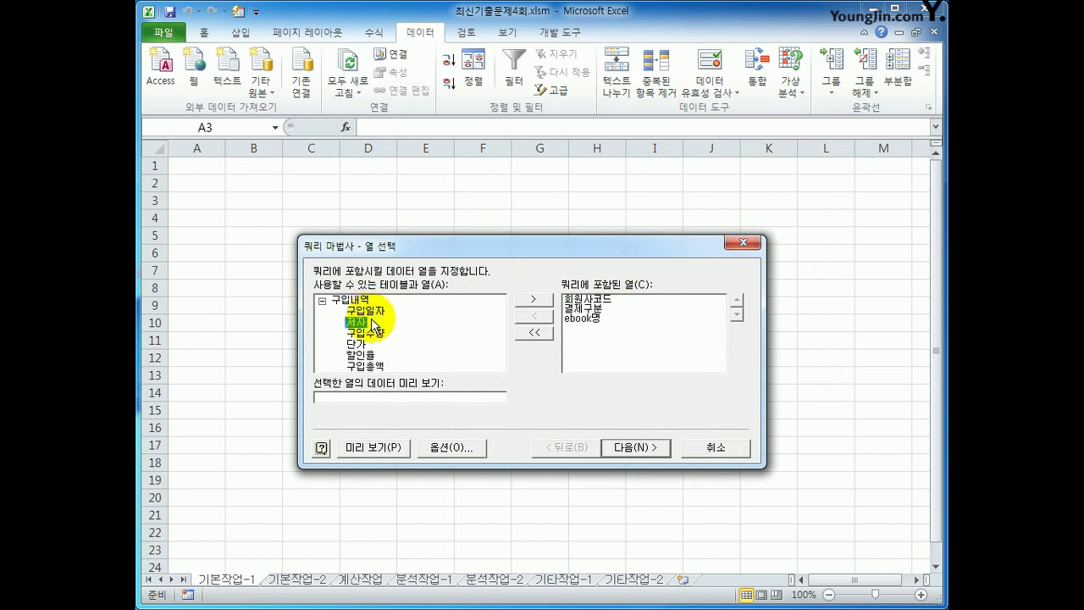
{"action": "double_click", "coordinate": [375, 332]}
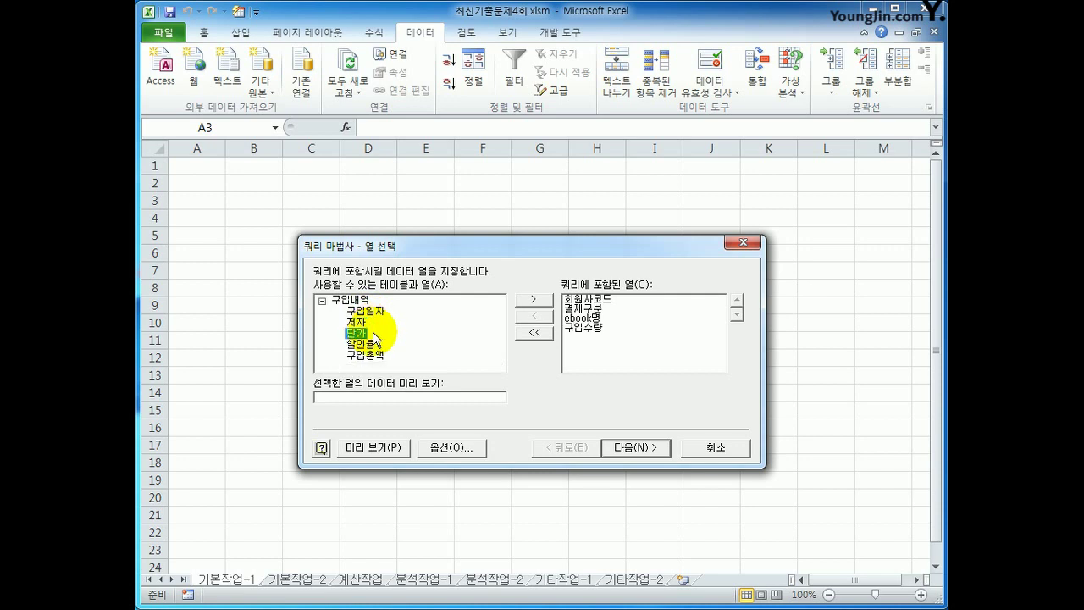
{"action": "double_click", "coordinate": [366, 334]}
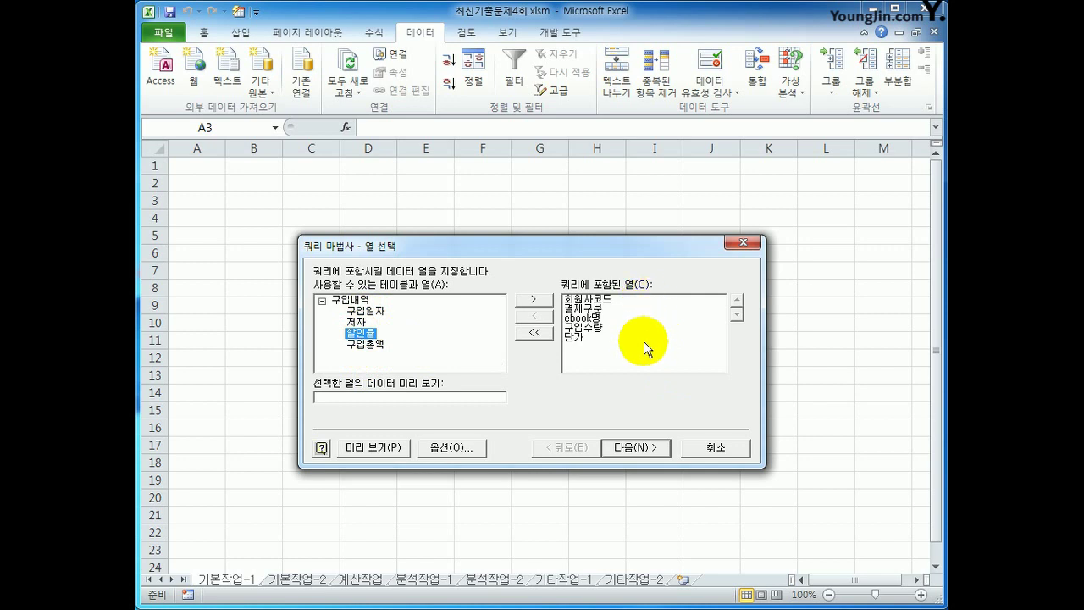
{"action": "left_click", "coordinate": [644, 449]}
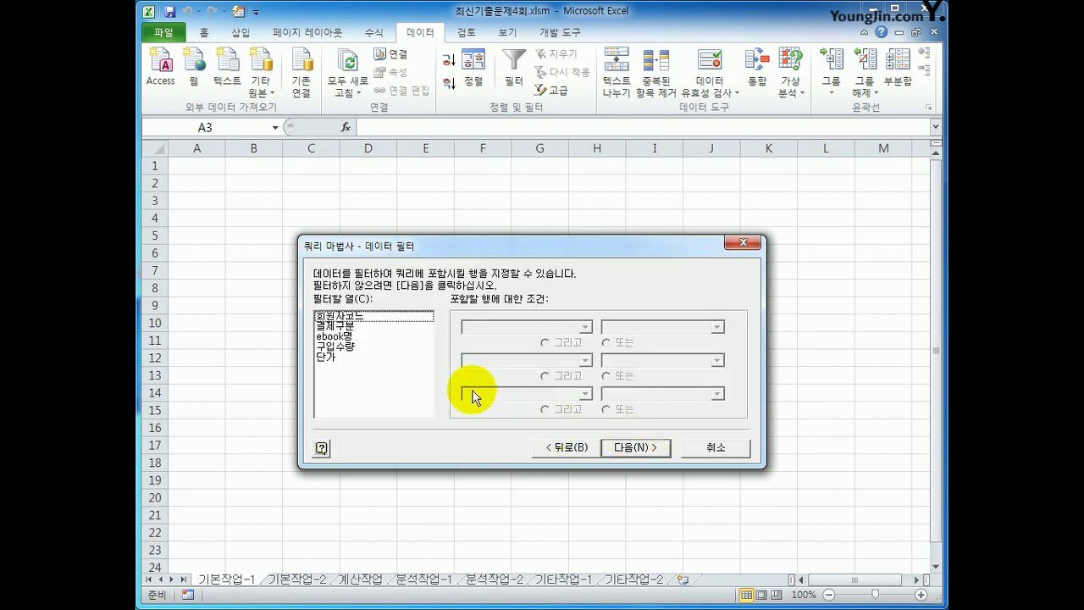
Filter the query to rows whose ebook명 equals 유튜브의 신 or 호모 데우스.
{"action": "left_click", "coordinate": [372, 335]}
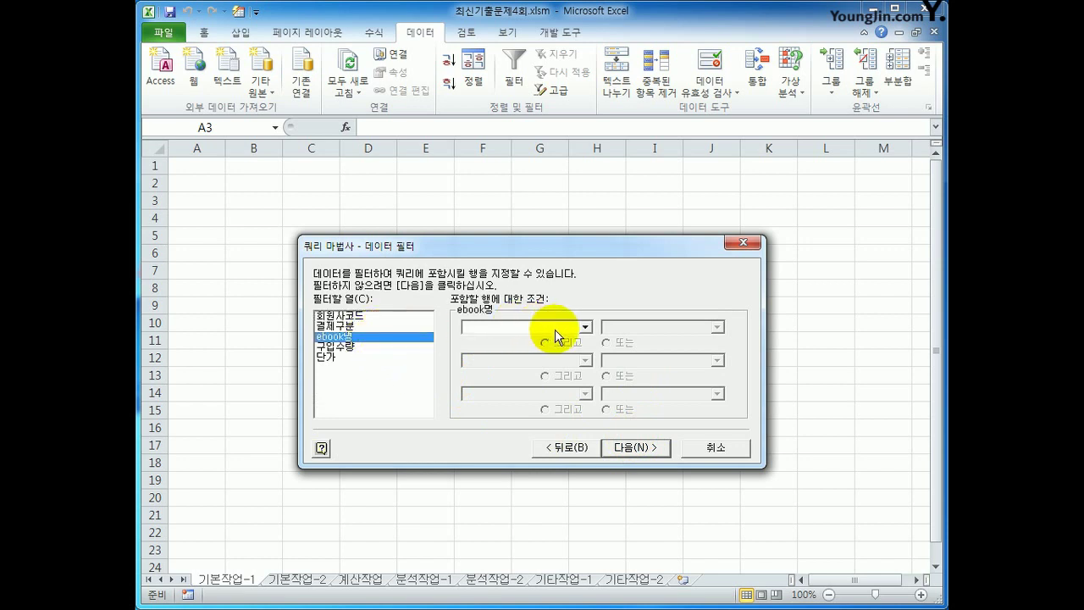
{"action": "left_click", "coordinate": [584, 327]}
{"action": "left_click", "coordinate": [574, 350]}
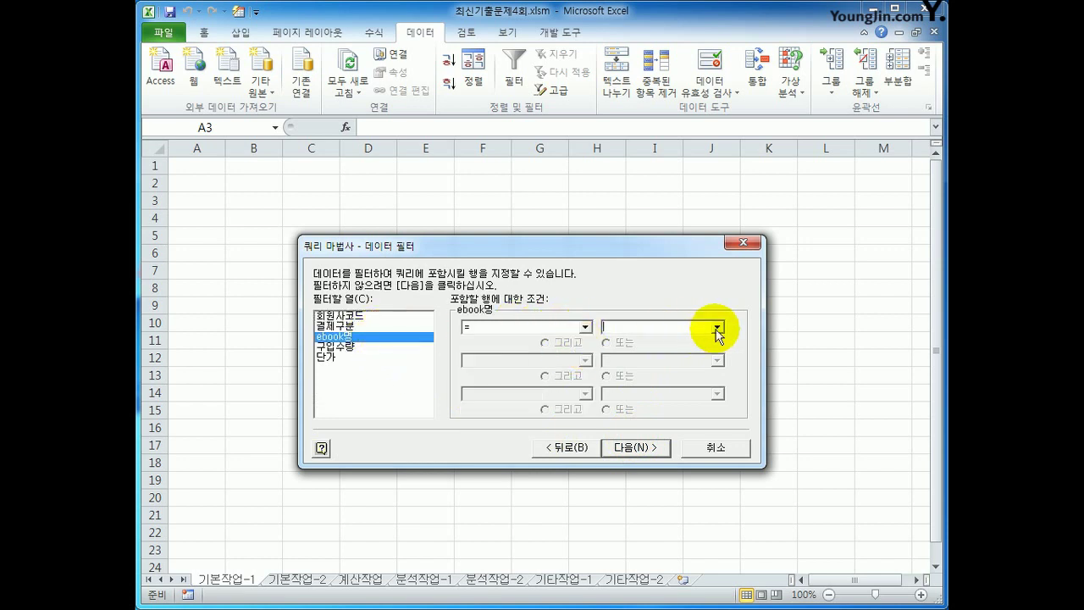
{"action": "left_click", "coordinate": [717, 327]}
{"action": "left_click", "coordinate": [703, 392]}
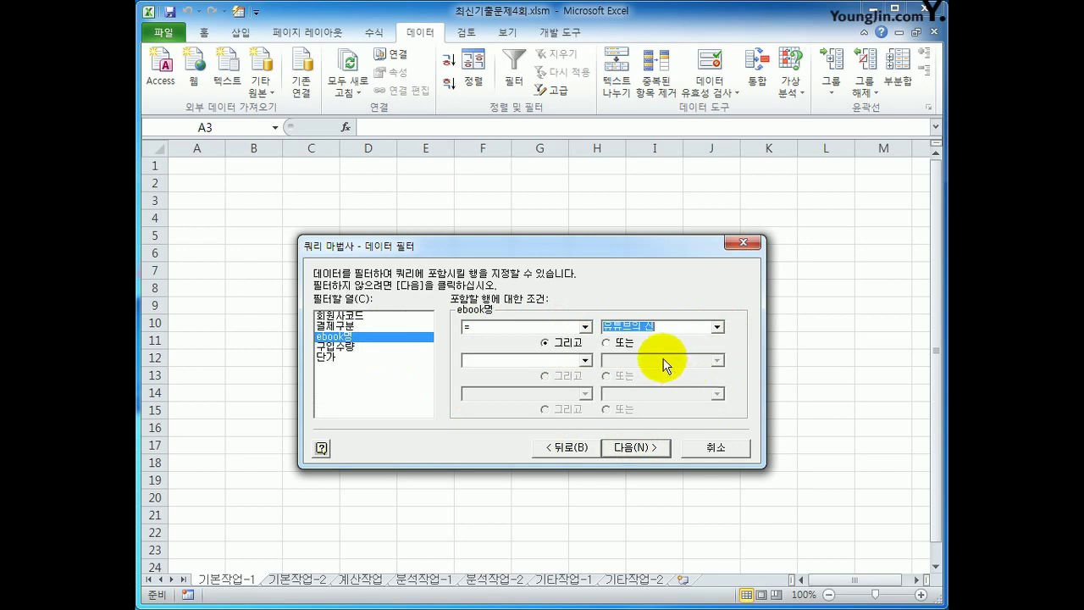
{"action": "left_click", "coordinate": [605, 342]}
{"action": "left_click", "coordinate": [584, 360]}
{"action": "left_click", "coordinate": [570, 383]}
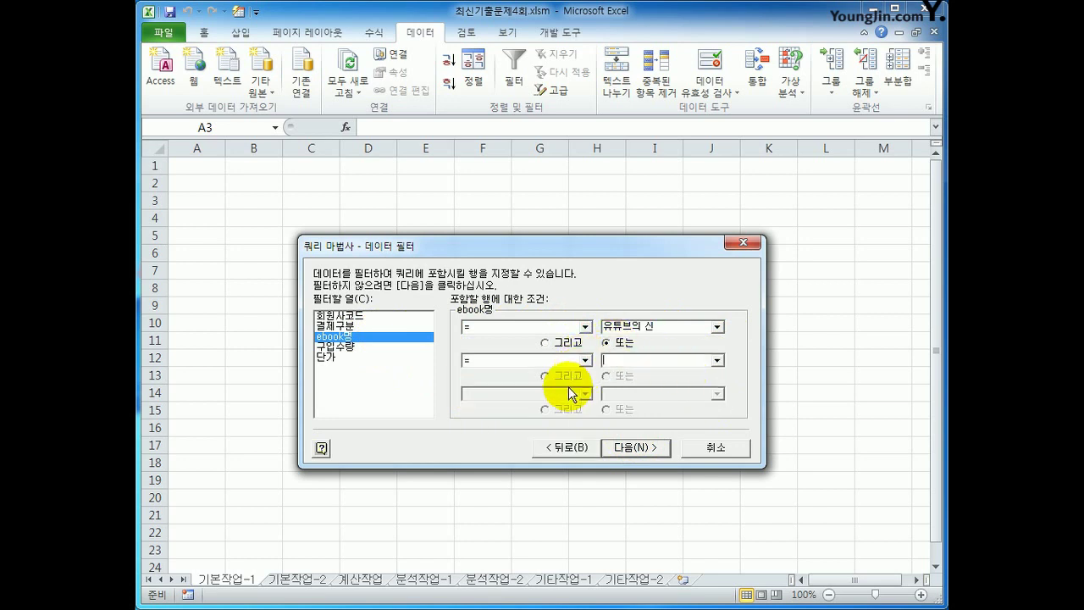
{"action": "left_click", "coordinate": [716, 360]}
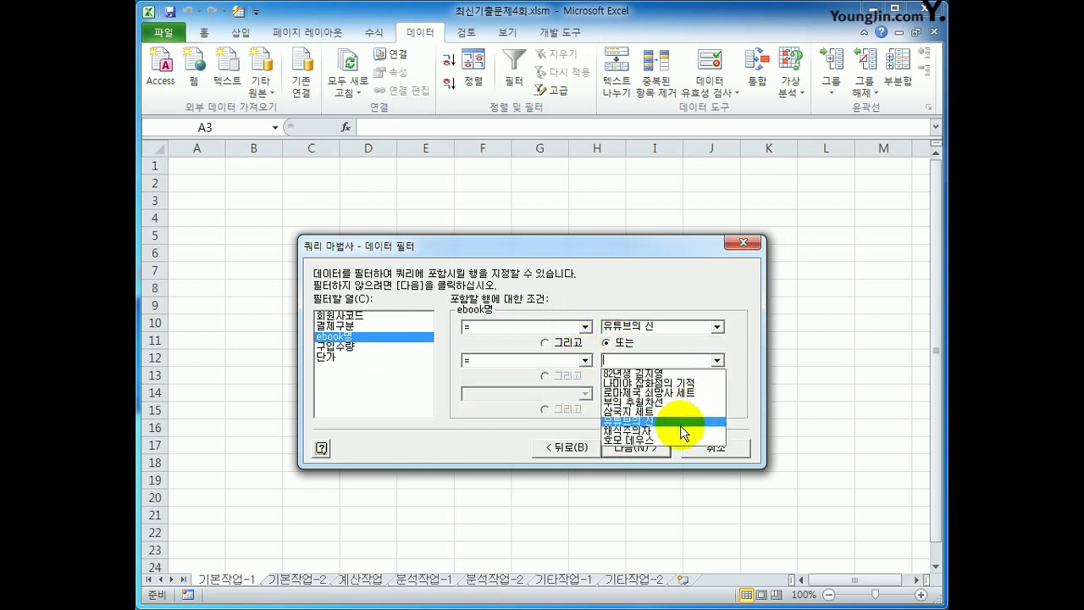
{"action": "left_click", "coordinate": [677, 440]}
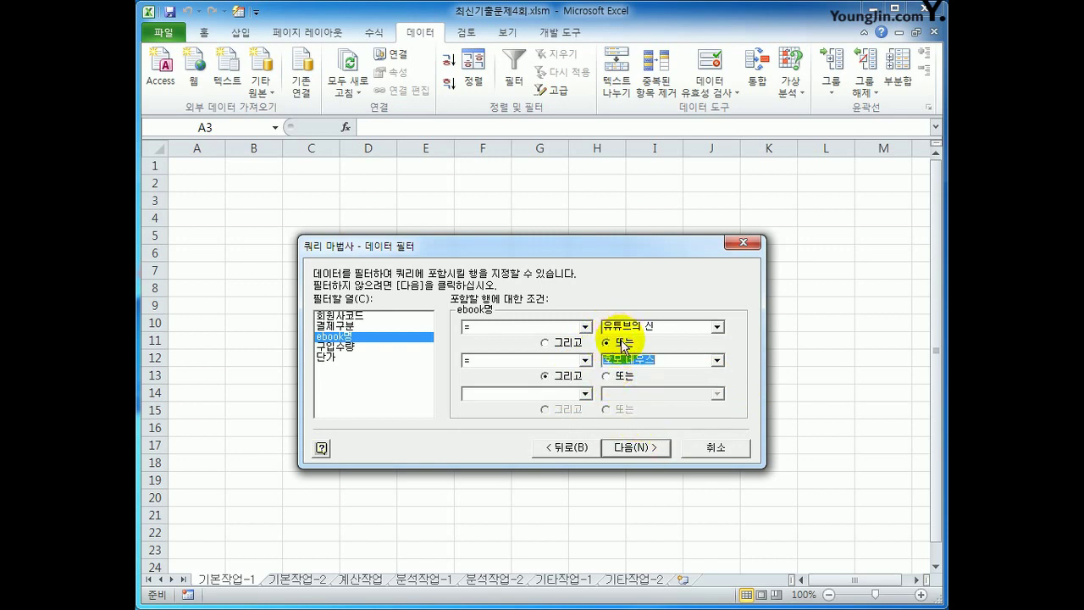
Add a filter condition that 결제구분 does not equal 체크카드.
{"action": "left_click", "coordinate": [412, 328]}
{"action": "left_click", "coordinate": [569, 327]}
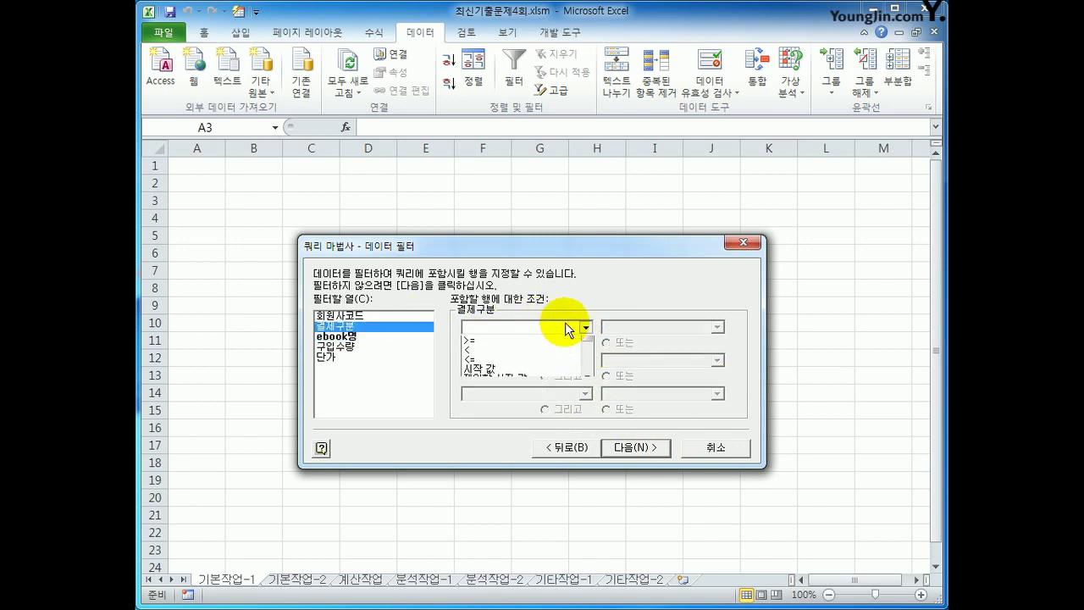
{"action": "left_click", "coordinate": [565, 360]}
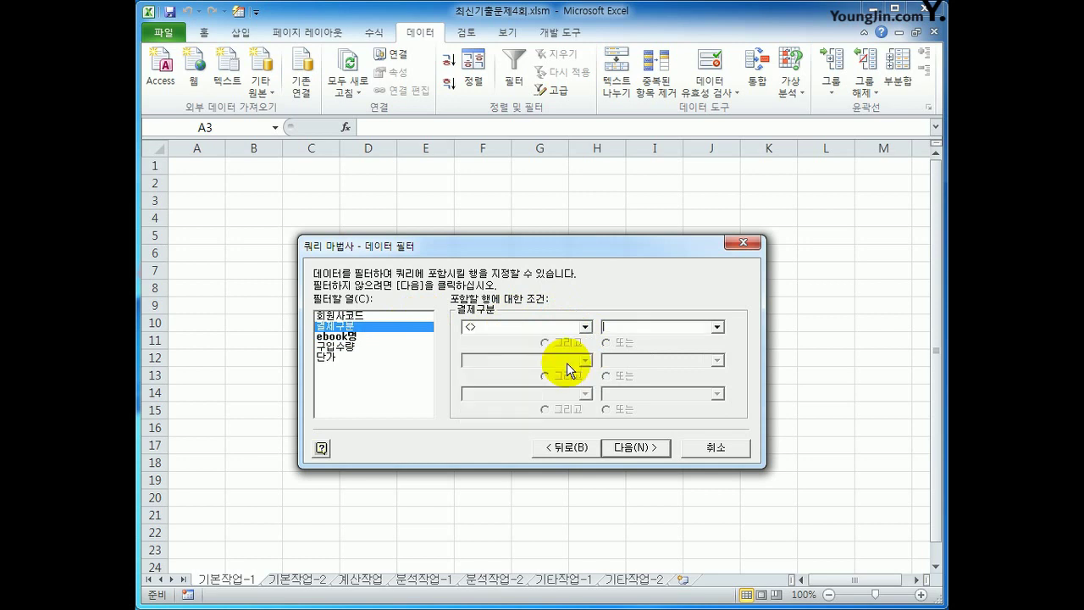
{"action": "left_click", "coordinate": [717, 327]}
{"action": "left_click", "coordinate": [707, 367]}
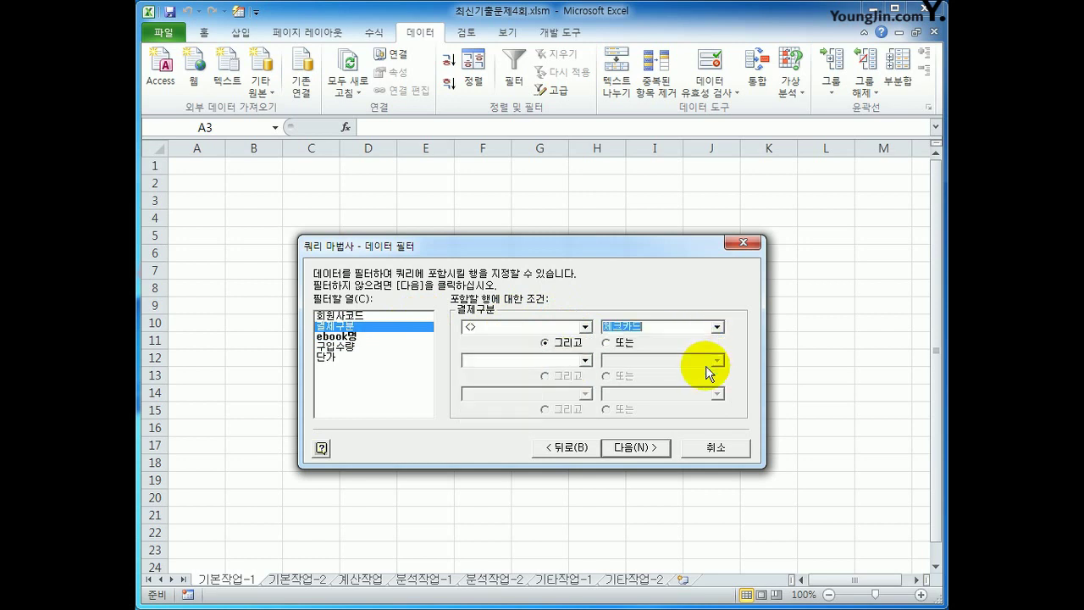
{"action": "left_click", "coordinate": [632, 449]}
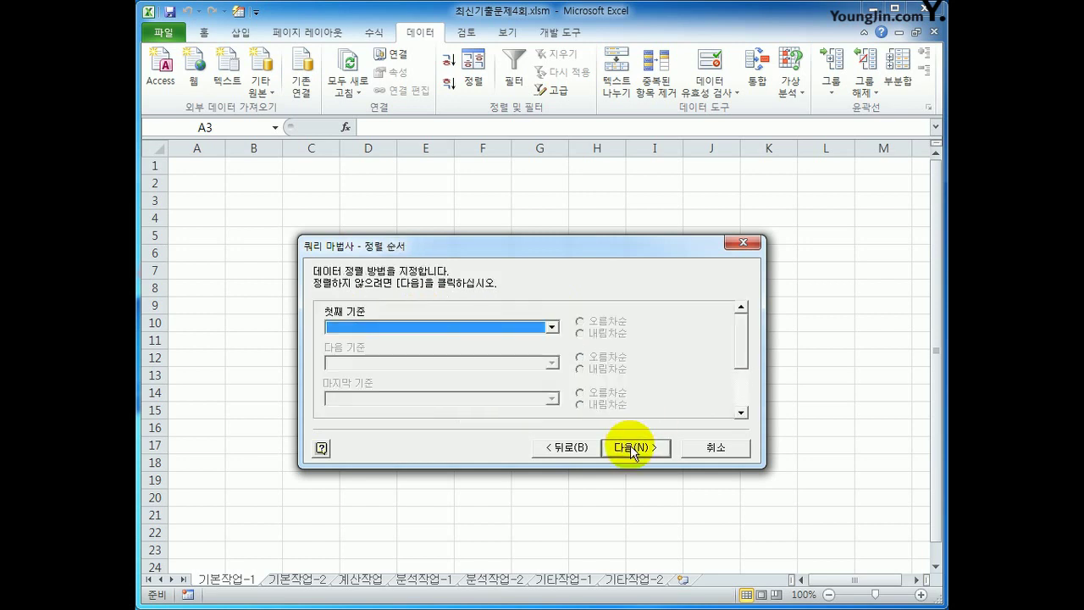
Sort the query by 결제구분 ascending, with 회원사코드 descending as the second criterion.
{"action": "left_click", "coordinate": [528, 329]}
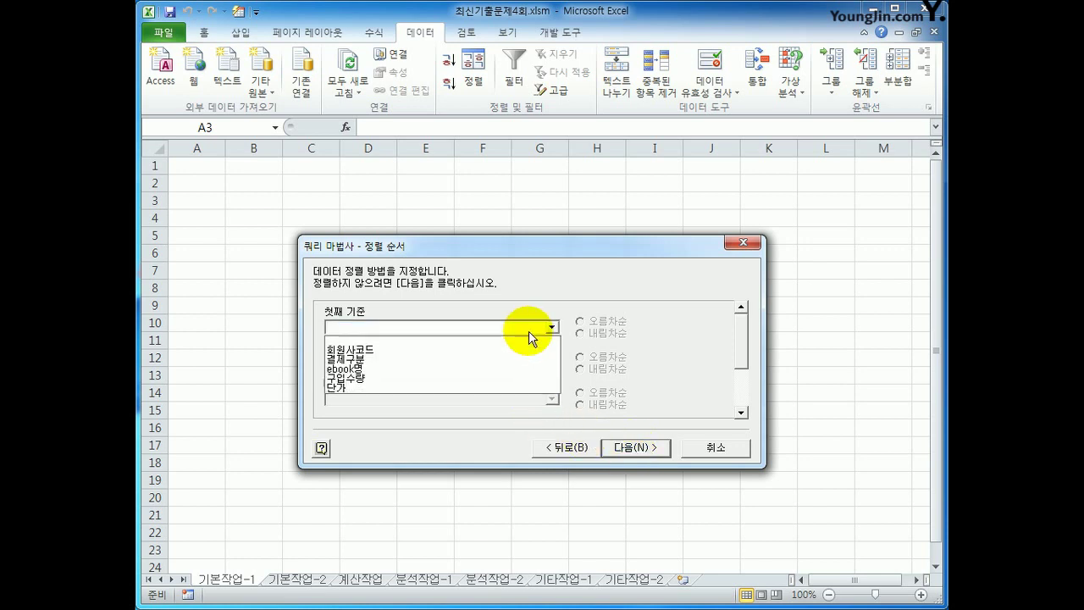
{"action": "left_click", "coordinate": [527, 356]}
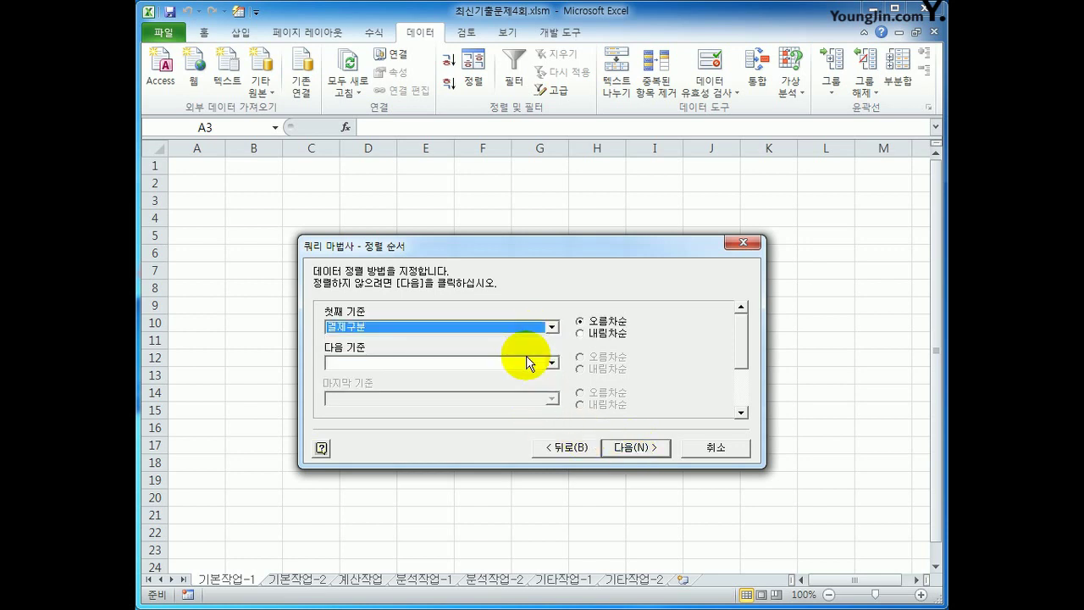
{"action": "left_click", "coordinate": [529, 364]}
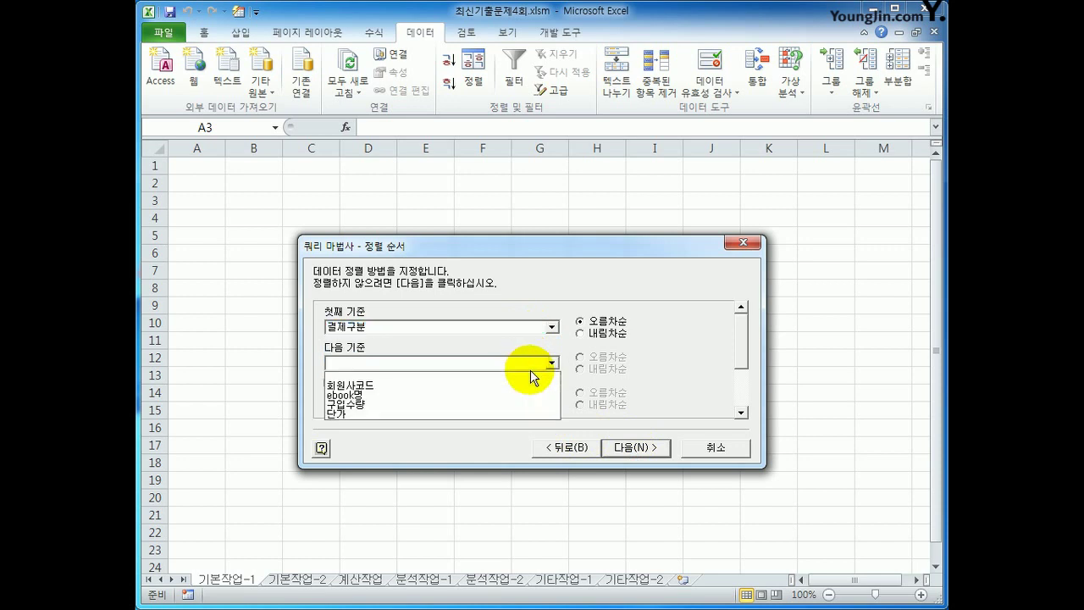
{"action": "left_click", "coordinate": [526, 387]}
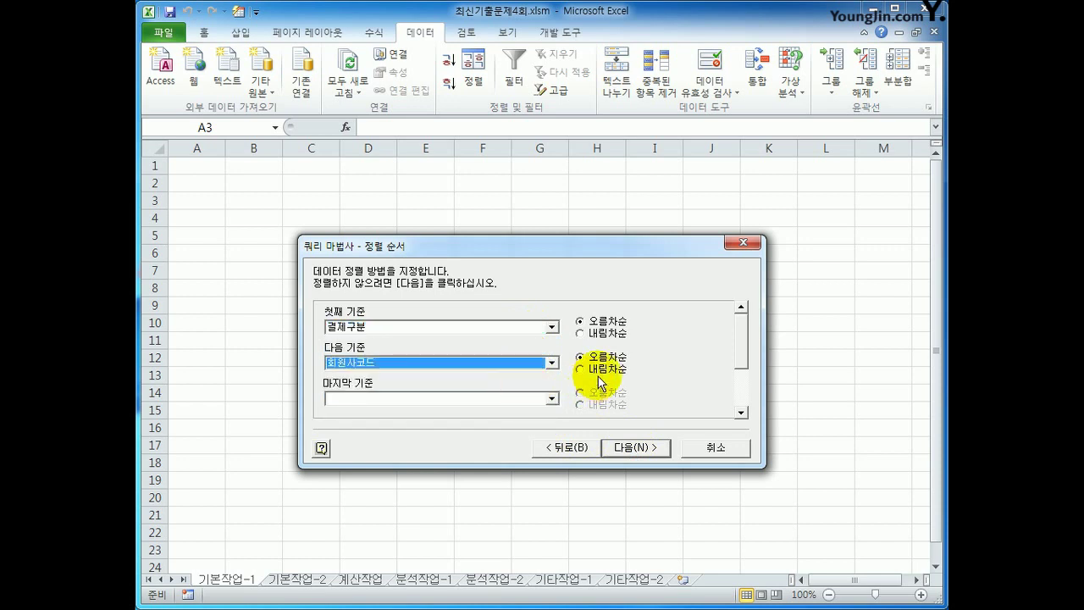
{"action": "left_click", "coordinate": [601, 373]}
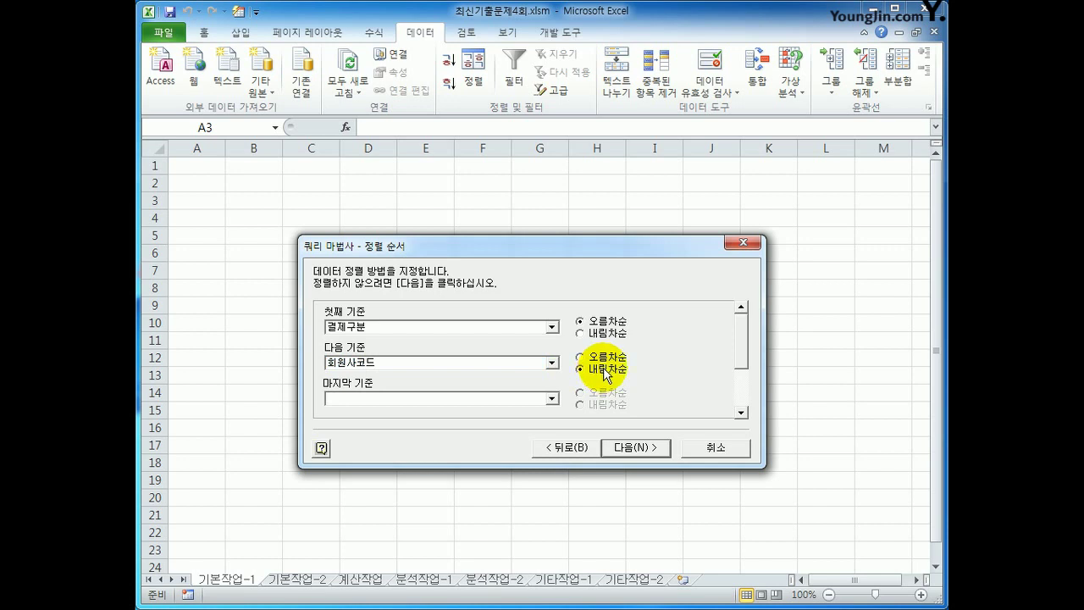
Finish the query and return its data to the existing worksheet as a table at cell A3.
{"action": "left_click", "coordinate": [631, 451]}
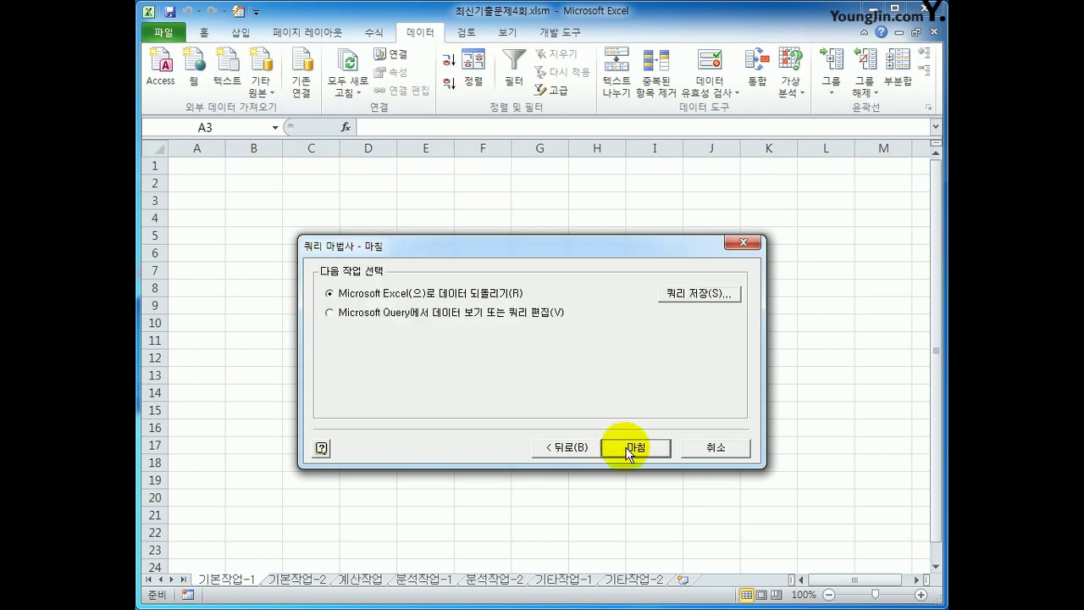
{"action": "left_click", "coordinate": [631, 451]}
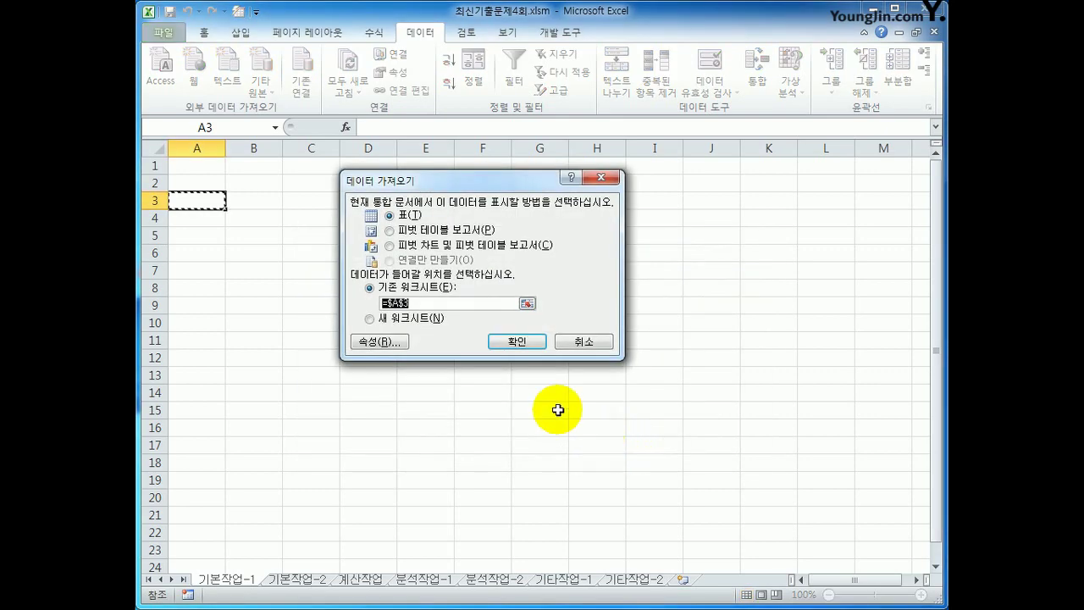
{"action": "left_click", "coordinate": [504, 341]}
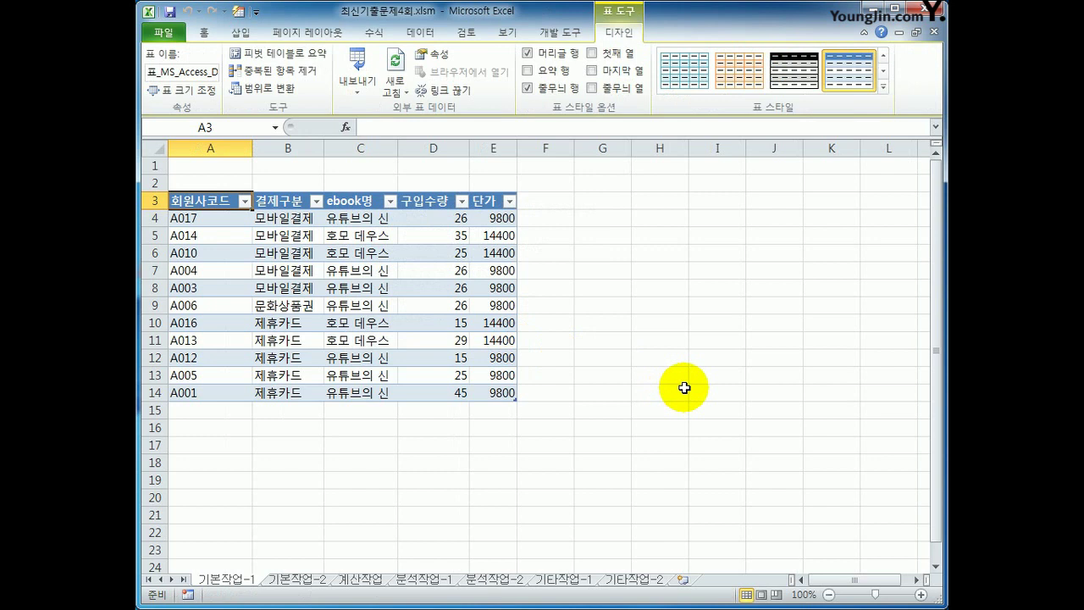
Convert the imported table at A3 to a normal range, removing its query definition.
{"action": "left_click", "coordinate": [280, 94]}
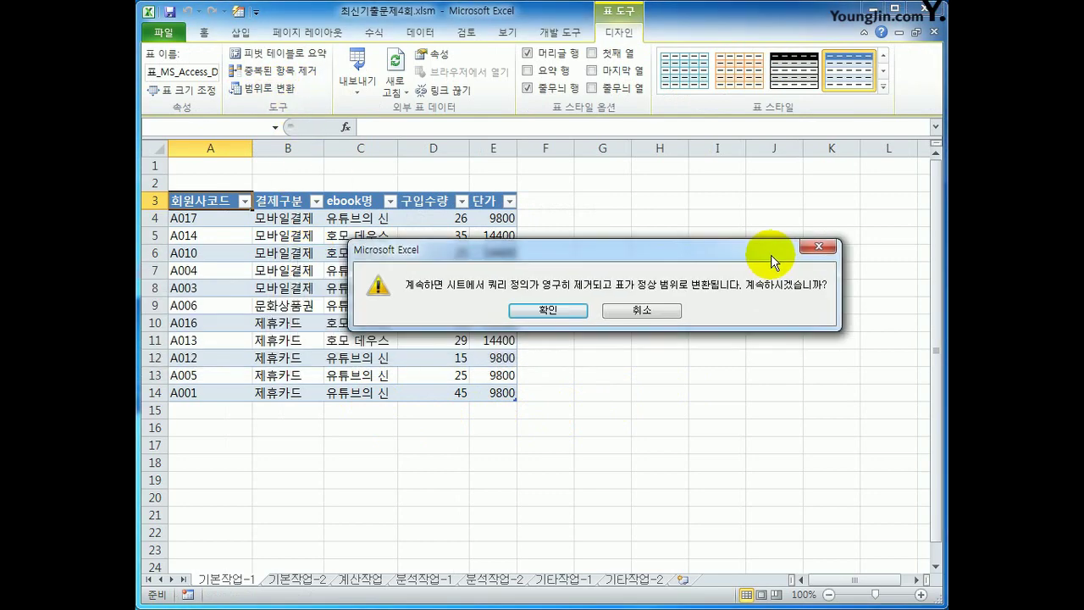
{"action": "left_click", "coordinate": [583, 310]}
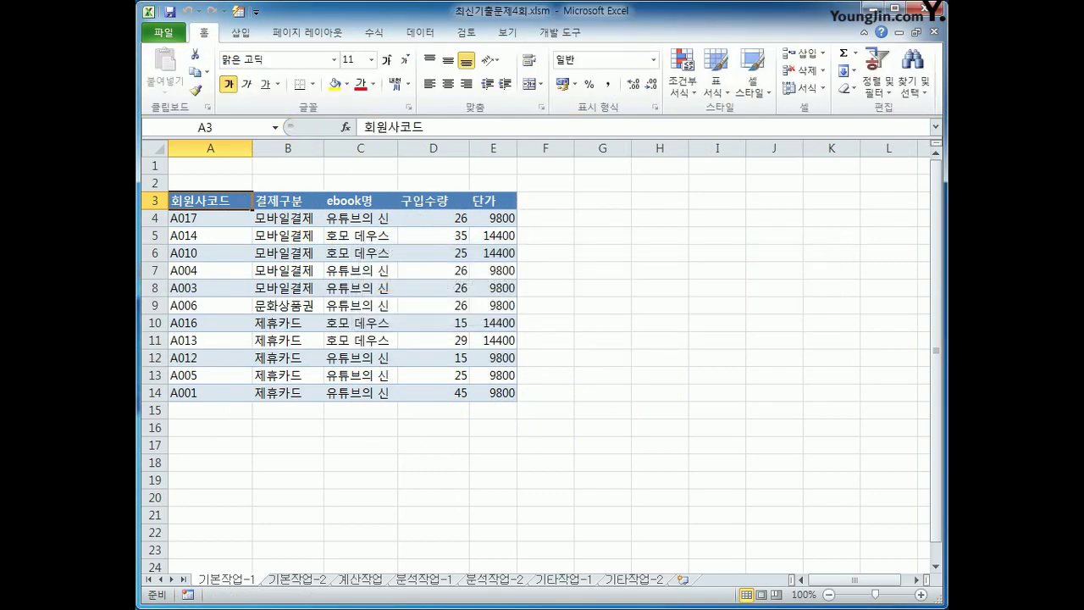
On sheet 기본작업-2, enter the criteria heading 조건 in cell A30 below the purchase table.
{"action": "left_click", "coordinate": [287, 580]}
{"action": "left_click", "coordinate": [873, 415]}
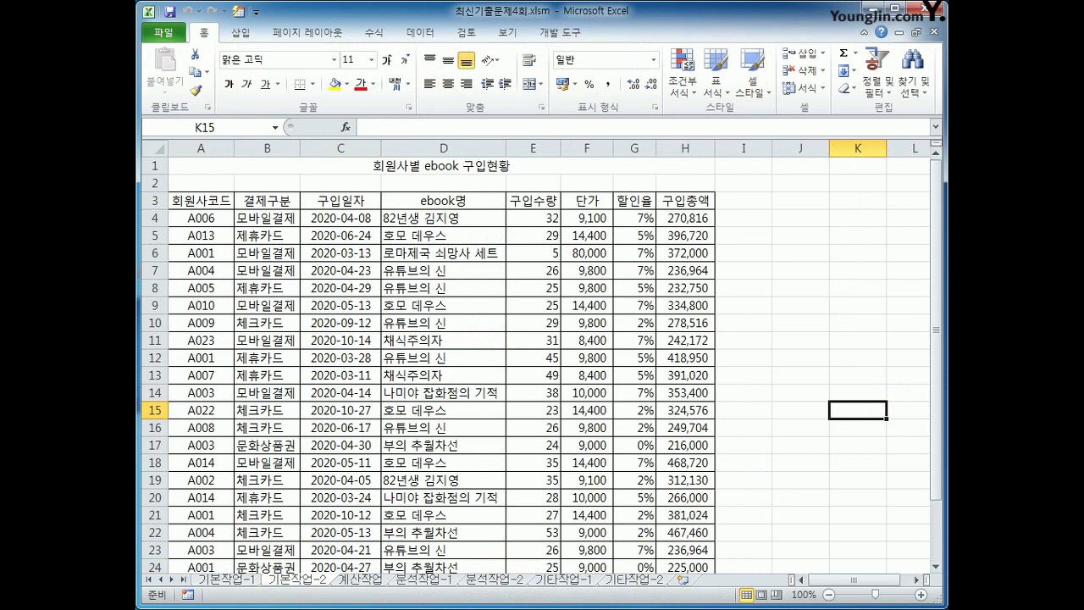
{"action": "scroll", "coordinate": [644, 398], "scroll_direction": "down", "scroll_amount": 4}
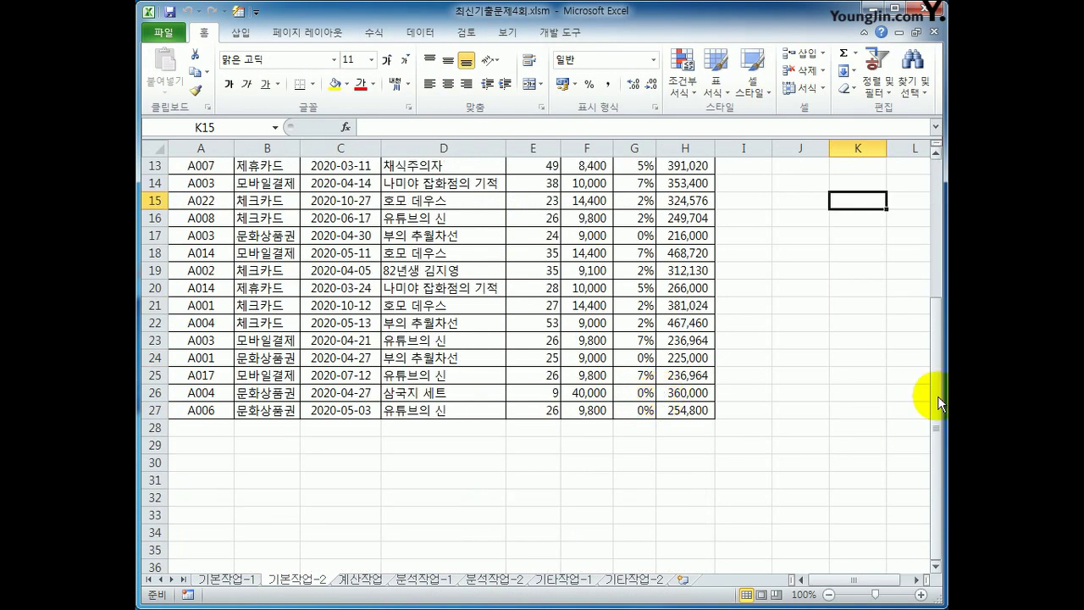
{"action": "left_click", "coordinate": [197, 466]}
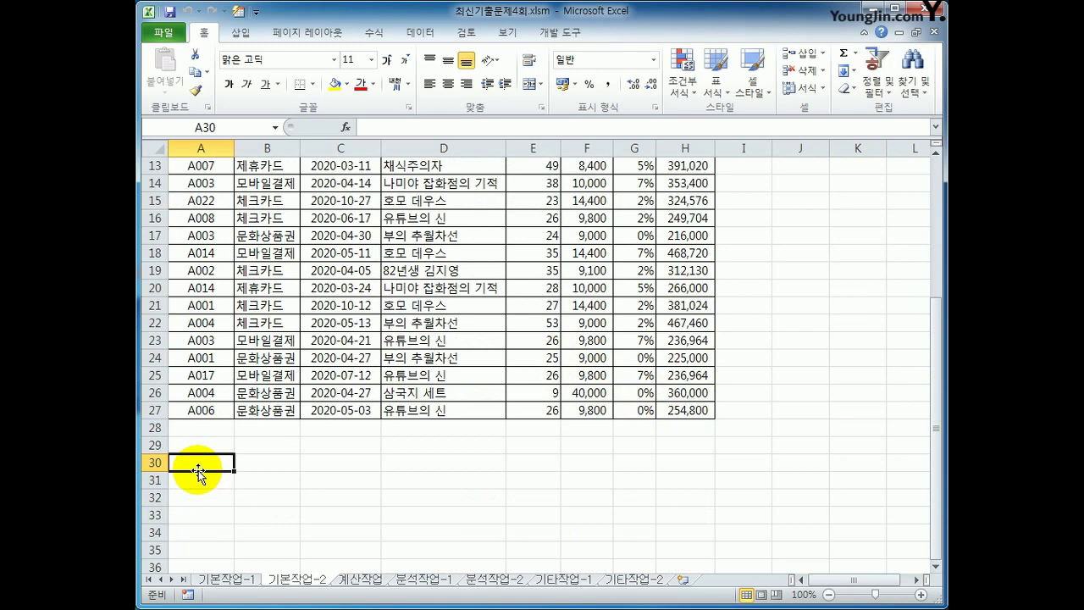
{"action": "type", "text": "분야"}
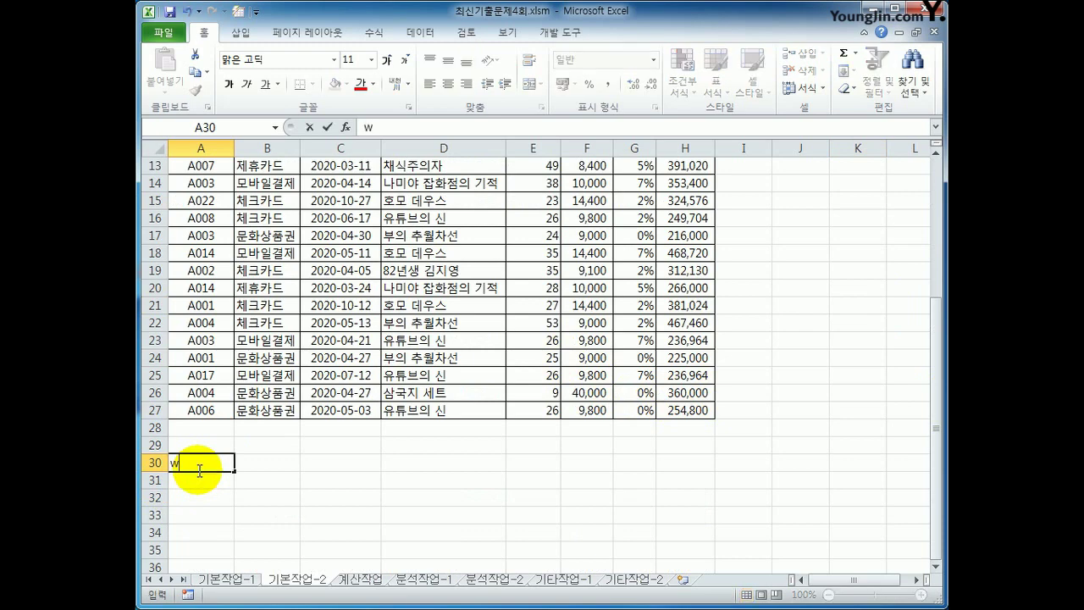
{"action": "key", "text": "BackSpace"}
{"action": "key", "text": "BackSpace"}
{"action": "type", "text": "조건"}
{"action": "key", "text": "Return"}
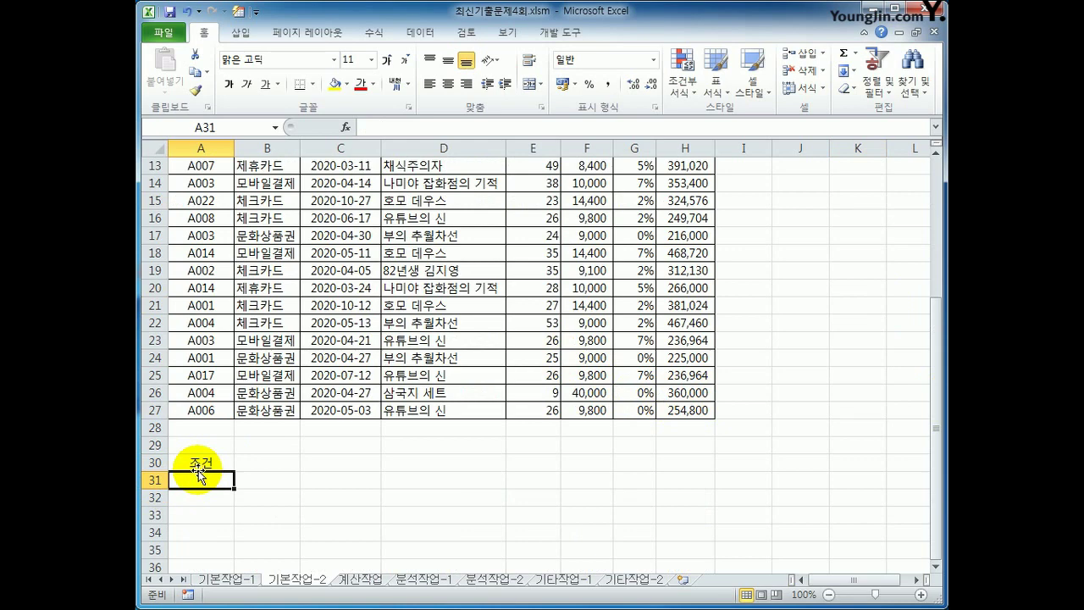
Begin a formula in A31 with AND containing a RANK function whose number argument is H4, the first 구입총액 value.
{"action": "scroll", "coordinate": [266, 407], "scroll_direction": "up", "scroll_amount": 4}
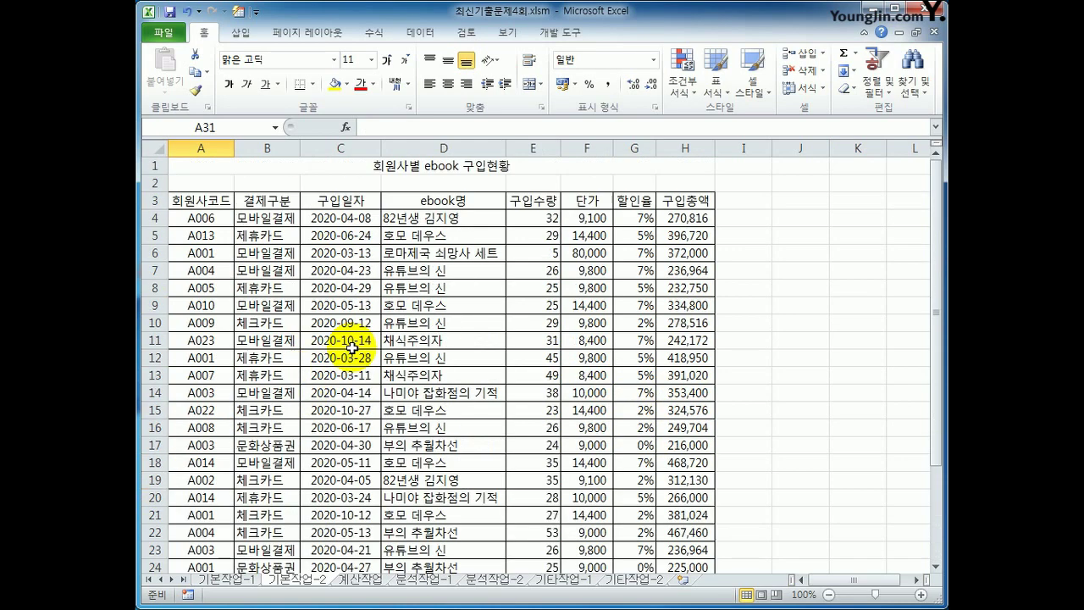
{"action": "left_click", "coordinate": [312, 203]}
{"action": "scroll", "coordinate": [234, 535], "scroll_direction": "down", "scroll_amount": 4}
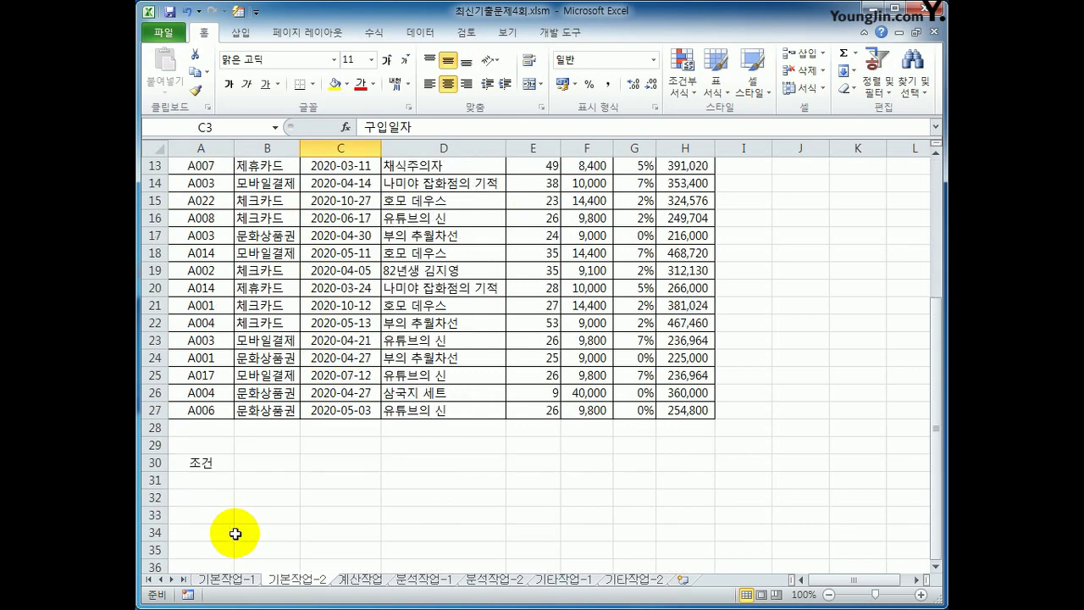
{"action": "left_click", "coordinate": [222, 486]}
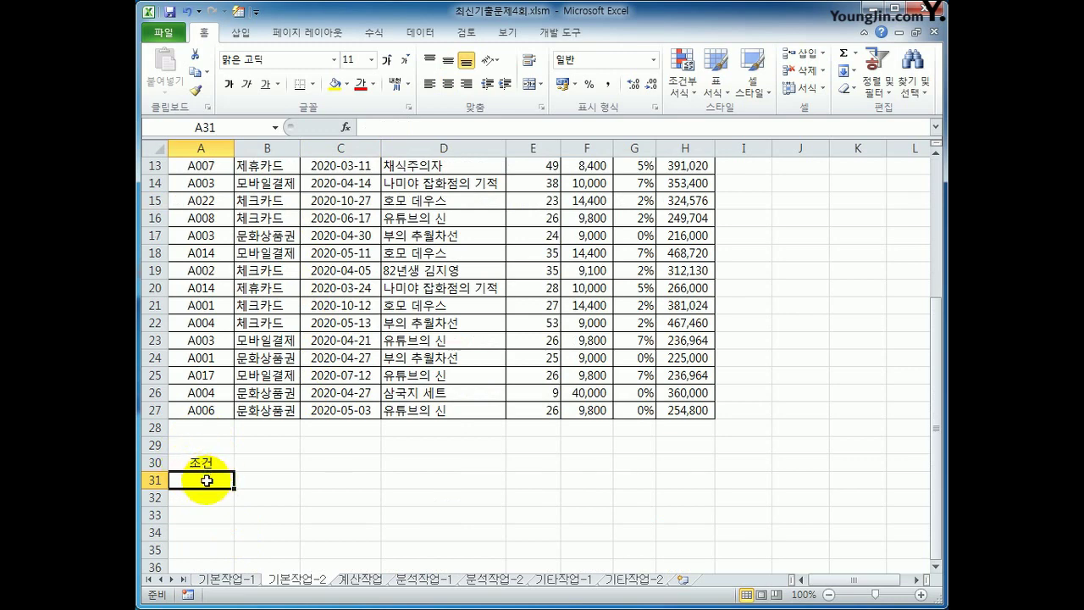
{"action": "type", "text": "="}
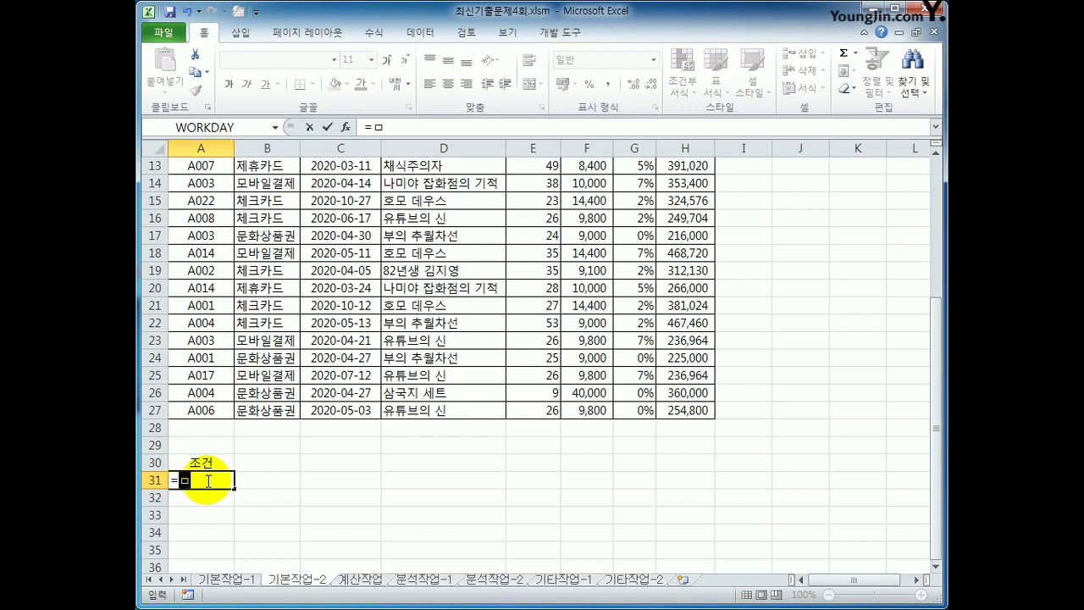
{"action": "type", "text": "and("}
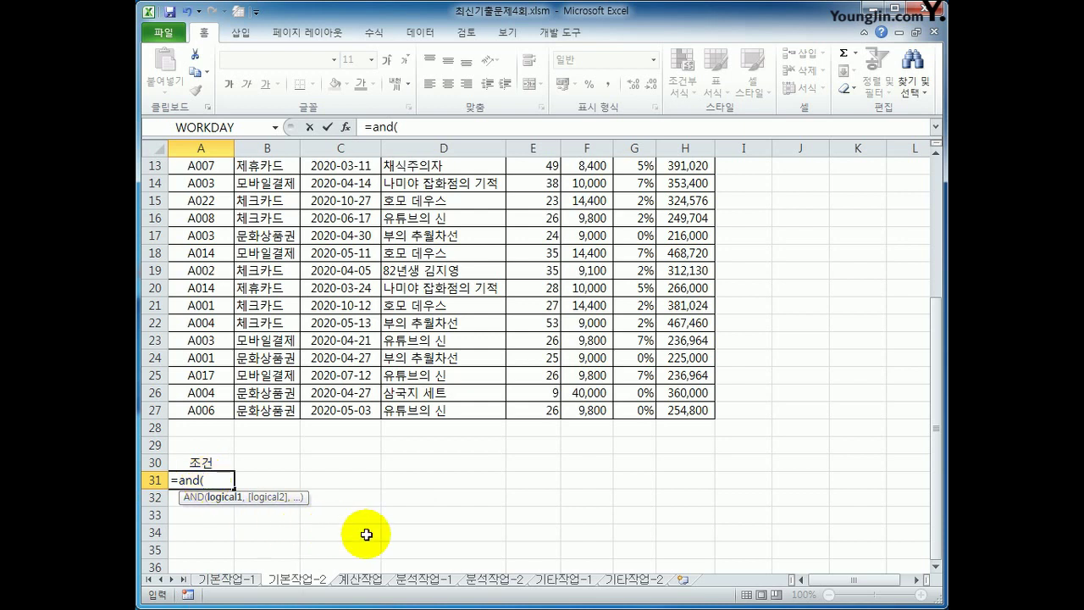
{"action": "type", "text": "rank("}
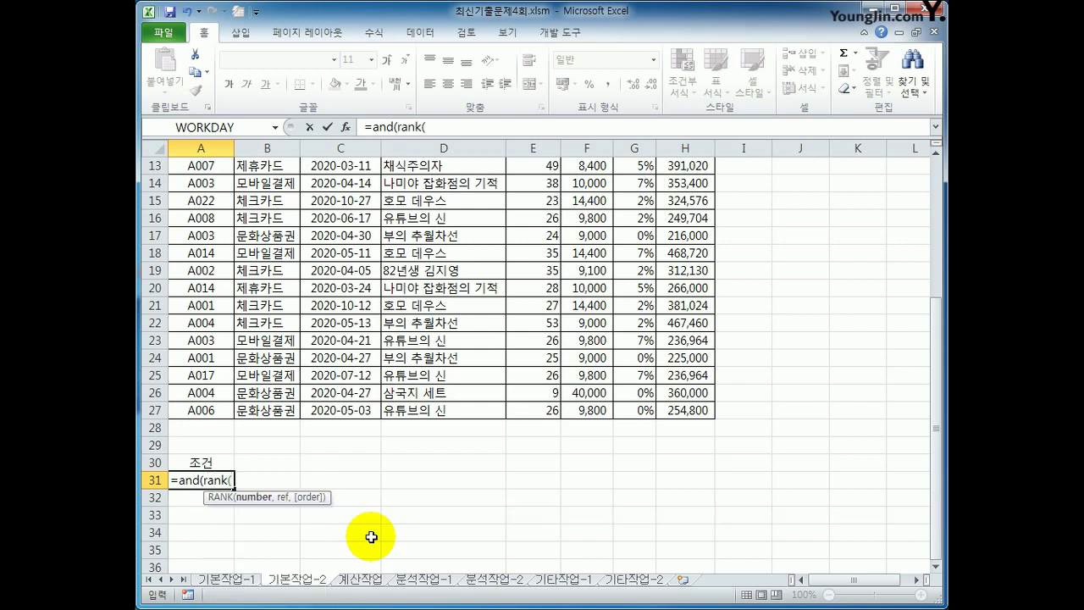
{"action": "scroll", "coordinate": [371, 537], "scroll_direction": "up", "scroll_amount": 4}
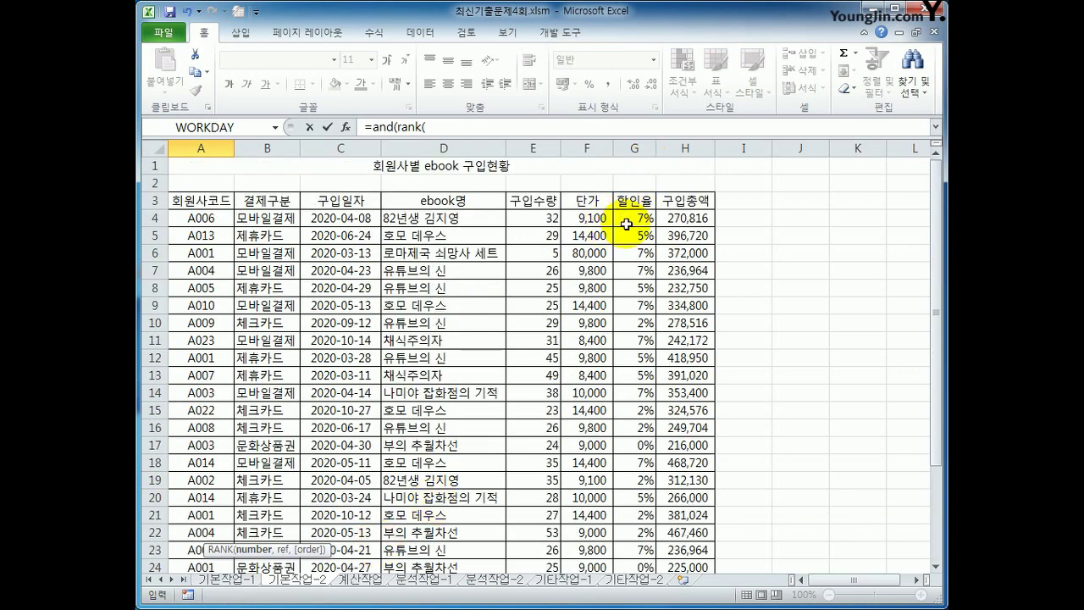
{"action": "left_click", "coordinate": [684, 217]}
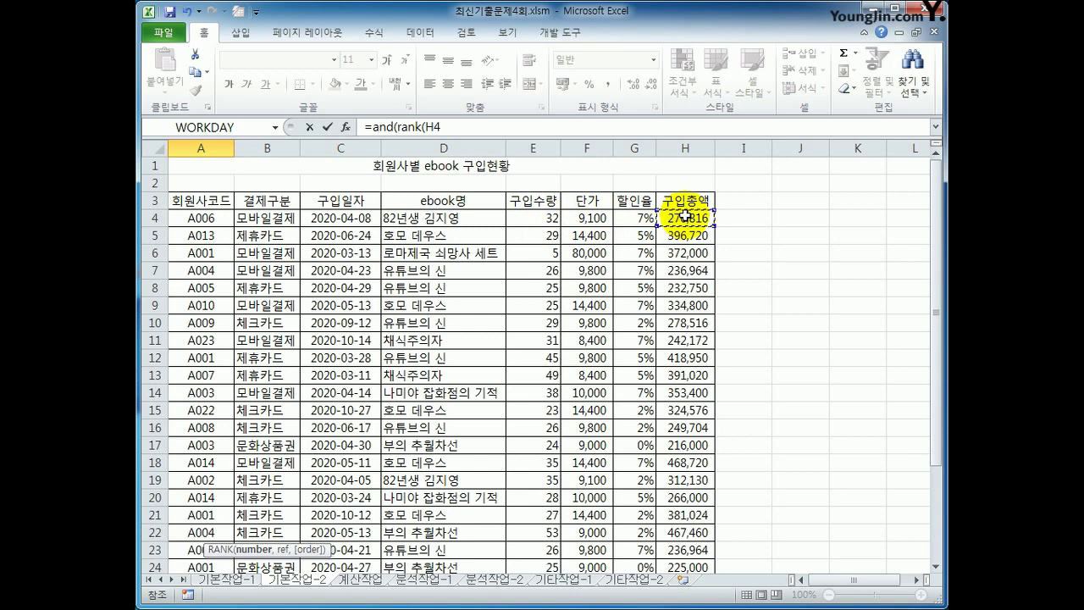
{"action": "type", "text": ","}
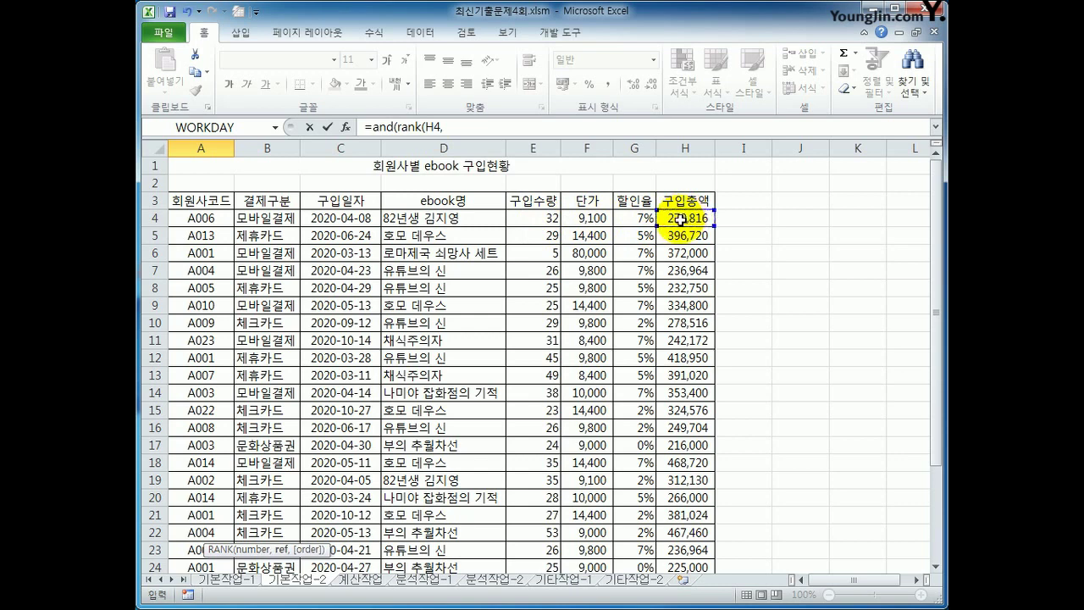
Give RANK the absolute range $H$4:$H$27 and require the rank to be <=10 as the first AND condition.
{"action": "left_click_drag", "start_coordinate": [682, 219], "coordinate": [693, 535]}
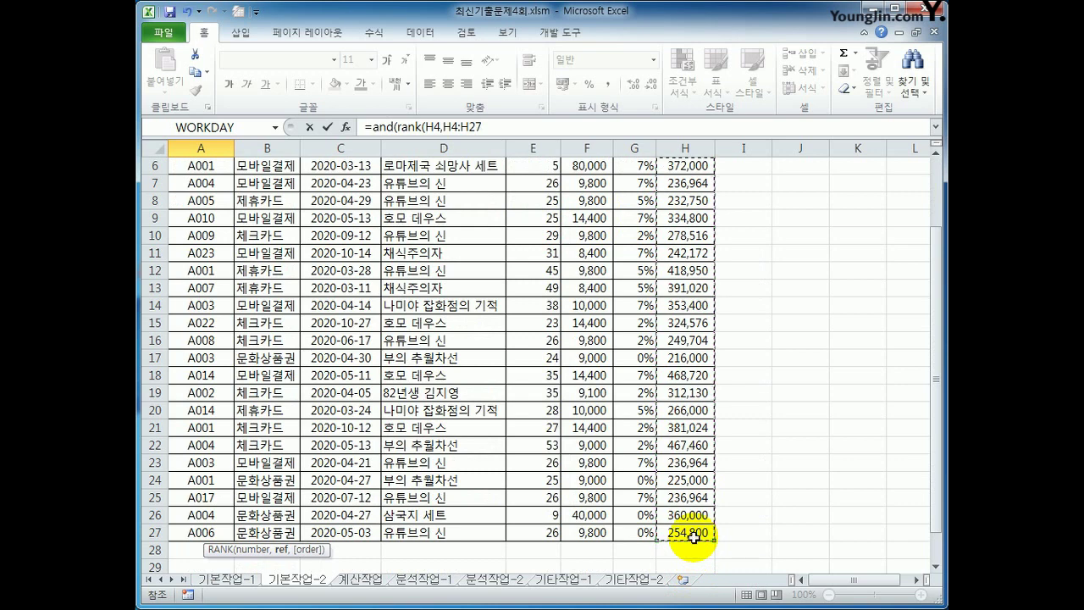
{"action": "key", "text": "F4"}
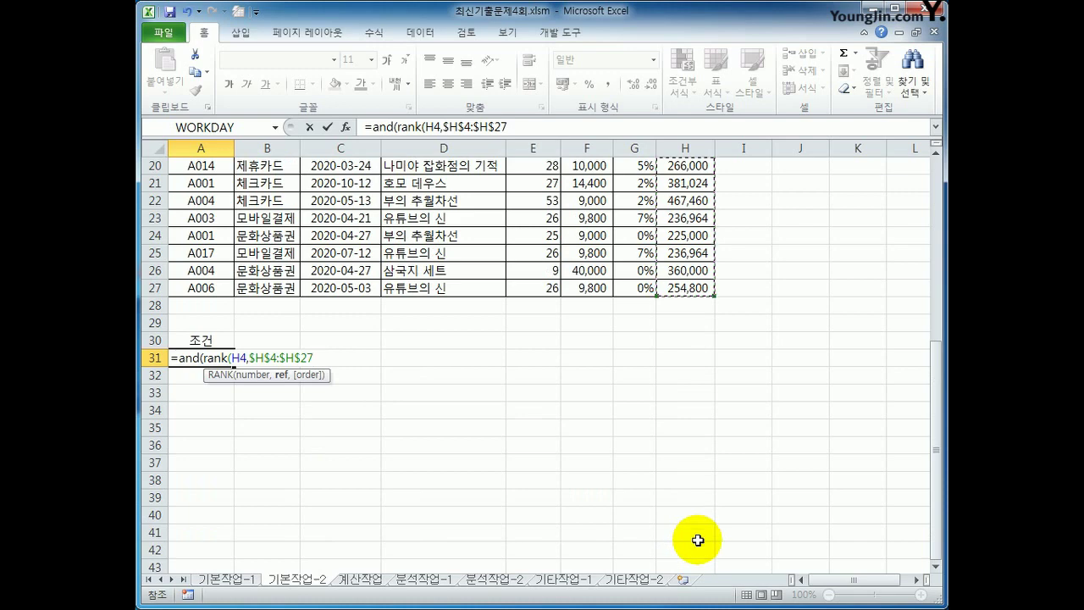
{"action": "scroll", "coordinate": [698, 540], "scroll_direction": "up", "scroll_amount": 2}
{"action": "scroll", "coordinate": [698, 540], "scroll_direction": "up", "scroll_amount": 4}
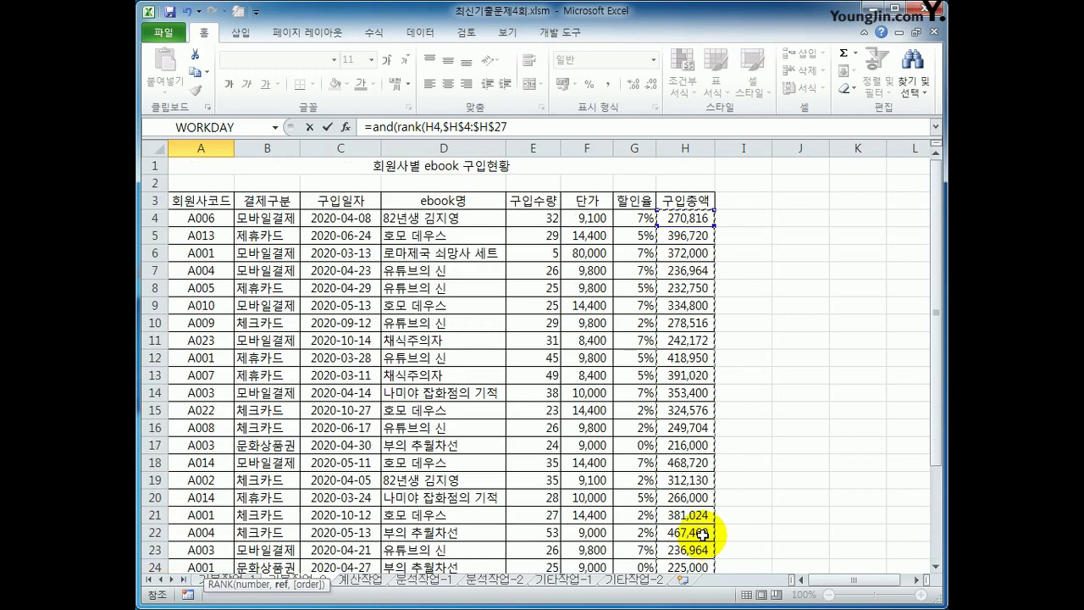
{"action": "scroll", "coordinate": [700, 543], "scroll_direction": "down", "scroll_amount": 4}
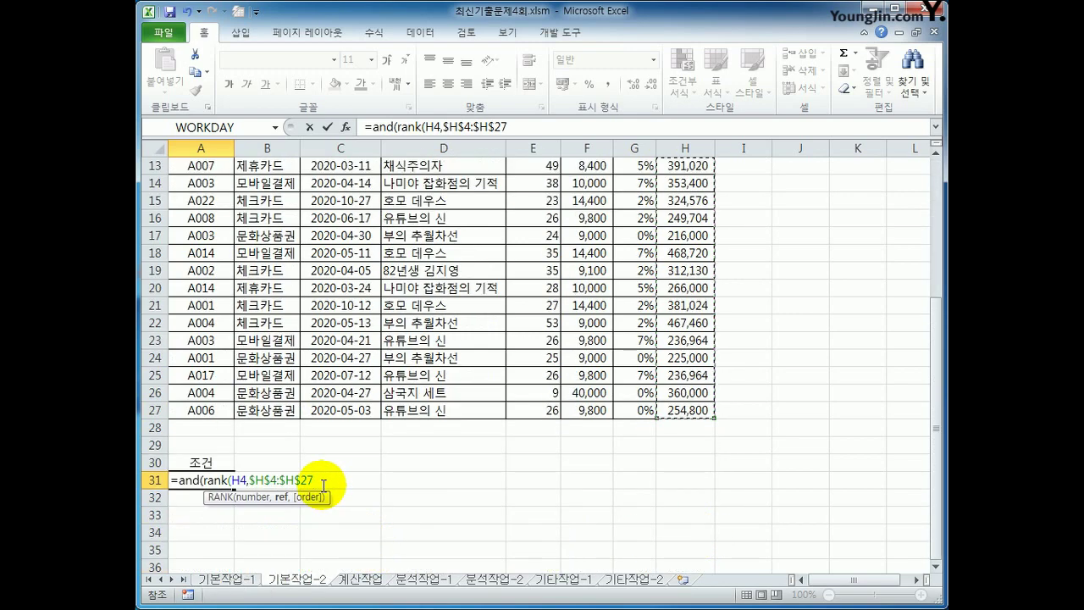
{"action": "type", "text": ")"}
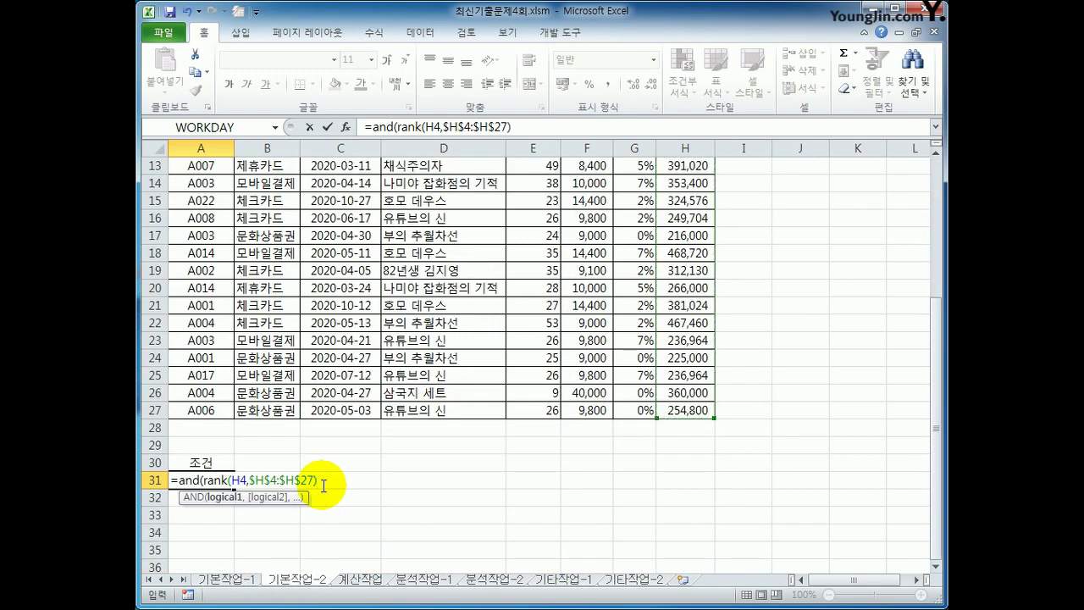
{"action": "type", "text": "<=10"}
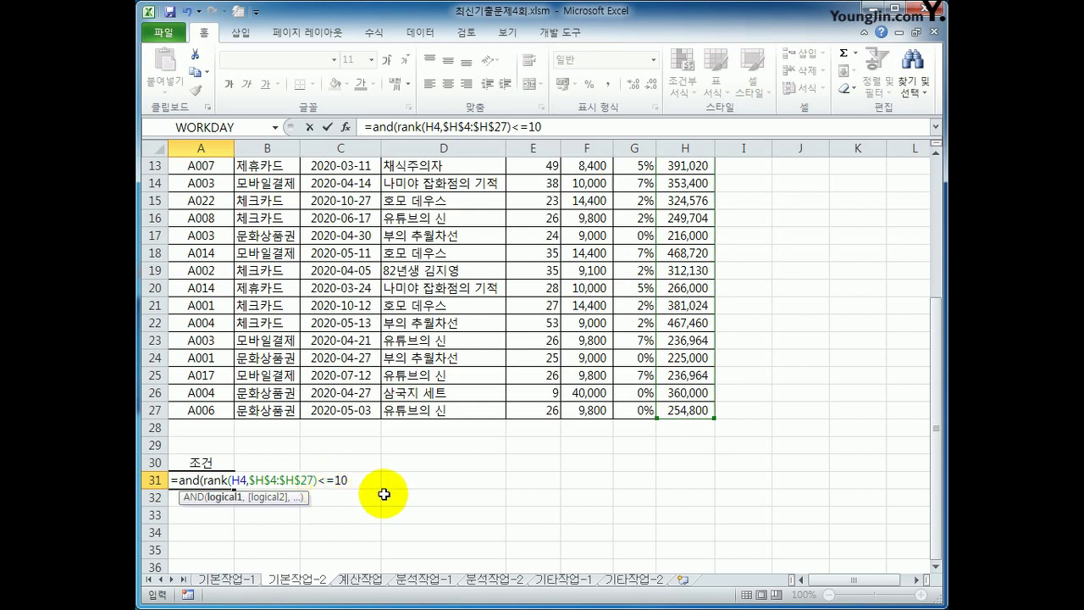
{"action": "type", "text": ","}
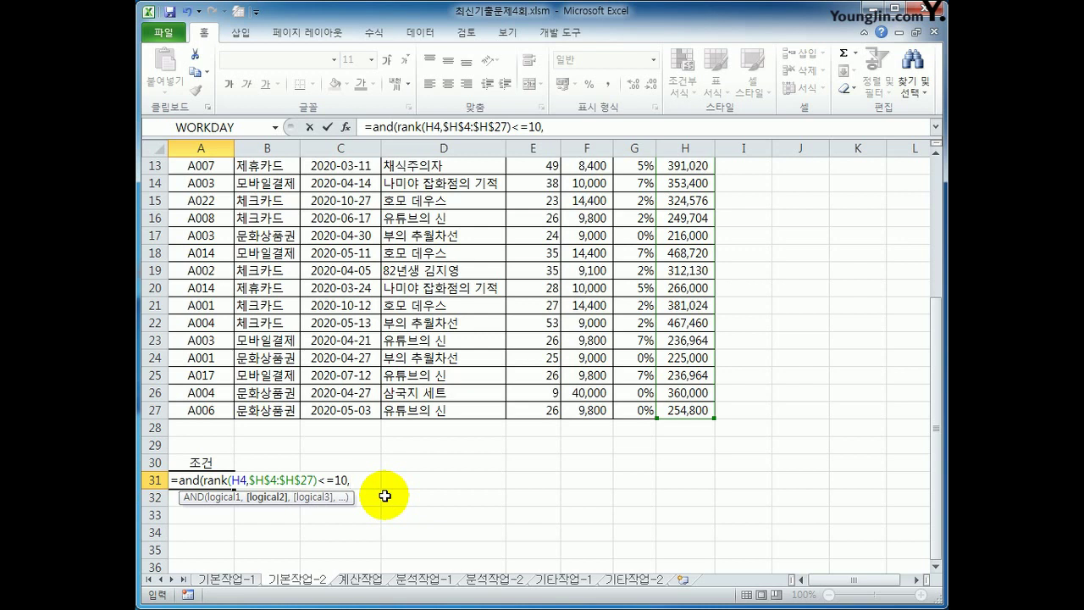
Add an OR function as the second AND condition, with $E4<10 for 구입수량 as its first test.
{"action": "type", "text": "or("}
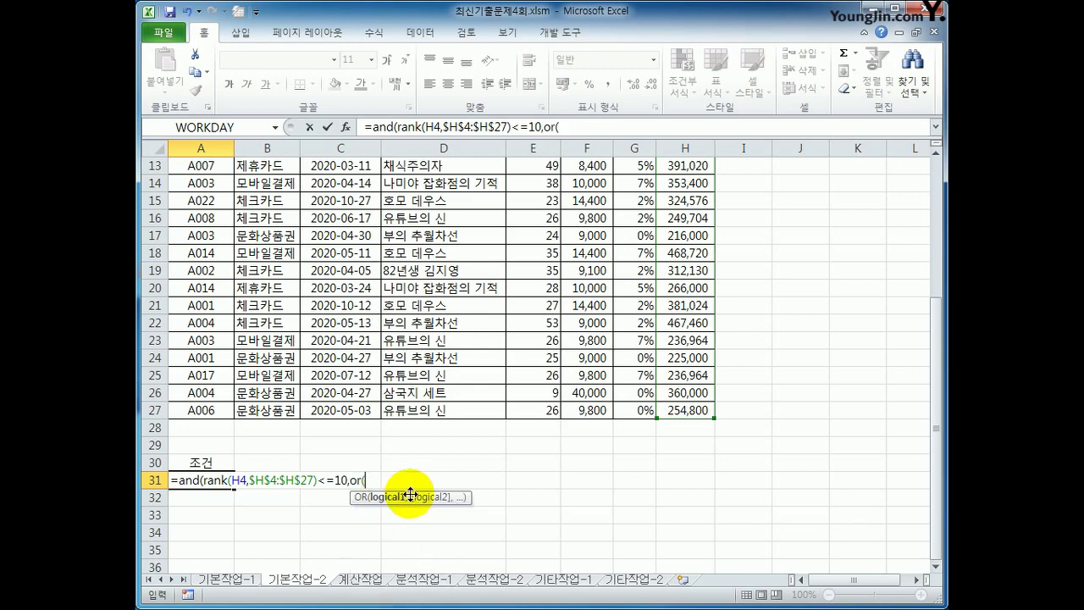
{"action": "scroll", "coordinate": [398, 508], "scroll_direction": "up", "scroll_amount": 4}
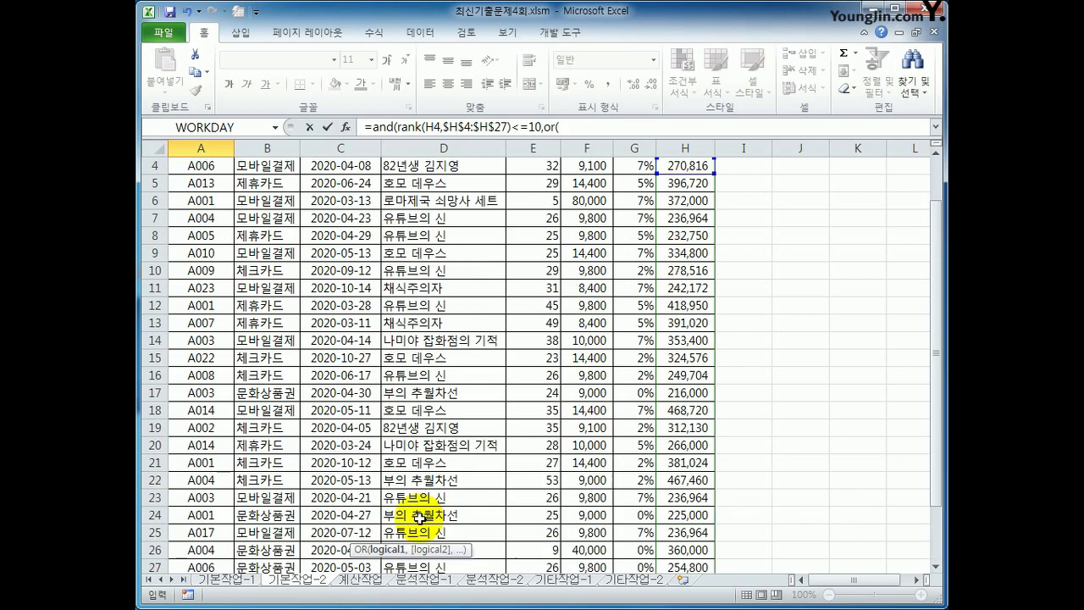
{"action": "left_click", "coordinate": [524, 217]}
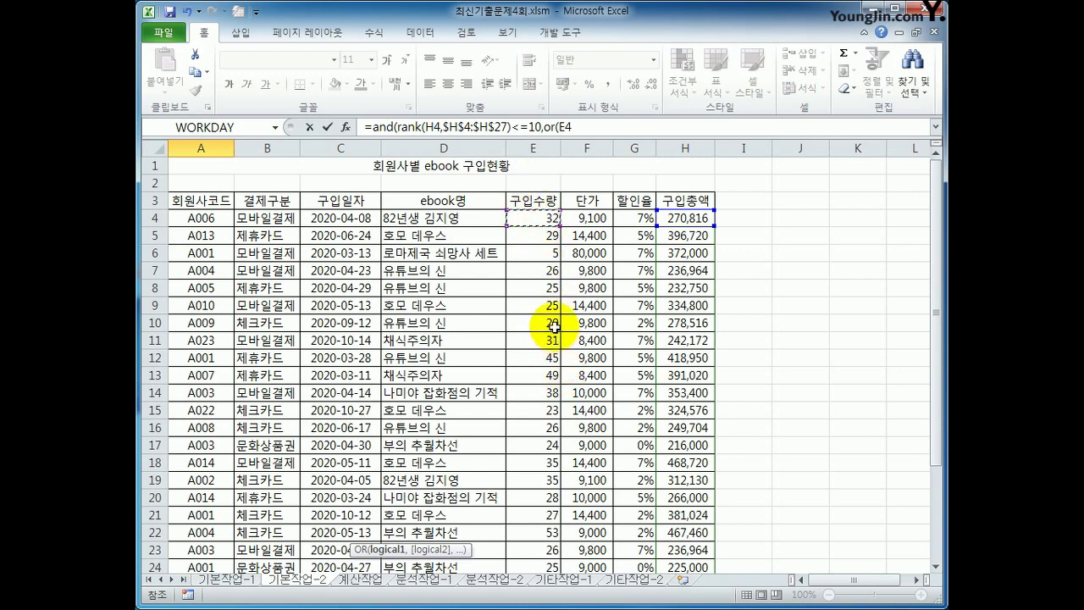
{"action": "key", "text": "F4"}
{"action": "key", "text": "F4"}
{"action": "key", "text": "F4"}
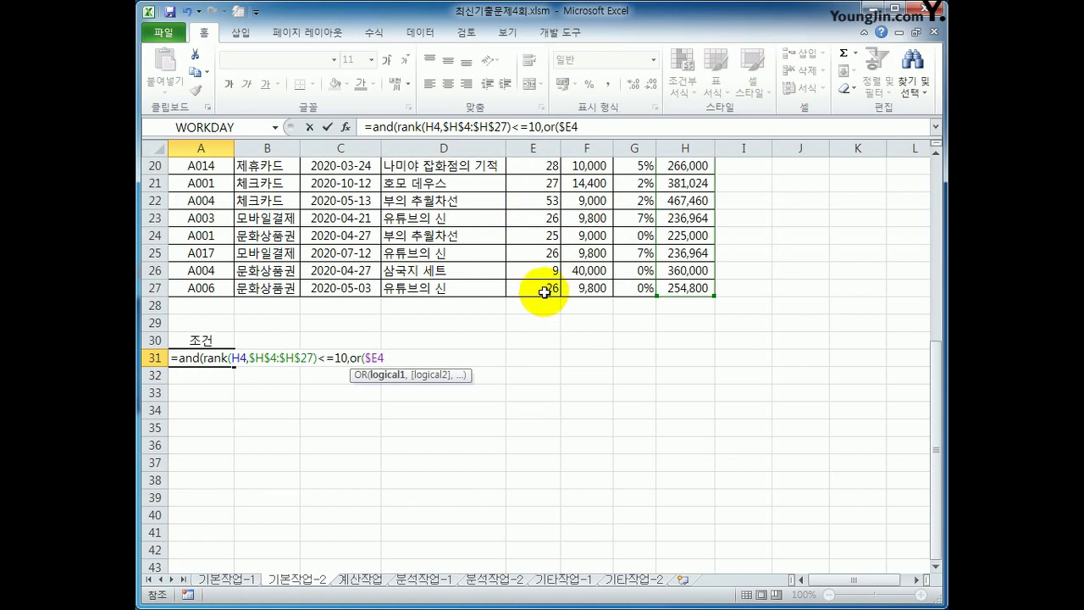
{"action": "type", "text": "<10,"}
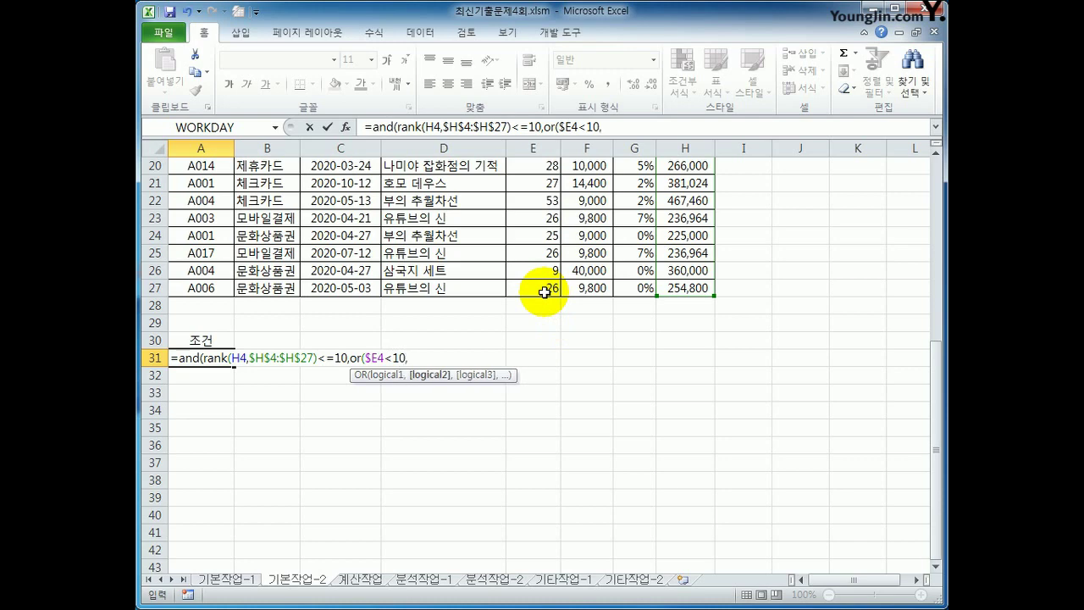
Add $E4>=30 as the second OR test and close both the OR and AND functions.
{"action": "scroll", "coordinate": [593, 499], "scroll_direction": "up", "scroll_amount": 6}
{"action": "left_click", "coordinate": [542, 222]}
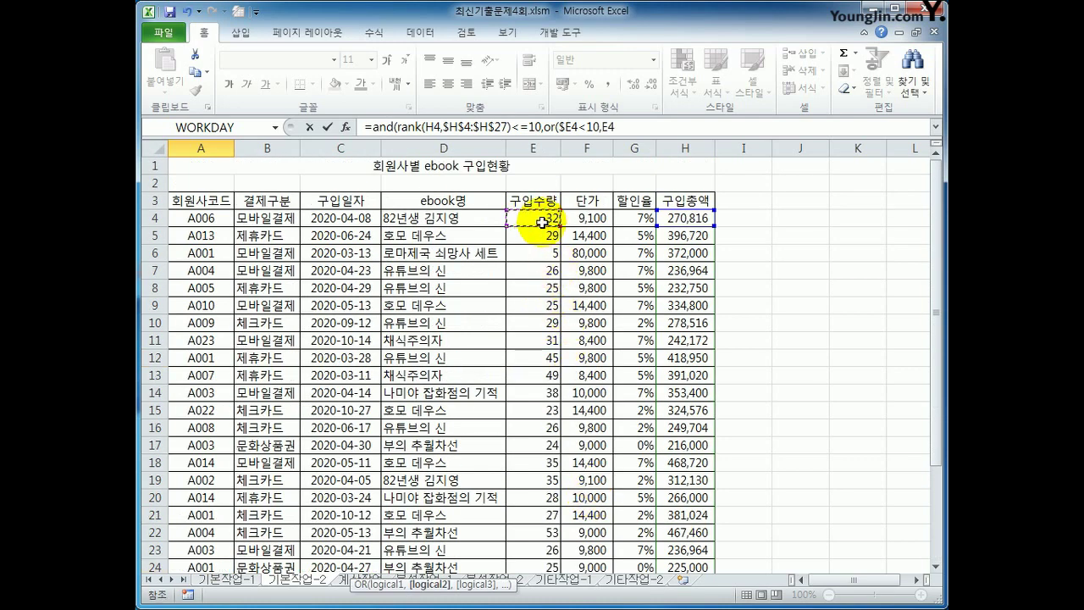
{"action": "key", "text": "F4"}
{"action": "key", "text": "F4"}
{"action": "key", "text": "F4"}
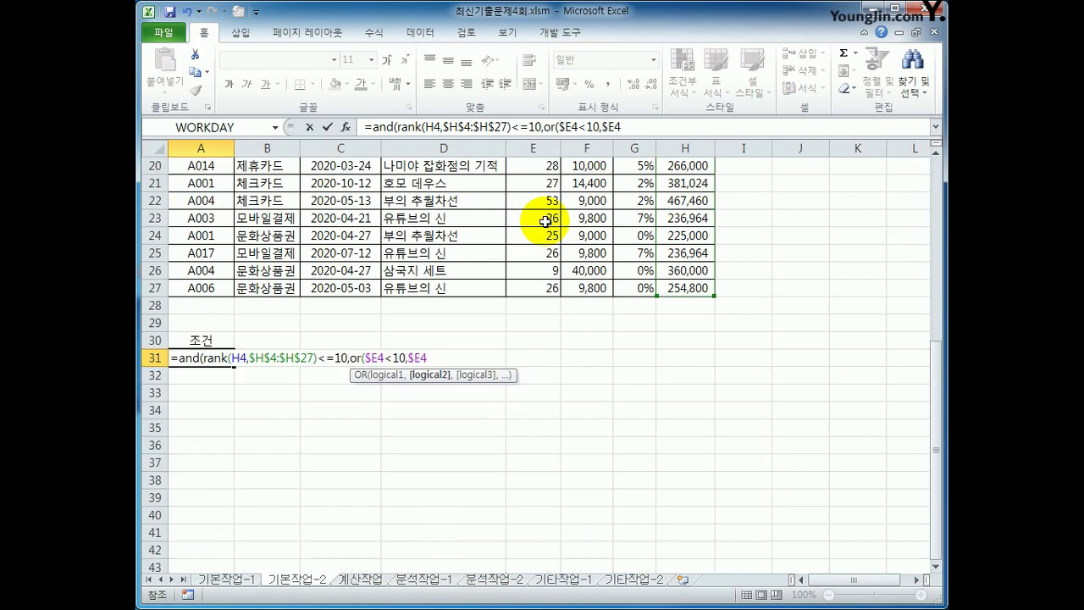
{"action": "type", "text": ">=30)"}
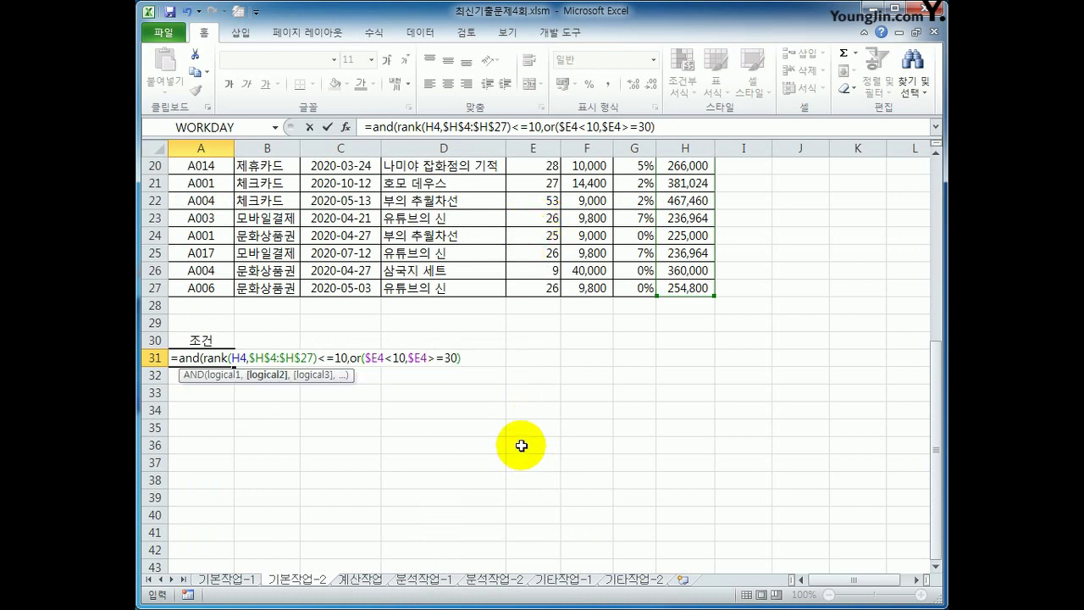
{"action": "type", "text": ")"}
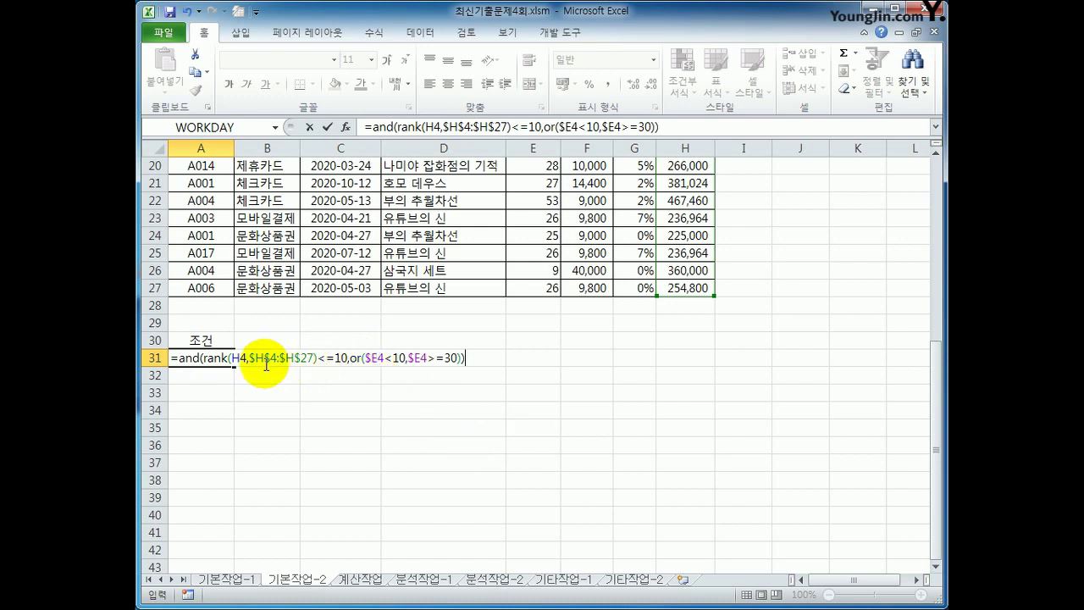
Change RANK's number argument in the A31 formula to the column-absolute reference $H4.
{"action": "left_click_drag", "start_coordinate": [250, 359], "coordinate": [313, 360]}
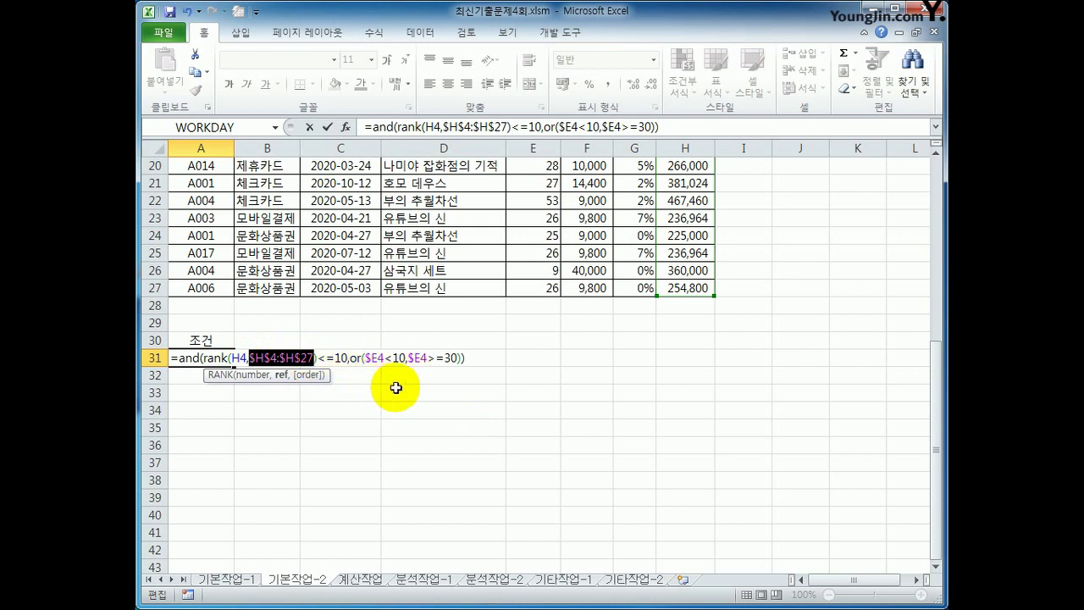
{"action": "left_click_drag", "start_coordinate": [247, 359], "coordinate": [234, 359]}
{"action": "key", "text": "F4"}
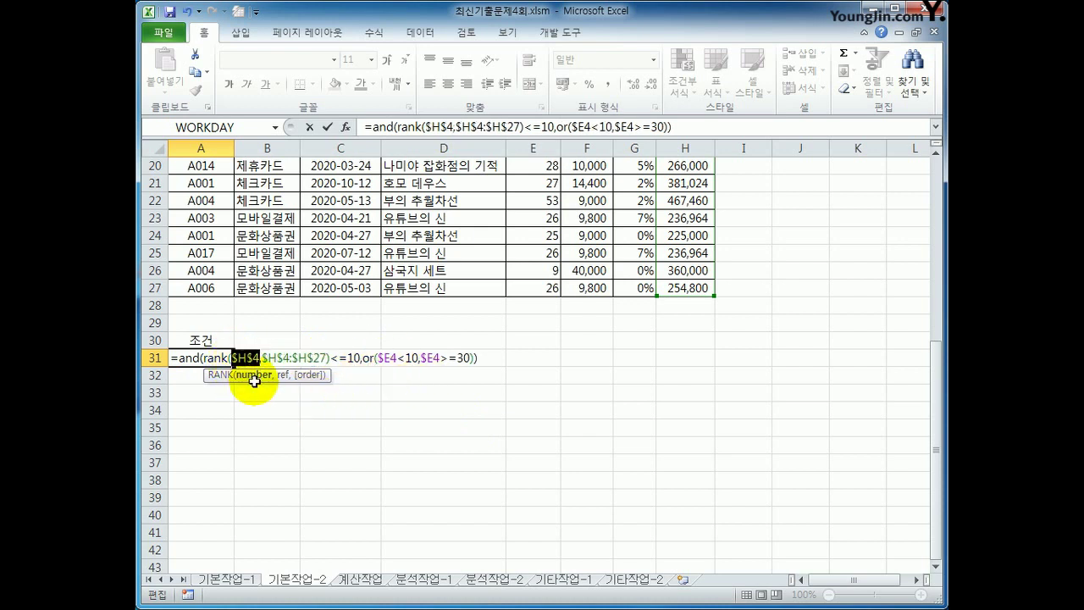
{"action": "key", "text": "F4"}
{"action": "key", "text": "F4"}
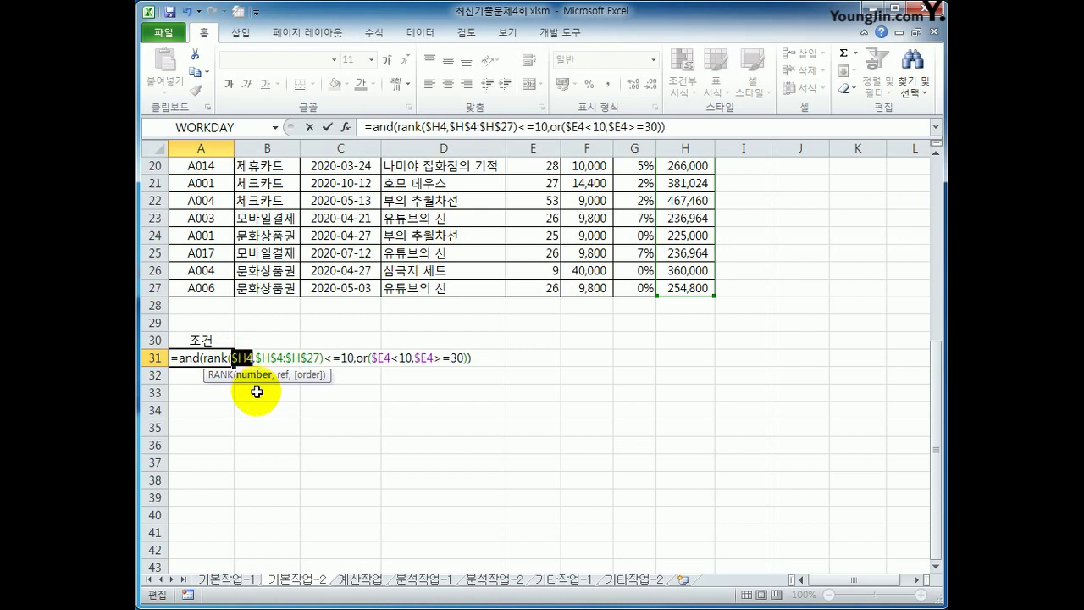
Discard the uncommitted AND formula in cell A31.
{"action": "left_click", "coordinate": [236, 358]}
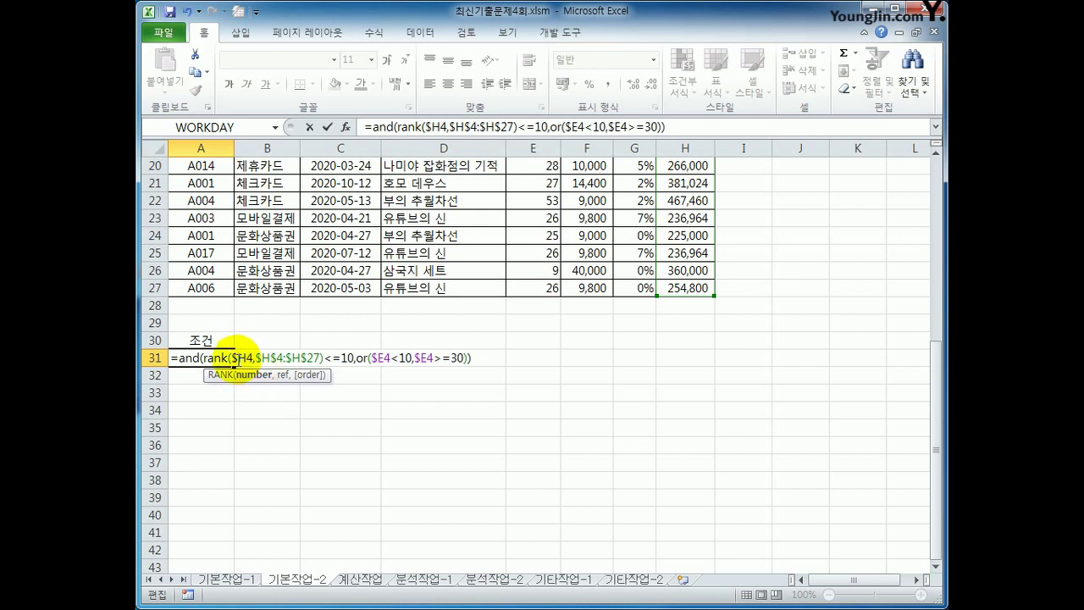
{"action": "left_click_drag", "start_coordinate": [237, 357], "coordinate": [232, 357]}
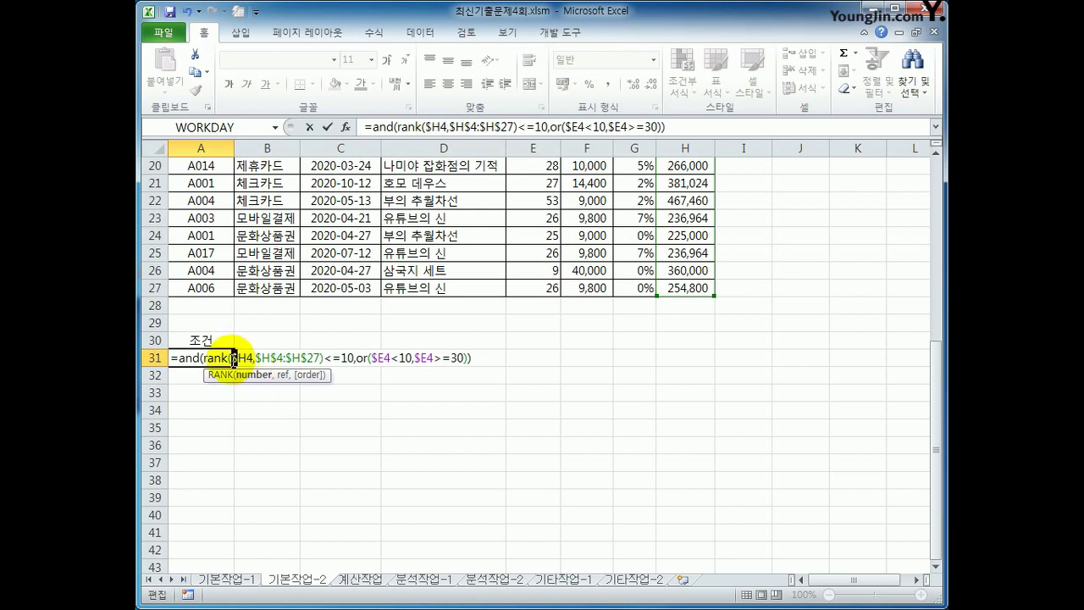
{"action": "left_click", "coordinate": [371, 357]}
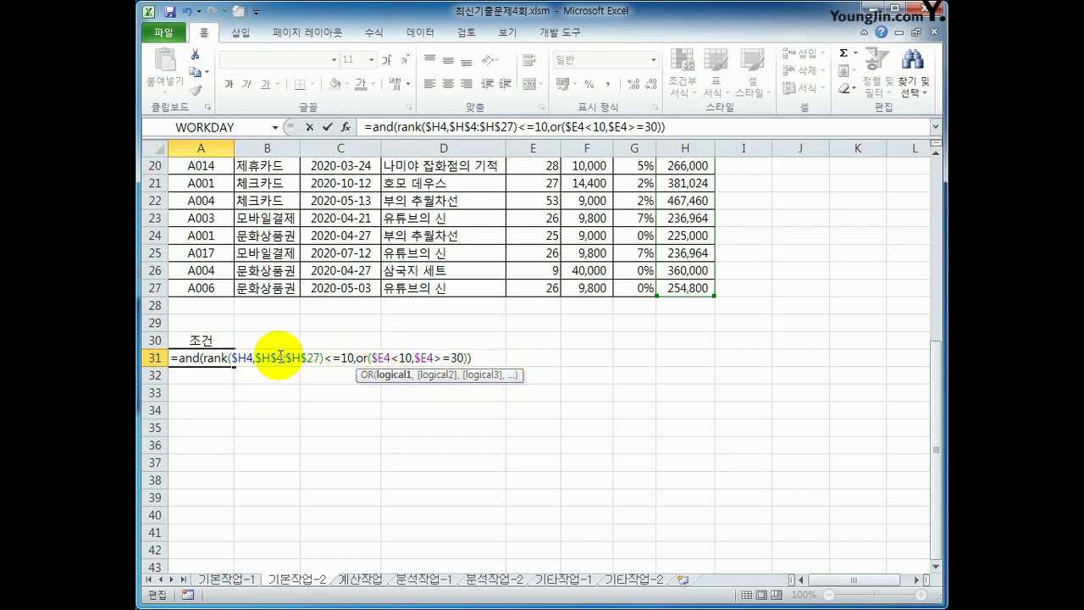
{"action": "left_click_drag", "start_coordinate": [255, 357], "coordinate": [319, 365]}
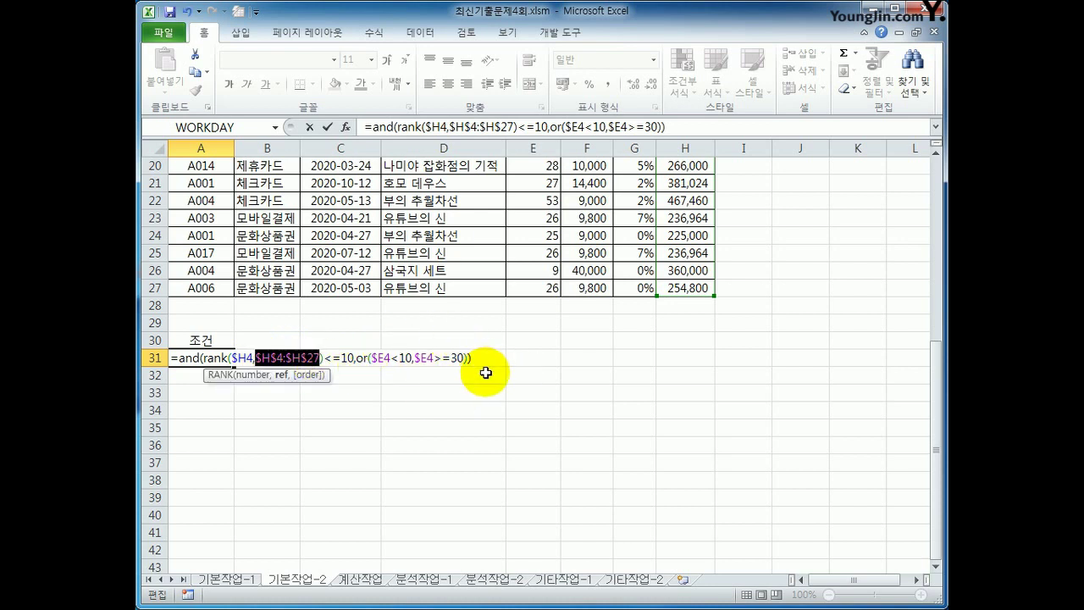
{"action": "key", "text": "Escape"}
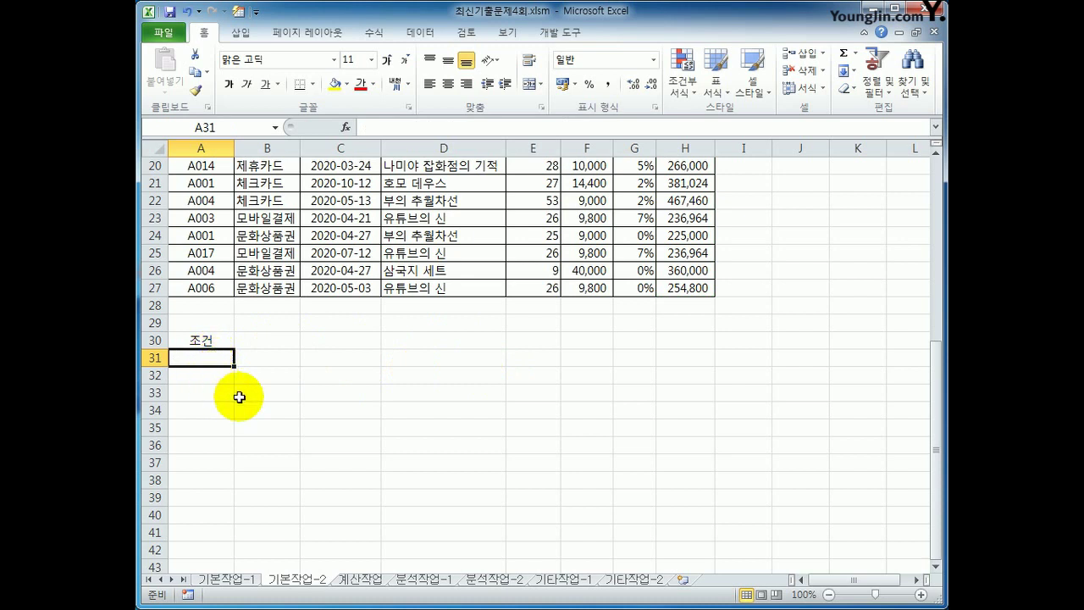
Start an AND formula in A31 with a nested RANK function, using the column-absolute reference $H4 for 구입총액 as its number argument.
{"action": "type", "text": "=and("}
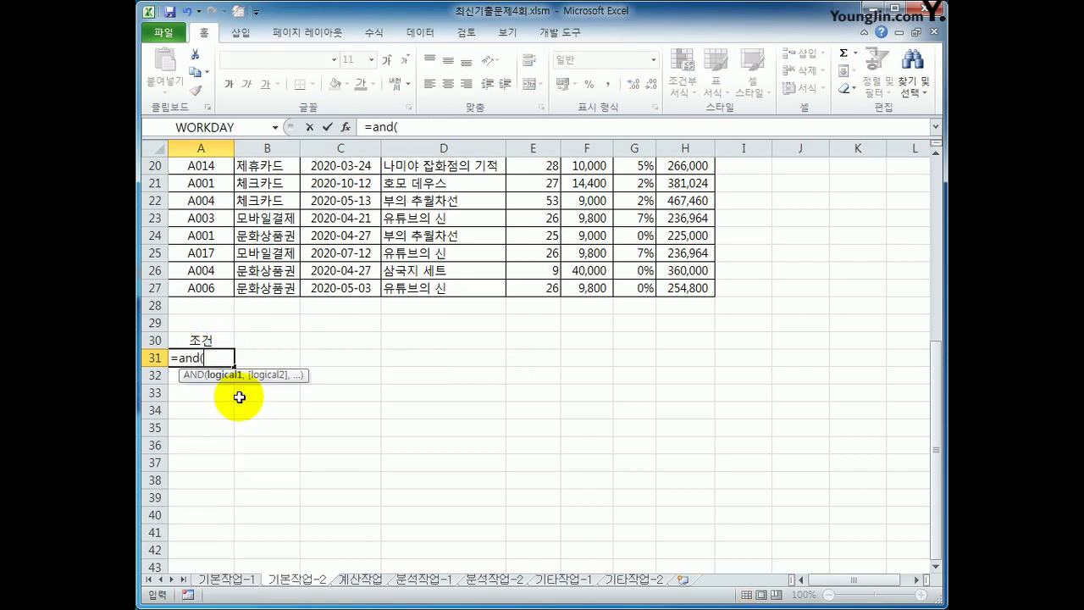
{"action": "type", "text": "rank("}
{"action": "scroll", "coordinate": [240, 397], "scroll_direction": "up", "scroll_amount": 6}
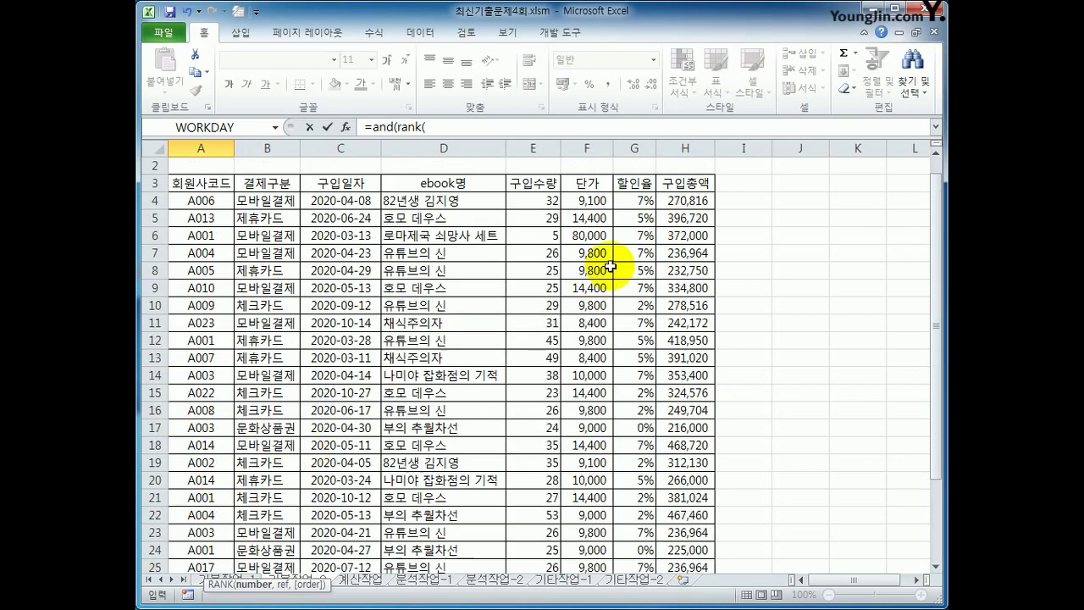
{"action": "scroll", "coordinate": [610, 268], "scroll_direction": "up", "scroll_amount": 1}
{"action": "left_click", "coordinate": [686, 217]}
{"action": "key", "text": "F4"}
{"action": "scroll", "coordinate": [677, 219], "scroll_direction": "down", "scroll_amount": 6}
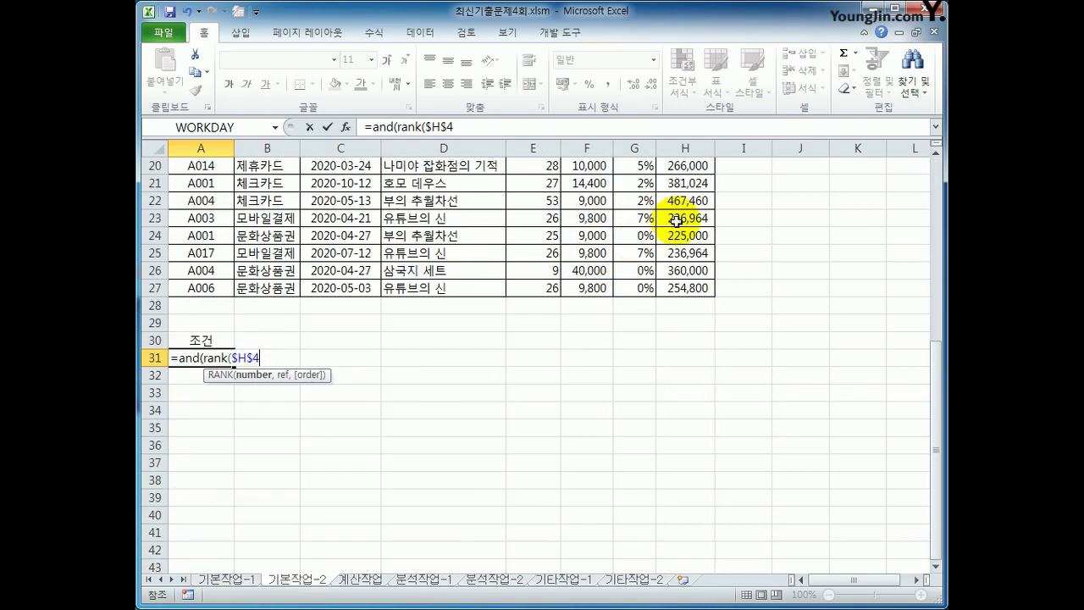
{"action": "key", "text": "F4"}
{"action": "key", "text": "F4"}
{"action": "type", "text": ","}
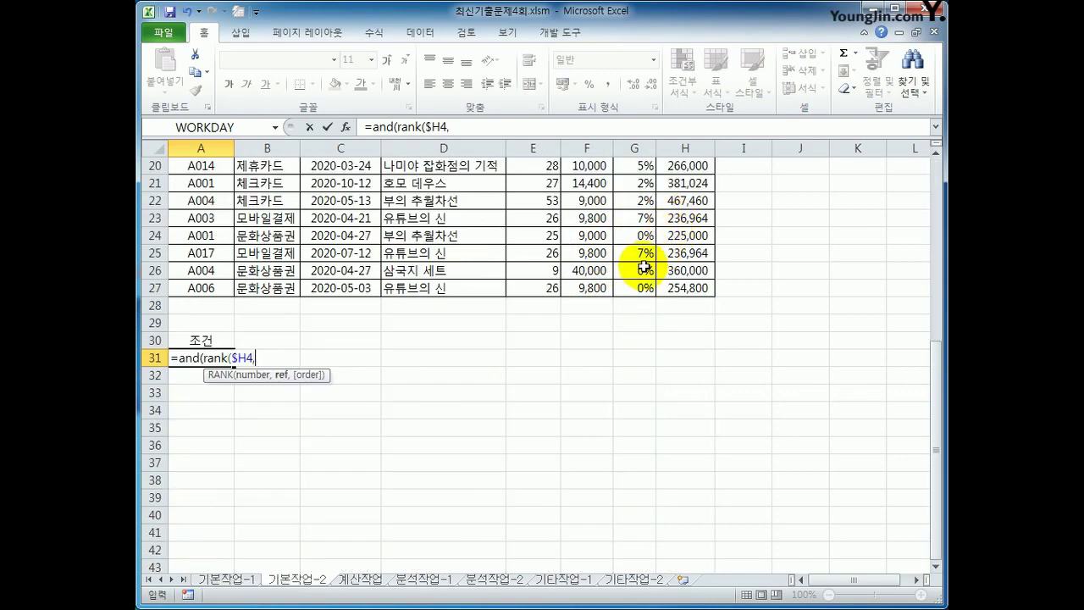
Complete RANK in the A31 formula with the absolute range $H$4:$H$27 and compare its result with <=10.
{"action": "scroll", "coordinate": [669, 271], "scroll_direction": "up", "scroll_amount": 6}
{"action": "left_click", "coordinate": [668, 220]}
{"action": "left_click_drag", "start_coordinate": [668, 219], "coordinate": [691, 500]}
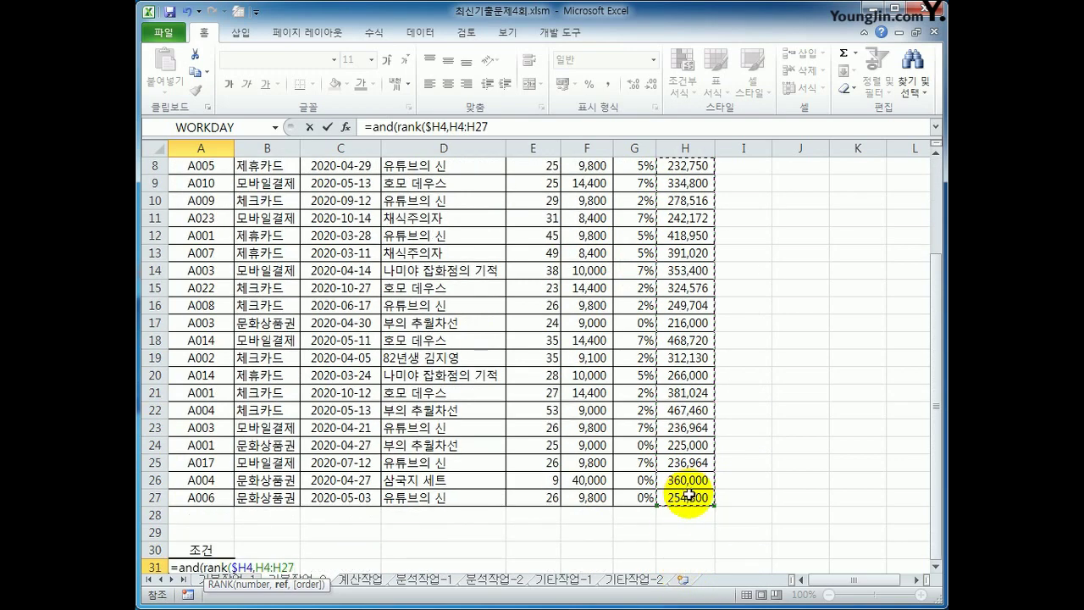
{"action": "key", "text": "F4"}
{"action": "scroll", "coordinate": [794, 511], "scroll_direction": "down", "scroll_amount": 4}
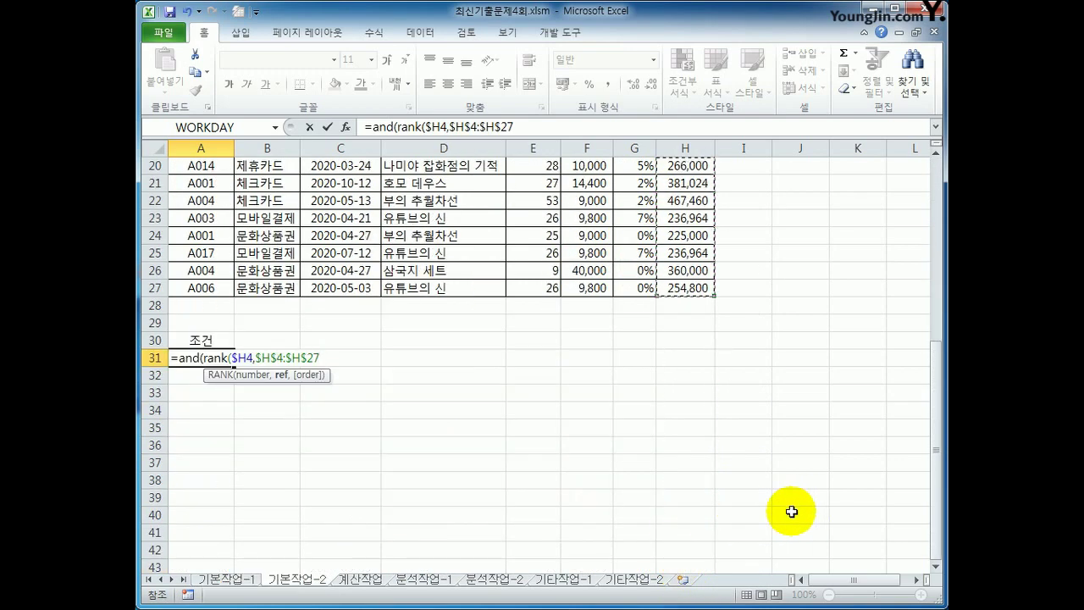
{"action": "type", "text": ")"}
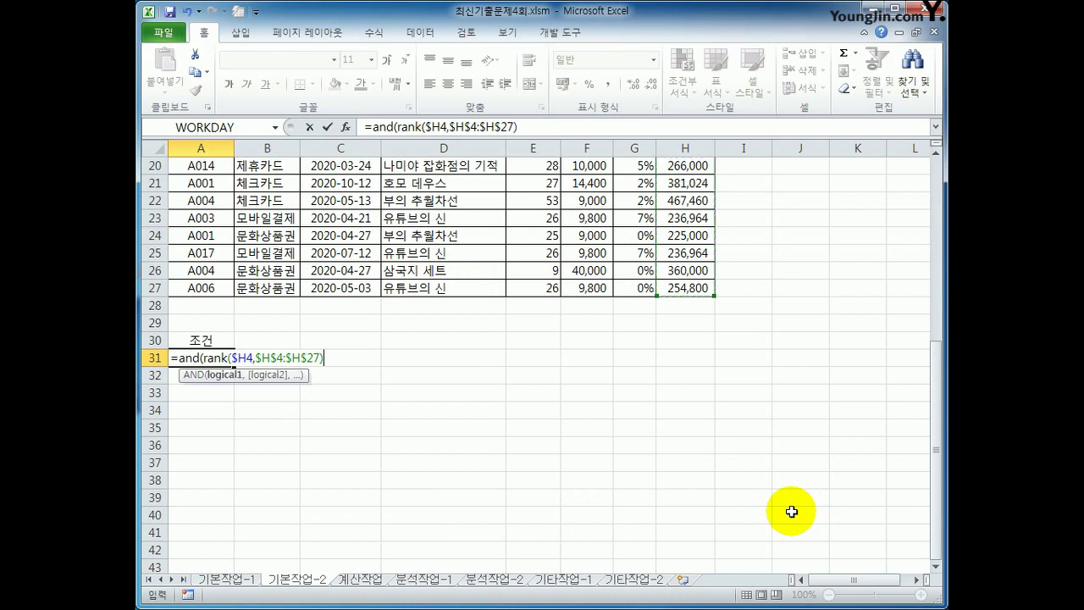
{"action": "type", "text": "<=10,"}
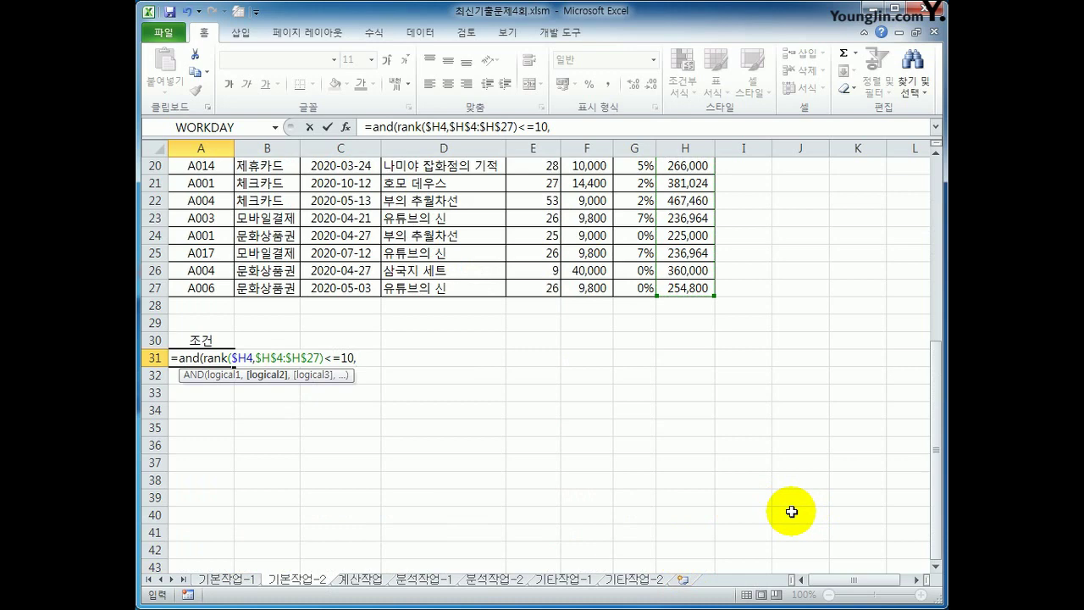
Nest an OR function as AND's second argument, testing 구입수량 with $E4<10 first.
{"action": "type", "text": "or("}
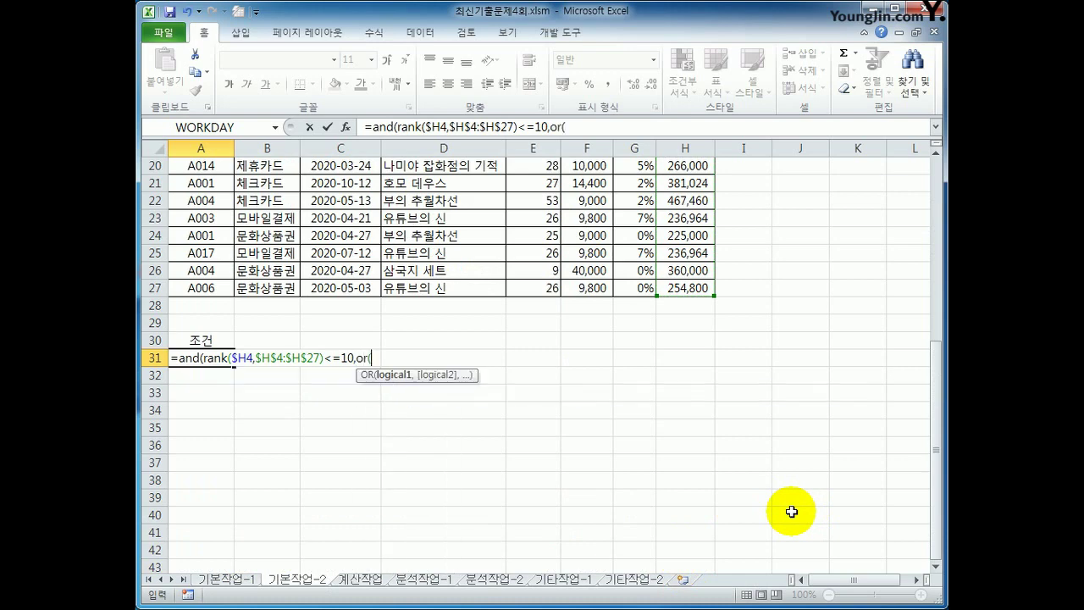
{"action": "scroll", "coordinate": [854, 477], "scroll_direction": "up", "scroll_amount": 6}
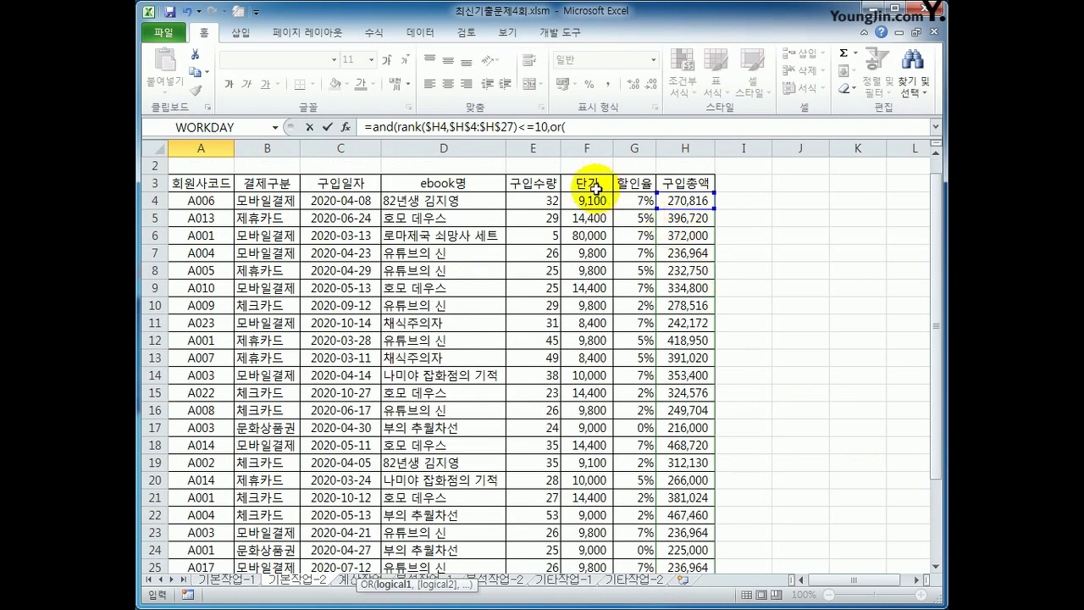
{"action": "left_click", "coordinate": [534, 201]}
{"action": "key", "text": "F4"}
{"action": "key", "text": "F4"}
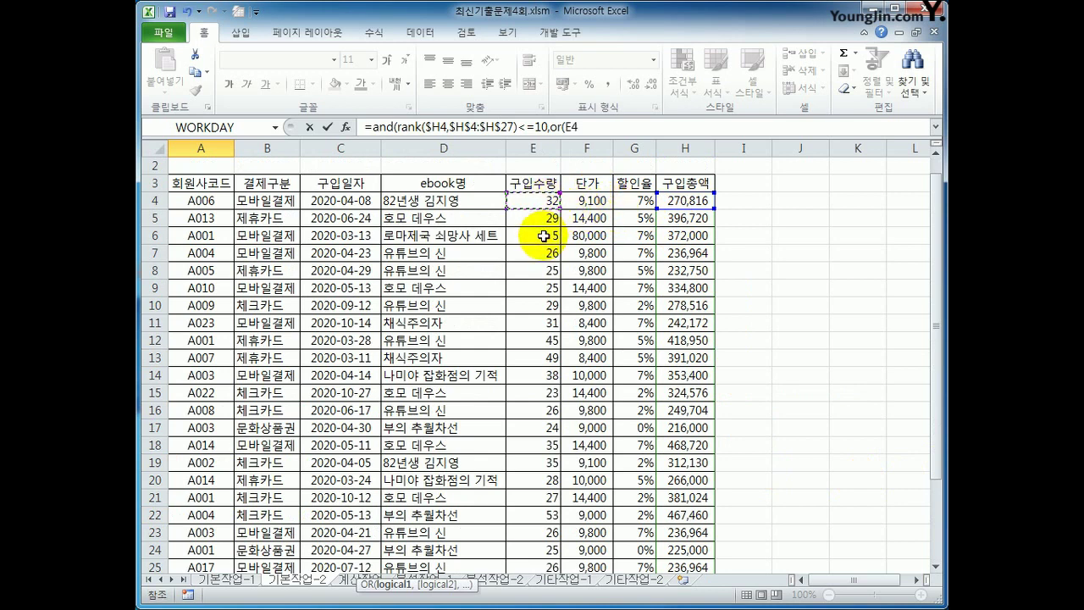
{"action": "scroll", "coordinate": [542, 238], "scroll_direction": "down", "scroll_amount": 6}
{"action": "key", "text": "F4"}
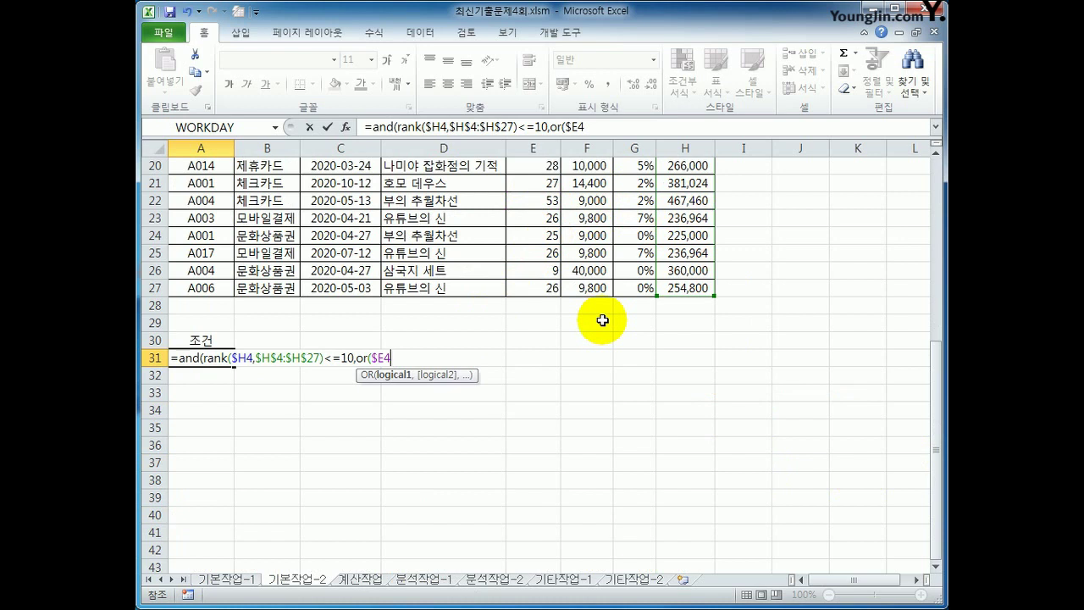
{"action": "type", "text": "<10,"}
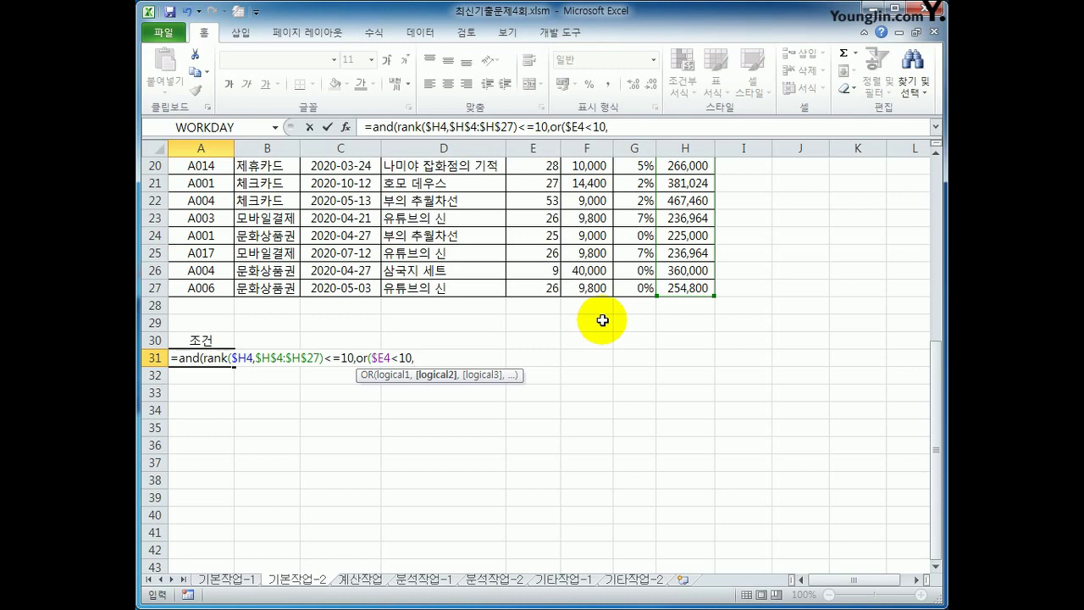
Add $E4>=30 as the second OR test and commit the completed formula in A31.
{"action": "scroll", "coordinate": [602, 321], "scroll_direction": "up", "scroll_amount": 7}
{"action": "left_click", "coordinate": [543, 218]}
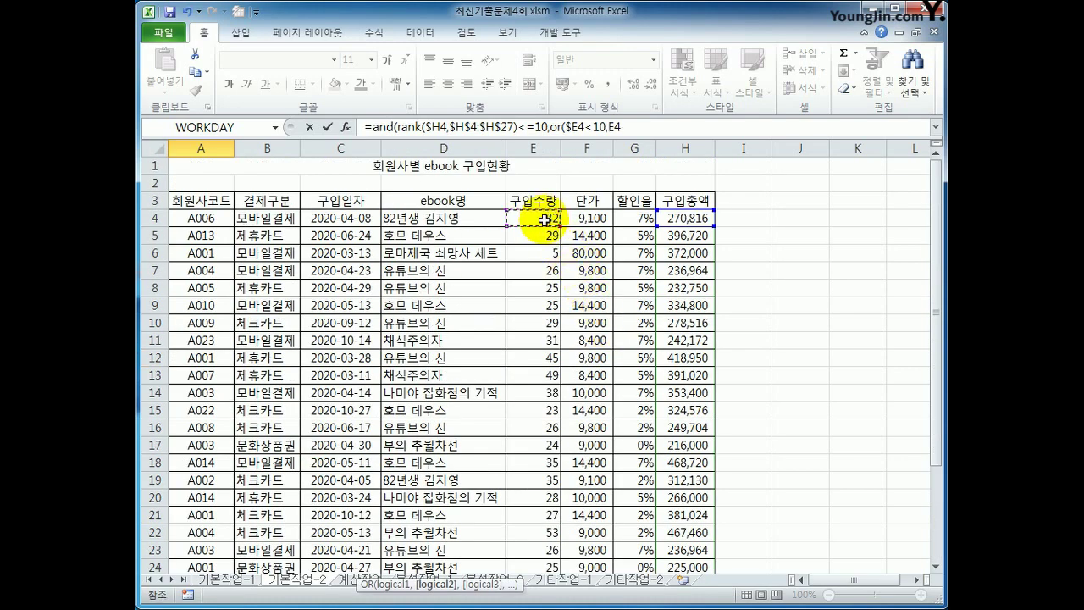
{"action": "scroll", "coordinate": [544, 218], "scroll_direction": "down", "scroll_amount": 6}
{"action": "key", "text": "F4"}
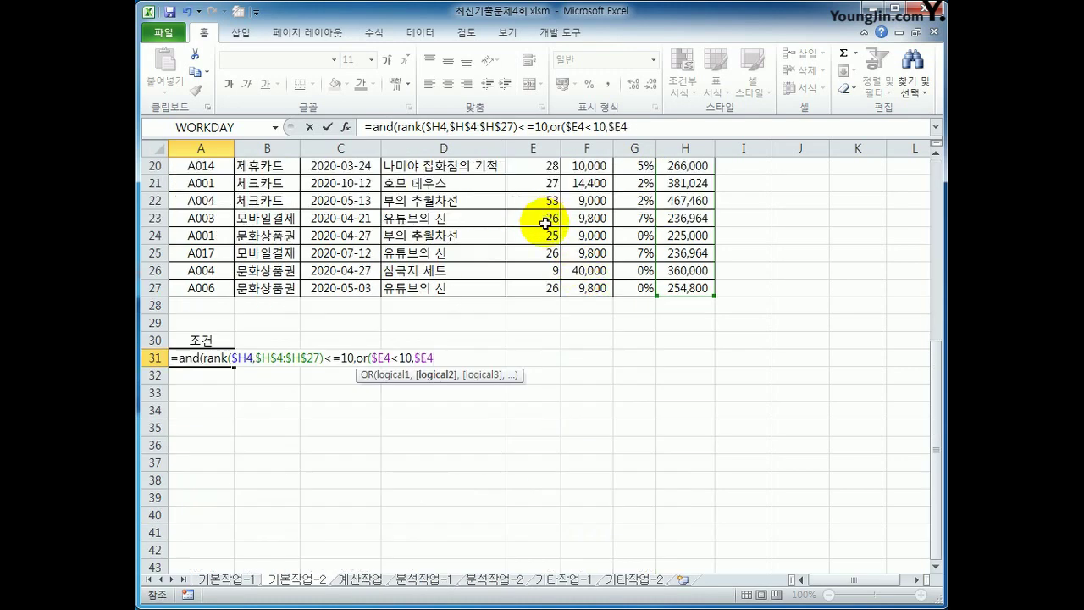
{"action": "type", "text": ">=30)"}
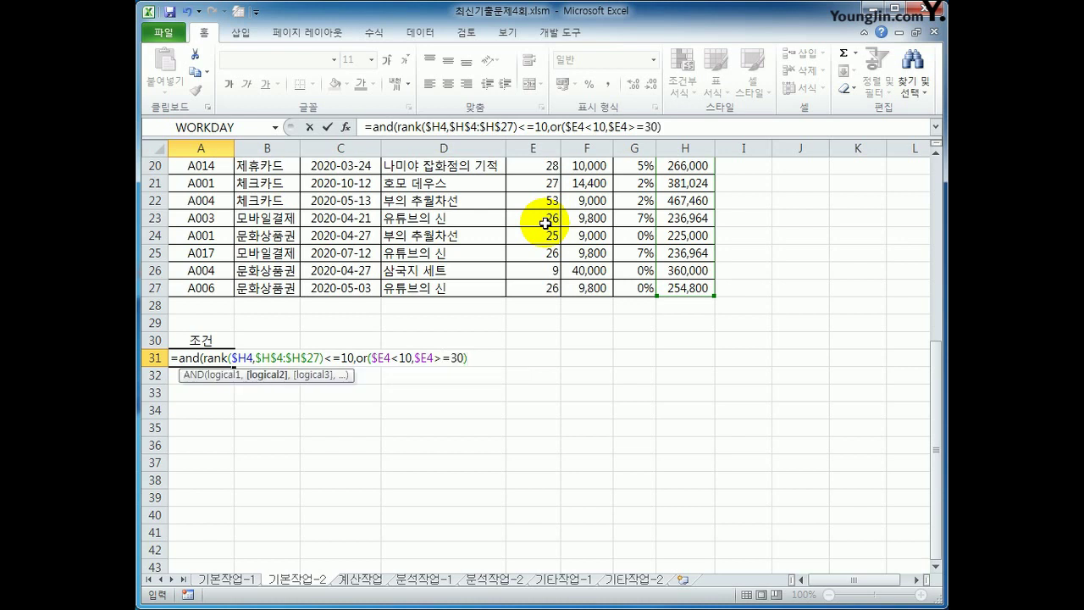
{"action": "key", "text": "Return"}
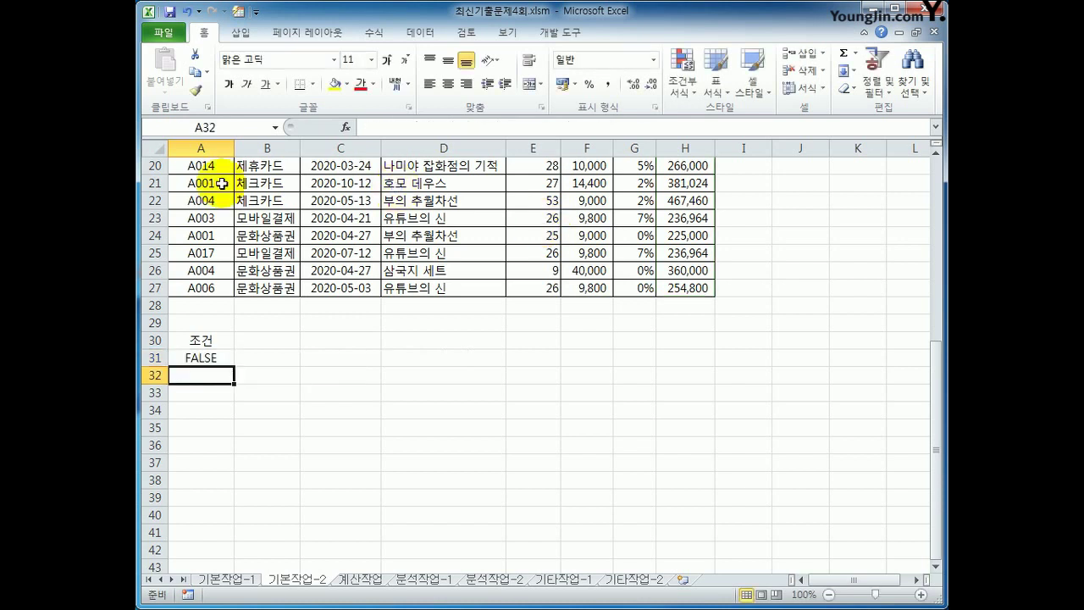
{"action": "left_click", "coordinate": [224, 356]}
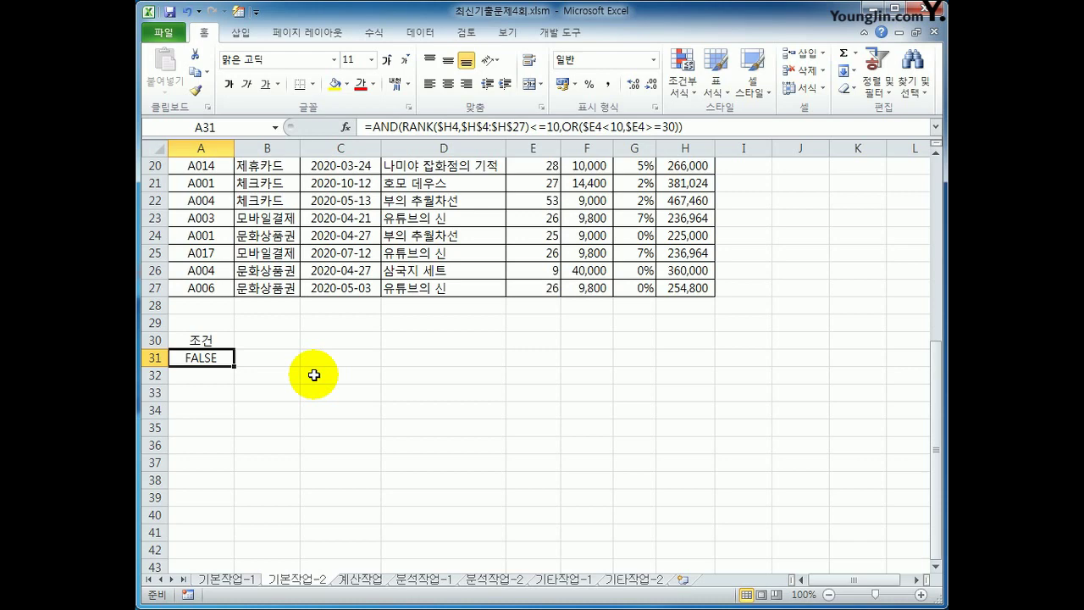
Open the Advanced Filter for the purchase list A3:H27 and set A30:A31 as its criteria range.
{"action": "scroll", "coordinate": [322, 377], "scroll_direction": "up", "scroll_amount": 6}
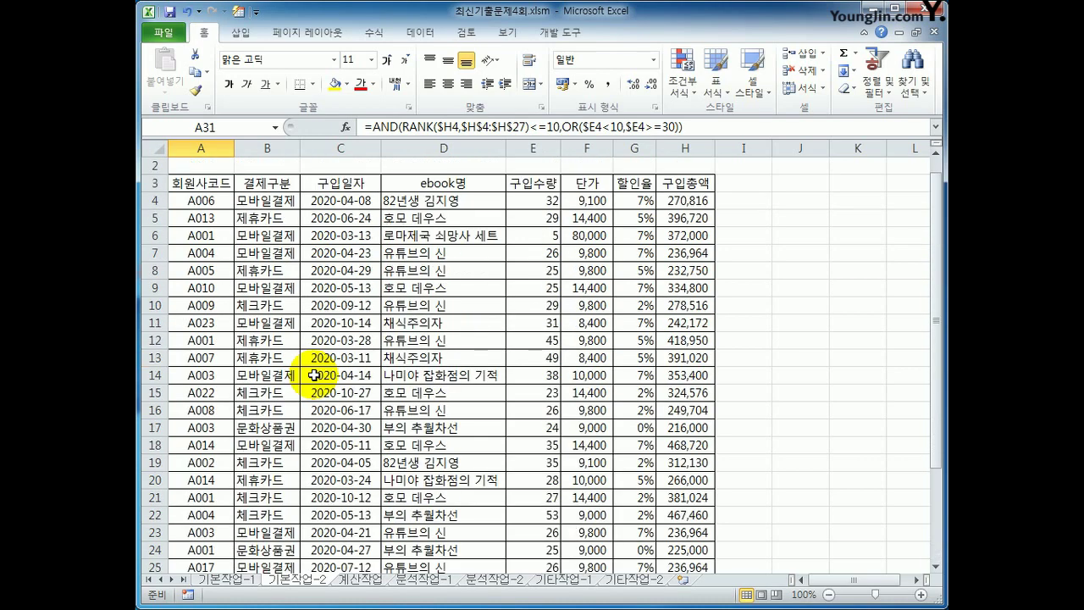
{"action": "left_click", "coordinate": [200, 220]}
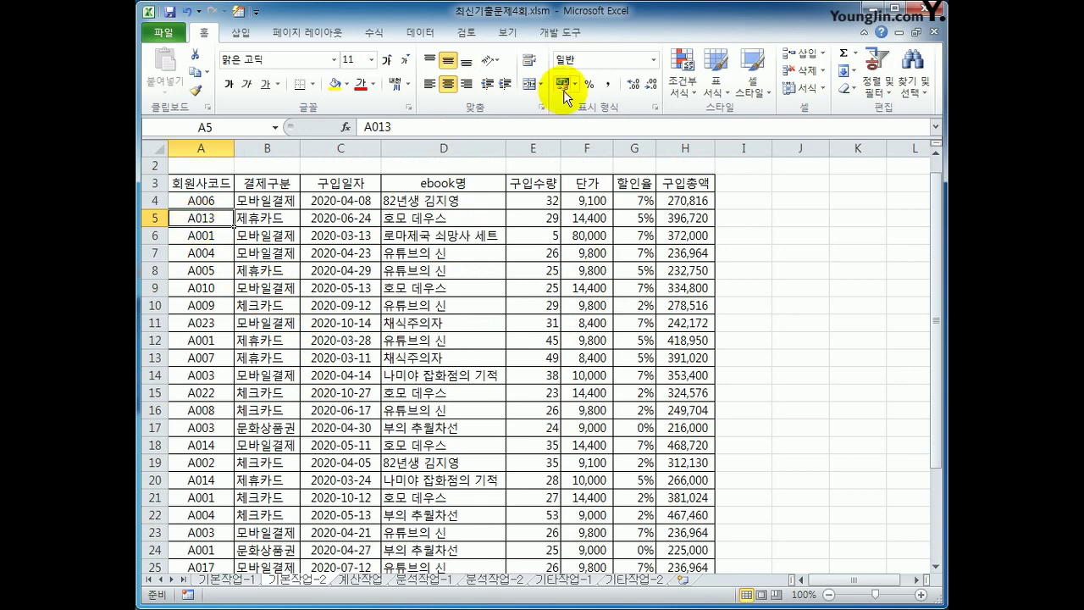
{"action": "left_click", "coordinate": [421, 32]}
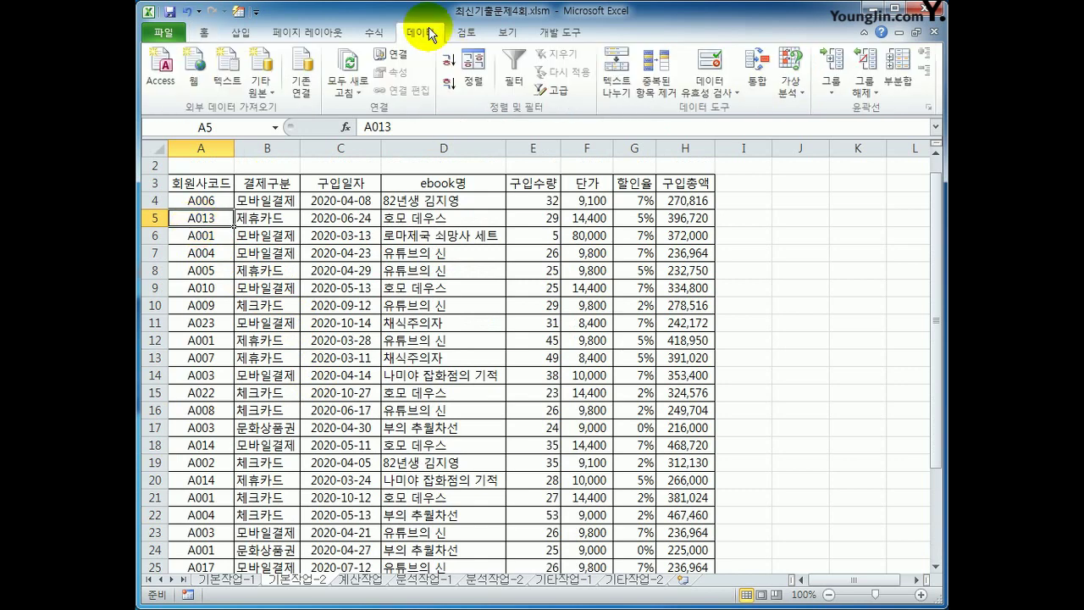
{"action": "left_click", "coordinate": [552, 89]}
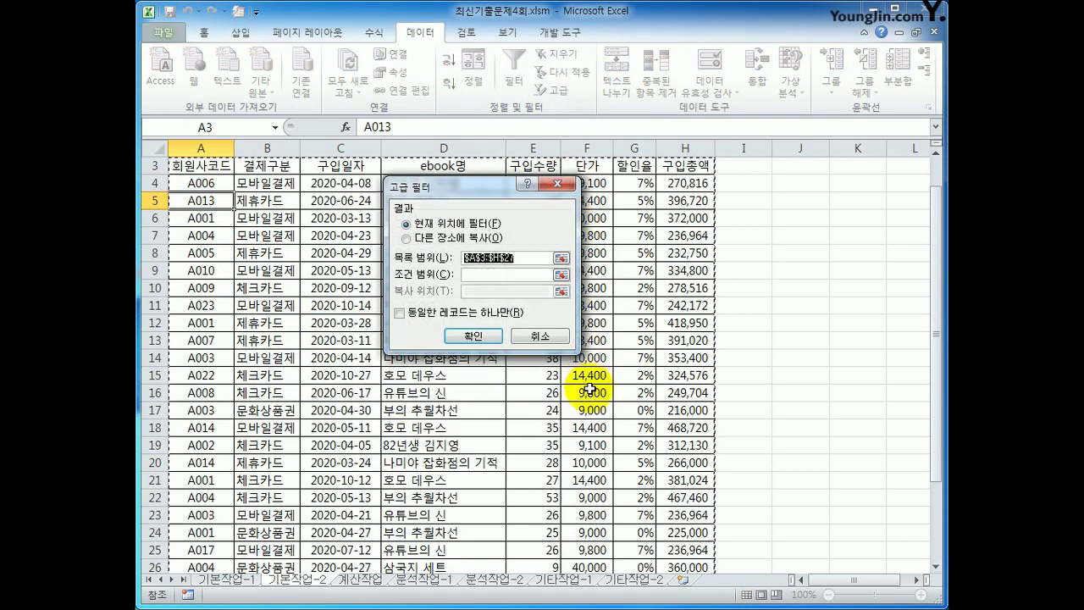
{"action": "left_click", "coordinate": [468, 276]}
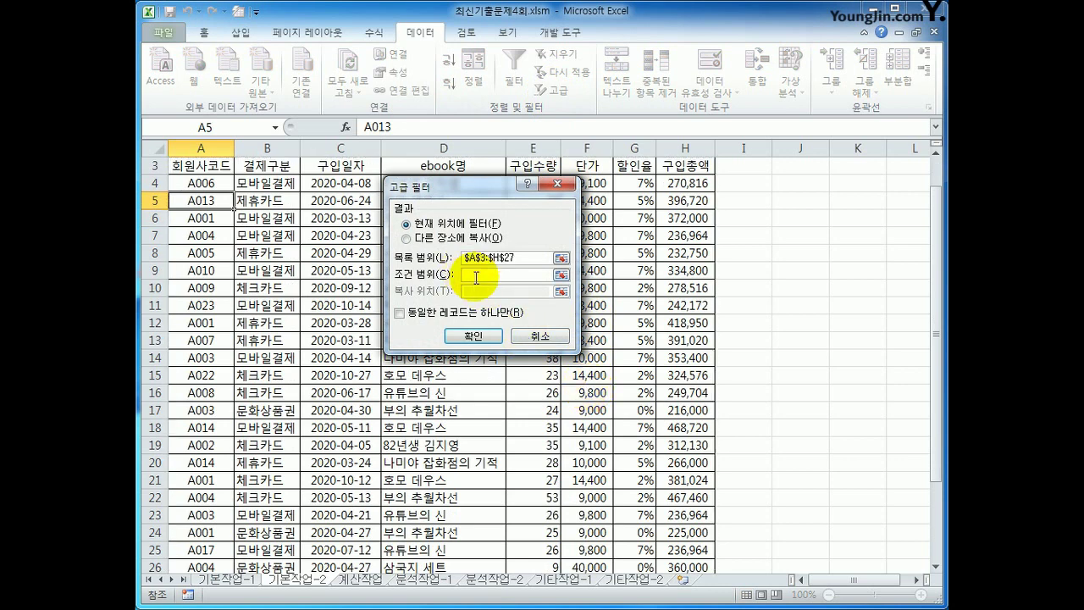
{"action": "scroll", "coordinate": [328, 404], "scroll_direction": "down", "scroll_amount": 4}
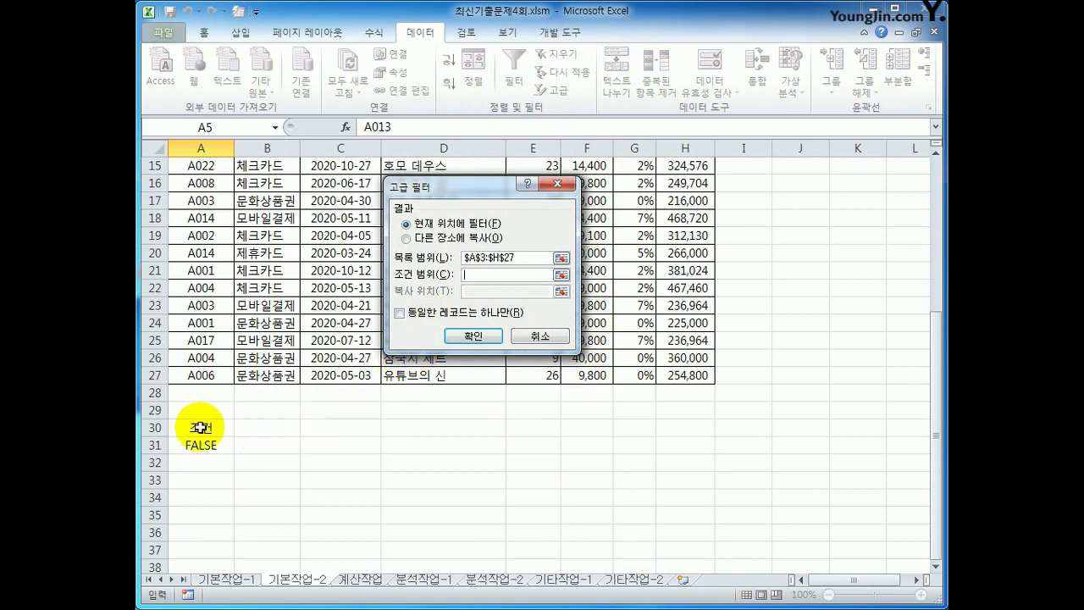
{"action": "left_click_drag", "start_coordinate": [200, 428], "coordinate": [201, 445]}
Set the Advanced Filter to copy its results to another location starting at A33, and run it.
{"action": "left_click", "coordinate": [449, 238]}
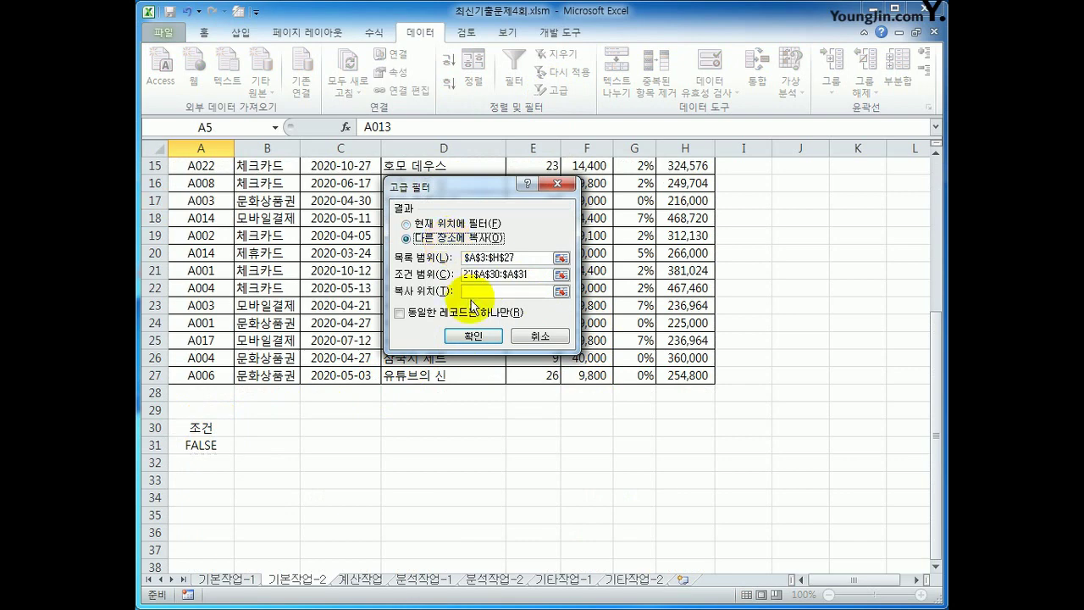
{"action": "left_click", "coordinate": [472, 293]}
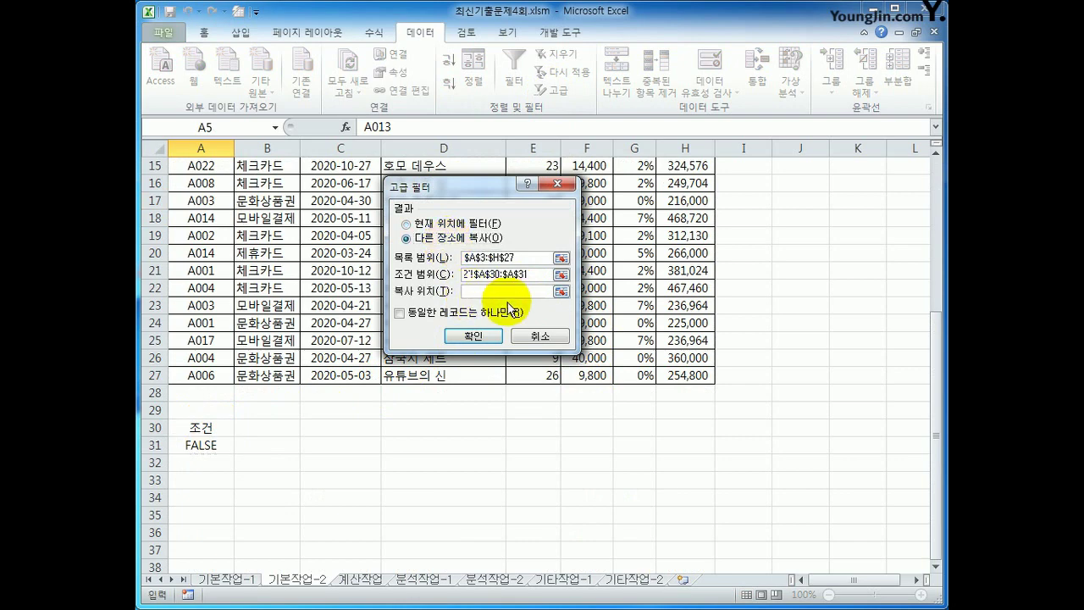
{"action": "left_click", "coordinate": [212, 488]}
{"action": "left_click", "coordinate": [473, 336]}
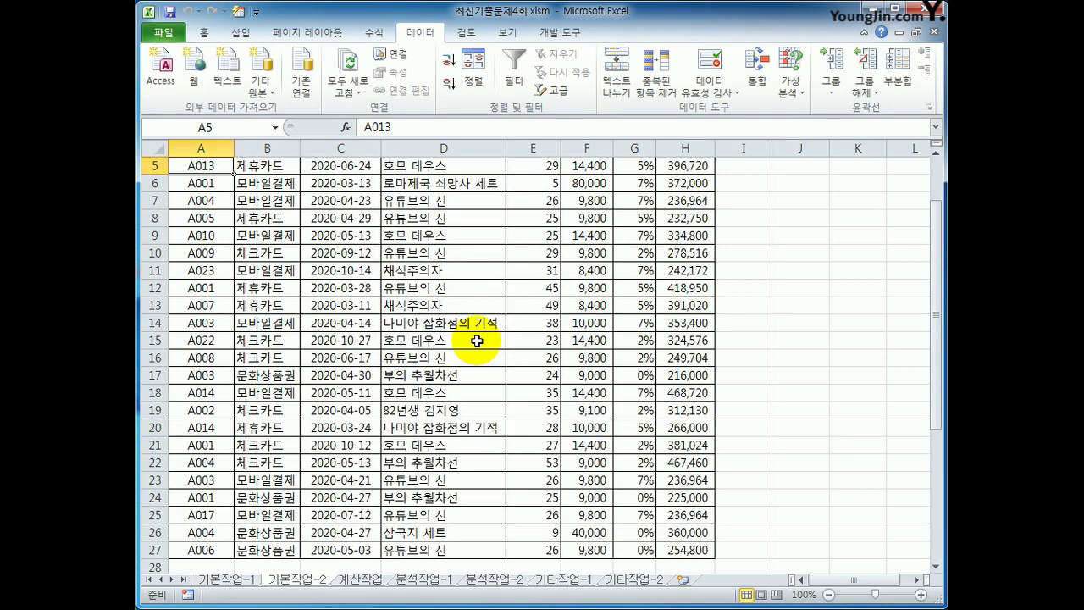
Check the criteria formula in A31 against the 구입총액 and 구입수량 values in the rows extracted below it.
{"action": "scroll", "coordinate": [477, 340], "scroll_direction": "down", "scroll_amount": 5}
{"action": "left_click", "coordinate": [213, 361]}
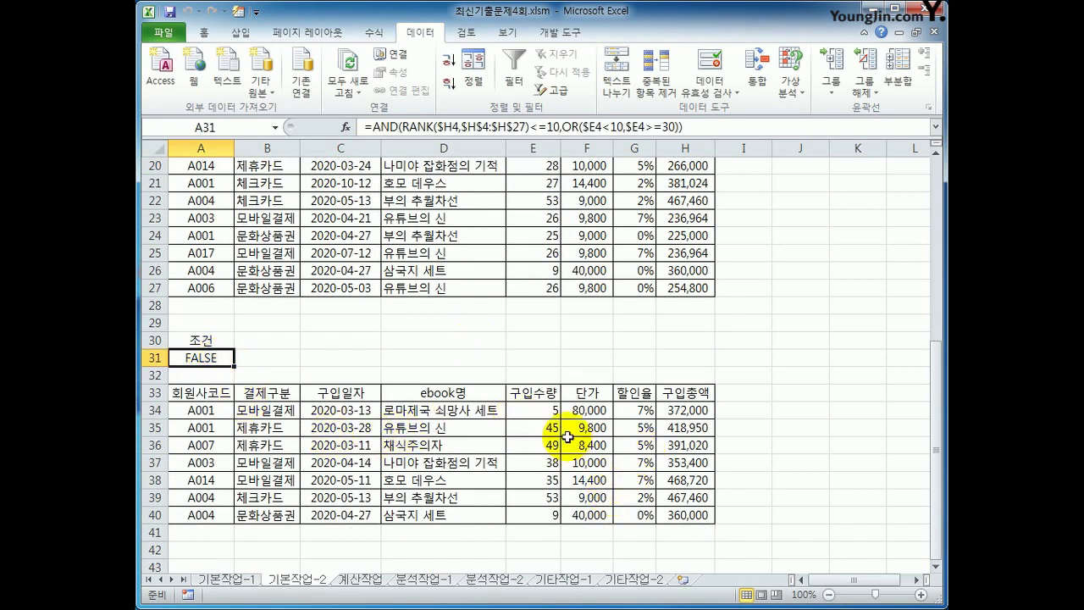
{"action": "left_click_drag", "start_coordinate": [668, 411], "coordinate": [678, 518]}
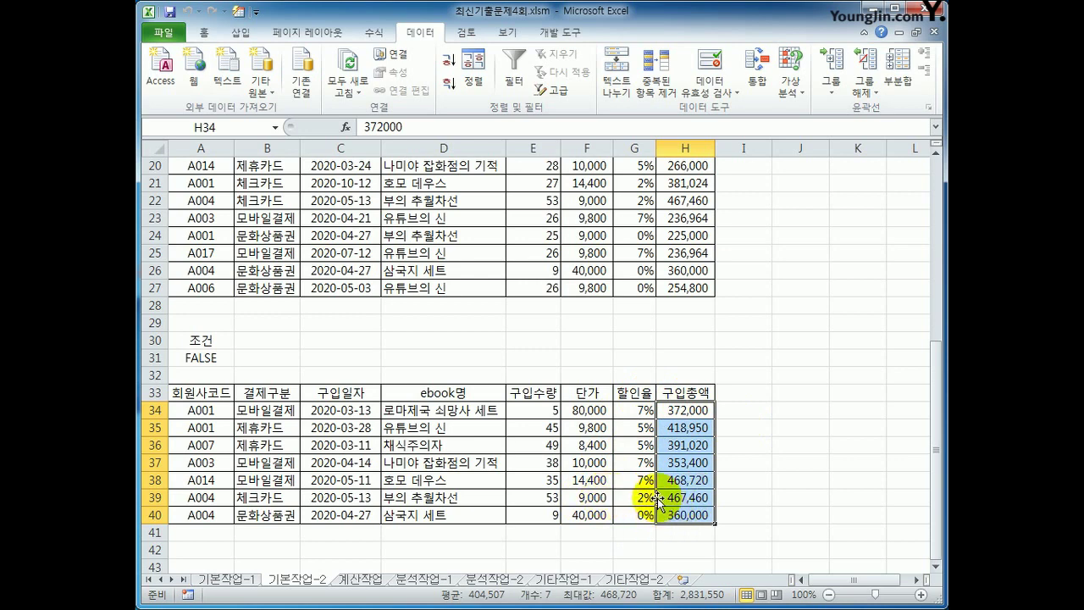
{"action": "left_click", "coordinate": [536, 413]}
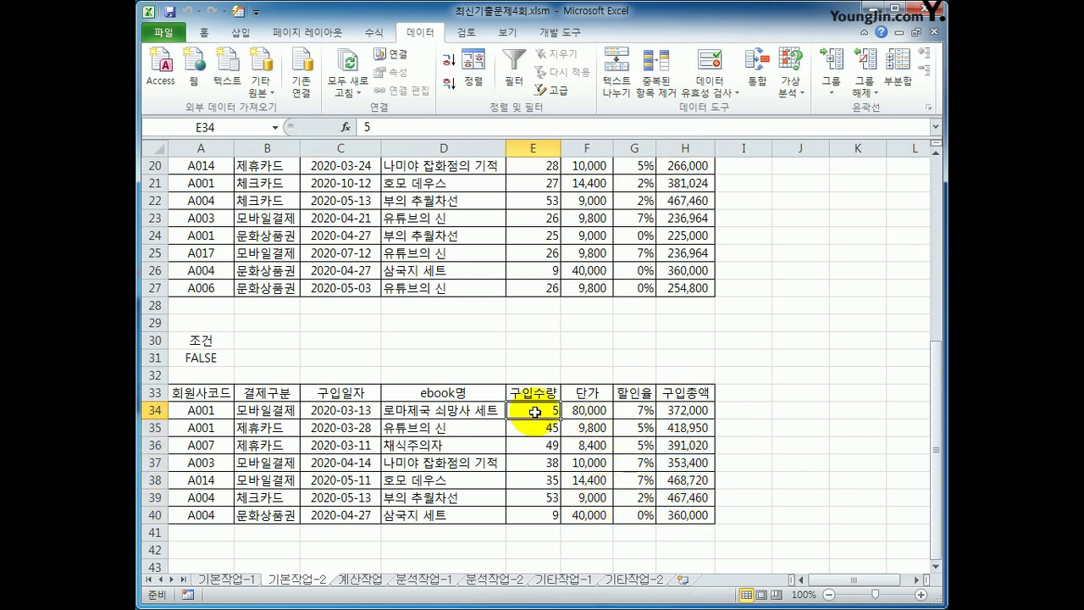
Review the 구입수량 values in E34:E40 and compare them with the quantity tests in the A31 formula.
{"action": "left_click", "coordinate": [537, 432]}
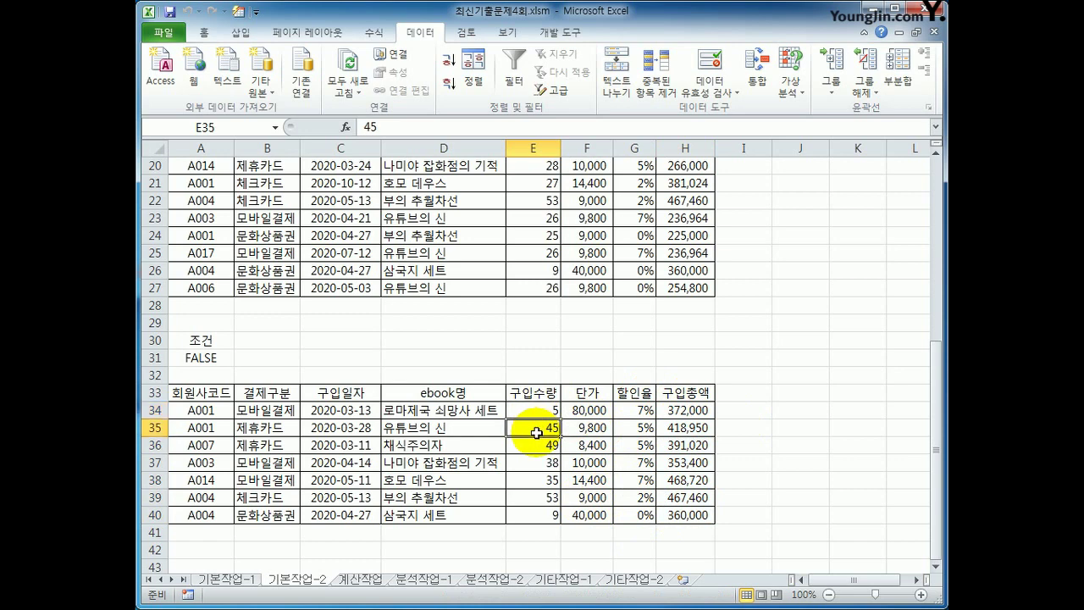
{"action": "left_click_drag", "start_coordinate": [535, 410], "coordinate": [550, 517]}
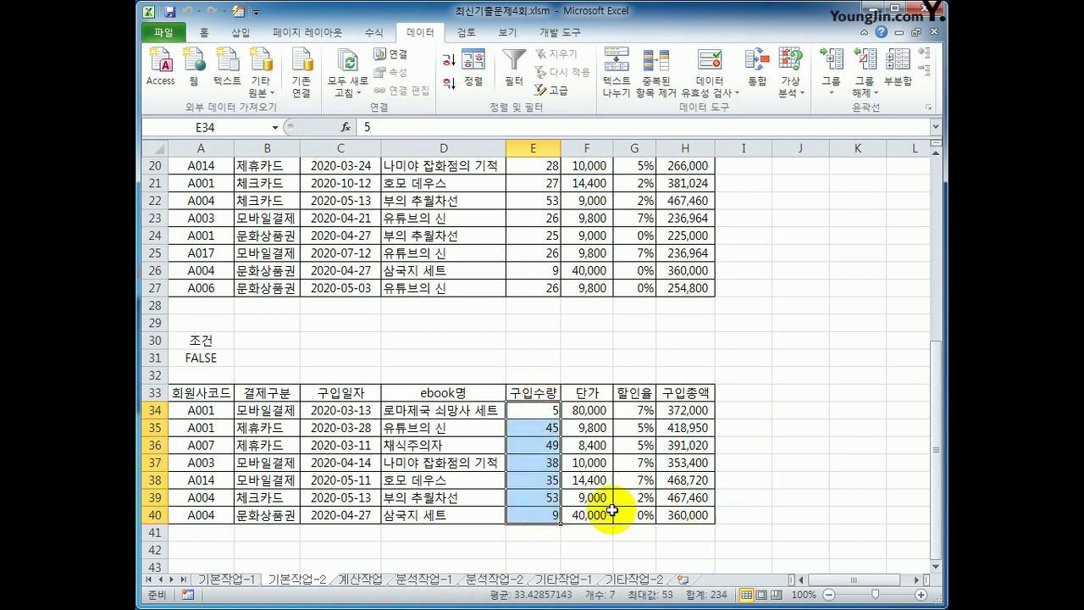
{"action": "left_click", "coordinate": [225, 355]}
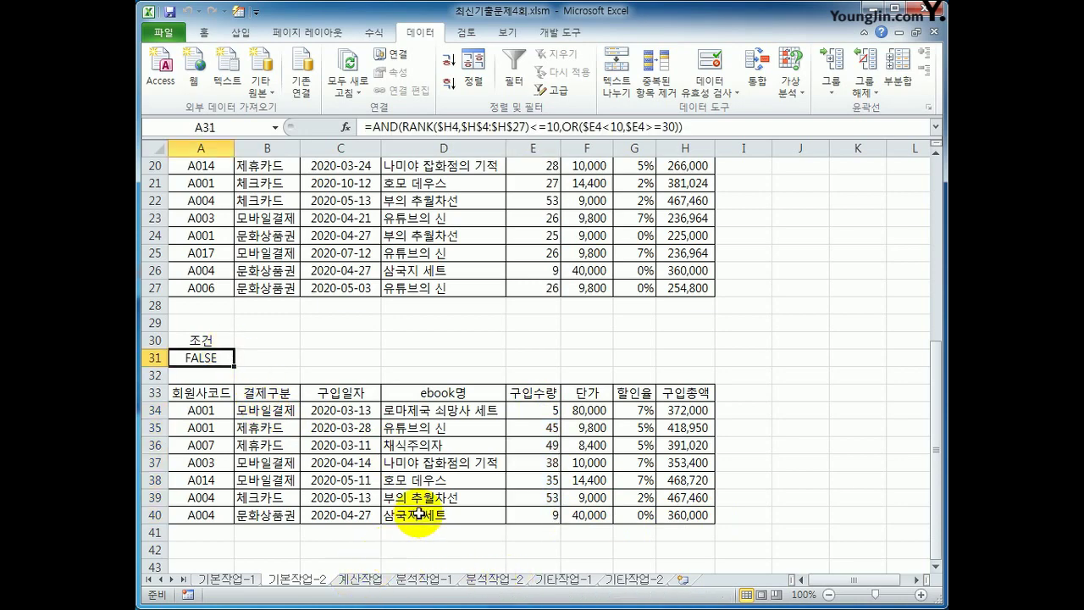
Create a new conditional formatting rule for A4:H27 that uses a formula to determine which cells to format.
{"action": "scroll", "coordinate": [419, 513], "scroll_direction": "up", "scroll_amount": 6}
{"action": "left_click_drag", "start_coordinate": [200, 218], "coordinate": [693, 533]}
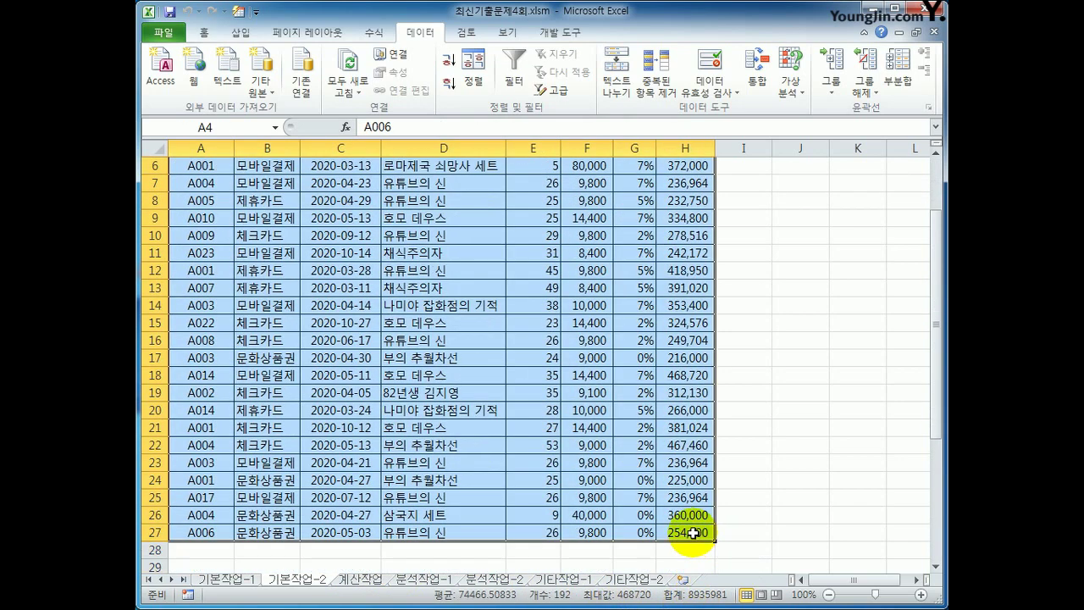
{"action": "left_click", "coordinate": [212, 34]}
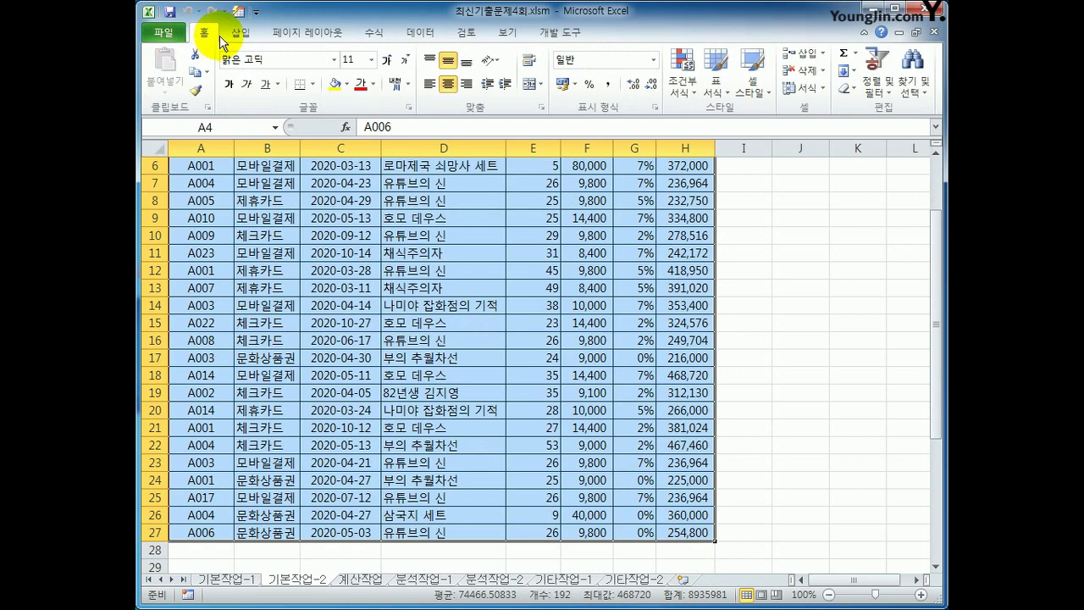
{"action": "left_click", "coordinate": [685, 94]}
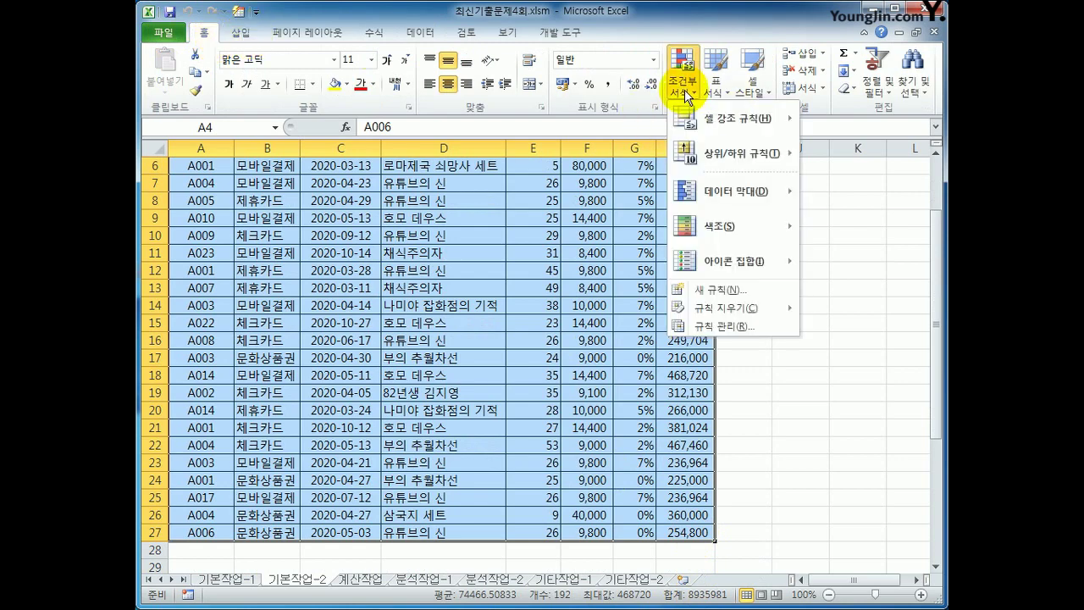
{"action": "left_click", "coordinate": [732, 290]}
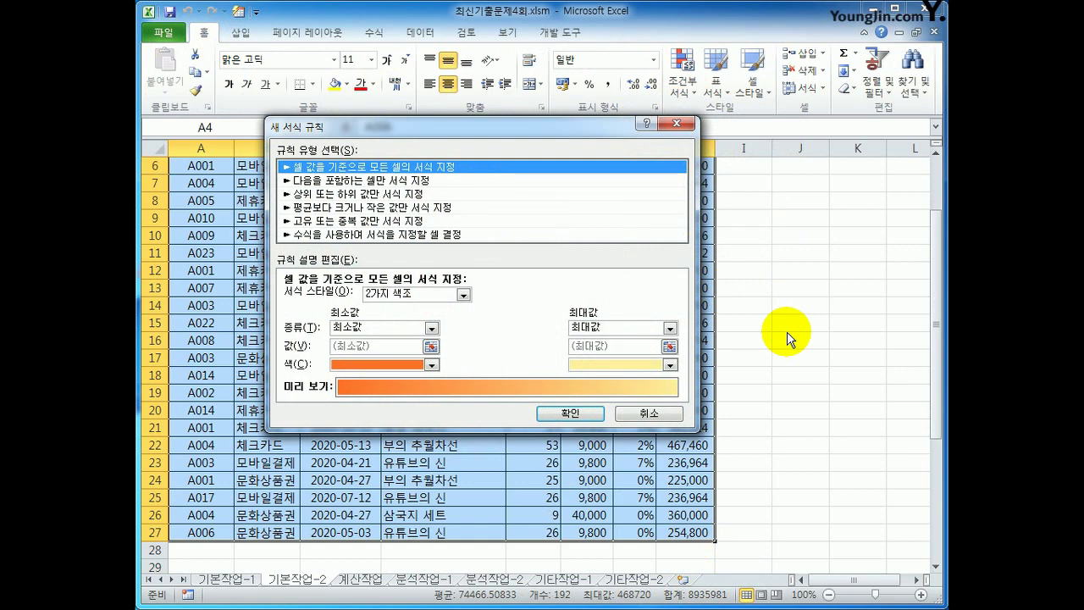
{"action": "left_click", "coordinate": [518, 234]}
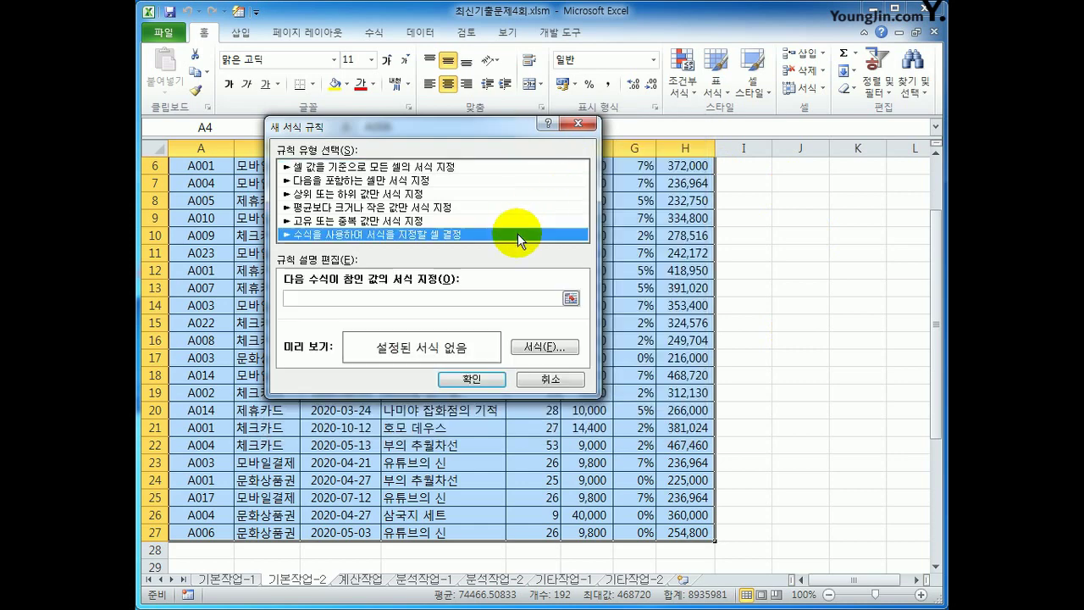
Begin the rule formula with an AND whose first test is month($C4)>=7, keeping only the 구입일자 column absolute.
{"action": "left_click", "coordinate": [462, 294]}
{"action": "type", "text": "=and("}
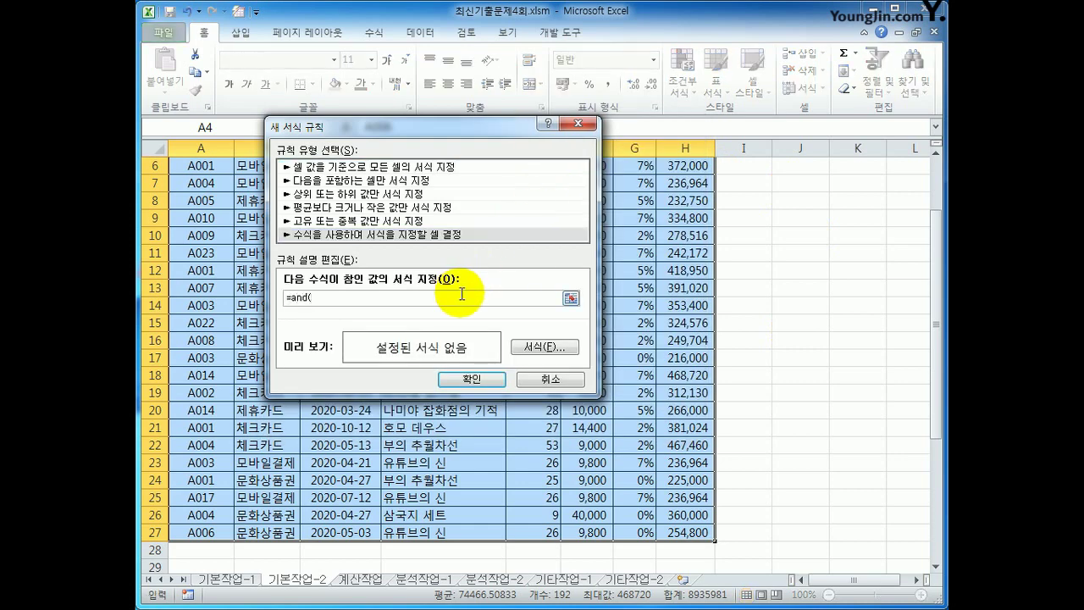
{"action": "type", "text": "month("}
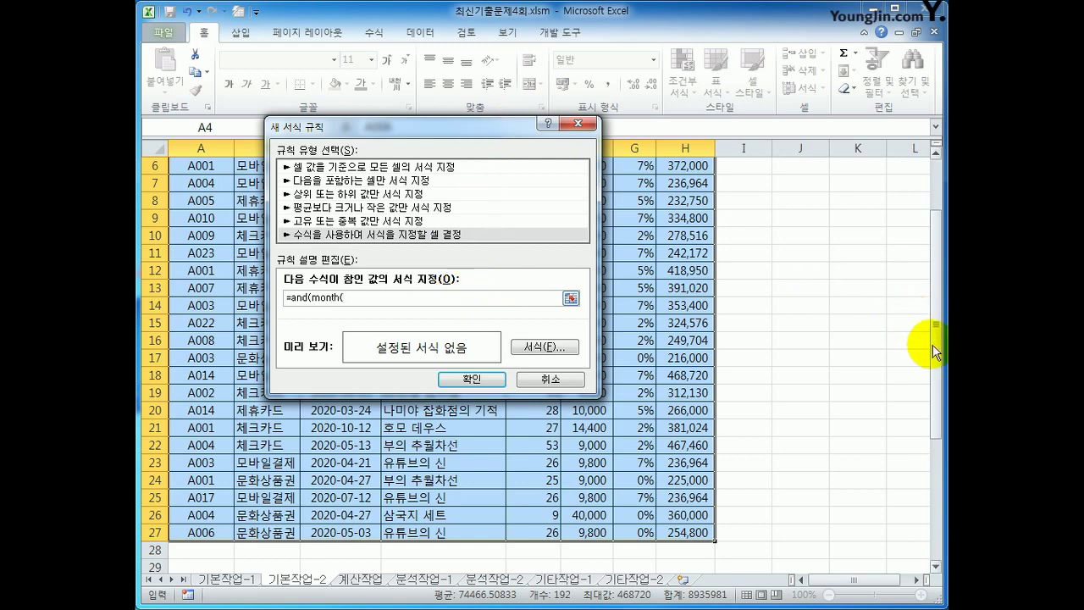
{"action": "left_click_drag", "start_coordinate": [935, 346], "coordinate": [927, 230]}
{"action": "left_click_drag", "start_coordinate": [480, 126], "coordinate": [694, 269]}
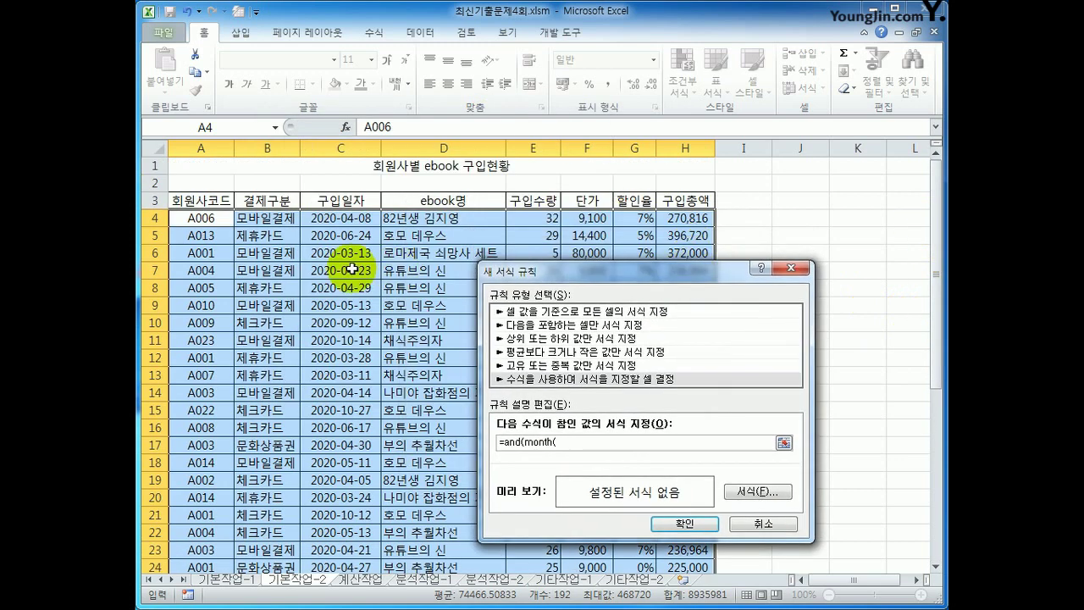
{"action": "left_click", "coordinate": [340, 218]}
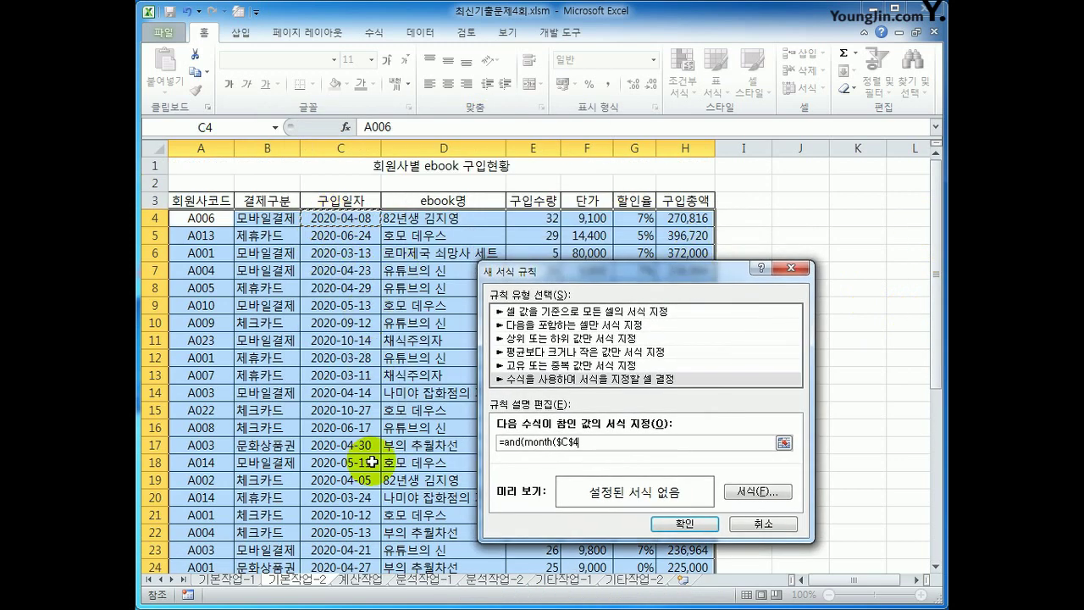
{"action": "left_click", "coordinate": [567, 442]}
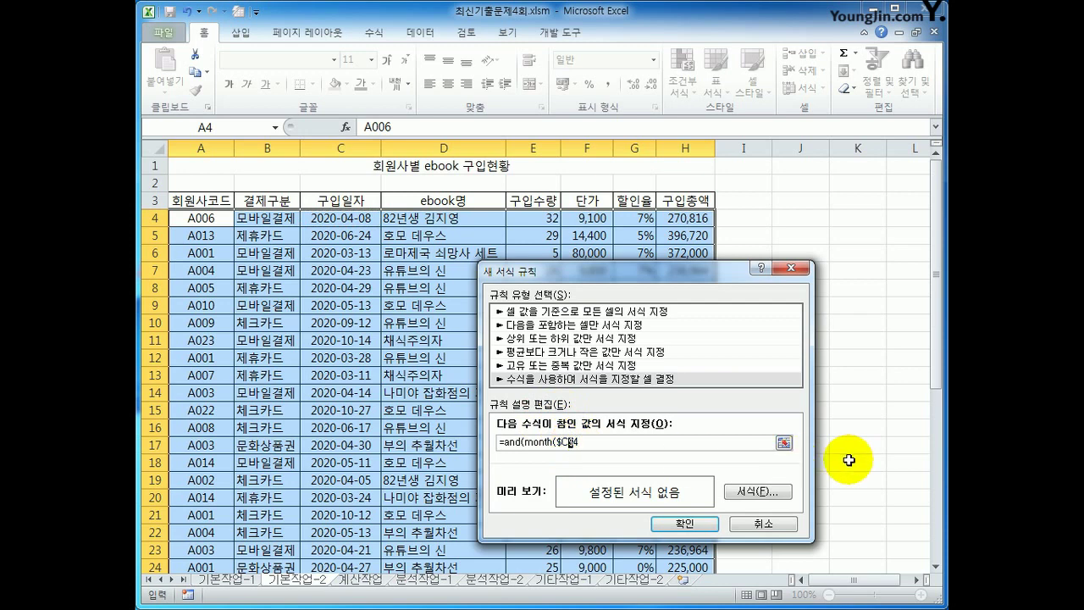
{"action": "key", "text": "Delete"}
{"action": "left_click", "coordinate": [585, 443]}
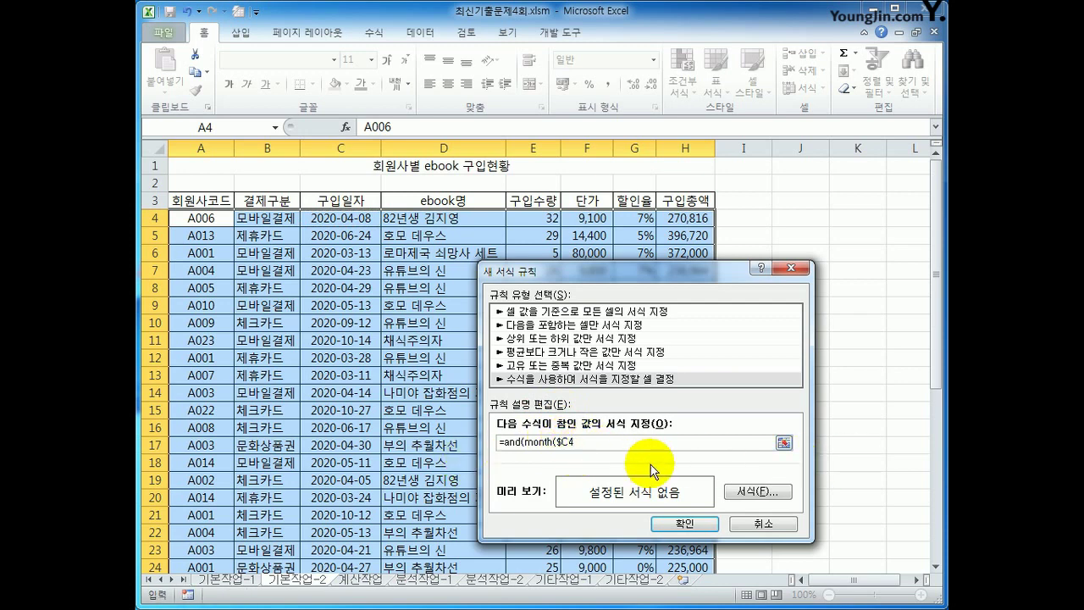
{"action": "type", "text": ")>=7,"}
Add $G4>5% as the second AND test and close the rule formula.
{"action": "left_click", "coordinate": [624, 222]}
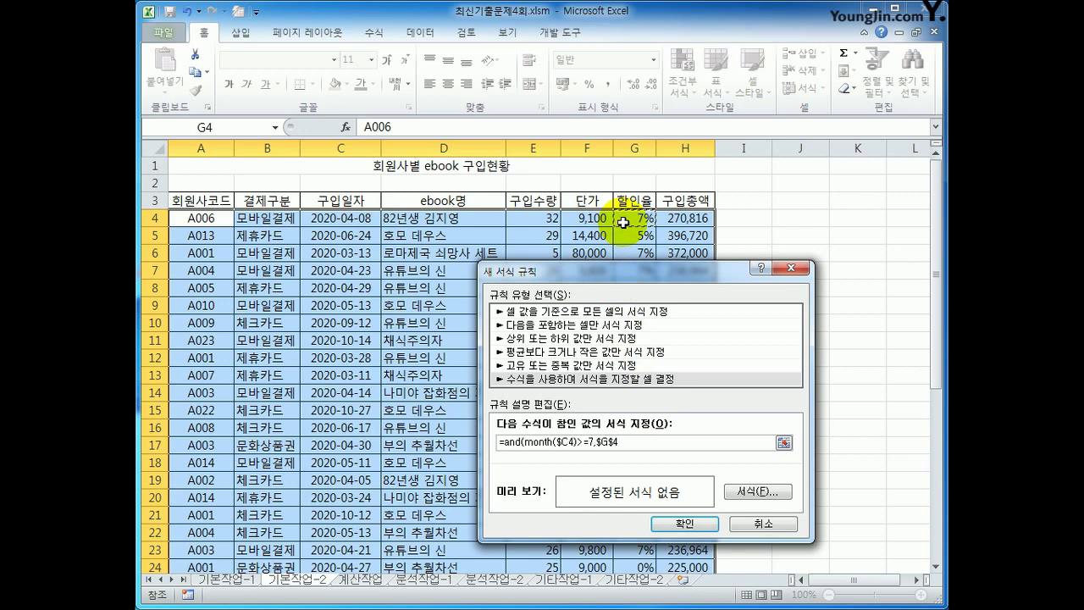
{"action": "left_click", "coordinate": [615, 443]}
{"action": "key", "text": "BackSpace"}
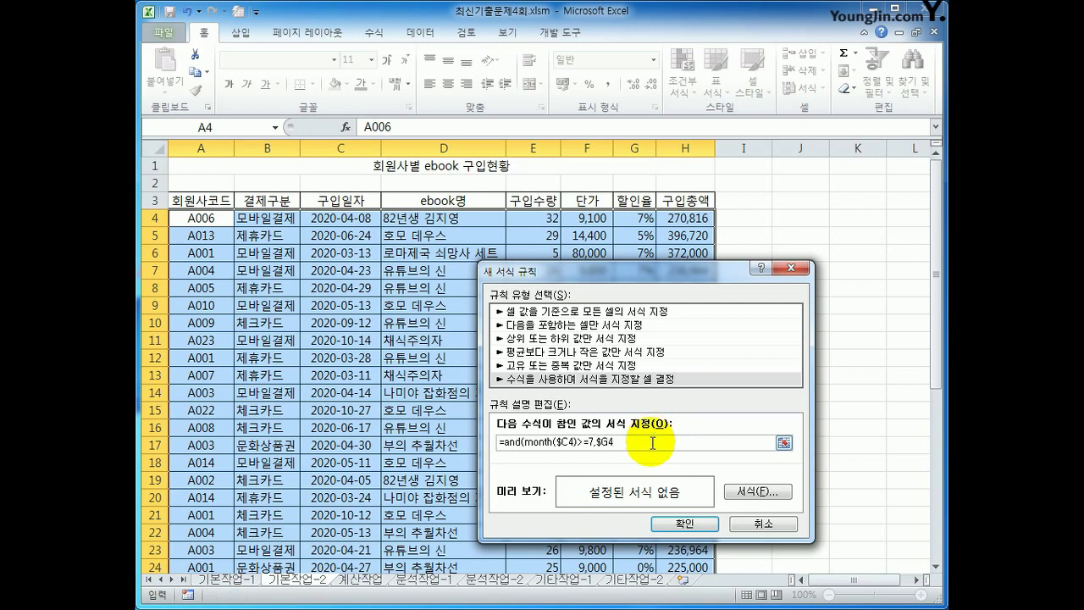
{"action": "type", "text": ">5%)"}
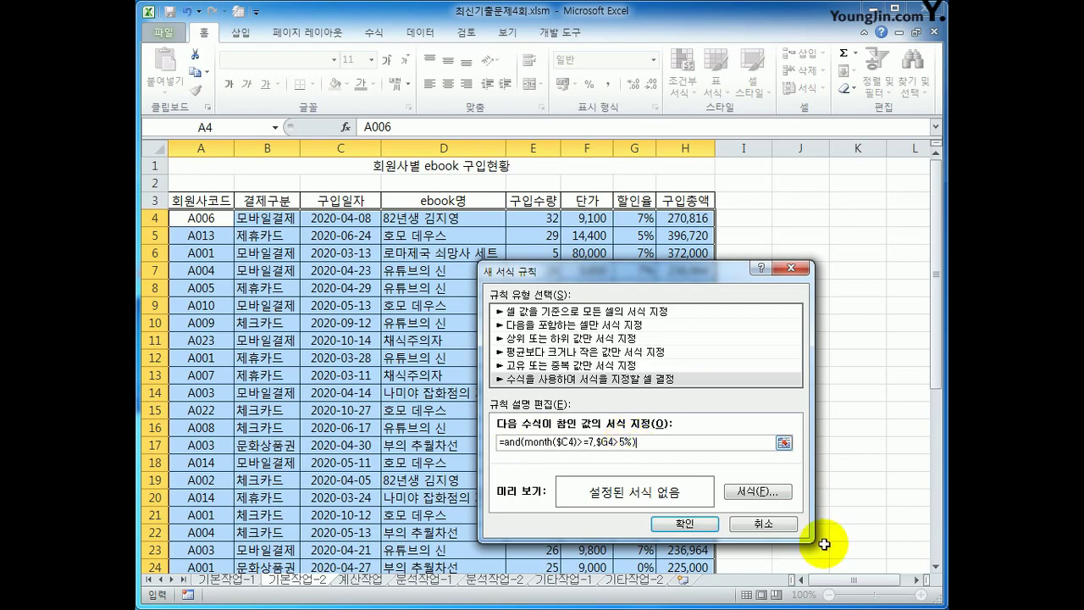
Give the rule a bold italic (굵은 기울임꼴) font and a yellow fill, and apply it to the purchase list.
{"action": "left_click", "coordinate": [749, 493]}
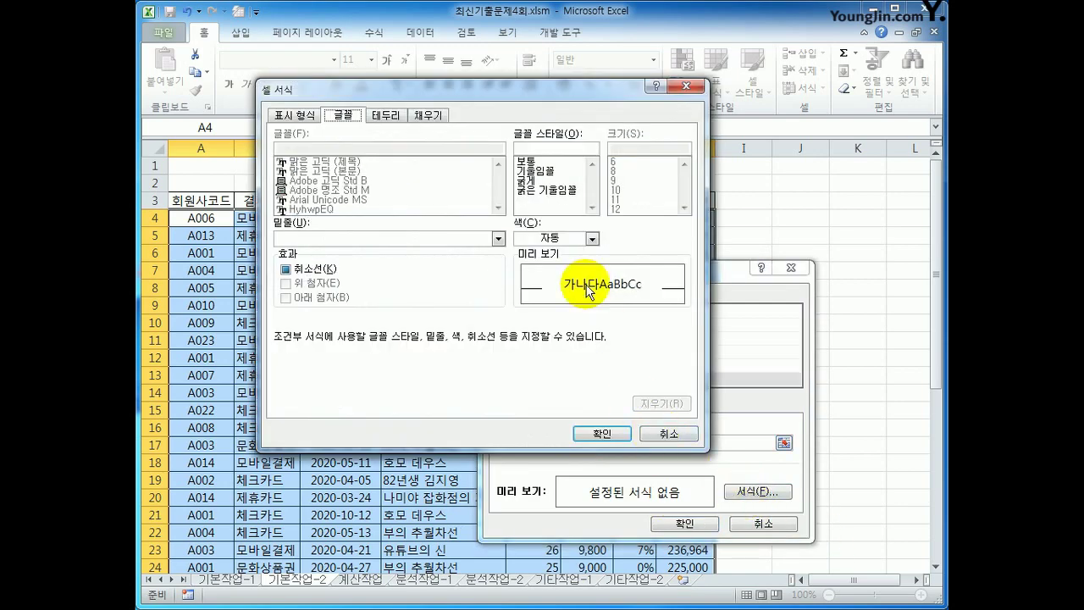
{"action": "left_click", "coordinate": [551, 192]}
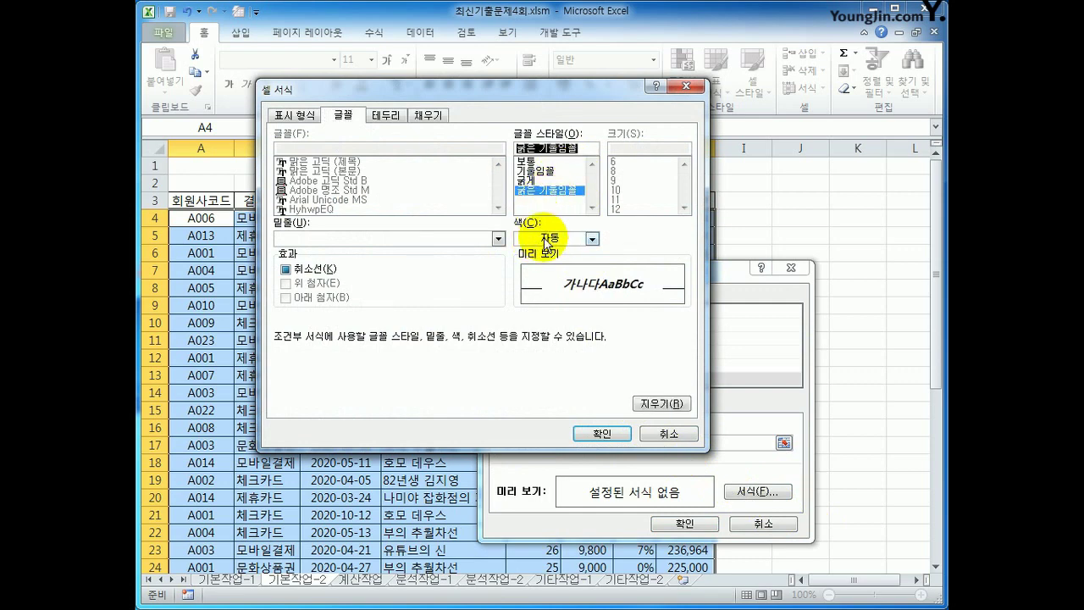
{"action": "left_click", "coordinate": [437, 116]}
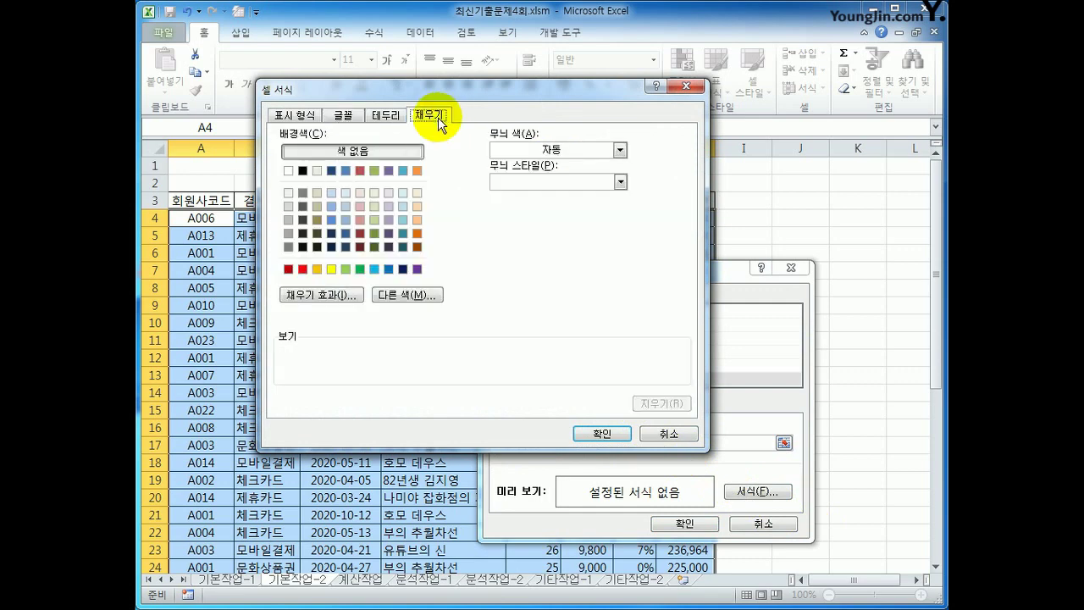
{"action": "left_click", "coordinate": [331, 269]}
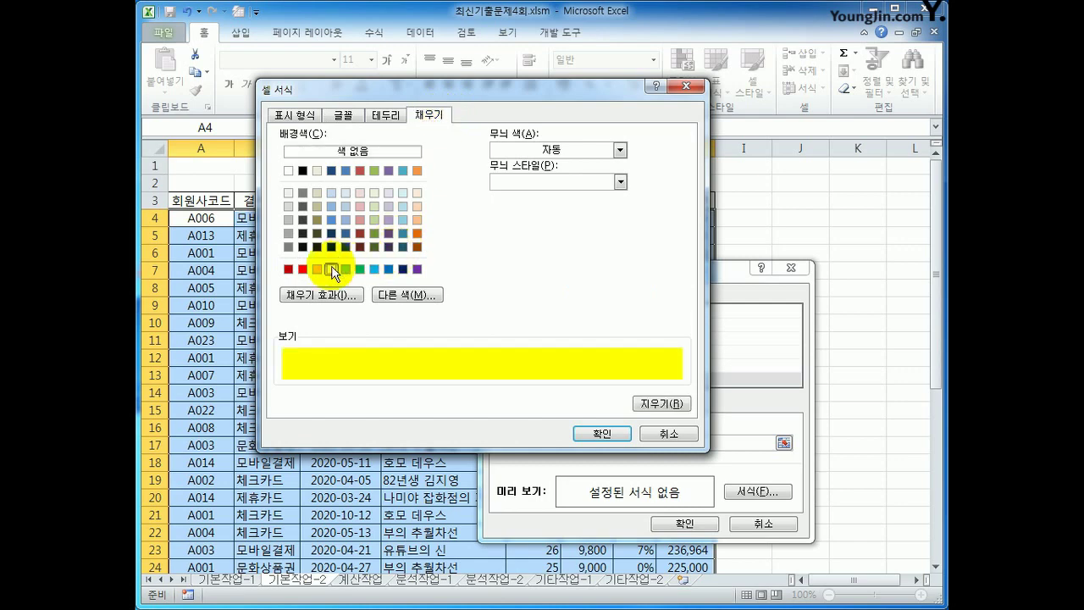
{"action": "left_click", "coordinate": [612, 435]}
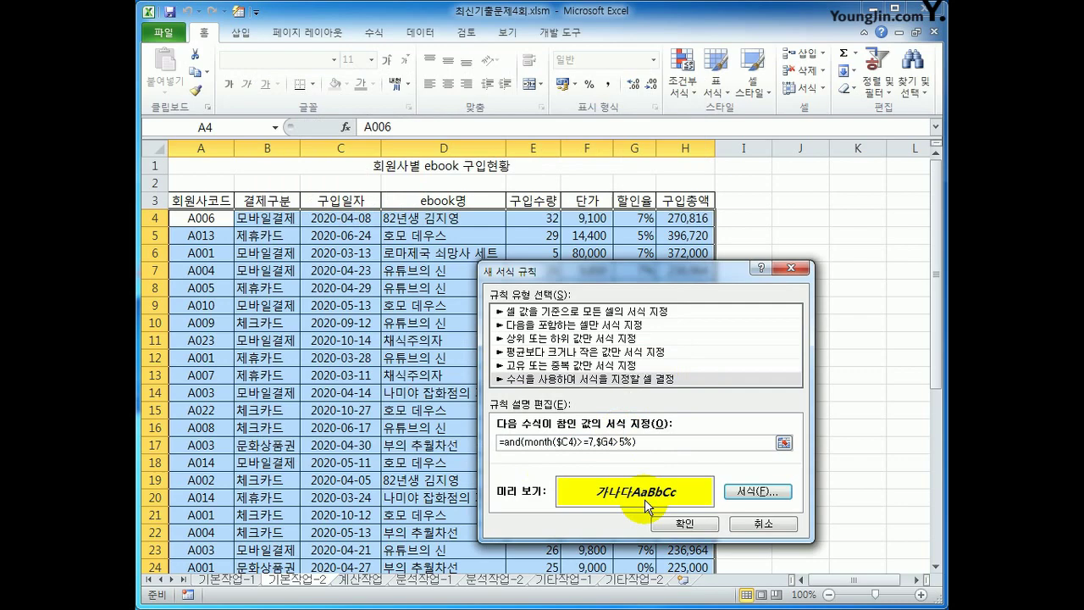
{"action": "left_click", "coordinate": [686, 524]}
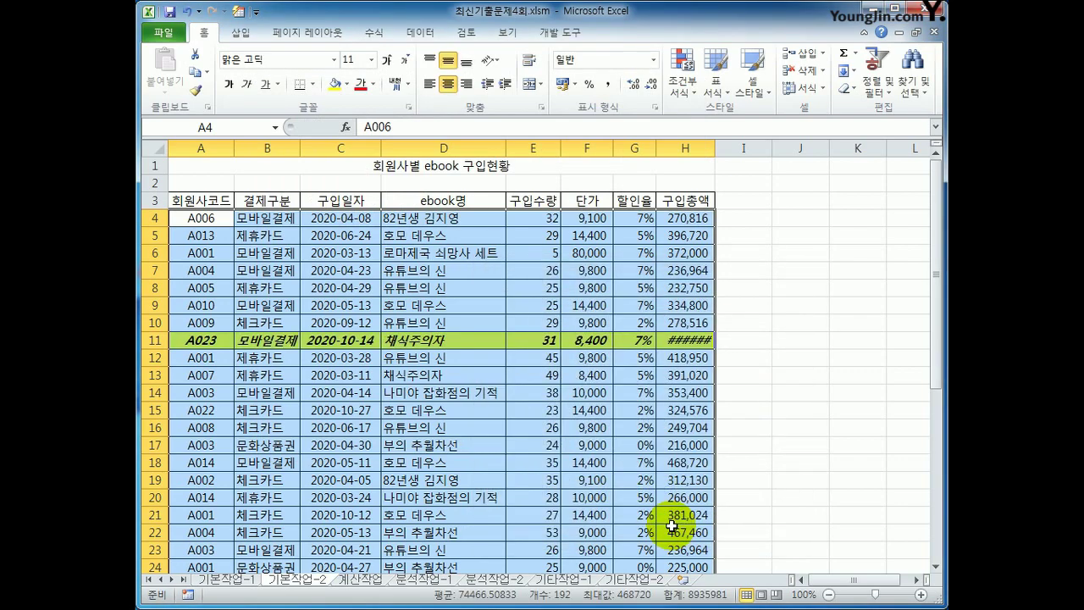
Auto-fit the width of column H and check the 구입일자 and 할인율 of the highlighted rows.
{"action": "double_click", "coordinate": [716, 146]}
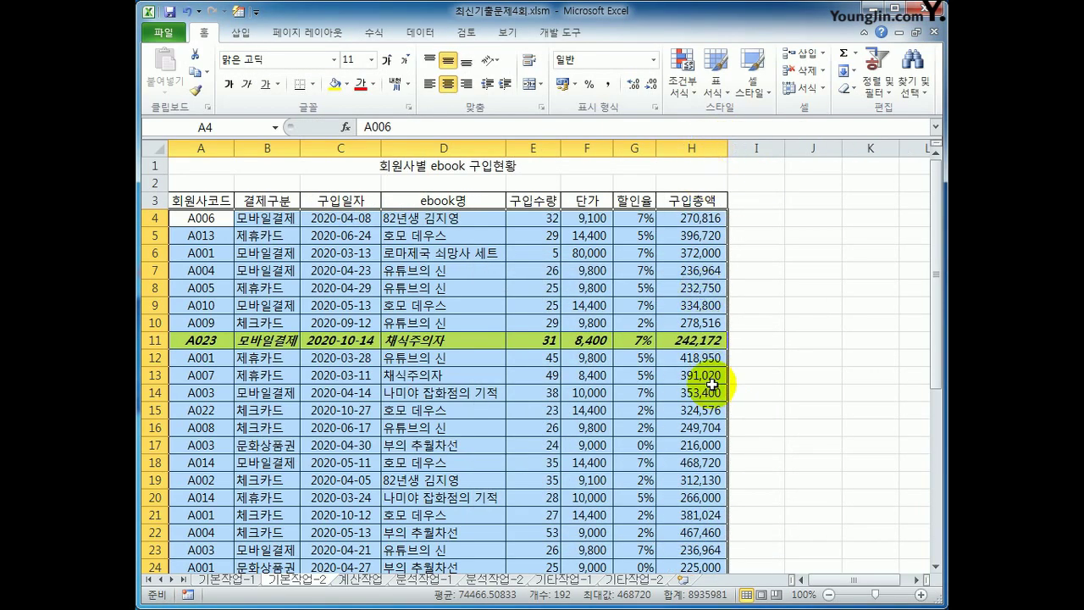
{"action": "left_click", "coordinate": [330, 338]}
{"action": "scroll", "coordinate": [683, 384], "scroll_direction": "down", "scroll_amount": 4}
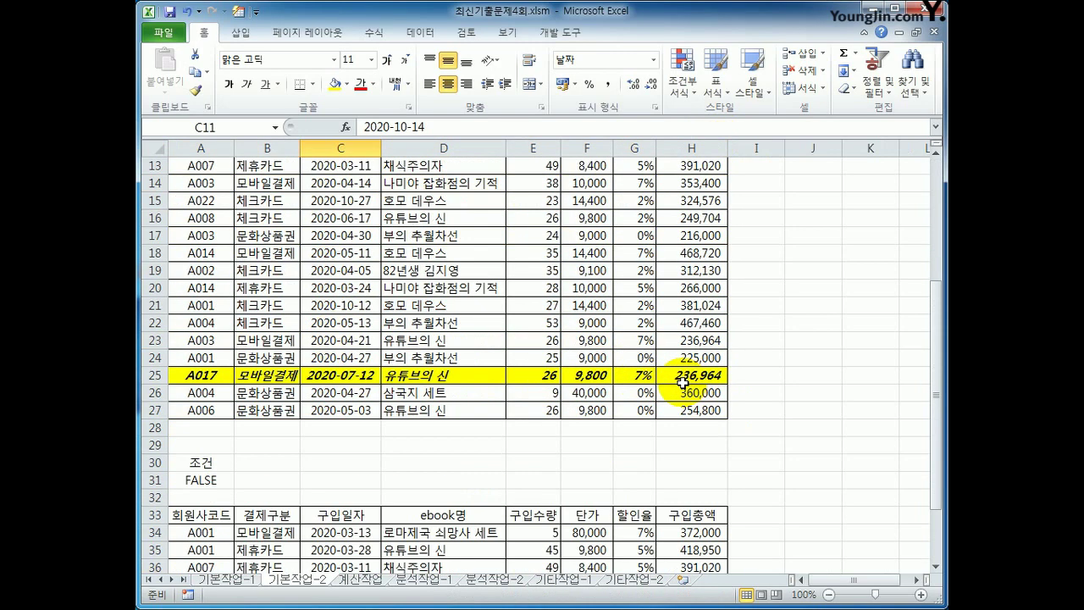
{"action": "scroll", "coordinate": [683, 384], "scroll_direction": "up", "scroll_amount": 3}
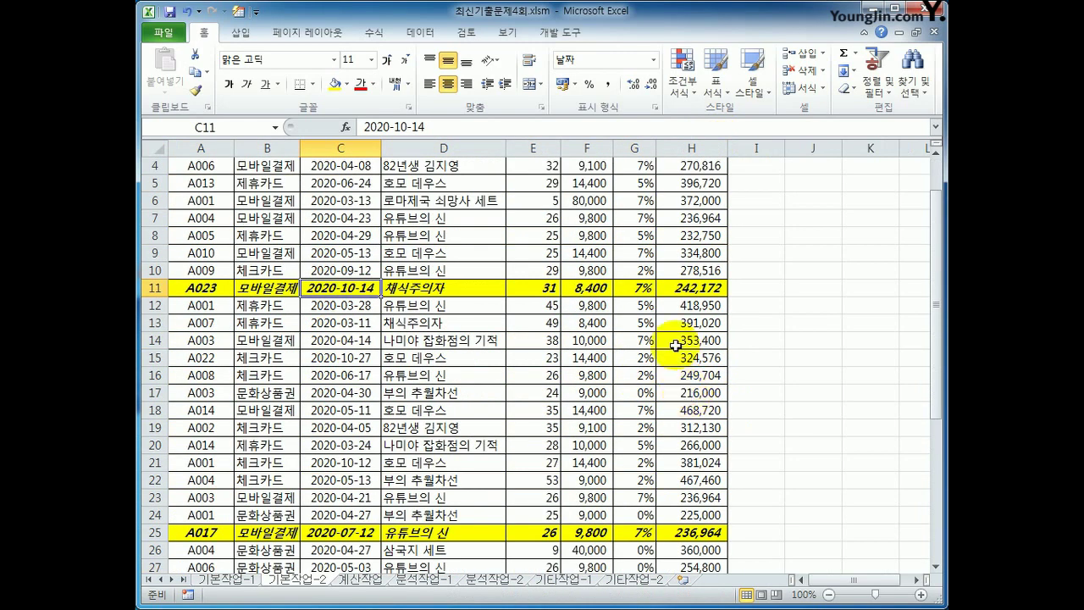
{"action": "left_click", "coordinate": [634, 288]}
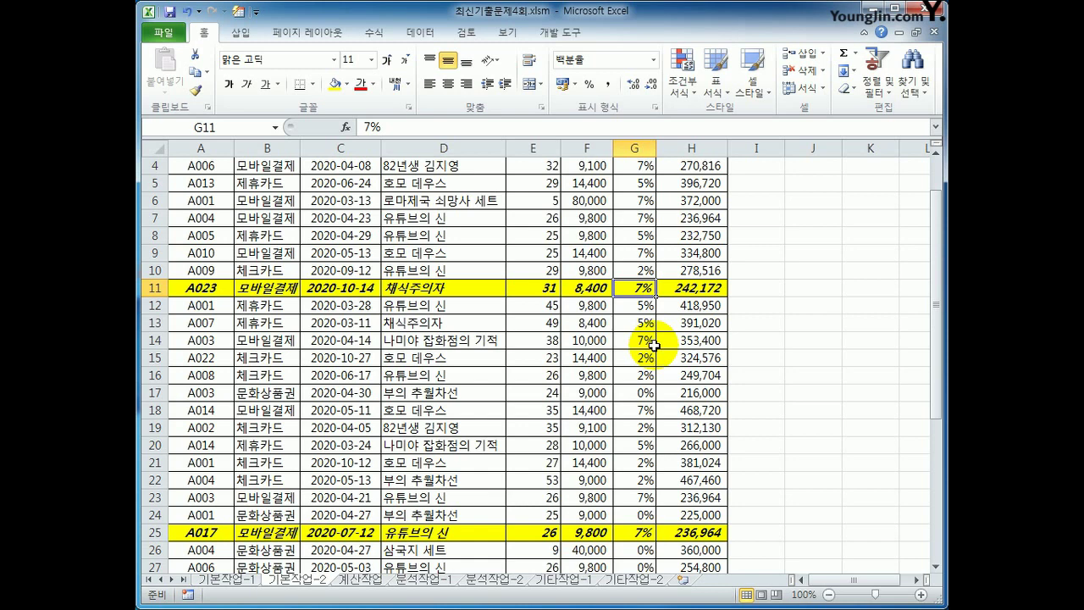
Turn off the 잠금 (Locked) protection for every cell on the sheet.
{"action": "left_click", "coordinate": [155, 149]}
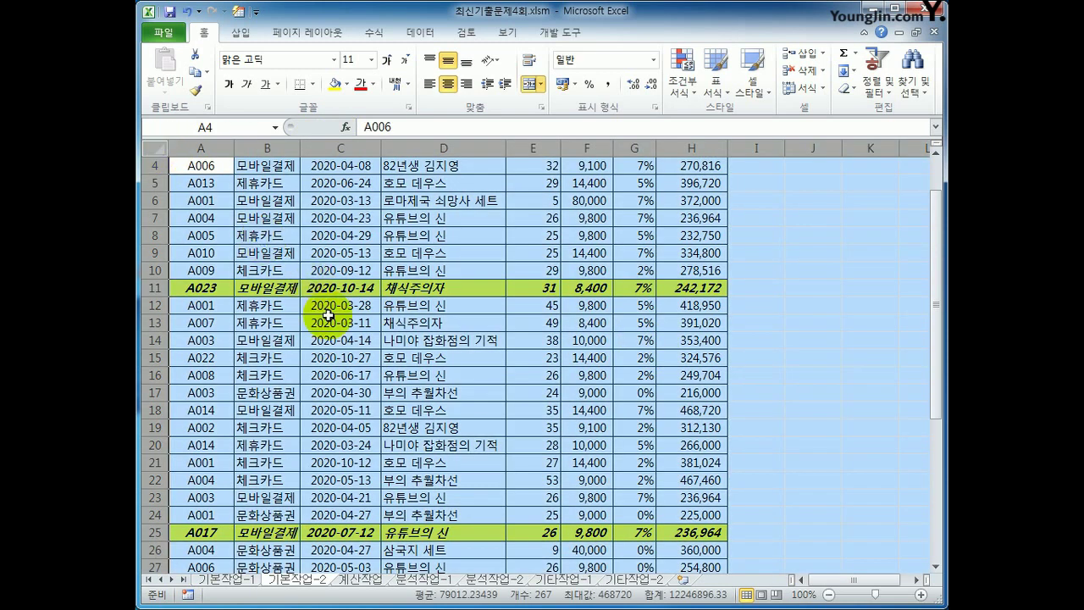
{"action": "right_click", "coordinate": [365, 210]}
{"action": "left_click", "coordinate": [442, 375]}
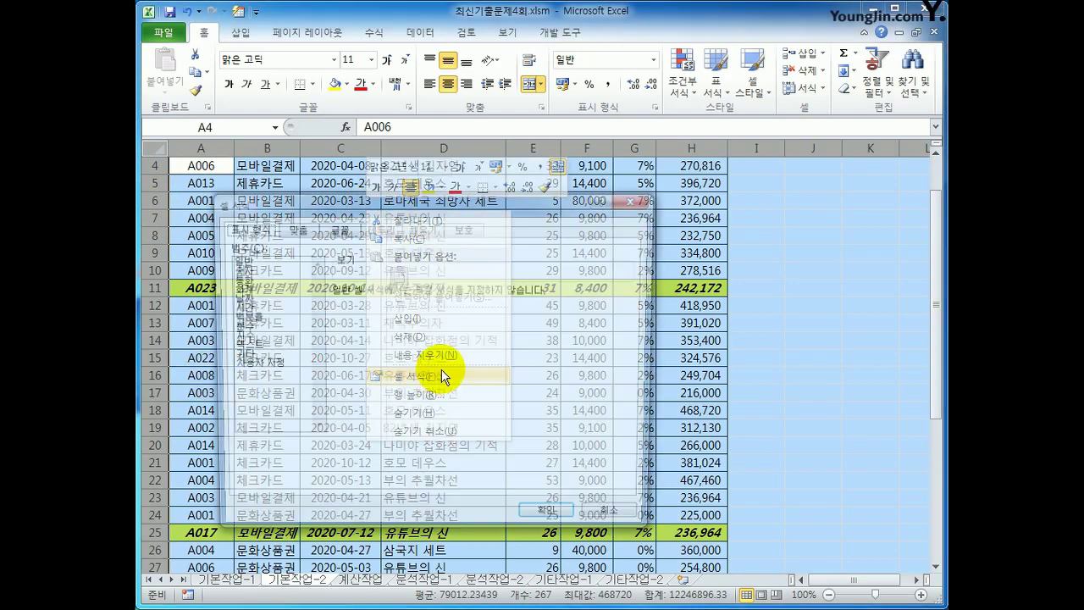
{"action": "left_click", "coordinate": [457, 228]}
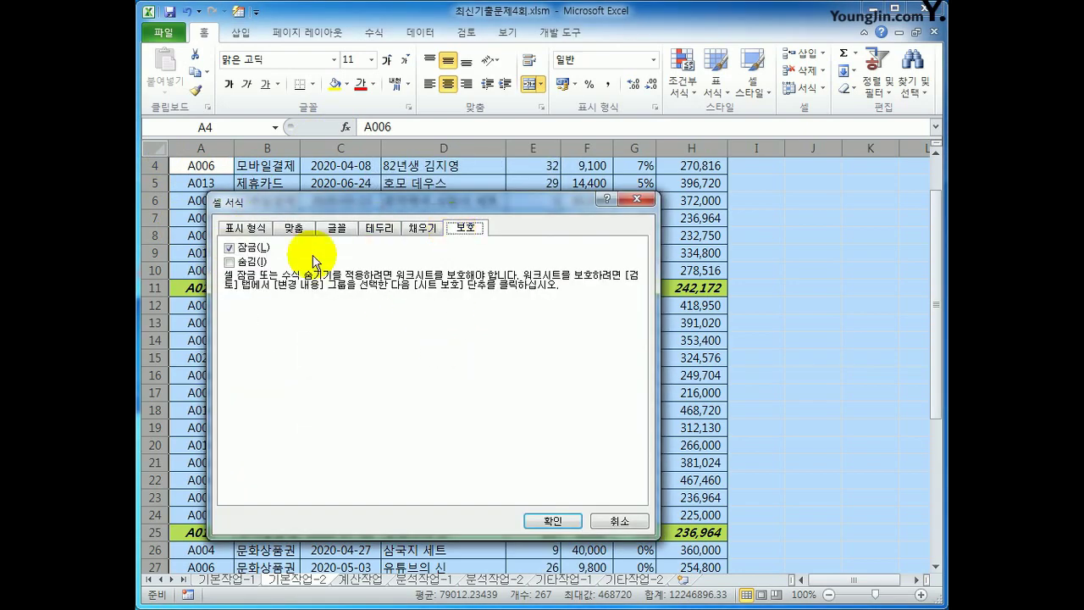
{"action": "left_click", "coordinate": [253, 249]}
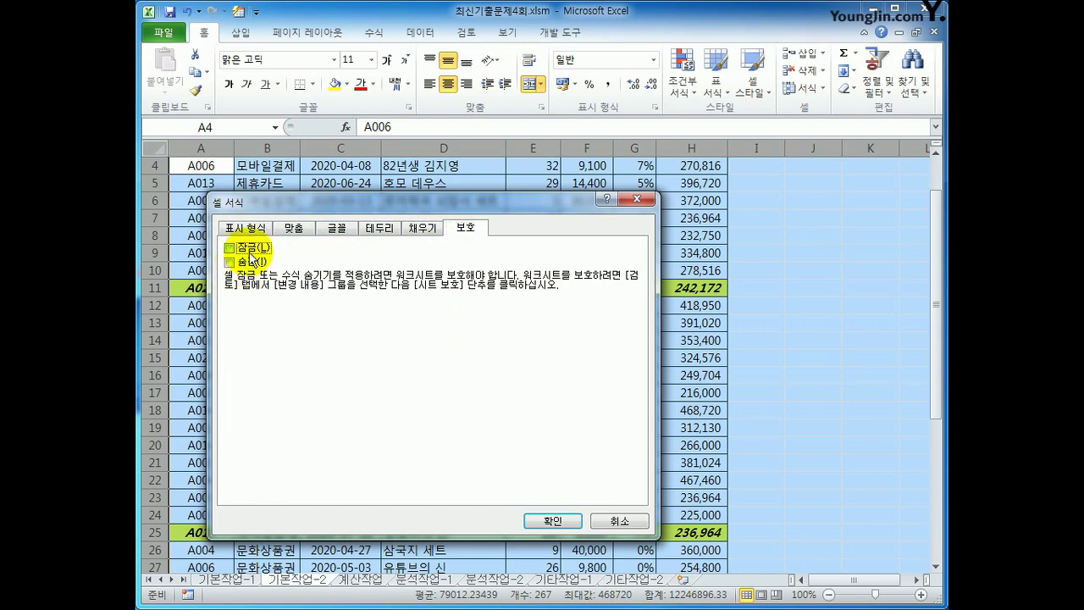
{"action": "left_click", "coordinate": [549, 519]}
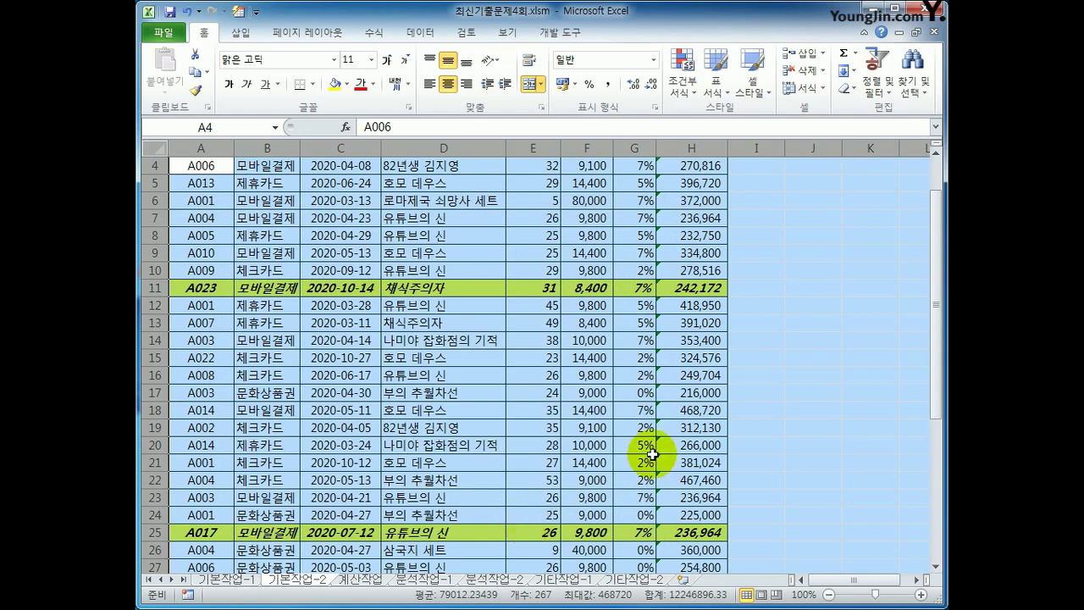
Turn on 잠금 (Locked) and 숨김 (Hidden) protection for the 구입총액 cells H4:H27.
{"action": "scroll", "coordinate": [752, 385], "scroll_direction": "up", "scroll_amount": 1}
{"action": "left_click_drag", "start_coordinate": [690, 218], "coordinate": [699, 542]}
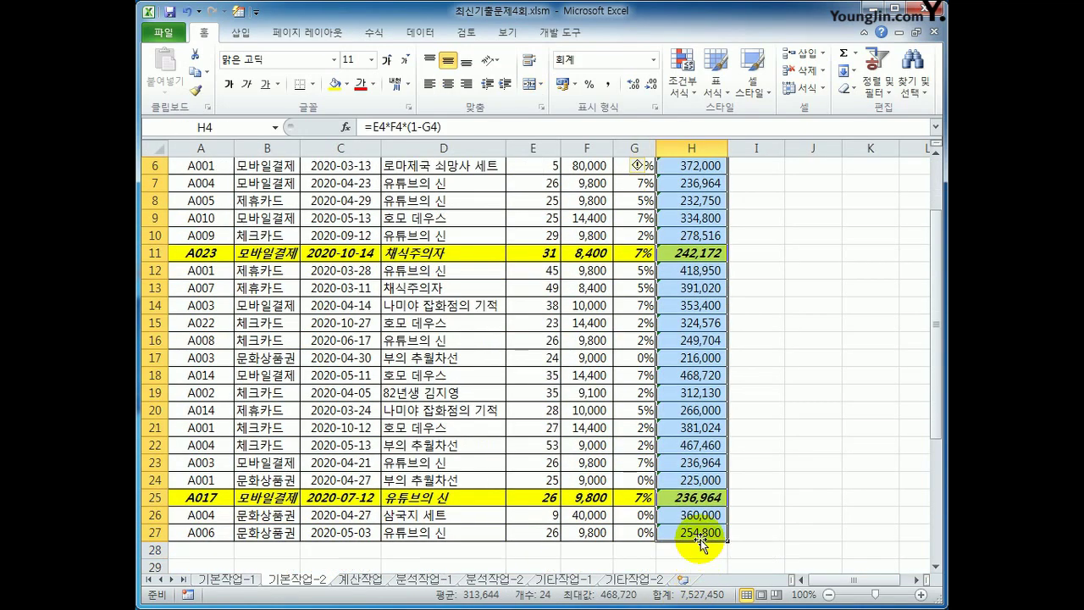
{"action": "right_click", "coordinate": [696, 292]}
{"action": "left_click", "coordinate": [765, 523]}
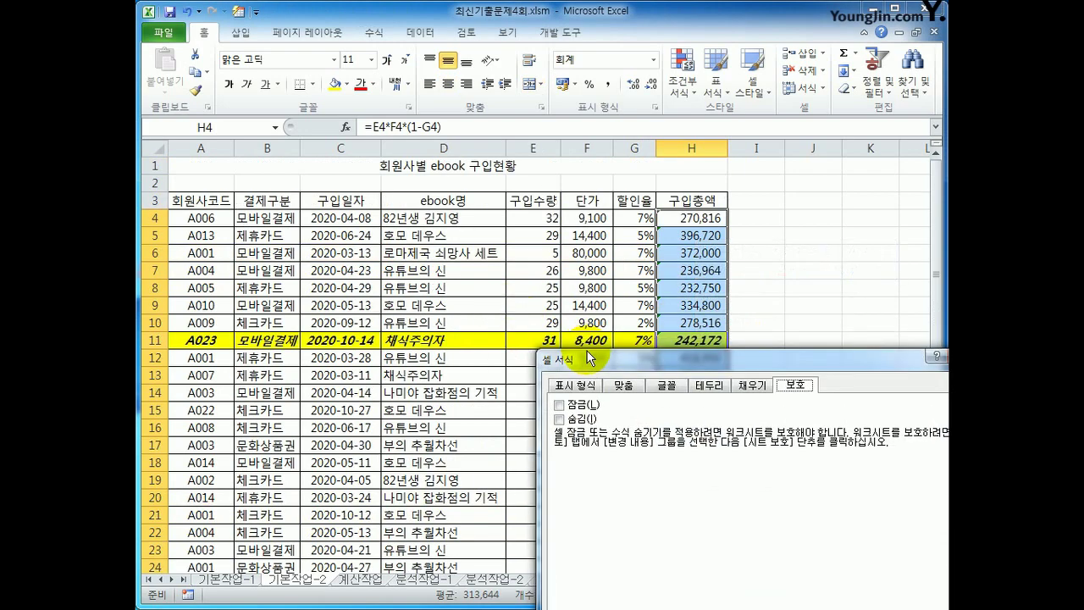
{"action": "left_click_drag", "start_coordinate": [910, 438], "coordinate": [555, 188]}
{"action": "left_click", "coordinate": [341, 243]}
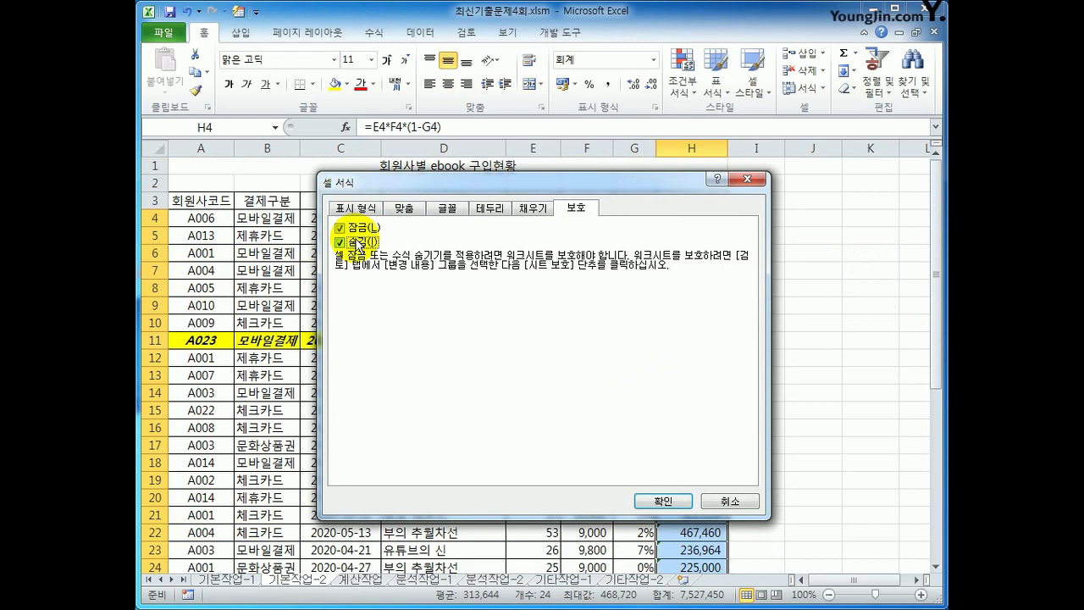
{"action": "left_click", "coordinate": [643, 499]}
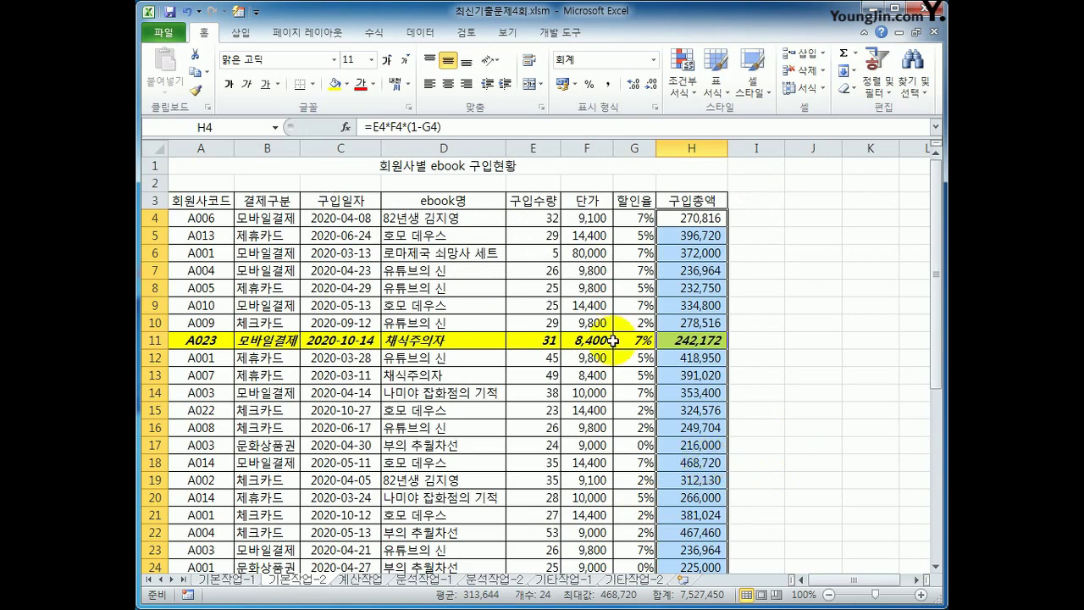
Protect the sheet without a password, allowing selection of locked and unlocked cells and 셀 서식, and protect the workbook's 구조 (structure) without a password.
{"action": "left_click", "coordinate": [708, 219]}
{"action": "left_click", "coordinate": [468, 34]}
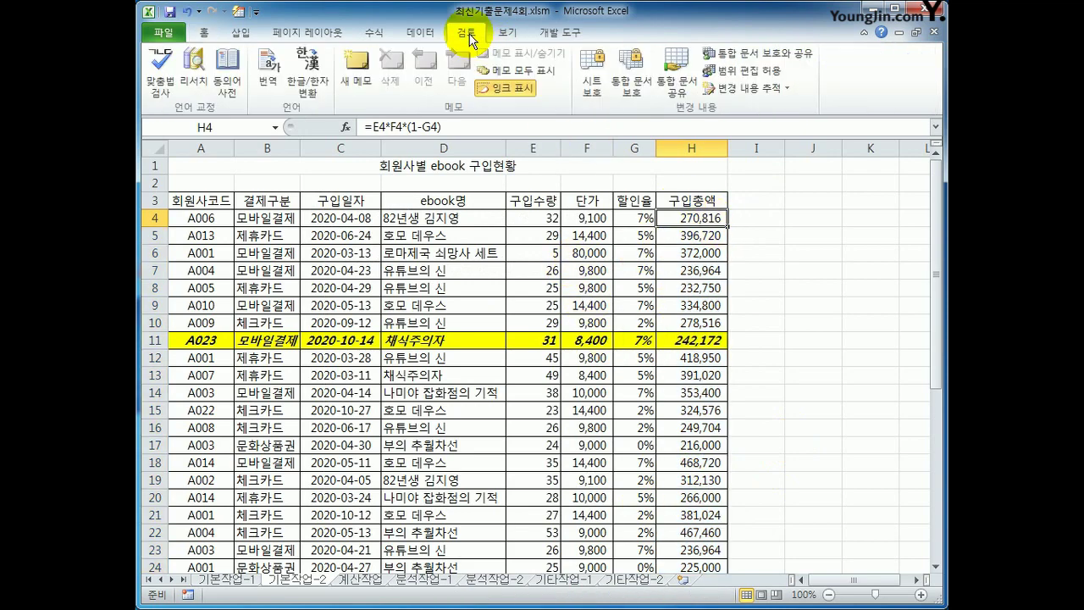
{"action": "left_click", "coordinate": [590, 89]}
{"action": "left_click_drag", "start_coordinate": [596, 290], "coordinate": [441, 208]}
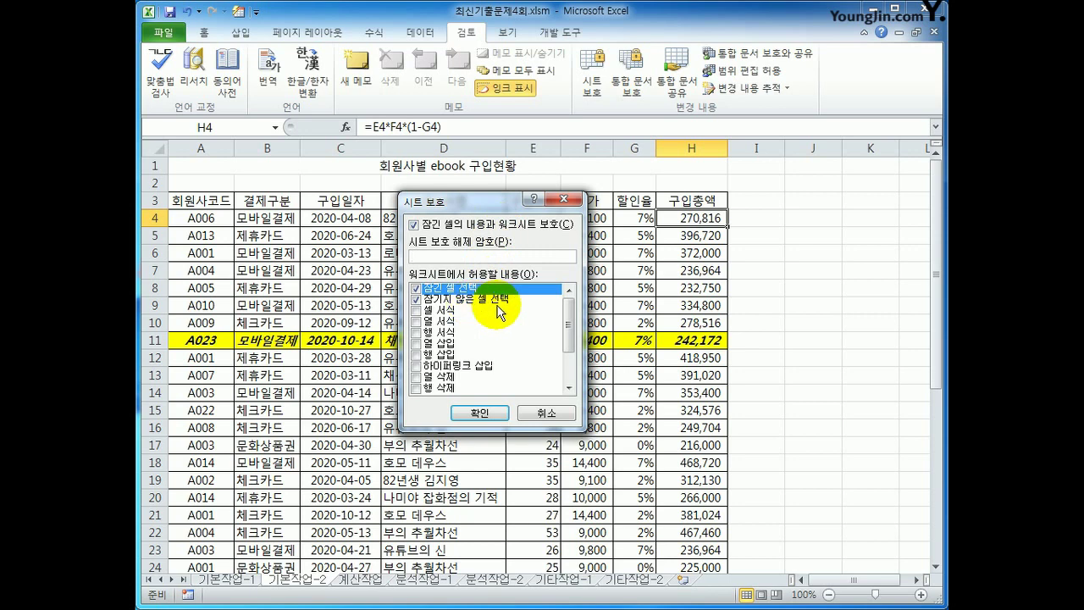
{"action": "left_click", "coordinate": [419, 311]}
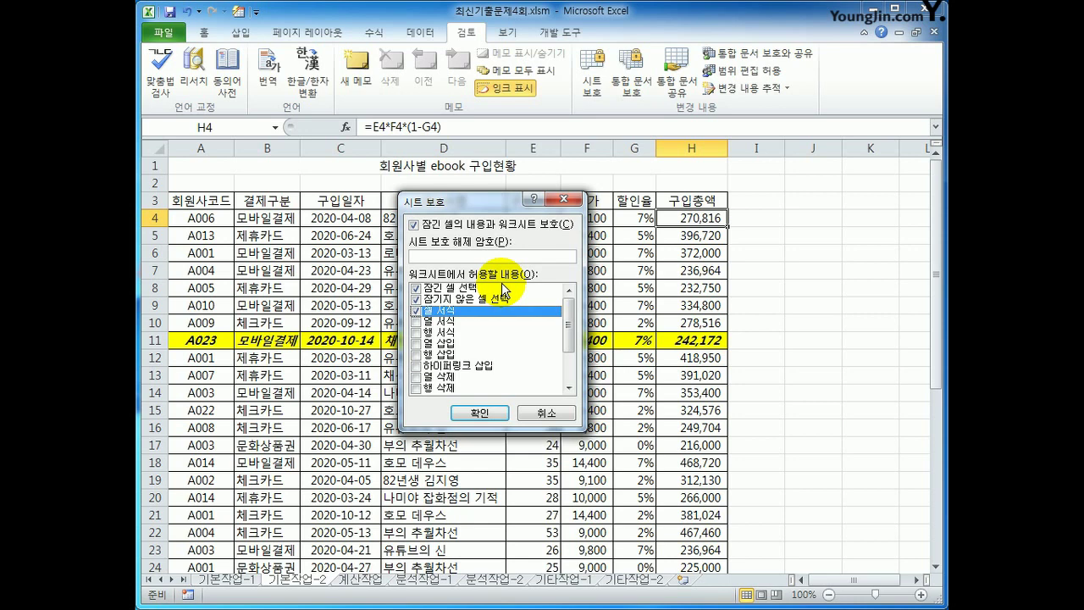
{"action": "left_click", "coordinate": [459, 414]}
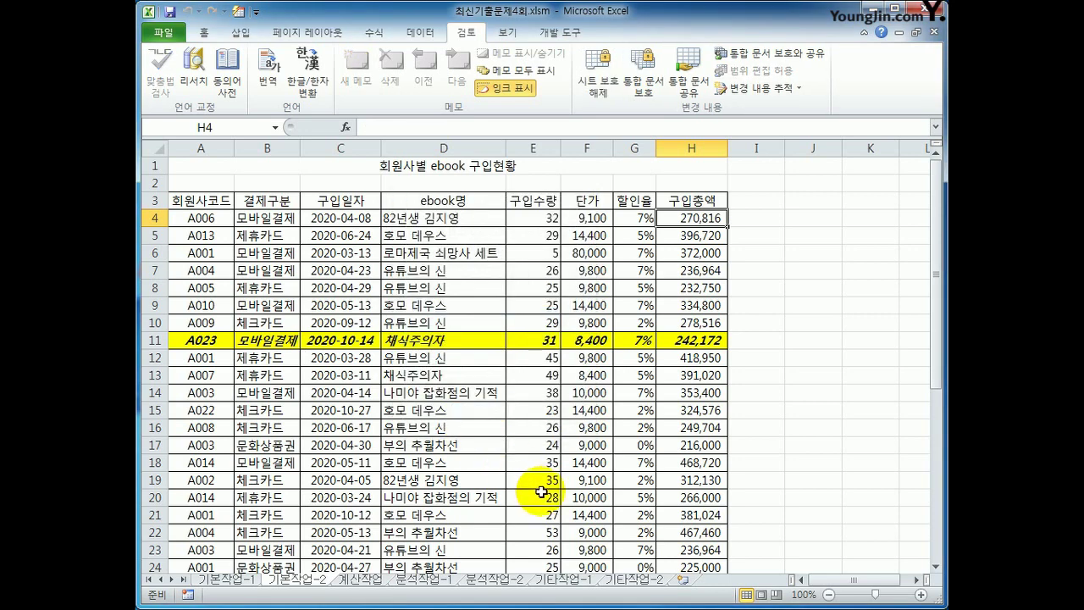
{"action": "left_click", "coordinate": [633, 72]}
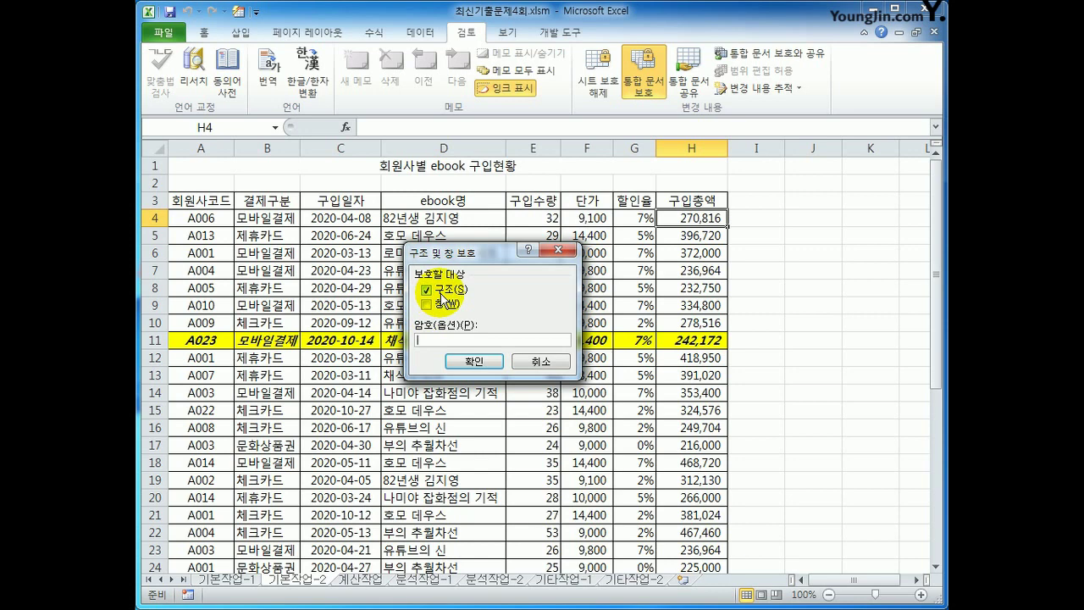
{"action": "left_click", "coordinate": [475, 361]}
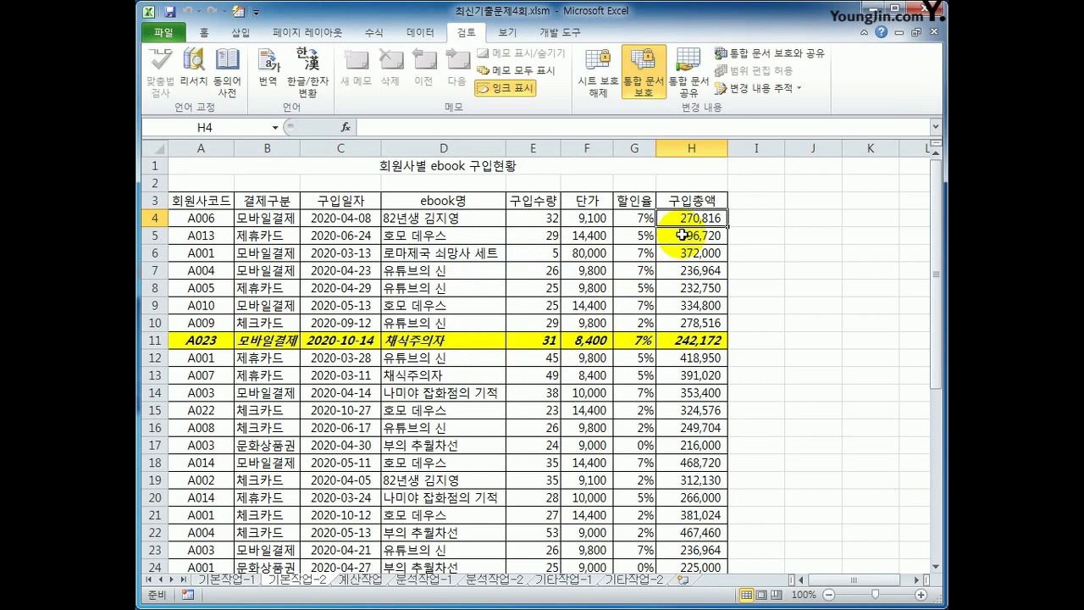
On the 계산작업 sheet, enter =E3/60 in the first 환산 cell F3 to convert the viewing minutes to hours.
{"action": "left_click", "coordinate": [362, 583]}
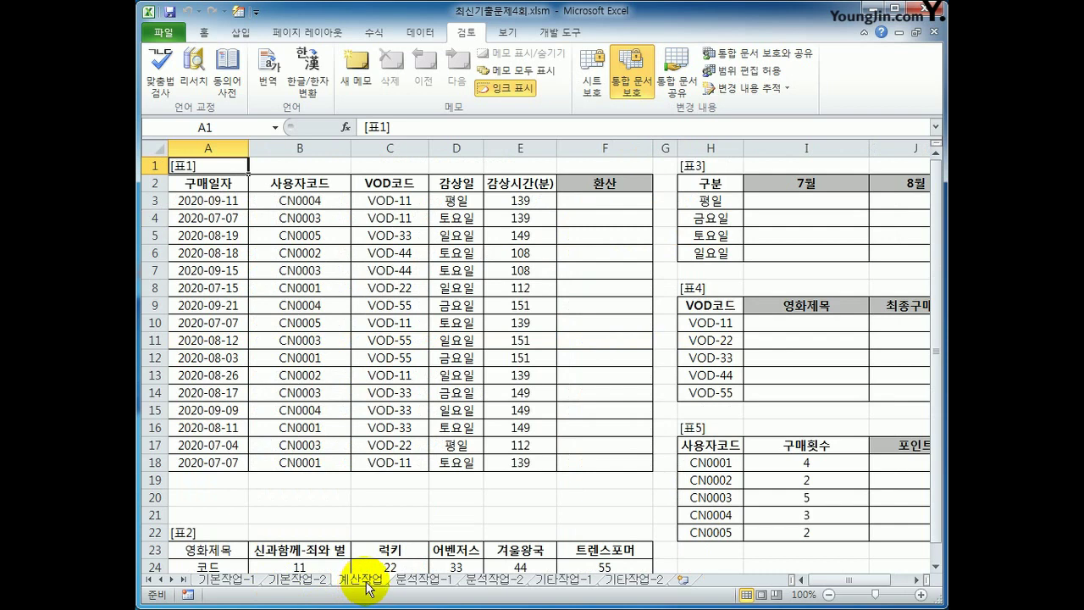
{"action": "left_click", "coordinate": [585, 195]}
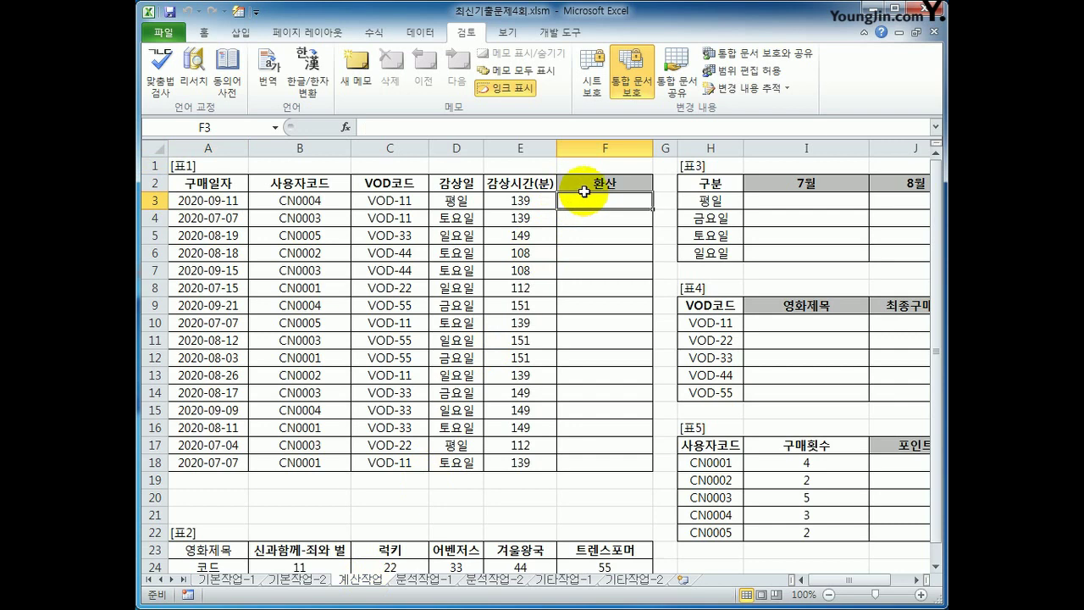
{"action": "left_click", "coordinate": [515, 205]}
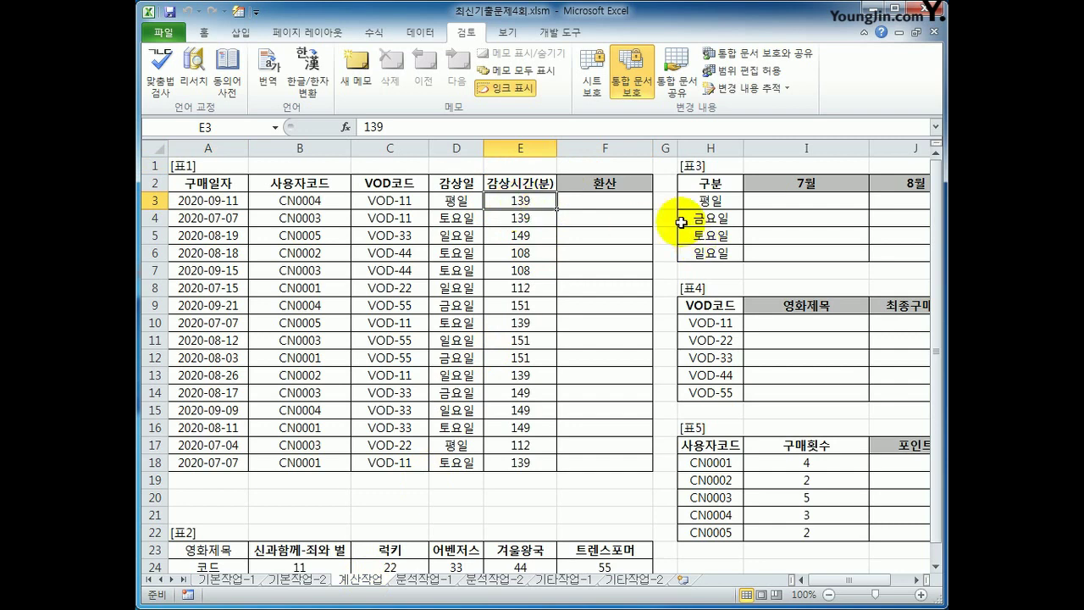
{"action": "left_click", "coordinate": [633, 203]}
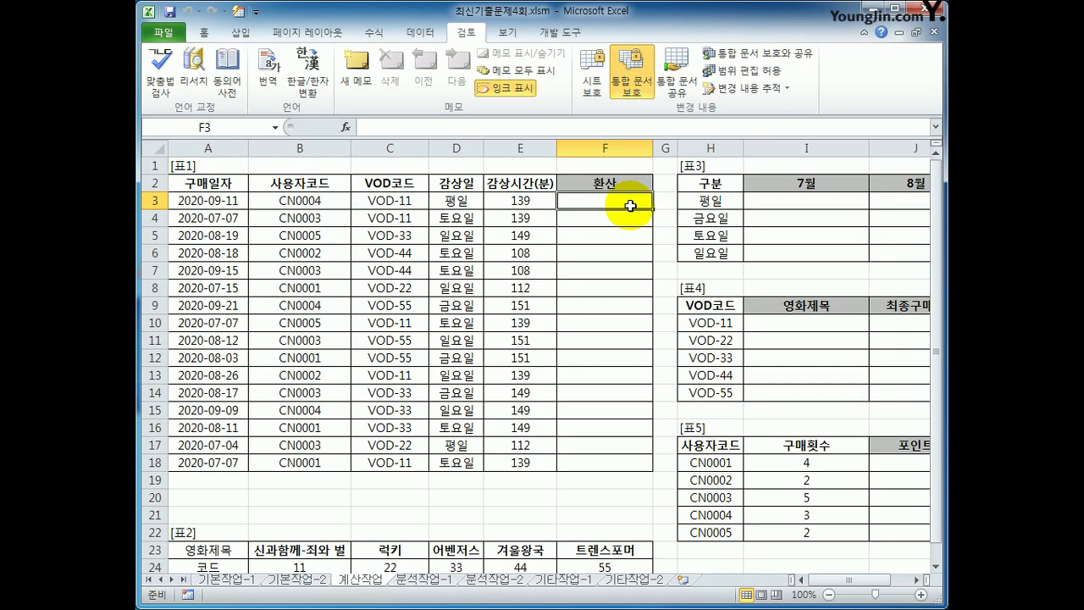
{"action": "type", "text": "="}
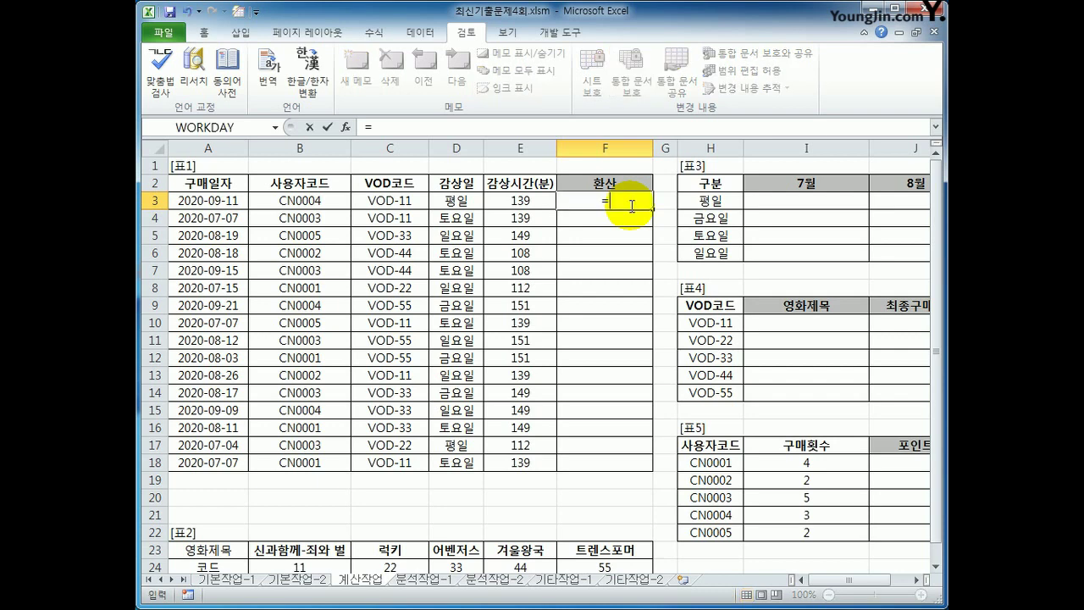
{"action": "key", "text": "Left"}
{"action": "type", "text": "/60"}
{"action": "key", "text": "ctrl+Return"}
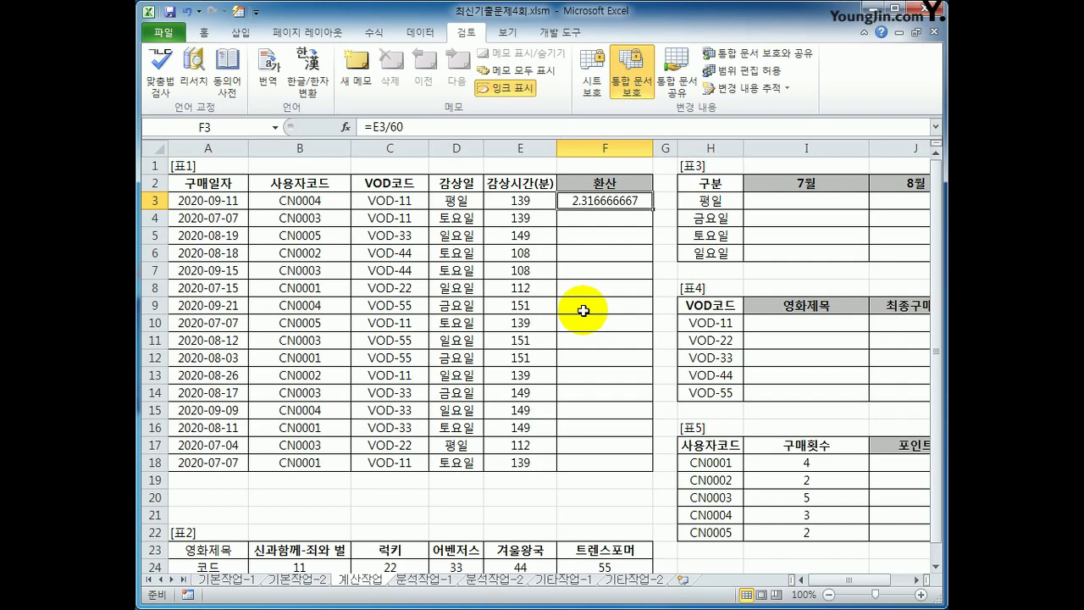
Wrap the F3 formula in ROUND with 0 decimal digits, making it =ROUND(E3/60,0).
{"action": "left_click", "coordinate": [543, 241]}
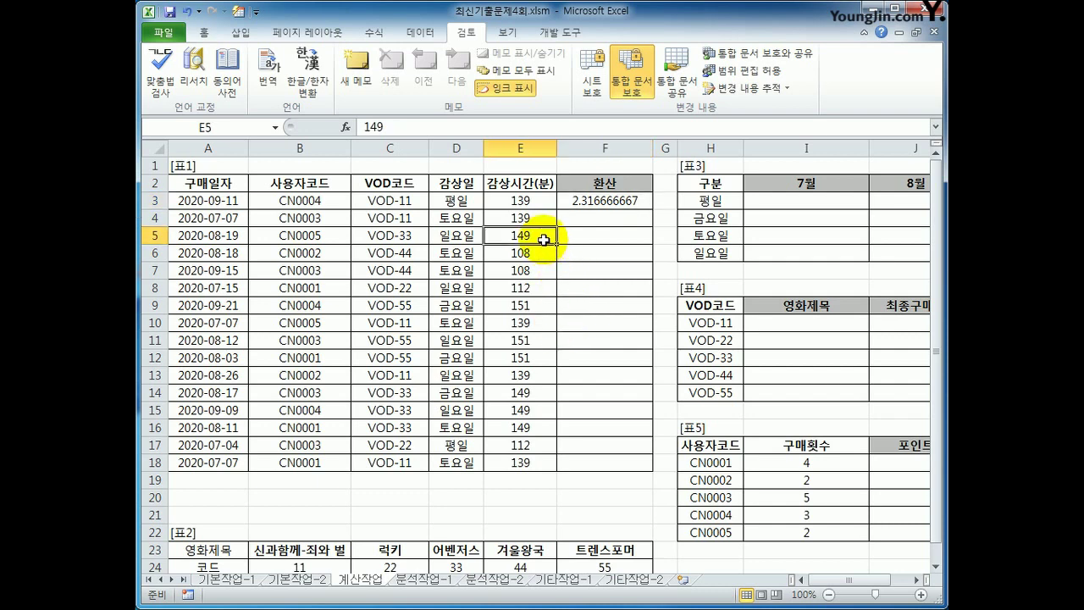
{"action": "left_click", "coordinate": [625, 199]}
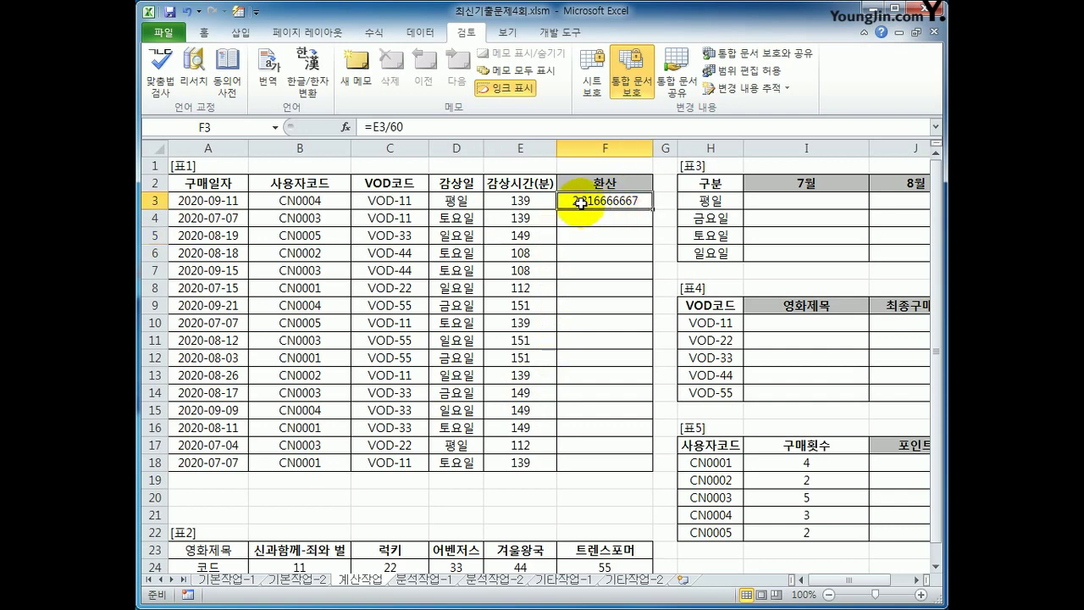
{"action": "left_click", "coordinate": [373, 127]}
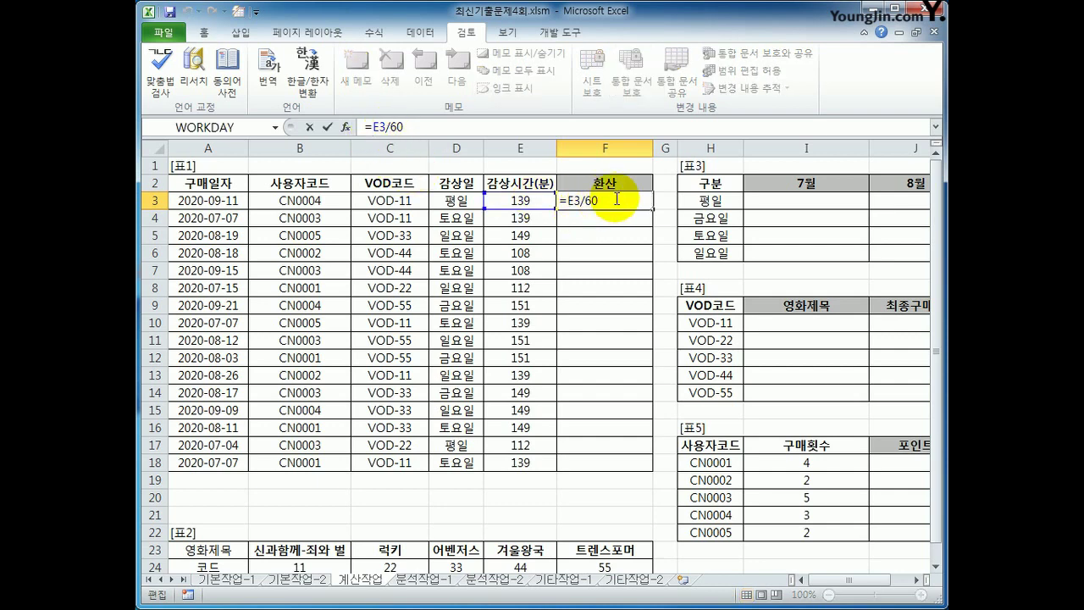
{"action": "type", "text": "round("}
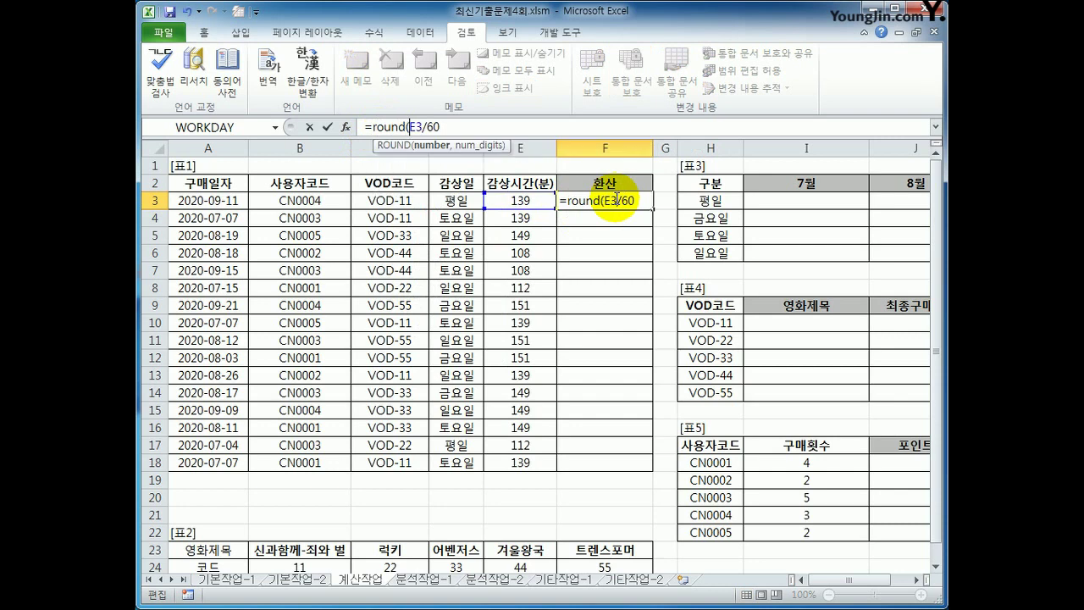
{"action": "type", "text": ",0"}
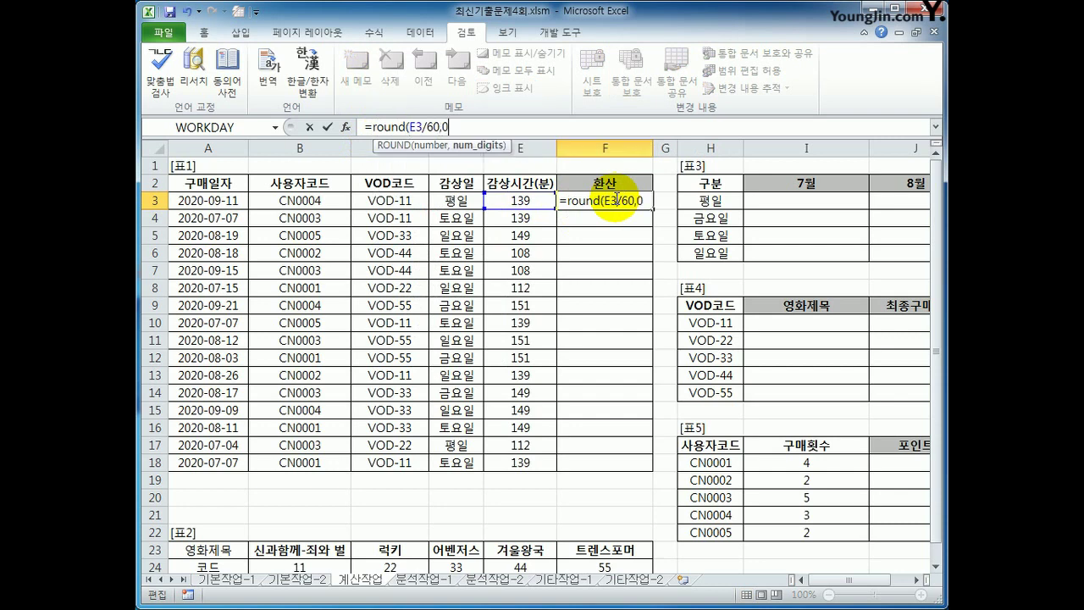
{"action": "type", "text": ")"}
{"action": "key", "text": "Return"}
Wrap the rounded F3 formula in TEXT with the format "0시간", making it =TEXT(ROUND(E3/60,0),"0시간").
{"action": "left_click", "coordinate": [614, 199]}
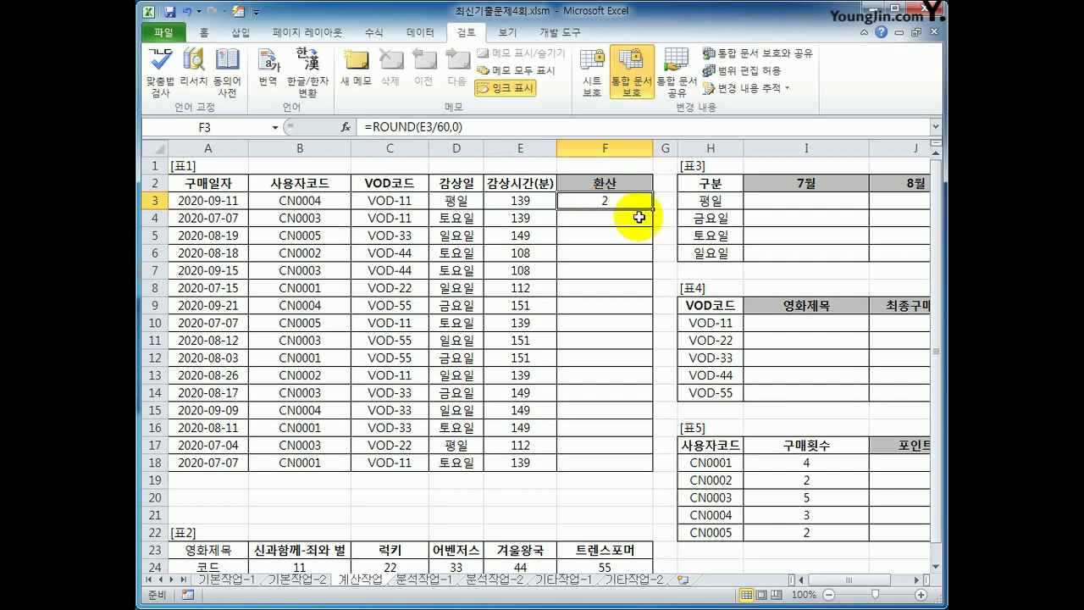
{"action": "left_click", "coordinate": [374, 127]}
{"action": "type", "text": "tex"}
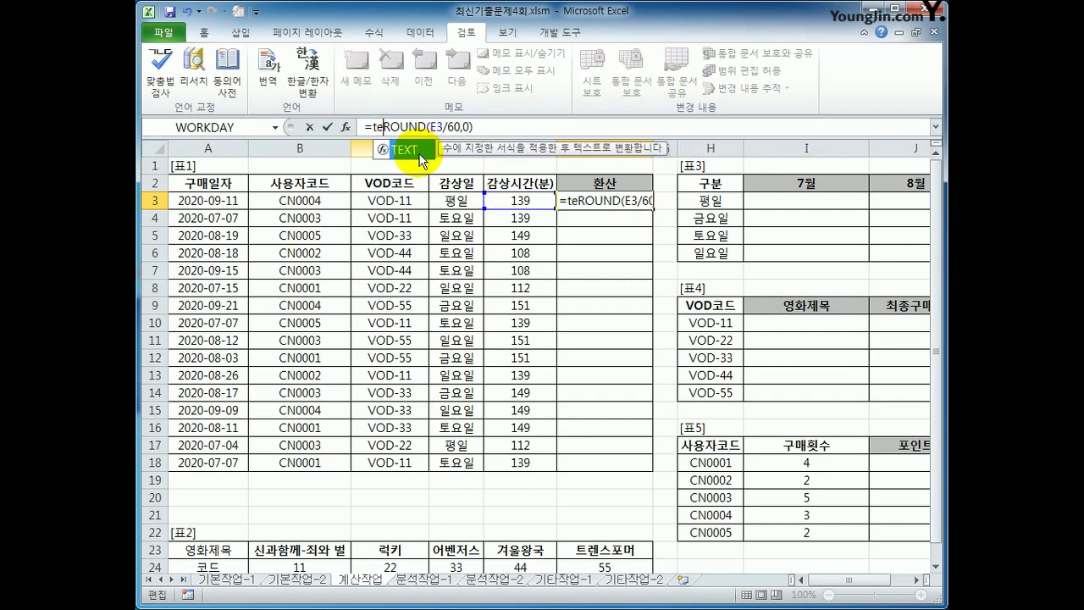
{"action": "key", "text": "Tab"}
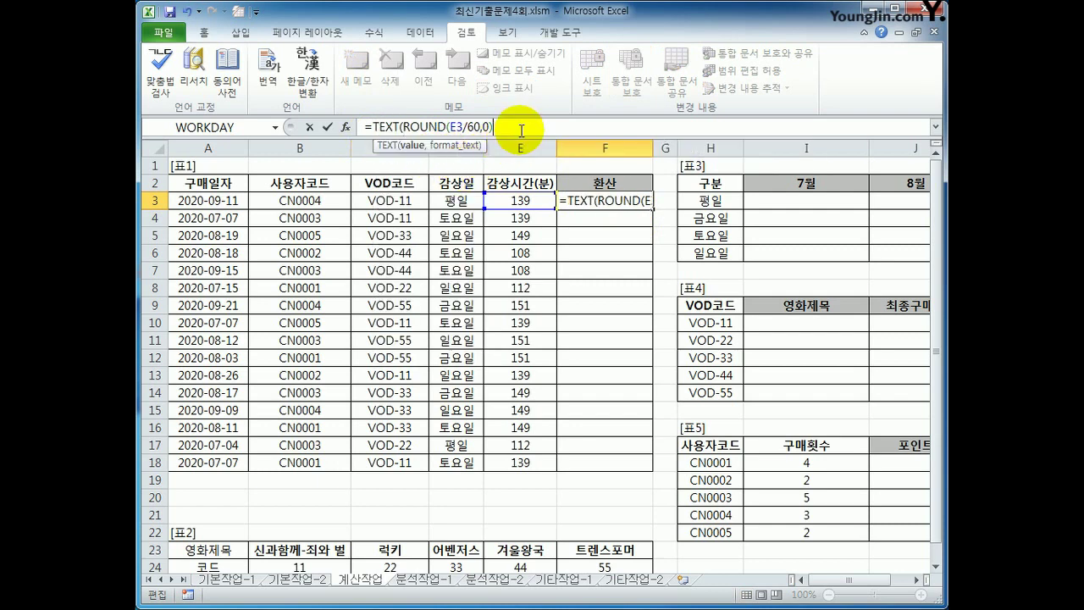
{"action": "type", "text": ","}
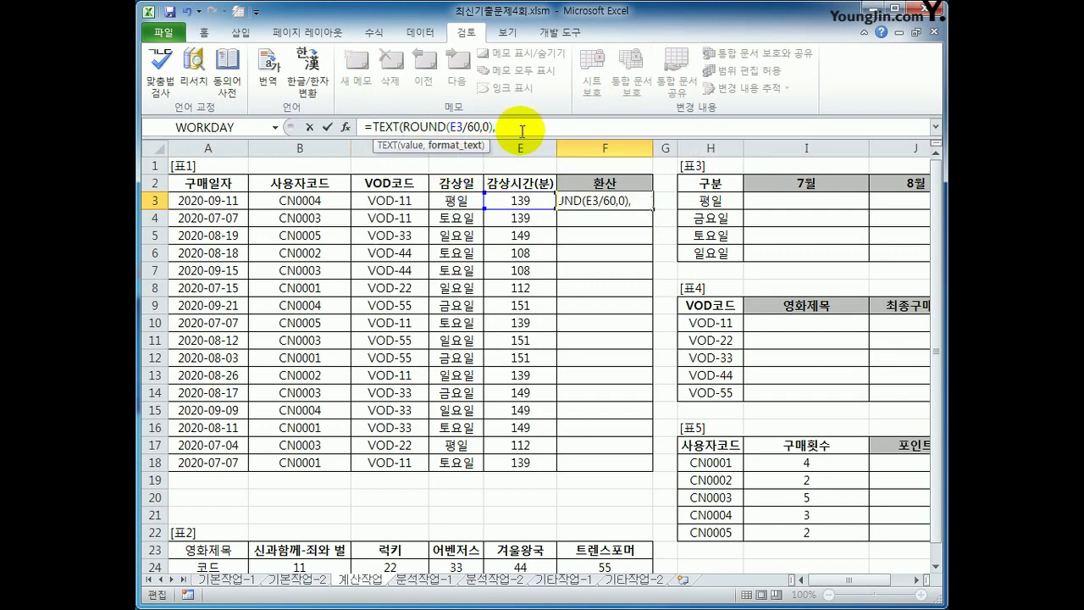
{"action": "type", "text": "\"0t"}
{"action": "key", "text": "BackSpace"}
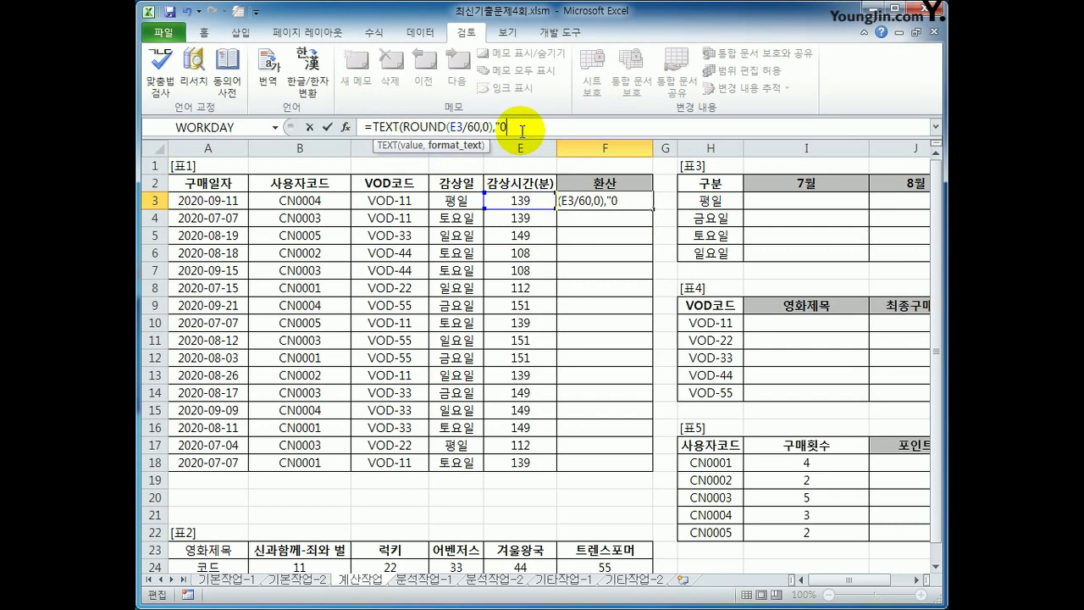
{"action": "type", "text": "시간\""}
{"action": "key", "text": "Return"}
{"action": "key", "text": "Up"}
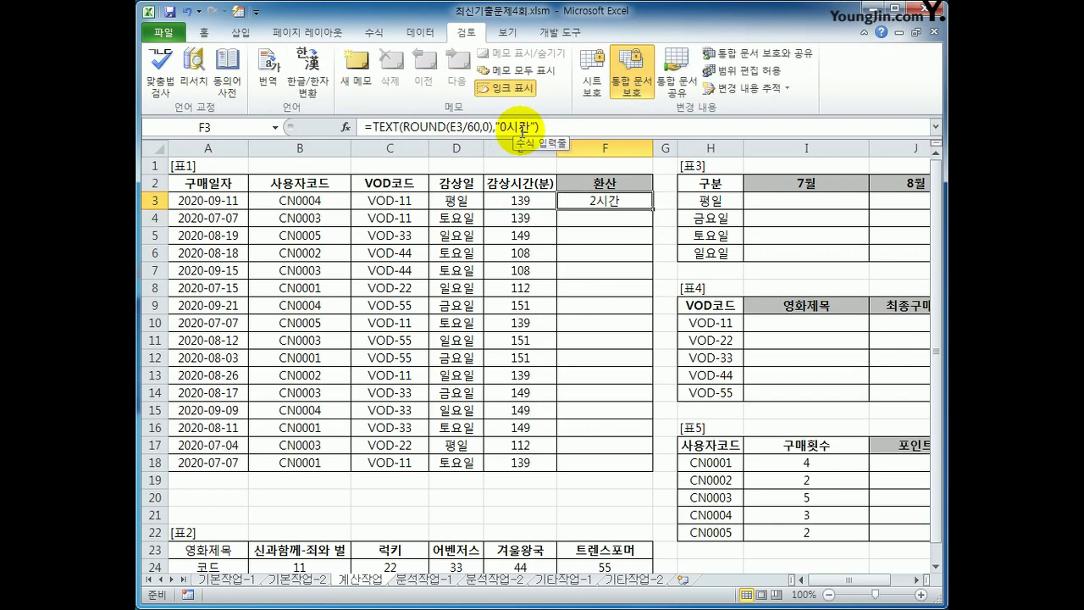
Enter =MOD(E5,60) in the 환산 cell F5 to get the leftover minutes of the viewing time.
{"action": "key", "text": "Left"}
{"action": "key", "text": "Right"}
{"action": "key", "text": "Down"}
{"action": "key", "text": "Down"}
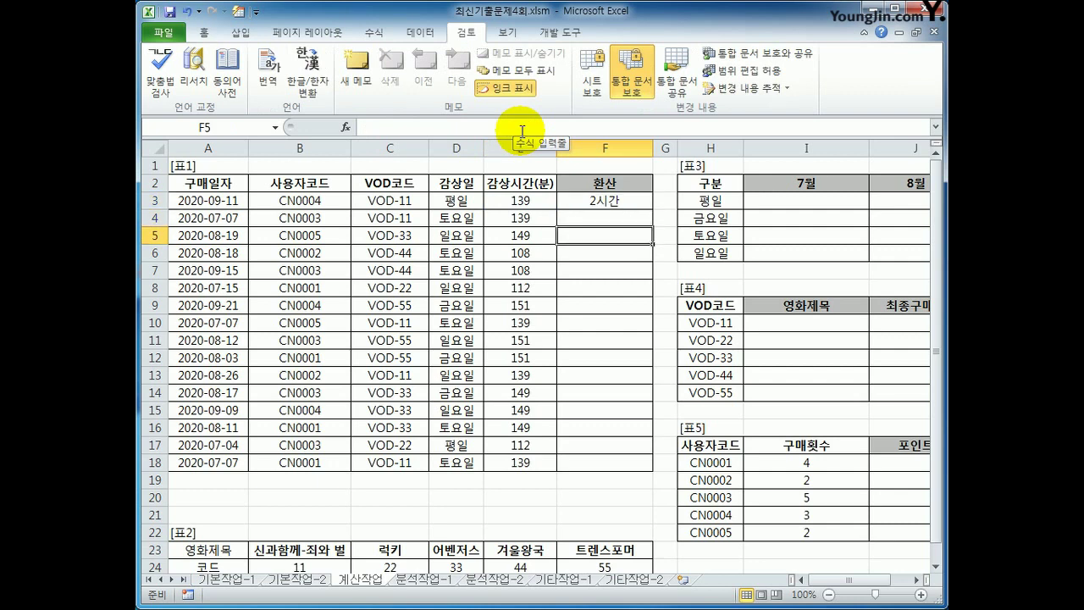
{"action": "key", "text": "Left"}
{"action": "key", "text": "Right"}
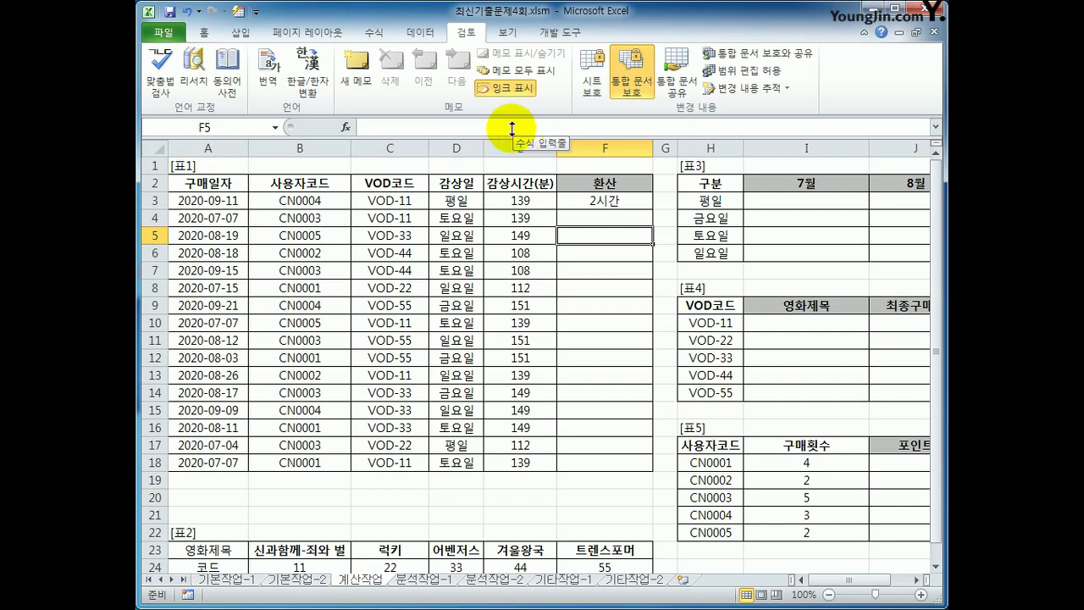
{"action": "left_click", "coordinate": [512, 236]}
{"action": "left_click", "coordinate": [586, 237]}
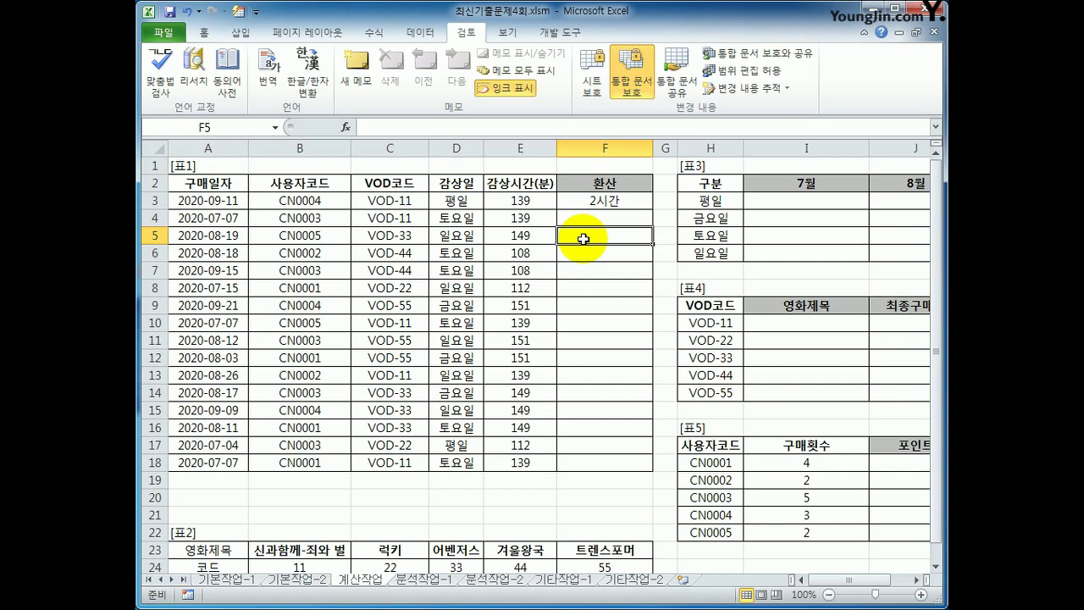
{"action": "type", "text": "="}
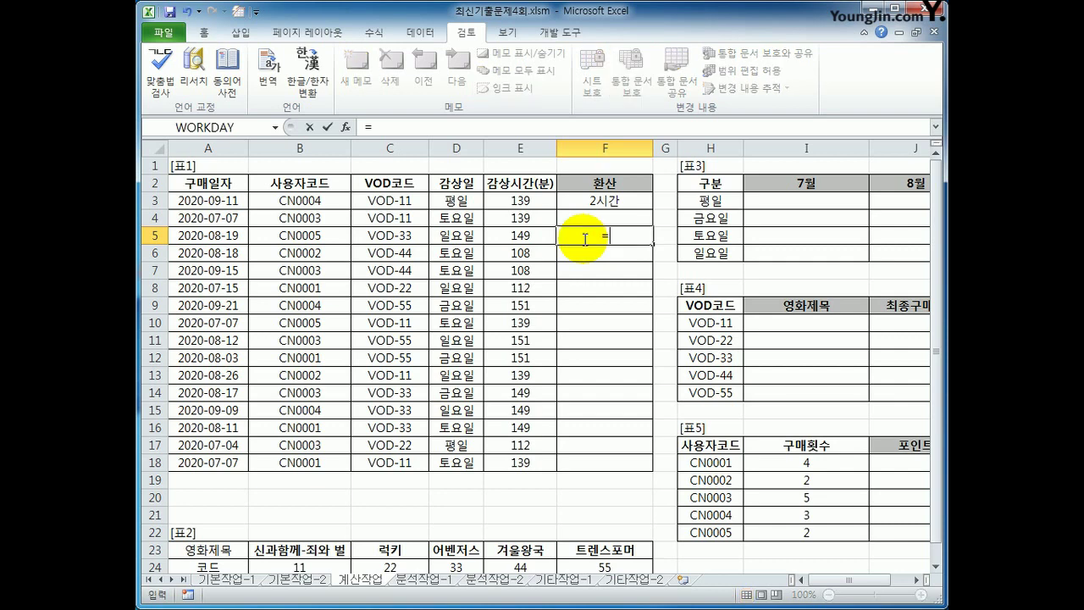
{"action": "type", "text": "mod("}
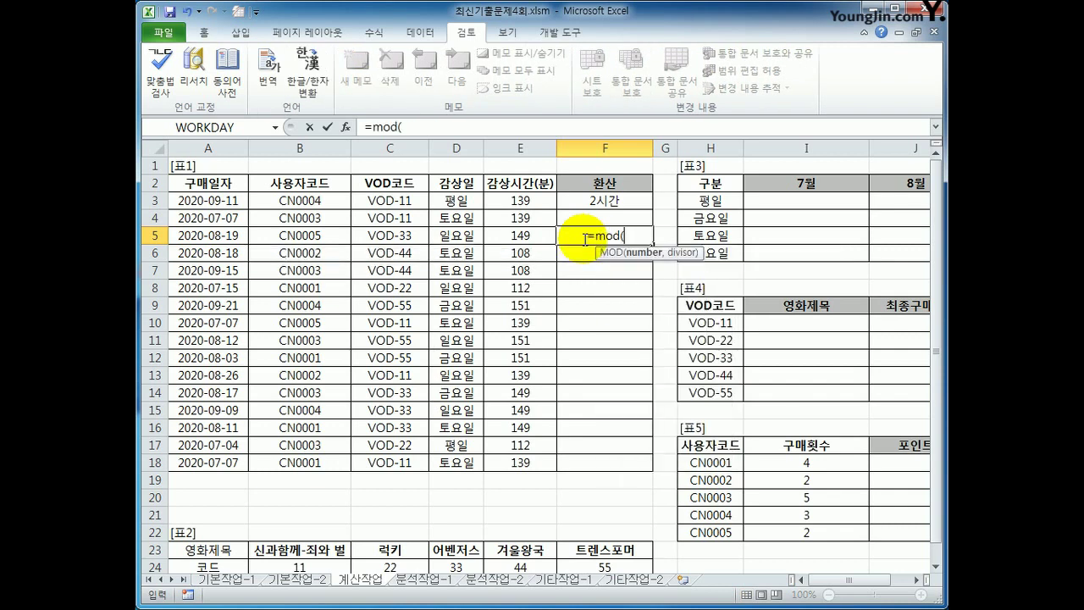
{"action": "key", "text": "Left"}
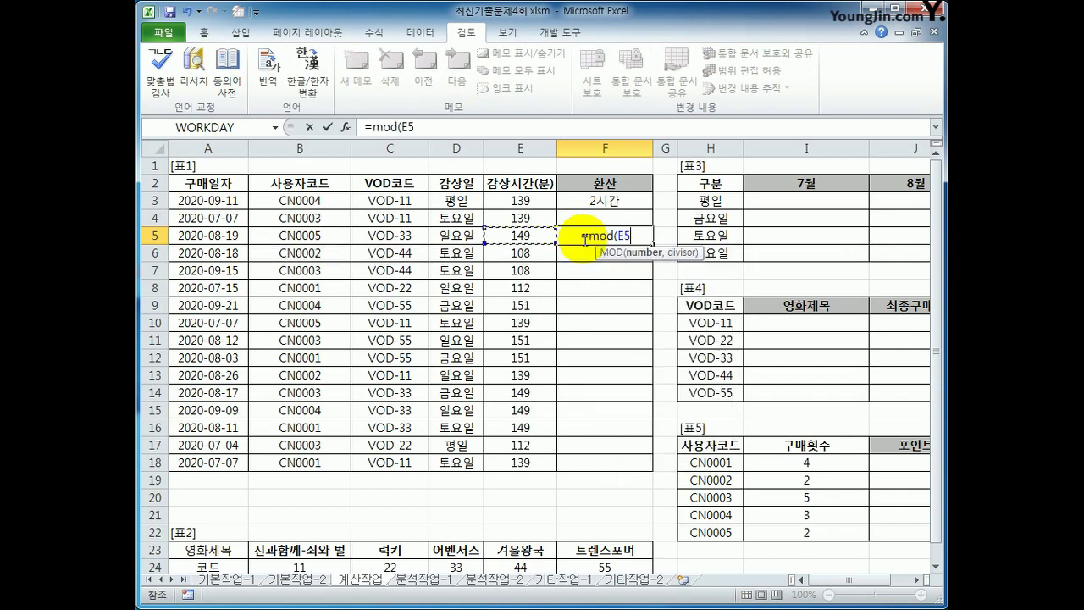
{"action": "type", "text": ","}
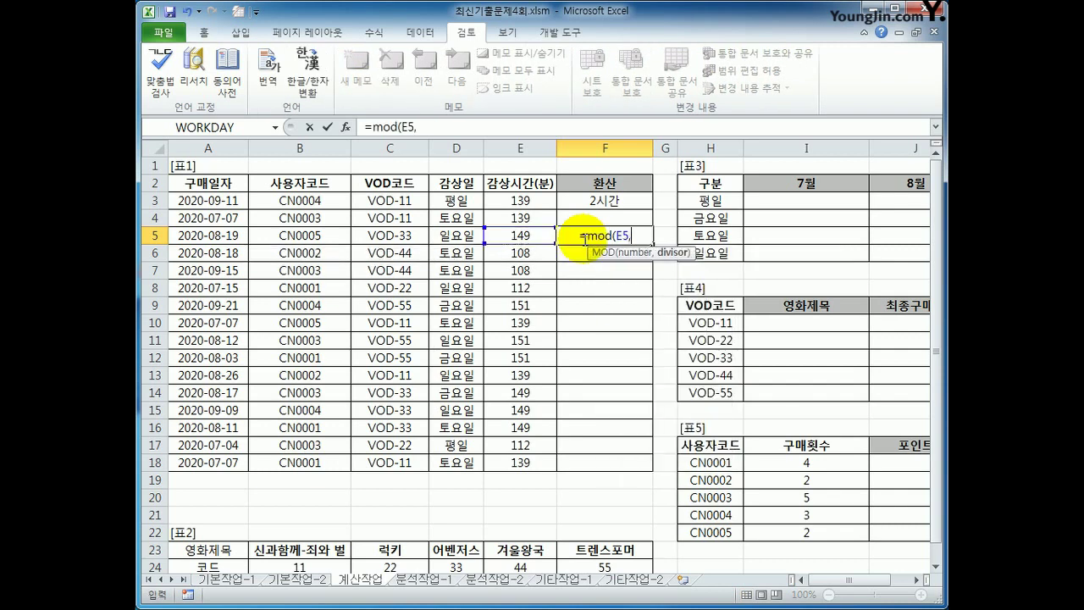
{"action": "type", "text": "60)"}
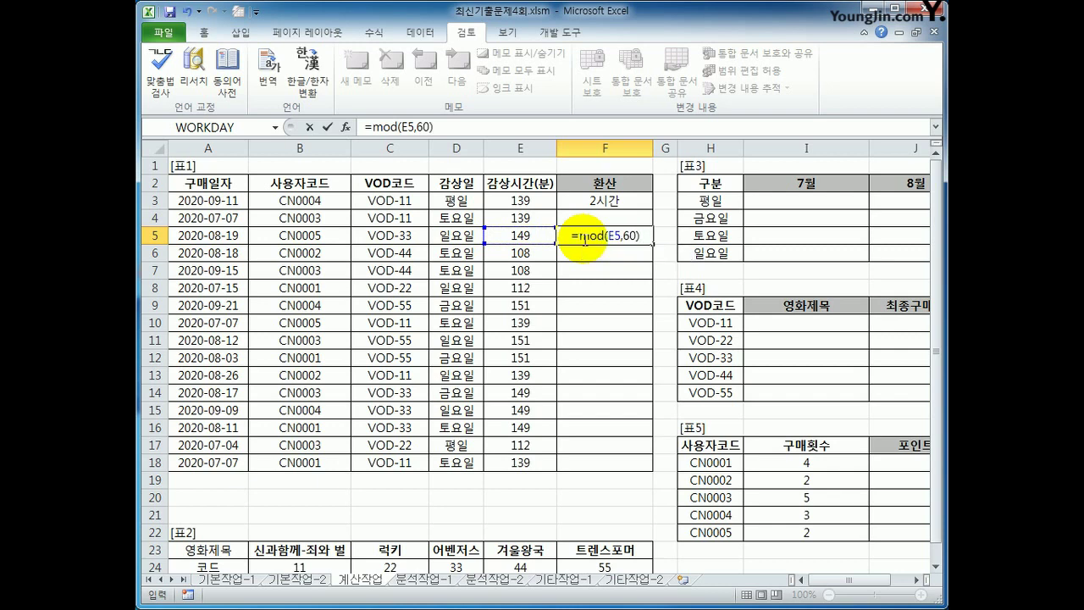
{"action": "key", "text": "Return"}
{"action": "left_click", "coordinate": [584, 239]}
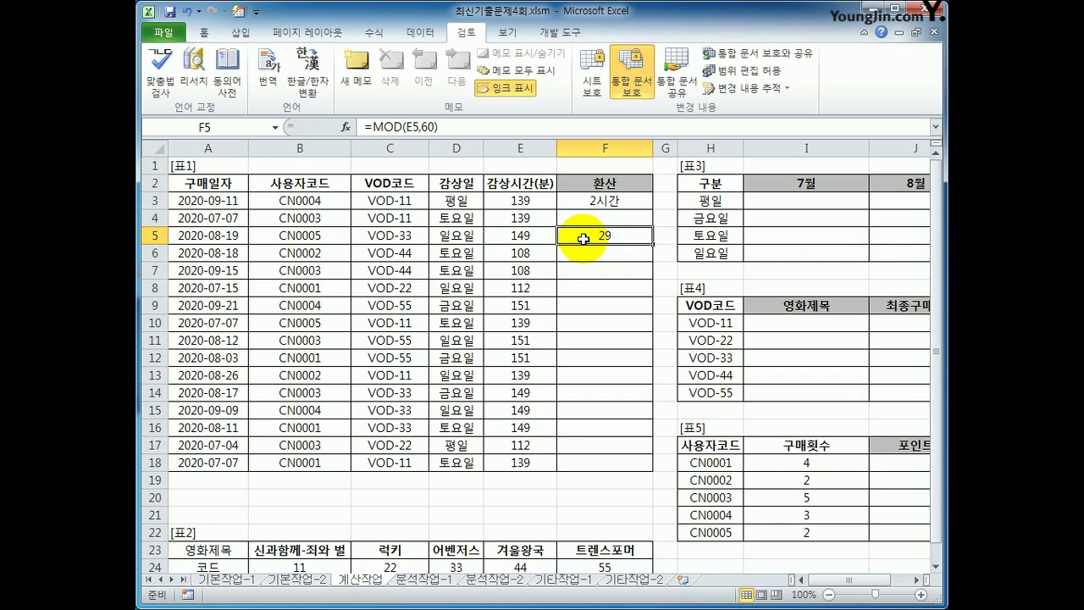
Wrap the F5 formula in TEXT with the format "0분", making it =TEXT(MOD(E5,60),"0분").
{"action": "left_click", "coordinate": [373, 135]}
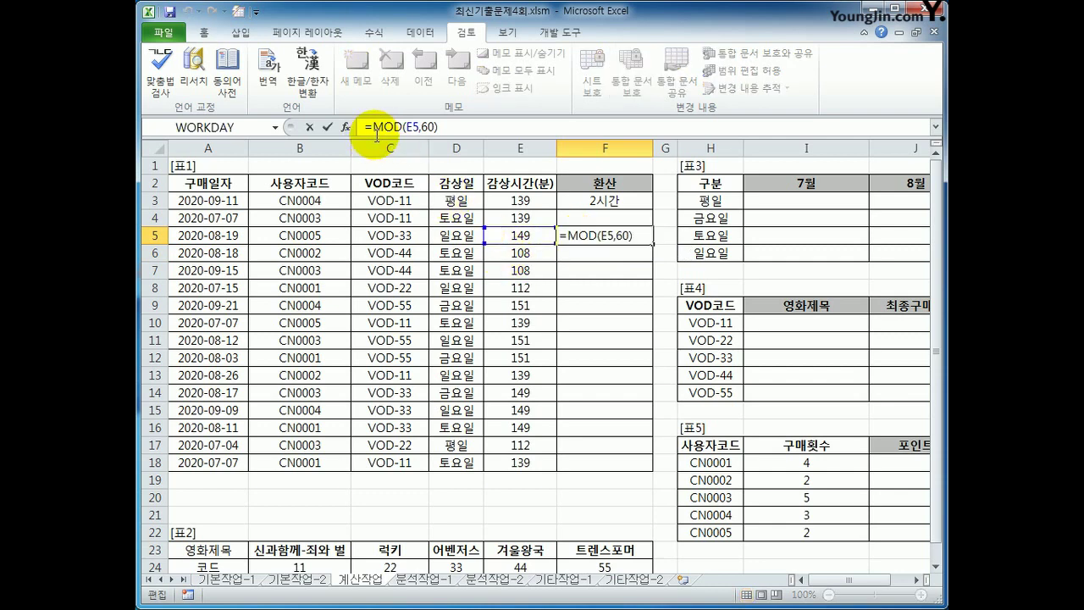
{"action": "type", "text": "text"}
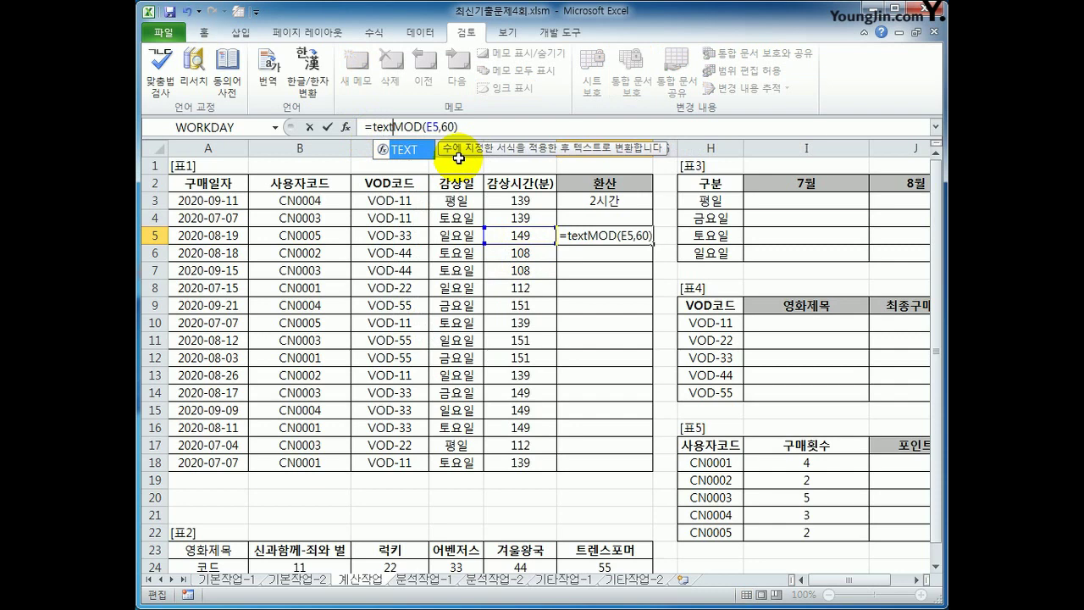
{"action": "type", "text": "("}
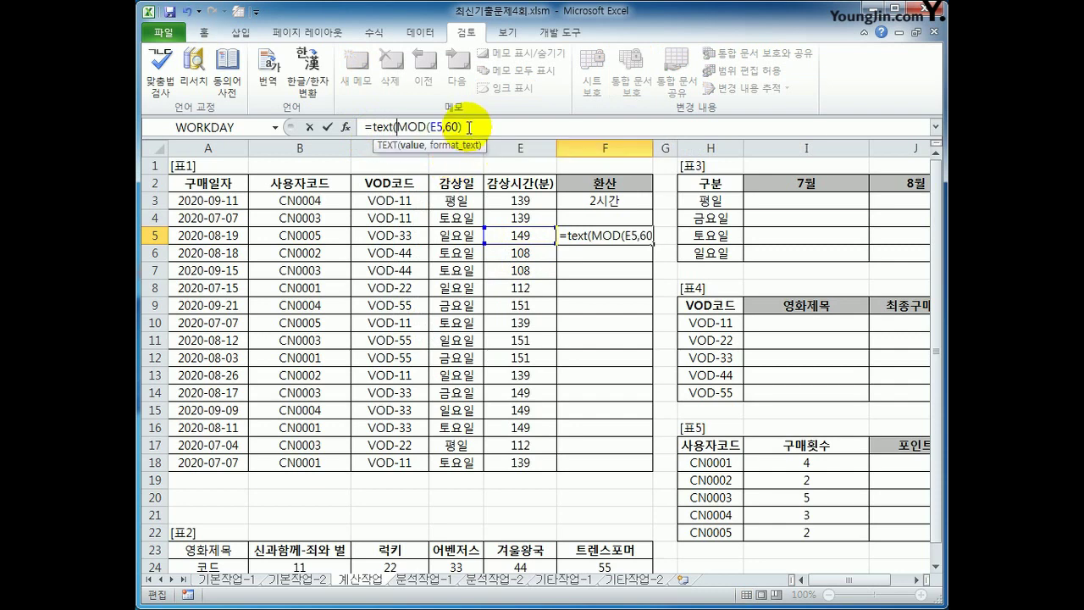
{"action": "left_click", "coordinate": [469, 127]}
{"action": "type", "text": ",\""}
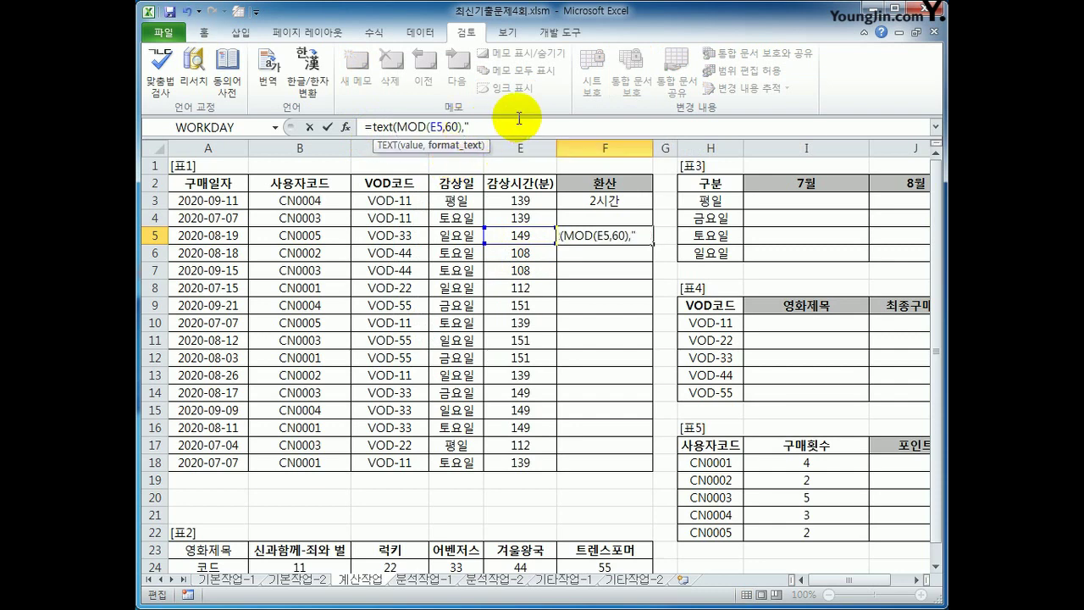
{"action": "type", "text": "0분\""}
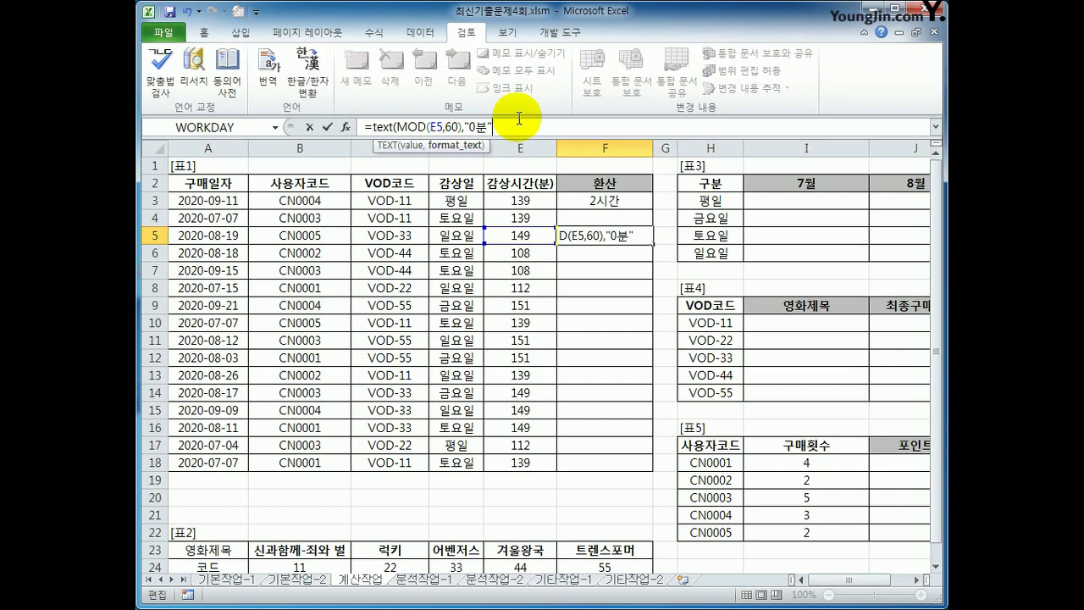
{"action": "key", "text": "Return"}
{"action": "key", "text": "Up"}
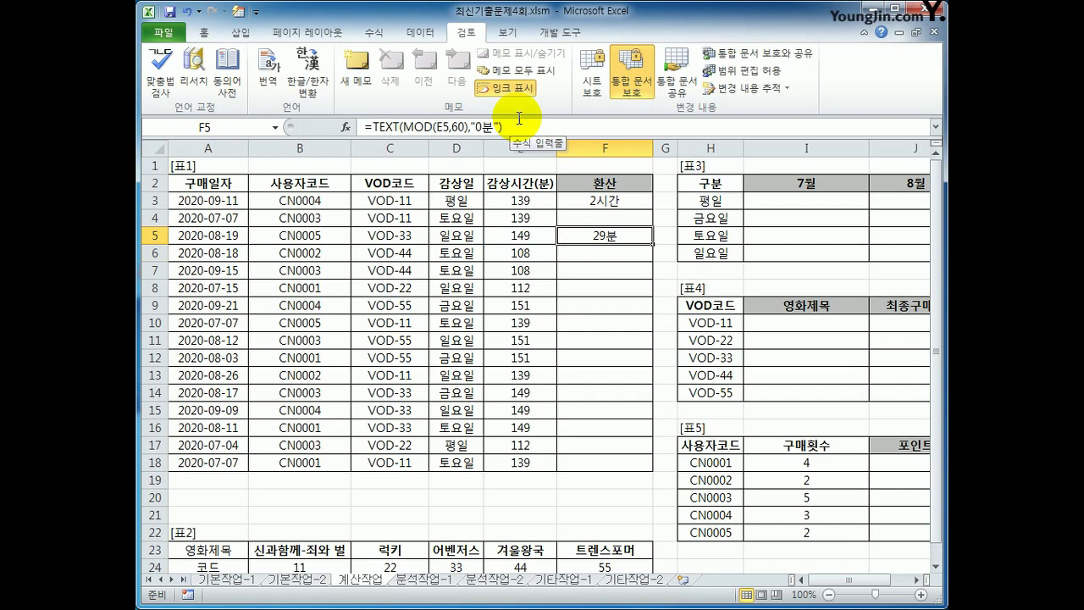
In F5, start a new TEXT function before the existing one, with (E5-MOD(E5,60))/60 as its value.
{"action": "left_click", "coordinate": [593, 202]}
{"action": "left_click", "coordinate": [588, 242]}
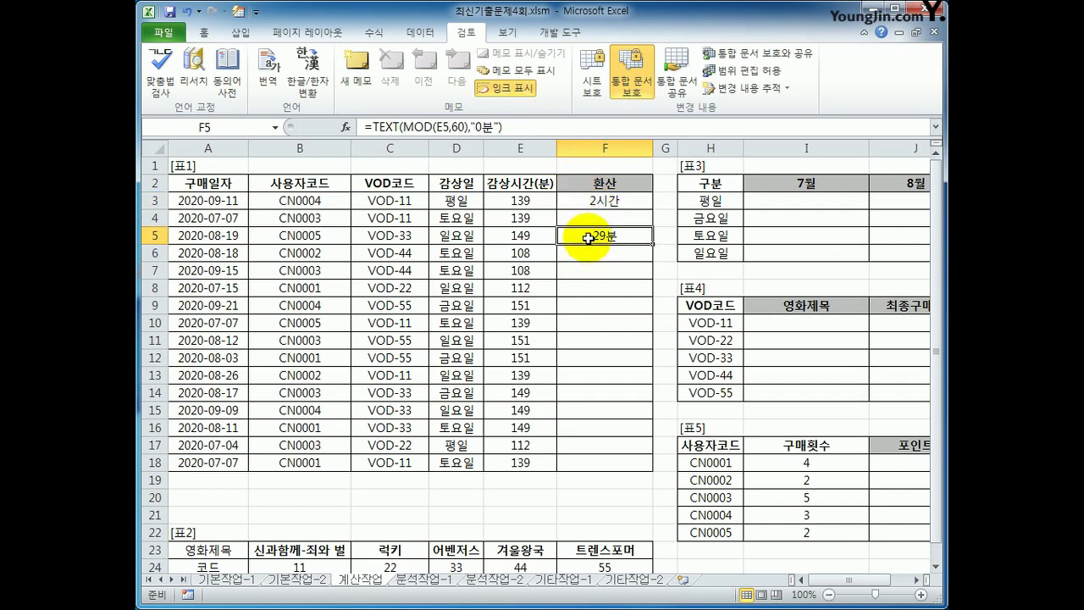
{"action": "left_click", "coordinate": [376, 130]}
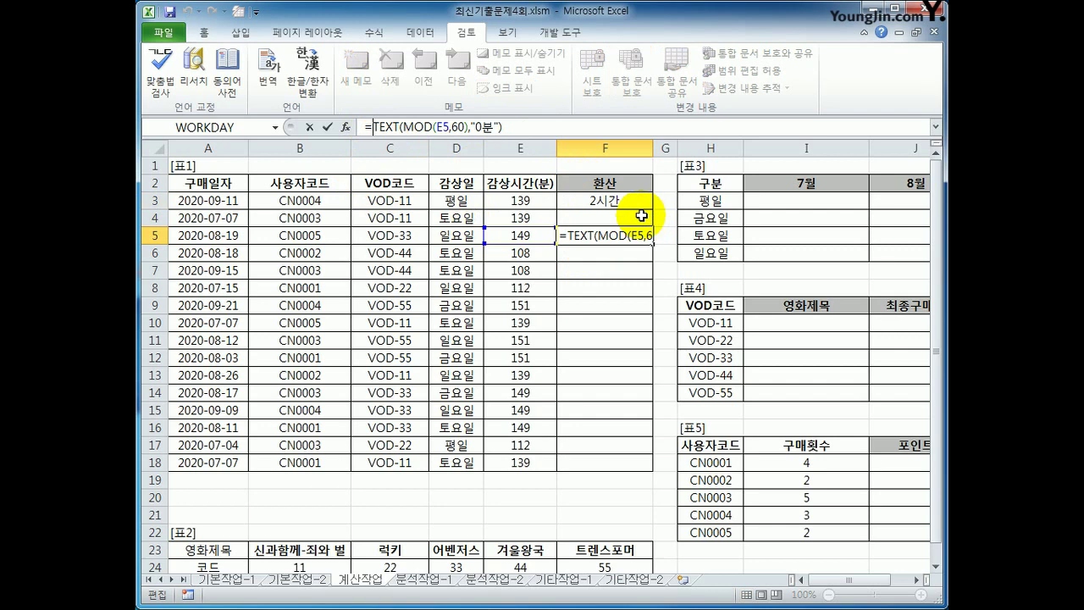
{"action": "type", "text": "text("}
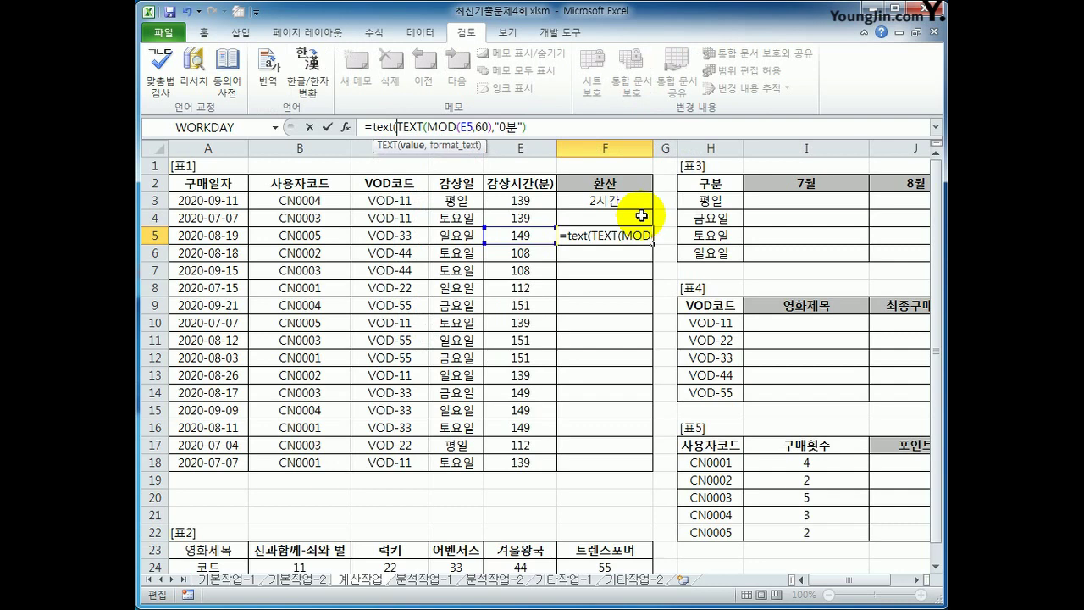
{"action": "type", "text": "("}
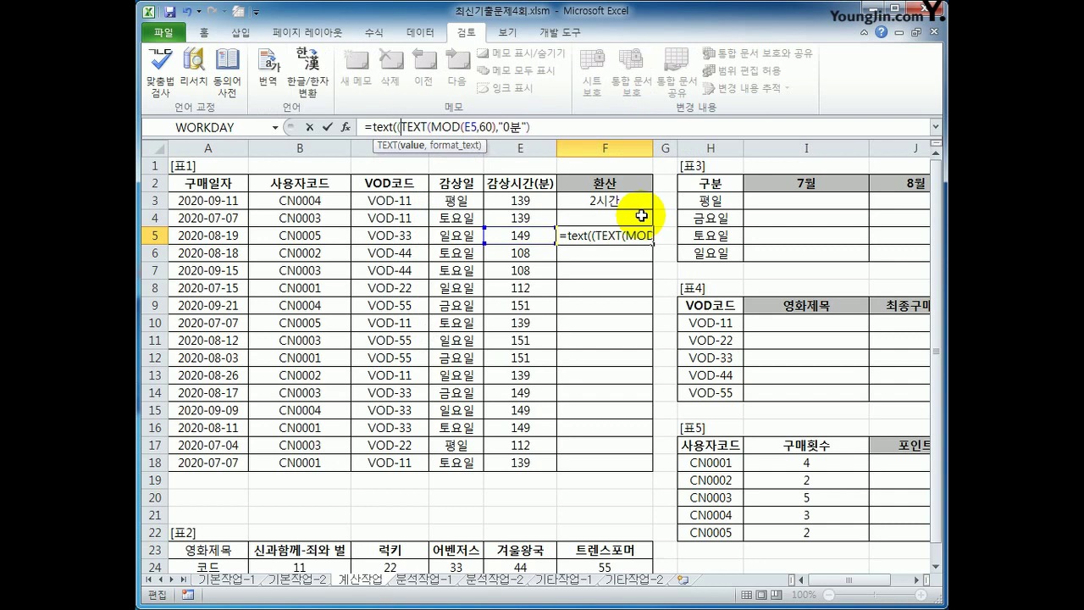
{"action": "left_click", "coordinate": [505, 238]}
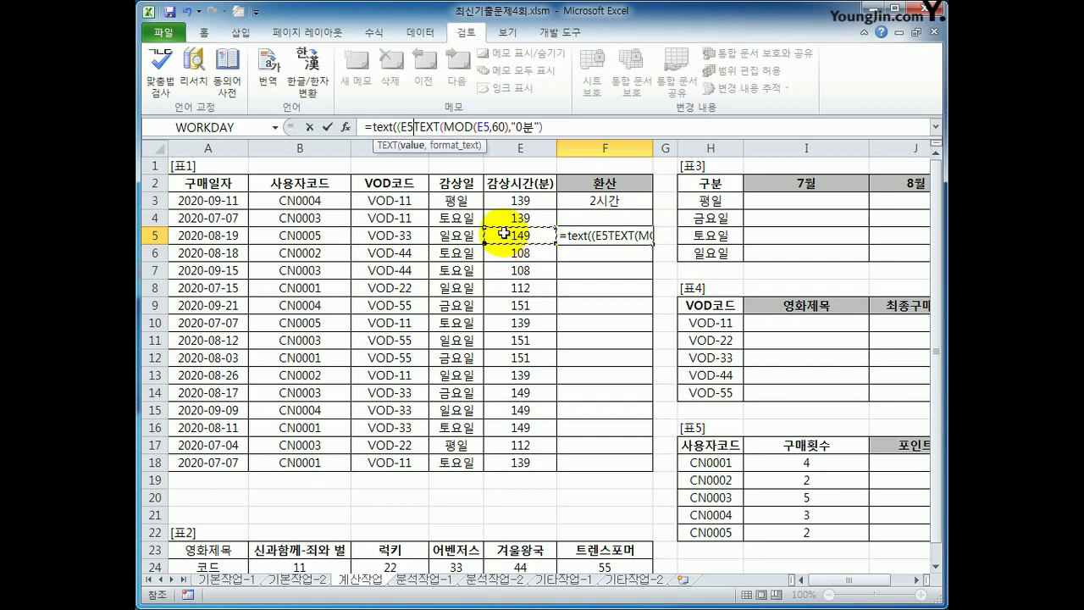
{"action": "type", "text": "-"}
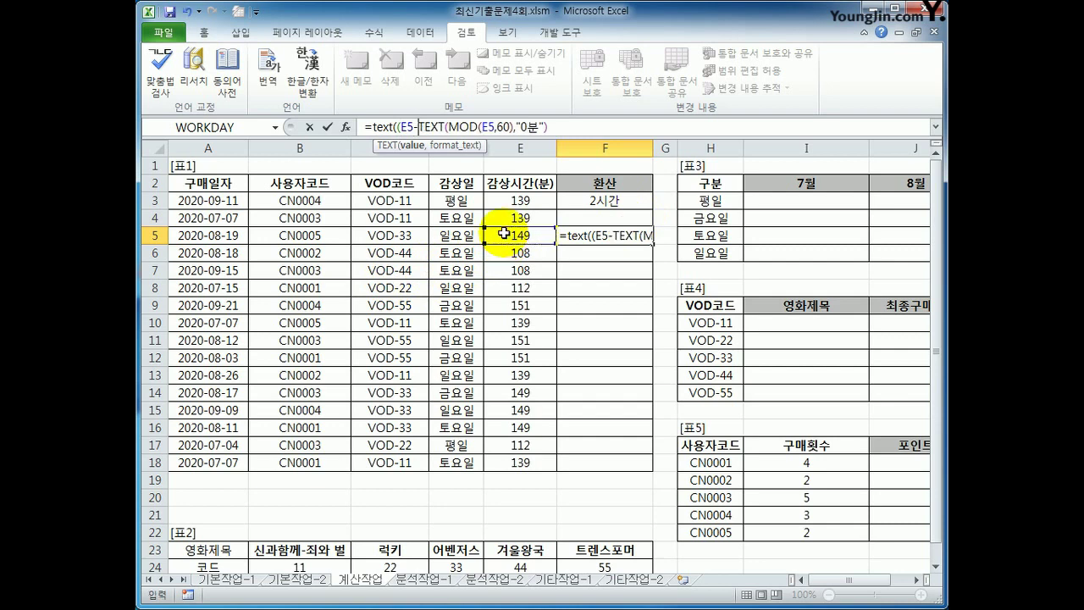
{"action": "type", "text": "mod("}
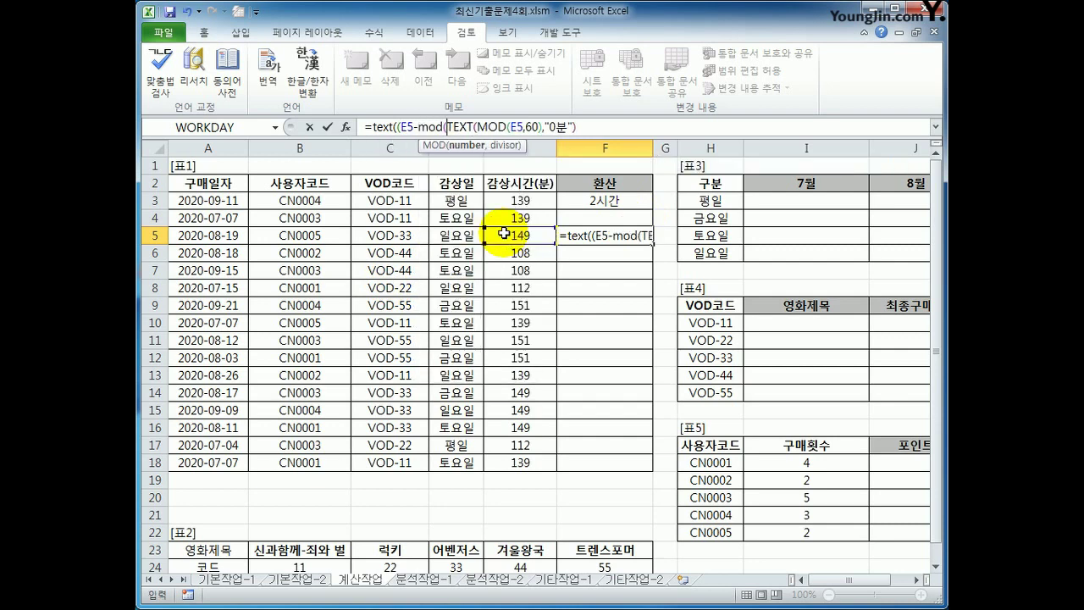
{"action": "left_click", "coordinate": [507, 234]}
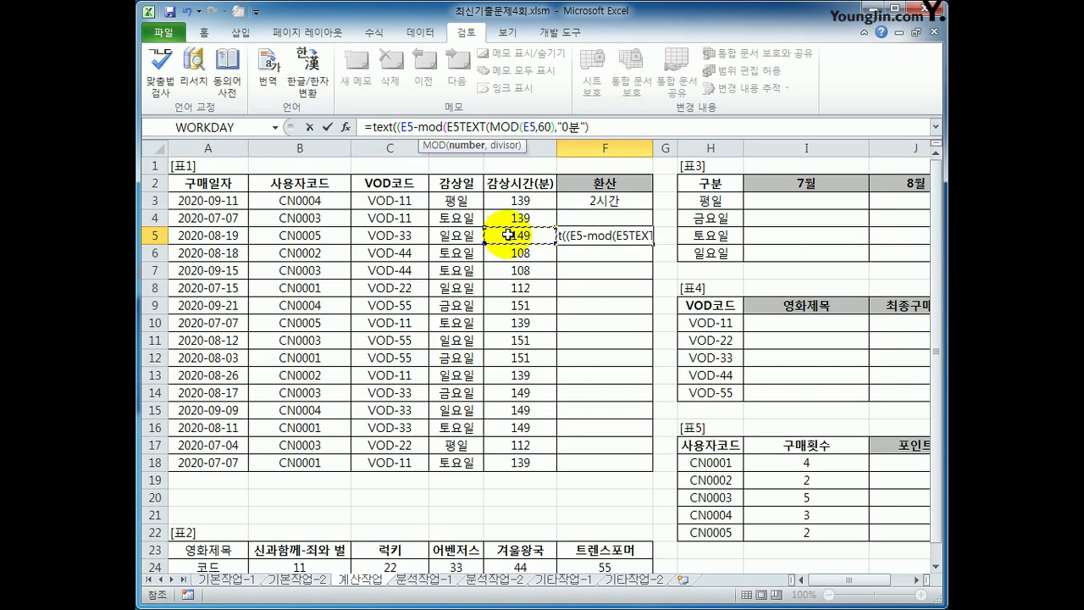
{"action": "type", "text": ",60)"}
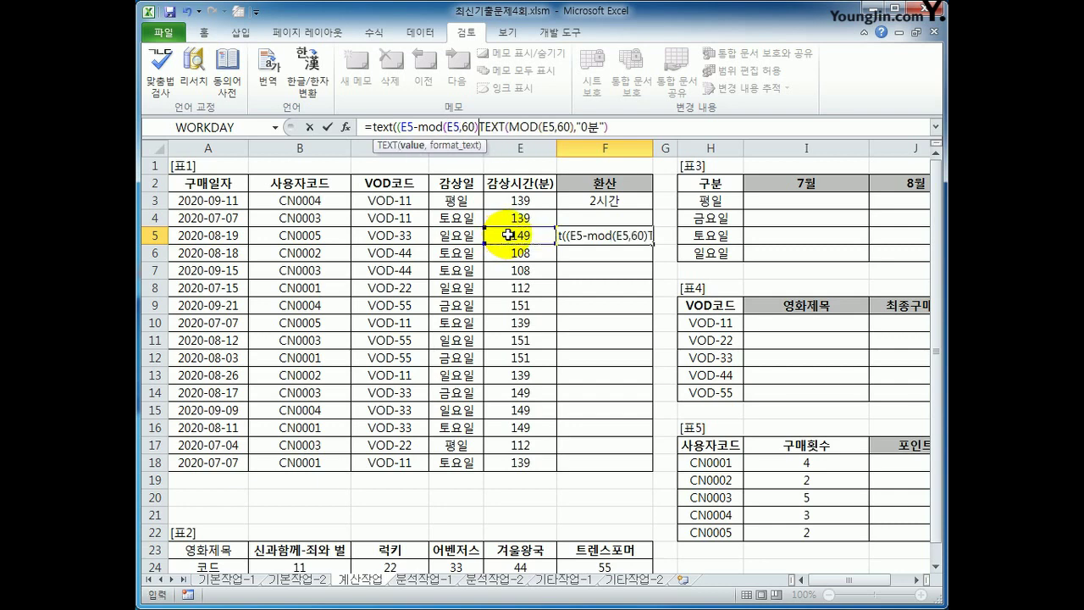
{"action": "type", "text": ")"}
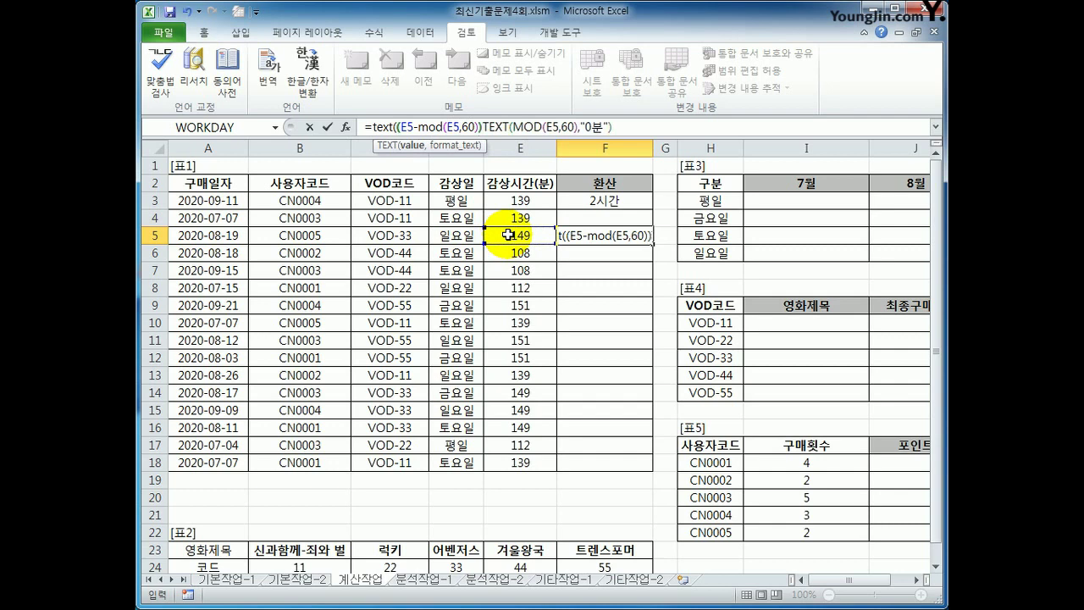
{"action": "type", "text": "/"}
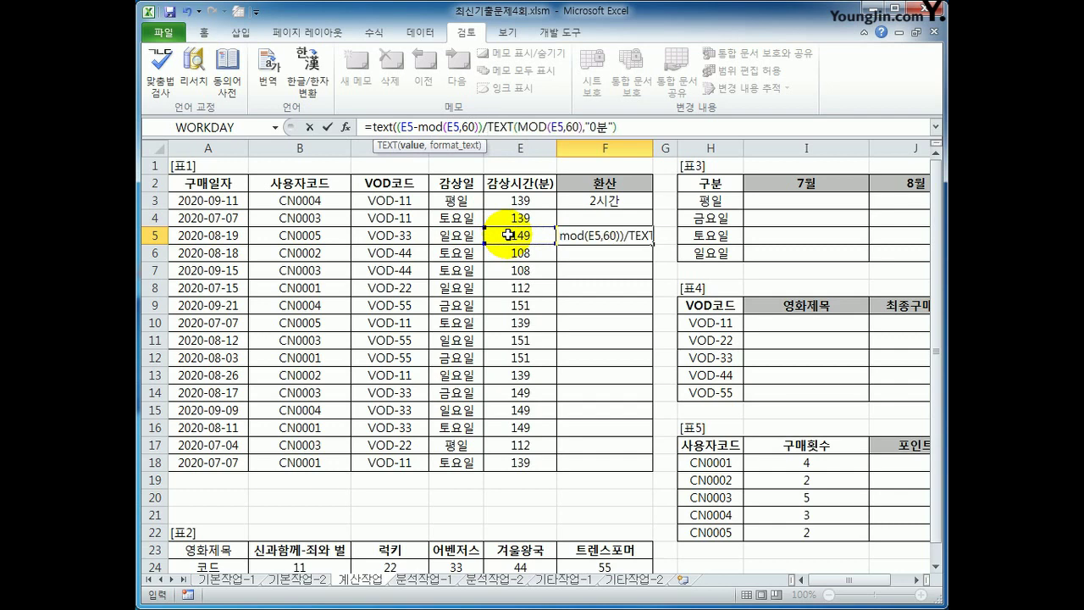
{"action": "type", "text": "60"}
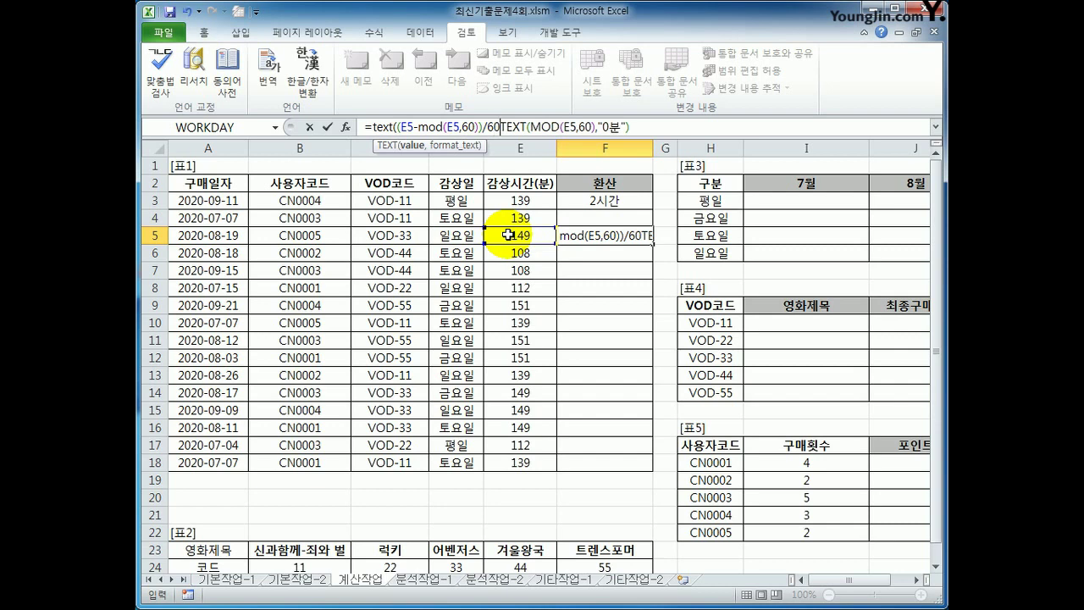
Give the new TEXT in F5 the format "0시간", join it with & to the minutes part, and commit the formula.
{"action": "type", "text": ","}
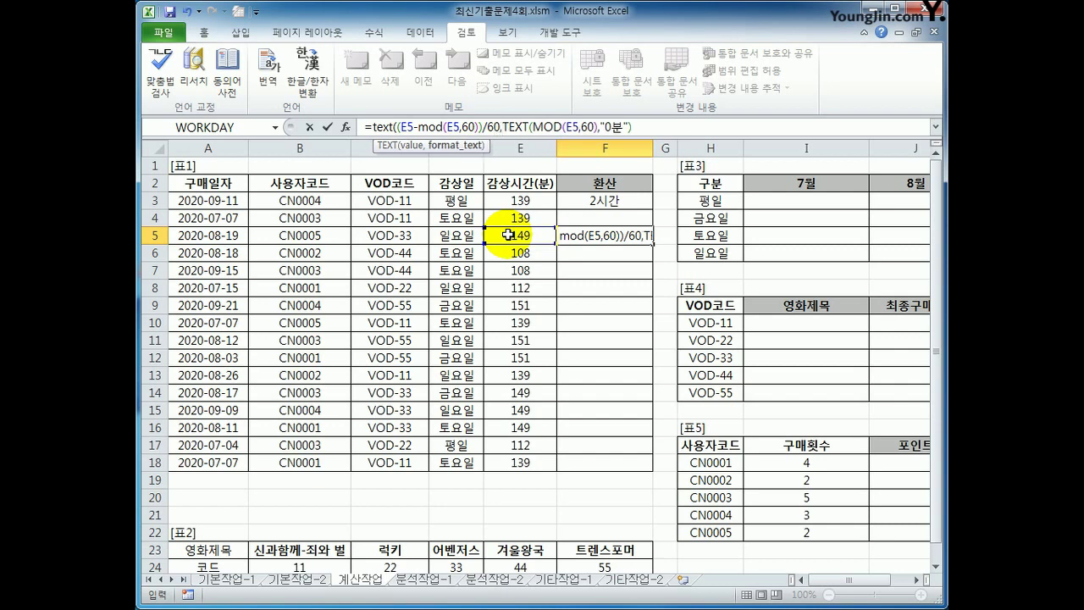
{"action": "type", "text": "\""}
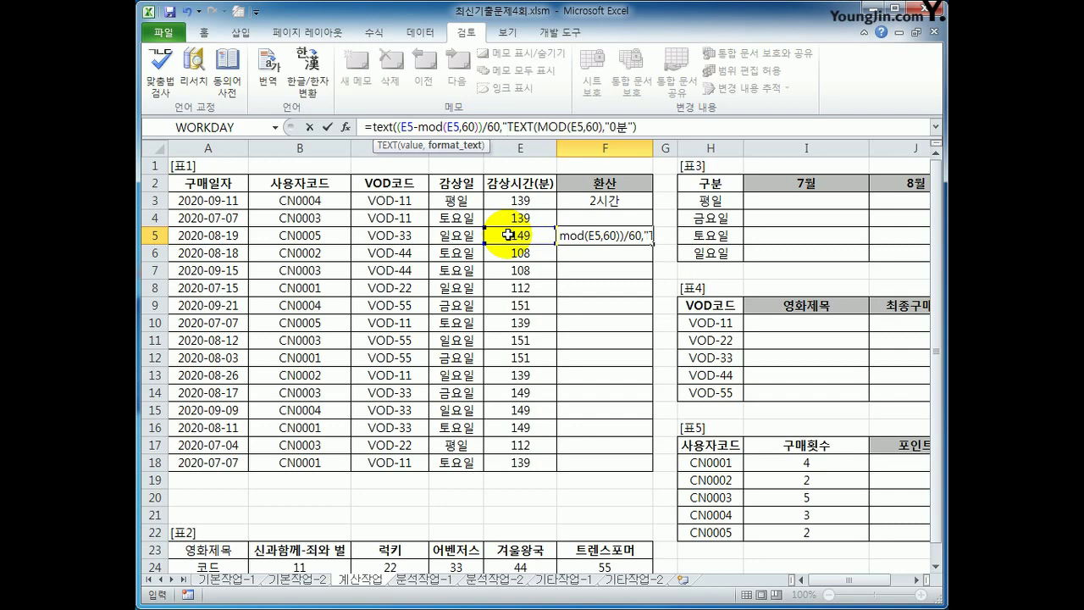
{"action": "type", "text": "0시간\""}
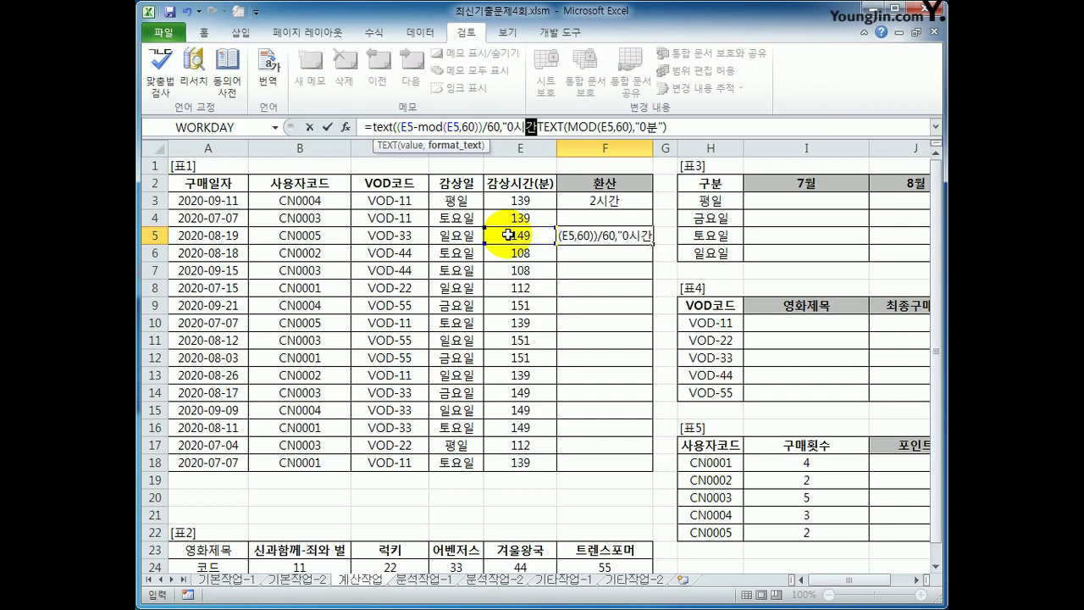
{"action": "type", "text": ")"}
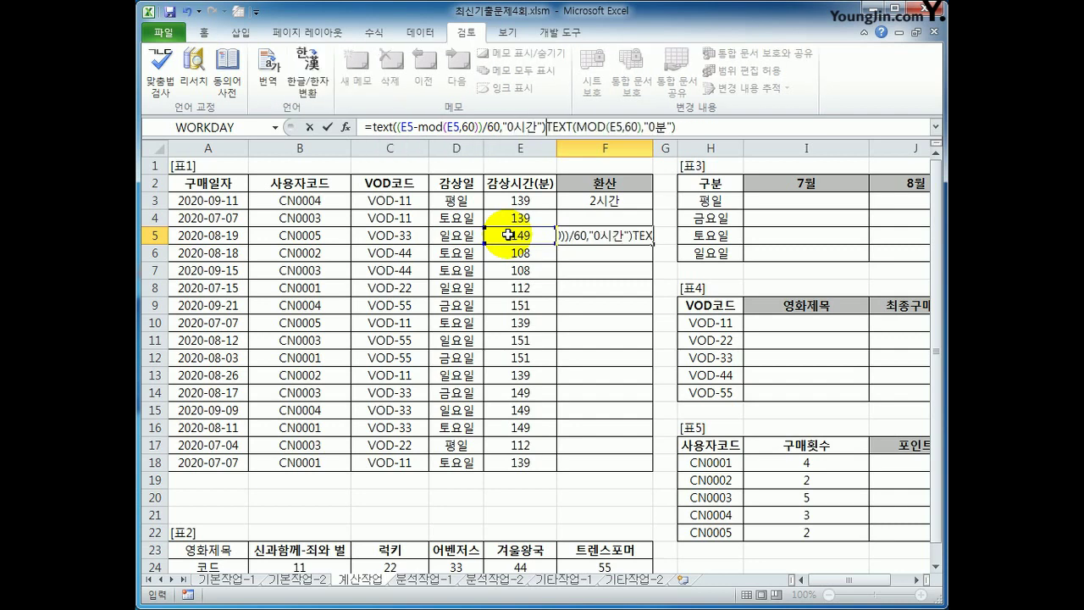
{"action": "type", "text": "&"}
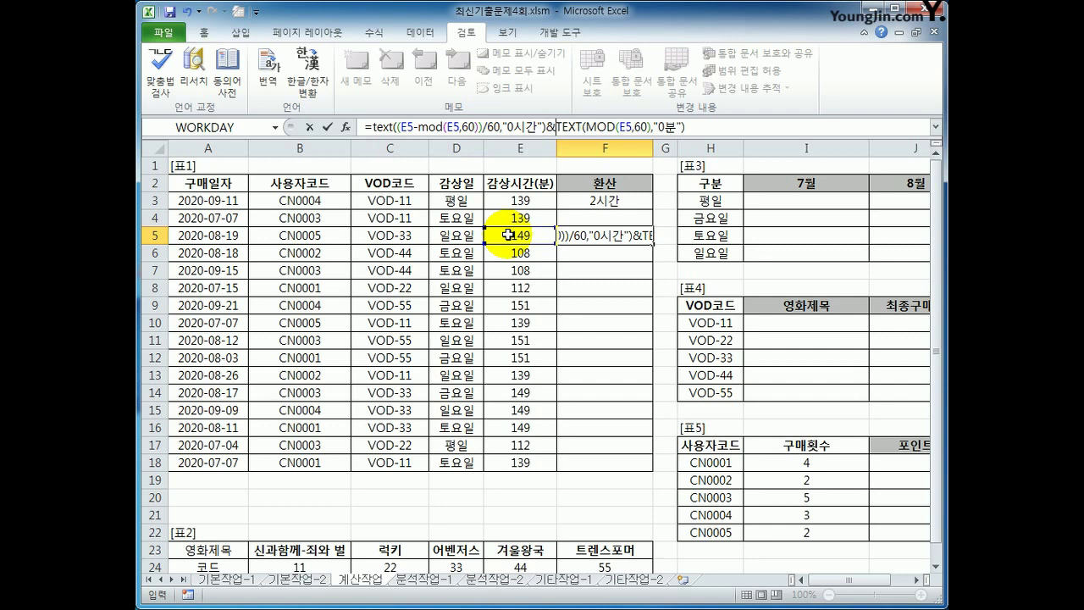
{"action": "key", "text": "ctrl+Return"}
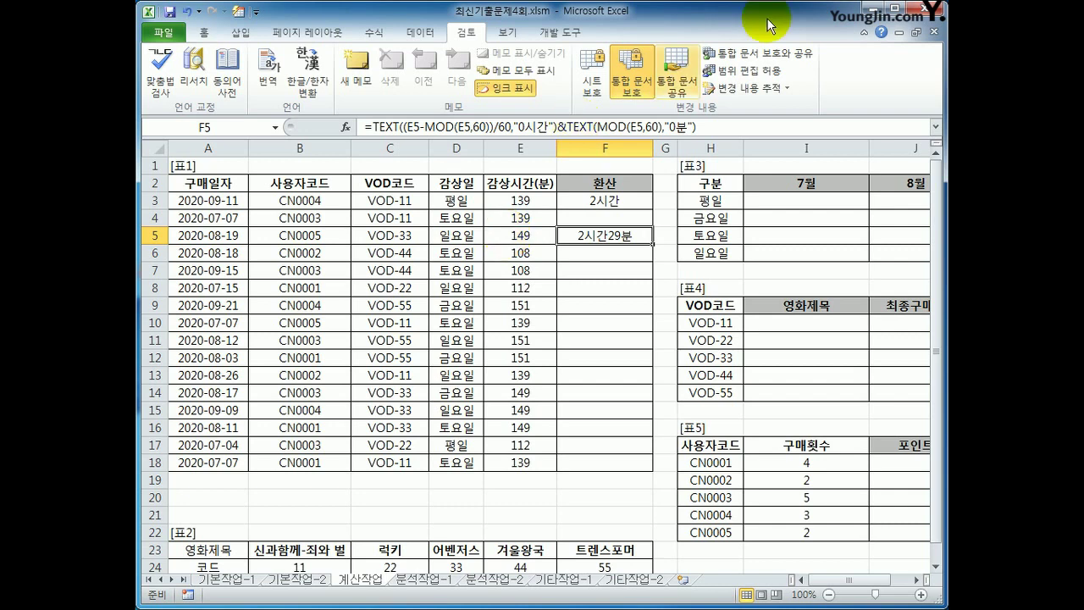
Examine the hours part, the 60 divisor and the & join in the F5 formula, and close it unchanged.
{"action": "left_click", "coordinate": [561, 128]}
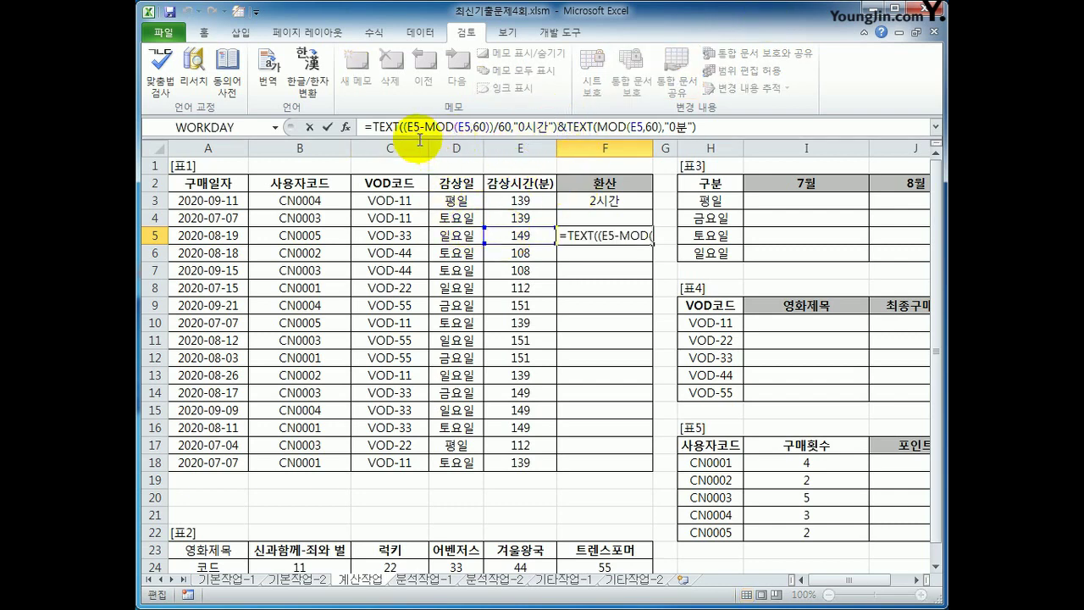
{"action": "left_click_drag", "start_coordinate": [405, 128], "coordinate": [488, 123]}
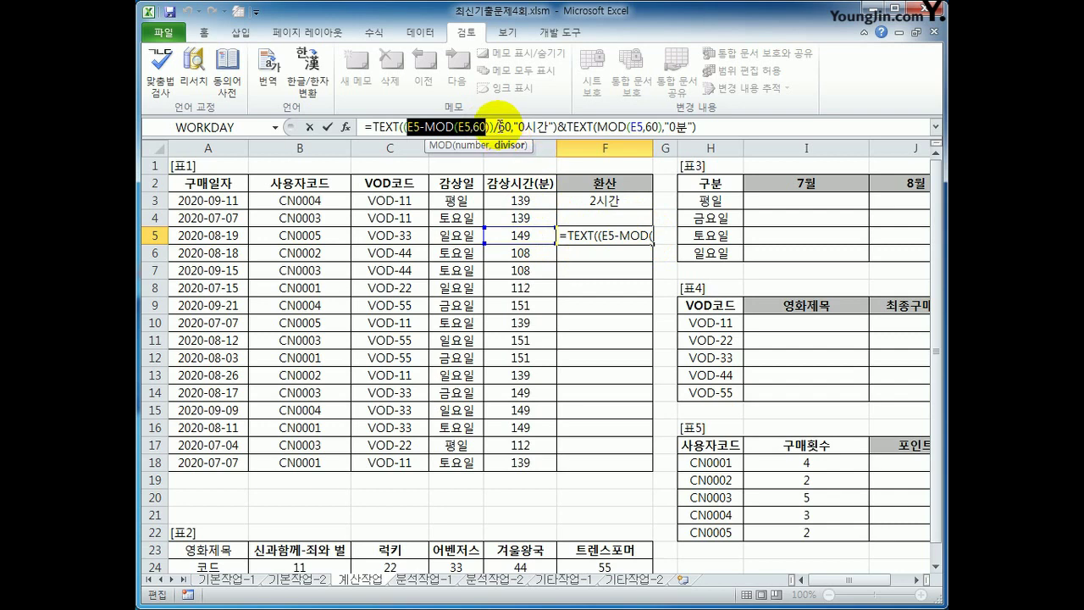
{"action": "double_click", "coordinate": [505, 128]}
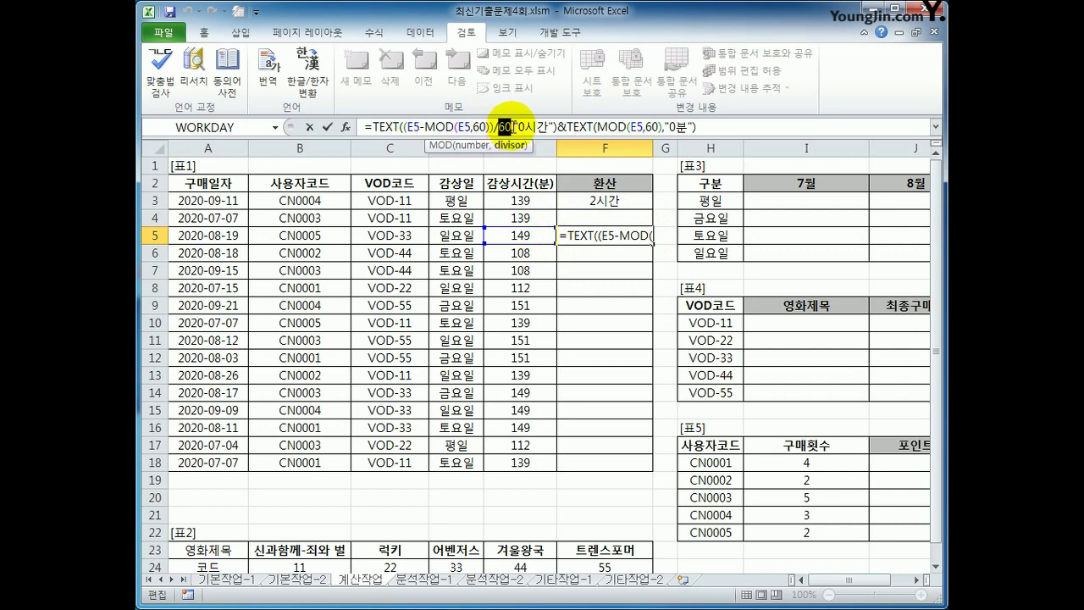
{"action": "left_click_drag", "start_coordinate": [375, 127], "coordinate": [559, 127]}
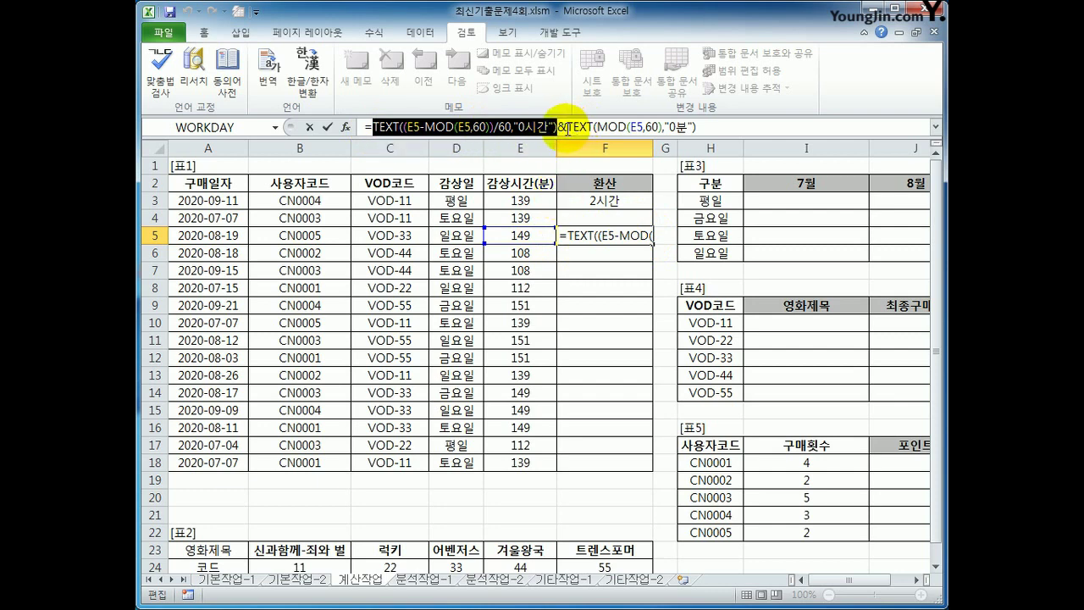
{"action": "mouse_move", "coordinate": [567, 127]}
{"action": "left_mouse_down"}
{"action": "mouse_move", "coordinate": [724, 127]}
{"action": "mouse_move", "coordinate": [551, 127]}
{"action": "mouse_move", "coordinate": [561, 130]}
{"action": "left_mouse_up"}
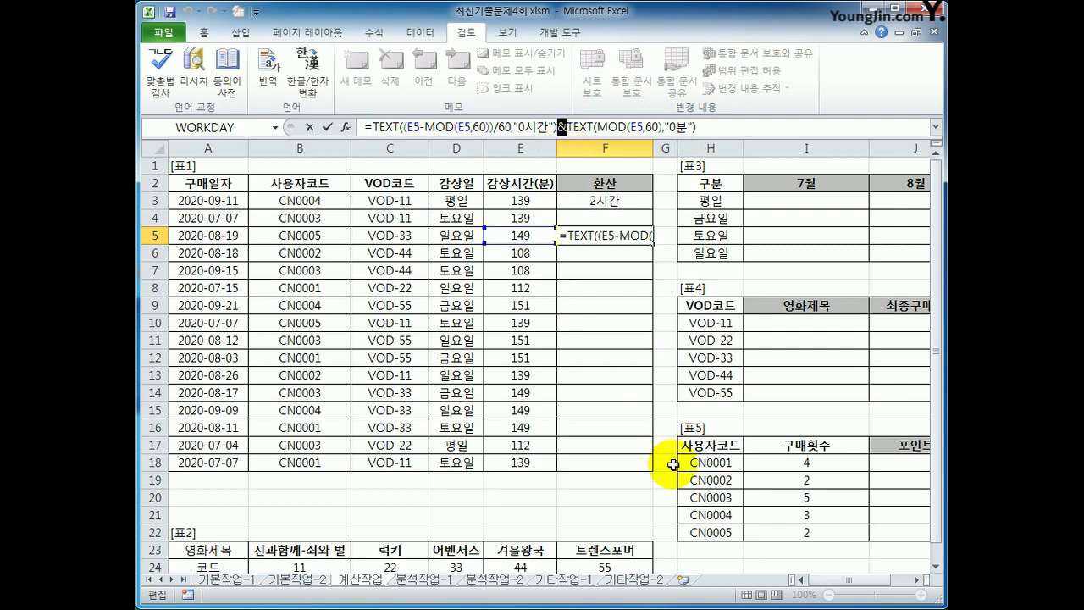
{"action": "key", "text": "ctrl+Return"}
Clear the trial formulas from F3:F17 in the 환산 column.
{"action": "left_click_drag", "start_coordinate": [641, 204], "coordinate": [632, 453]}
{"action": "key", "text": "Delete"}
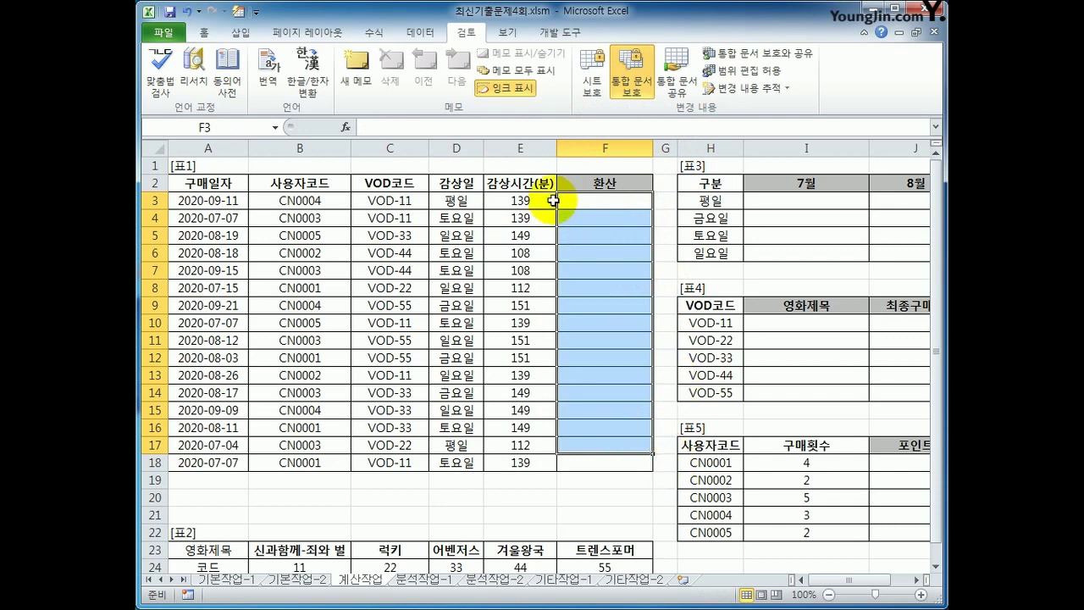
Start an IF formula in F3 with the condition E3<140.
{"action": "left_click", "coordinate": [584, 200]}
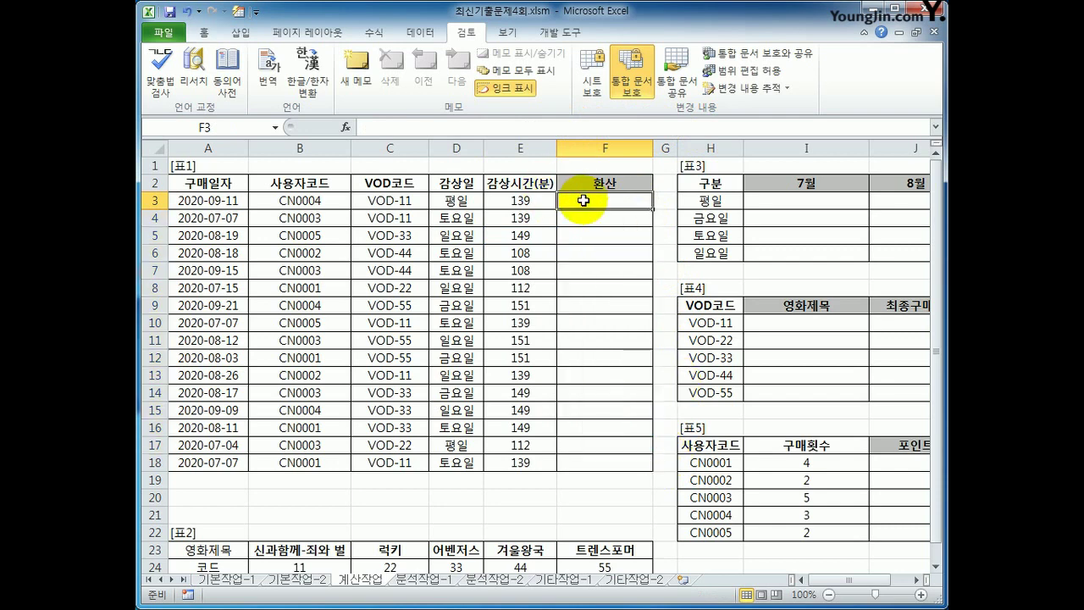
{"action": "type", "text": "=if("}
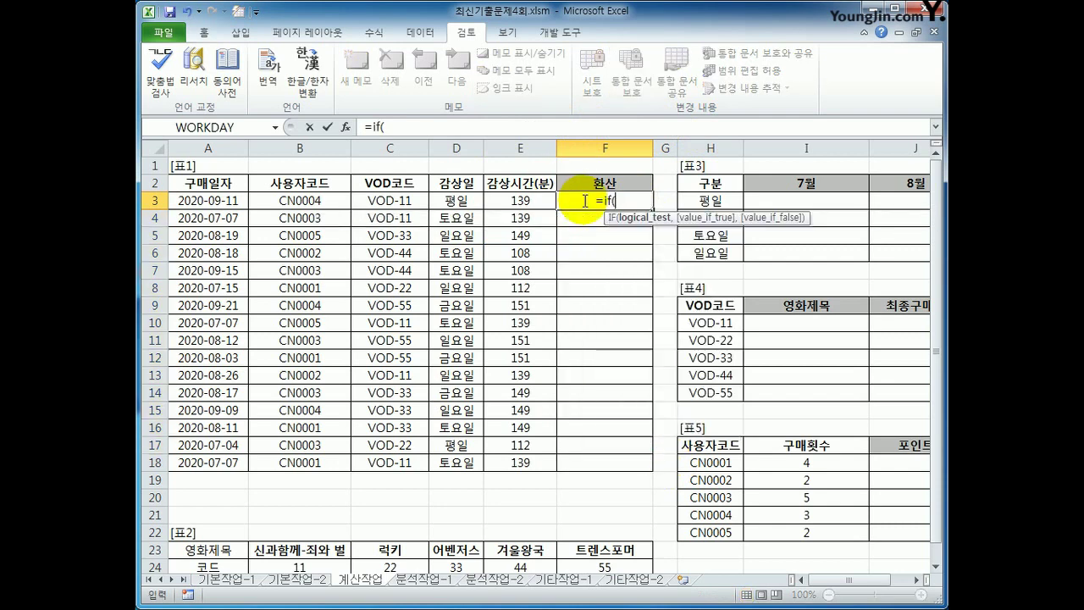
{"action": "key", "text": "Left"}
{"action": "type", "text": "<"}
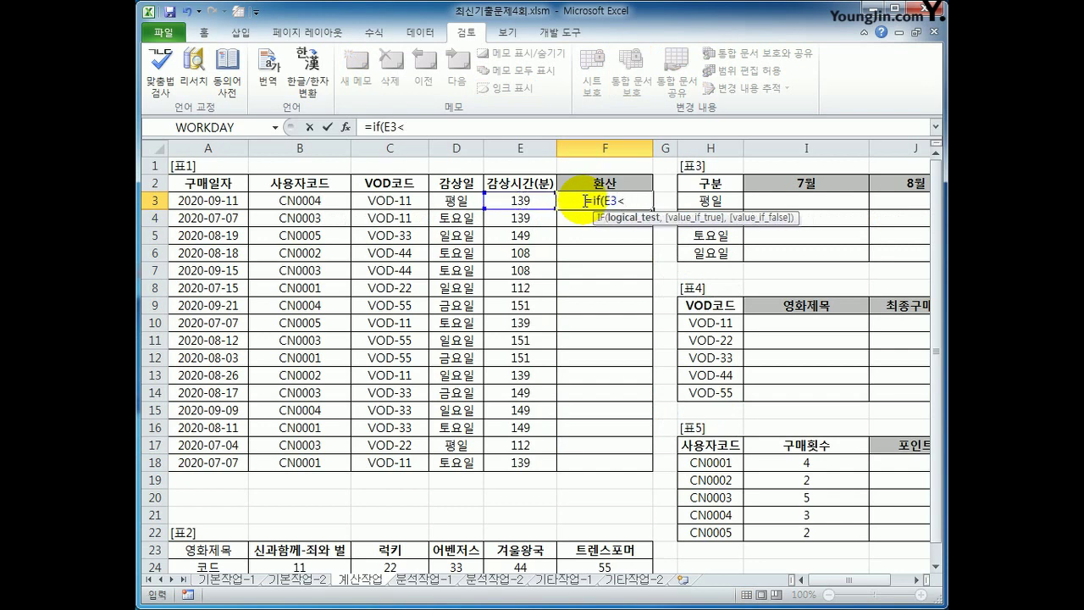
{"action": "type", "text": "140"}
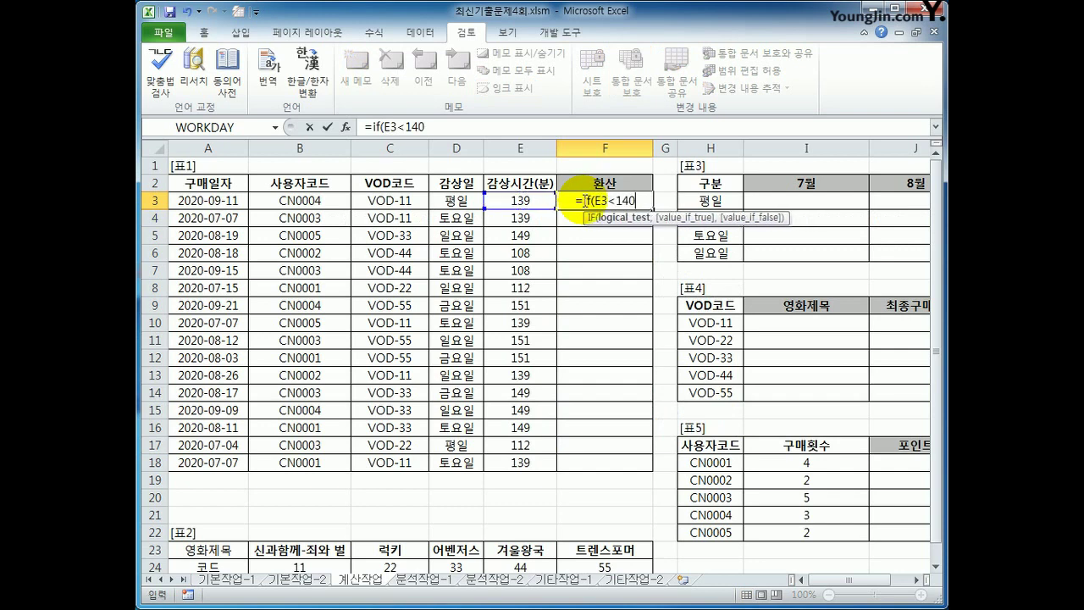
As the IF's true result in F3, start a TEXT function with ROUND(E3/60,0) as its value.
{"action": "type", "text": ",text("}
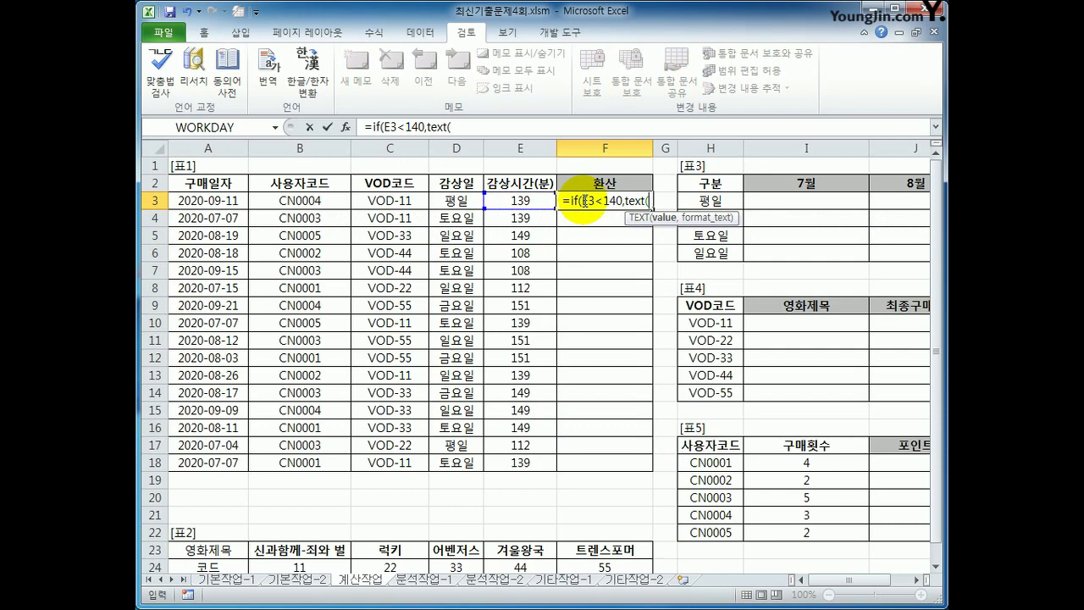
{"action": "type", "text": "round(E3"}
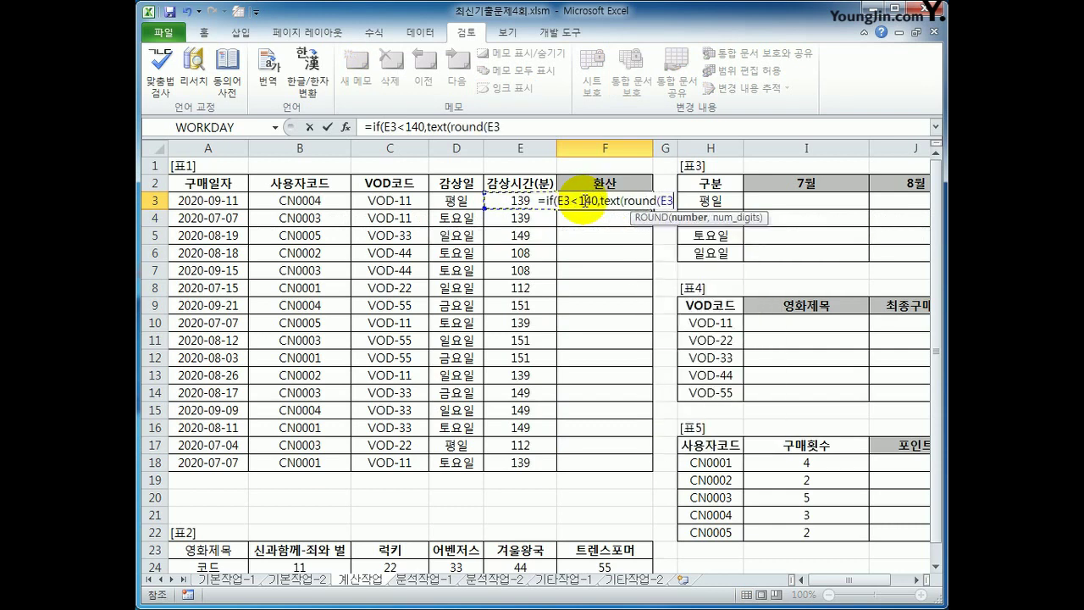
{"action": "type", "text": "/6"}
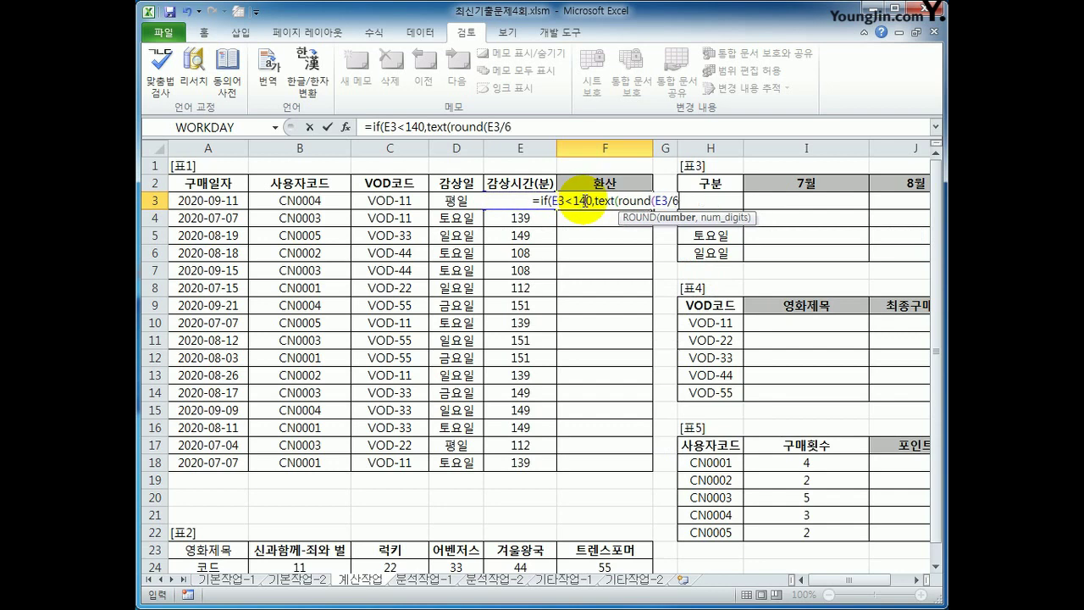
{"action": "type", "text": "0,2)"}
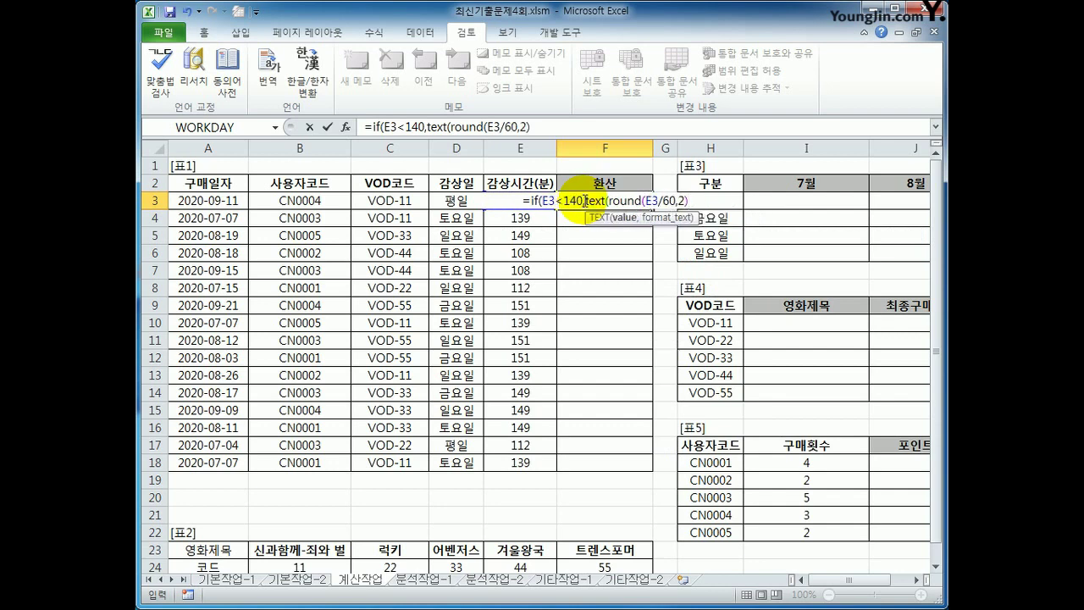
{"action": "key", "text": "BackSpace"}
{"action": "key", "text": "BackSpace"}
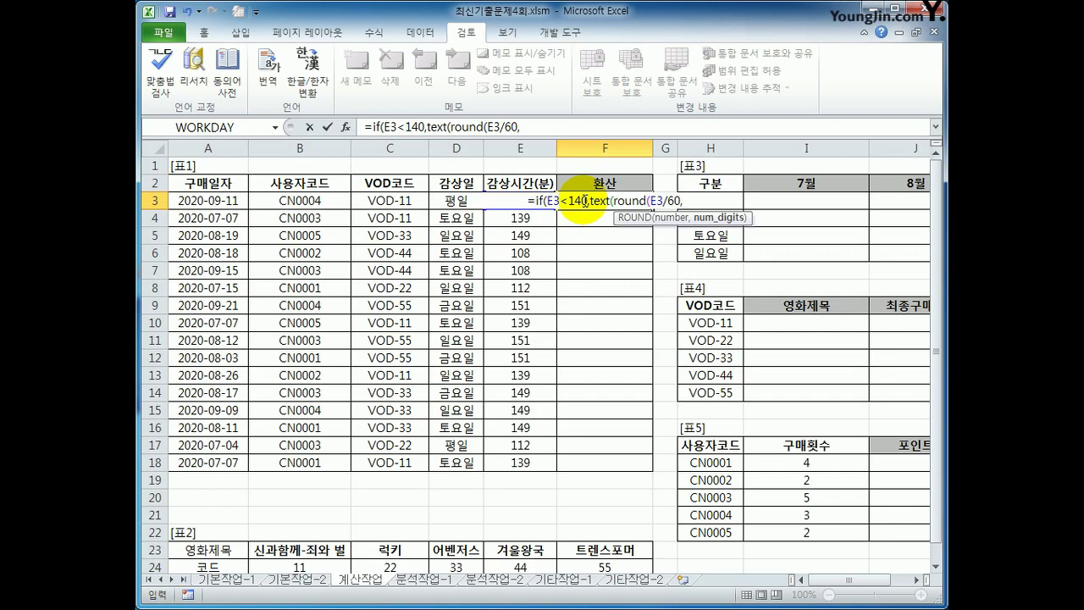
{"action": "type", "text": "0)"}
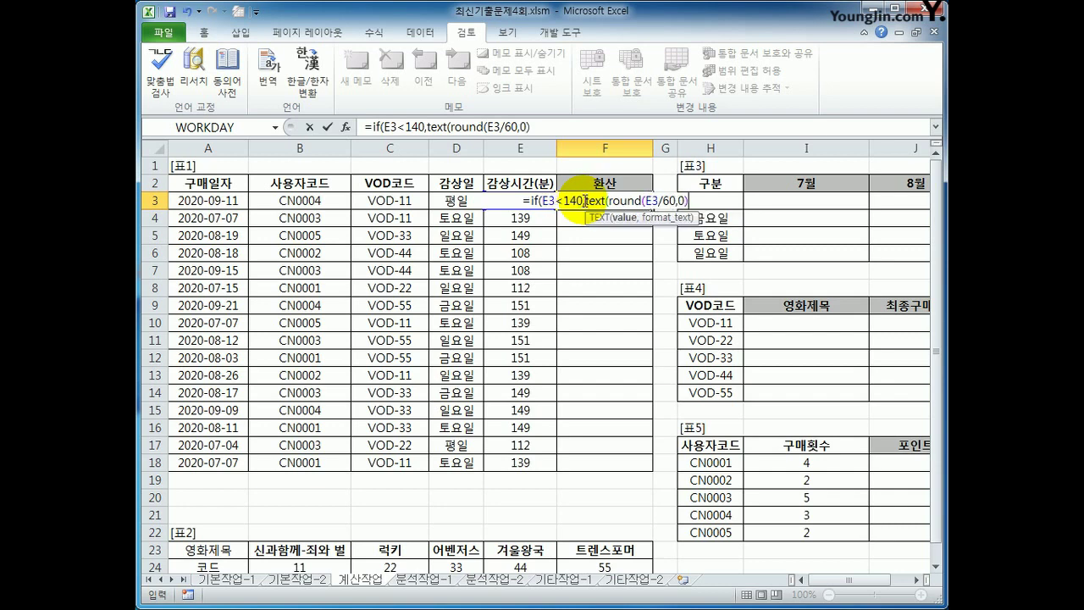
Give the TEXT function in F3 the format "0시간" and close it.
{"action": "type", "text": ",0\""}
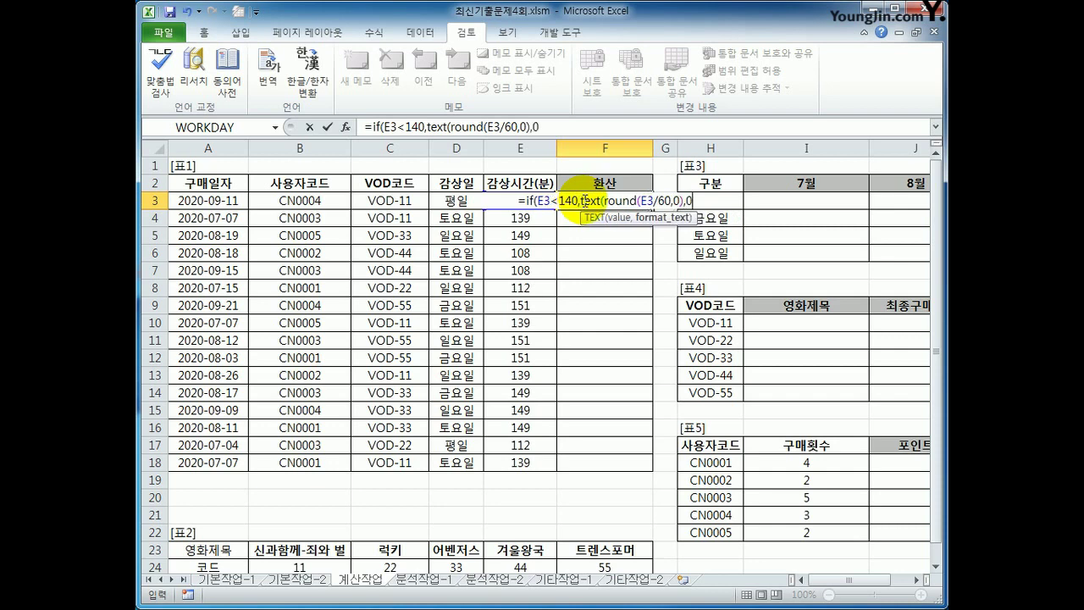
{"action": "key", "text": "BackSpace"}
{"action": "key", "text": "BackSpace"}
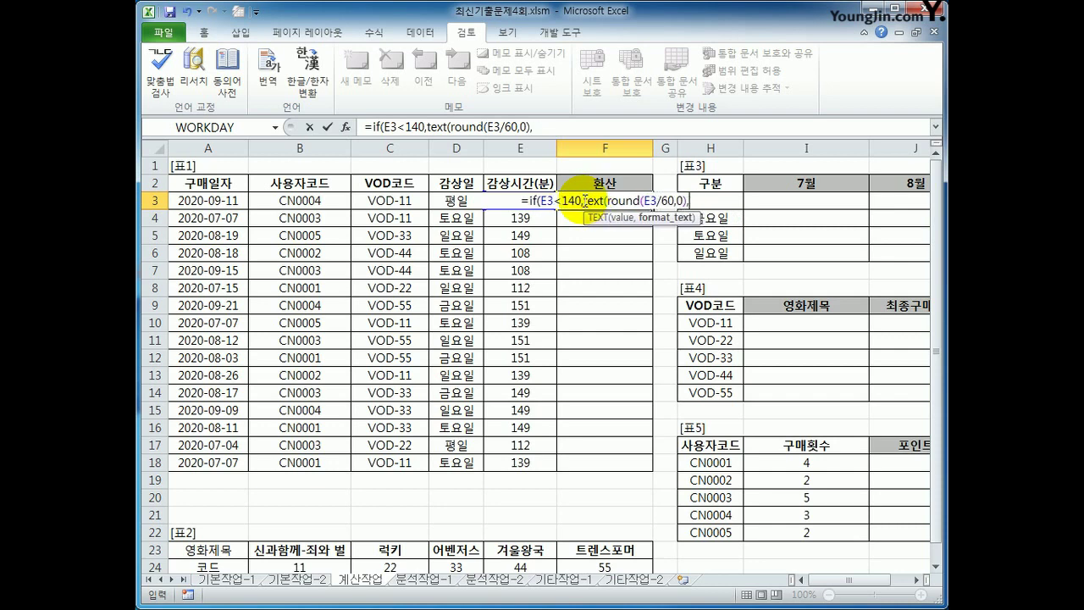
{"action": "type", "text": "\""}
{"action": "type", "text": "0시간\""}
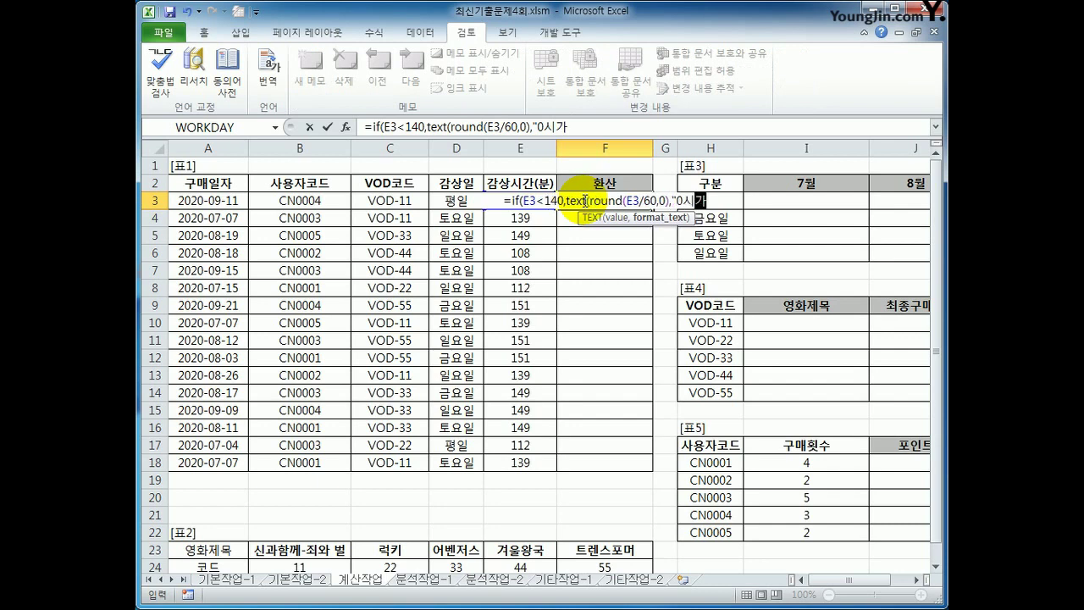
{"action": "type", "text": ")"}
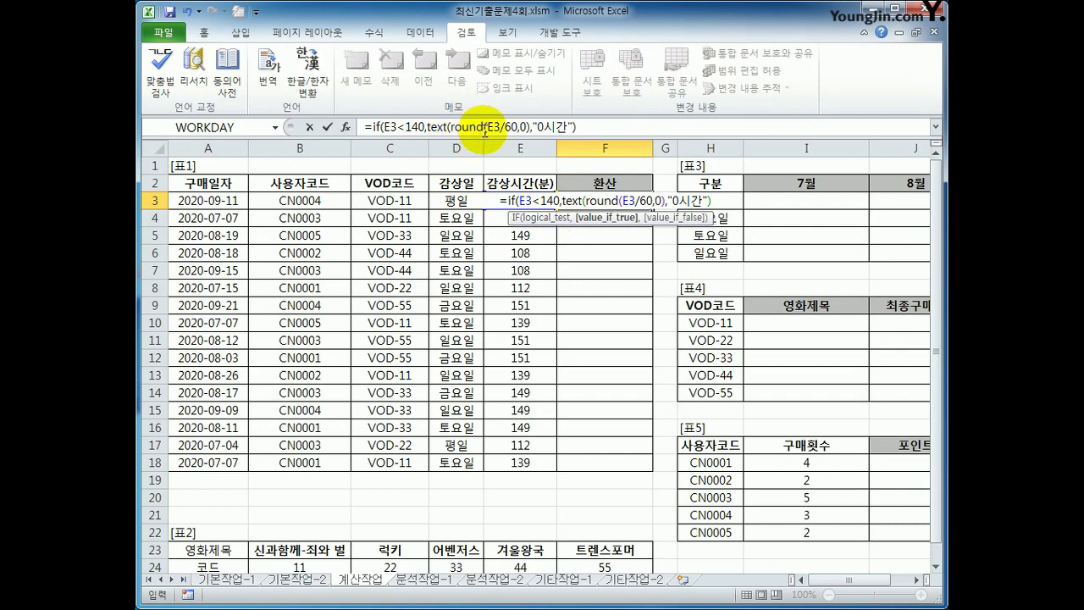
Examine the ROUND arguments, the TEXT function and its format in the unfinished F3 formula.
{"action": "left_click_drag", "start_coordinate": [486, 127], "coordinate": [517, 127]}
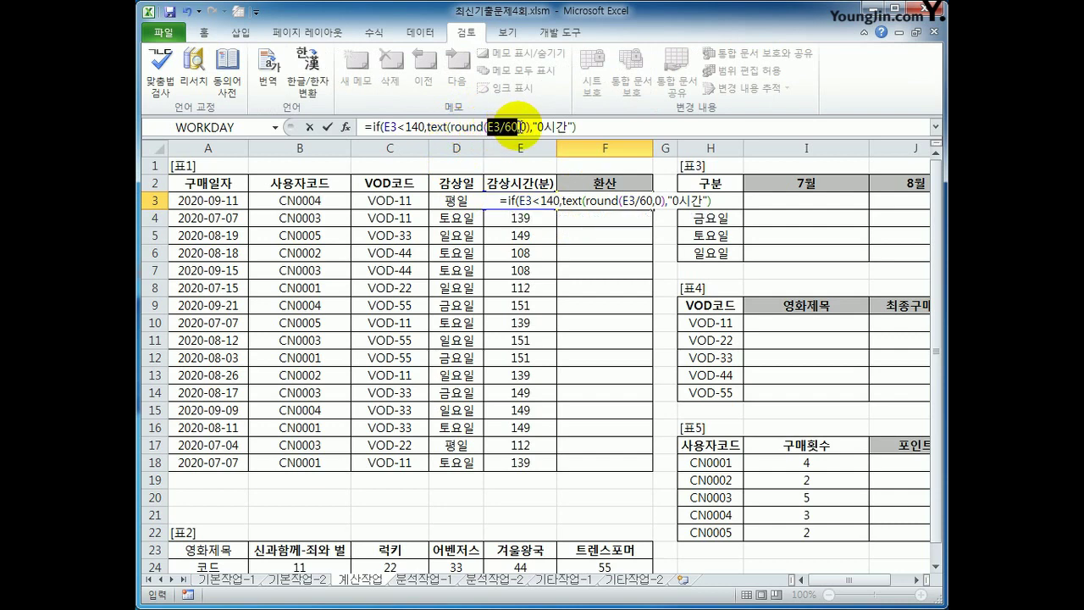
{"action": "left_click", "coordinate": [523, 127]}
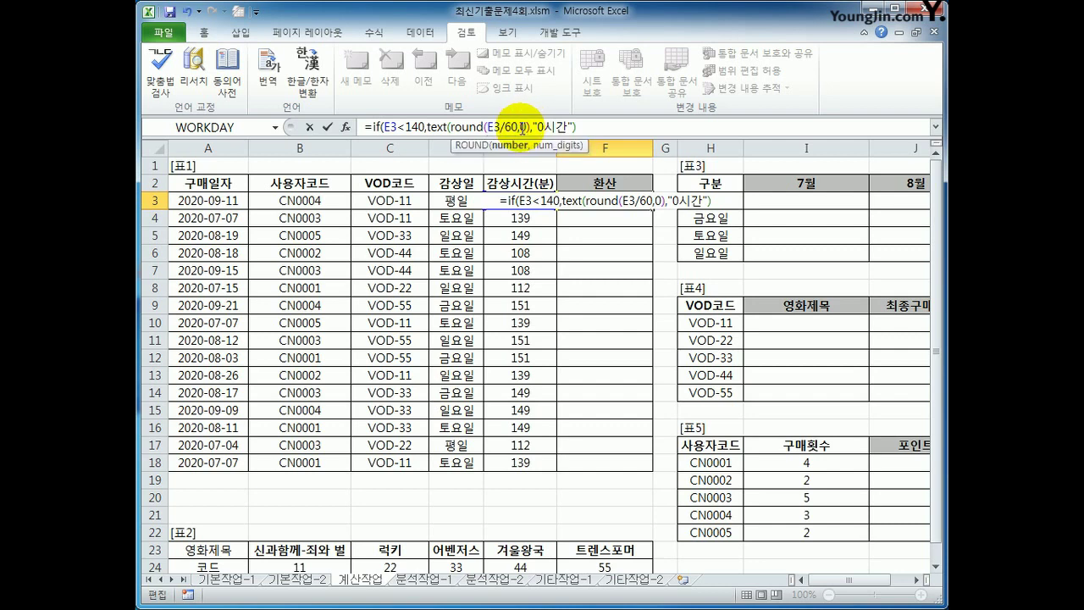
{"action": "key", "text": "shift+Right"}
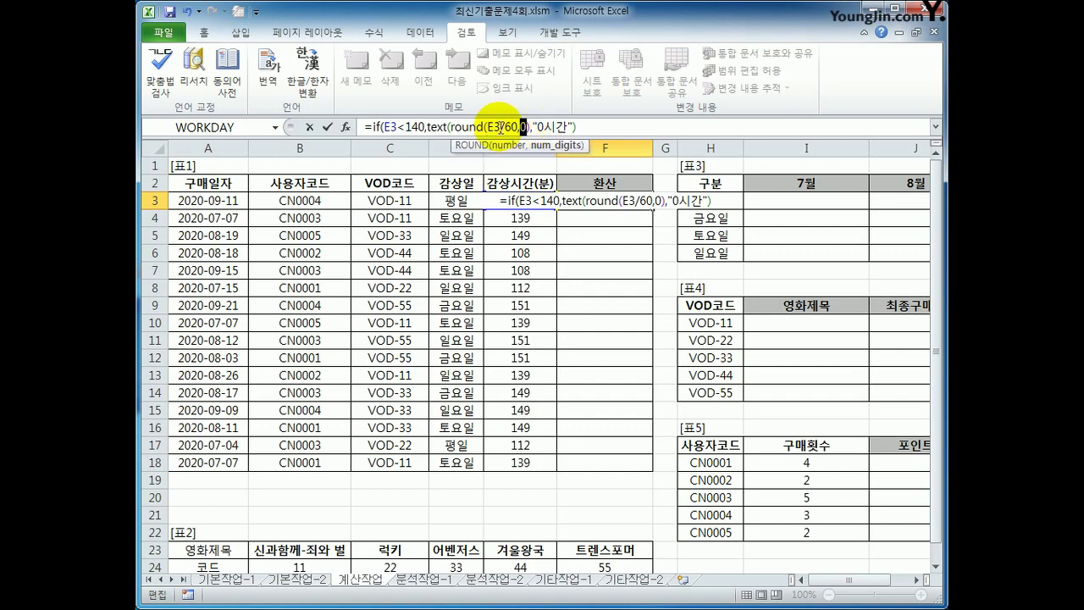
{"action": "double_click", "coordinate": [437, 127]}
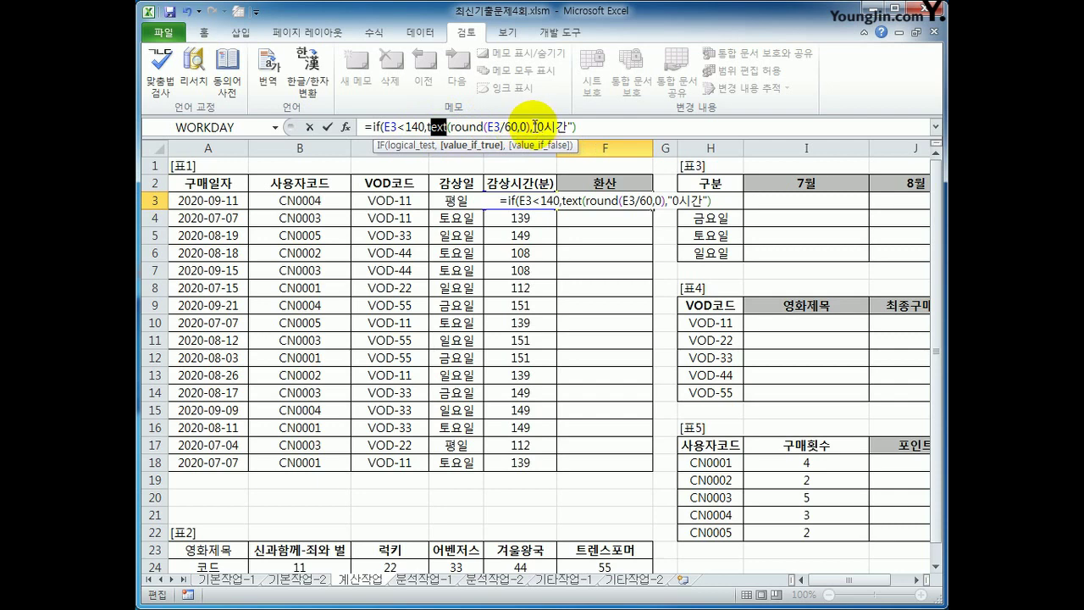
{"action": "double_click", "coordinate": [536, 127]}
As the IF's false result in F3, start a TEXT function with (e3-mod(e3,60))/60 as its value.
{"action": "left_click", "coordinate": [597, 127]}
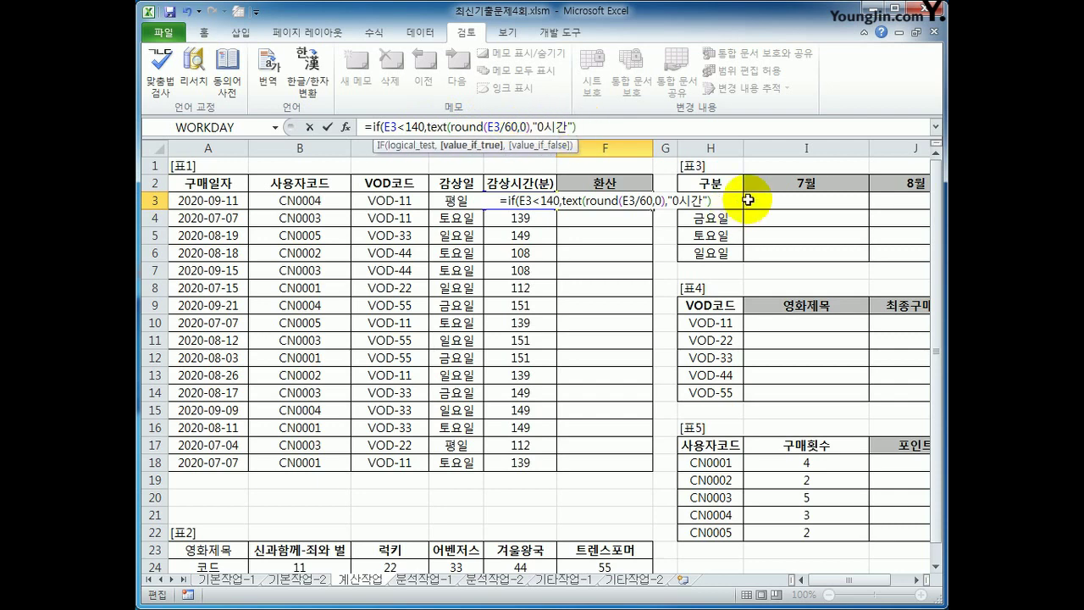
{"action": "type", "text": ","}
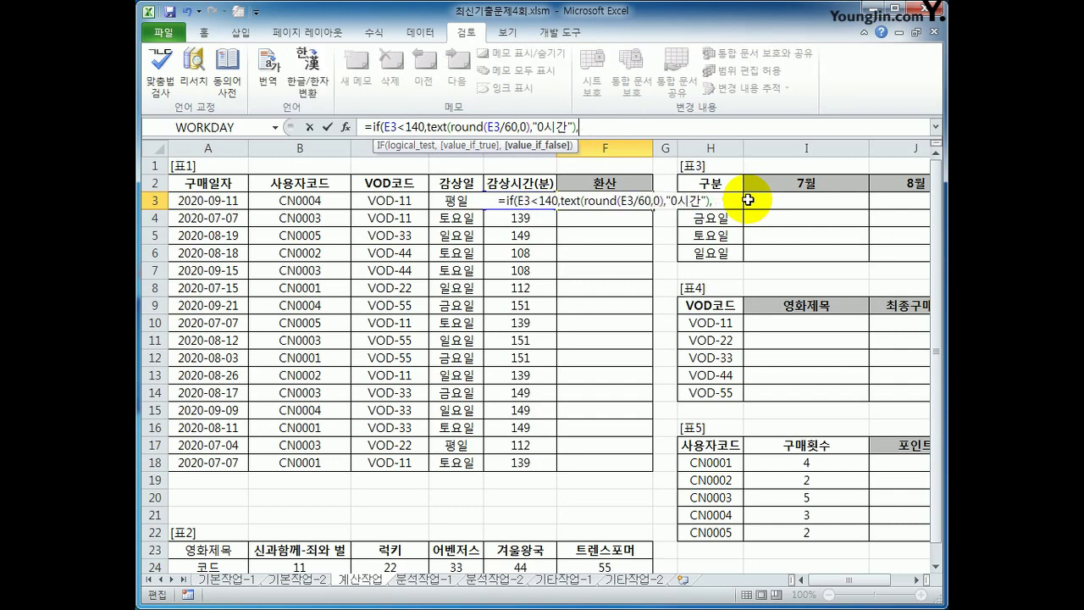
{"action": "type", "text": "text("}
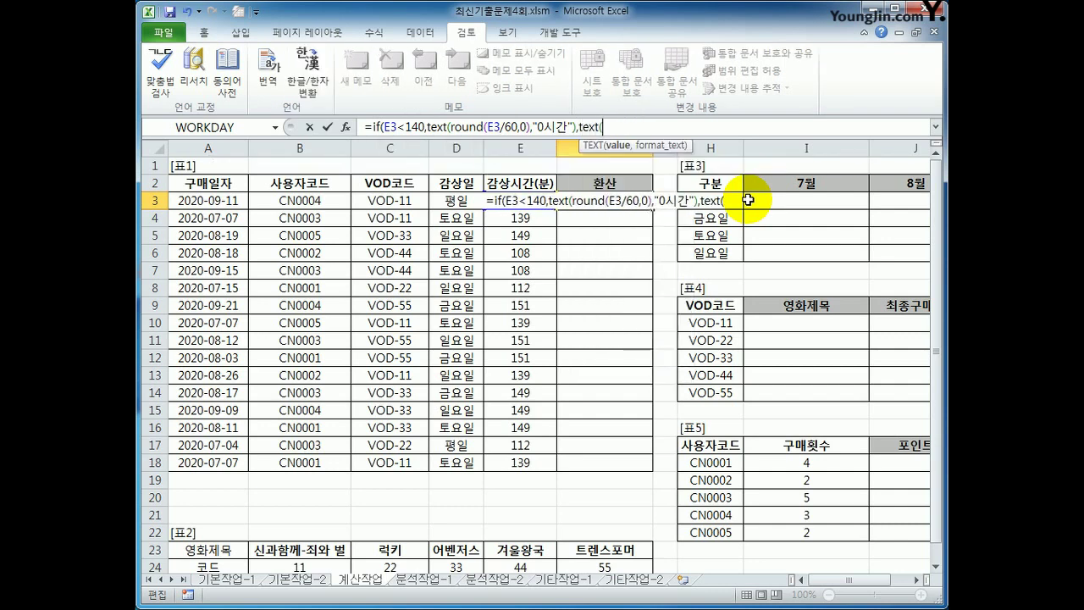
{"action": "type", "text": "("}
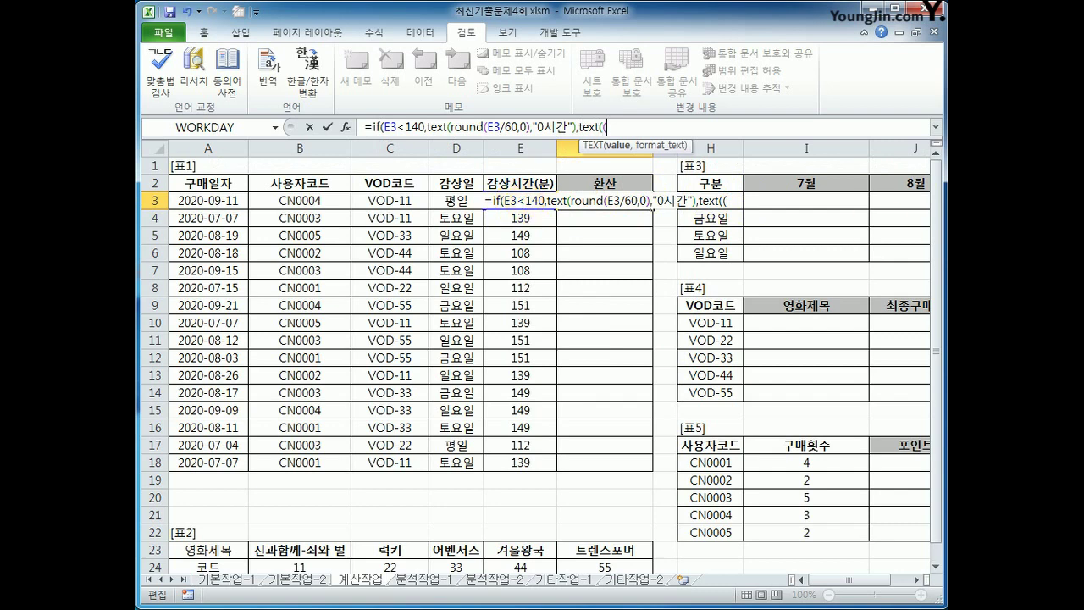
{"action": "type", "text": "e3"}
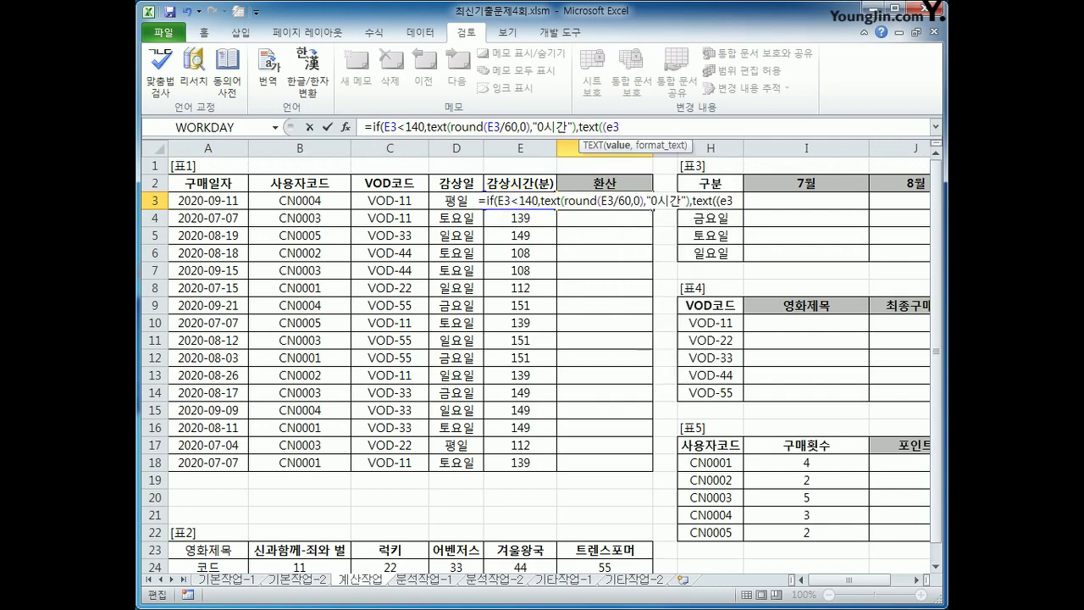
{"action": "type", "text": "-"}
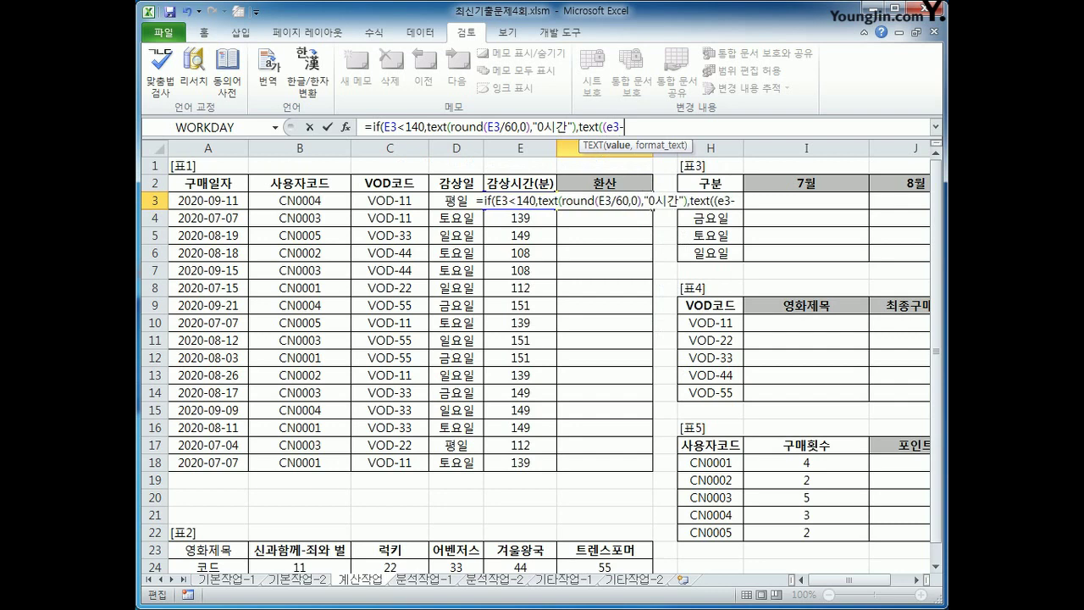
{"action": "type", "text": "mod(e3,"}
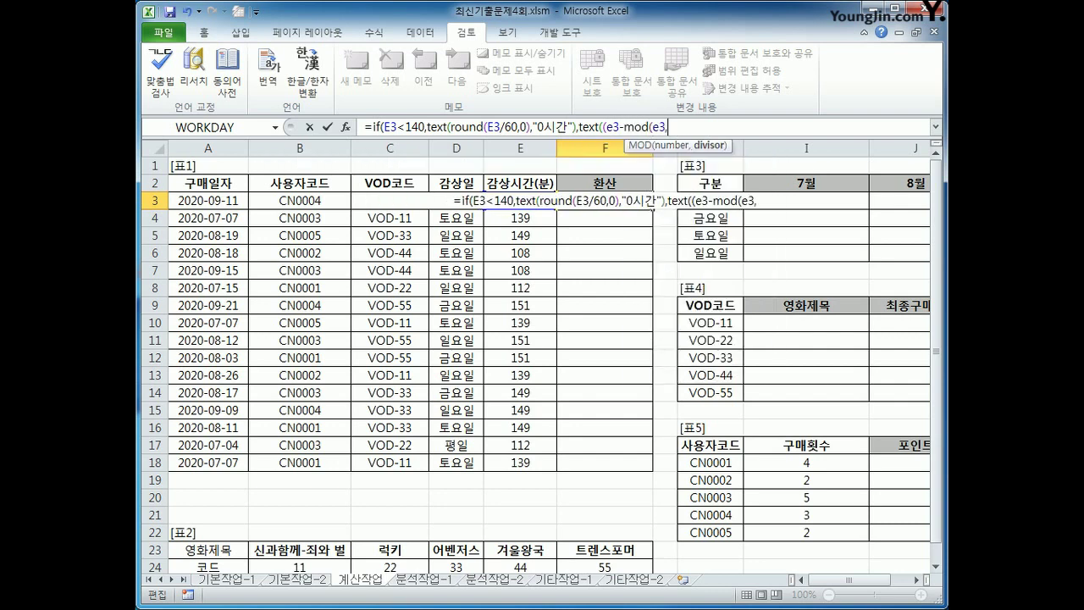
{"action": "type", "text": "60)"}
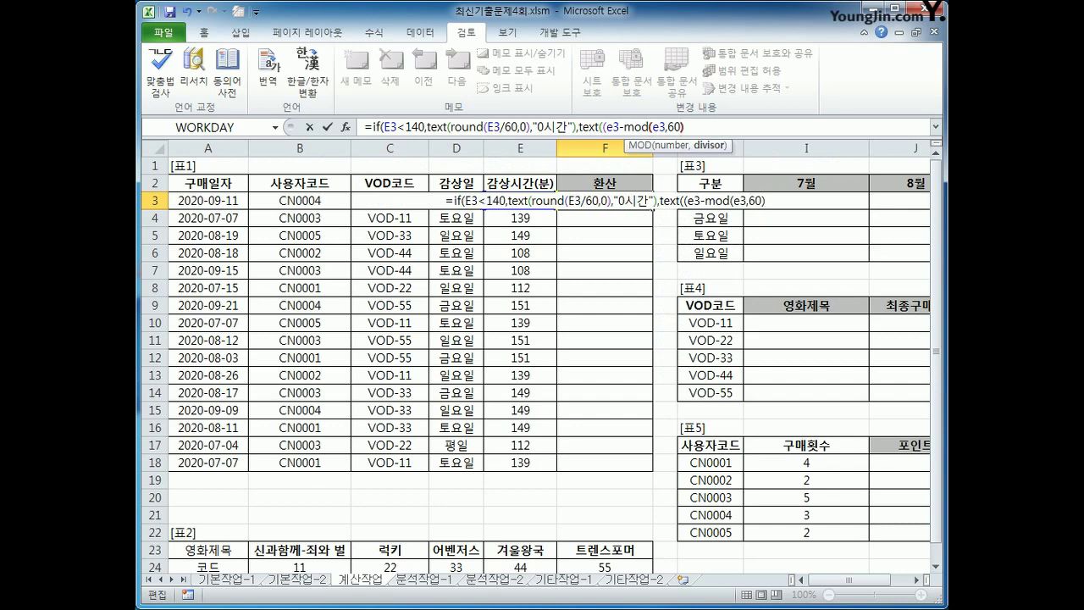
{"action": "type", "text": ")"}
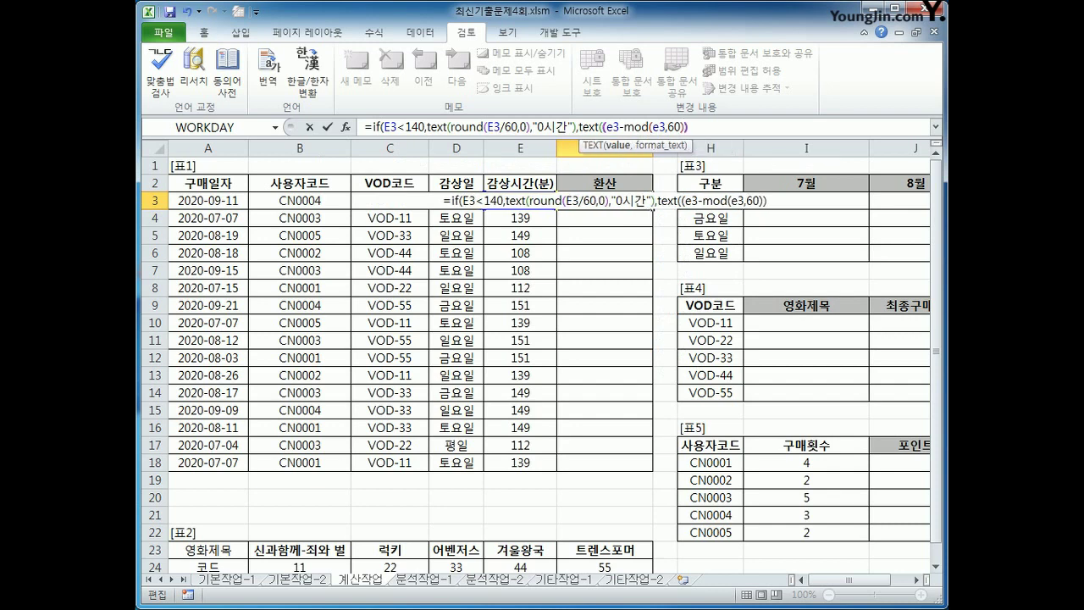
{"action": "type", "text": "/"}
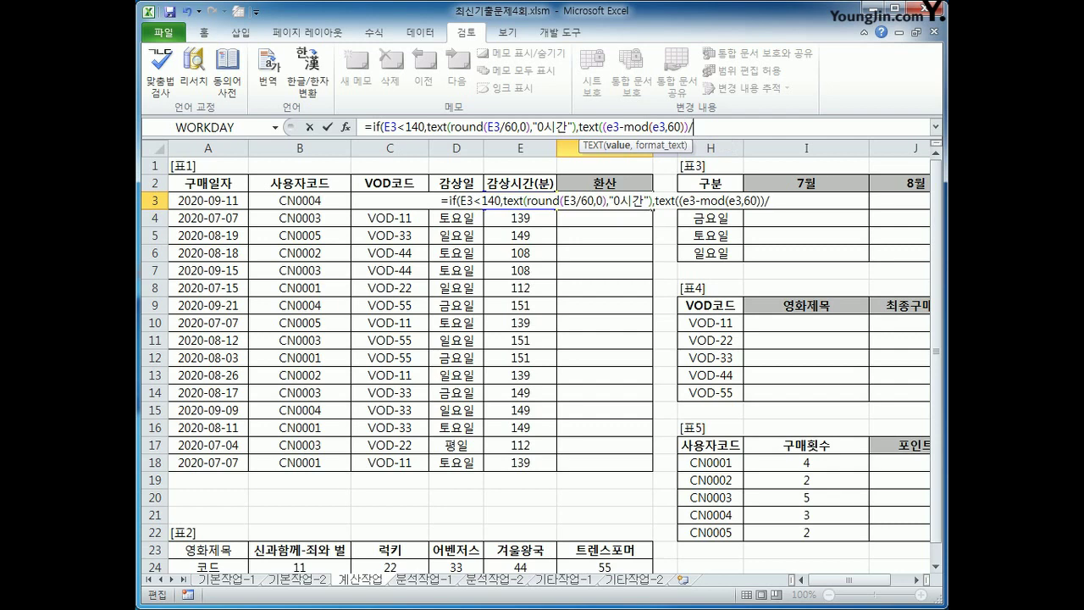
{"action": "type", "text": "60"}
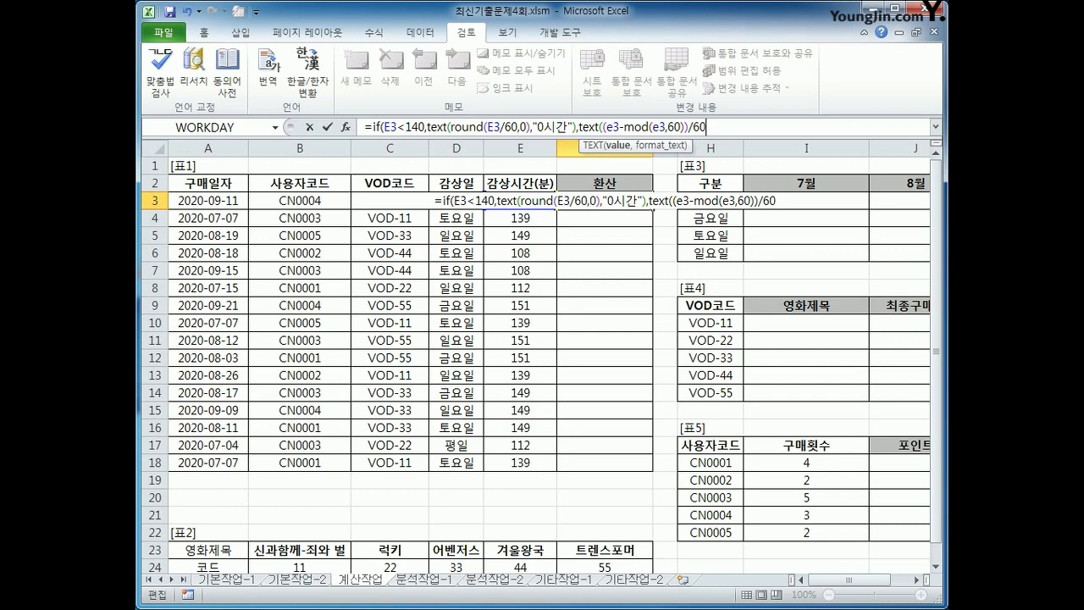
Give the false result's TEXT function in F3 the format "0시간", close it and add the & joining operator.
{"action": "type", "text": ",\"0"}
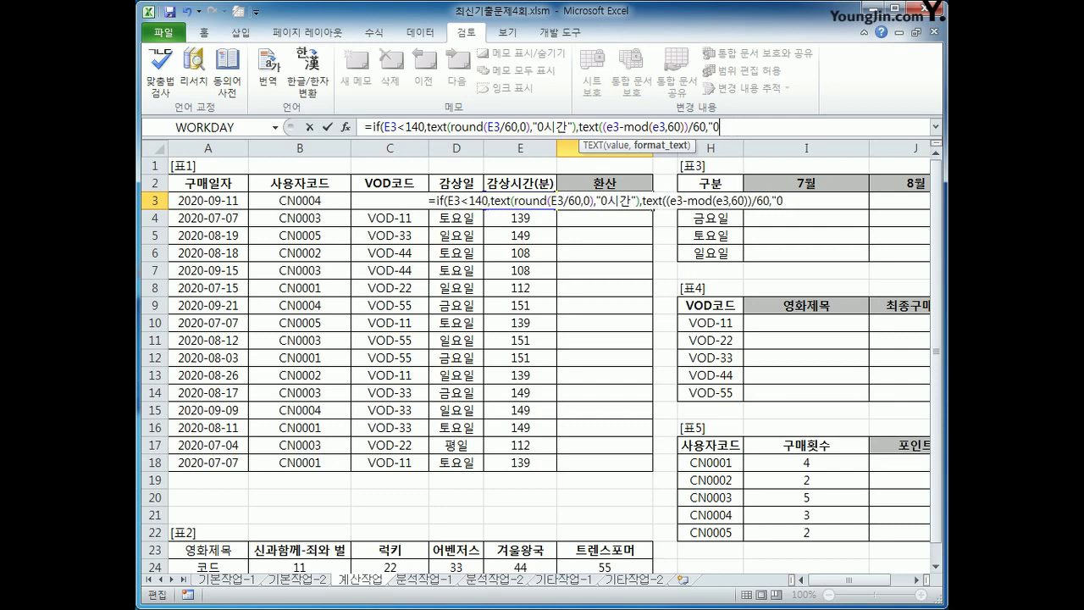
{"action": "type", "text": "시간\")"}
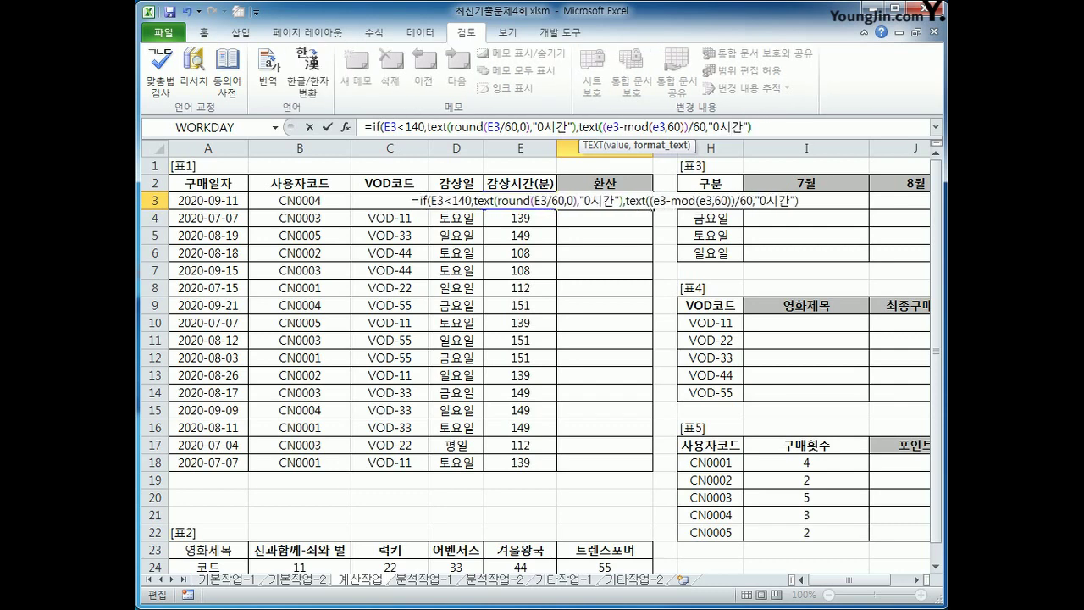
{"action": "type", "text": "&"}
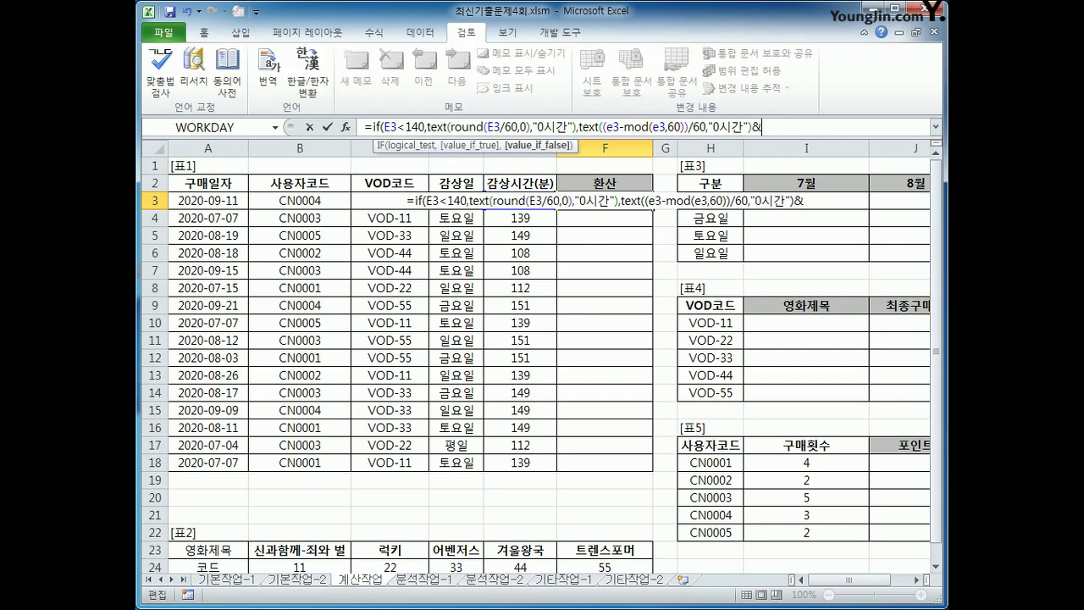
After the & in F3, append a TEXT function with mod(e3,60) as its value and "0분" as its format.
{"action": "type", "text": "text"}
{"action": "type", "text": "(m"}
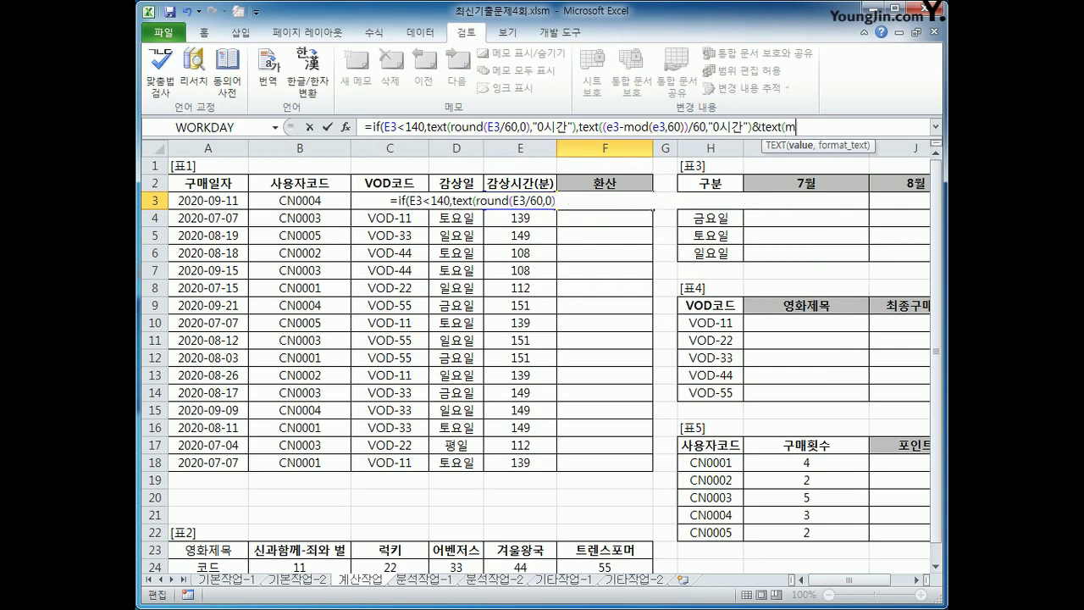
{"action": "type", "text": "od(e3,"}
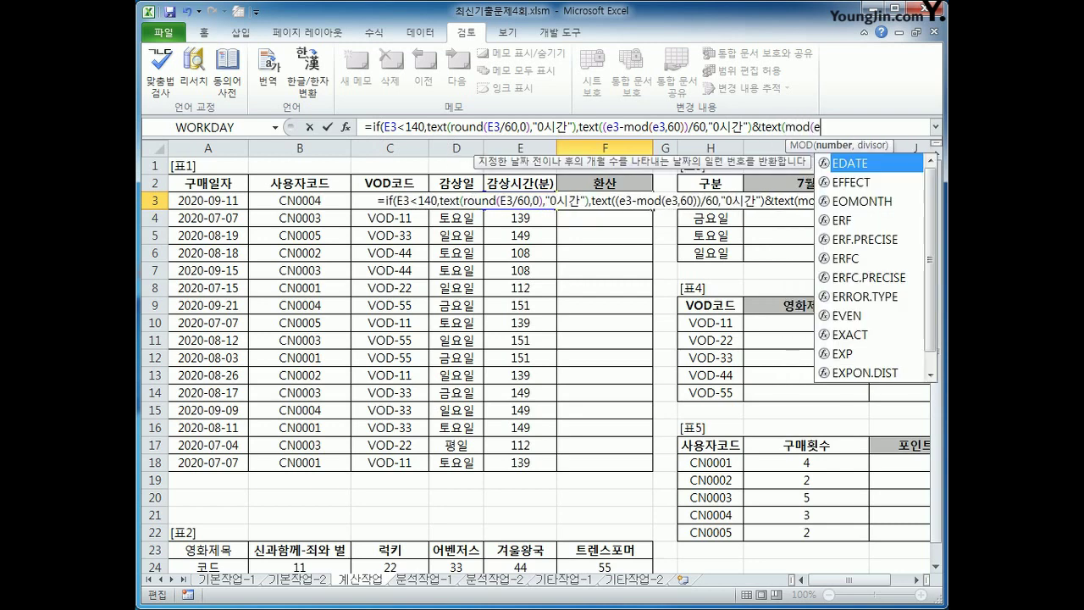
{"action": "type", "text": "60)"}
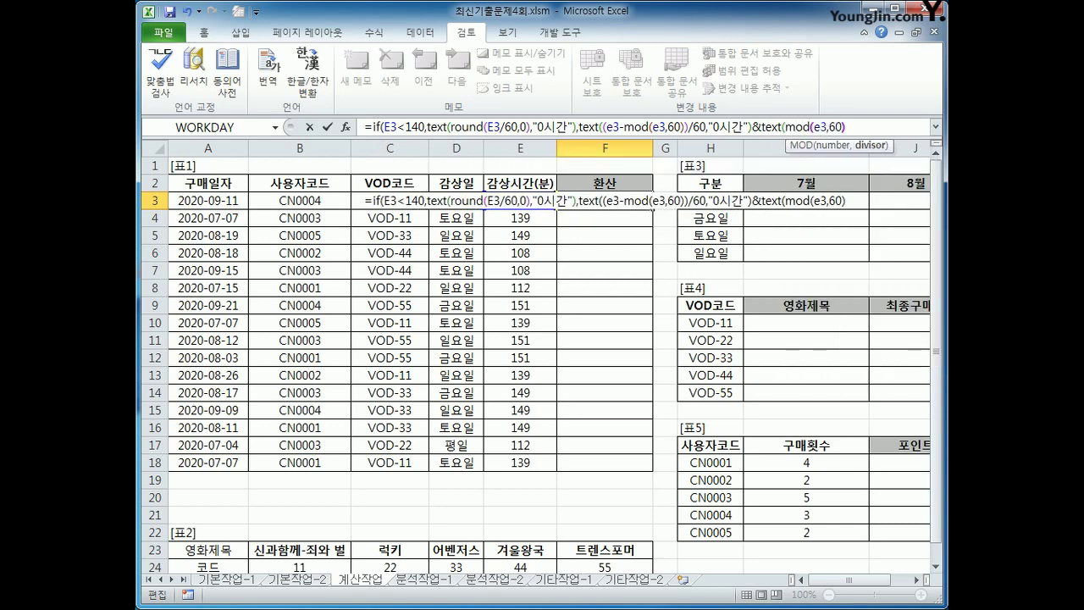
{"action": "type", "text": ",\""}
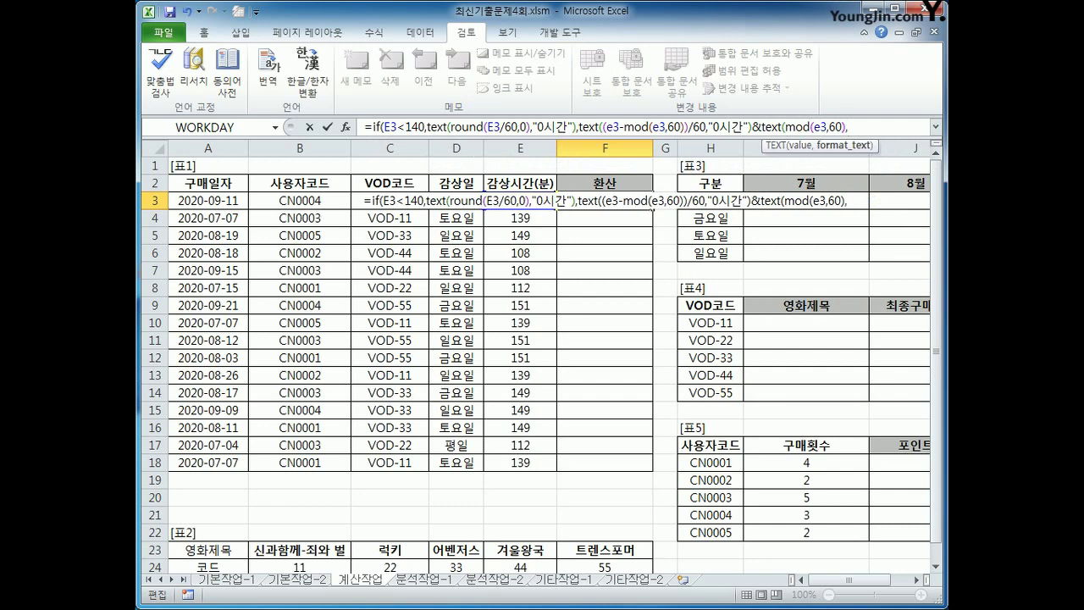
{"action": "type", "text": "0"}
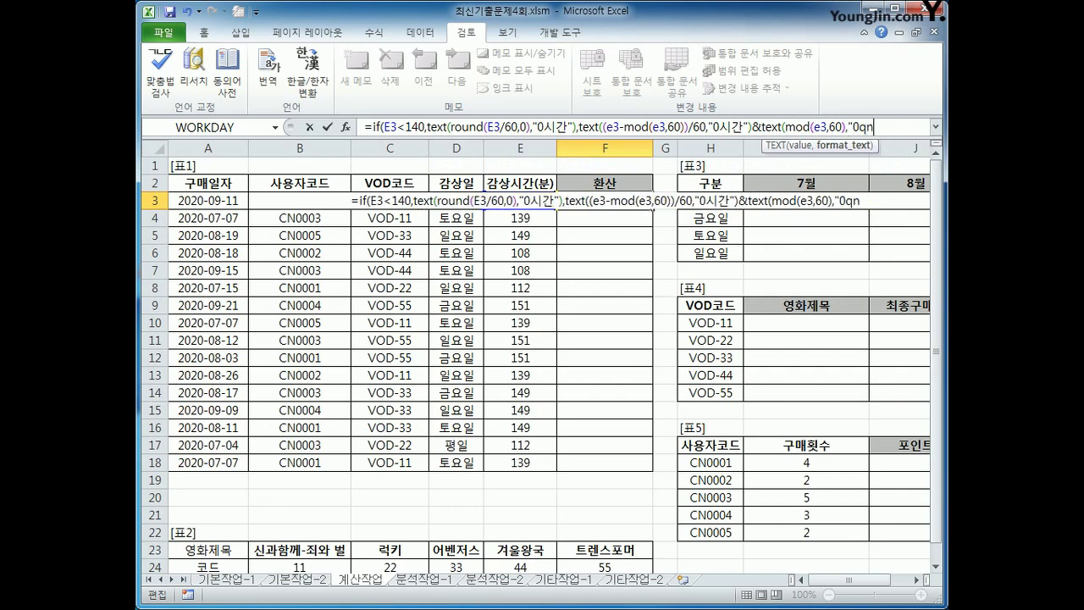
{"action": "type", "text": "분\""}
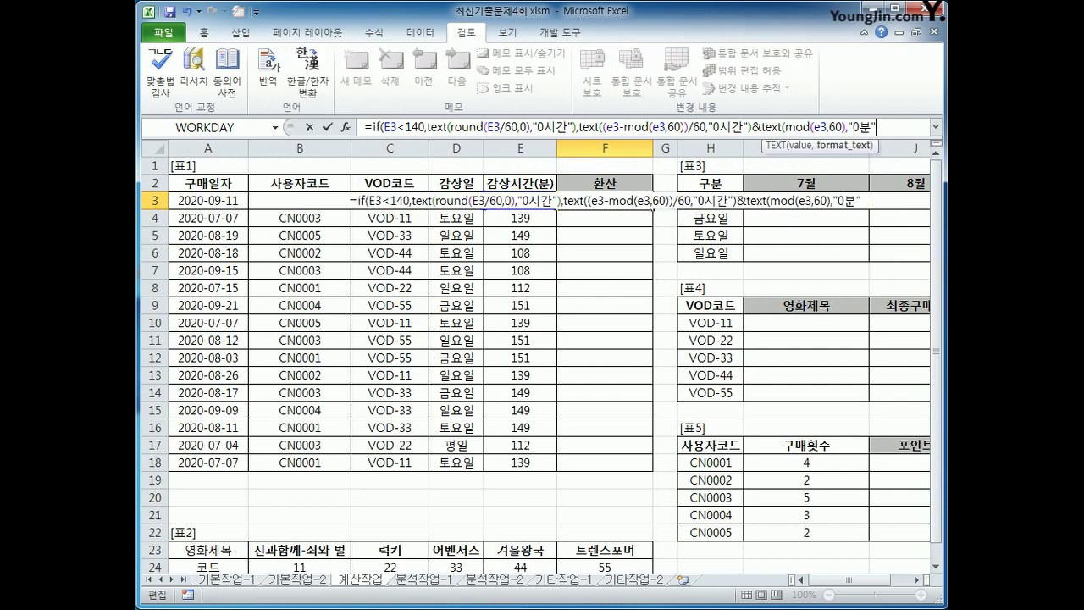
{"action": "type", "text": ")"}
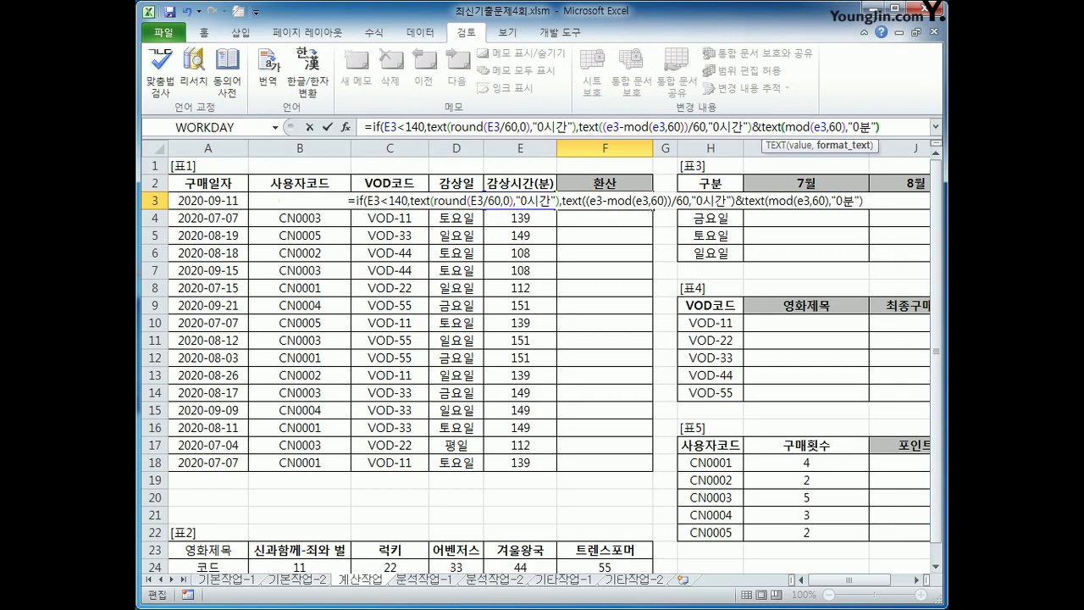
Close the IF function, enter the formula in F3 and fill it down through F18.
{"action": "type", "text": ")"}
{"action": "key", "text": "ctrl+Return"}
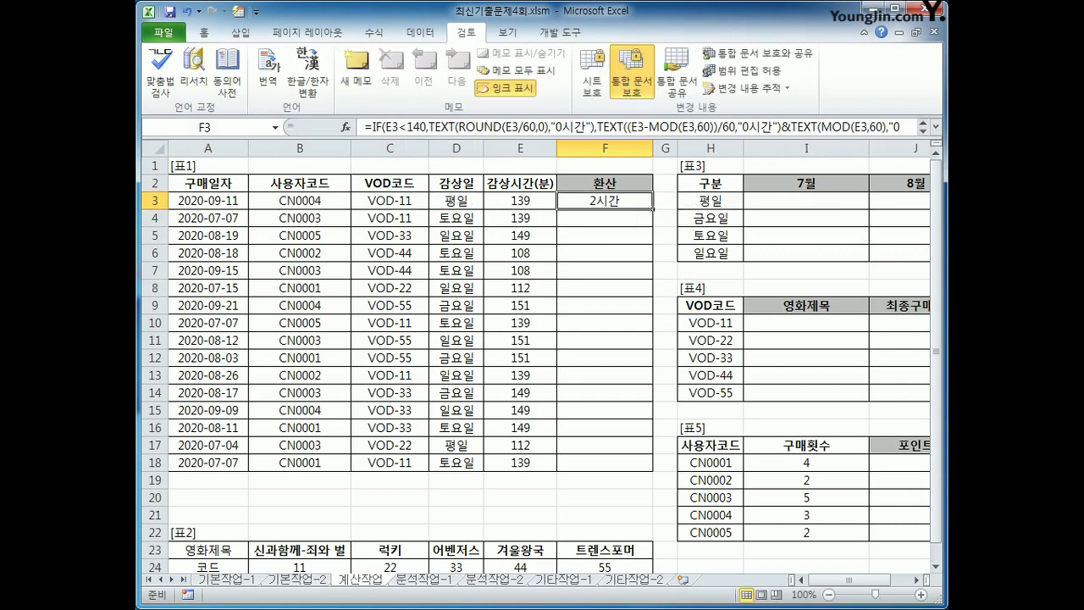
{"action": "left_click_drag", "start_coordinate": [653, 209], "coordinate": [615, 467]}
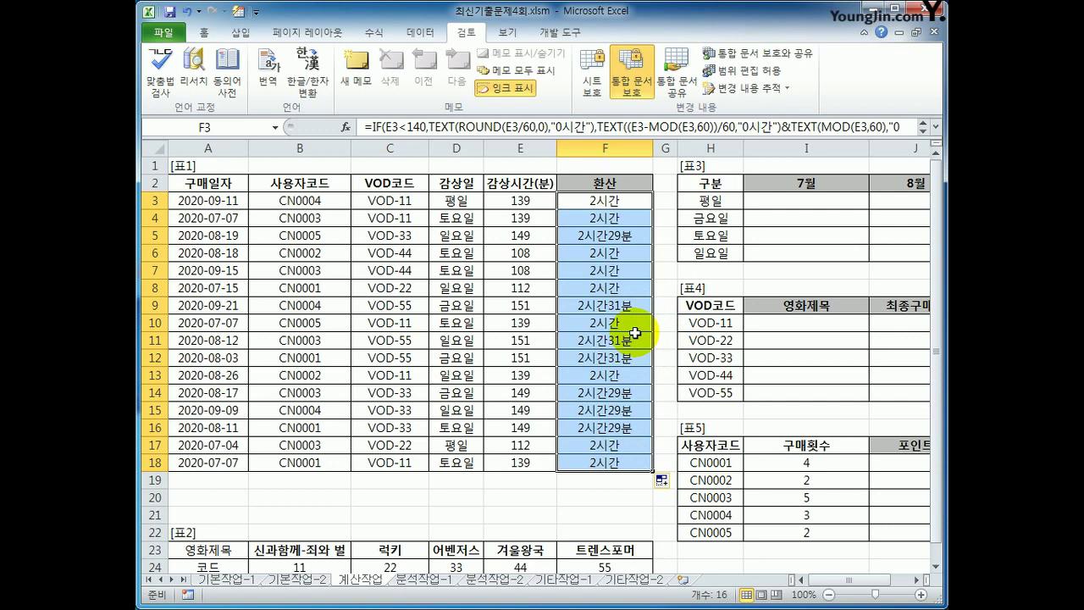
{"action": "left_click", "coordinate": [605, 238]}
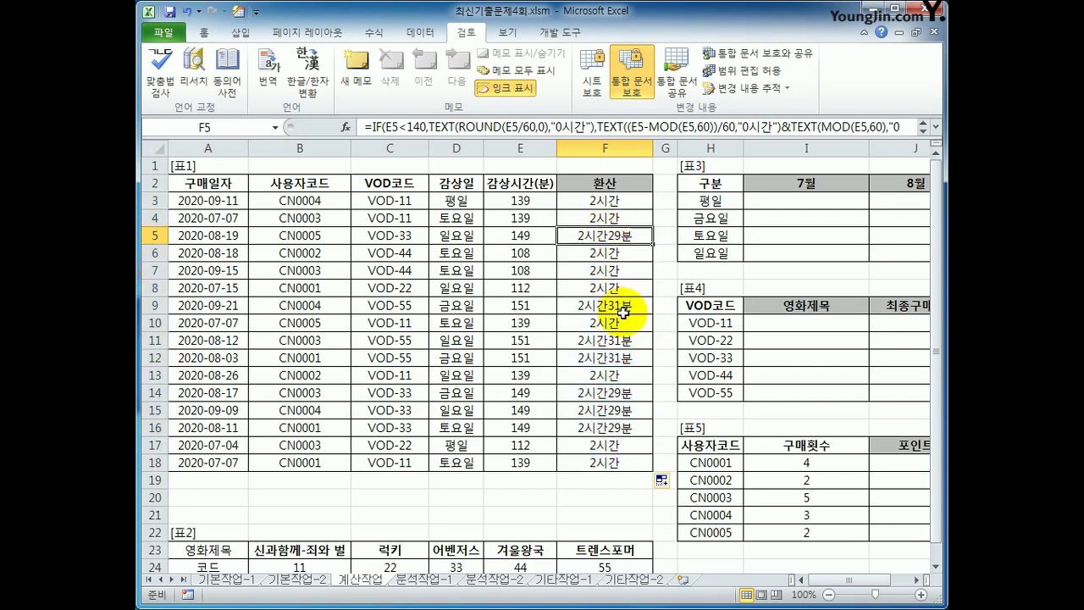
{"action": "left_click", "coordinate": [892, 127]}
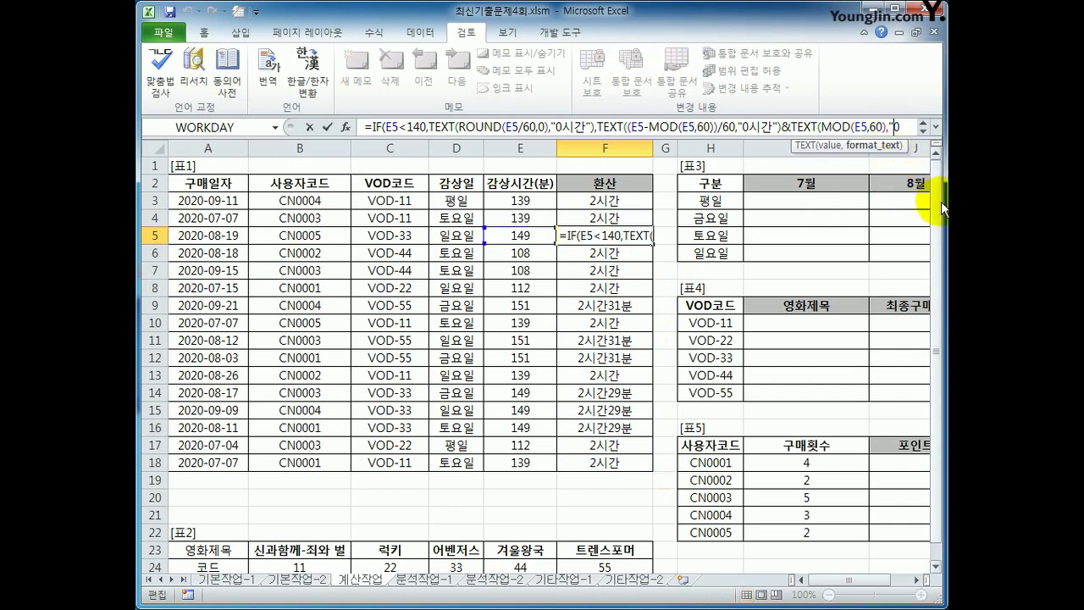
{"action": "type", "text": "분"}
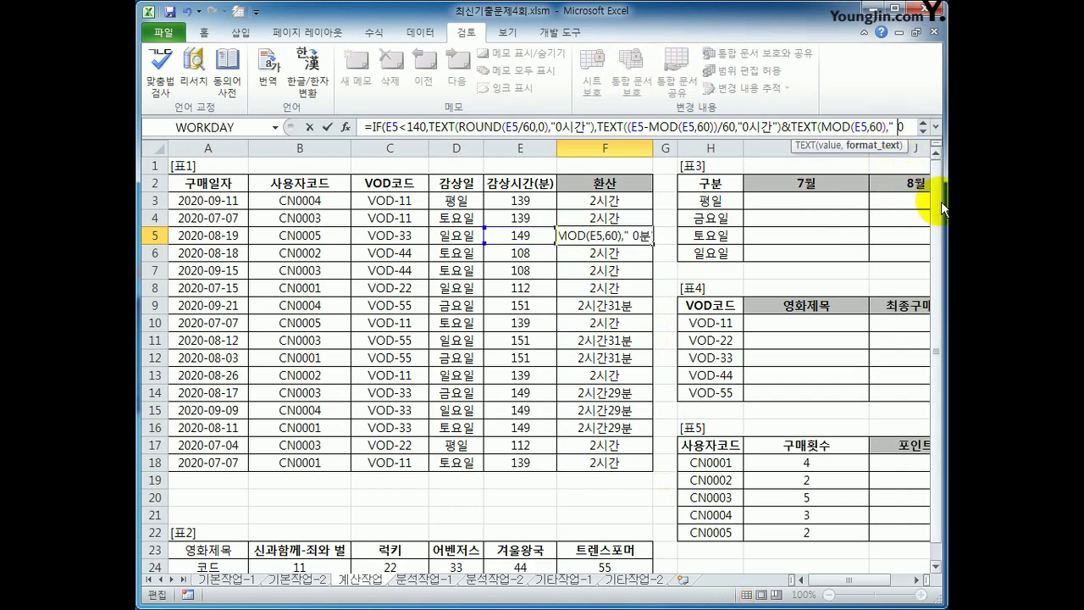
{"action": "key", "text": "ctrl+Return"}
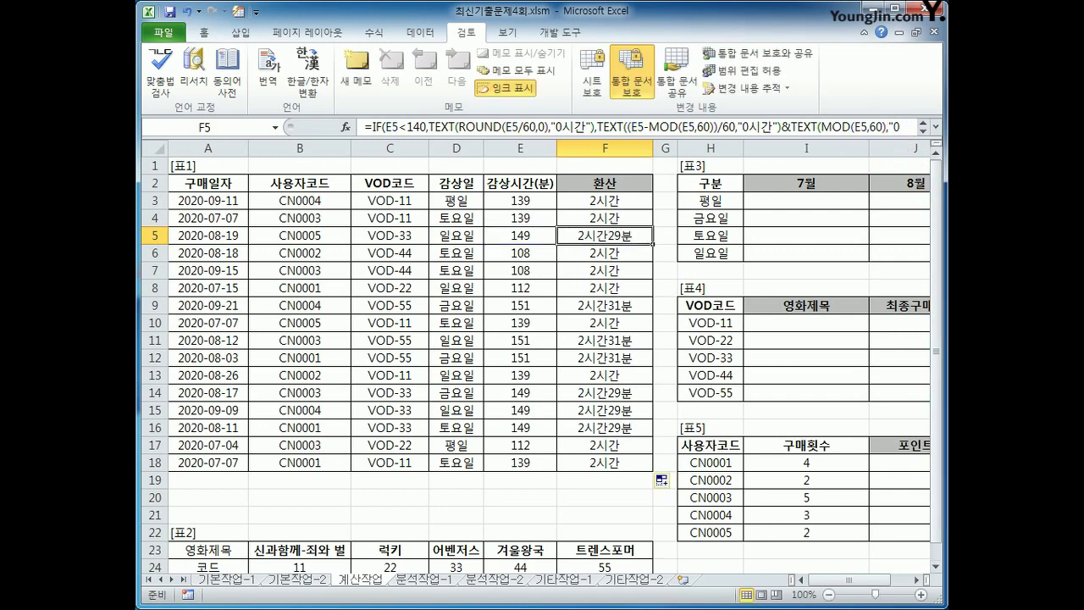
Insert a space before the 0 in the "0분" format of F3's formula and refill the 환산 column through F18.
{"action": "left_click", "coordinate": [595, 203]}
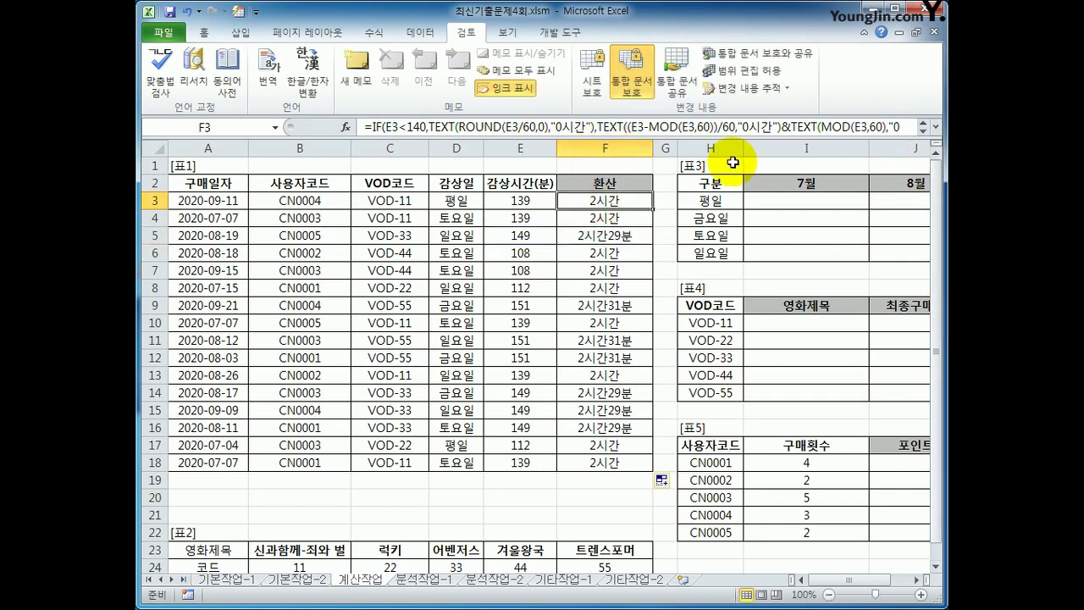
{"action": "left_click", "coordinate": [885, 131]}
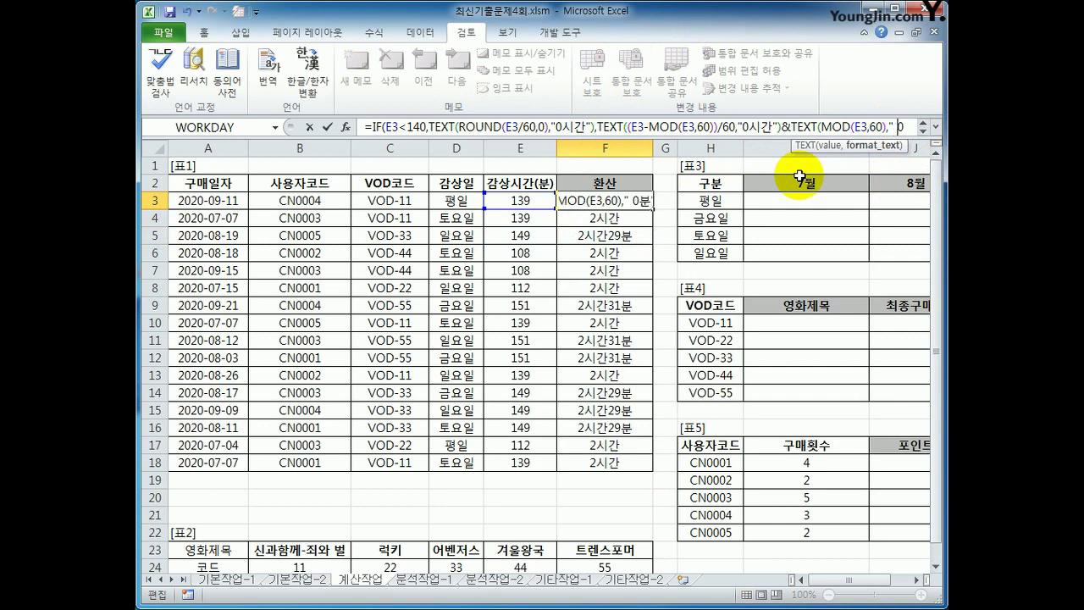
{"action": "key", "text": "ctrl+Return"}
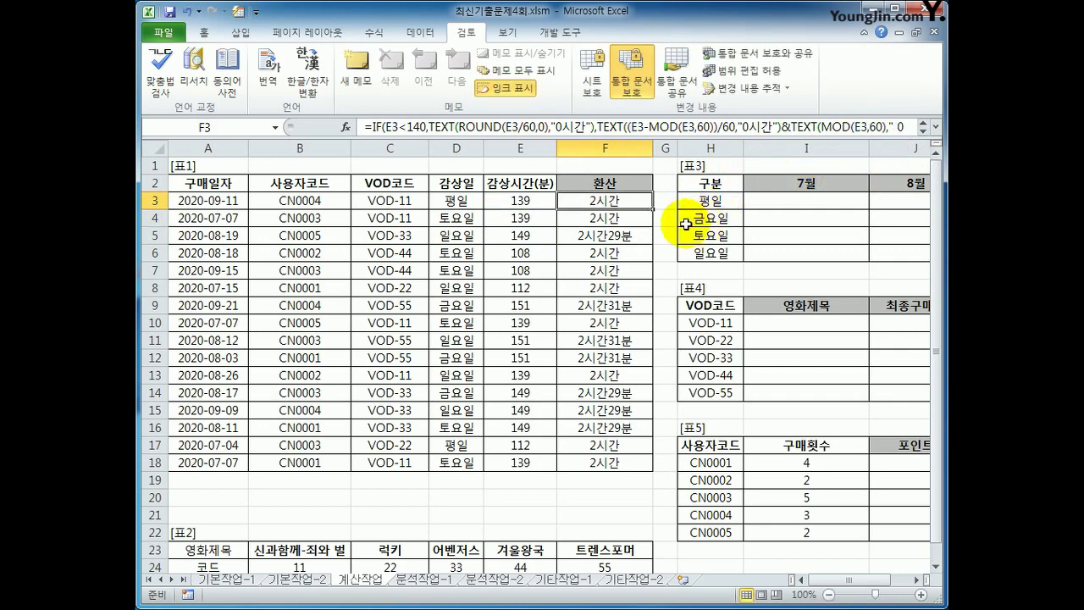
{"action": "left_click_drag", "start_coordinate": [653, 208], "coordinate": [653, 480]}
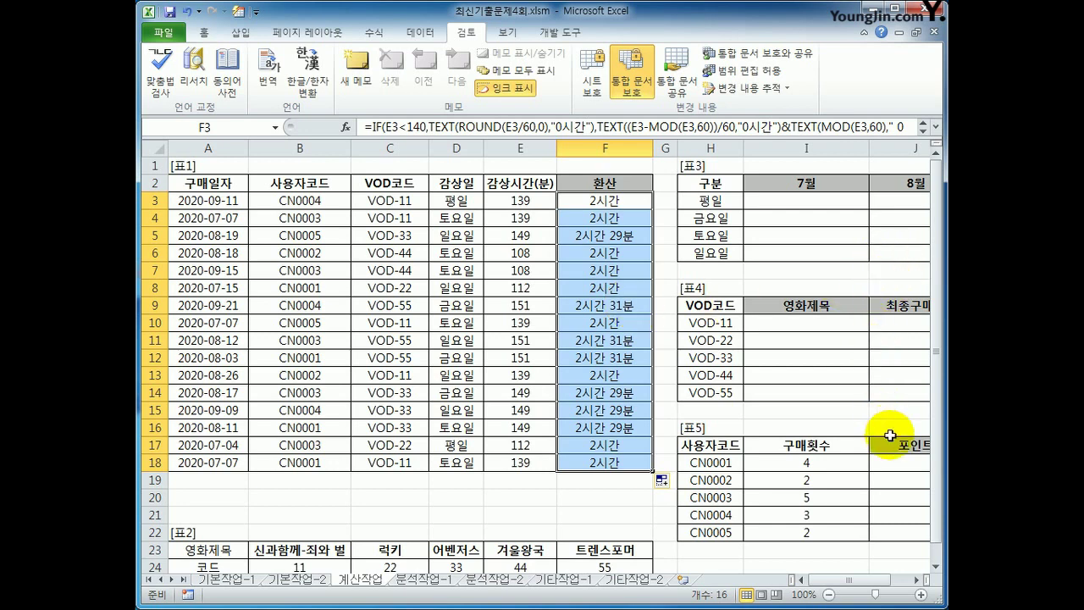
In the 평일 row of the 7월 column in 표3 (I3), start the formula =AVERAGE(if(month(.
{"action": "left_click", "coordinate": [917, 580]}
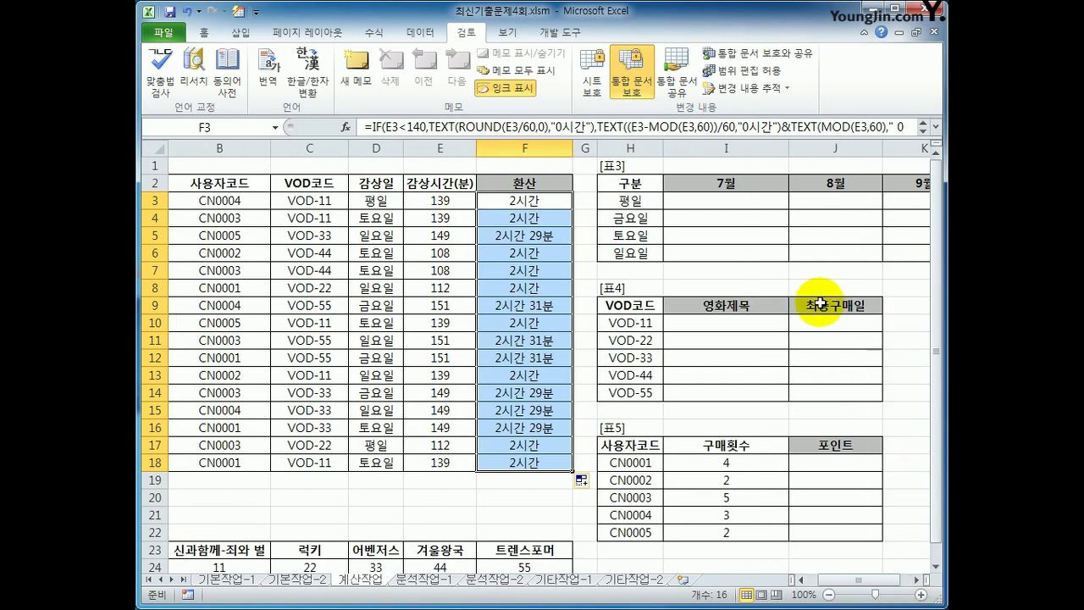
{"action": "left_click", "coordinate": [750, 201]}
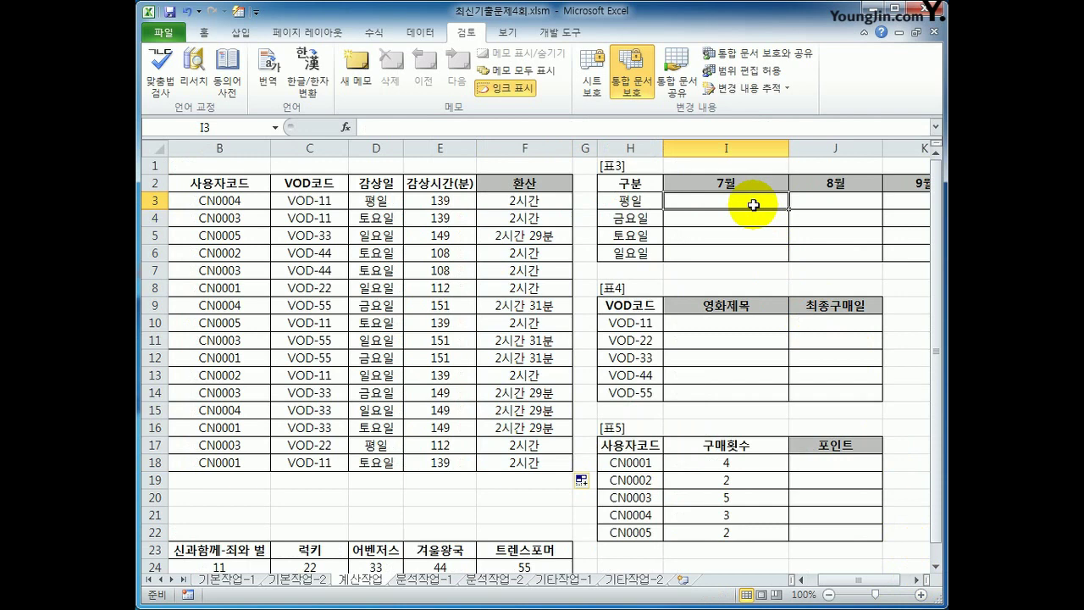
{"action": "type", "text": "="}
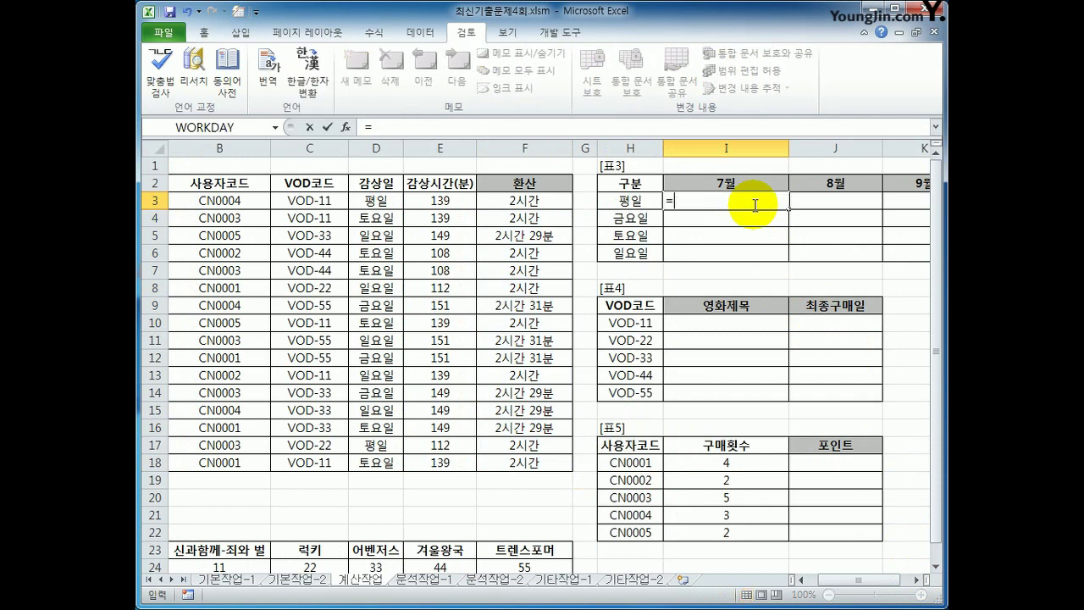
{"action": "type", "text": "av"}
{"action": "key", "text": "Down"}
{"action": "key", "text": "Tab"}
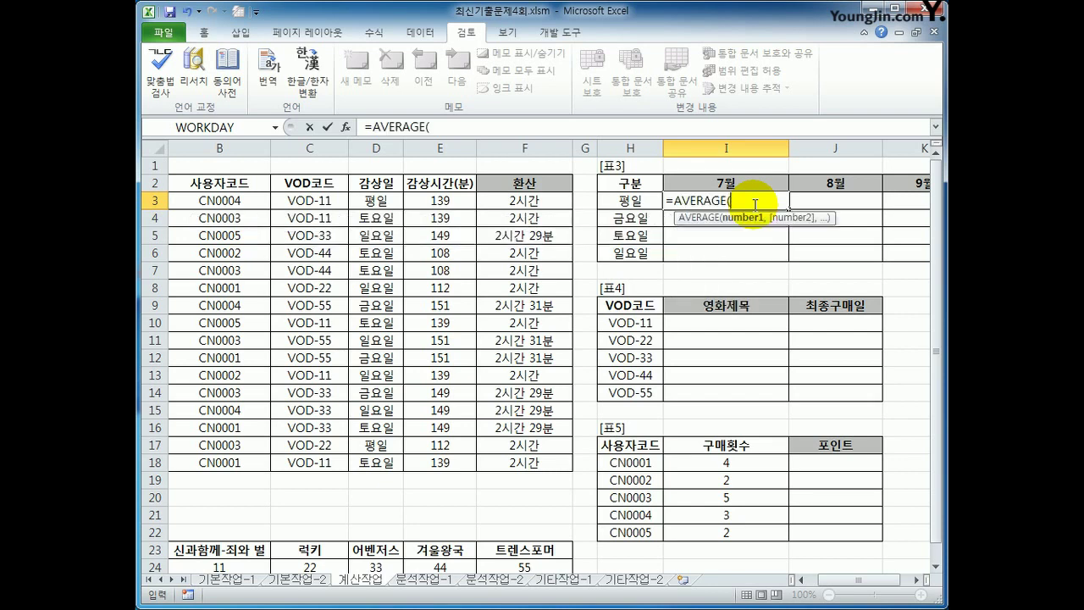
{"action": "type", "text": "if(month("}
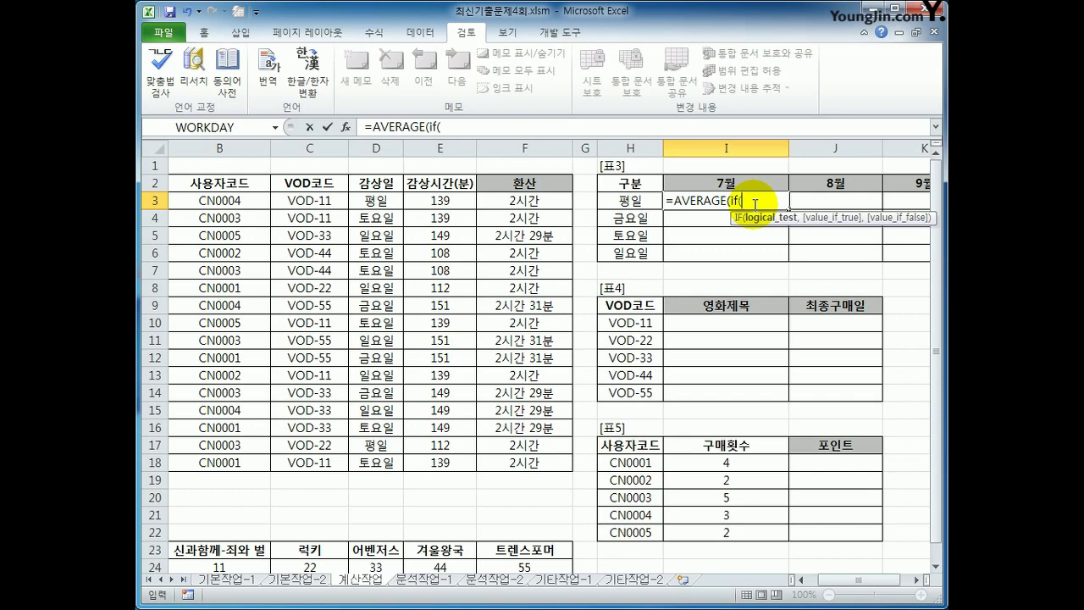
{"action": "type", "text": "m"}
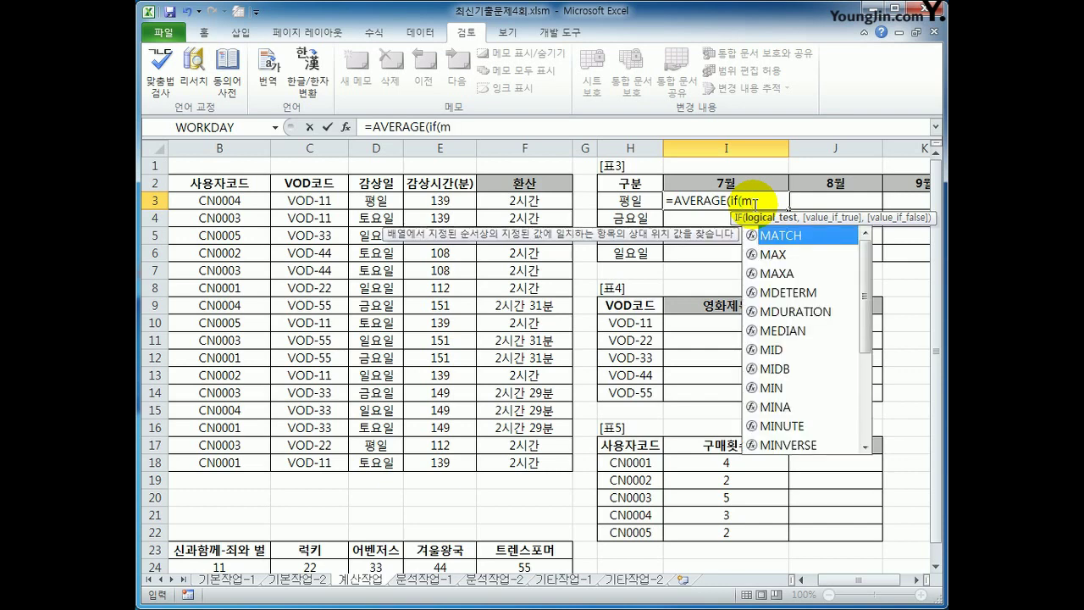
{"action": "type", "text": "onth("}
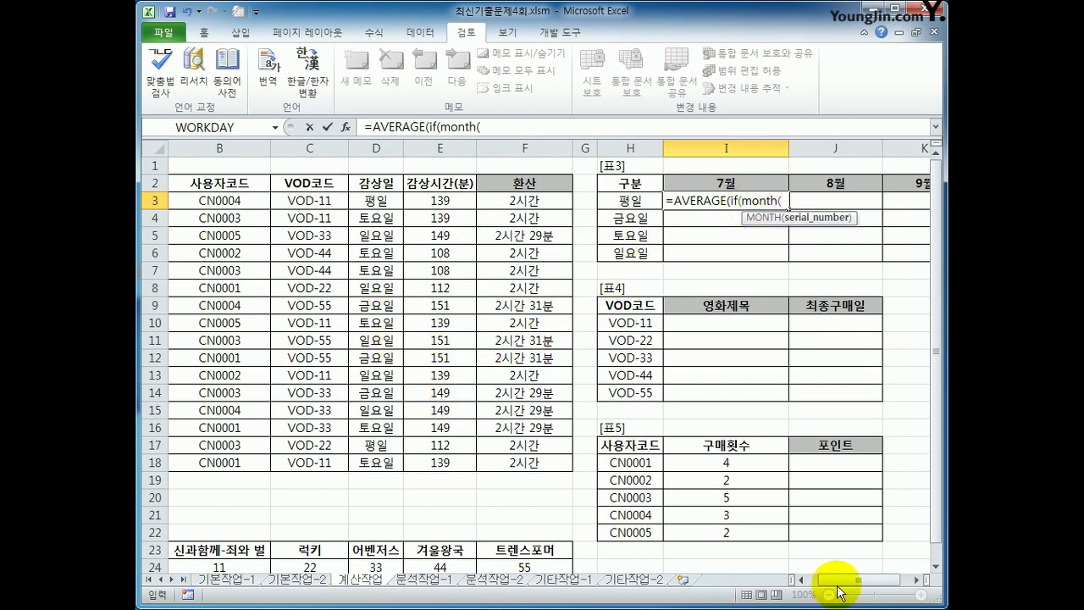
Give the MONTH function the 구매일자 dates as the absolute range $A$3:$A$18 and close it.
{"action": "left_click_drag", "start_coordinate": [839, 586], "coordinate": [833, 584]}
{"action": "left_click_drag", "start_coordinate": [208, 201], "coordinate": [205, 463]}
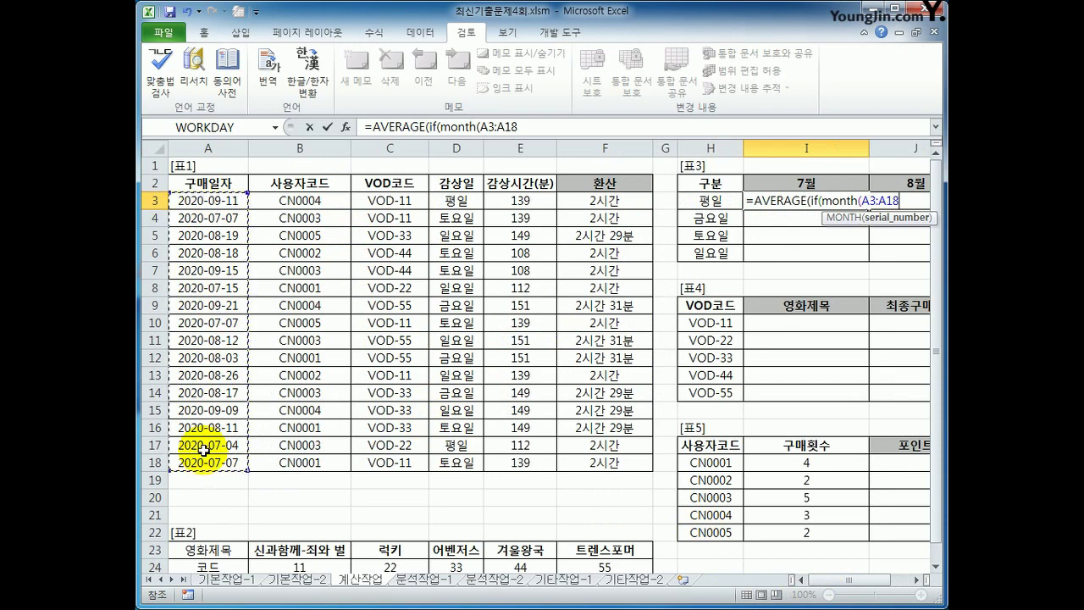
{"action": "key", "text": "F4"}
{"action": "type", "text": ")"}
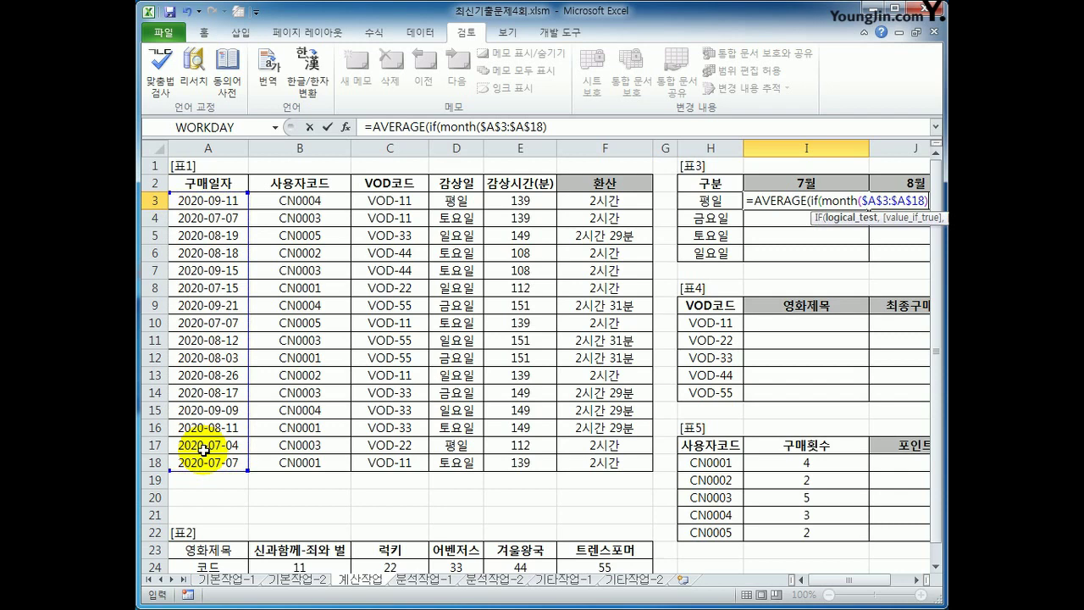
Set the MONTH result equal to the 7월 header cell, with only its row fixed as I$2.
{"action": "type", "text": "="}
{"action": "key", "text": "Up"}
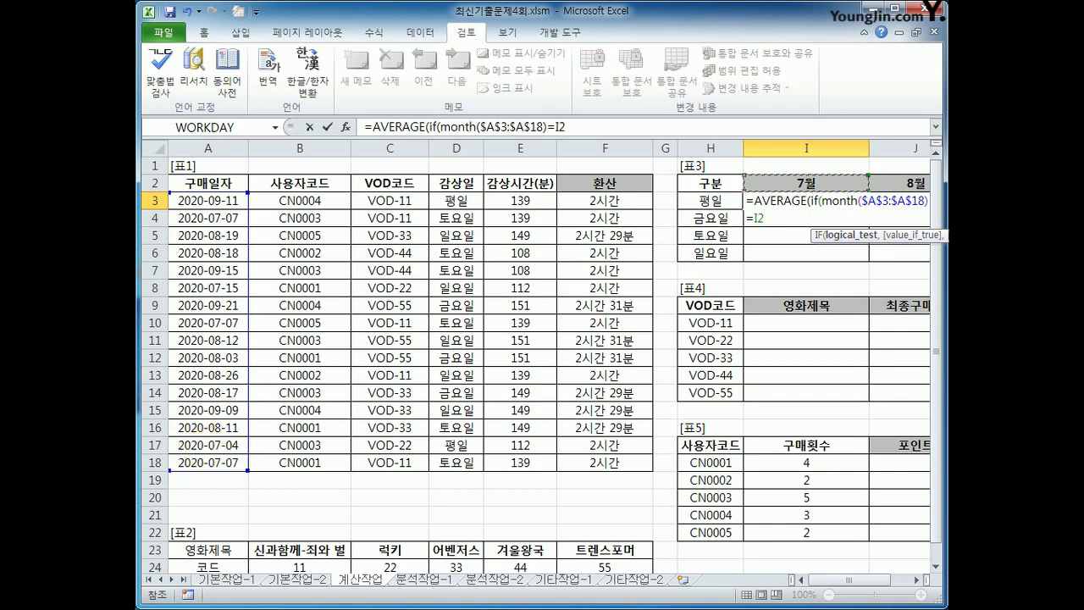
{"action": "left_click", "coordinate": [915, 579]}
{"action": "left_click", "coordinate": [915, 579]}
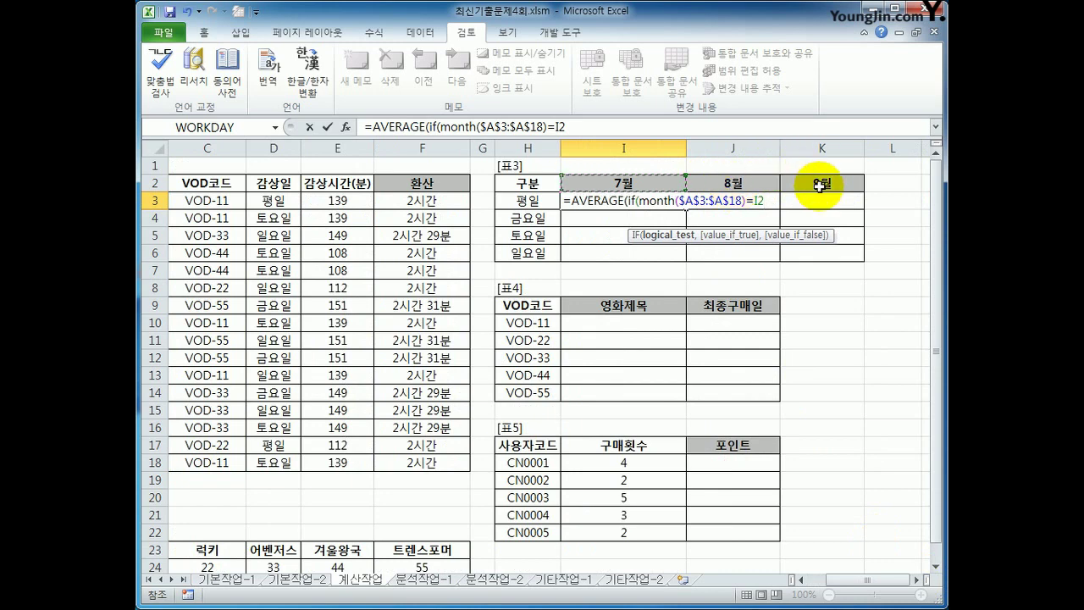
{"action": "key", "text": "F4"}
{"action": "key", "text": "F4"}
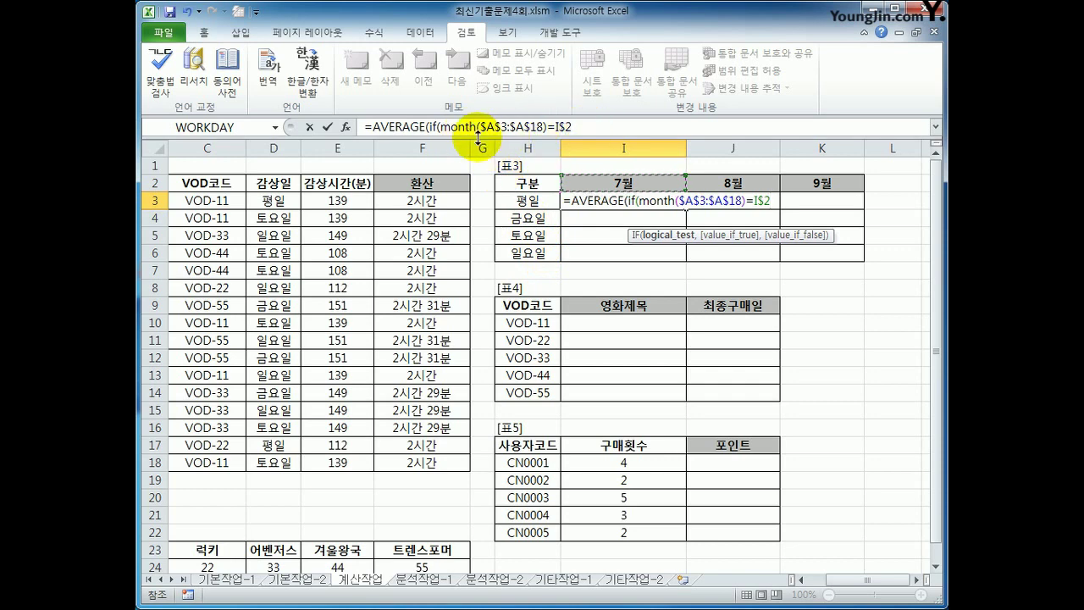
Enclose the condition month($A$3:$A$18)=I$2 in its own parentheses inside the IF function.
{"action": "left_click", "coordinate": [435, 127]}
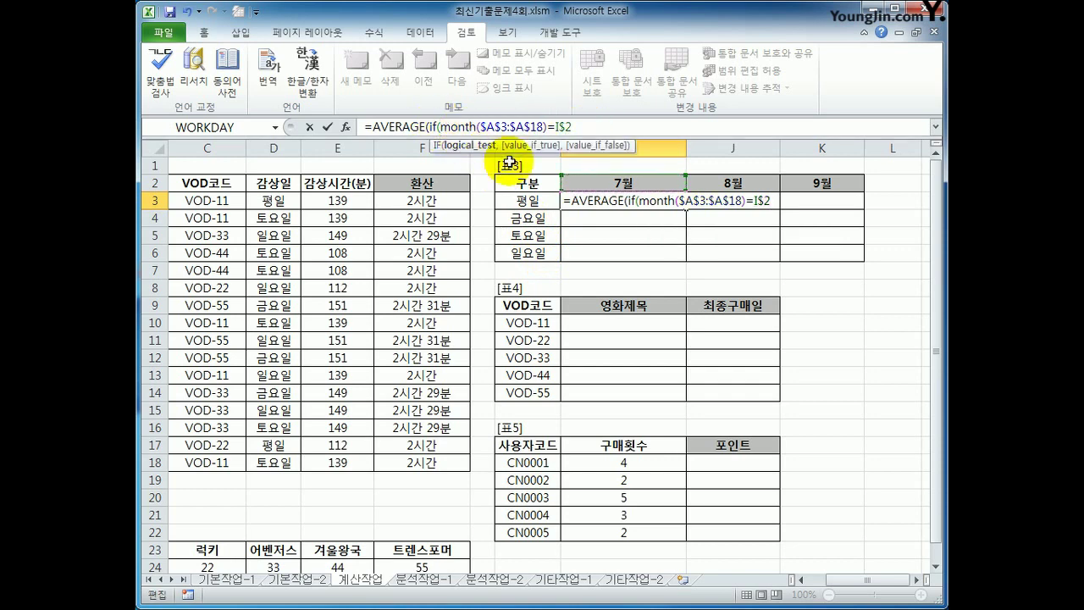
{"action": "type", "text": "("}
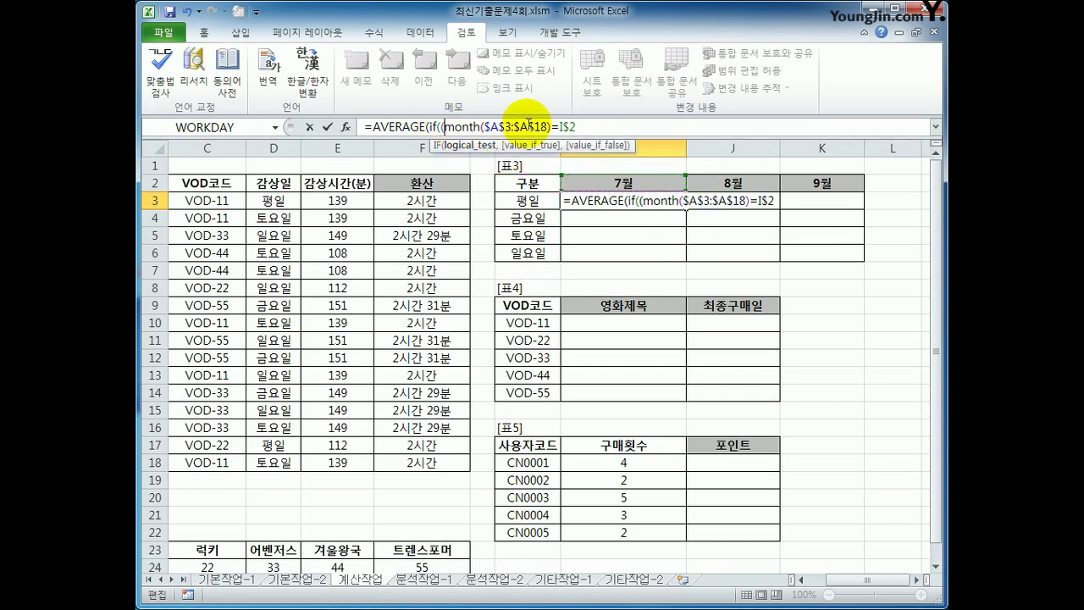
{"action": "type", "text": ")"}
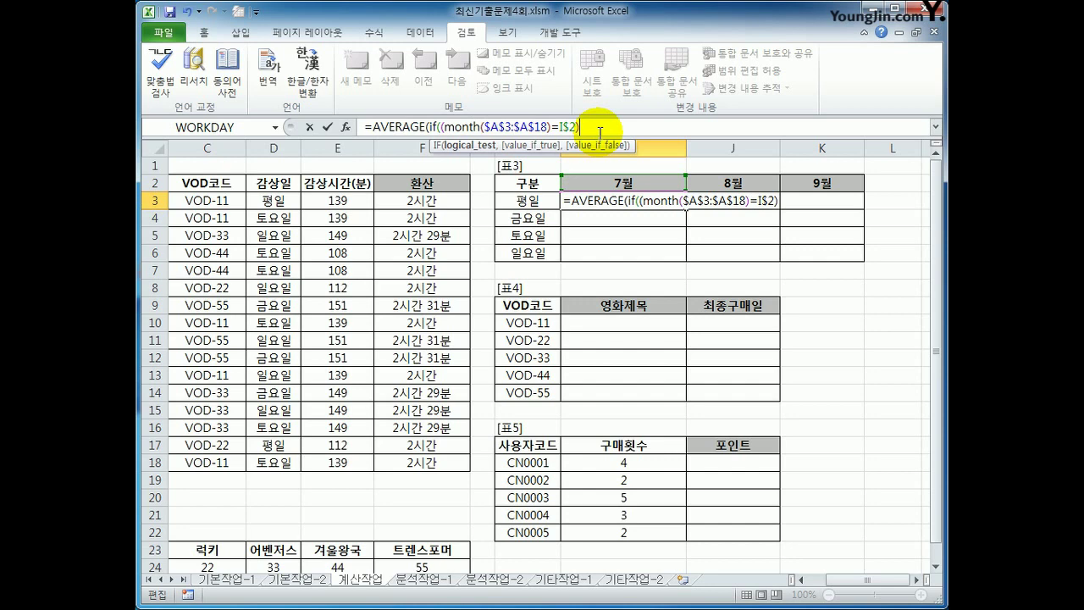
Multiply the month condition by a 감상일 condition comparing $D$3:$D$18 with the 평일 label, fixing only its column as $H3.
{"action": "type", "text": "*("}
{"action": "left_click_drag", "start_coordinate": [273, 202], "coordinate": [271, 461]}
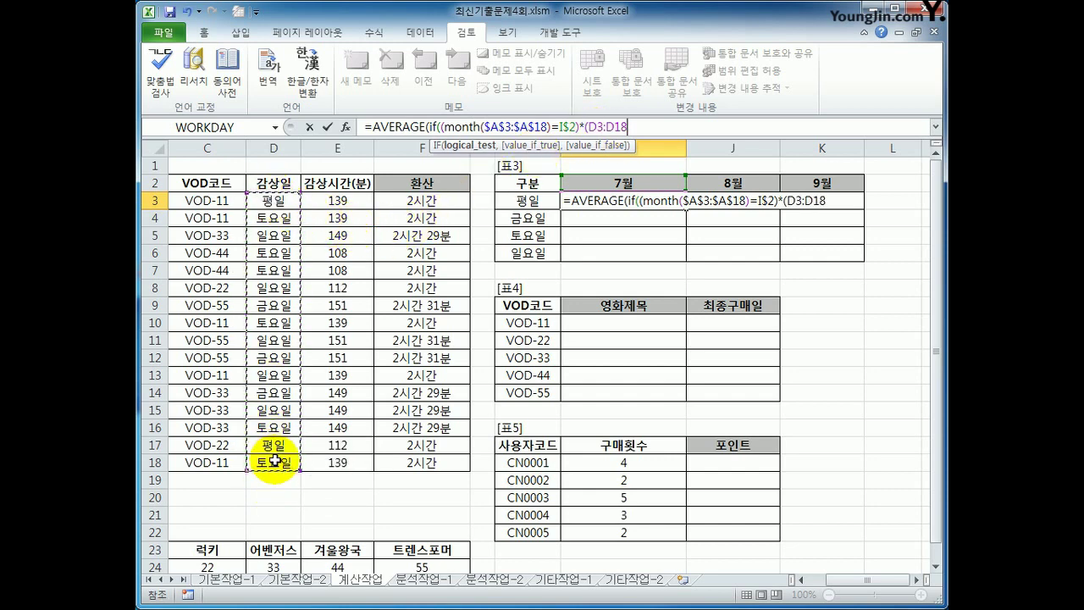
{"action": "key", "text": "F4"}
{"action": "type", "text": "="}
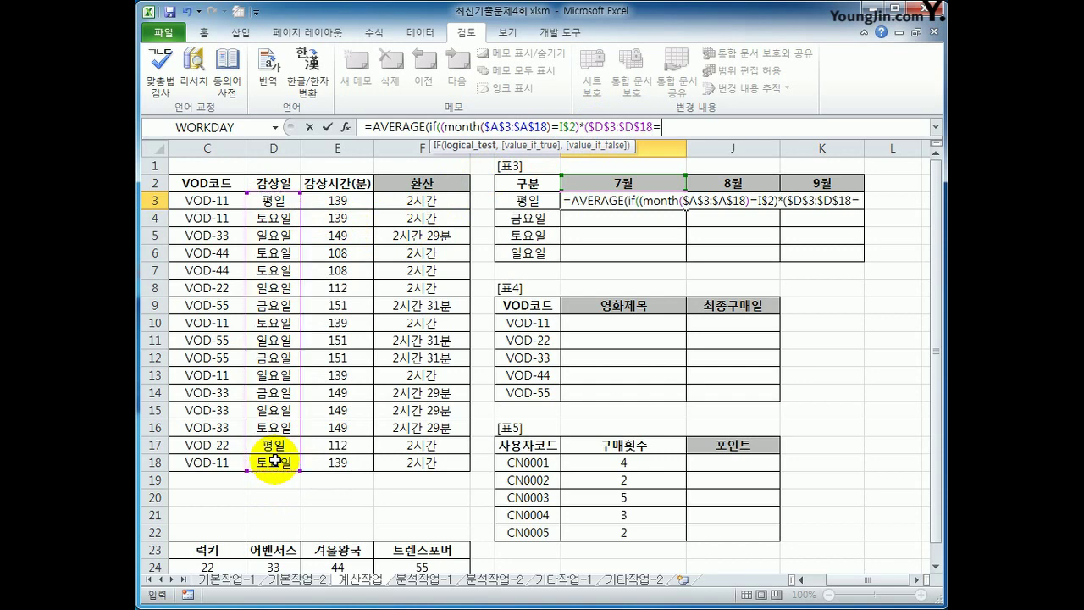
{"action": "left_click", "coordinate": [519, 201]}
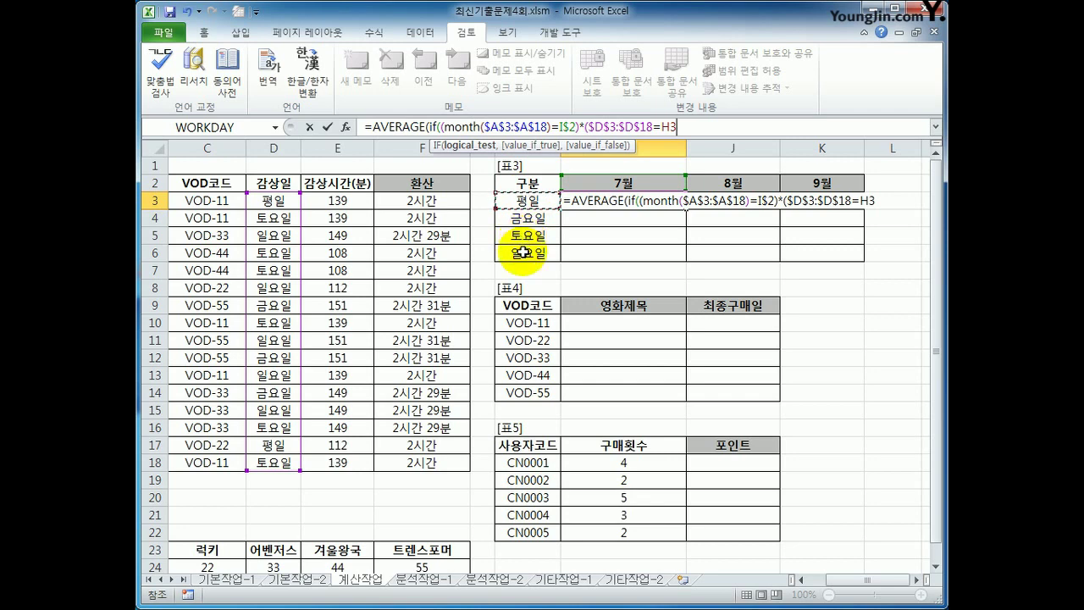
{"action": "key", "text": "F4"}
{"action": "key", "text": "F4"}
{"action": "key", "text": "F4"}
{"action": "type", "text": ")"}
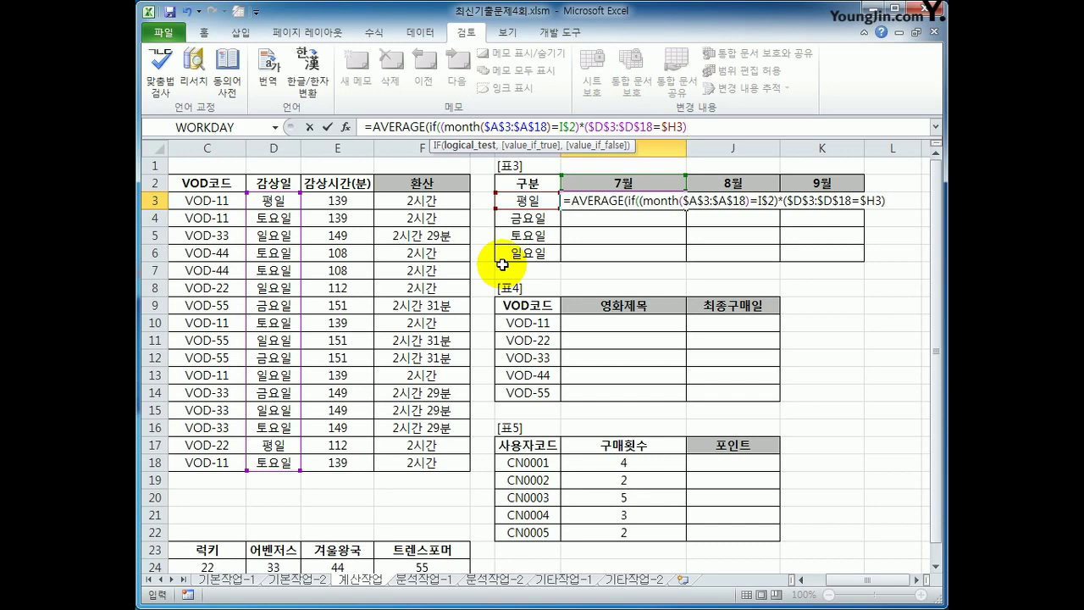
Return the 감상시간(분) range $E$3:$E$18 when the conditions are true, close the IF and AVERAGE functions, and enter it as an array formula.
{"action": "type", "text": ","}
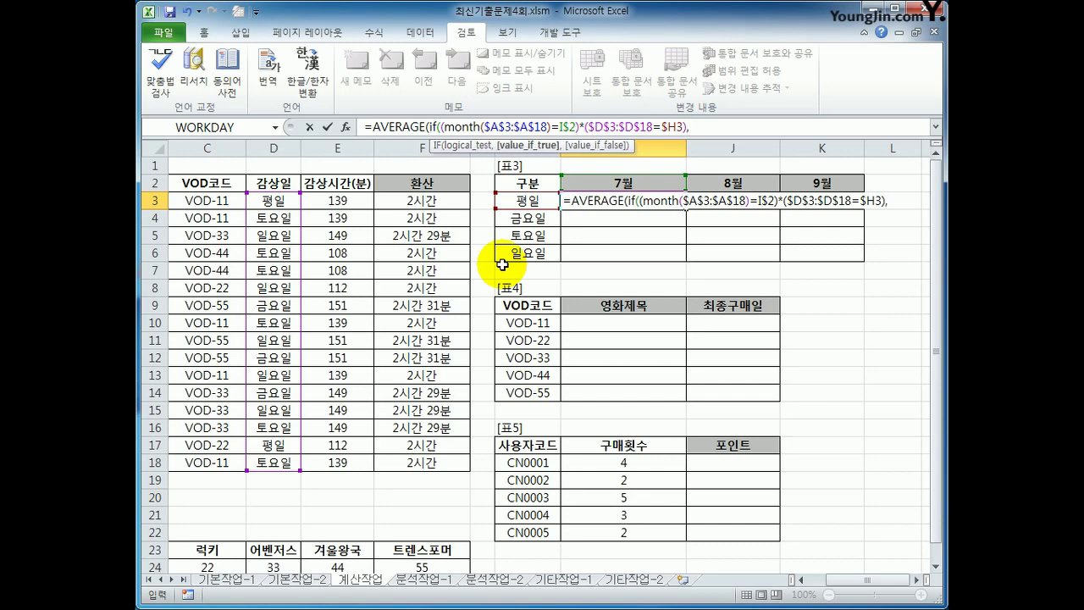
{"action": "left_click_drag", "start_coordinate": [343, 204], "coordinate": [347, 474]}
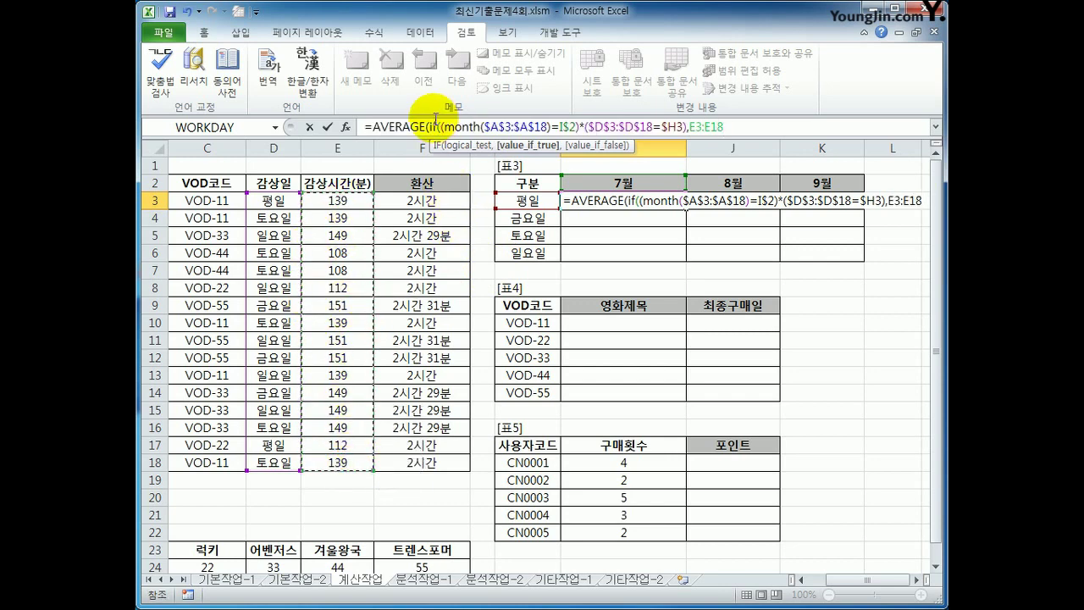
{"action": "left_click_drag", "start_coordinate": [445, 127], "coordinate": [726, 127]}
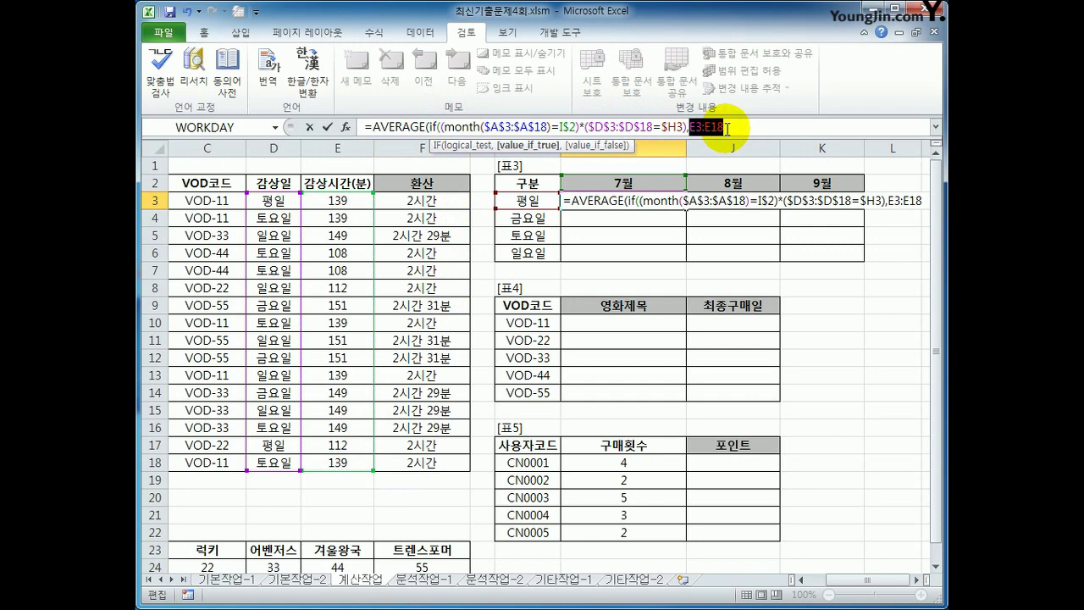
{"action": "key", "text": "F4"}
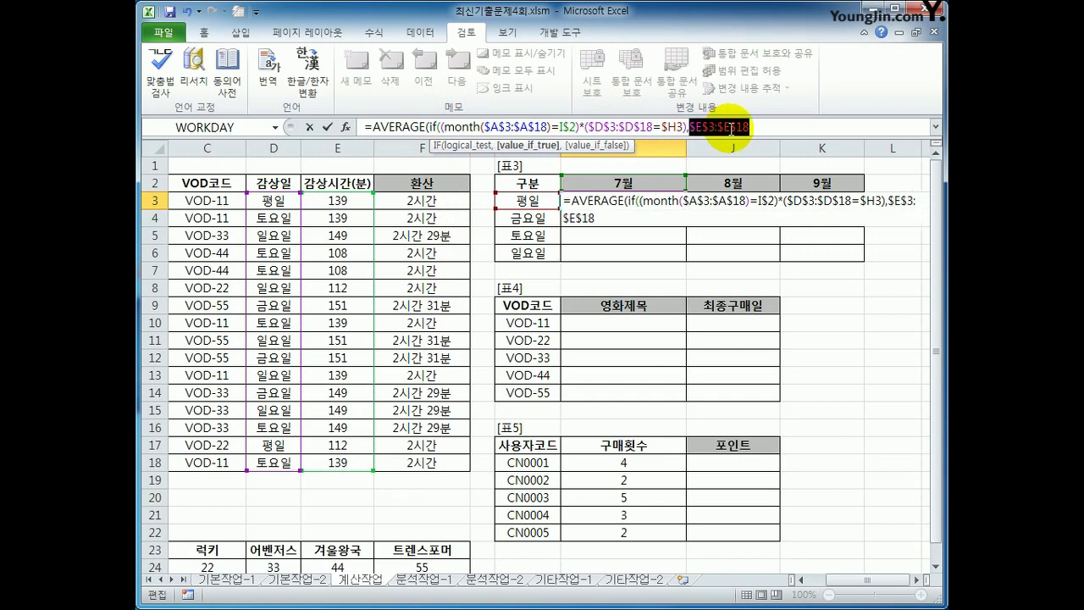
{"action": "left_click", "coordinate": [765, 127]}
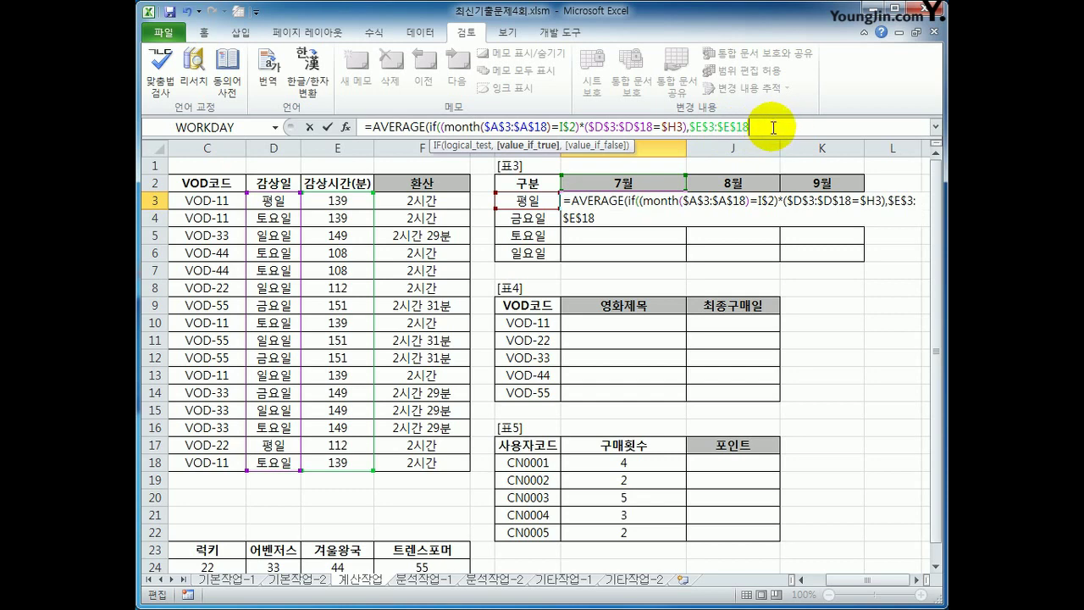
{"action": "type", "text": ")"}
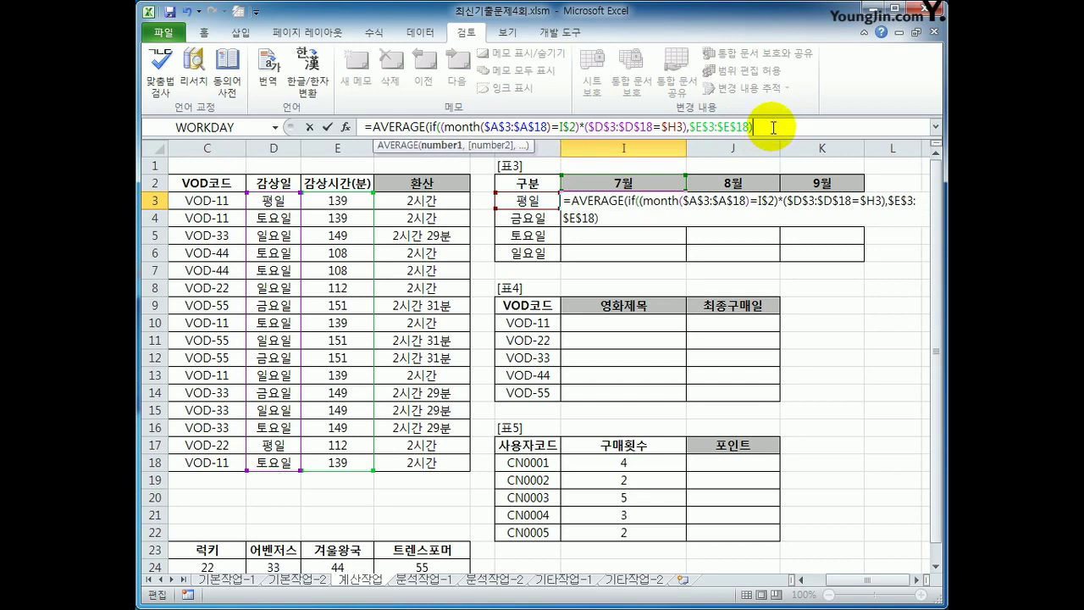
{"action": "type", "text": ")"}
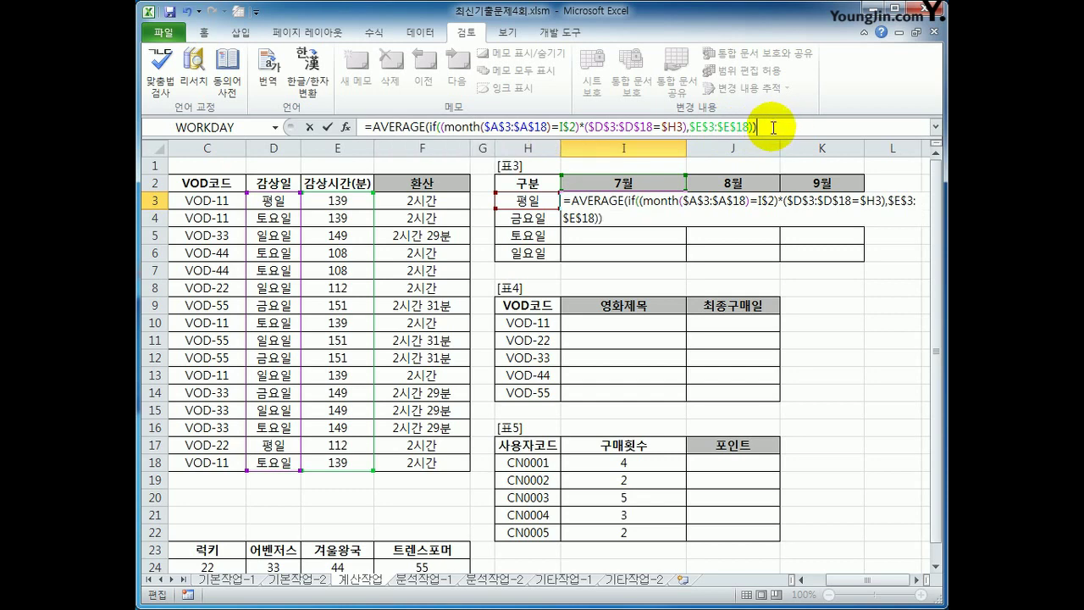
{"action": "key", "text": "ctrl+shift+Return"}
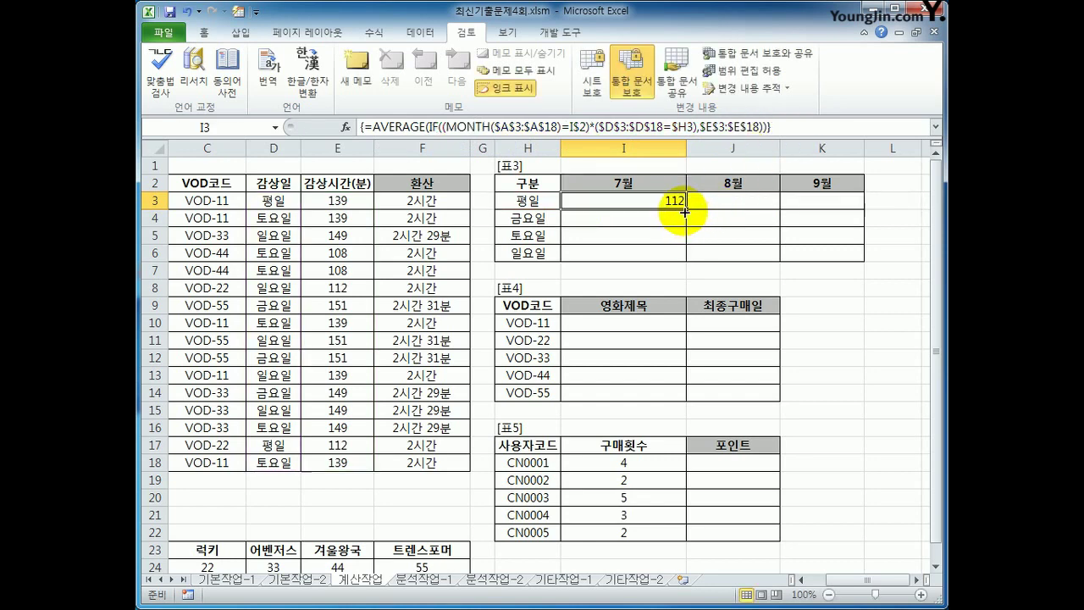
Fill the AVERAGE array formula from I3 across 표3 to K6 and check the 7월 results.
{"action": "left_click_drag", "start_coordinate": [686, 209], "coordinate": [689, 269]}
{"action": "left_click_drag", "start_coordinate": [688, 269], "coordinate": [842, 258]}
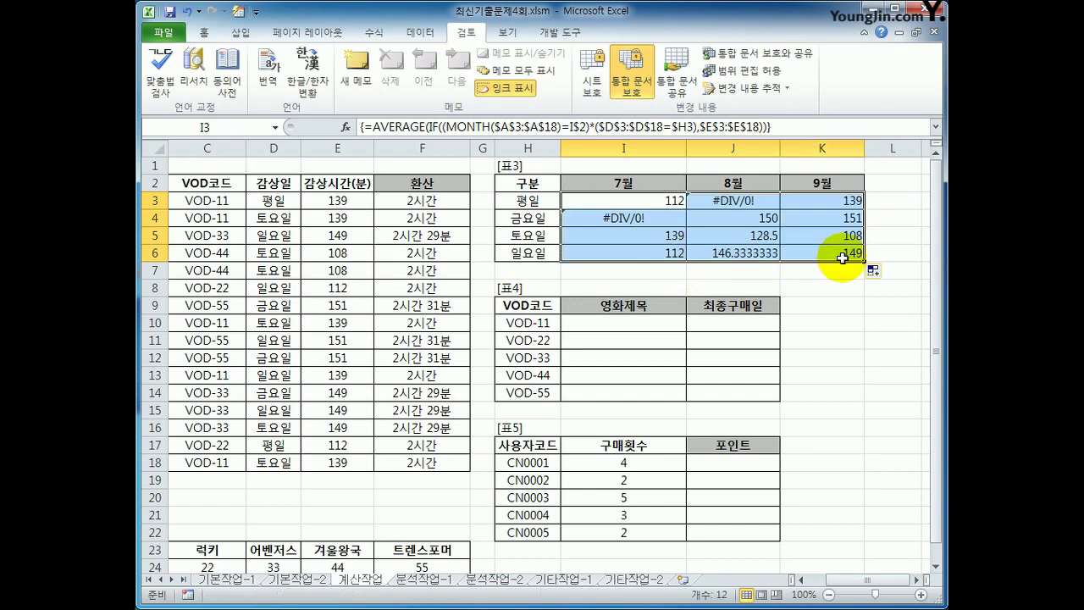
{"action": "left_click", "coordinate": [664, 200]}
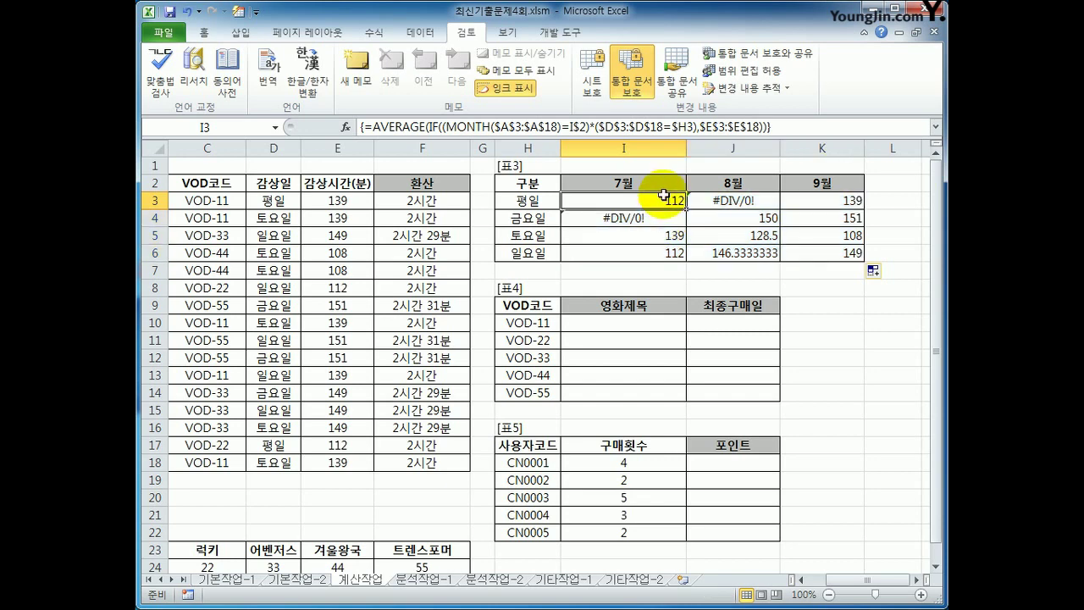
{"action": "left_click", "coordinate": [636, 217]}
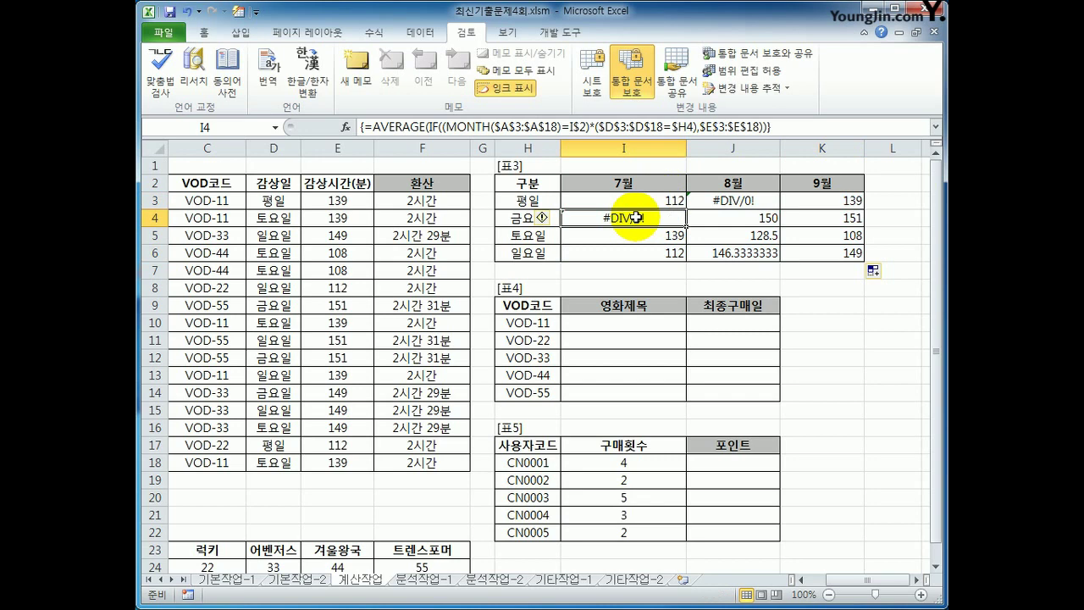
Wrap the array formula in I3 in IFERROR with "" as the error value, and fill it across I3:K6.
{"action": "left_click", "coordinate": [638, 200]}
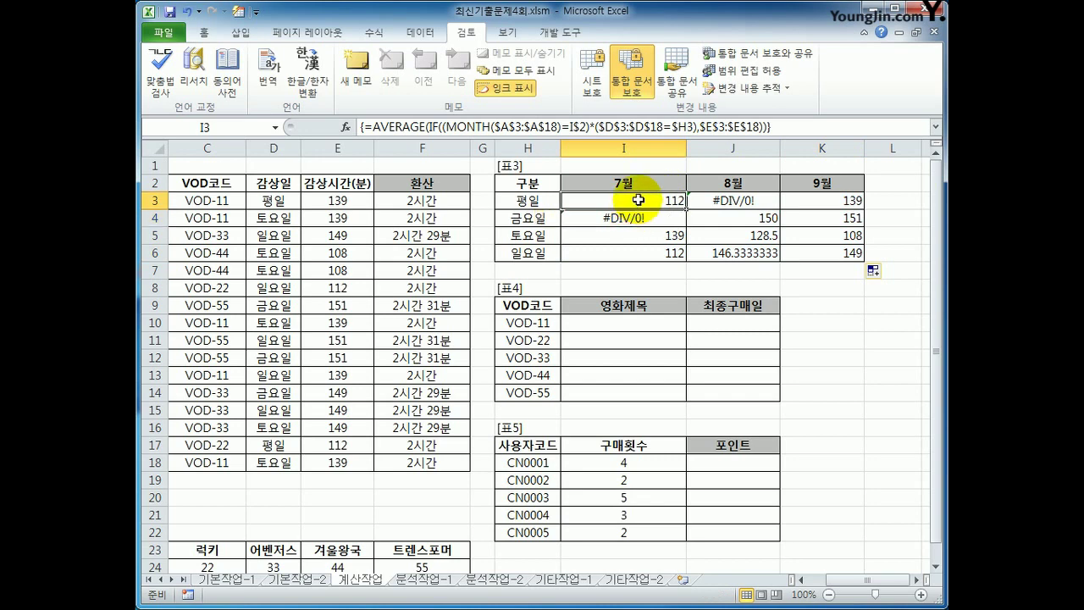
{"action": "left_click", "coordinate": [364, 126]}
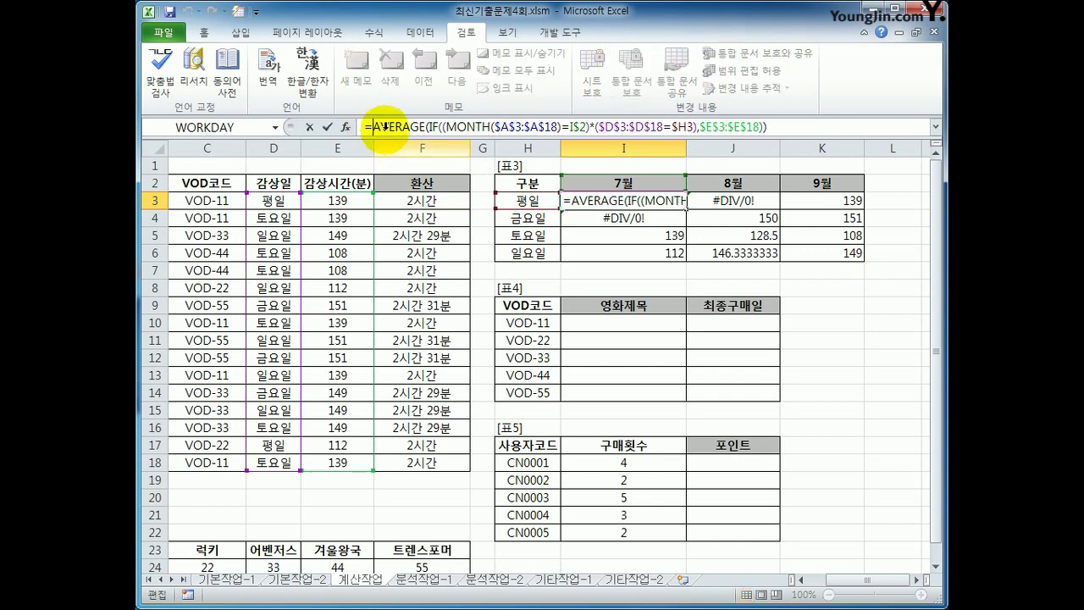
{"action": "type", "text": "IFERROR("}
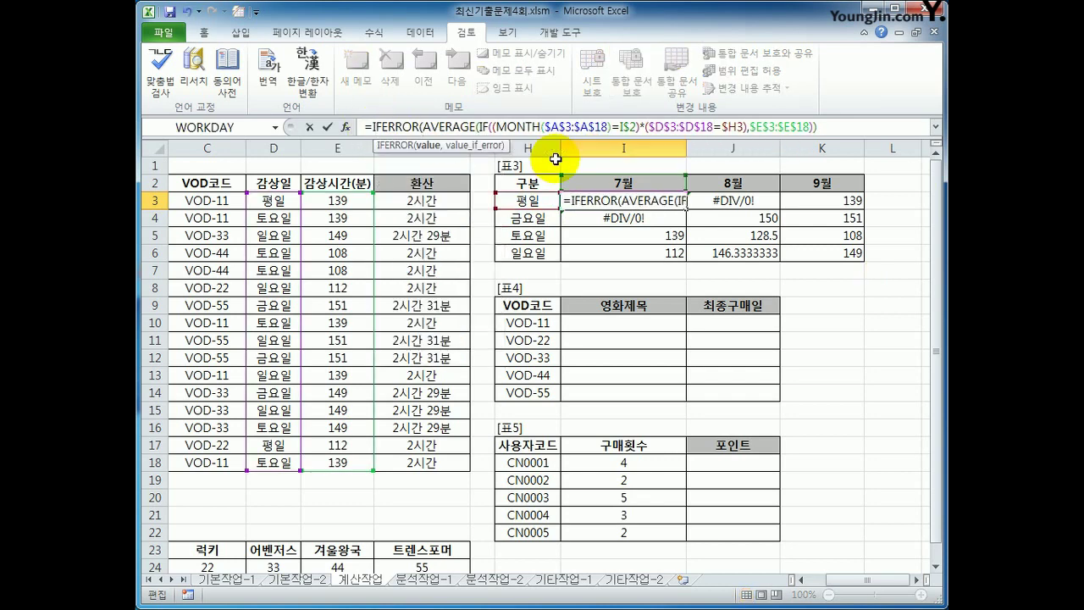
{"action": "left_click", "coordinate": [819, 127]}
{"action": "type", "text": ","}
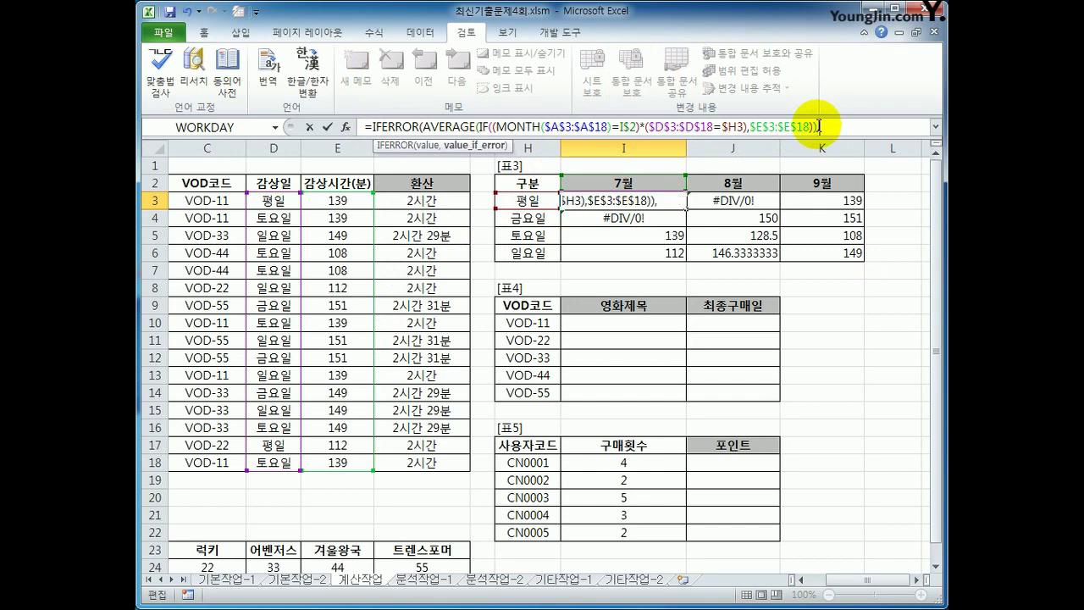
{"action": "type", "text": "\"\")"}
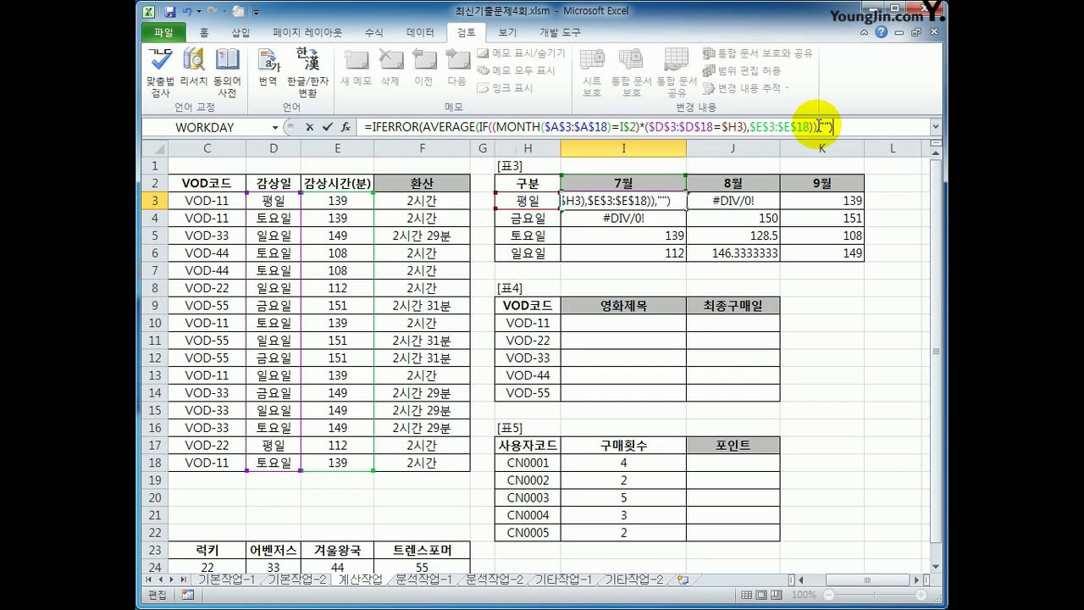
{"action": "key", "text": "ctrl+shift+Return"}
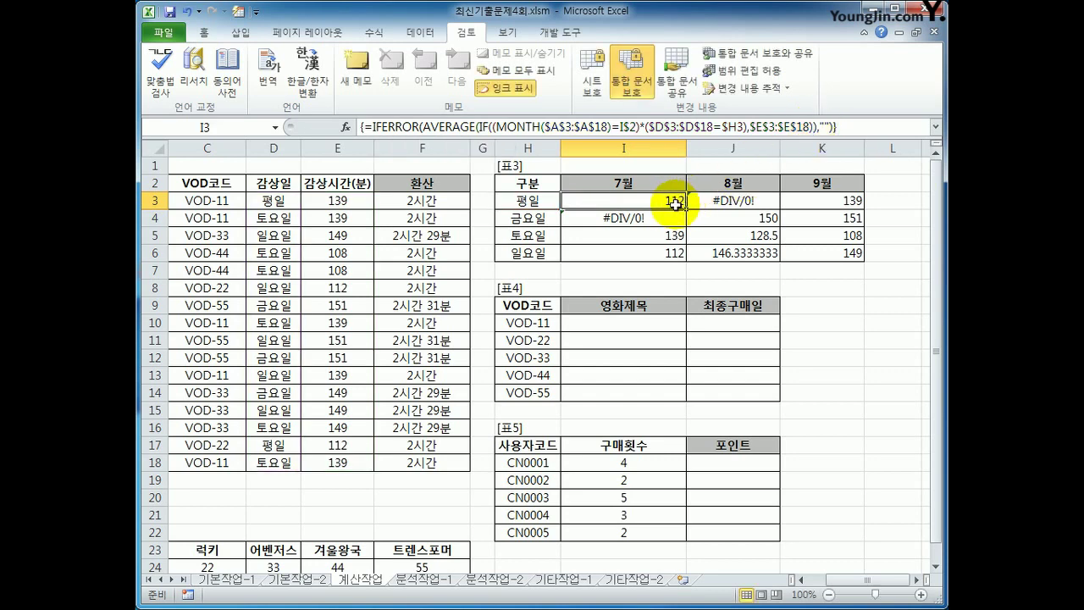
{"action": "left_click_drag", "start_coordinate": [687, 209], "coordinate": [840, 265]}
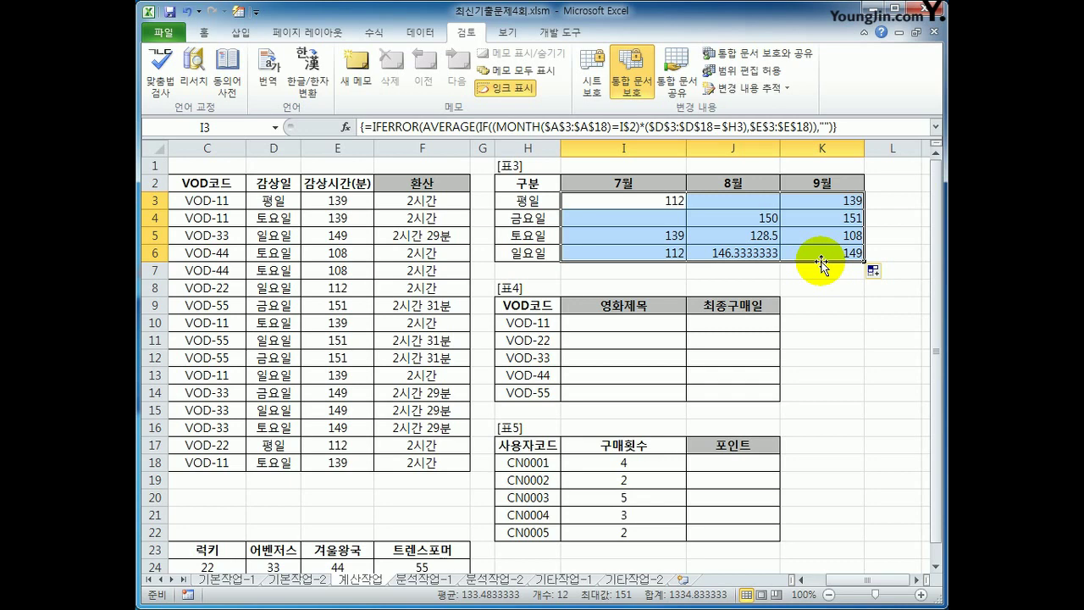
Examine the empty 영화제목 cells in 표4, the VOD코드 values in 표1, and the movie titles and codes in 표2.
{"action": "left_click_drag", "start_coordinate": [650, 323], "coordinate": [645, 398]}
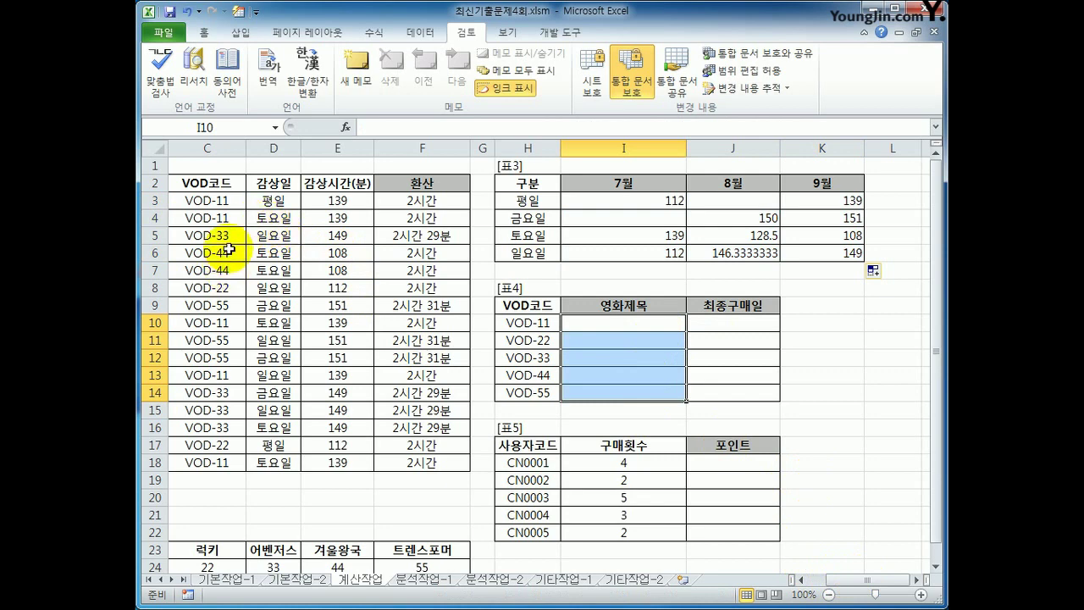
{"action": "left_click_drag", "start_coordinate": [207, 203], "coordinate": [218, 459]}
{"action": "scroll", "coordinate": [623, 471], "scroll_direction": "down", "scroll_amount": 1}
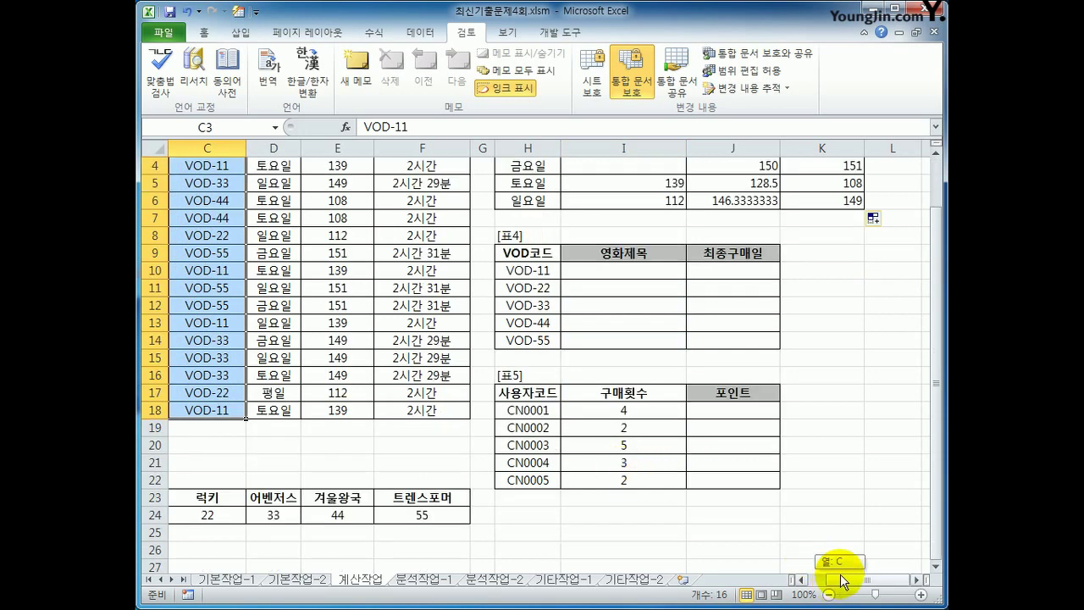
{"action": "left_click_drag", "start_coordinate": [842, 580], "coordinate": [796, 585]}
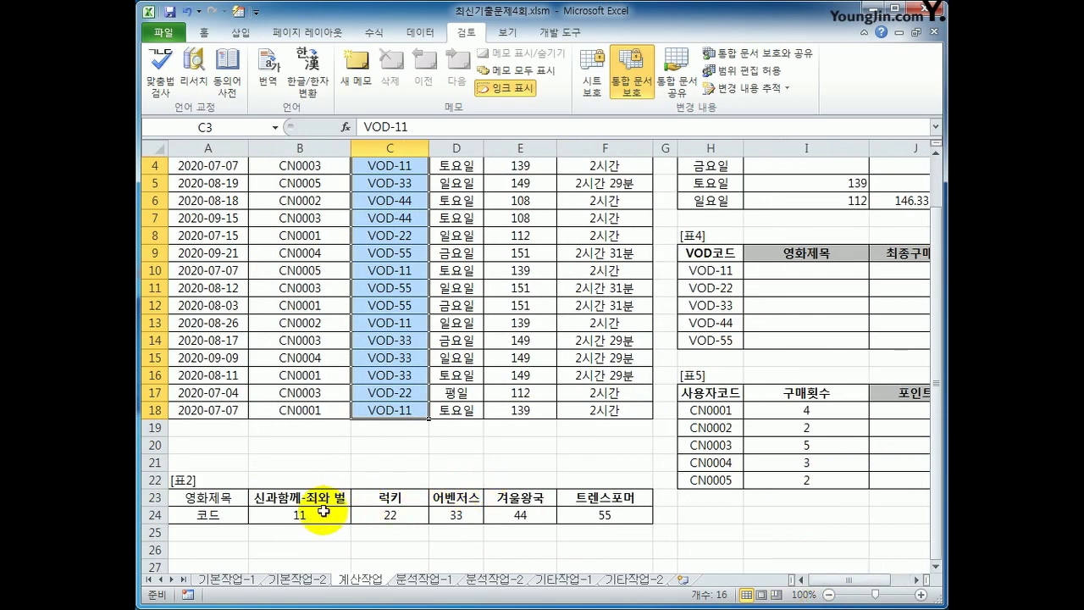
{"action": "left_click_drag", "start_coordinate": [324, 511], "coordinate": [623, 519]}
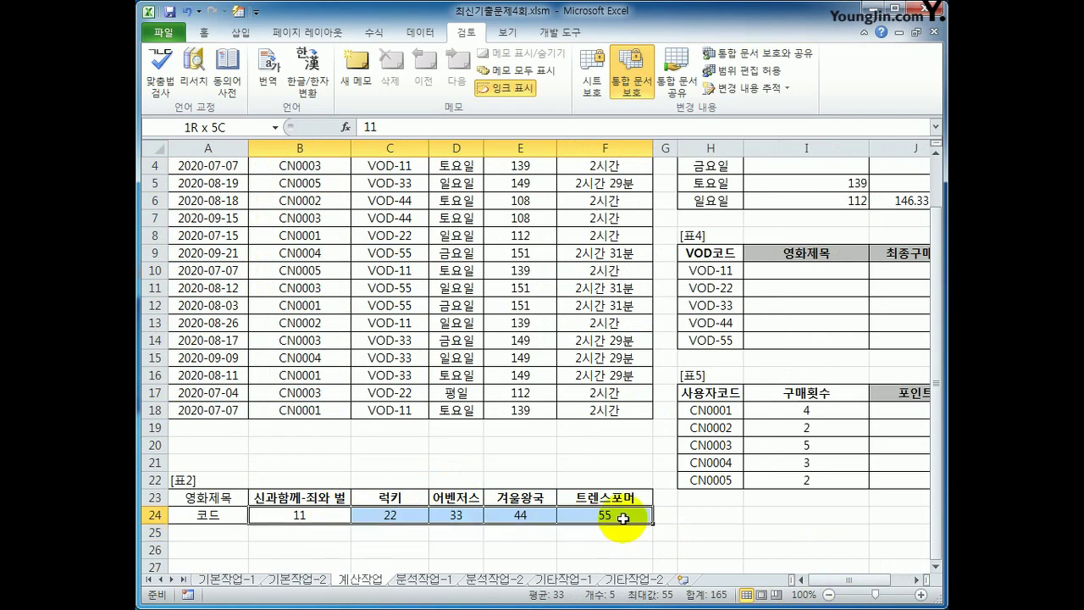
{"action": "left_click_drag", "start_coordinate": [339, 498], "coordinate": [603, 515]}
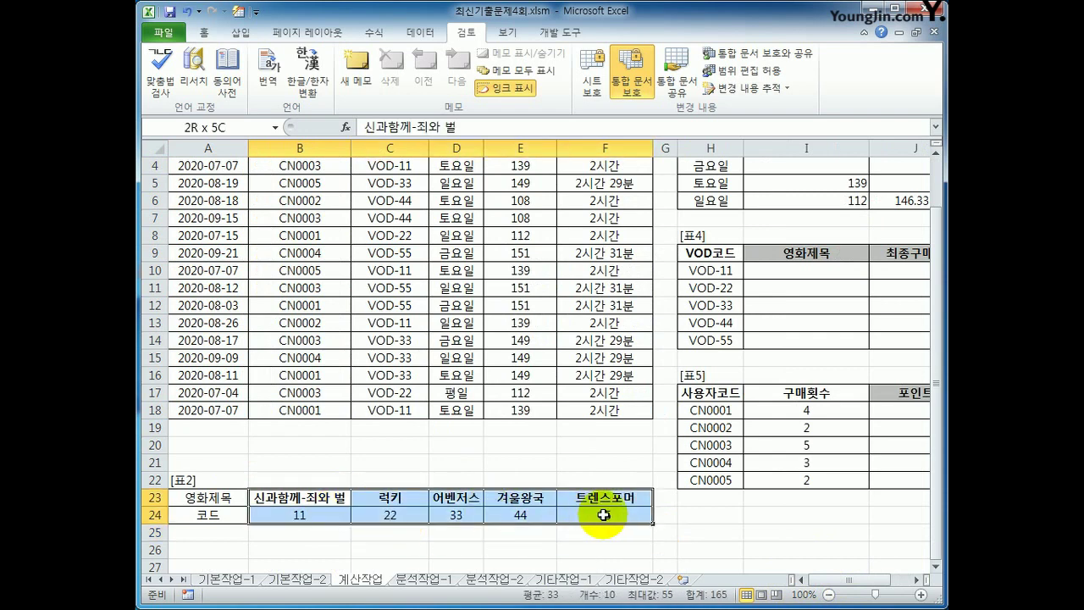
{"action": "left_click_drag", "start_coordinate": [335, 500], "coordinate": [587, 505]}
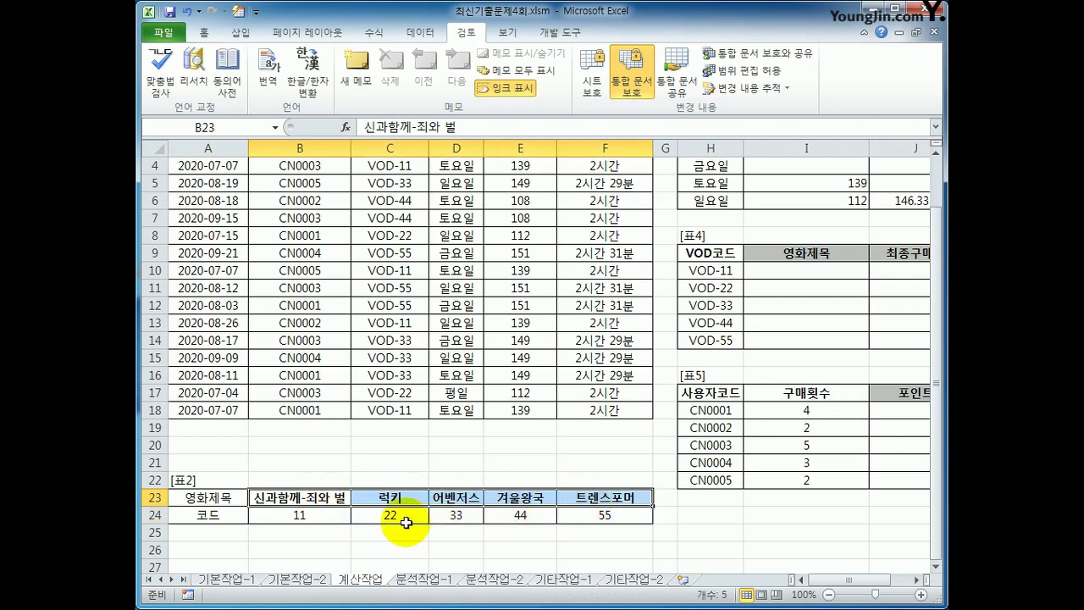
{"action": "left_click_drag", "start_coordinate": [333, 513], "coordinate": [603, 510]}
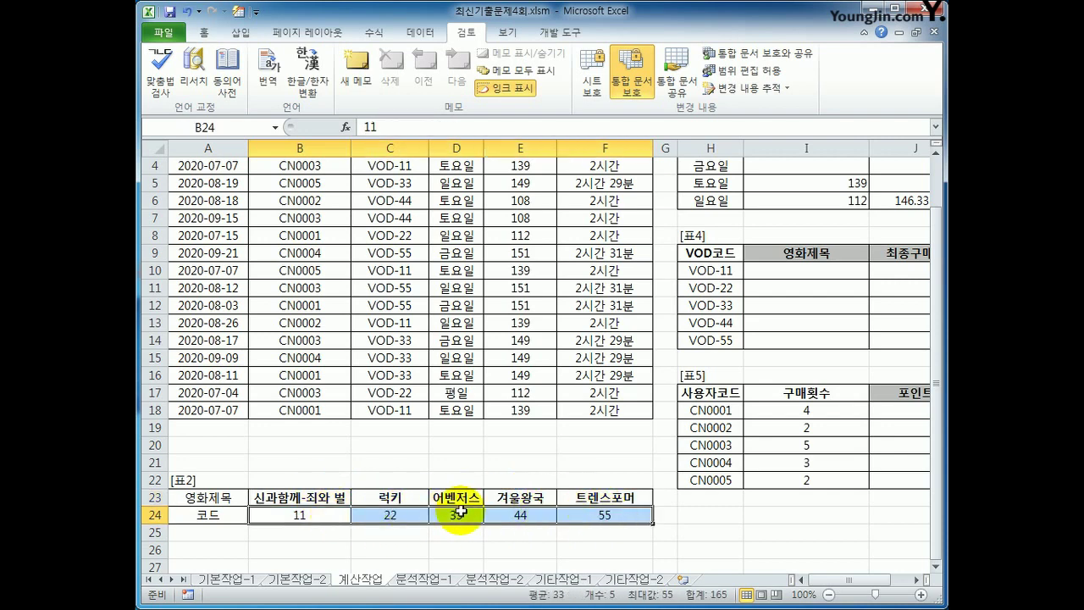
{"action": "left_click_drag", "start_coordinate": [327, 498], "coordinate": [630, 497]}
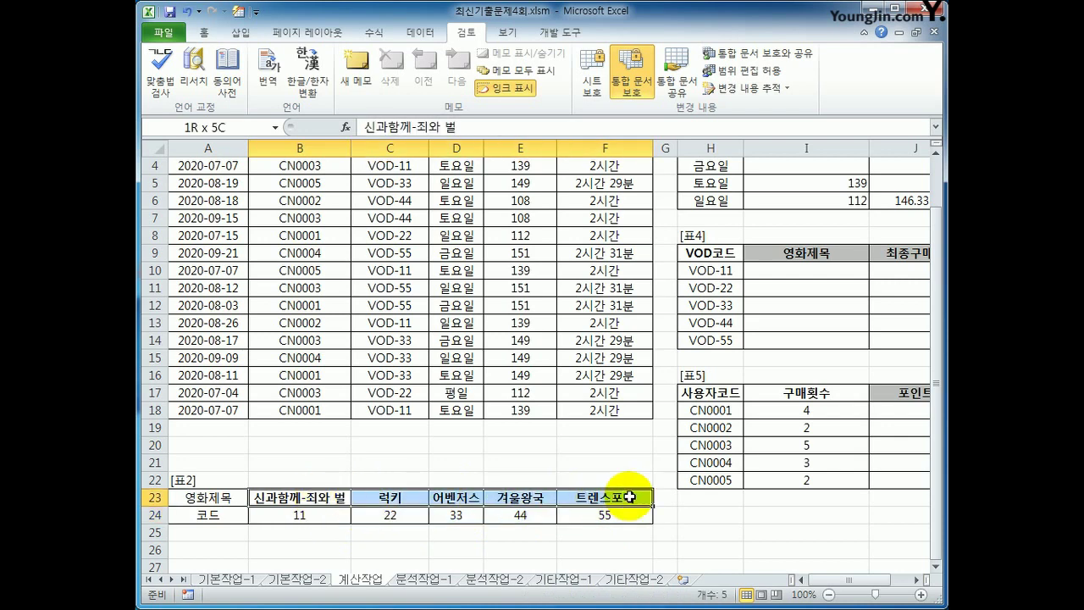
{"action": "left_click_drag", "start_coordinate": [809, 270], "coordinate": [815, 340]}
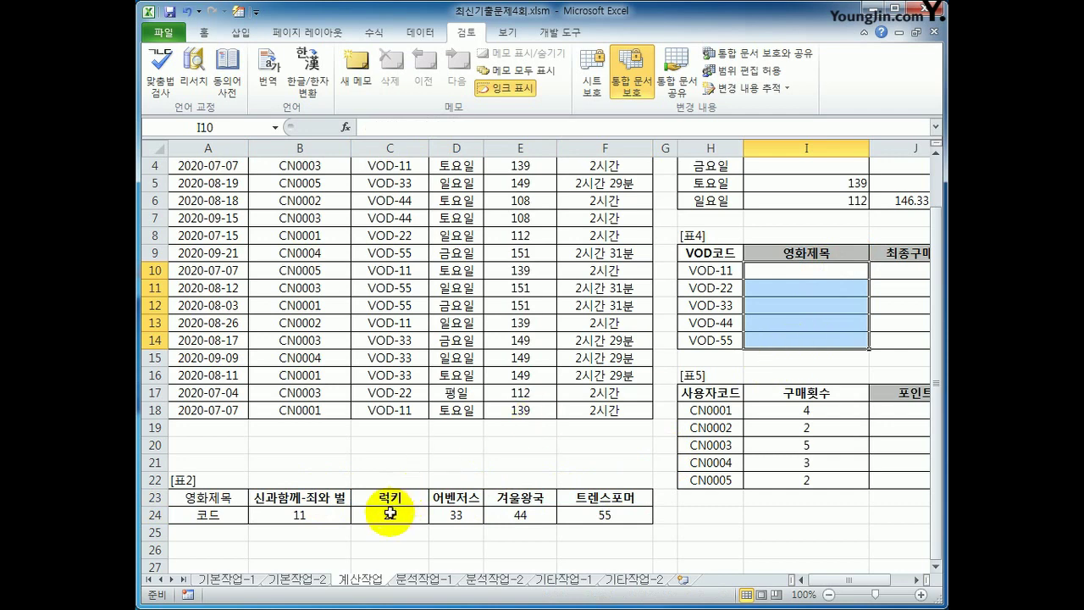
{"action": "left_click_drag", "start_coordinate": [310, 498], "coordinate": [587, 515]}
Start a LOOKUP formula in I10 of 표4 with RIGHT(H10,2) as the lookup value.
{"action": "left_click", "coordinate": [754, 271]}
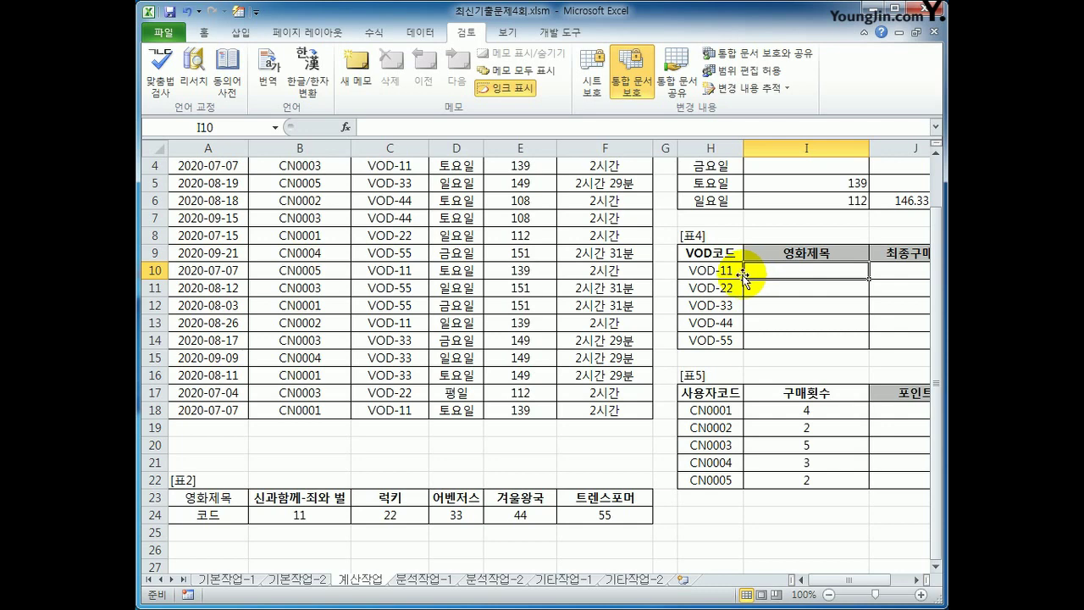
{"action": "type", "text": "="}
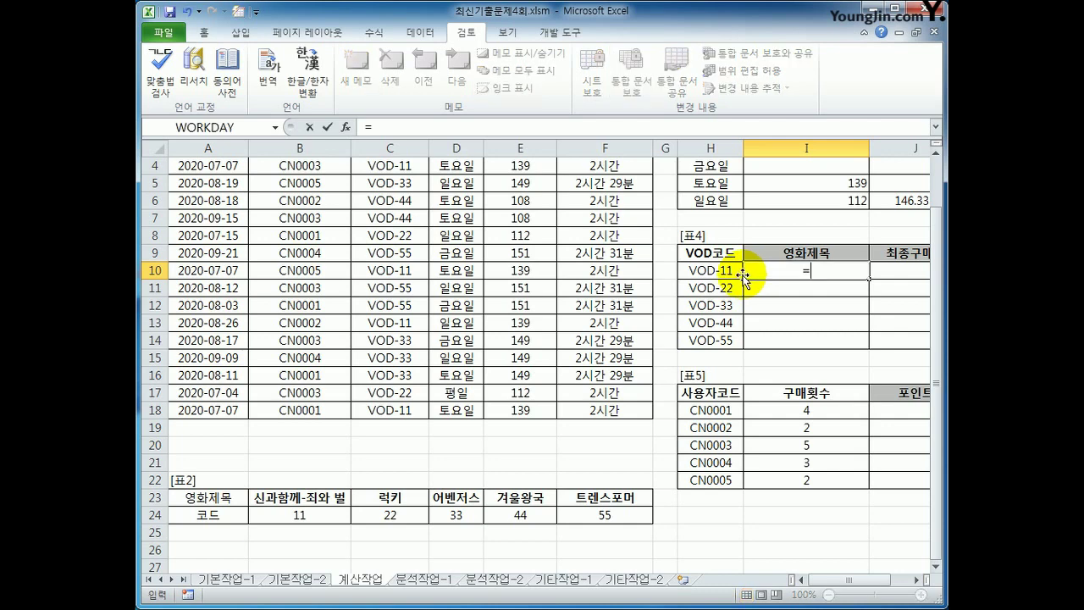
{"action": "type", "text": "look"}
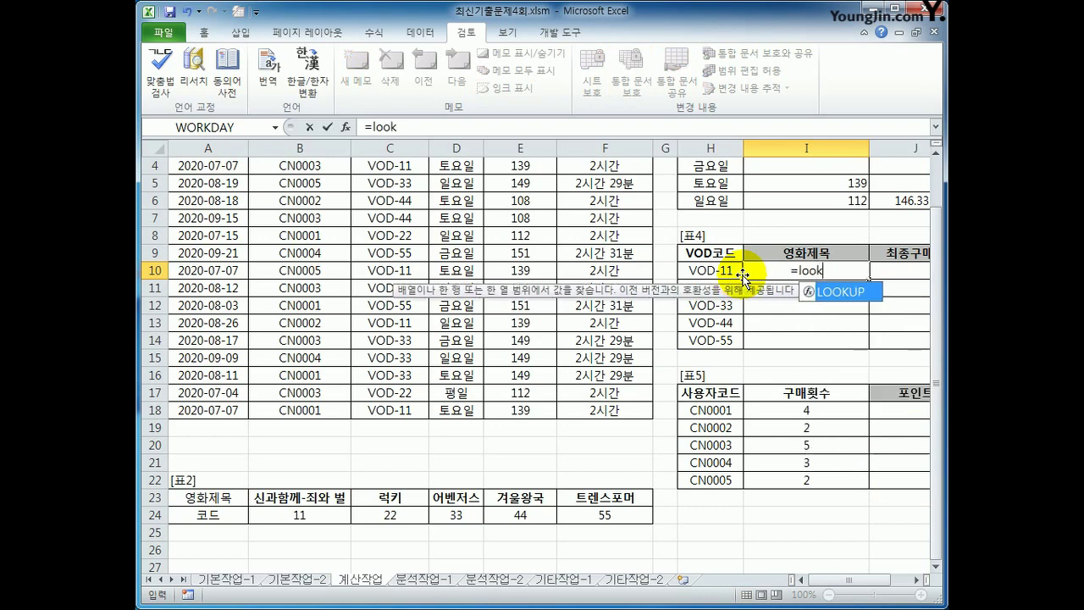
{"action": "key", "text": "Tab"}
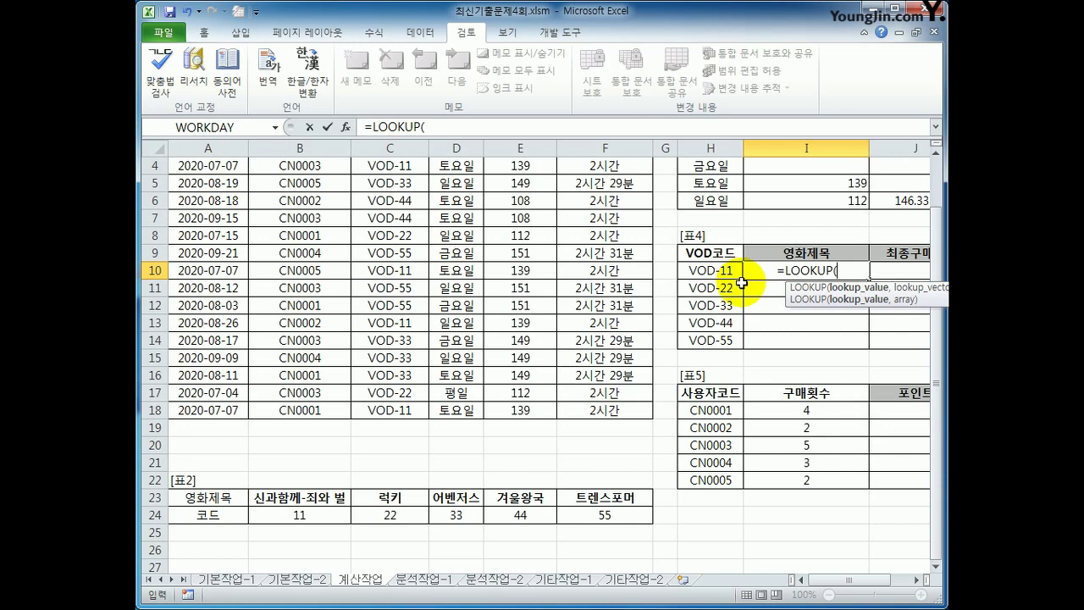
{"action": "scroll", "coordinate": [674, 323], "scroll_direction": "up", "scroll_amount": 1}
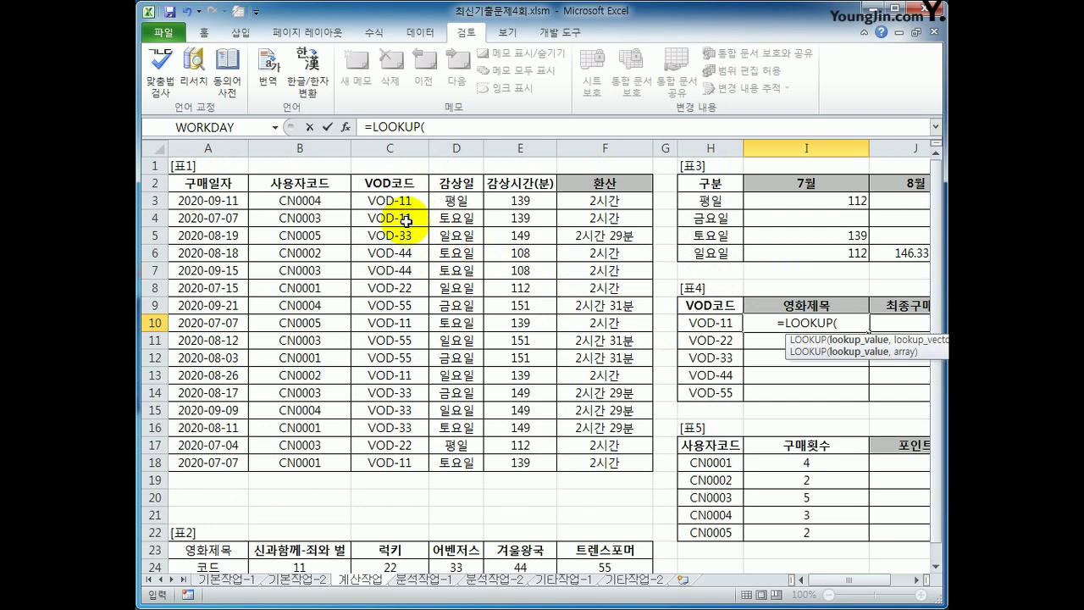
{"action": "type", "text": "right("}
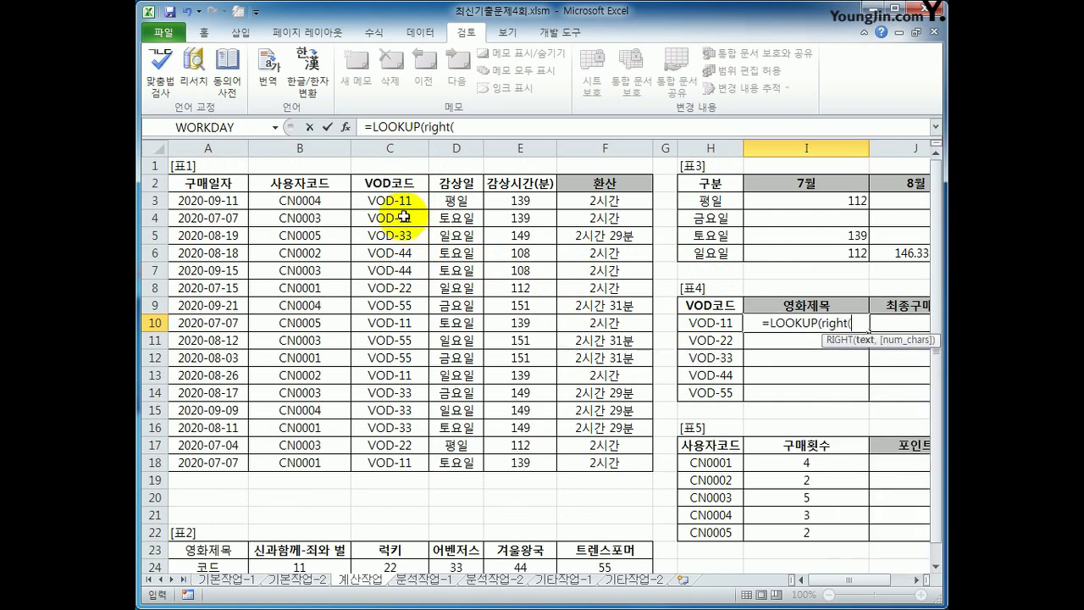
{"action": "left_click", "coordinate": [412, 200]}
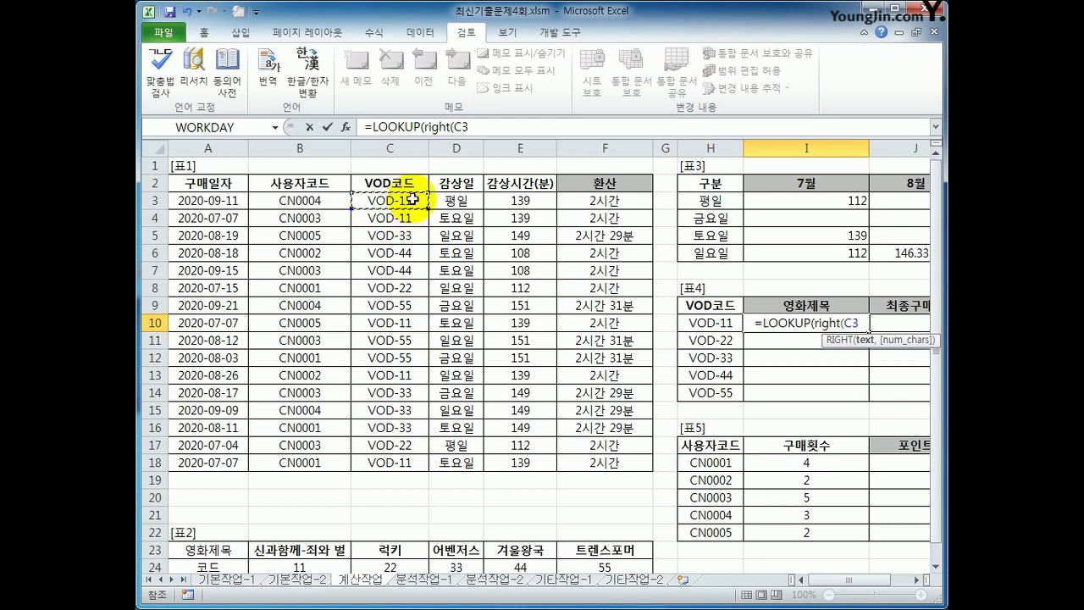
{"action": "left_click", "coordinate": [705, 324]}
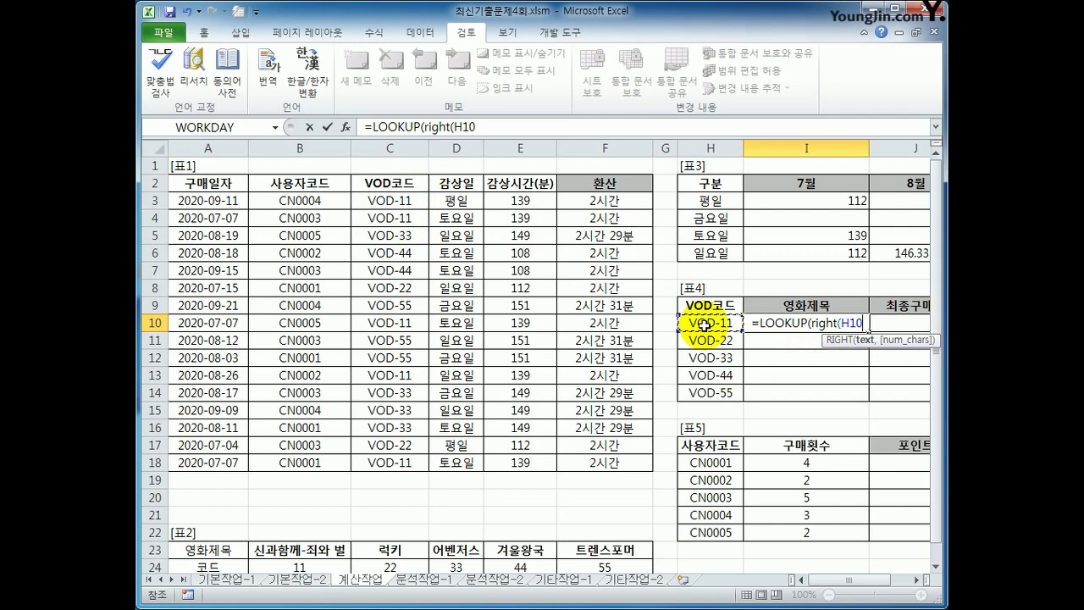
{"action": "type", "text": ",2)"}
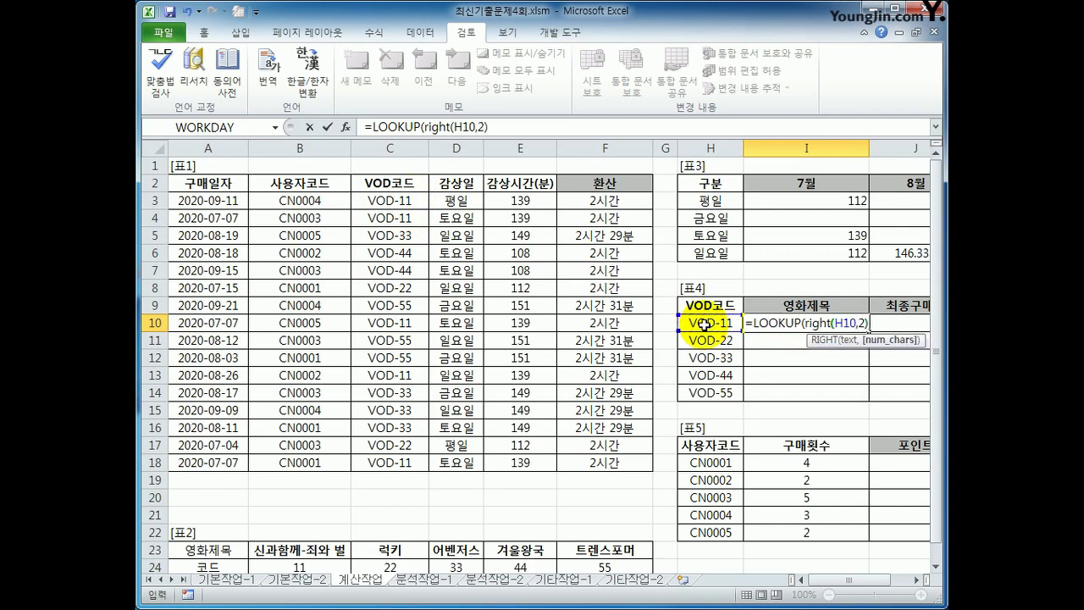
Add the 표2 code row as the LOOKUP formula's lookup vector, with the absolute range $B$24:$F$24.
{"action": "type", "text": ","}
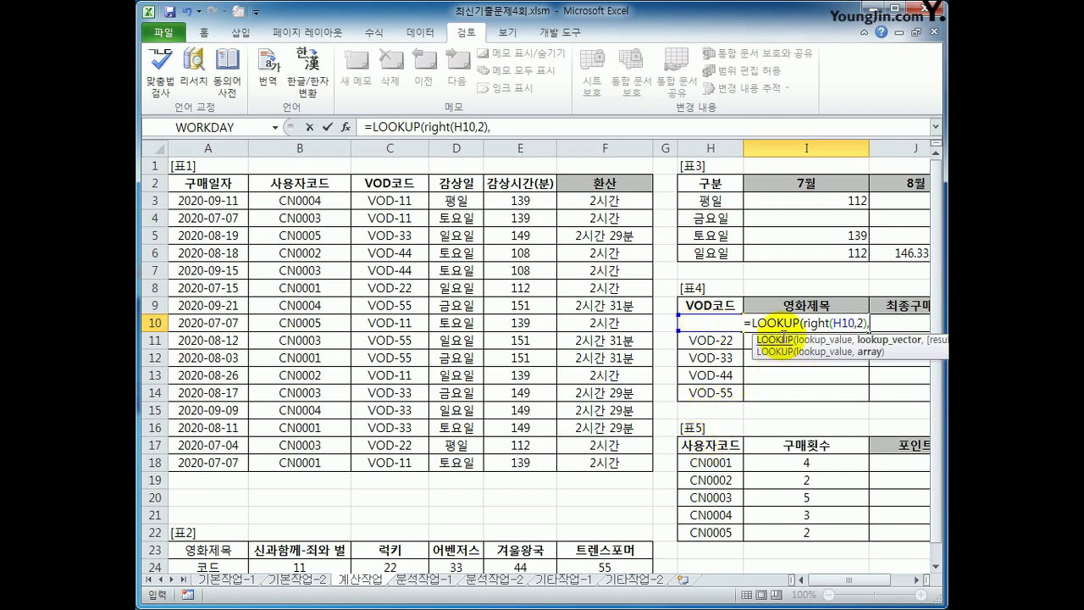
{"action": "scroll", "coordinate": [636, 544], "scroll_direction": "down", "scroll_amount": 1}
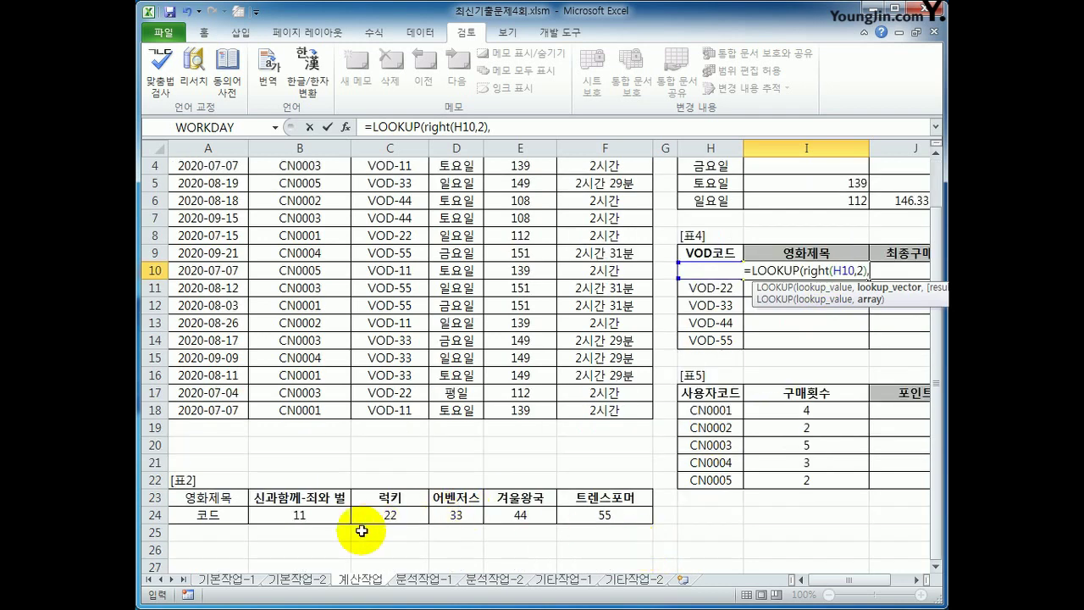
{"action": "left_click_drag", "start_coordinate": [322, 516], "coordinate": [607, 515]}
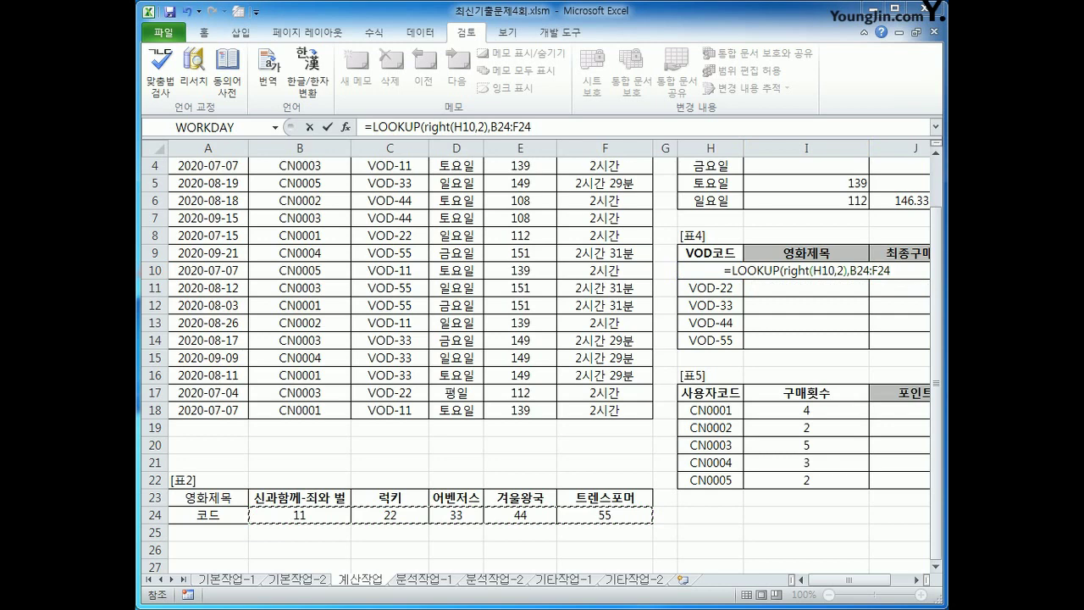
{"action": "left_click", "coordinate": [873, 270]}
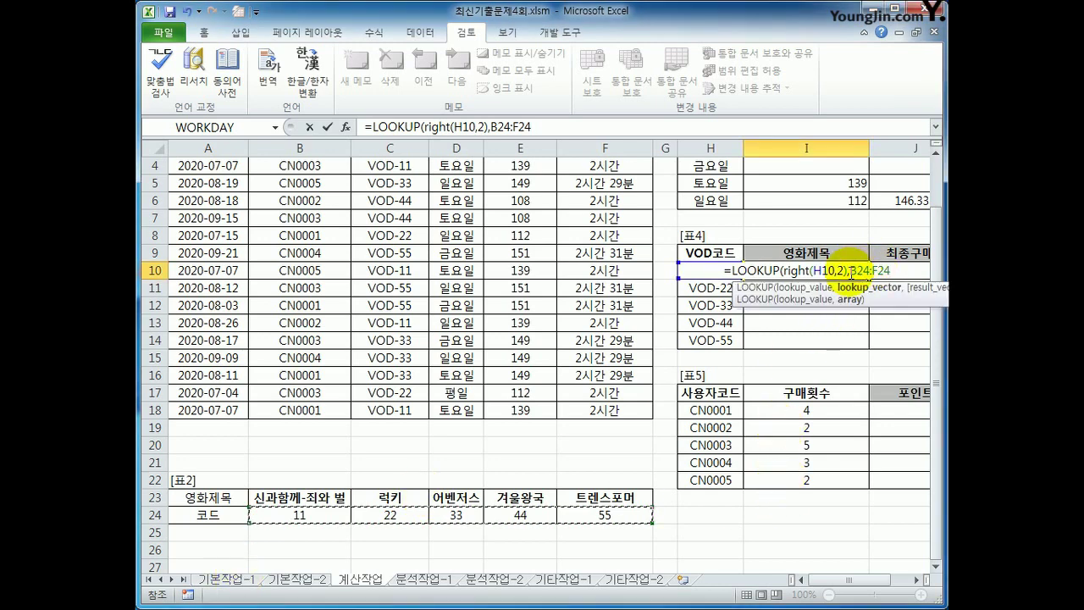
{"action": "left_click_drag", "start_coordinate": [849, 271], "coordinate": [887, 270]}
{"action": "key", "text": "F4"}
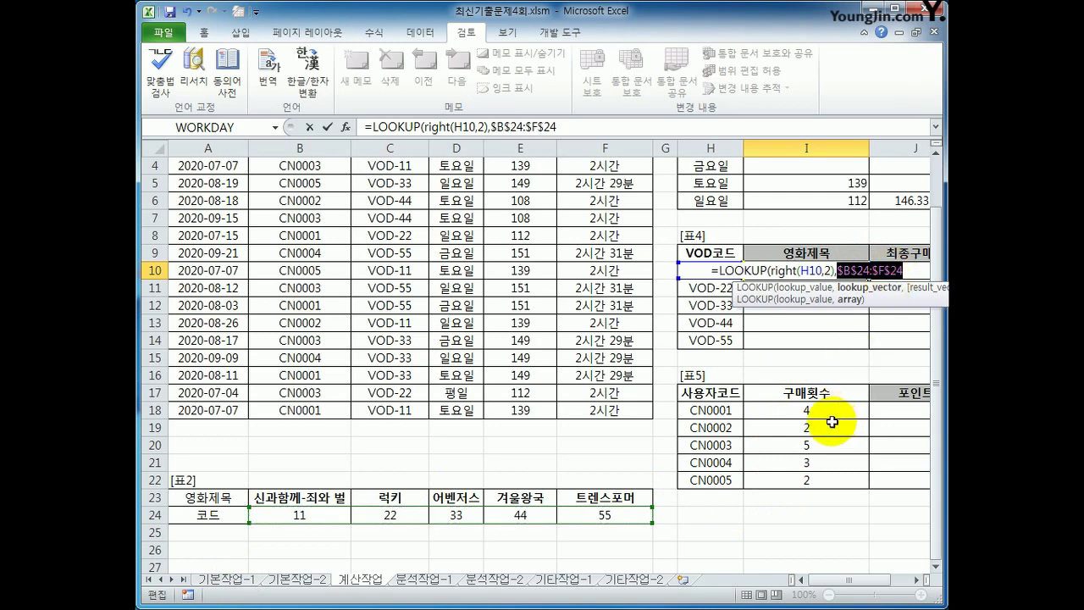
Add the 표2 movie title row $B$23:$F$23 as the result vector, enter the LOOKUP formula, and reselect I10.
{"action": "left_click", "coordinate": [911, 269]}
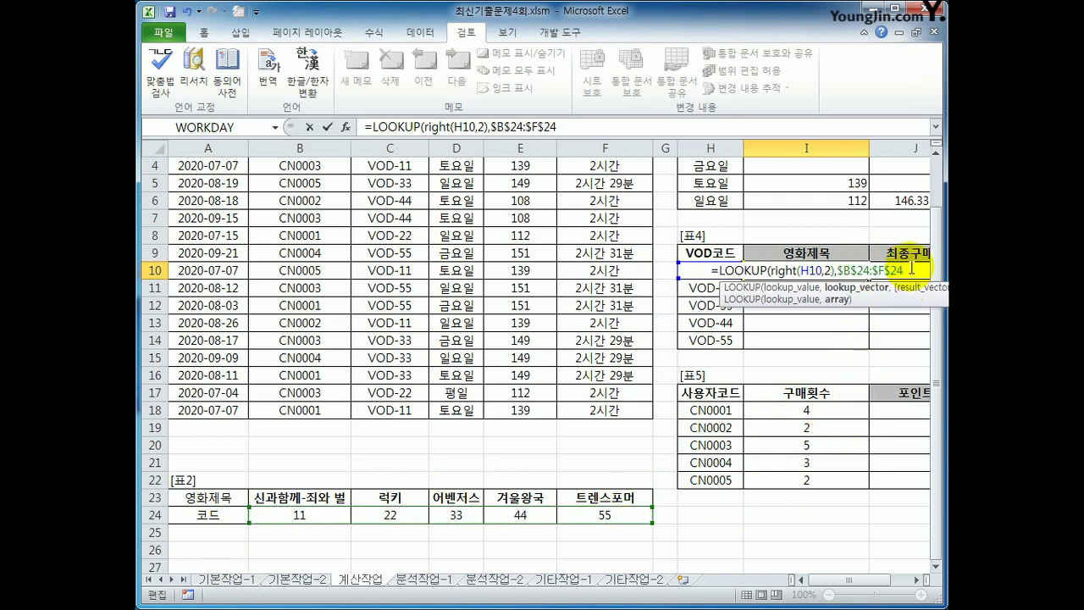
{"action": "type", "text": ","}
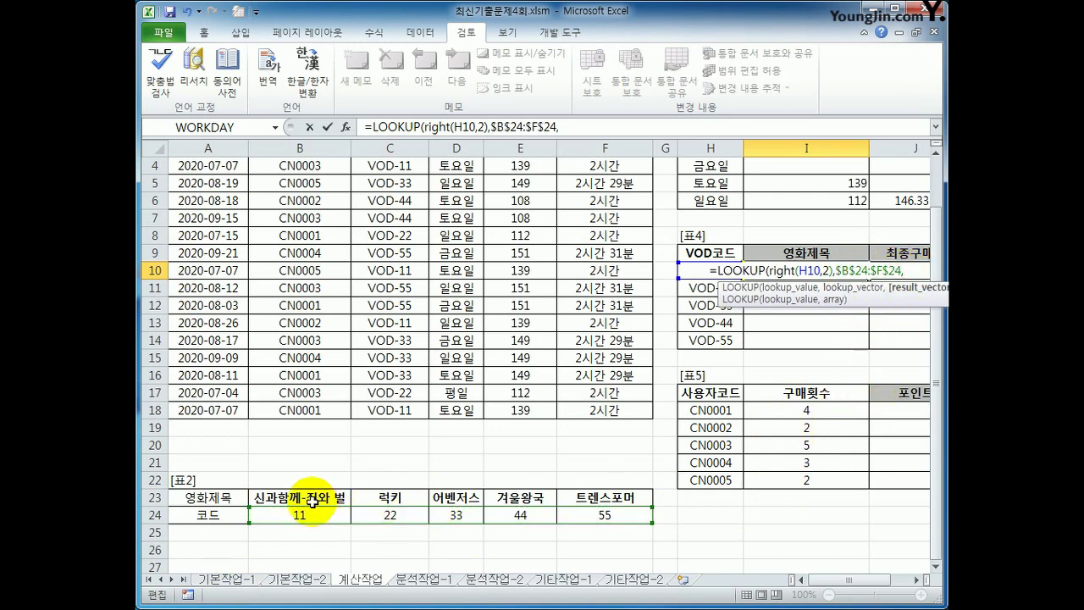
{"action": "left_click_drag", "start_coordinate": [312, 501], "coordinate": [582, 498]}
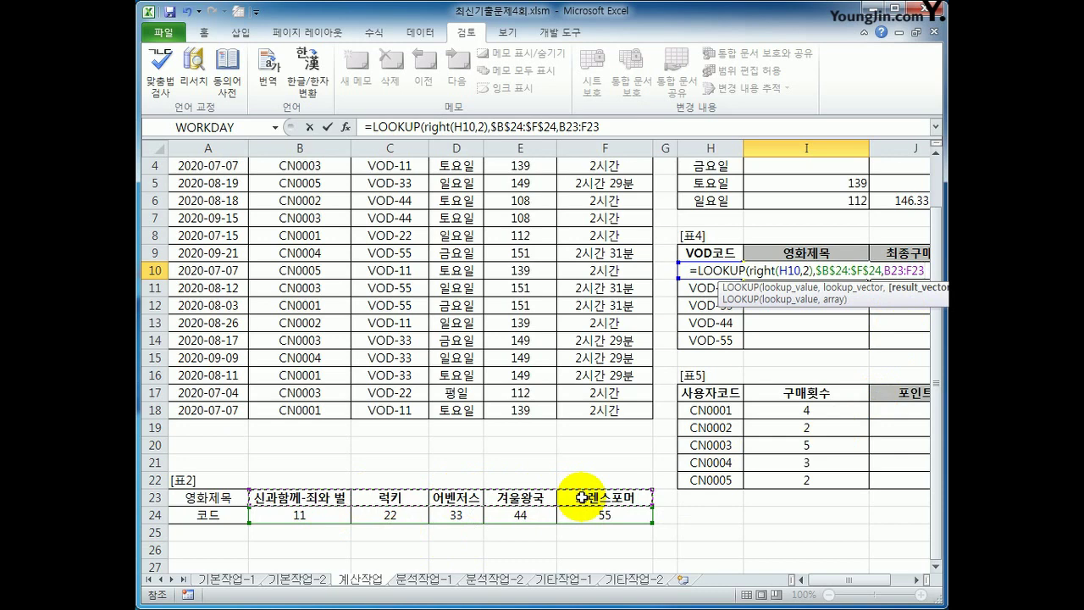
{"action": "key", "text": "F4"}
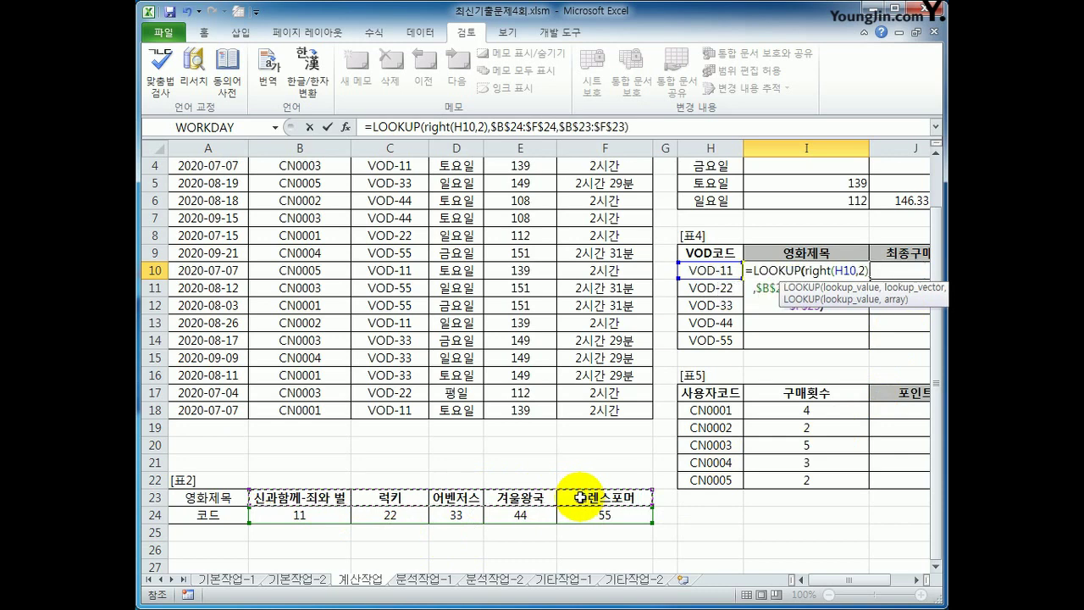
{"action": "key", "text": "Return"}
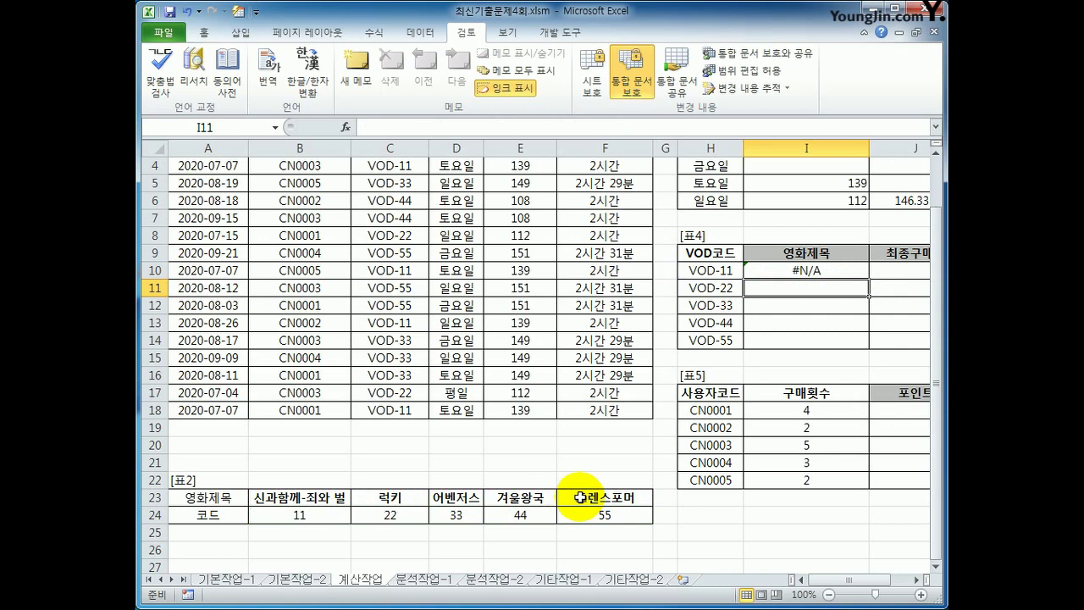
{"action": "left_click", "coordinate": [779, 272]}
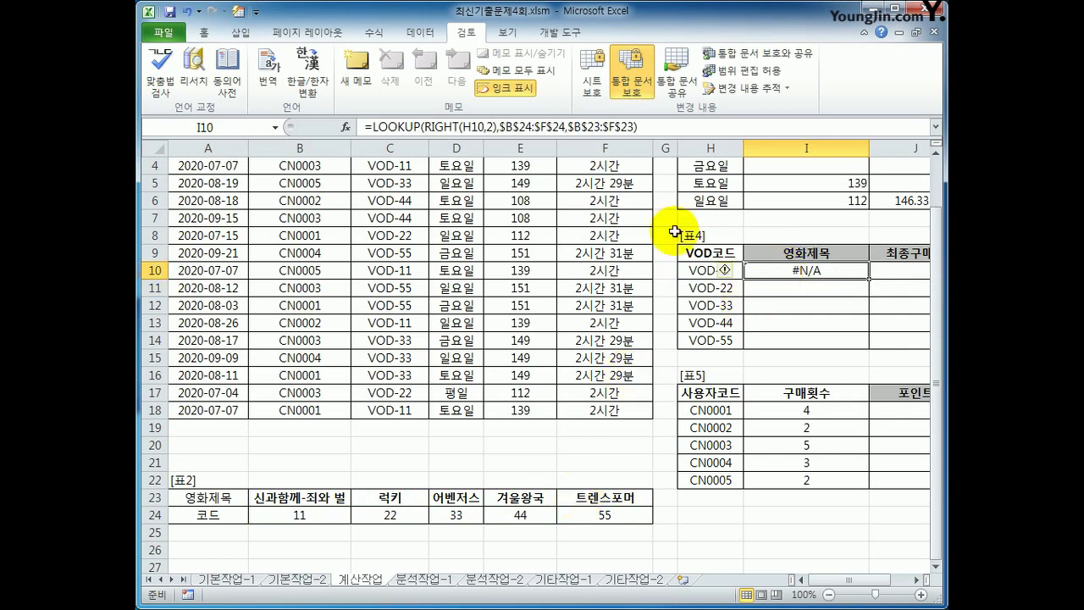
Review the lookup value, lookup vector and result vector arguments of the LOOKUP formula in cell I10.
{"action": "left_click", "coordinate": [346, 135]}
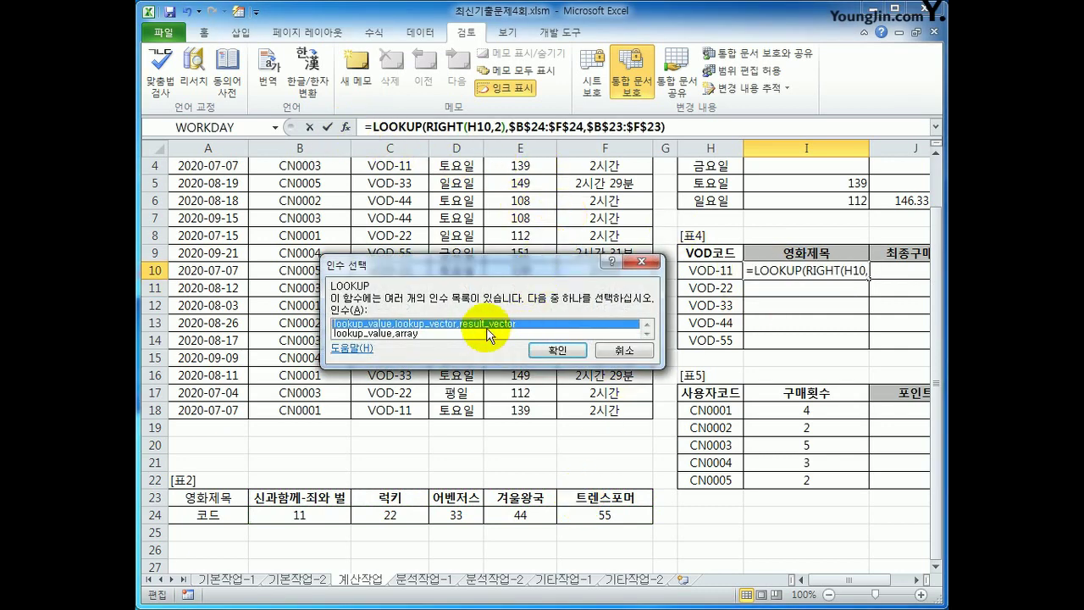
{"action": "left_click", "coordinate": [545, 352]}
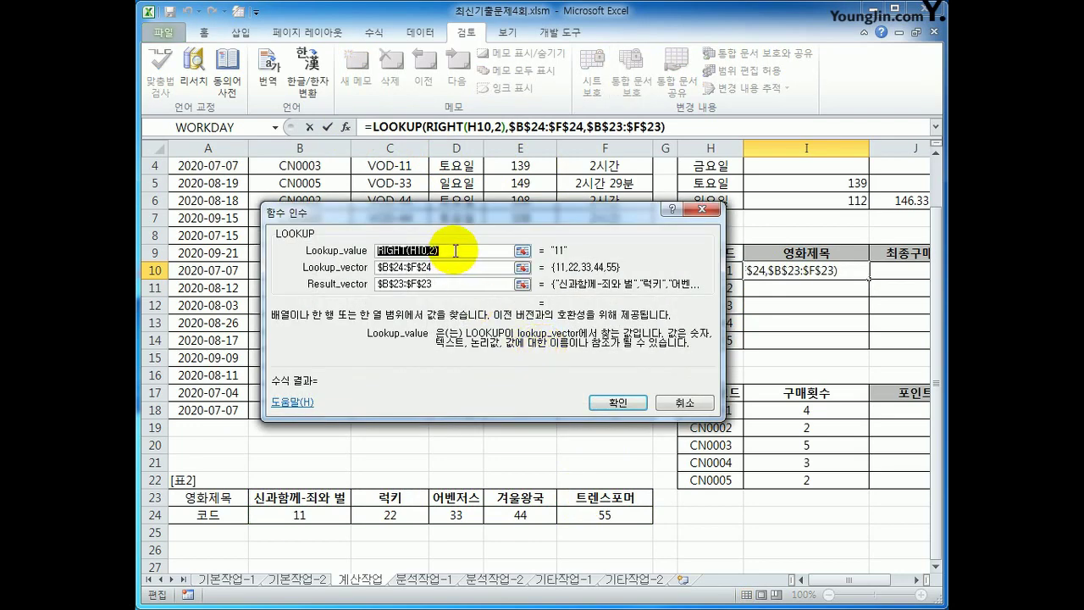
{"action": "left_click", "coordinate": [455, 251]}
{"action": "left_click", "coordinate": [335, 248]}
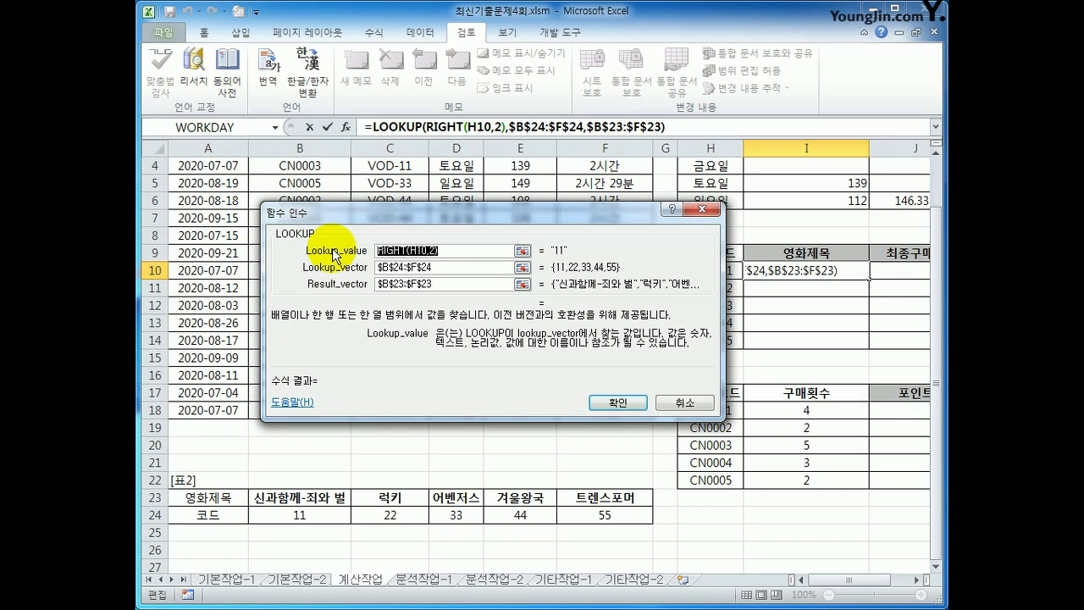
{"action": "left_click_drag", "start_coordinate": [434, 267], "coordinate": [373, 275]}
{"action": "left_click_drag", "start_coordinate": [446, 285], "coordinate": [375, 285]}
{"action": "left_click", "coordinate": [616, 403]}
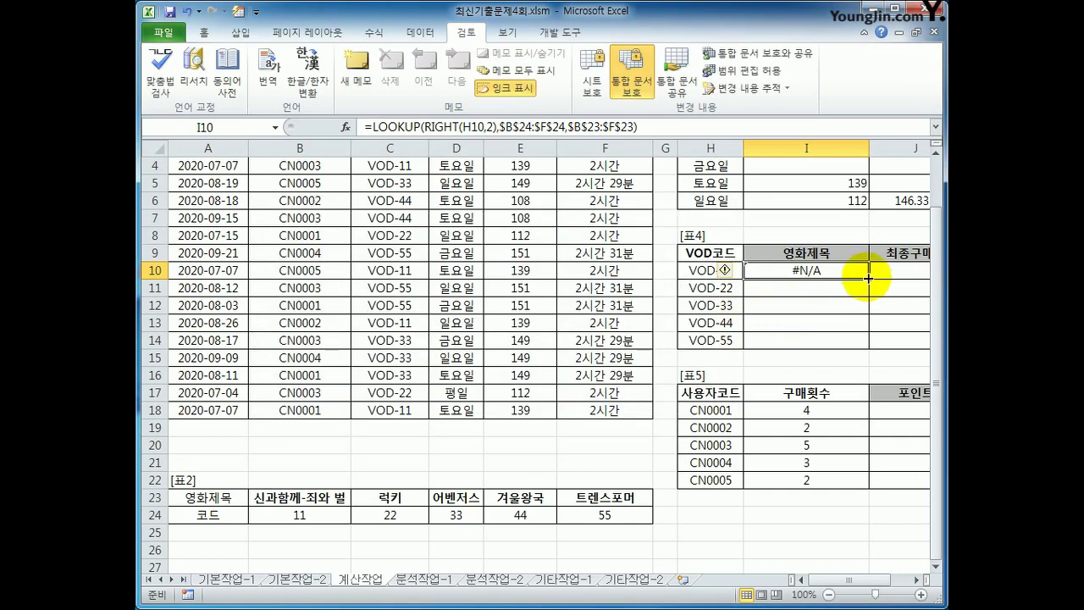
Copy the I10 formula down to I14 and compare the VOD codes in H10:H14 with the code in B24.
{"action": "left_click_drag", "start_coordinate": [869, 278], "coordinate": [861, 341]}
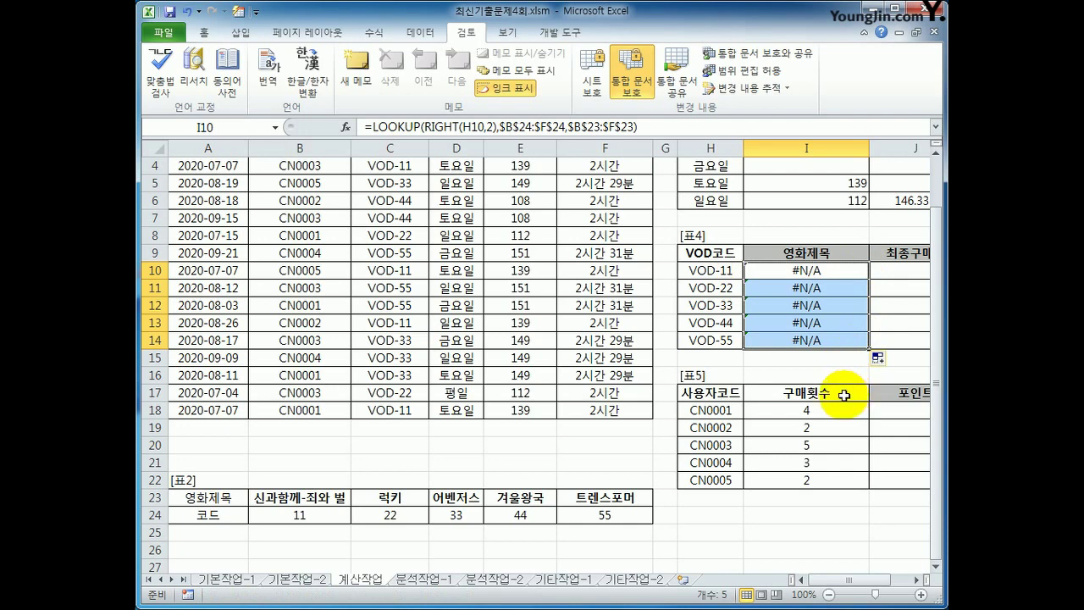
{"action": "left_click_drag", "start_coordinate": [707, 269], "coordinate": [709, 343]}
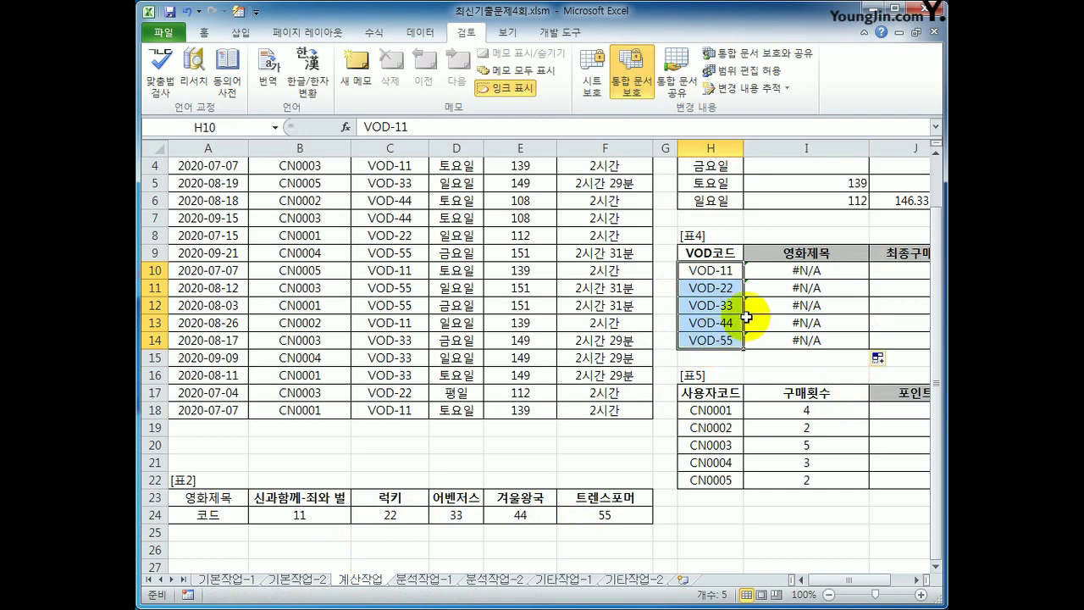
{"action": "left_click", "coordinate": [786, 270]}
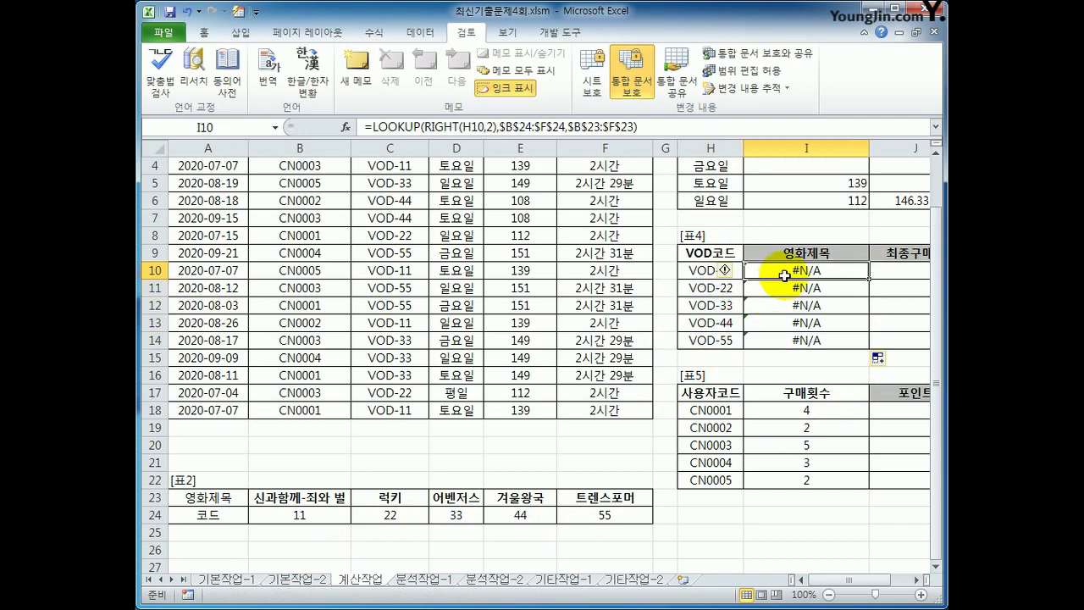
{"action": "left_click", "coordinate": [296, 516]}
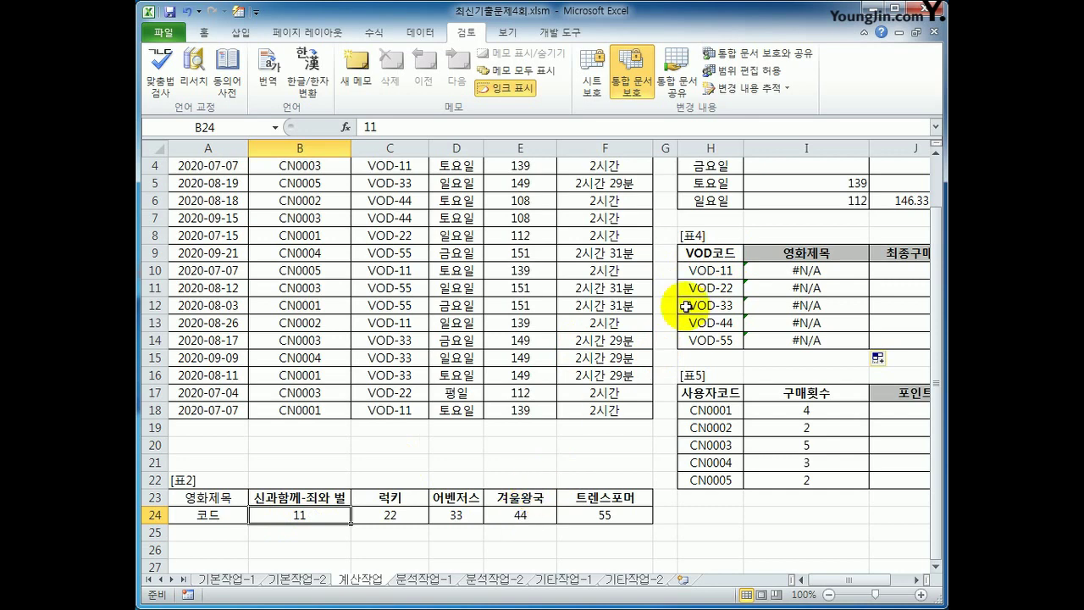
{"action": "left_click", "coordinate": [788, 269]}
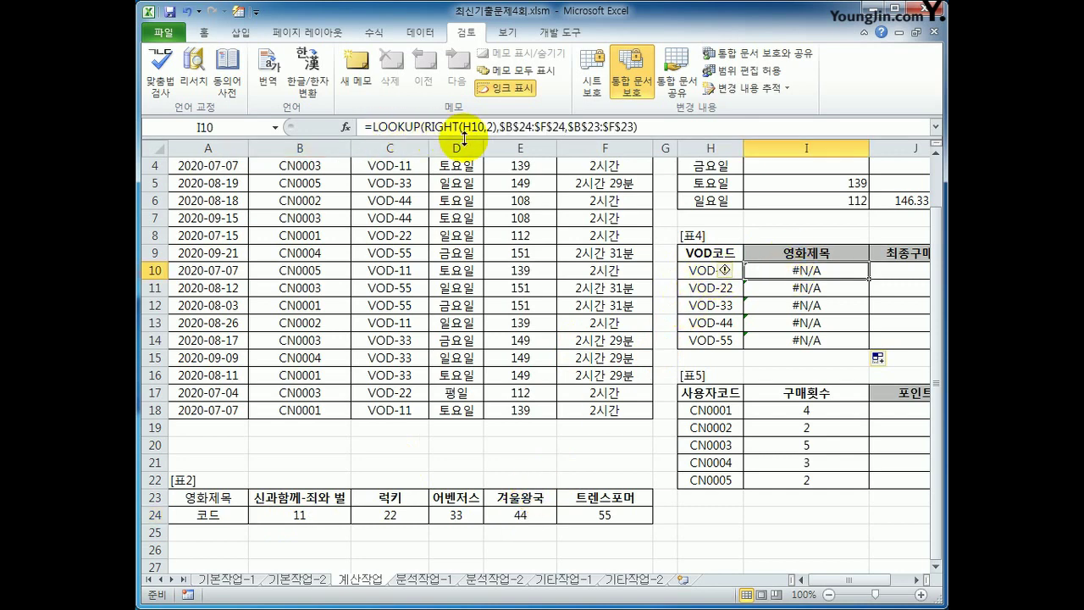
{"action": "left_click", "coordinate": [696, 271]}
{"action": "left_click", "coordinate": [343, 517]}
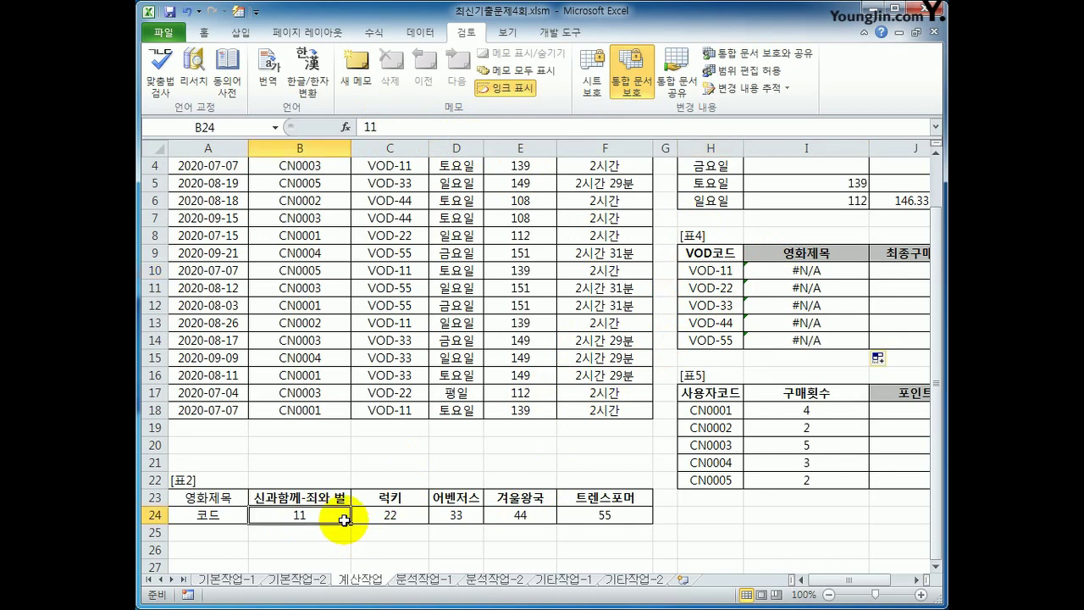
{"action": "left_click", "coordinate": [701, 286]}
{"action": "left_click", "coordinate": [700, 271]}
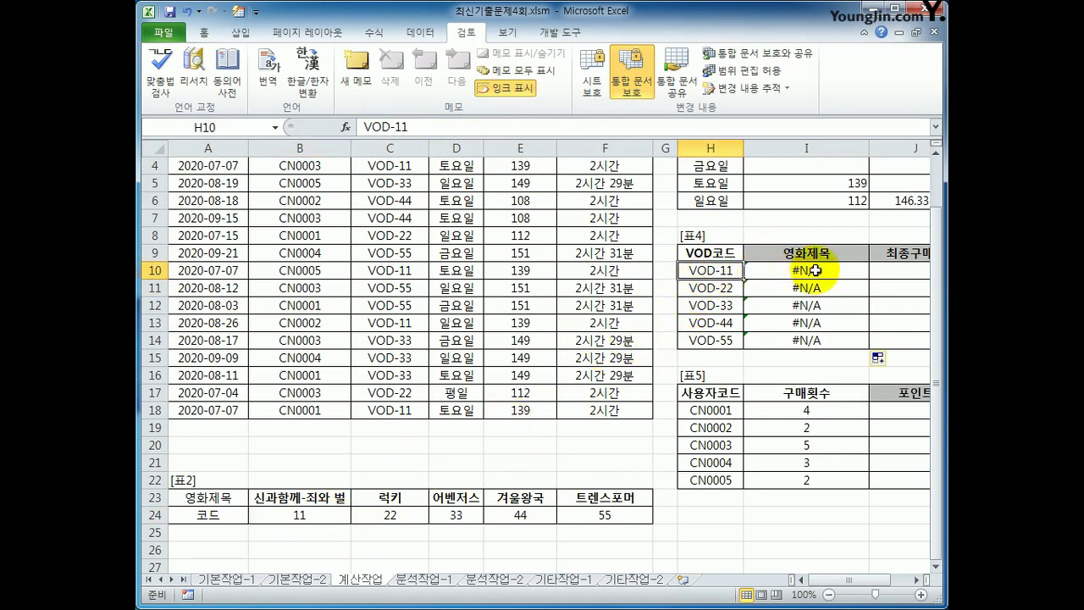
Change the lookup value in I10 to RIGHT(H10,2)*1 and copy the corrected formula down to I14.
{"action": "left_click", "coordinate": [810, 269]}
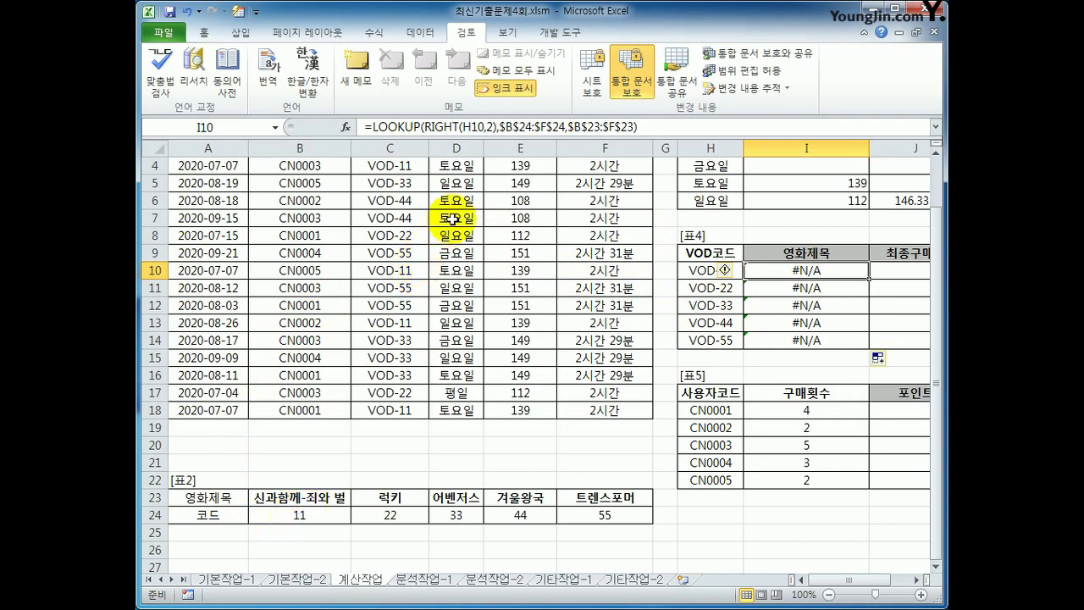
{"action": "left_click", "coordinate": [480, 127]}
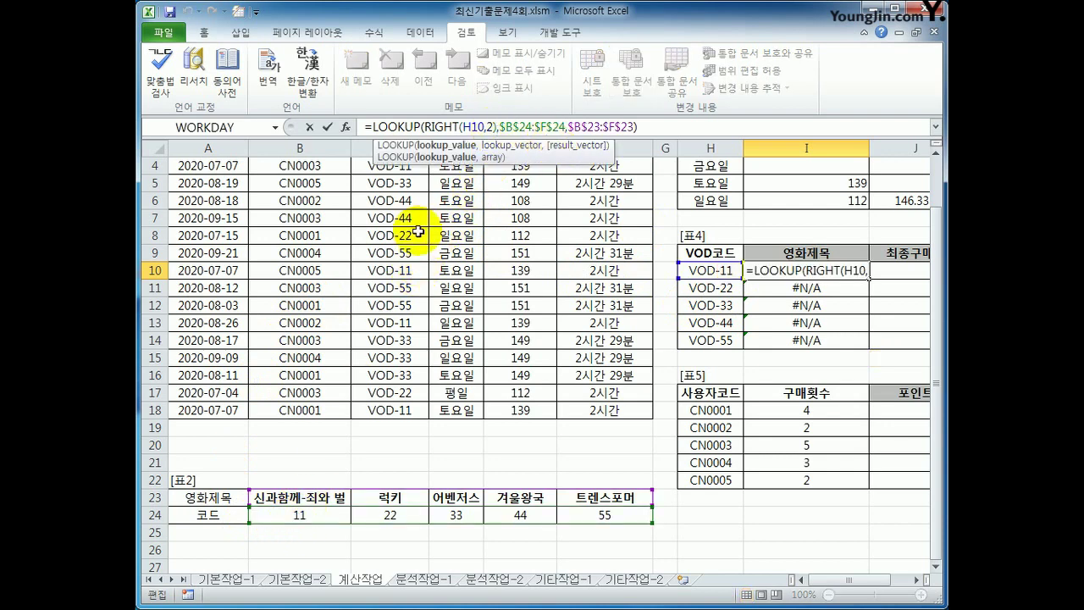
{"action": "type", "text": "*1"}
{"action": "key", "text": "Return"}
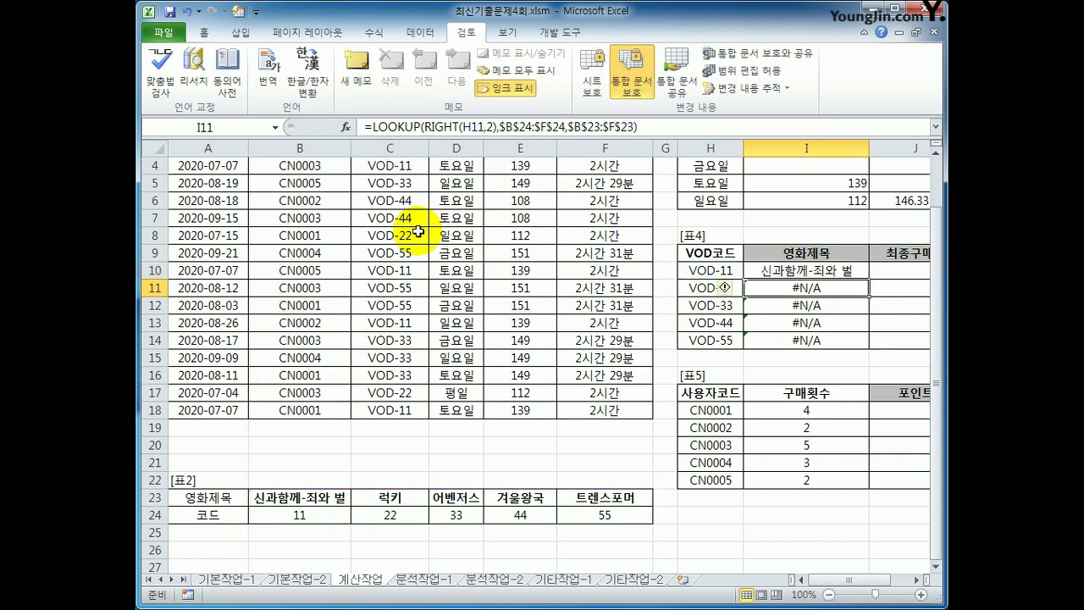
{"action": "left_click", "coordinate": [847, 271]}
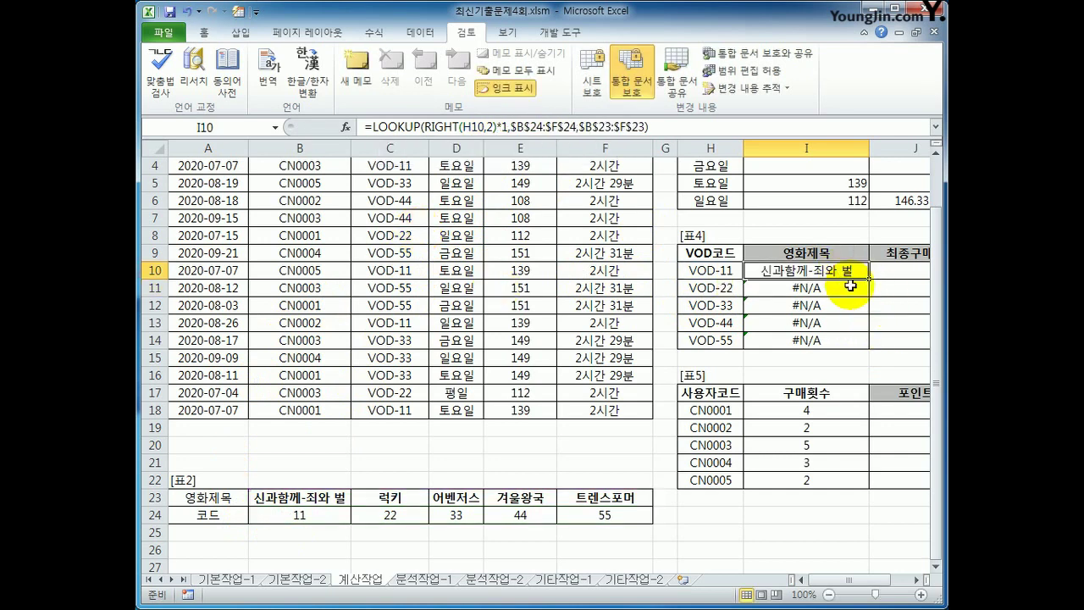
{"action": "left_click_drag", "start_coordinate": [870, 279], "coordinate": [862, 348]}
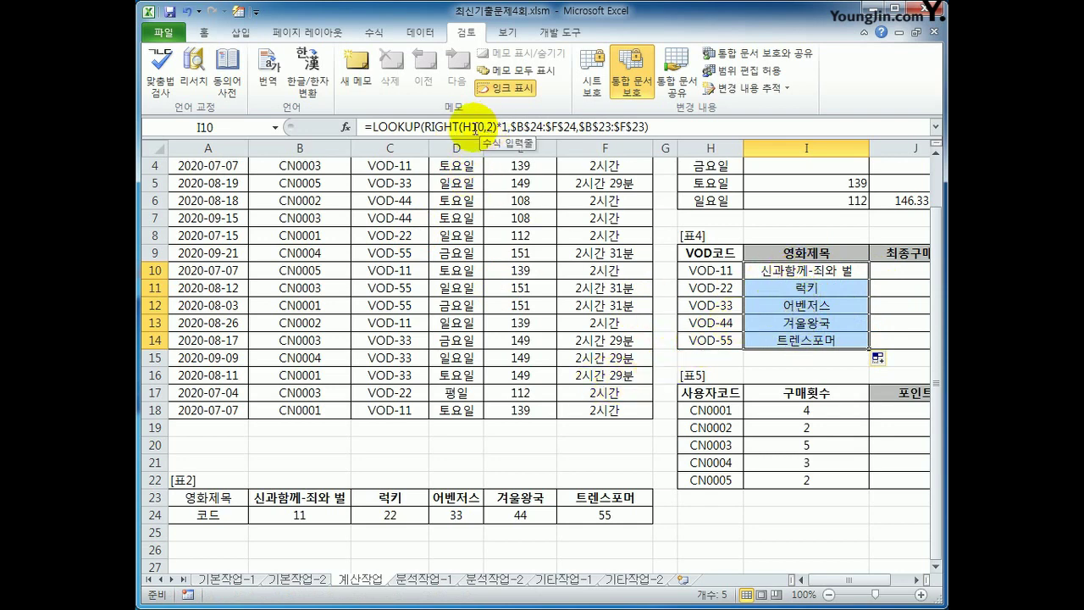
{"action": "left_click", "coordinate": [445, 127]}
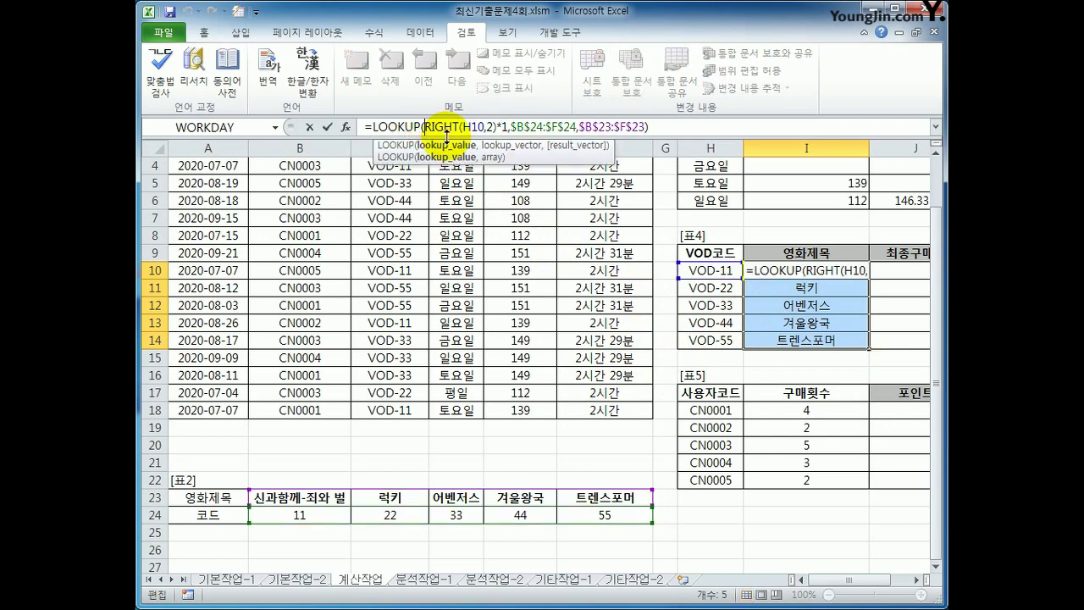
{"action": "key", "text": "Return"}
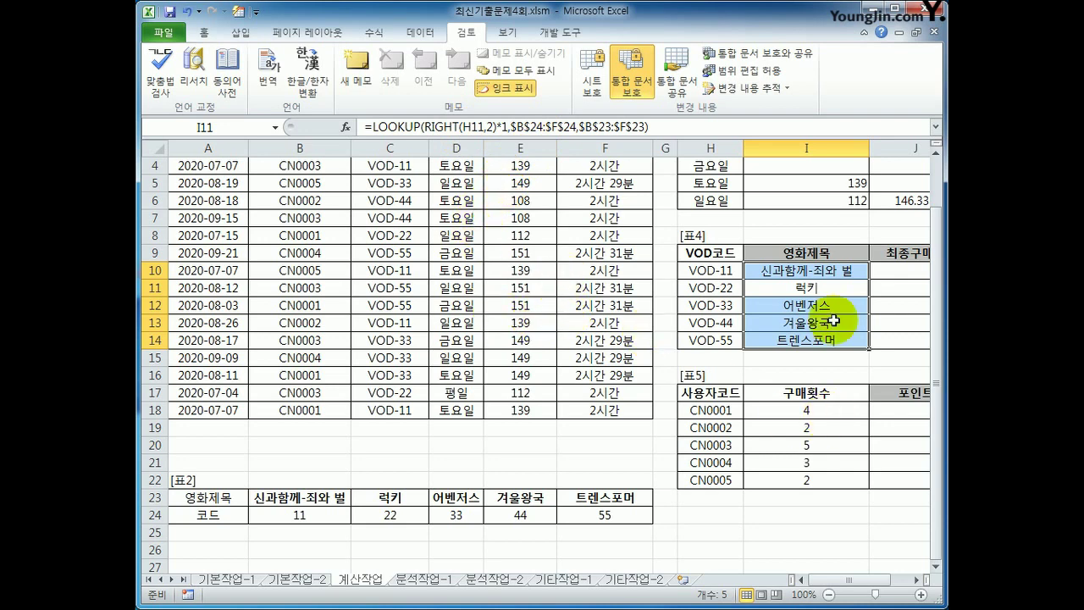
Begin a formula in J10 with MAX and a nested IF whose condition is $C$3:$C$18=H10.
{"action": "left_click", "coordinate": [889, 270]}
{"action": "left_click", "coordinate": [917, 580]}
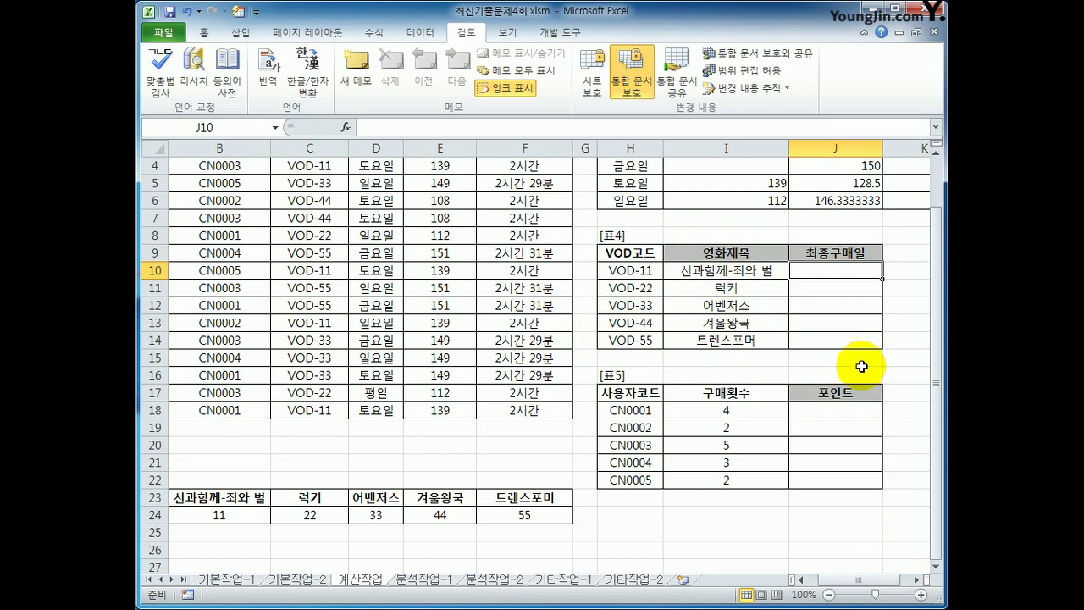
{"action": "type", "text": "=ma"}
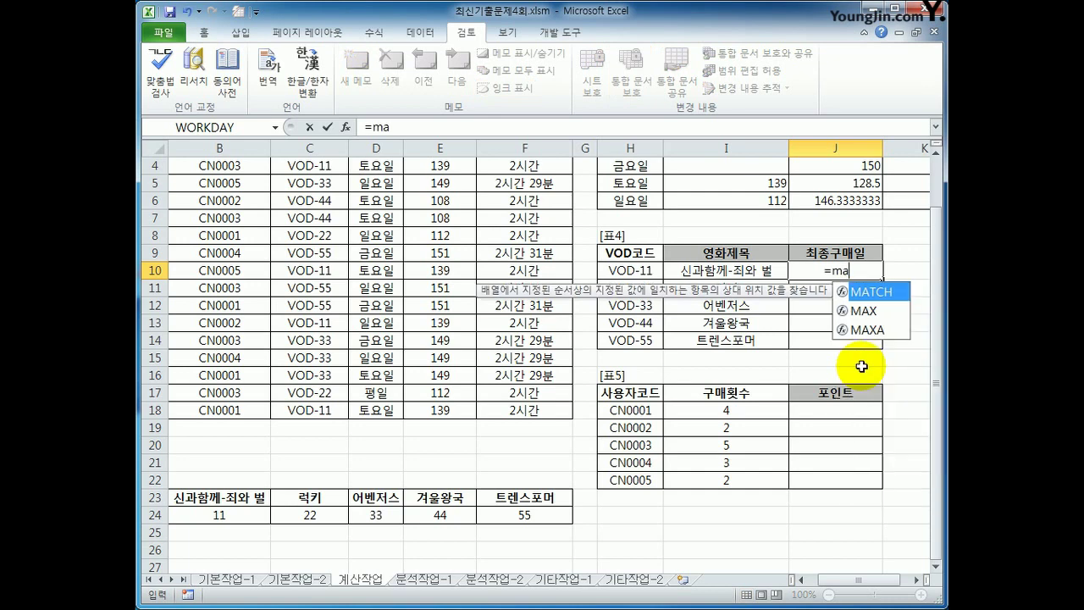
{"action": "type", "text": "x"}
{"action": "key", "text": "Tab"}
{"action": "type", "text": "if("}
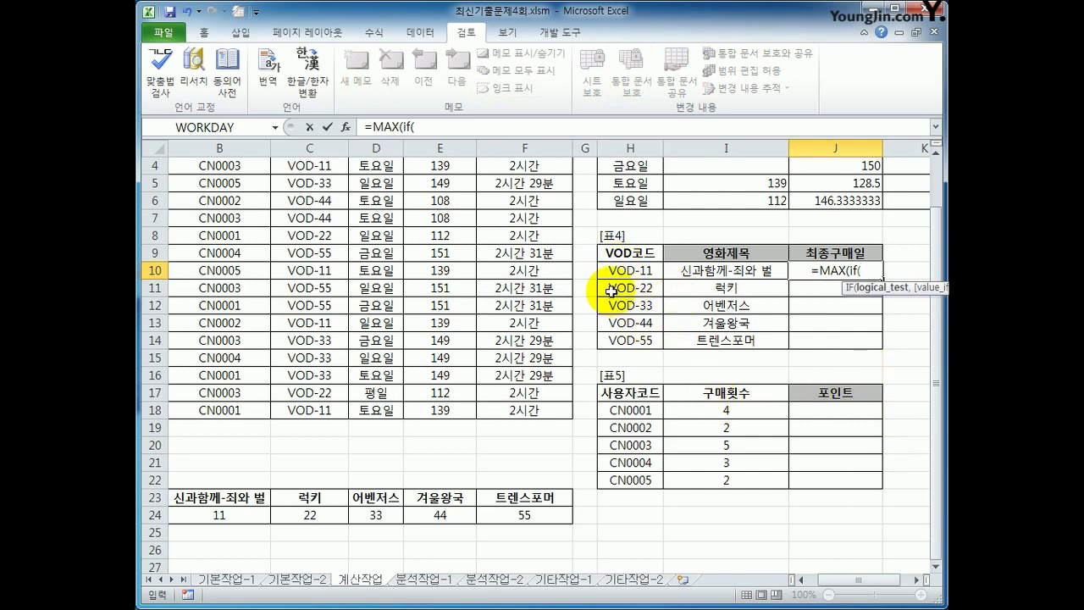
{"action": "scroll", "coordinate": [610, 322], "scroll_direction": "up", "scroll_amount": 1}
{"action": "left_click", "coordinate": [299, 201]}
{"action": "left_click_drag", "start_coordinate": [300, 201], "coordinate": [291, 461]}
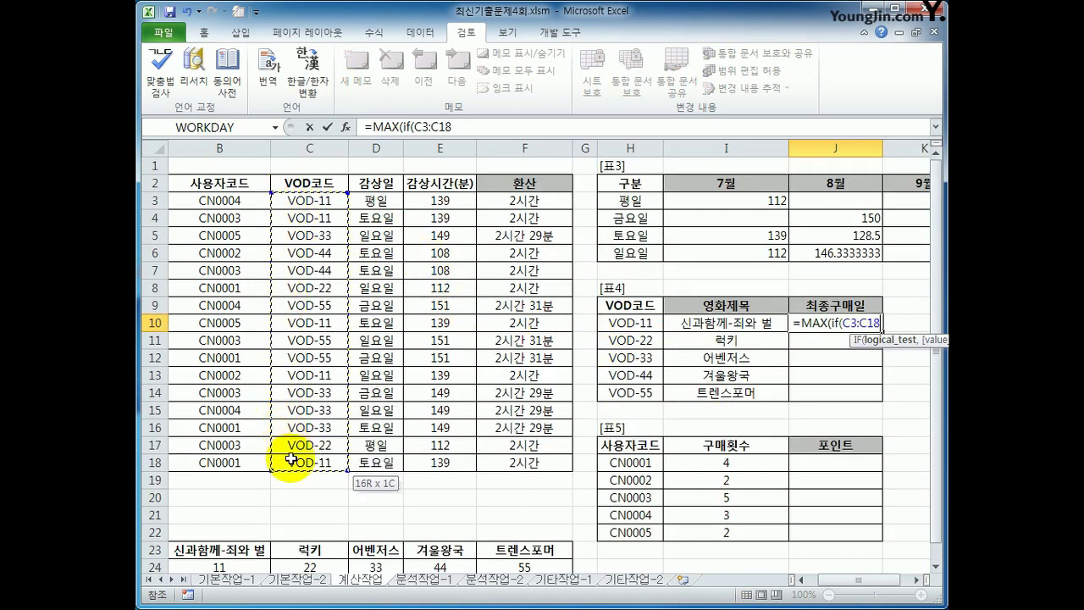
{"action": "key", "text": "F4"}
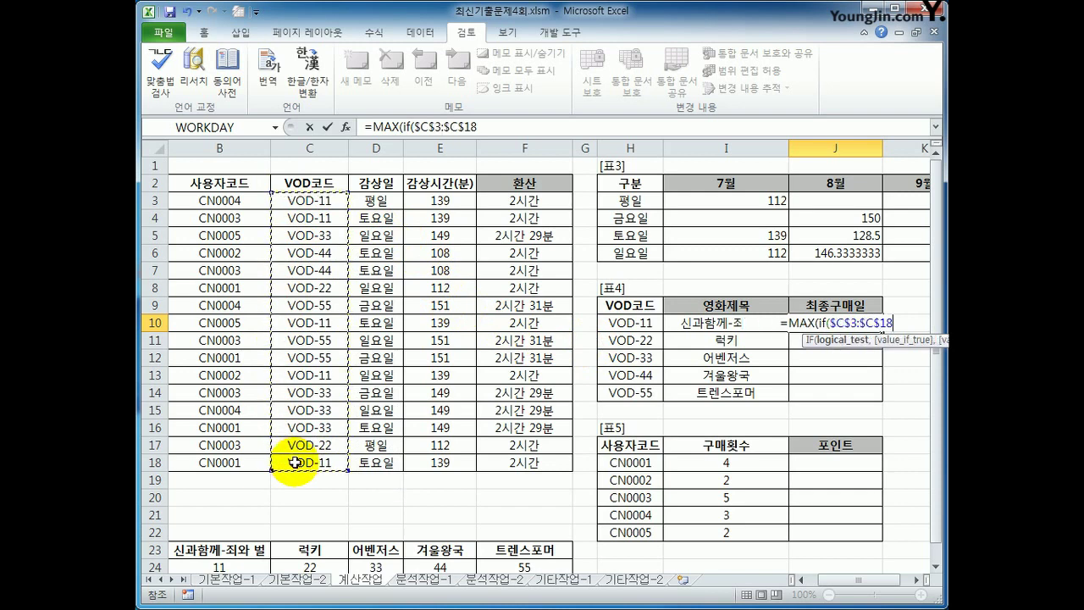
{"action": "type", "text": "=H10,"}
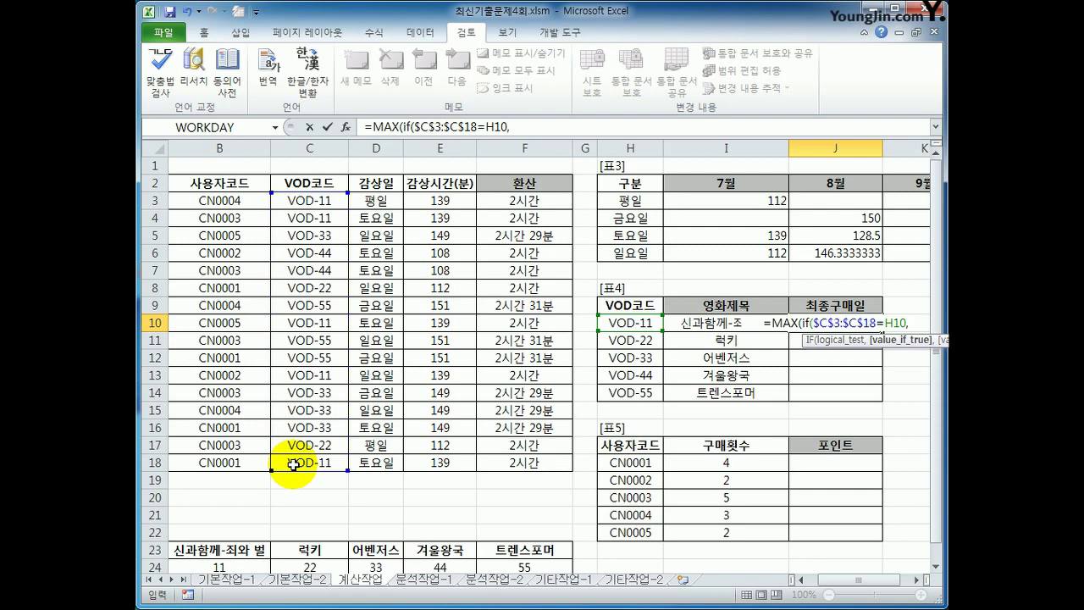
Add the purchase dates $A$3:$A$18 as the IF's true value and close both functions in the J10 formula.
{"action": "left_click_drag", "start_coordinate": [842, 580], "coordinate": [792, 583]}
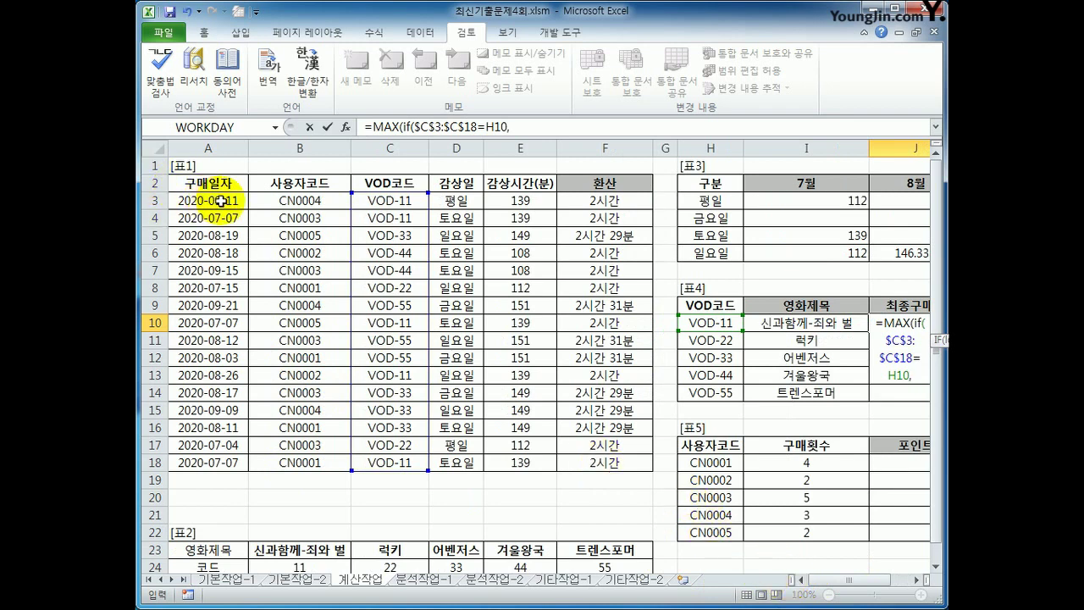
{"action": "left_click_drag", "start_coordinate": [216, 201], "coordinate": [222, 457]}
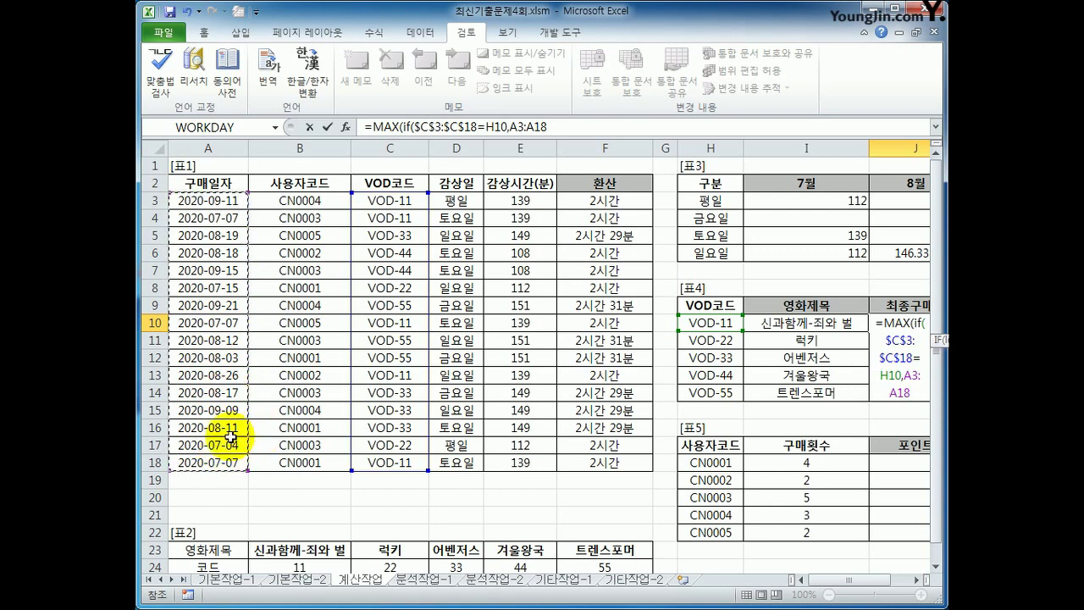
{"action": "key", "text": "F4"}
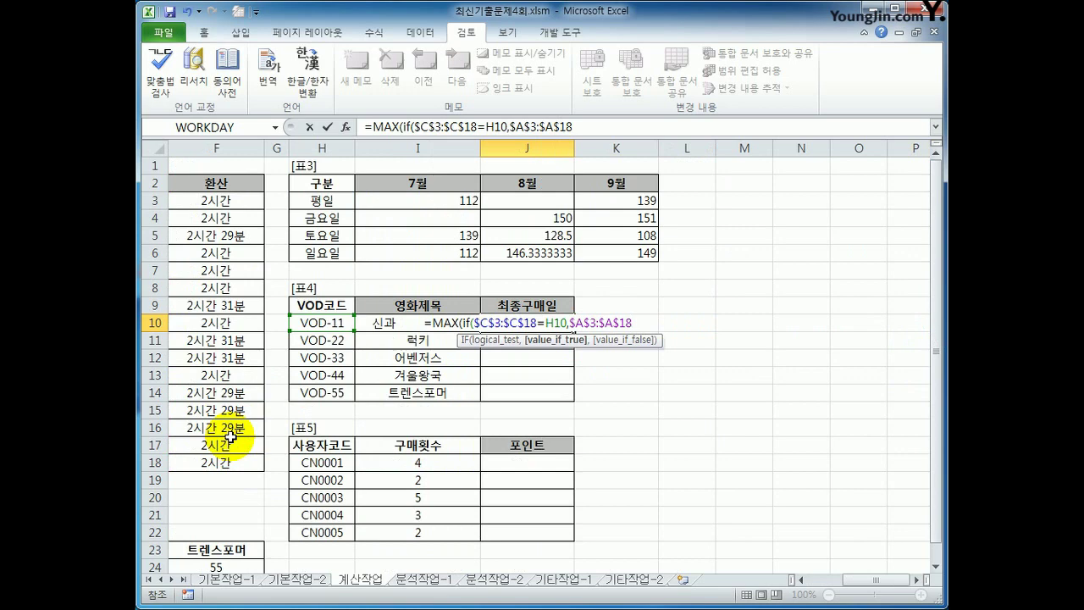
{"action": "type", "text": ")"}
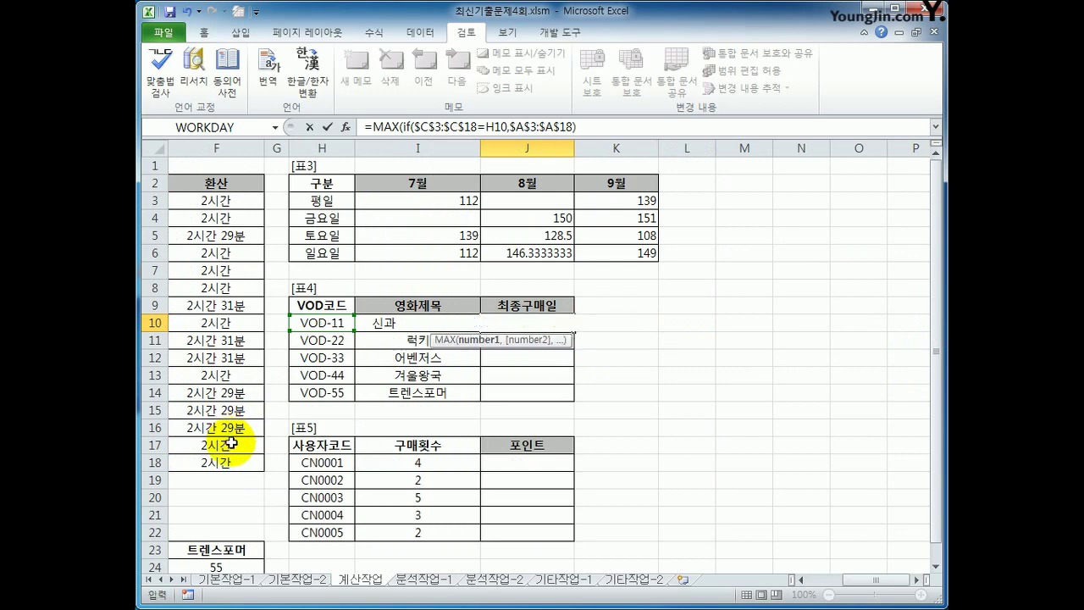
{"action": "type", "text": ")"}
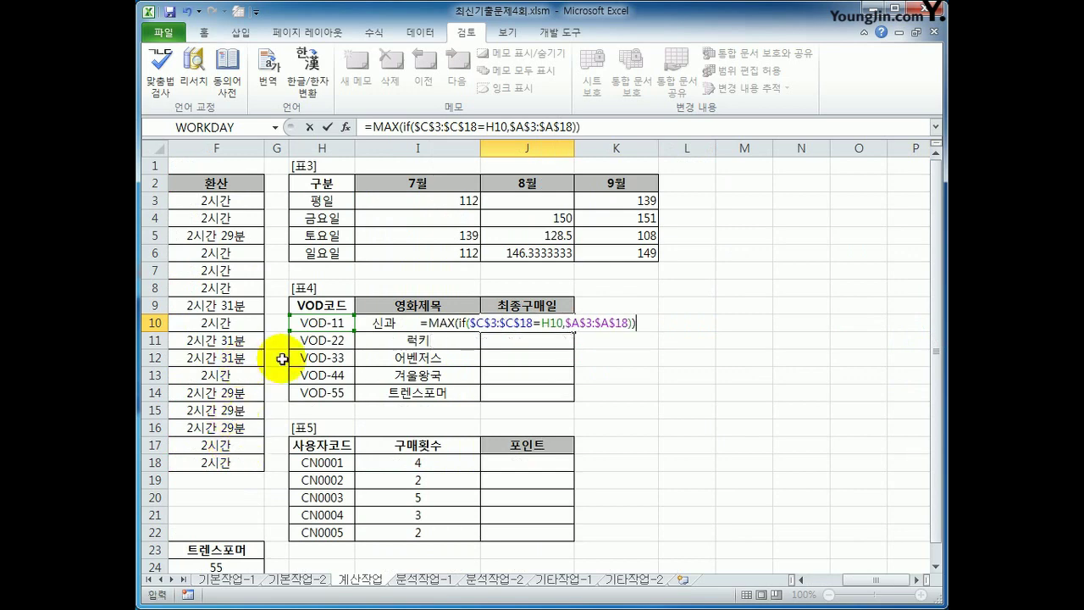
Check the MAX and IF parts of the J10 formula against the source table and enter it as an array formula.
{"action": "left_click_drag", "start_coordinate": [852, 581], "coordinate": [811, 583]}
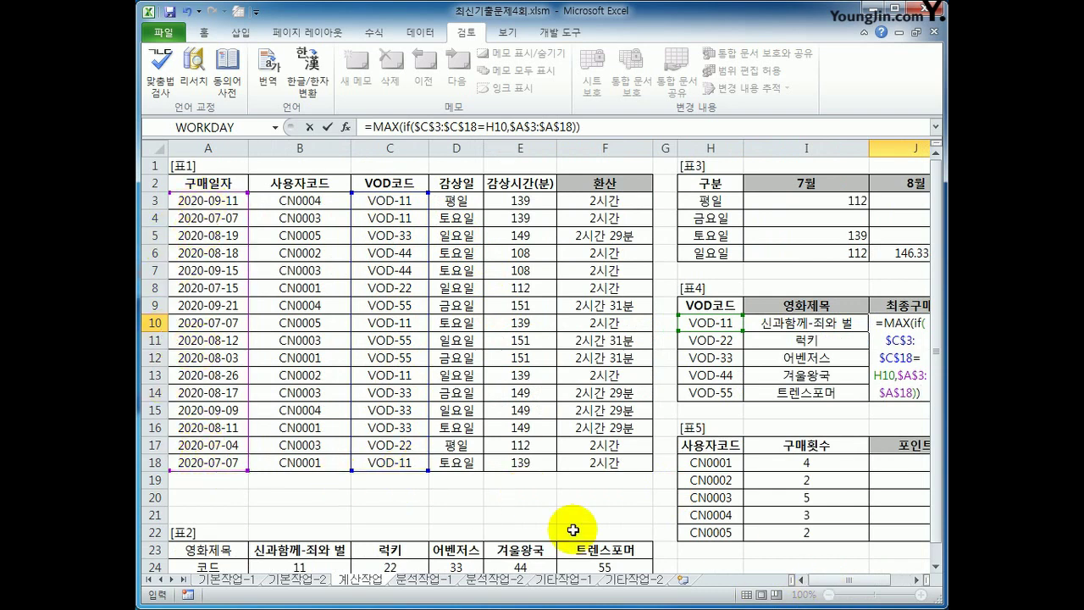
{"action": "double_click", "coordinate": [386, 127]}
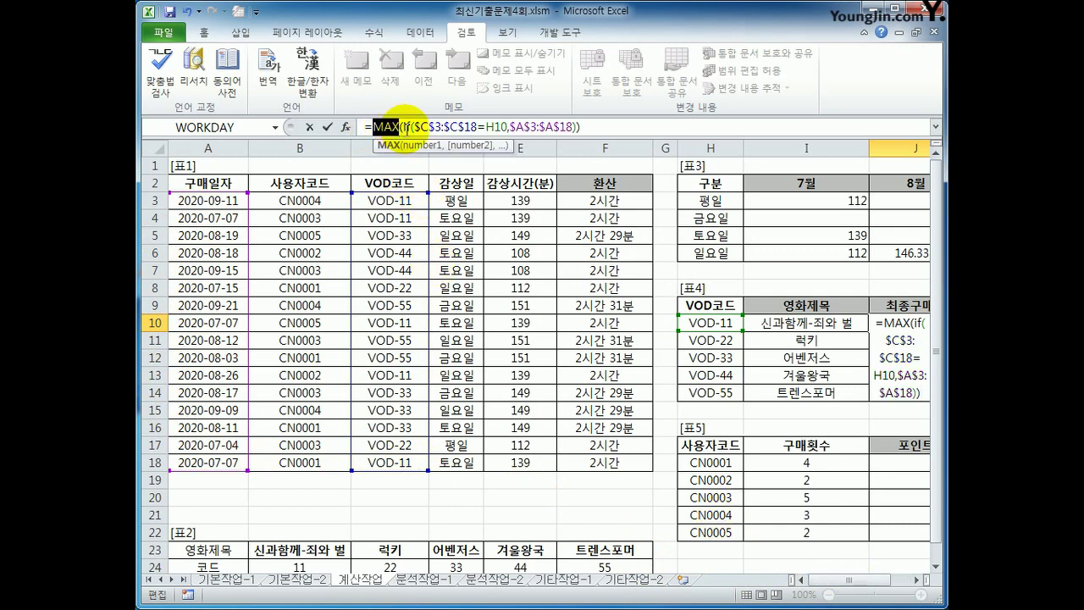
{"action": "left_click_drag", "start_coordinate": [402, 127], "coordinate": [578, 127]}
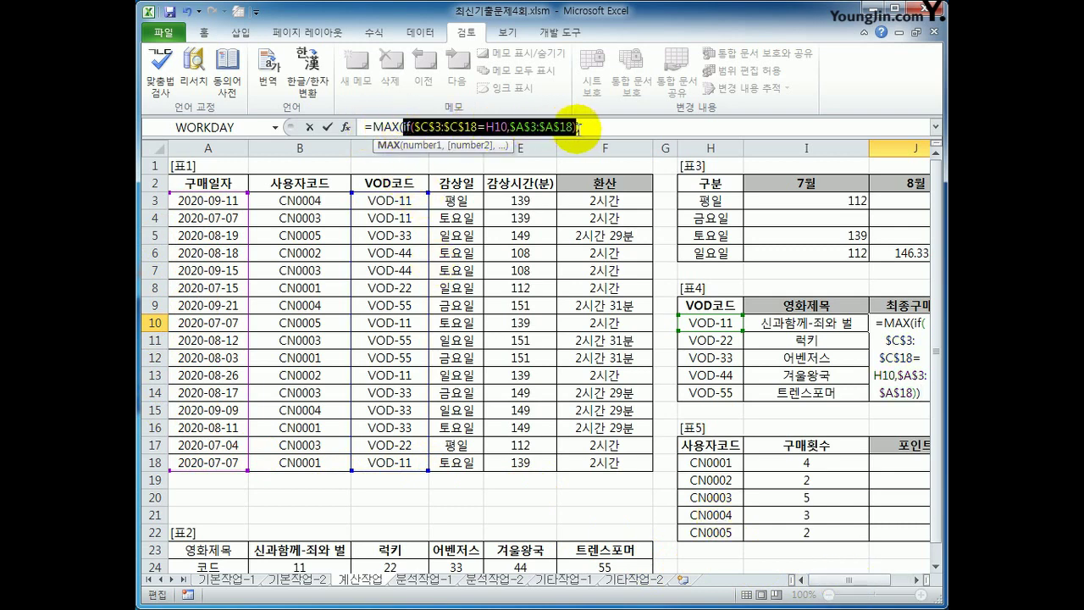
{"action": "left_click", "coordinate": [592, 127]}
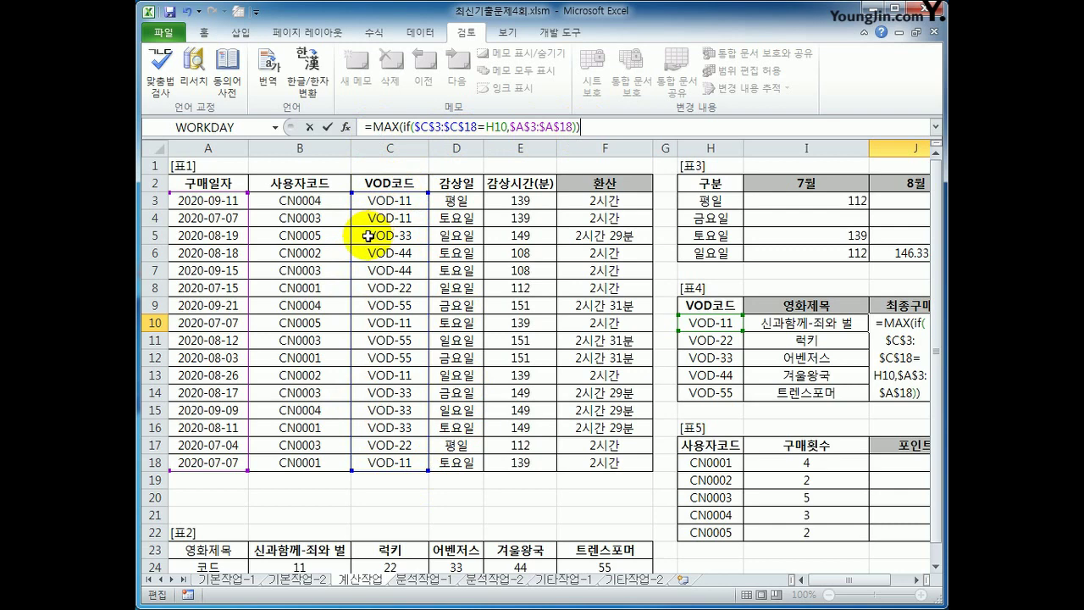
{"action": "left_click_drag", "start_coordinate": [818, 582], "coordinate": [838, 588]}
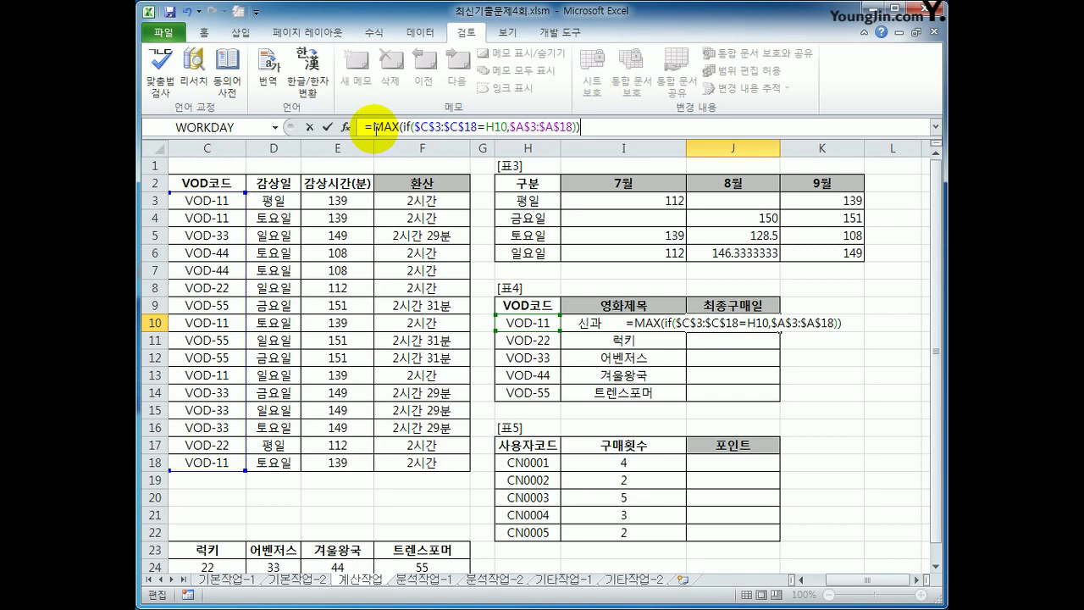
{"action": "key", "text": "ctrl+shift+Return"}
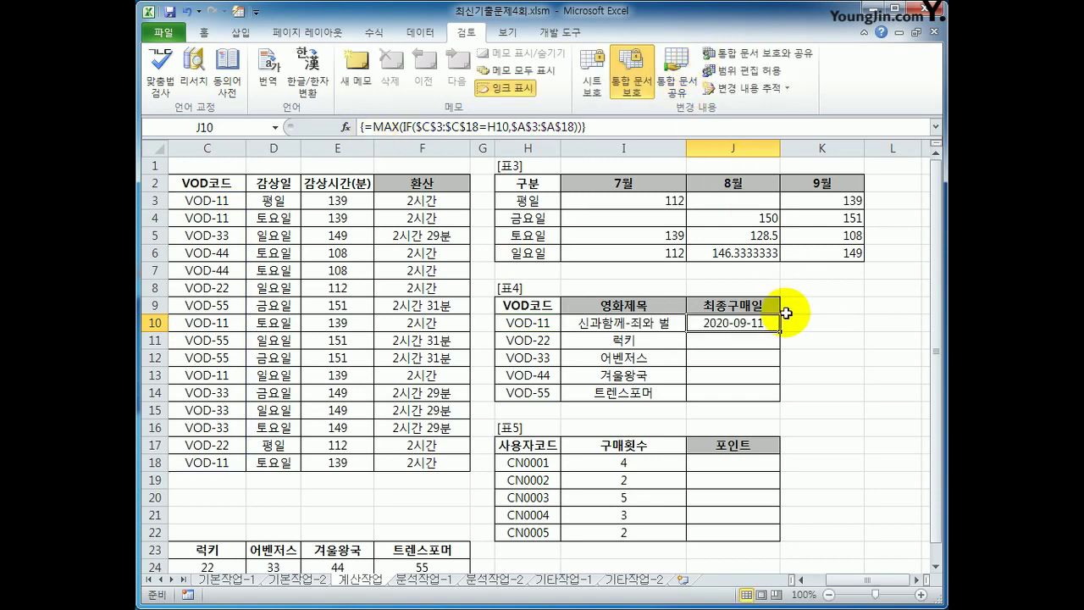
Copy the array formula in J10 down to J14.
{"action": "left_click_drag", "start_coordinate": [781, 332], "coordinate": [781, 396]}
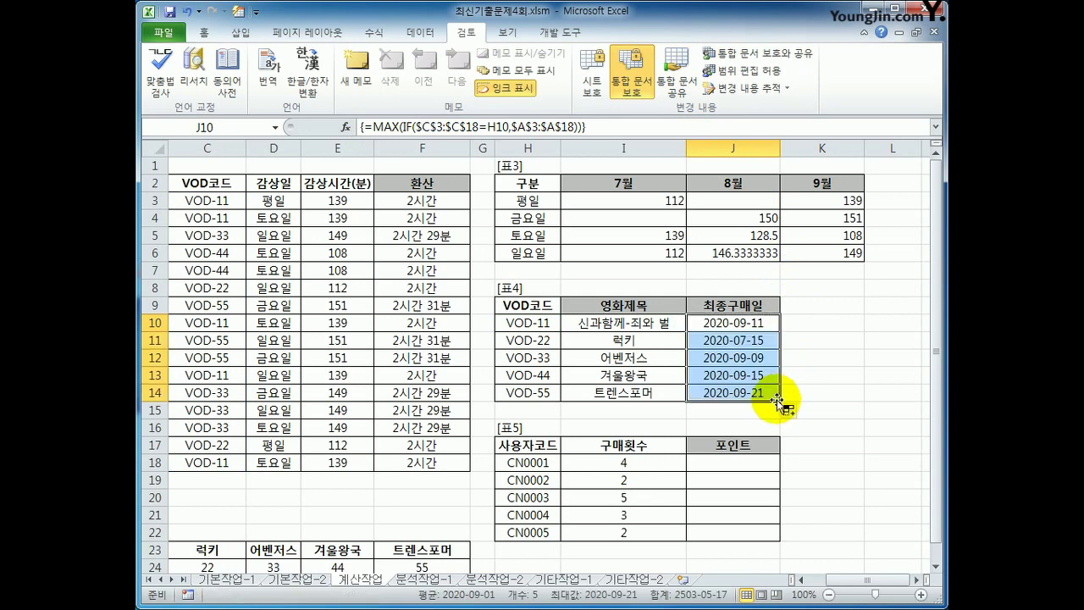
Check the last purchase date for VOD-11 in 표4 against all of that code's purchase dates in 표1.
{"action": "left_click", "coordinate": [542, 325]}
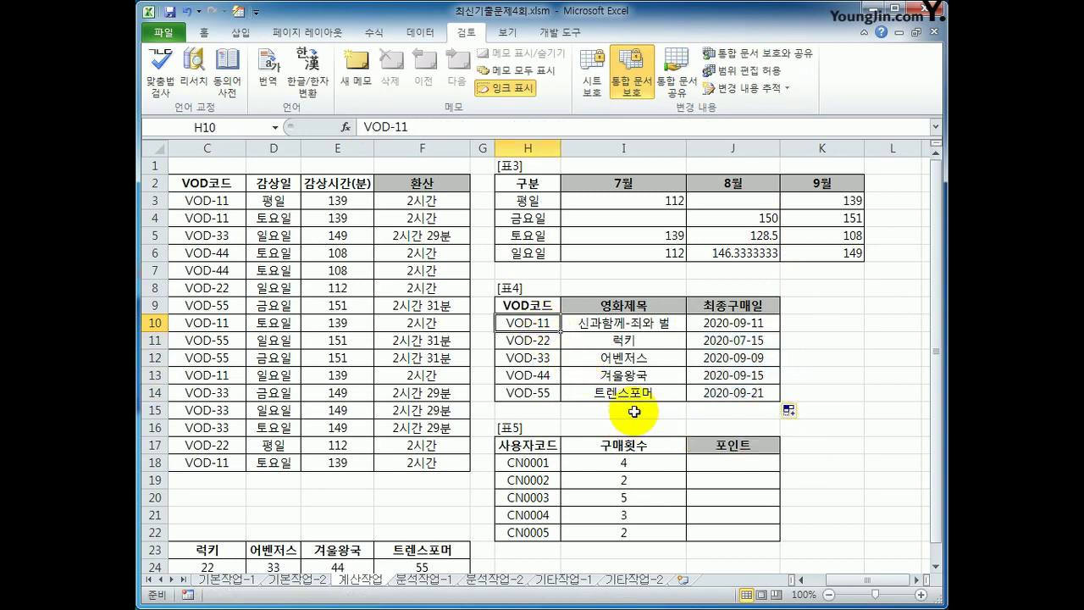
{"action": "left_click_drag", "start_coordinate": [858, 580], "coordinate": [809, 581]}
{"action": "left_click", "coordinate": [405, 201]}
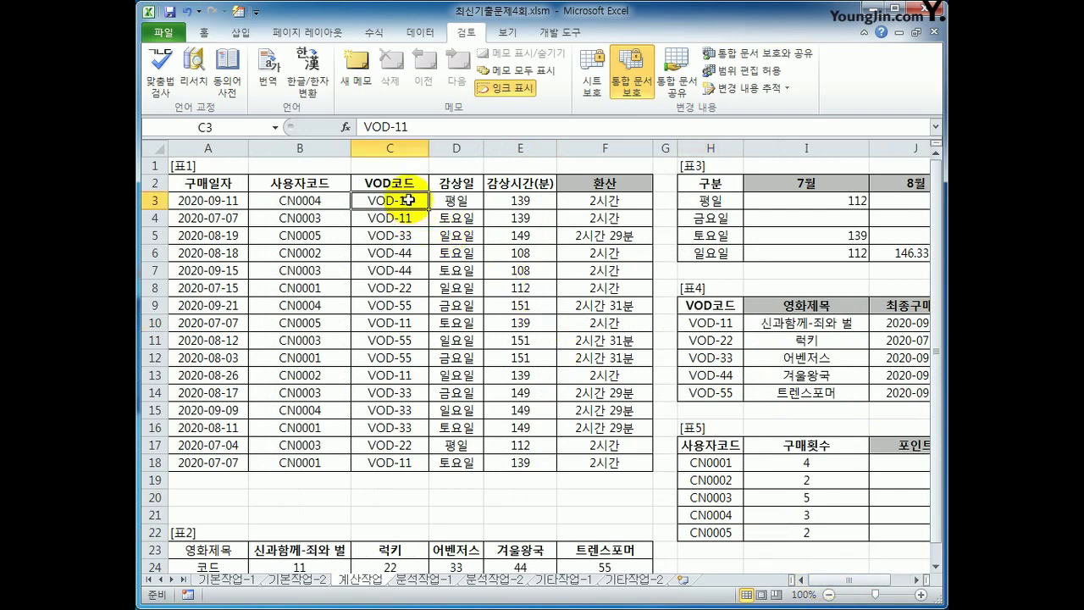
{"action": "left_click", "coordinate": [233, 201]}
{"action": "left_click", "coordinate": [225, 218]}
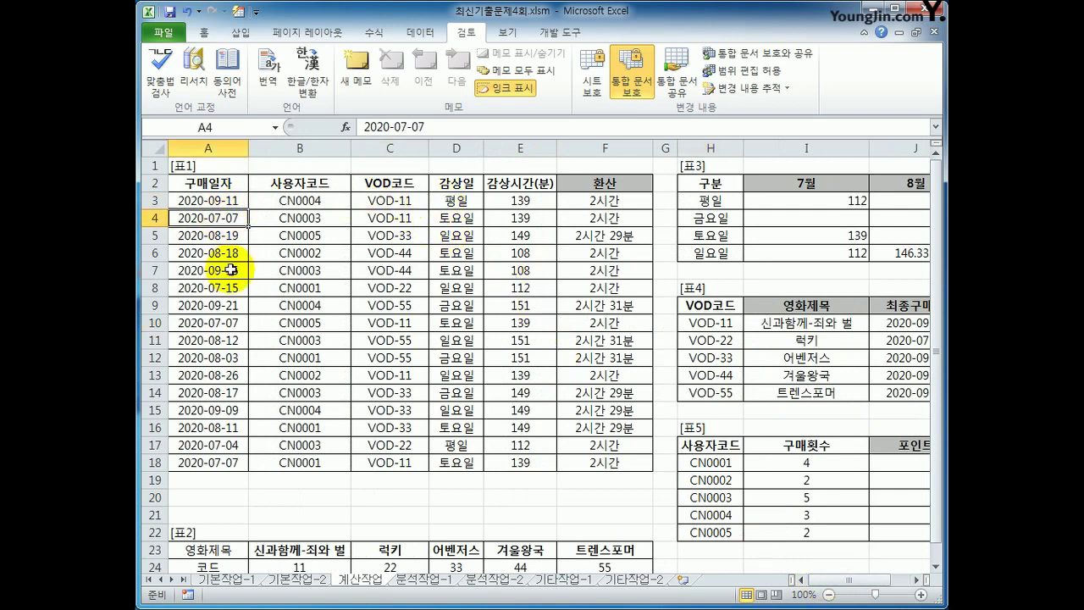
{"action": "left_click", "coordinate": [230, 322]}
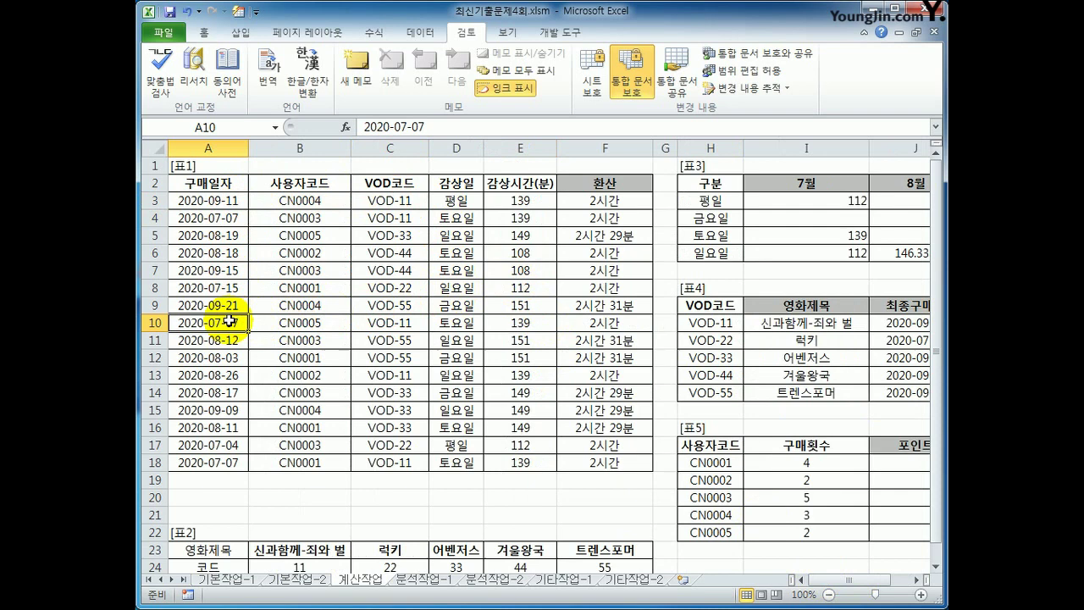
{"action": "left_click", "coordinate": [216, 376]}
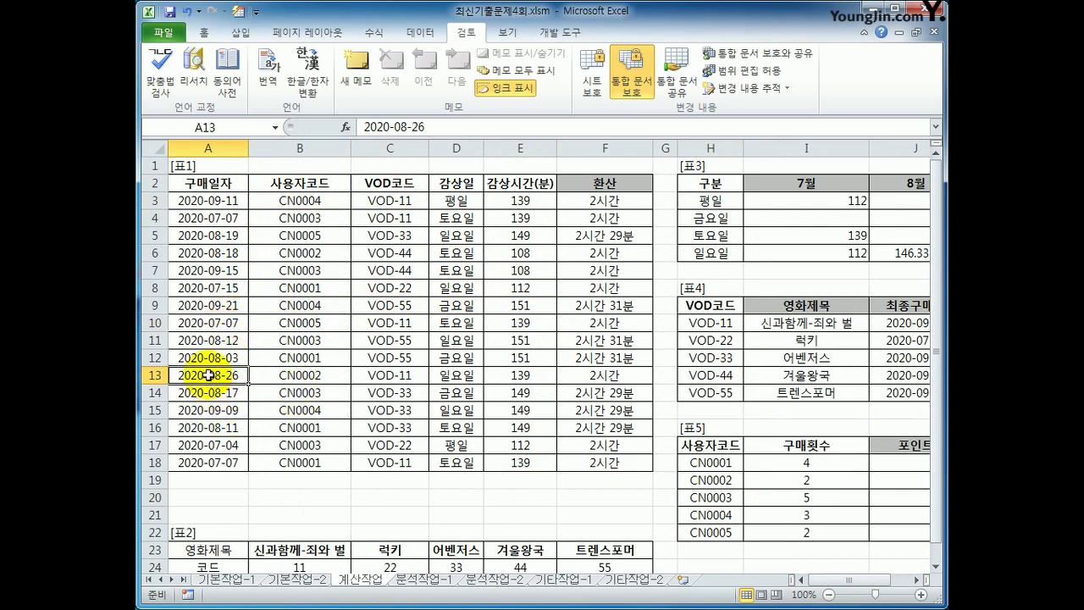
{"action": "left_click", "coordinate": [227, 462]}
{"action": "left_click", "coordinate": [227, 201]}
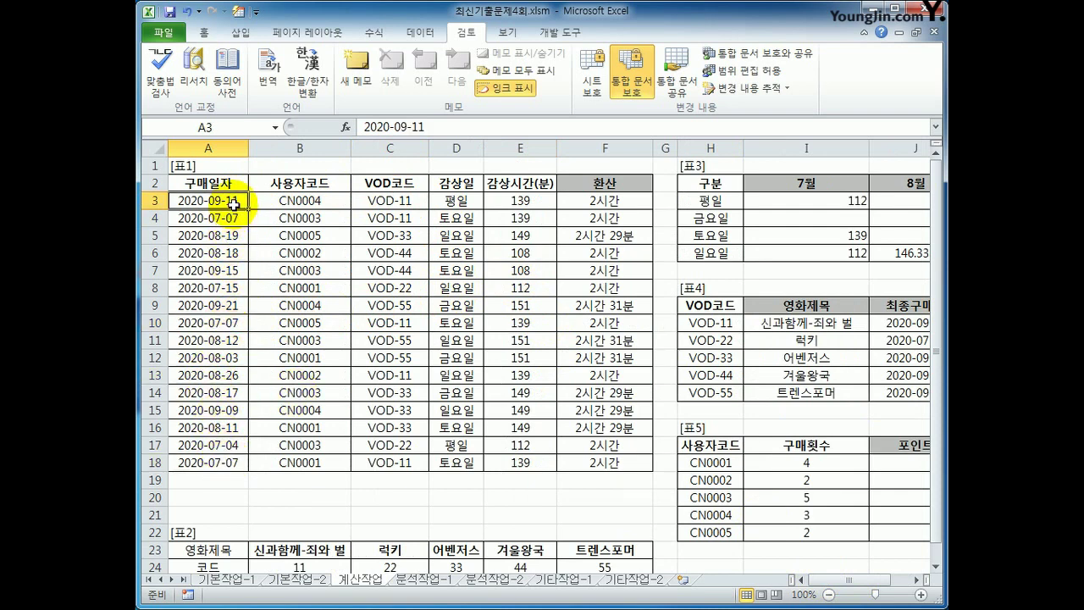
{"action": "left_click_drag", "start_coordinate": [840, 583], "coordinate": [879, 581]}
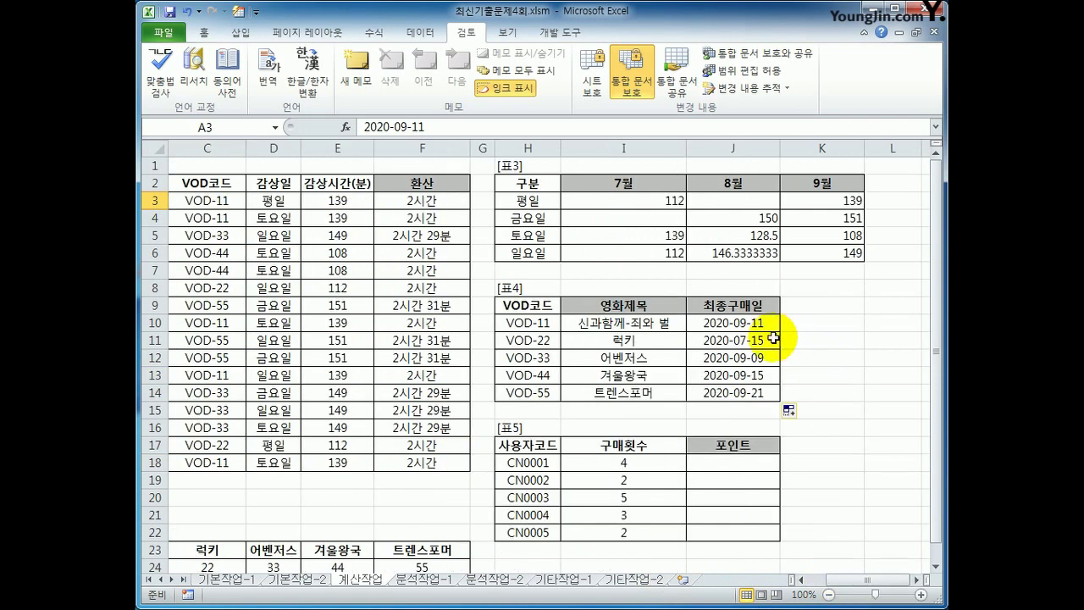
{"action": "left_click", "coordinate": [751, 323]}
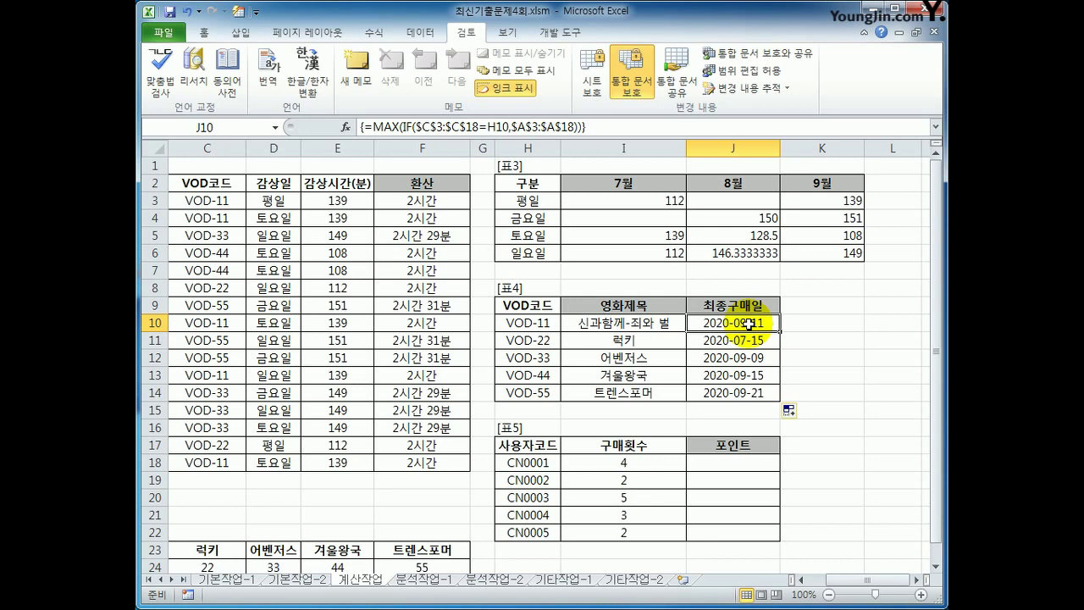
Select J18 in 표5, switch to the Visual Basic editor and insert a new module.
{"action": "left_click", "coordinate": [732, 465]}
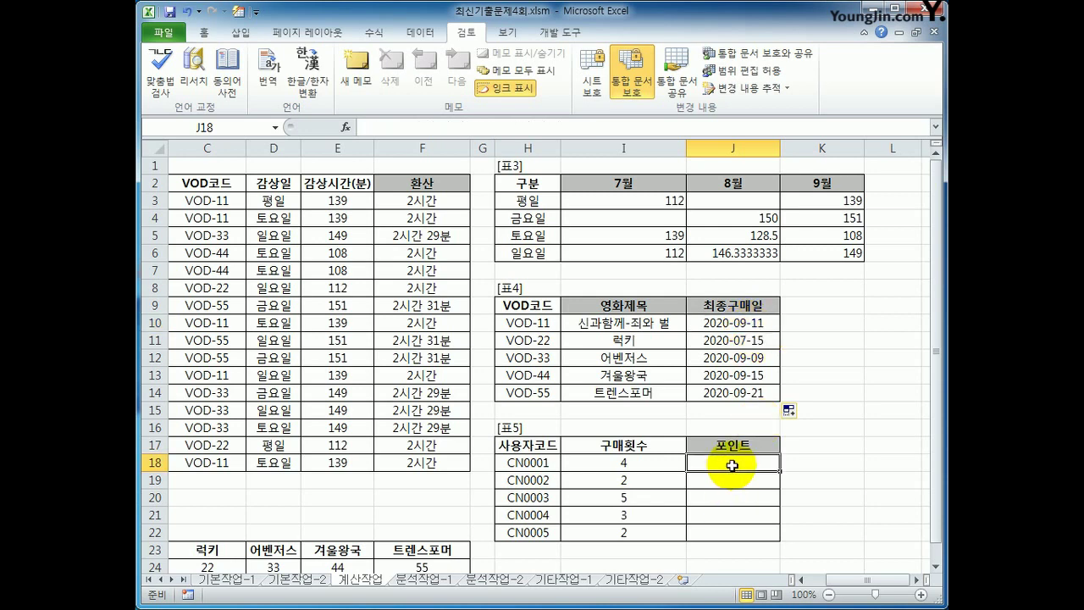
{"action": "left_click", "coordinate": [561, 36]}
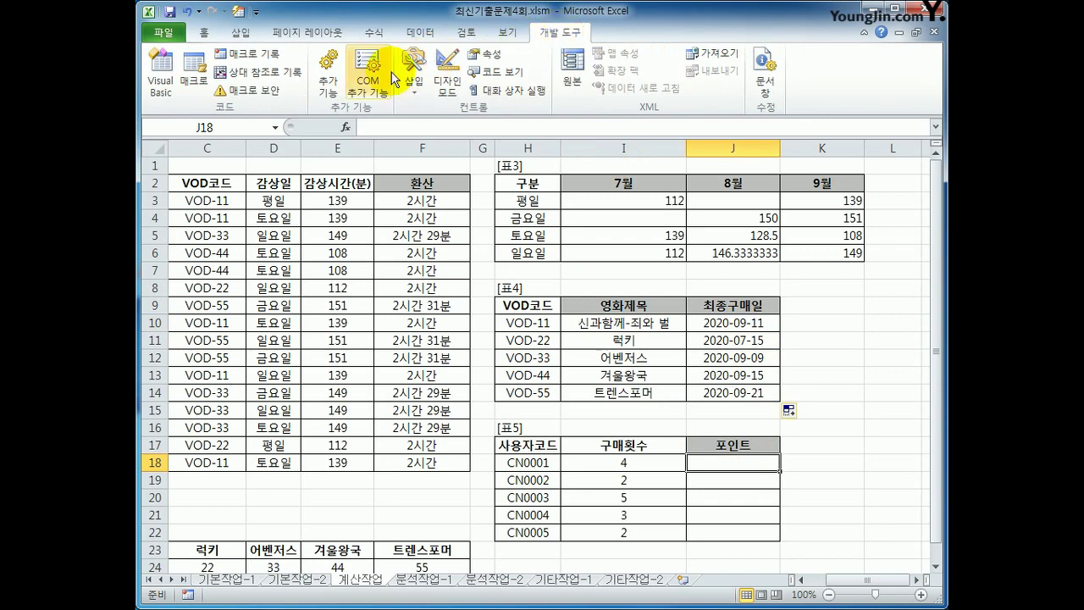
{"action": "left_click", "coordinate": [165, 87]}
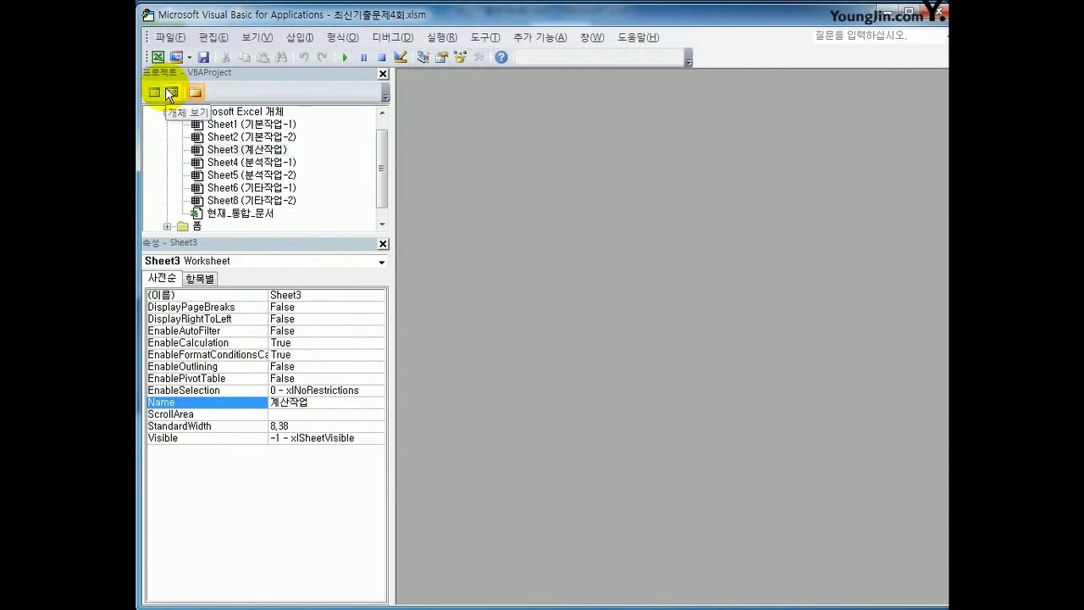
{"action": "left_click", "coordinate": [300, 38]}
{"action": "left_click", "coordinate": [322, 91]}
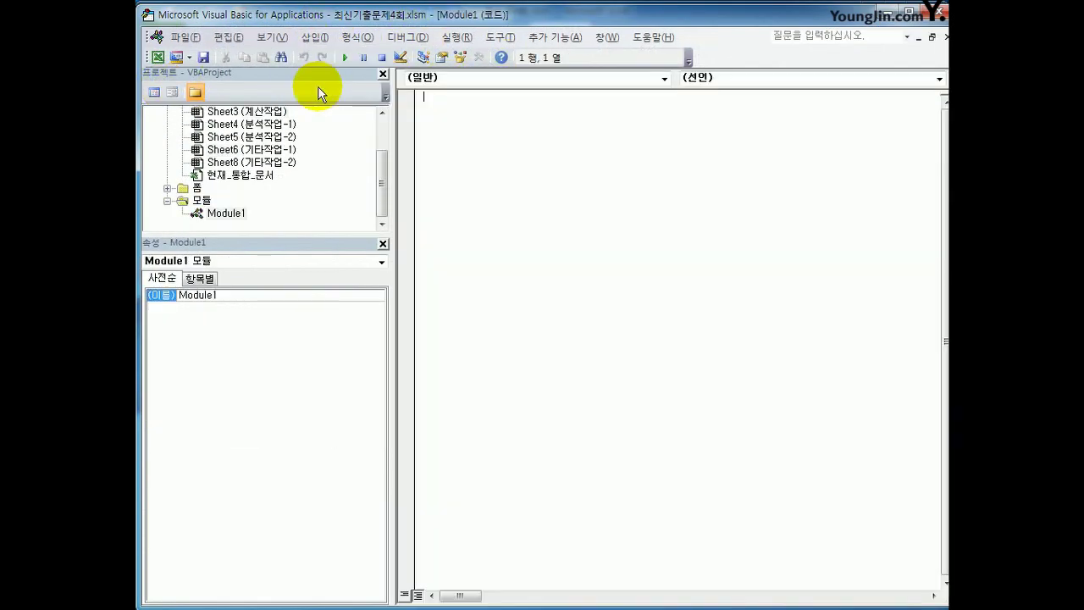
Declare the public function fn포인트 with the argument 구매횟수 in the new module.
{"action": "type", "text": "p"}
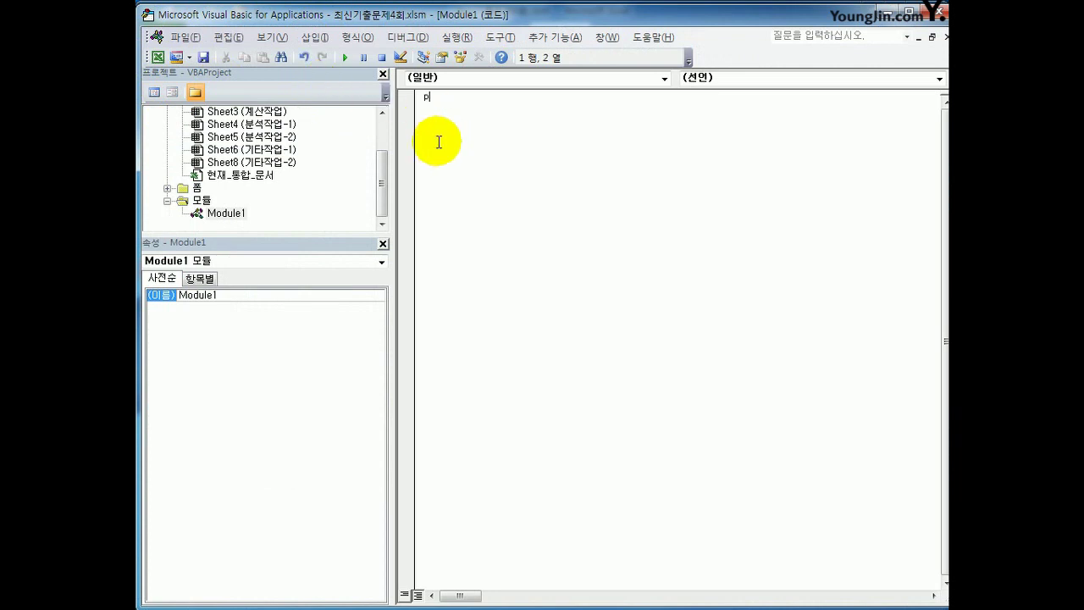
{"action": "type", "text": "ublic fucn"}
{"action": "key", "text": "BackSpace"}
{"action": "key", "text": "BackSpace"}
{"action": "type", "text": "ction "}
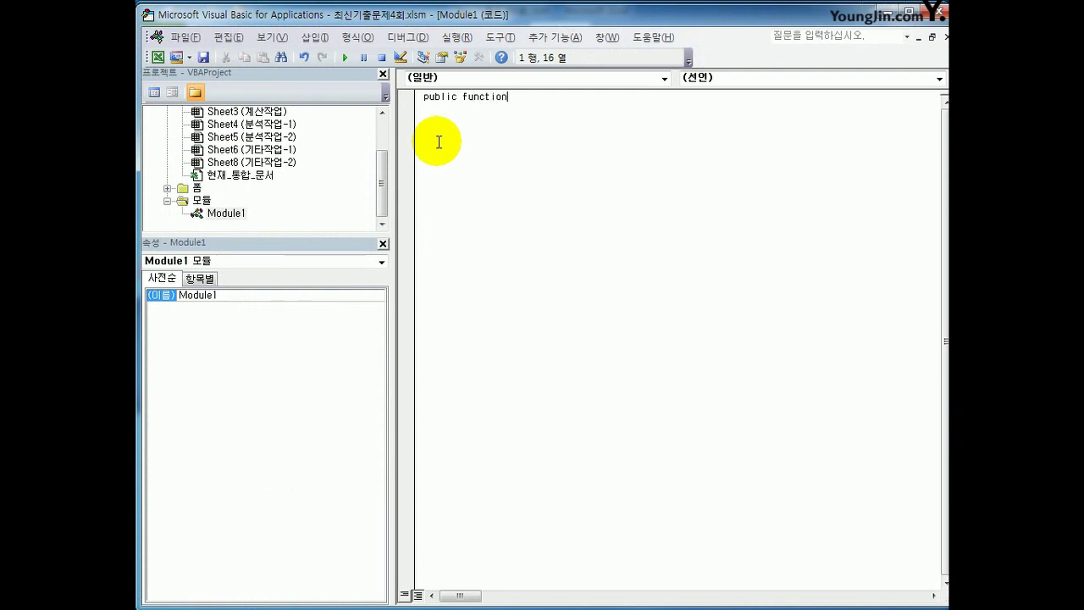
{"action": "type", "text": "fn포인트(구매횟수)"}
{"action": "key", "text": "Return"}
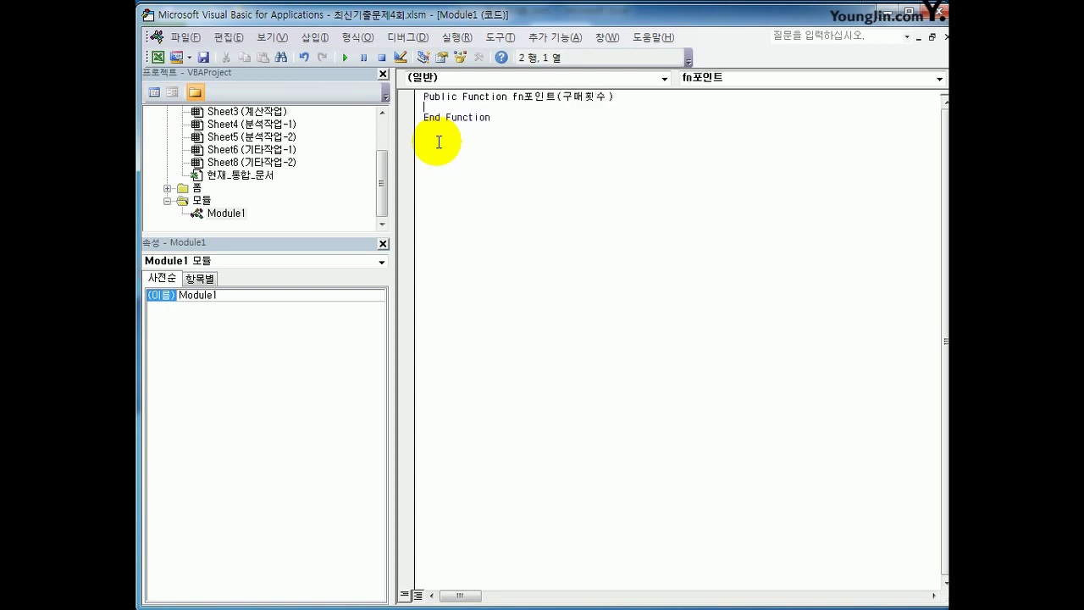
Add an indented If statement with the condition 구매횟수 >= 3 inside the fn포인트 function.
{"action": "key", "text": "Tab"}
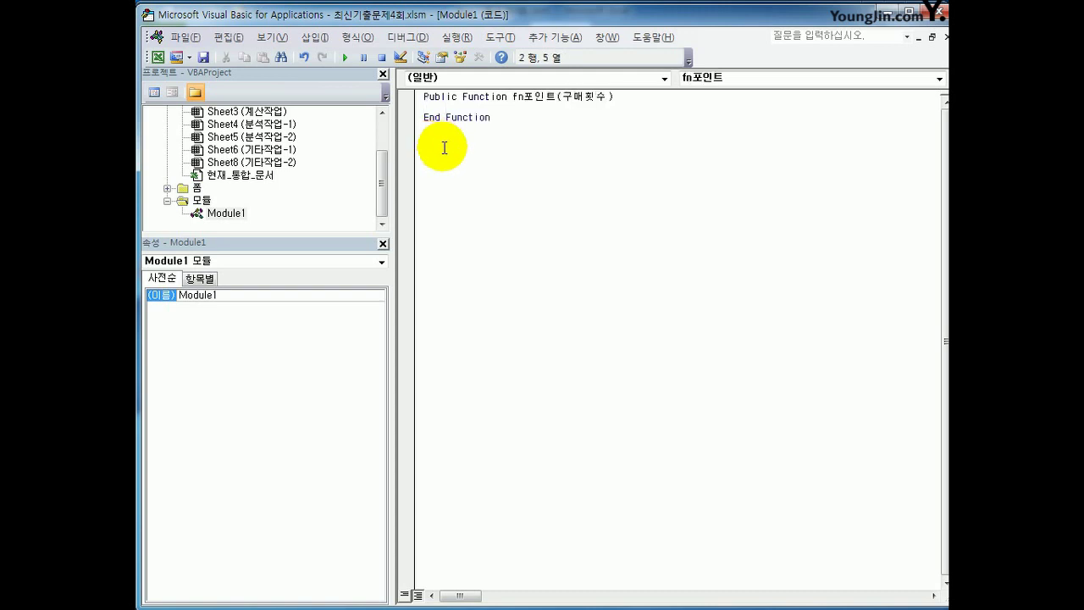
{"action": "type", "text": "if 구매횟수"}
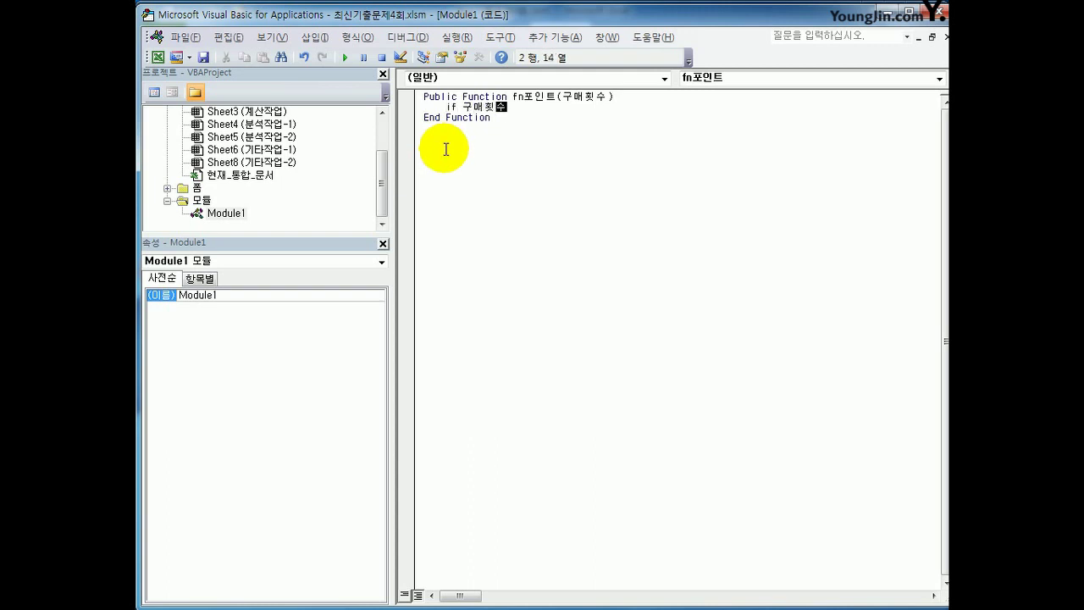
{"action": "type", "text": "=3 then"}
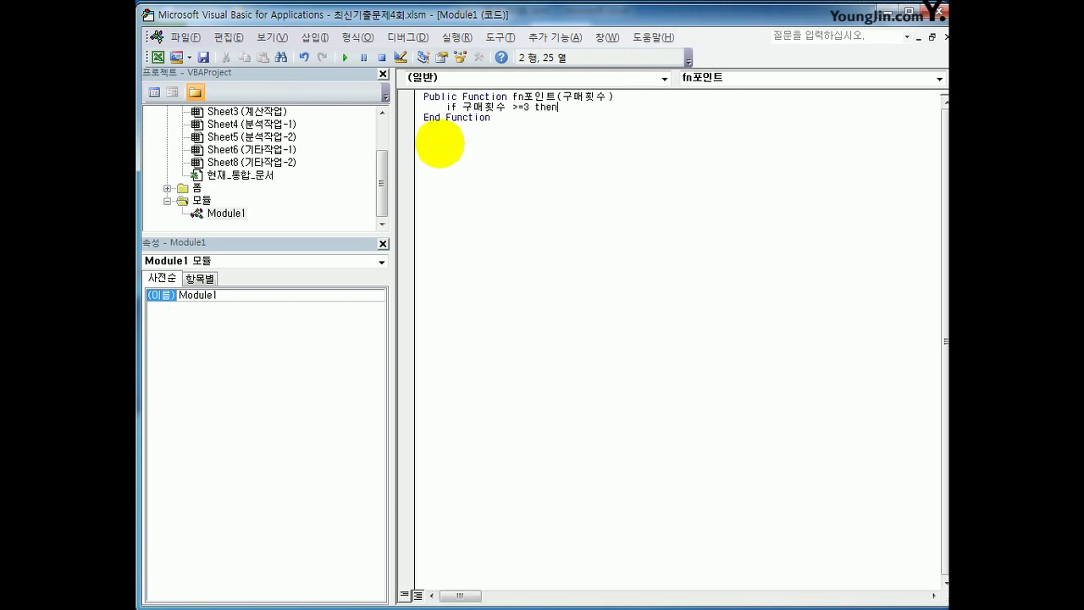
{"action": "key", "text": "Return"}
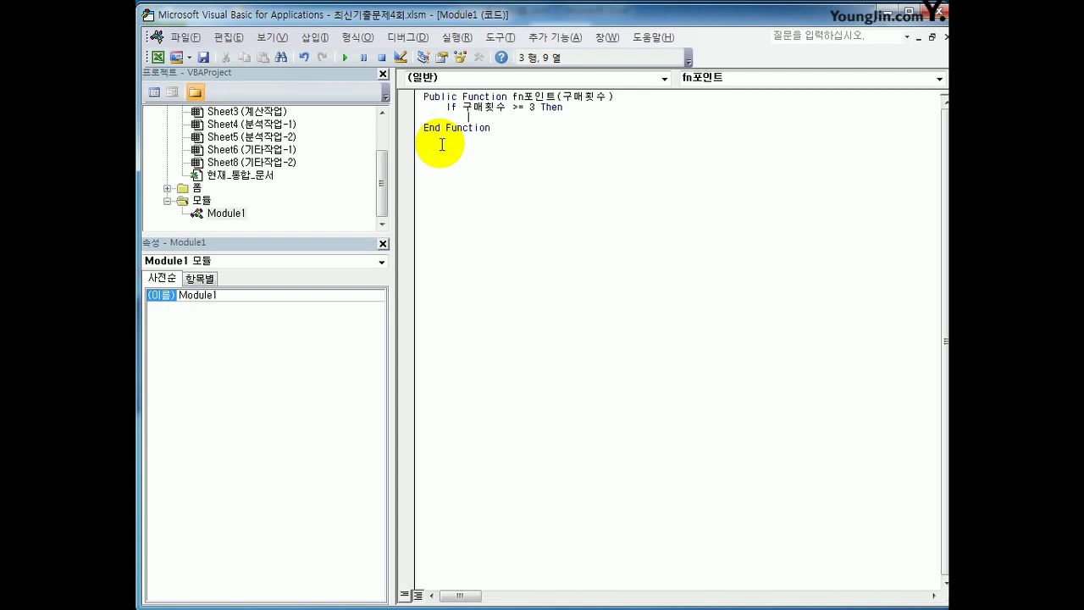
Assign 구매횟수 * 3 to fn포인트 as the If statement's true branch.
{"action": "type", "text": "fn포인트 = read"}
{"action": "key", "text": "BackSpace"}
{"action": "key", "text": "BackSpace"}
{"action": "key", "text": "BackSpace"}
{"action": "key", "text": "BackSpace"}
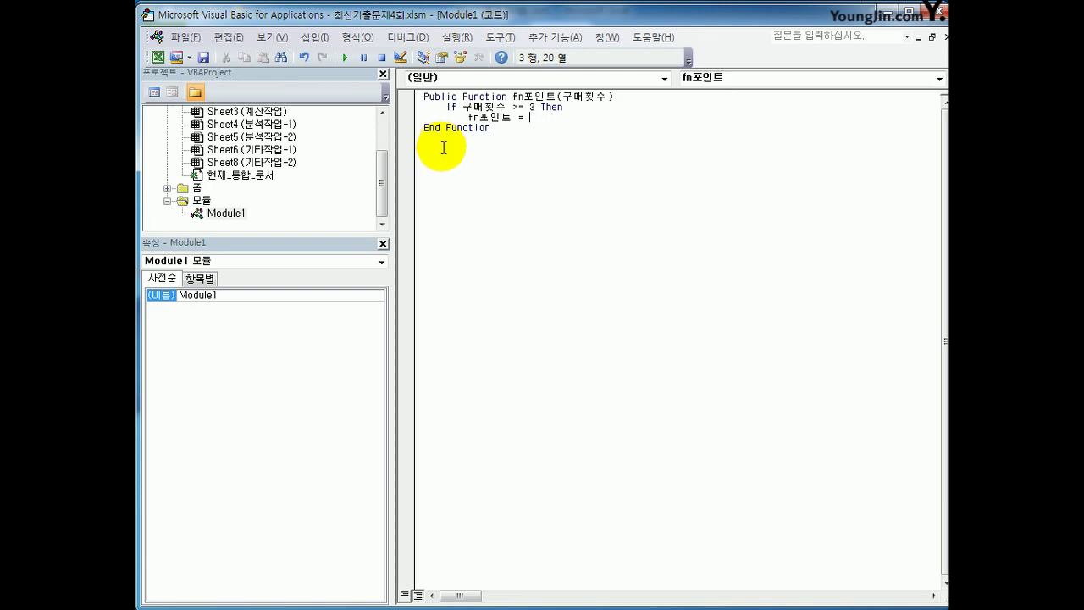
{"action": "type", "text": "구매횟수 * 3"}
{"action": "key", "text": "Return"}
{"action": "key", "text": "BackSpace"}
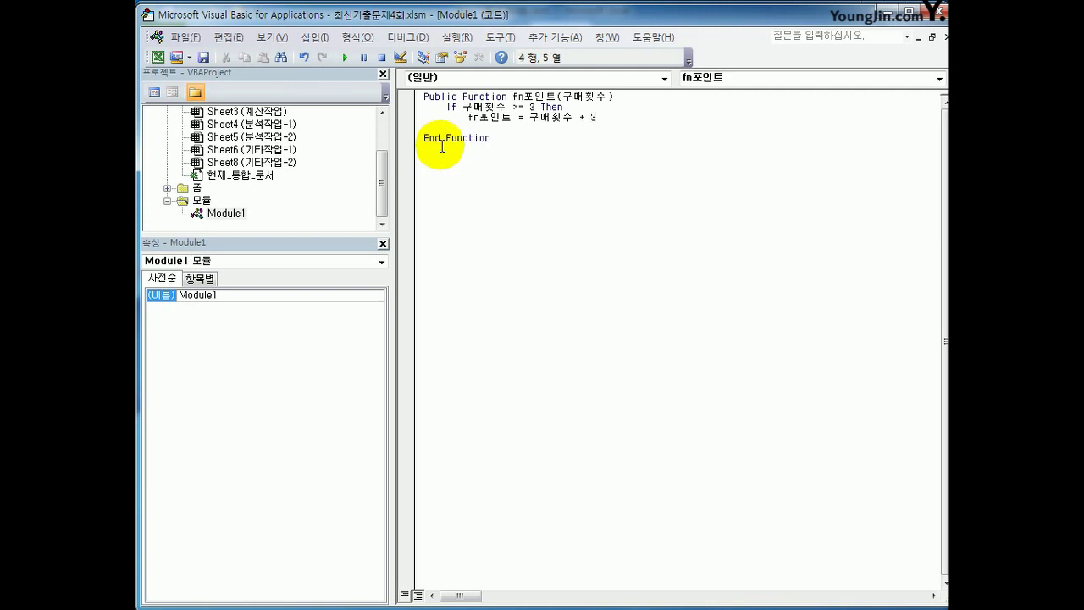
Add an Else branch that assigns 구매횟수 * 2 to fn포인트, reusing the assignment line above.
{"action": "type", "text": "es"}
{"action": "key", "text": "BackSpace"}
{"action": "type", "text": "lse"}
{"action": "key", "text": "Return"}
{"action": "key", "text": "Up"}
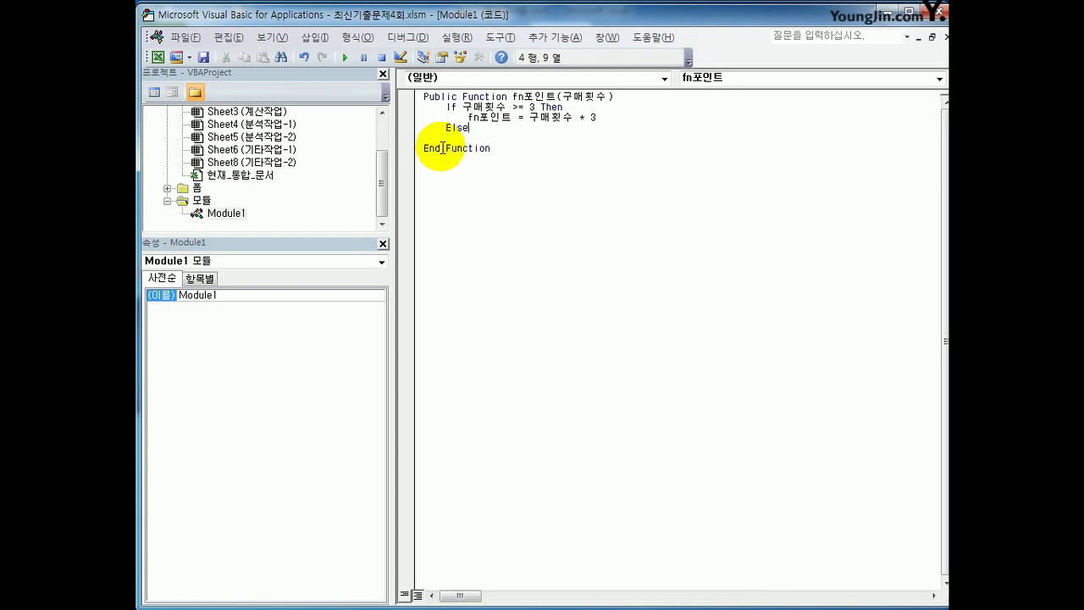
{"action": "key", "text": "shift+End"}
{"action": "key", "text": "ctrl+c"}
{"action": "key", "text": "Down"}
{"action": "key", "text": "Down"}
{"action": "key", "text": "ctrl+v"}
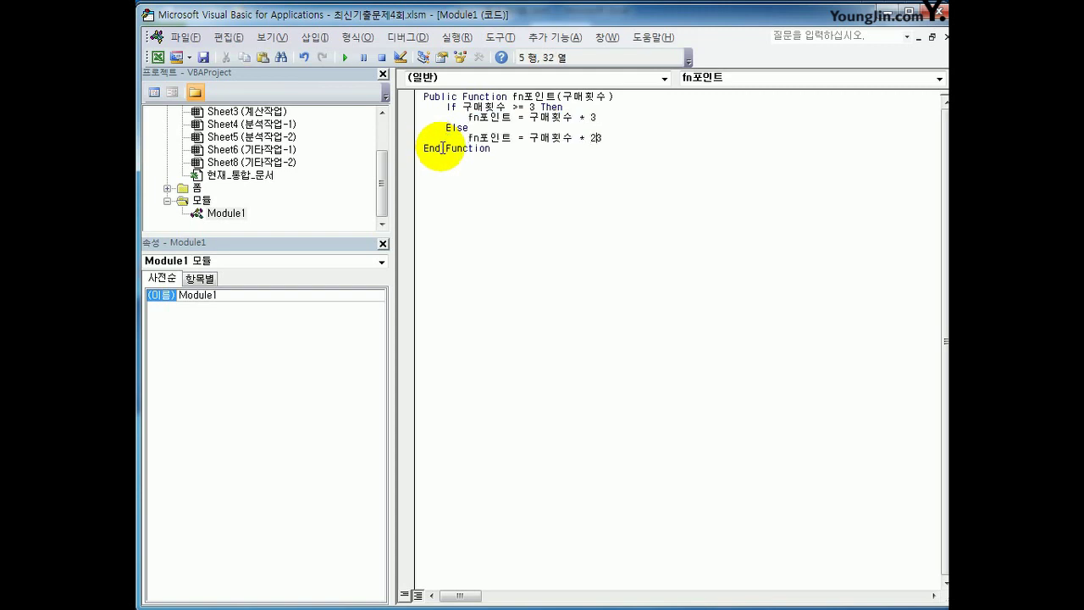
Close the conditional block with End If and return from the Visual Basic editor to the Excel worksheet.
{"action": "key", "text": "Return"}
{"action": "key", "text": "BackSpace"}
{"action": "type", "text": "endi"}
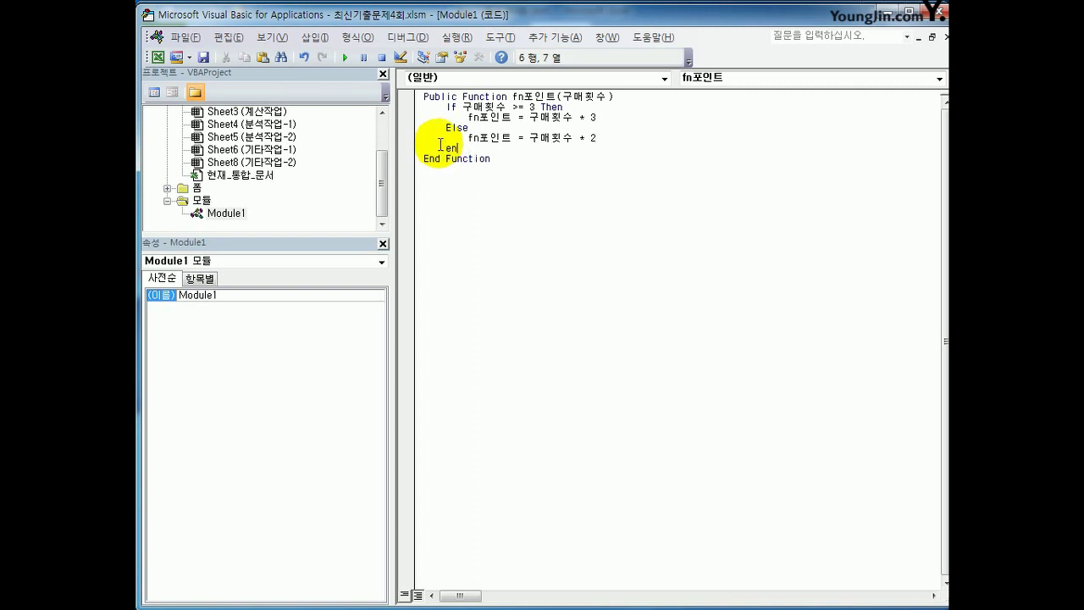
{"action": "key", "text": "BackSpace"}
{"action": "type", "text": "if"}
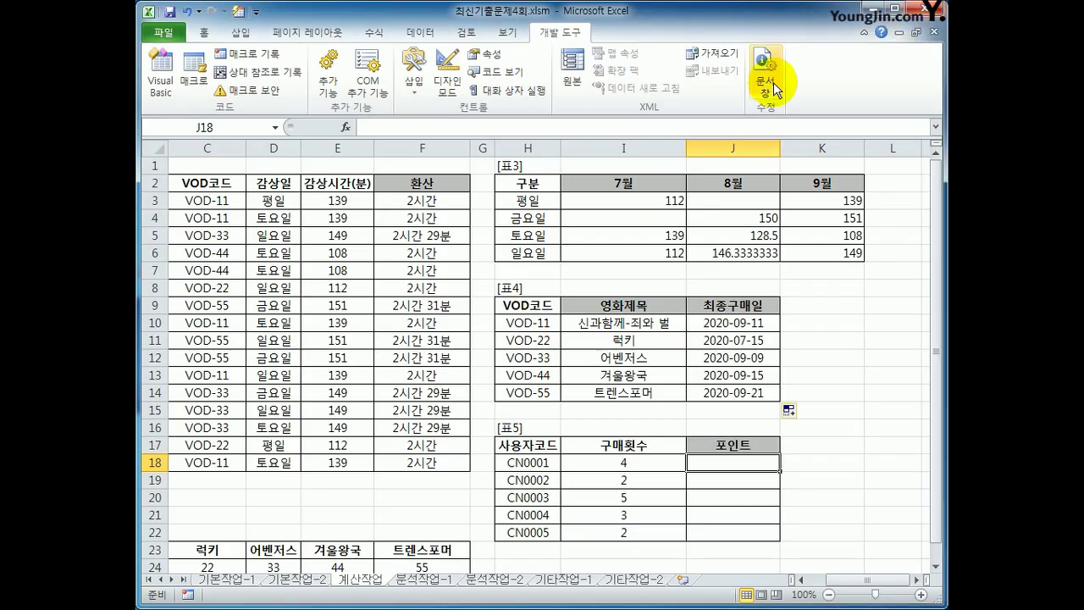
{"action": "left_click", "coordinate": [930, 11]}
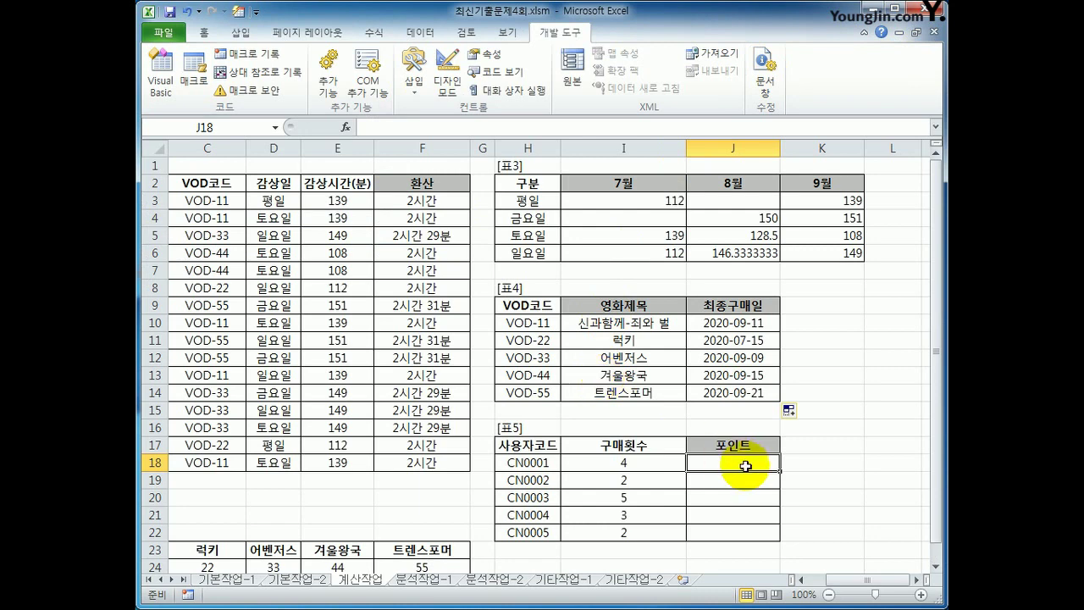
Insert the user-defined function fn포인트 in J18 with I18 as its 구매횟수 argument.
{"action": "left_click", "coordinate": [345, 127]}
{"action": "left_click", "coordinate": [541, 245]}
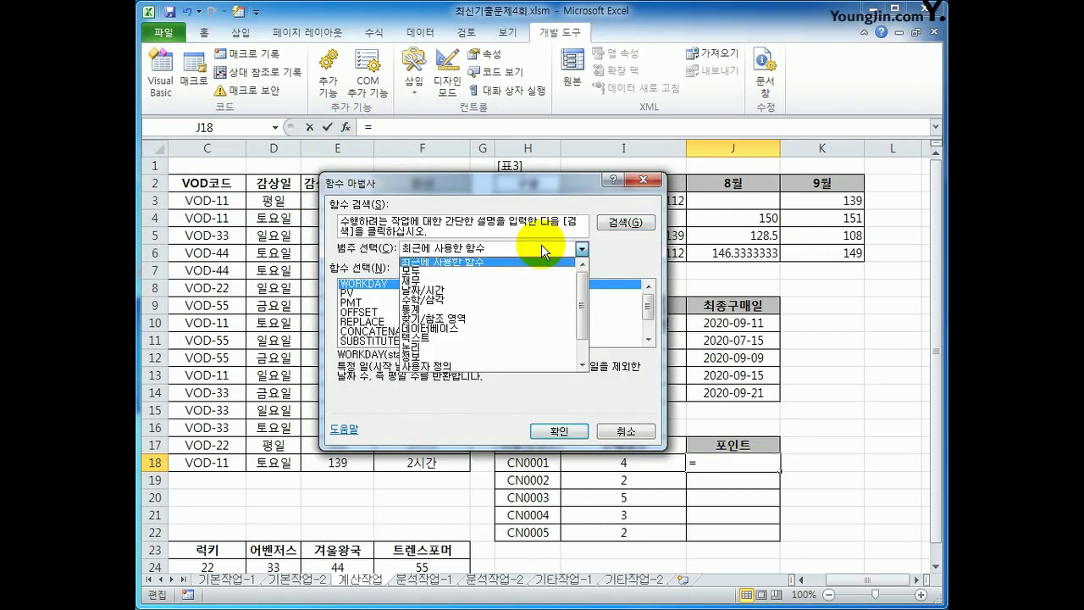
{"action": "left_click", "coordinate": [514, 367]}
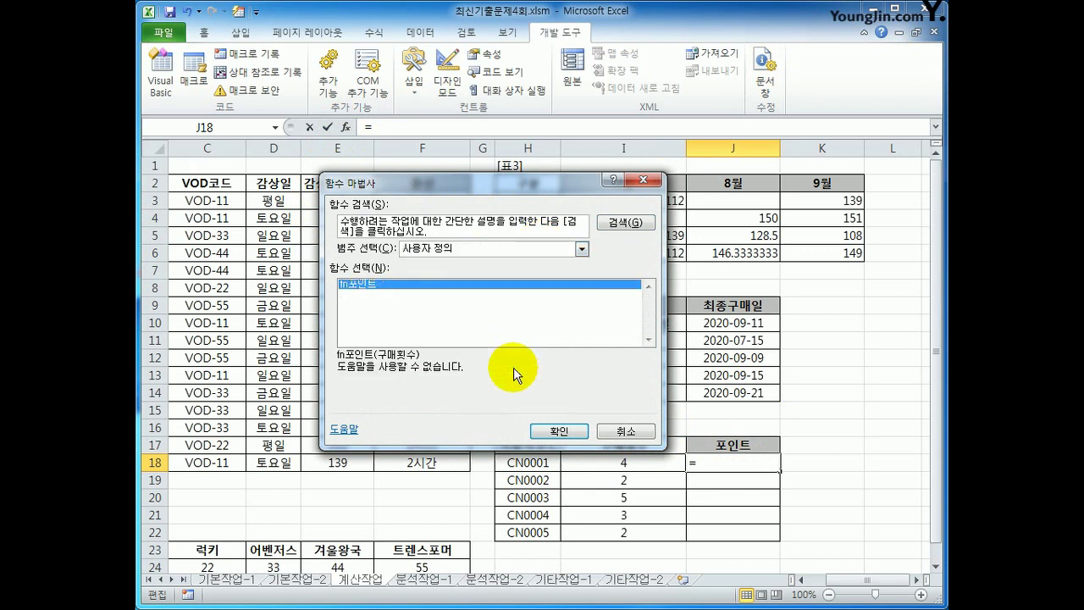
{"action": "left_click", "coordinate": [558, 430]}
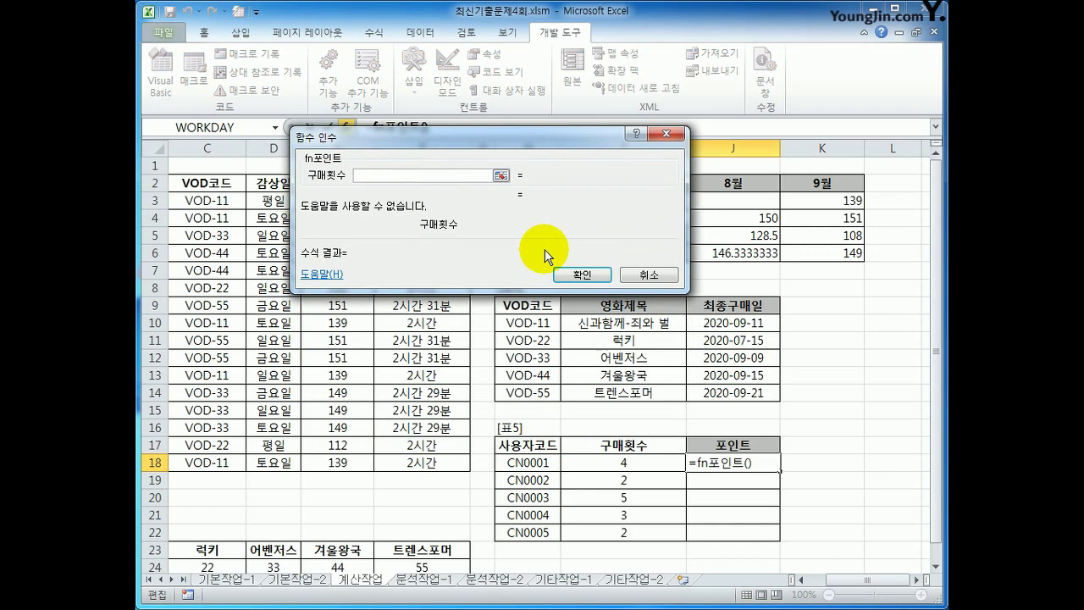
{"action": "left_click", "coordinate": [612, 463]}
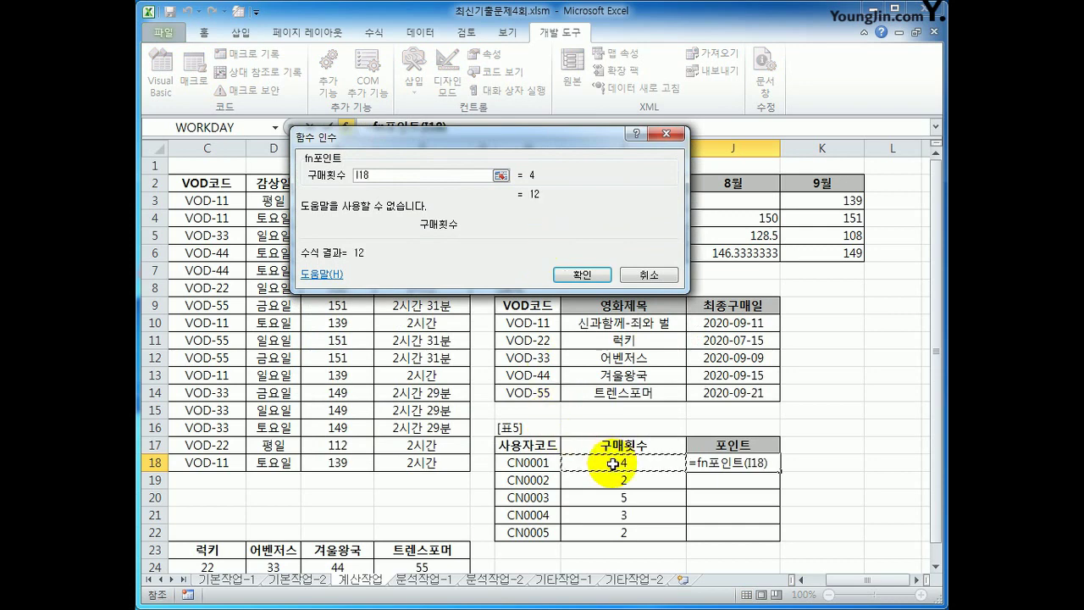
{"action": "left_click", "coordinate": [582, 274]}
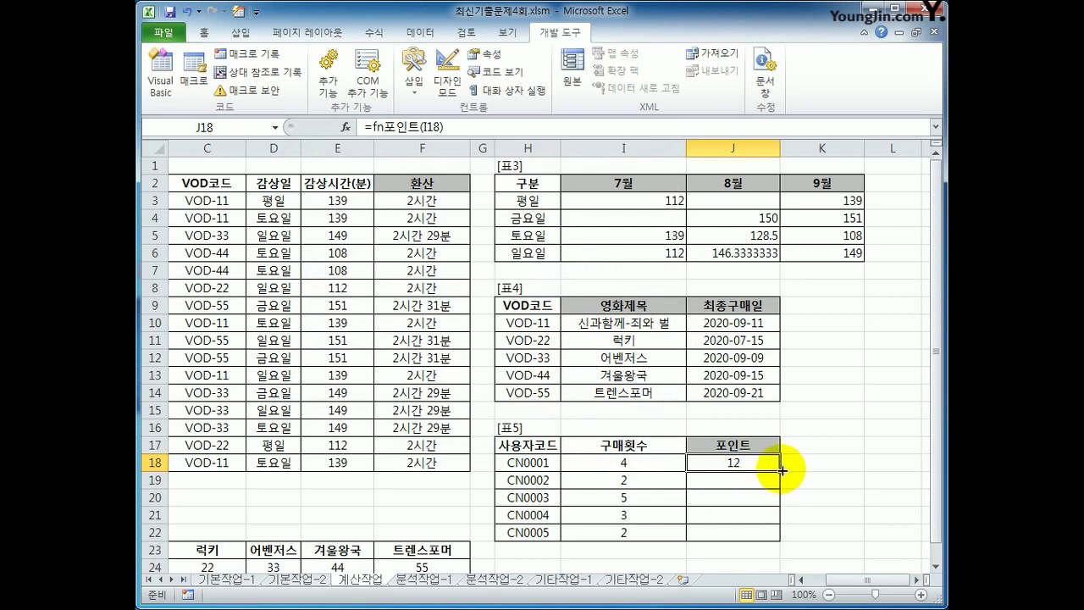
Copy the fn포인트 formula in J18 down to J22 and check the first row's purchase count and points.
{"action": "left_click_drag", "start_coordinate": [779, 471], "coordinate": [778, 540]}
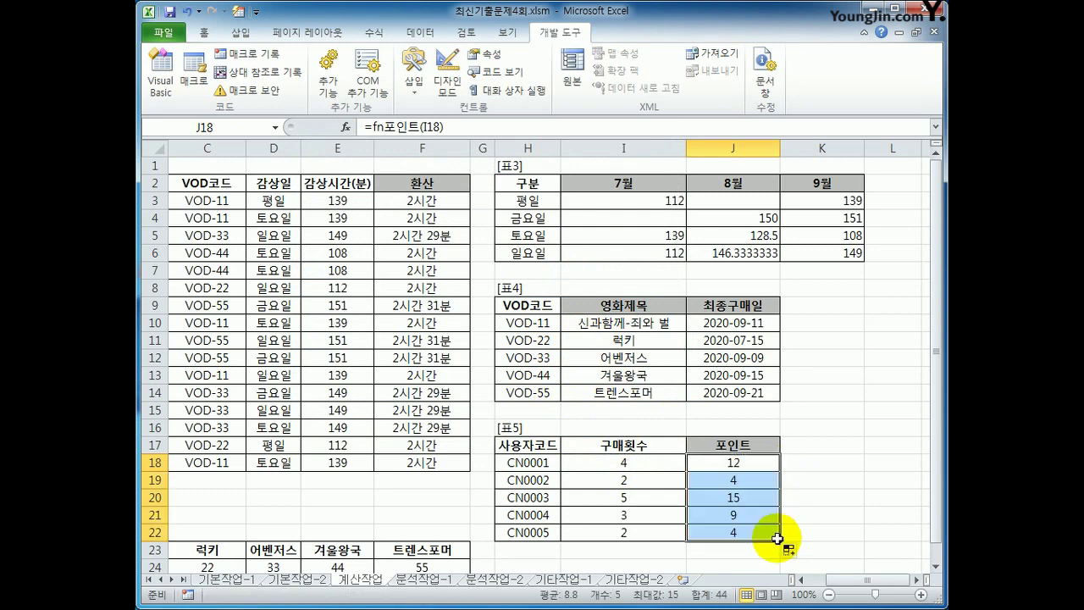
{"action": "left_click", "coordinate": [648, 466]}
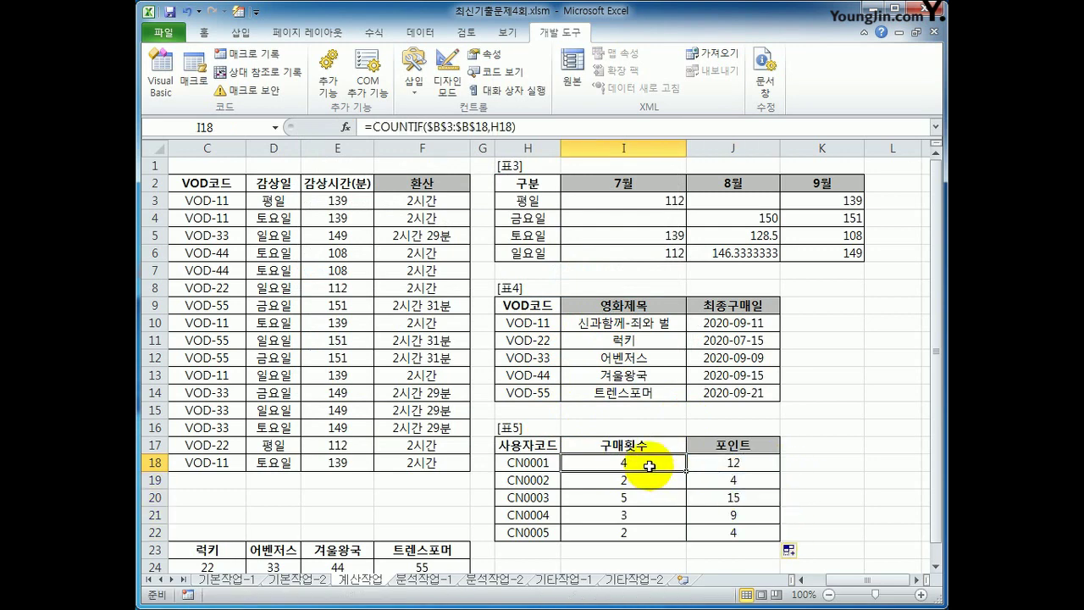
{"action": "left_click", "coordinate": [726, 465]}
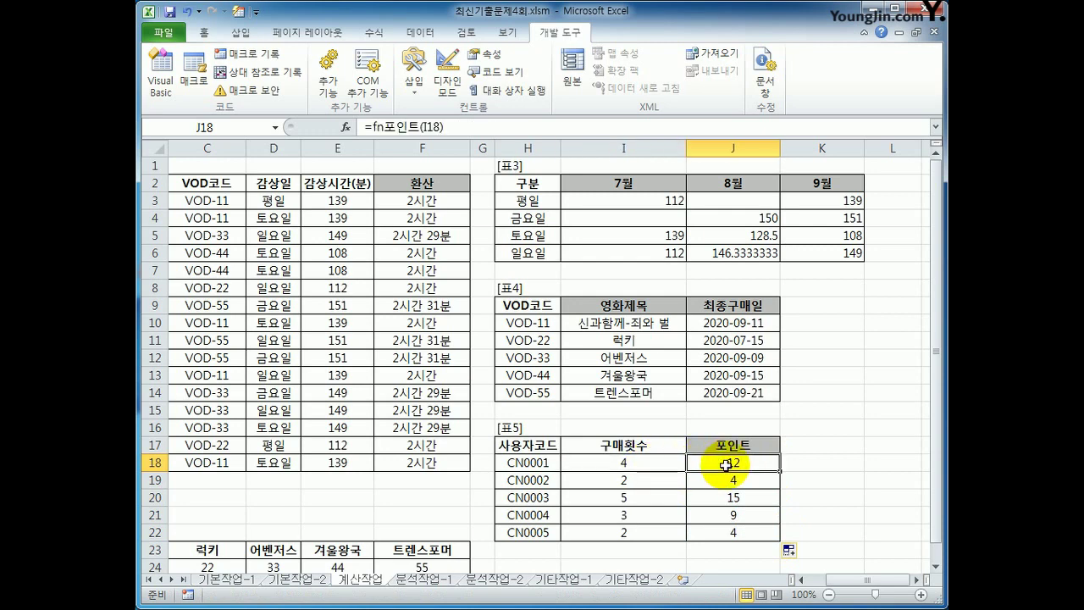
Check the second row's purchase count and points formulas in 표5.
{"action": "left_click", "coordinate": [661, 479]}
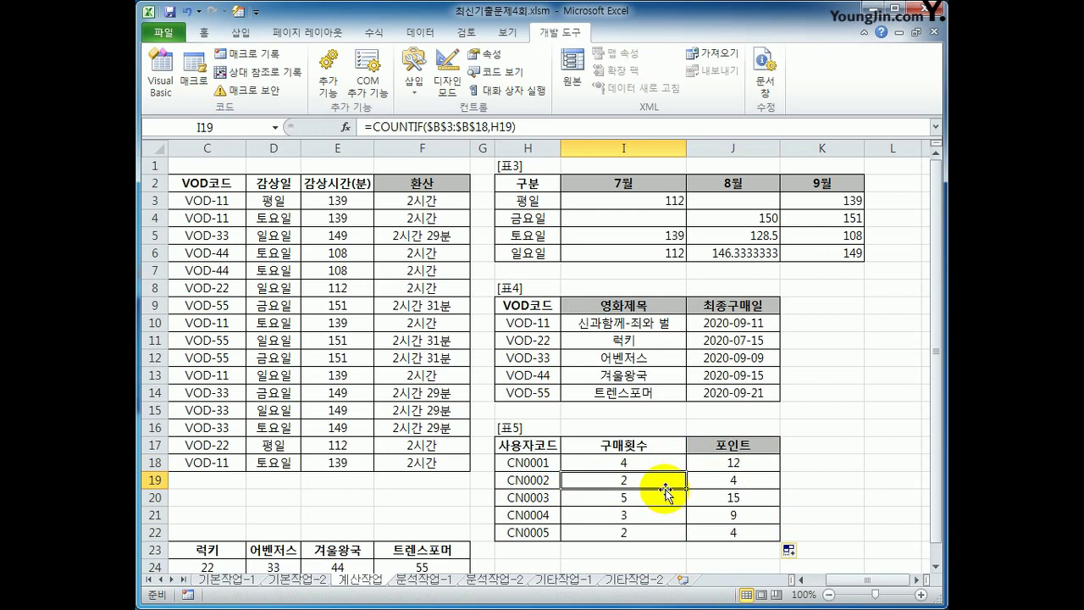
{"action": "left_click", "coordinate": [702, 482]}
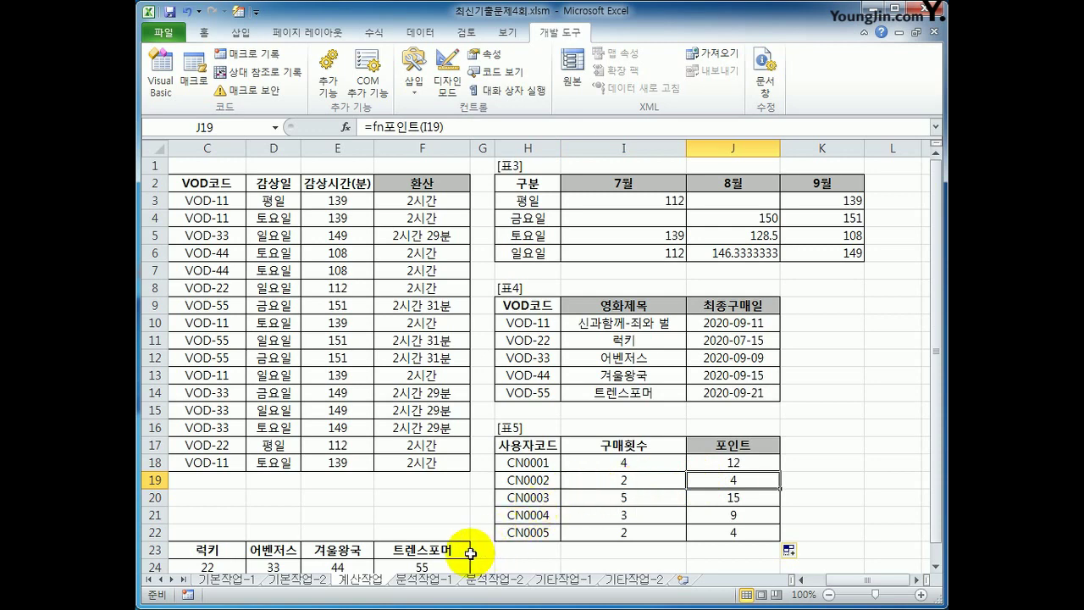
Start a PivotTable from the data on the 분석작업-1 sheet and check the proposed source range.
{"action": "left_click", "coordinate": [428, 581]}
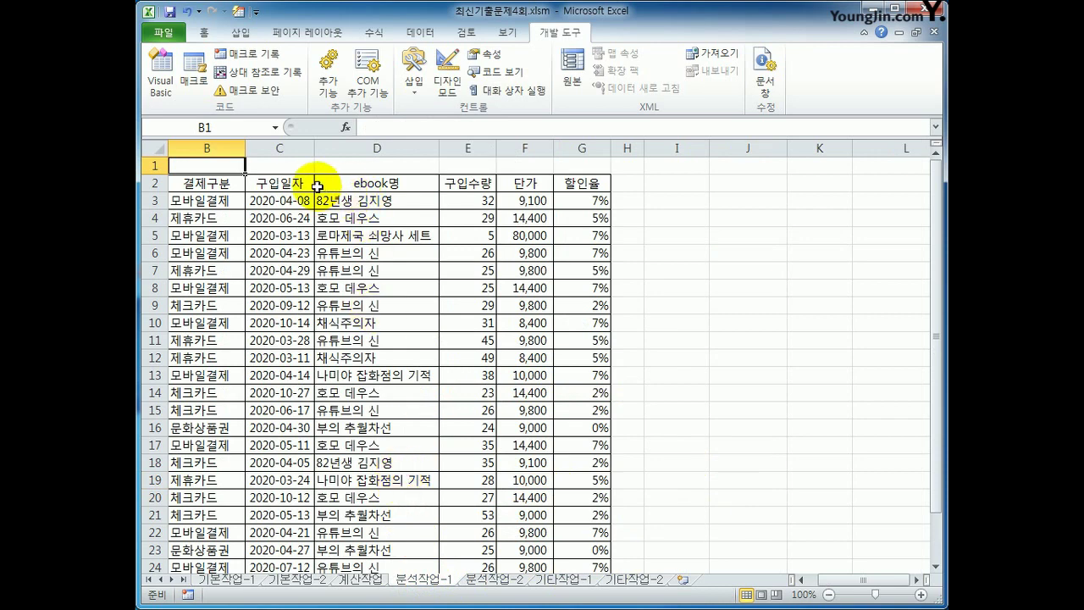
{"action": "left_click", "coordinate": [259, 249]}
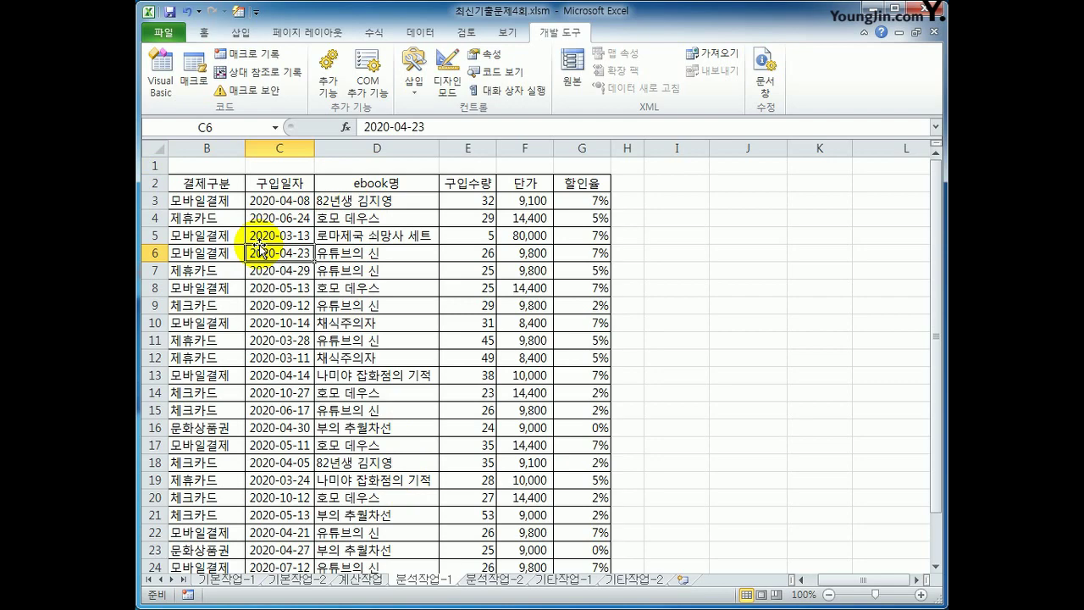
{"action": "left_click", "coordinate": [244, 33]}
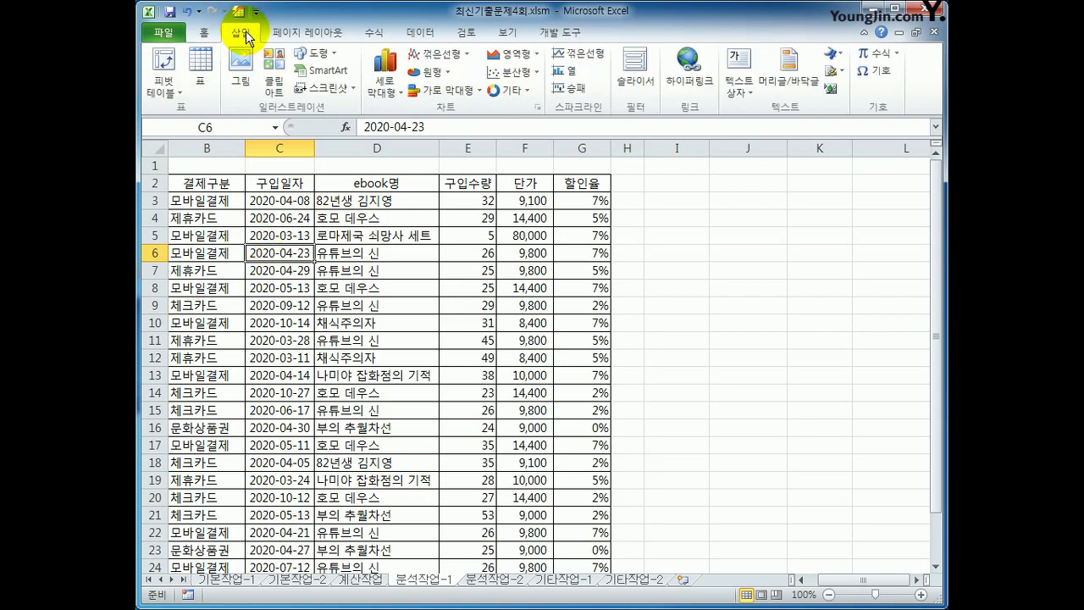
{"action": "left_click", "coordinate": [162, 61]}
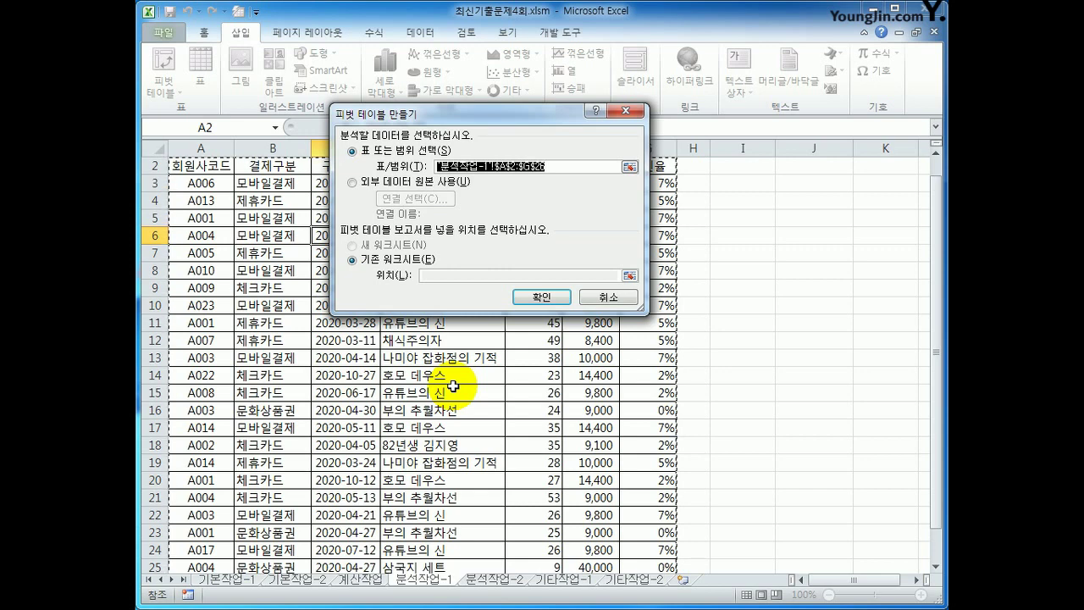
{"action": "scroll", "coordinate": [455, 392], "scroll_direction": "down", "scroll_amount": 4}
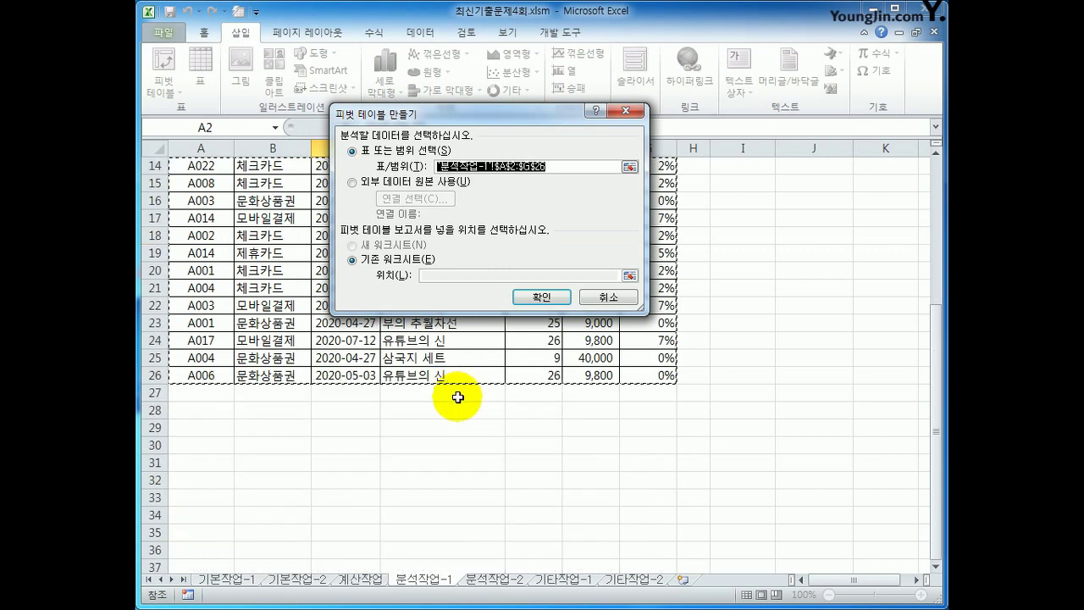
{"action": "scroll", "coordinate": [473, 395], "scroll_direction": "up", "scroll_amount": 5}
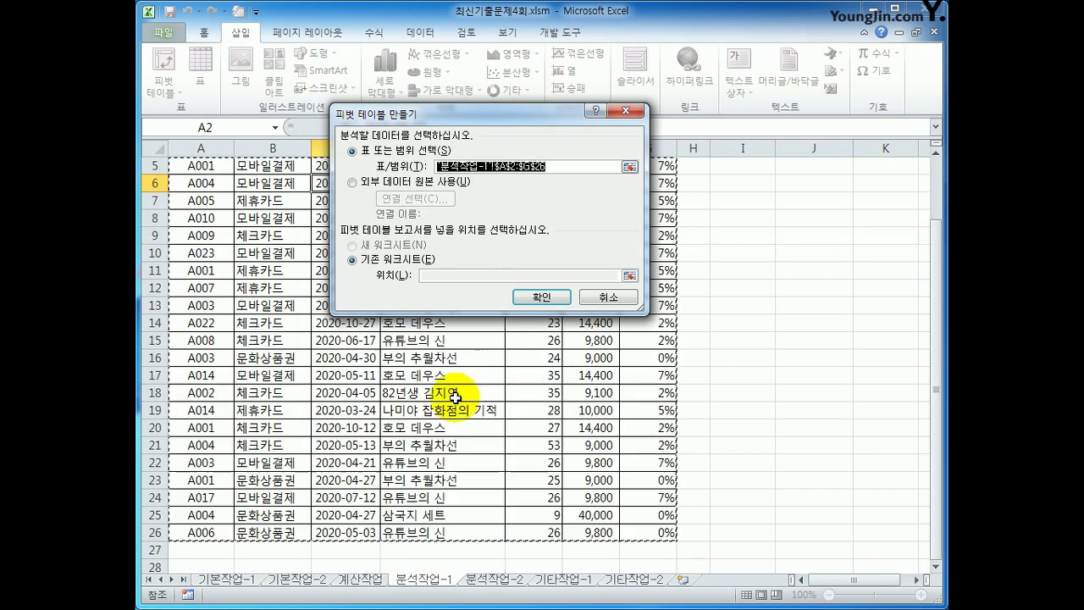
Clear the PivotTable's source range and reselect A2:G26 on the 분석작업-1 sheet.
{"action": "left_click", "coordinate": [533, 315]}
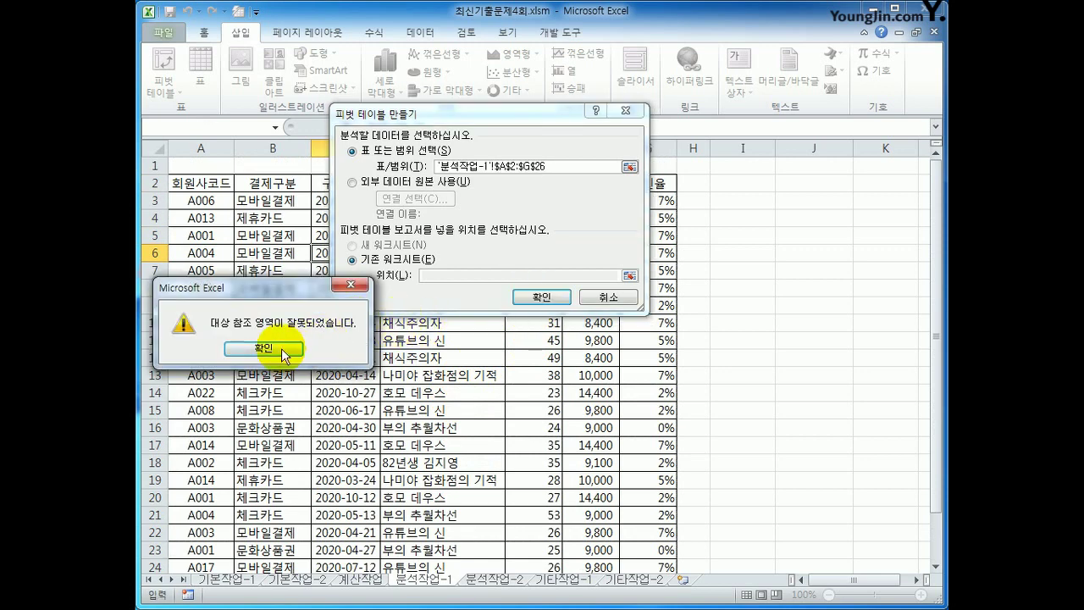
{"action": "left_click", "coordinate": [281, 348]}
{"action": "left_click", "coordinate": [551, 166]}
{"action": "left_click", "coordinate": [560, 166]}
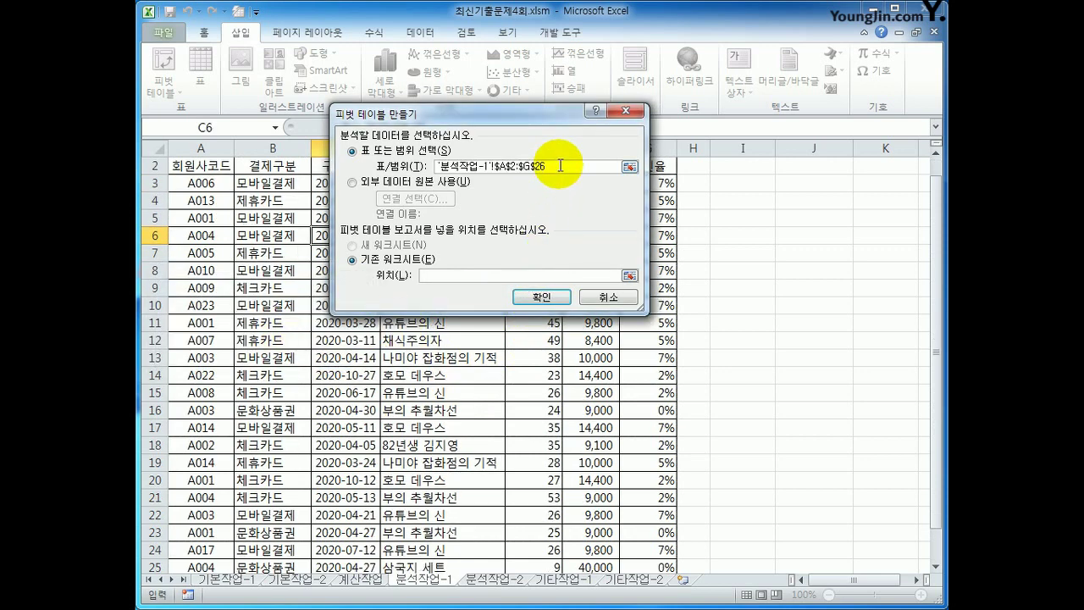
{"action": "left_click_drag", "start_coordinate": [560, 166], "coordinate": [383, 168]}
{"action": "key", "text": "Delete"}
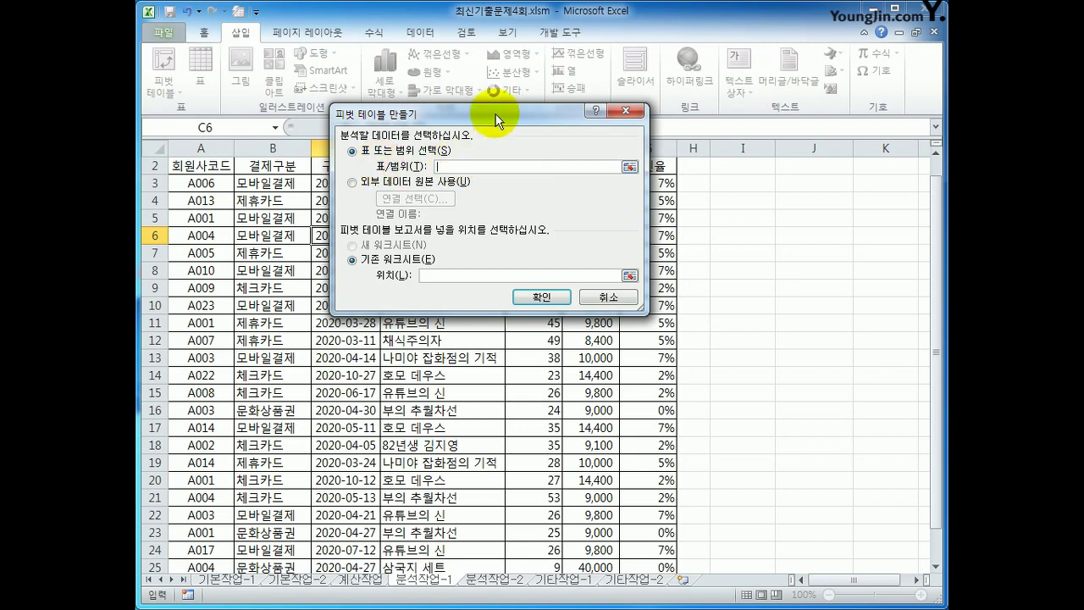
{"action": "left_click_drag", "start_coordinate": [503, 114], "coordinate": [649, 163]}
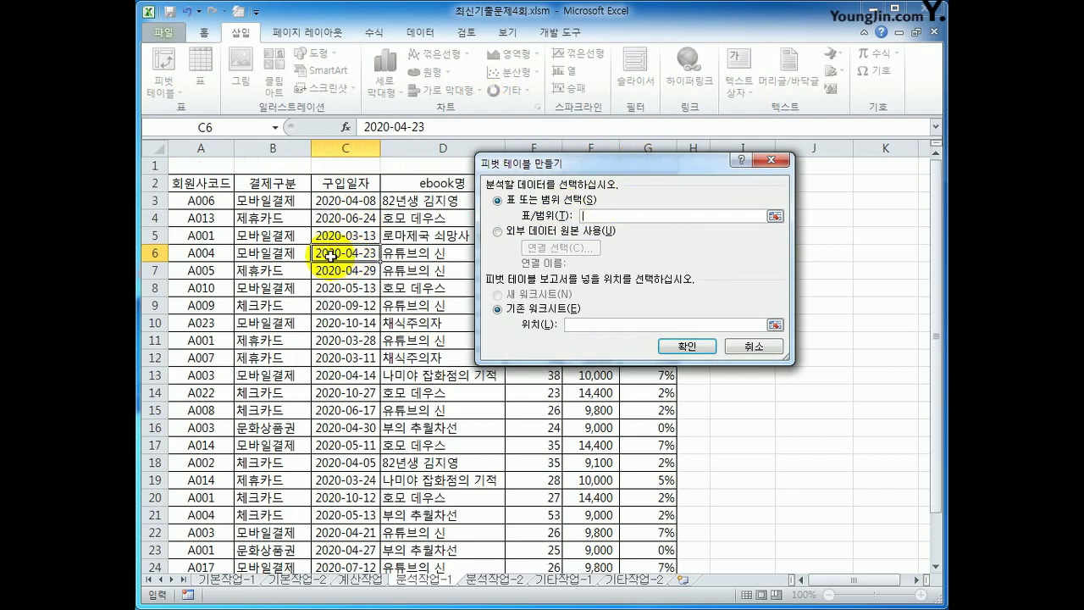
{"action": "left_click_drag", "start_coordinate": [190, 174], "coordinate": [659, 529]}
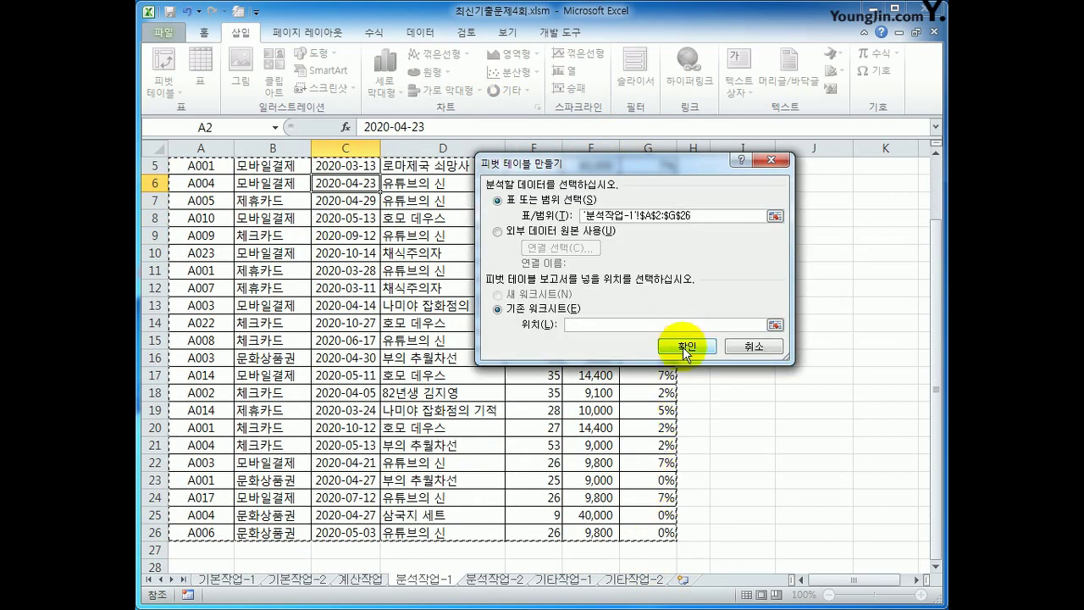
Set cell I2 of the existing worksheet as the report location and create the PivotTable.
{"action": "left_click", "coordinate": [570, 324]}
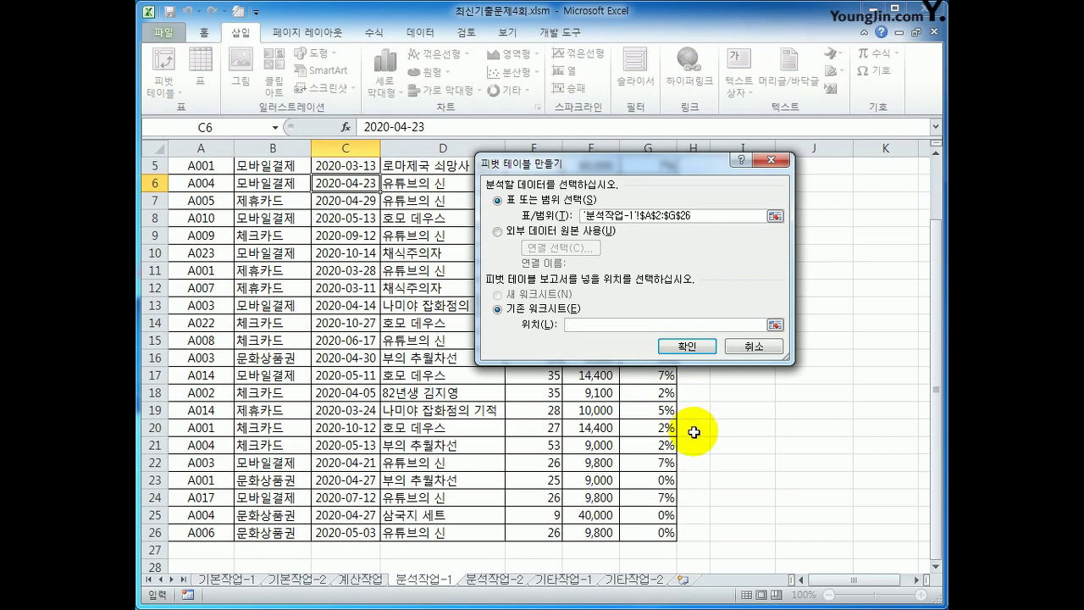
{"action": "scroll", "coordinate": [693, 429], "scroll_direction": "up", "scroll_amount": 2}
{"action": "left_click_drag", "start_coordinate": [697, 163], "coordinate": [508, 281]}
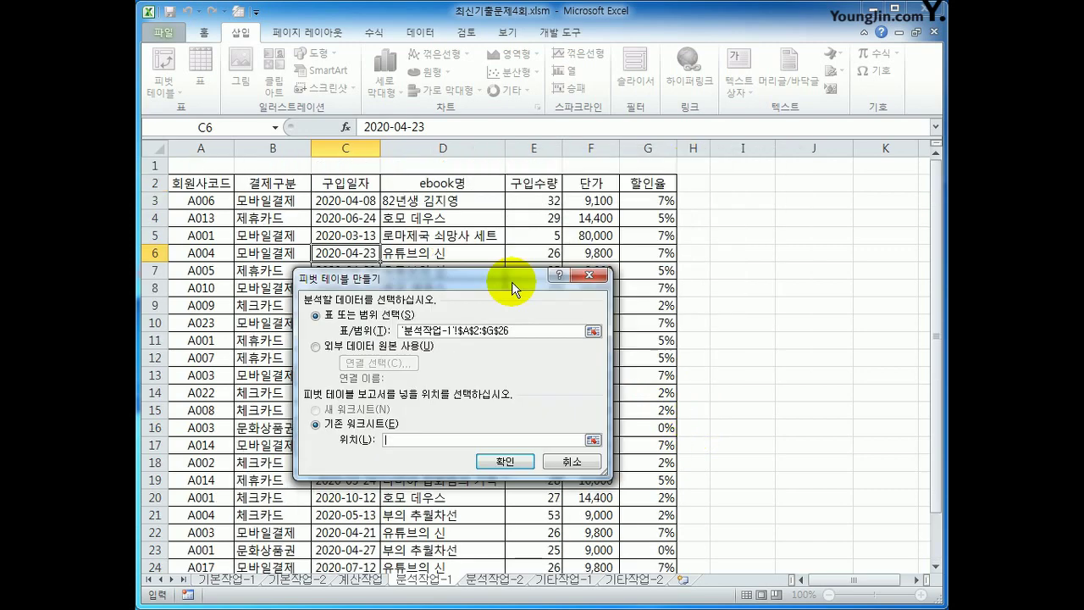
{"action": "left_click", "coordinate": [733, 184]}
{"action": "left_click", "coordinate": [512, 469]}
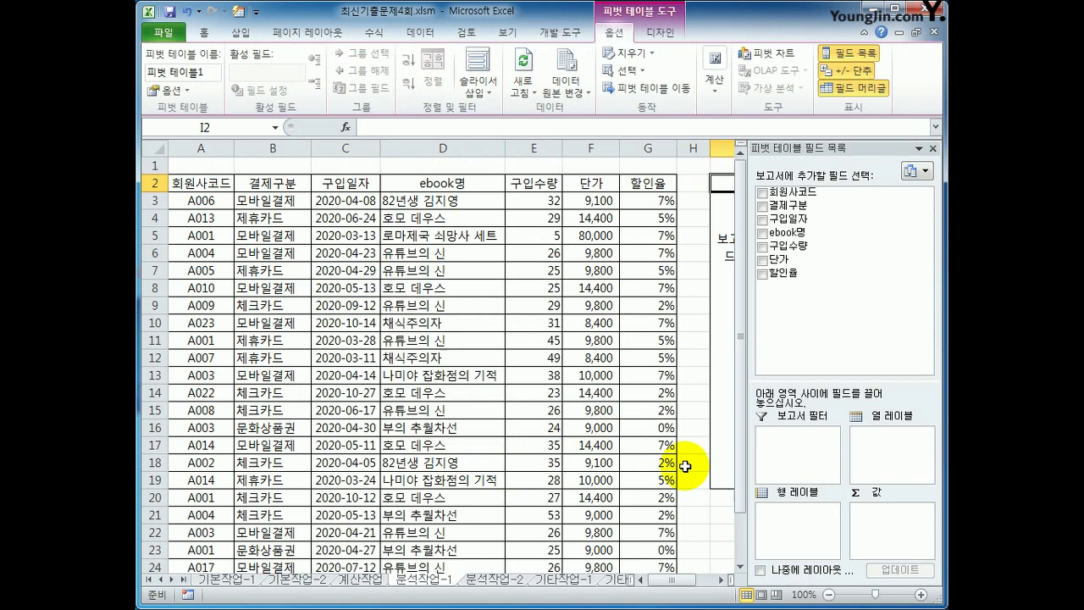
Add ebook명 to the PivotTable's row labels and 결제구분 to its column labels.
{"action": "left_click", "coordinate": [719, 579]}
{"action": "left_click", "coordinate": [724, 579]}
{"action": "left_click", "coordinate": [724, 580]}
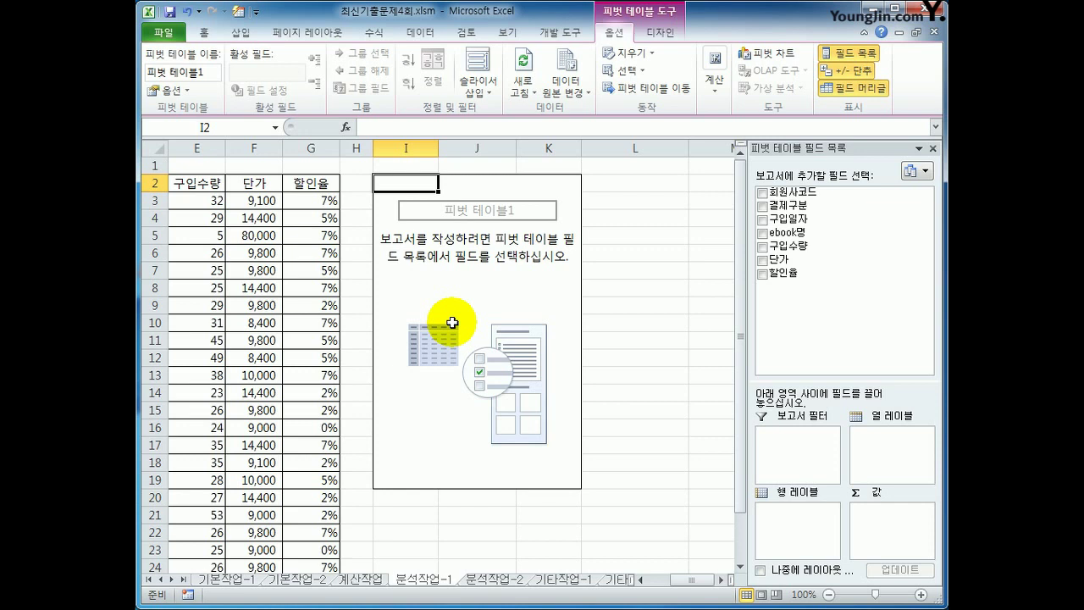
{"action": "left_click_drag", "start_coordinate": [773, 232], "coordinate": [781, 550]}
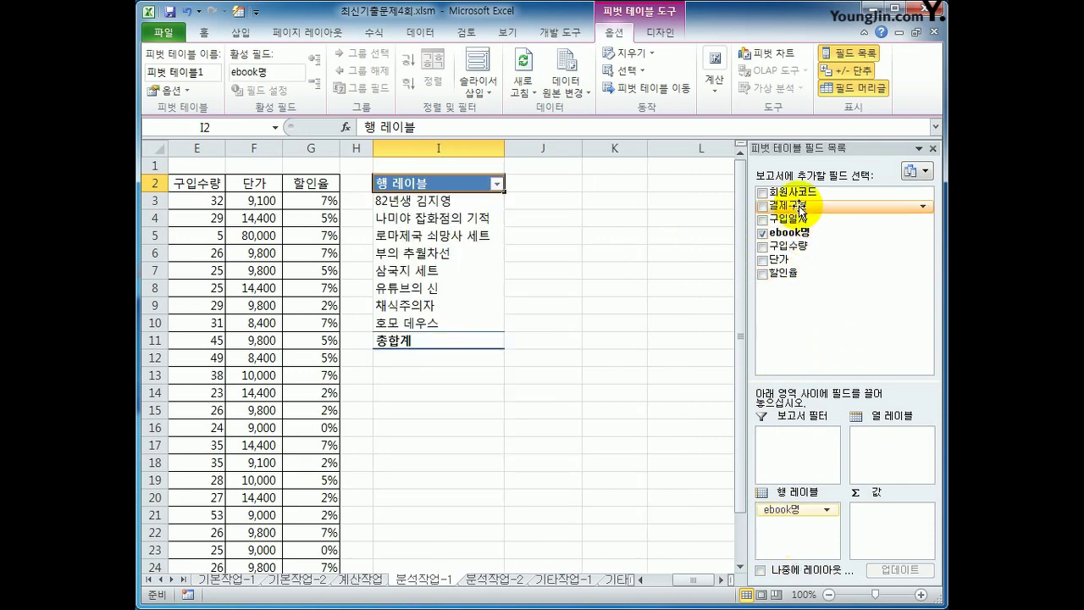
{"action": "left_click_drag", "start_coordinate": [800, 207], "coordinate": [891, 465]}
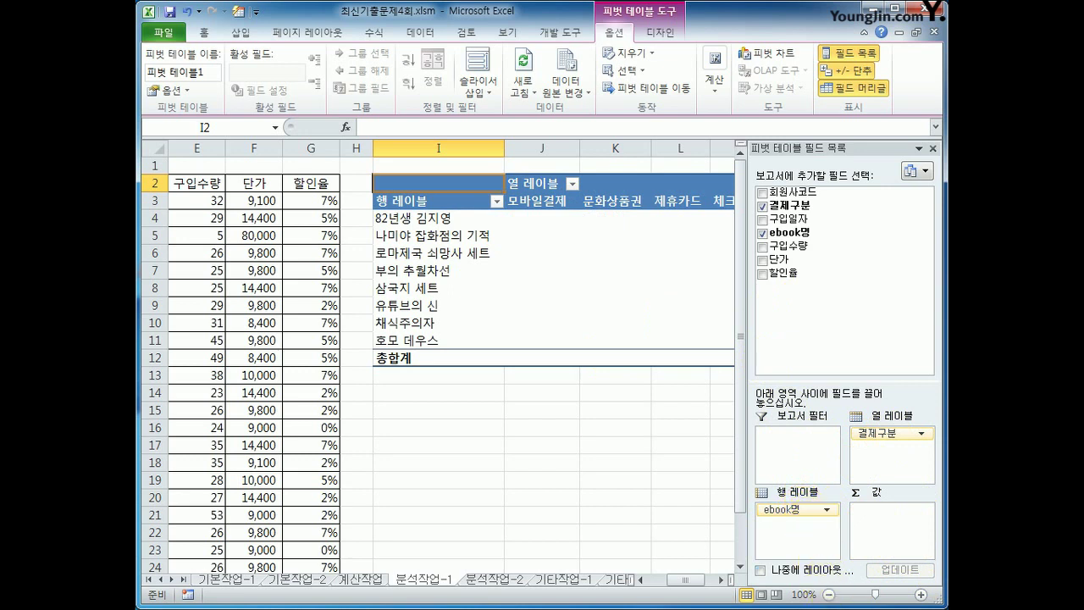
Start a calculated field for the PivotTable and name it 구입가격.
{"action": "left_click", "coordinate": [722, 89]}
{"action": "left_click", "coordinate": [796, 144]}
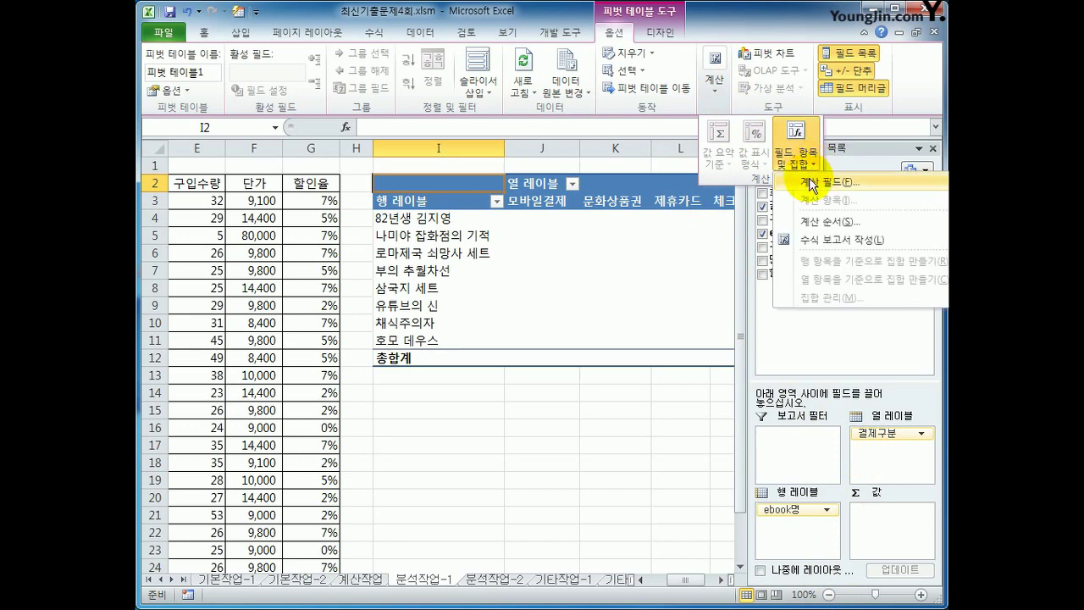
{"action": "left_click", "coordinate": [831, 178]}
{"action": "left_click_drag", "start_coordinate": [446, 278], "coordinate": [593, 258]}
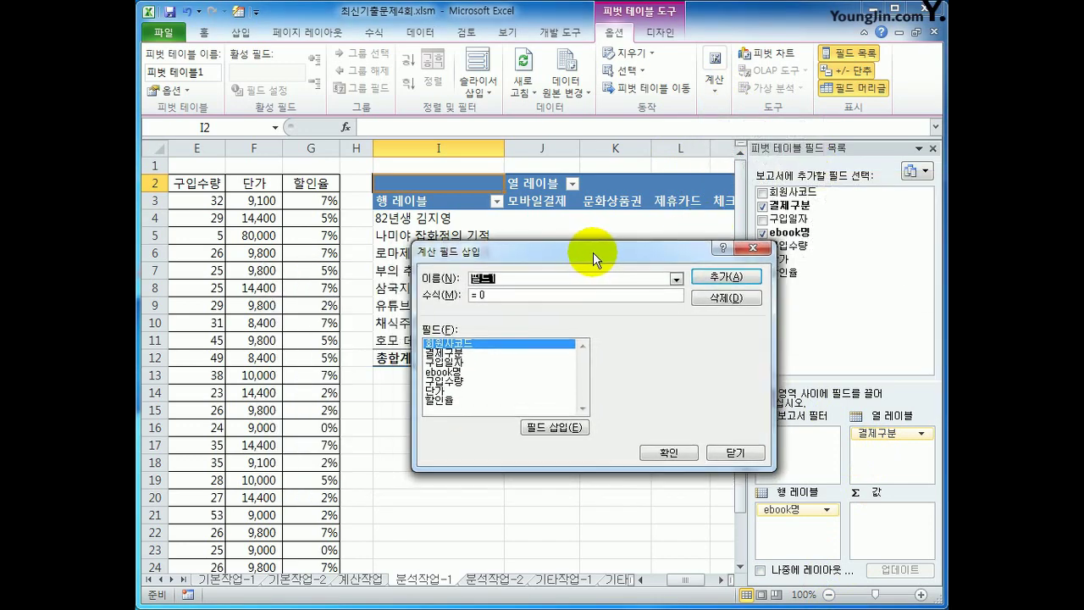
{"action": "key", "text": "Delete"}
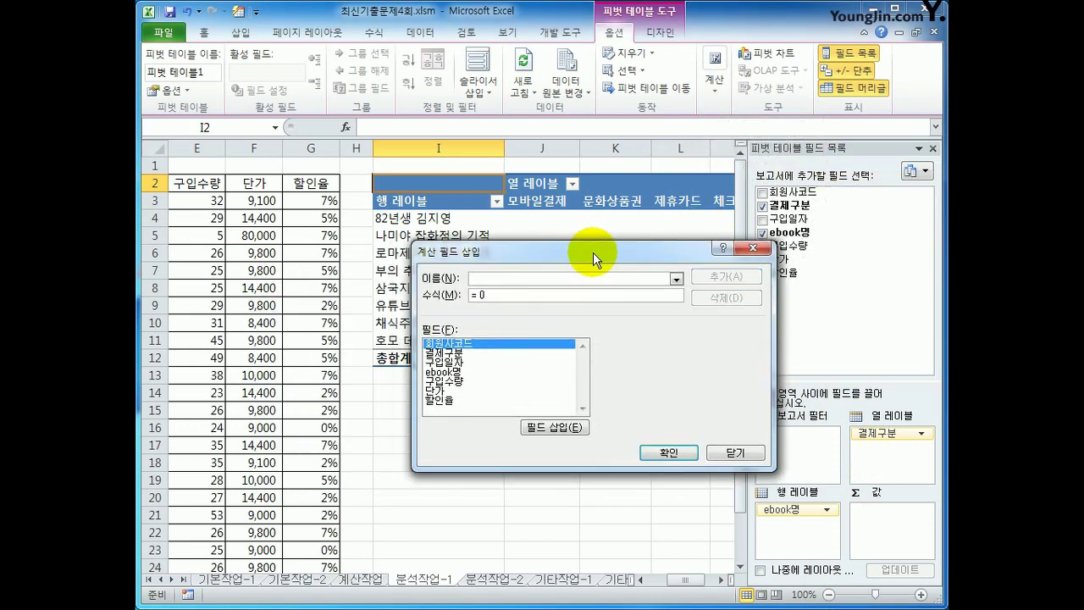
{"action": "type", "text": "구입가격"}
{"action": "key", "text": "Tab"}
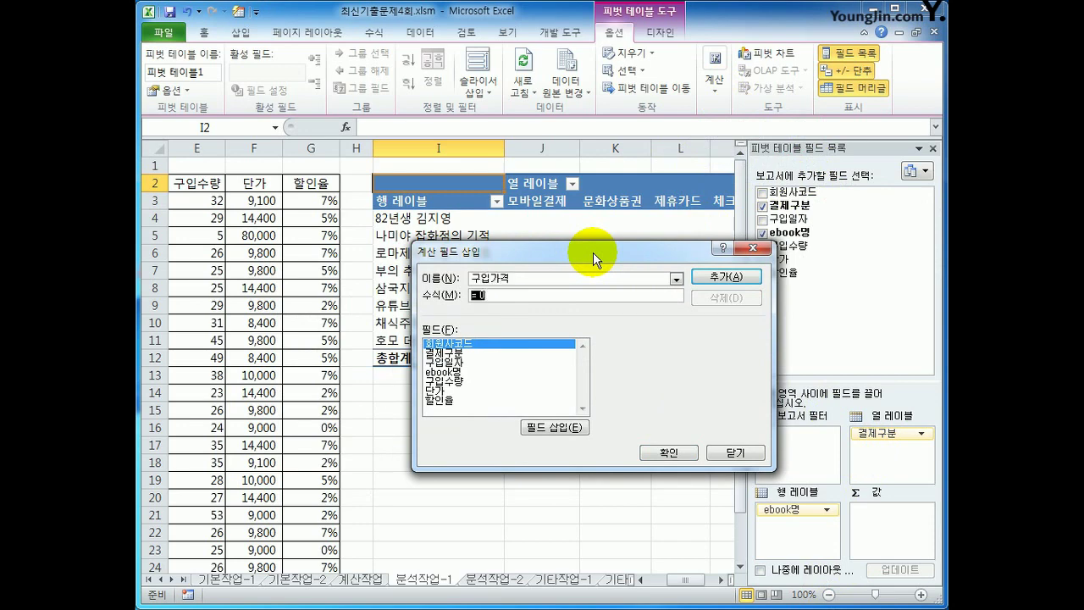
Define the 구입가격 formula as = 구입수량*단가*(1-할인율) and add the calculated field to the PivotTable.
{"action": "type", "text": "ㅋ"}
{"action": "double_click", "coordinate": [472, 383]}
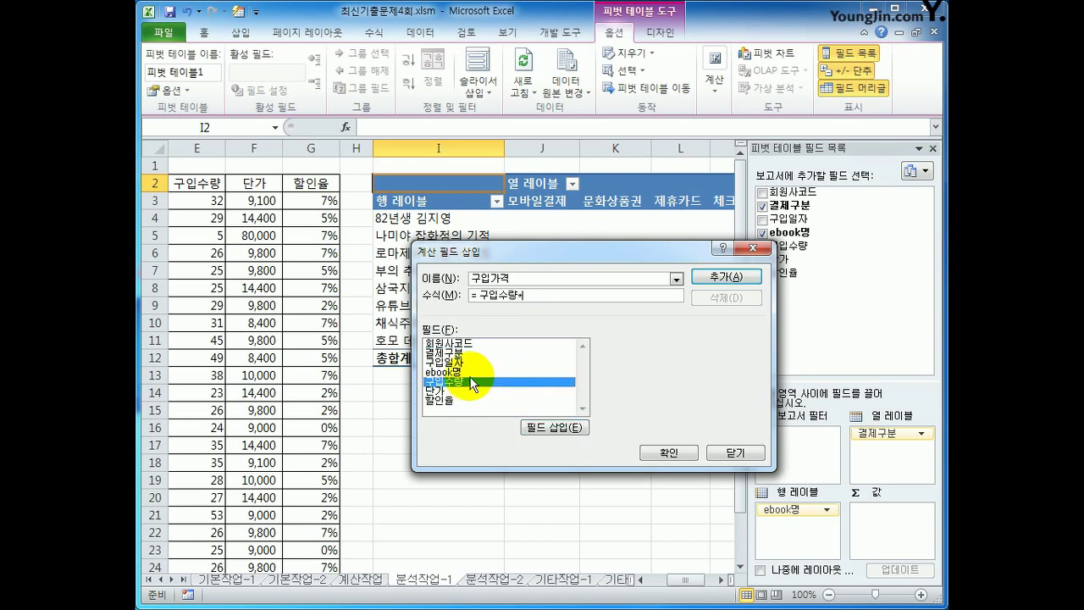
{"action": "type", "text": "*"}
{"action": "double_click", "coordinate": [473, 384]}
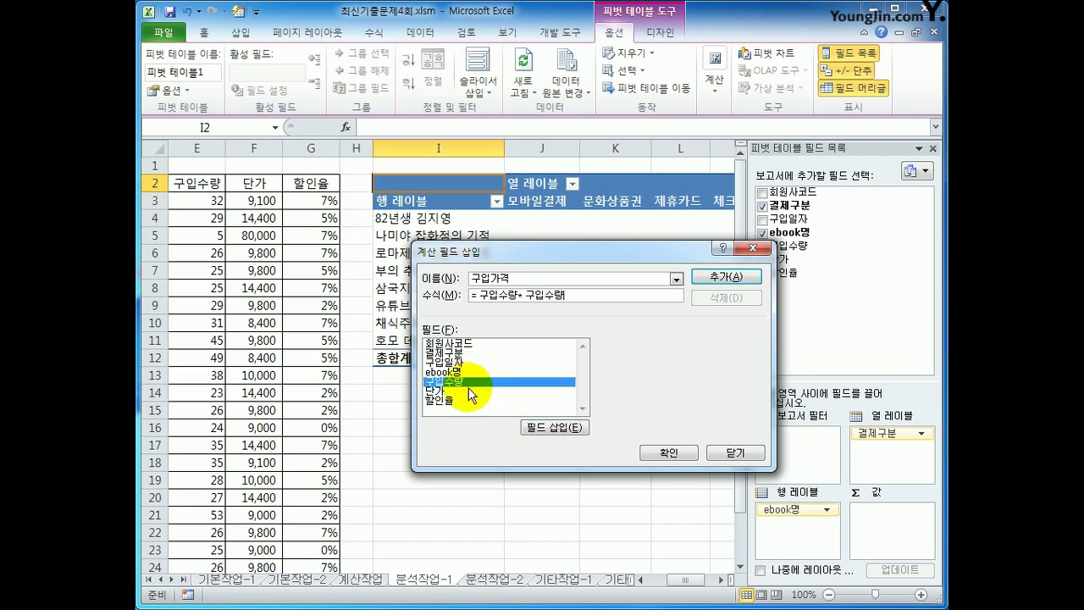
{"action": "key", "text": "BackSpace"}
{"action": "key", "text": "BackSpace"}
{"action": "key", "text": "BackSpace"}
{"action": "key", "text": "BackSpace"}
{"action": "key", "text": "BackSpace"}
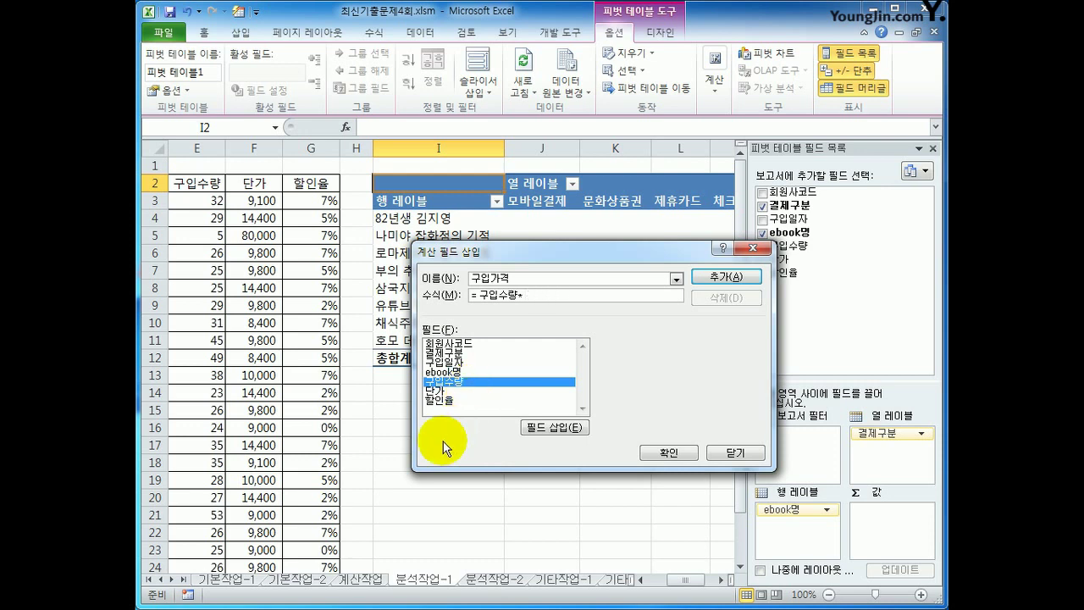
{"action": "double_click", "coordinate": [443, 390]}
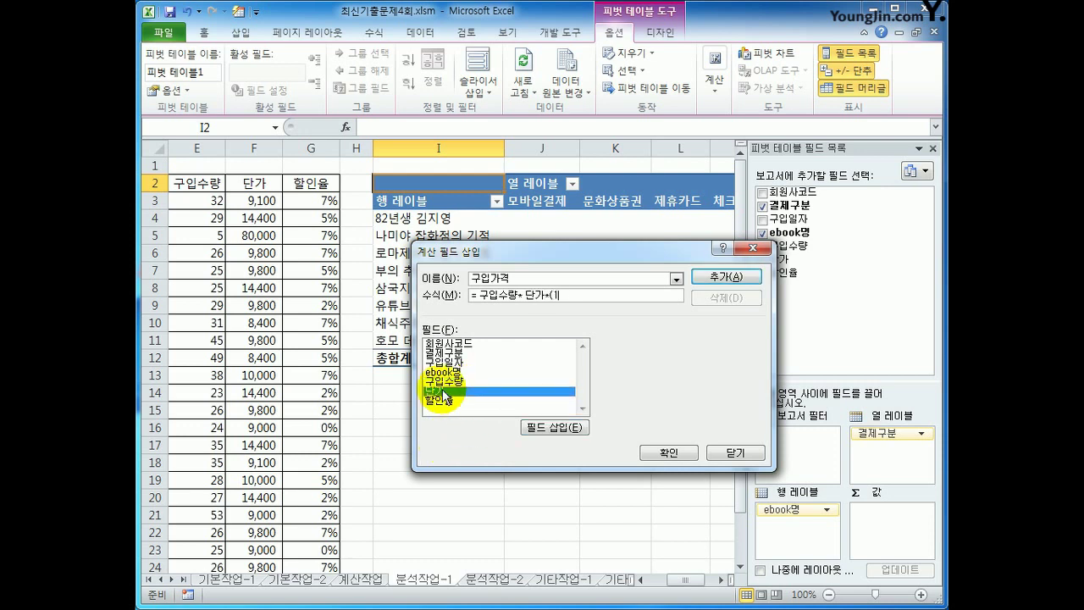
{"action": "double_click", "coordinate": [451, 399]}
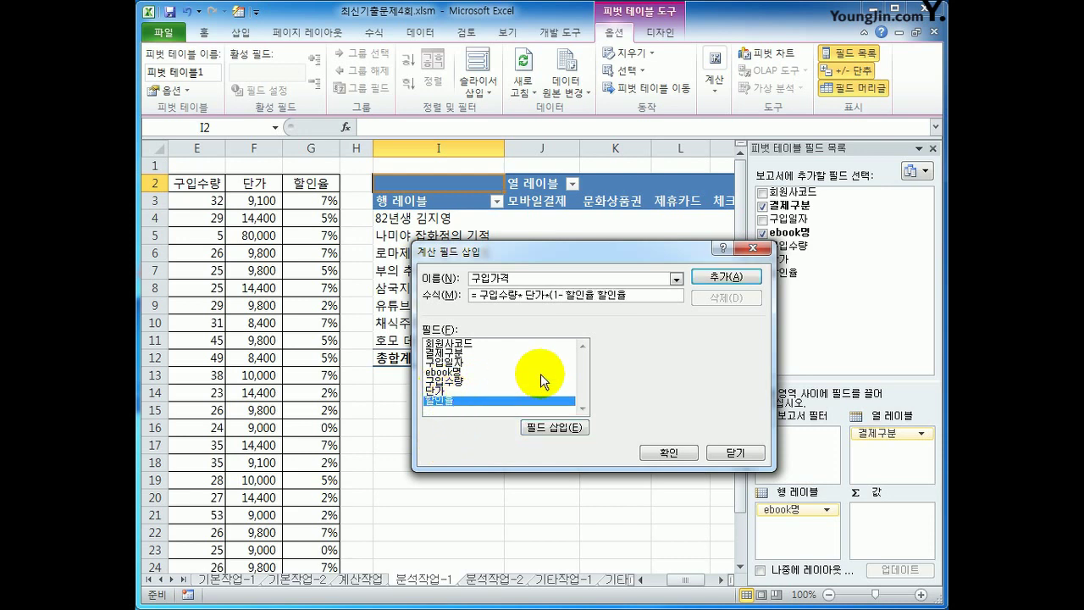
{"action": "type", "text": ")"}
{"action": "left_click", "coordinate": [727, 277]}
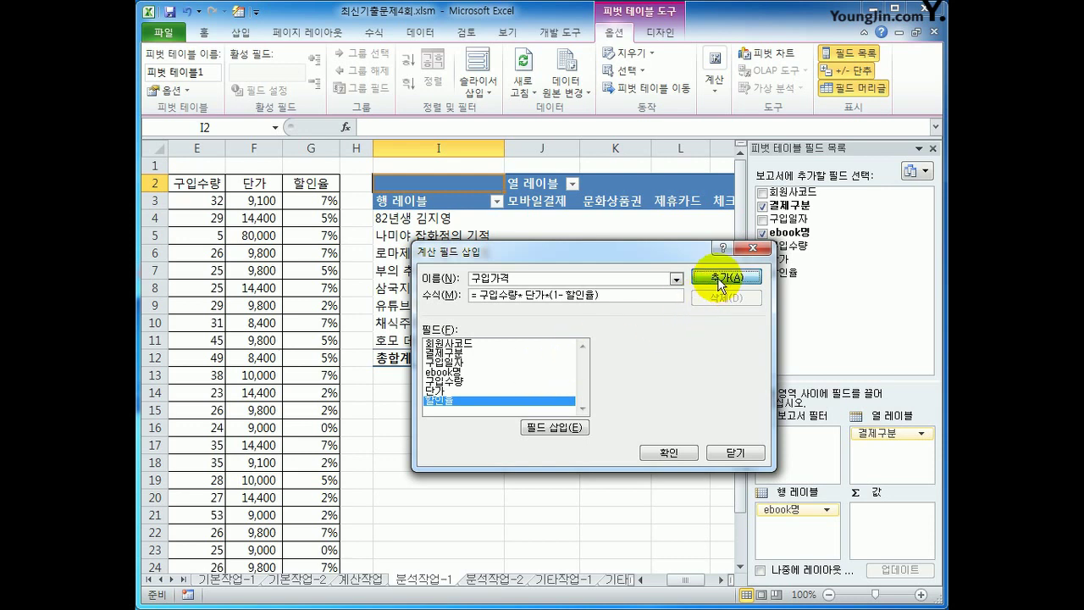
{"action": "left_click", "coordinate": [676, 453]}
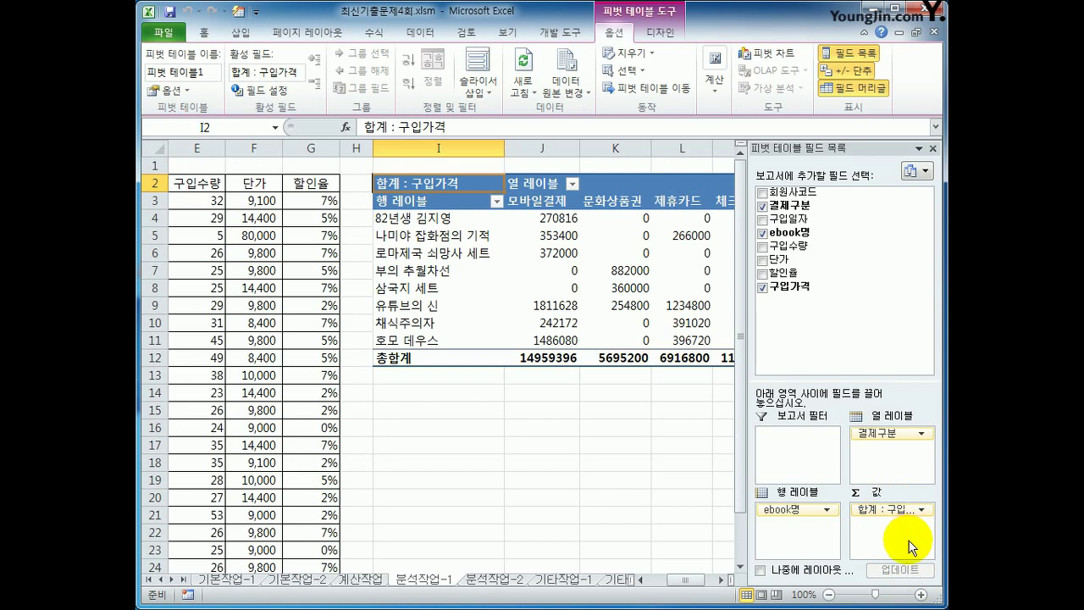
Show the PivotTable report in tabular form and check its 결제구분, ebook명 and 합계 : 구입가격 headers.
{"action": "left_click", "coordinate": [660, 32]}
{"action": "left_click", "coordinate": [250, 85]}
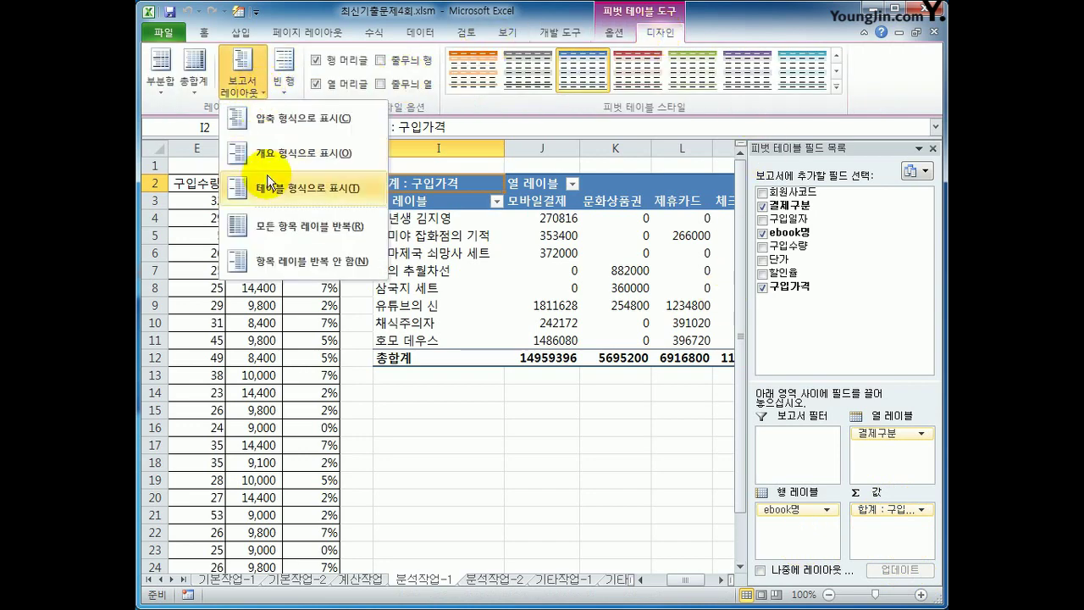
{"action": "left_click", "coordinate": [299, 182]}
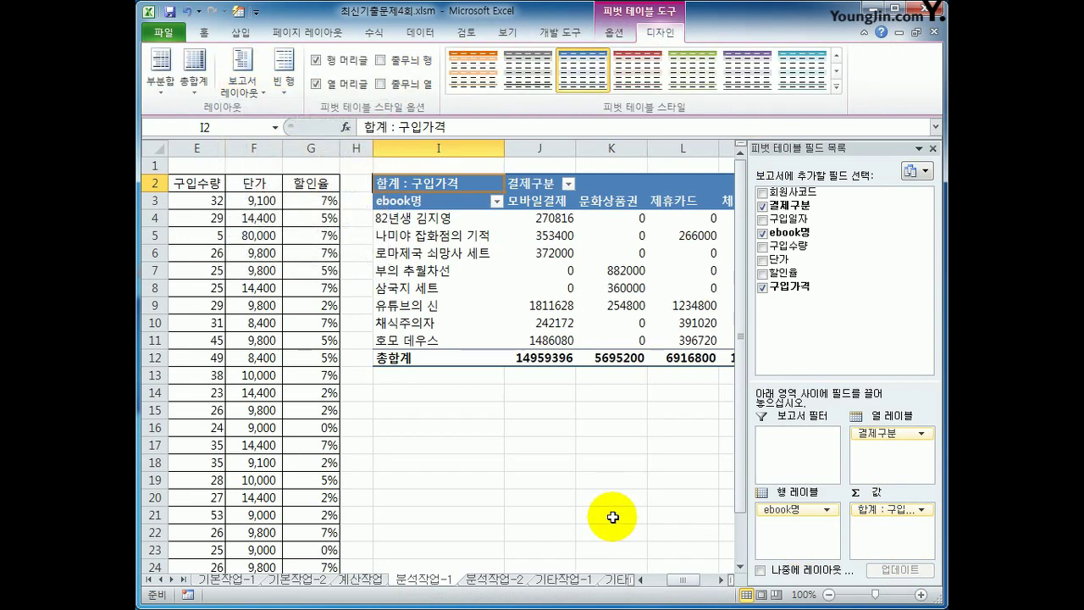
{"action": "left_click", "coordinate": [535, 183]}
{"action": "left_click", "coordinate": [412, 200]}
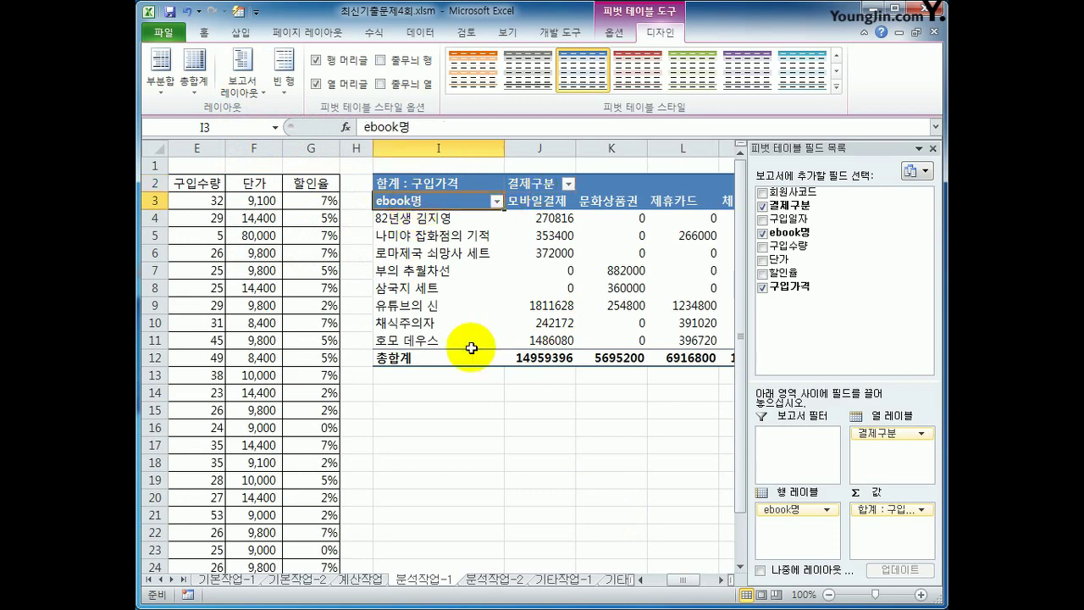
{"action": "left_click", "coordinate": [616, 513]}
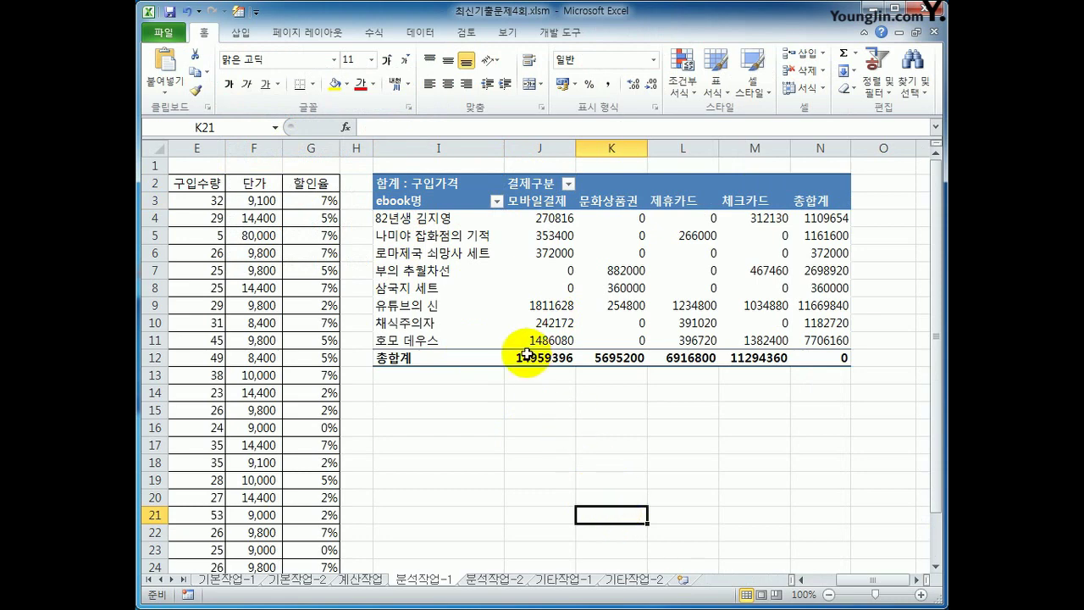
{"action": "left_click", "coordinate": [435, 182]}
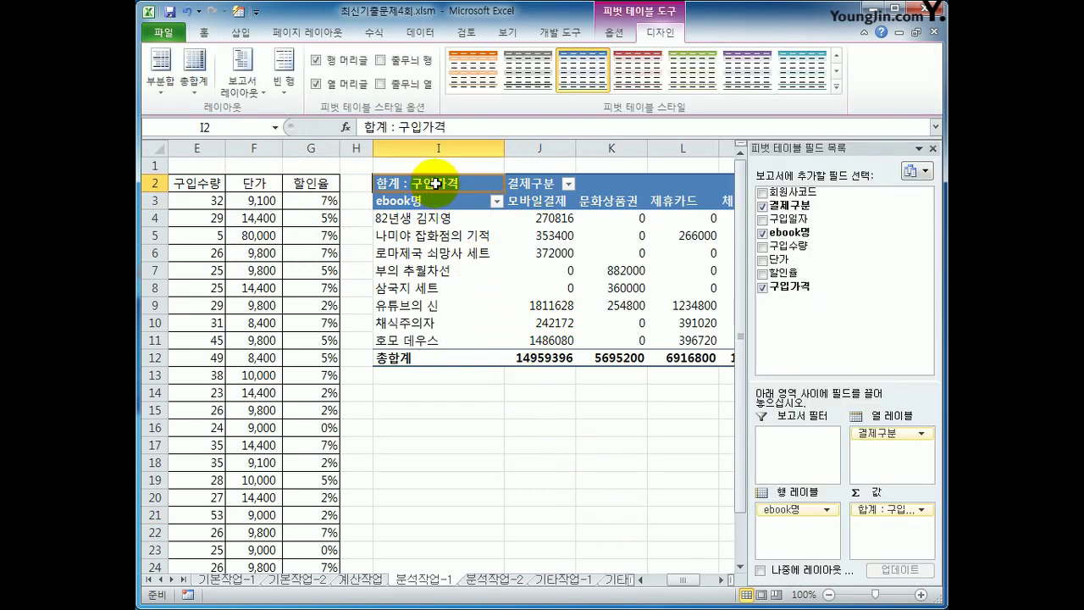
Format the PivotTable's 합계 : 구입가격 value field as 숫자 with a thousands separator.
{"action": "right_click", "coordinate": [435, 182]}
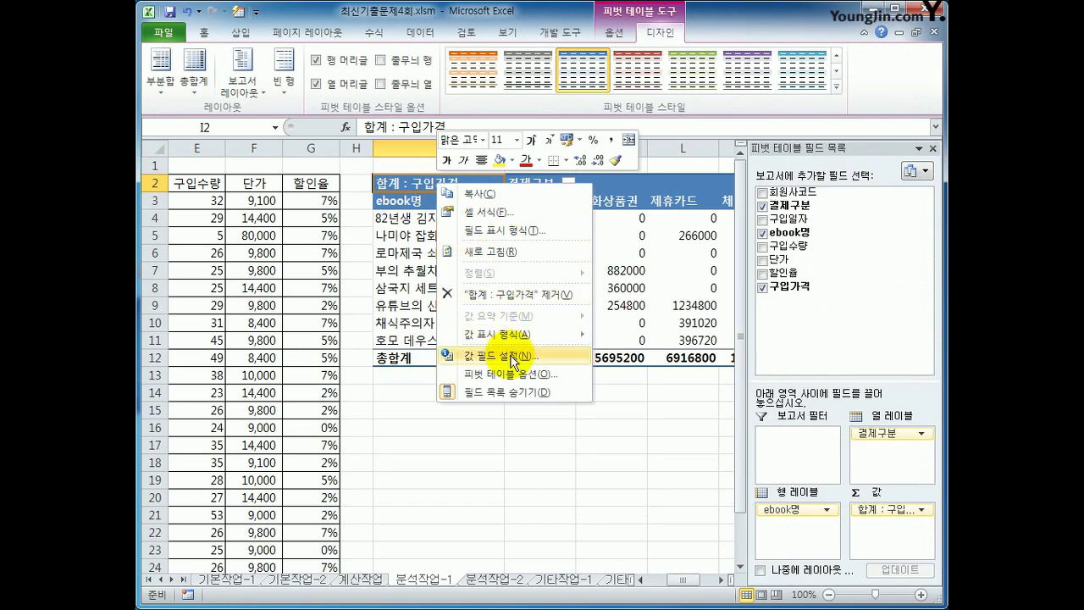
{"action": "left_click", "coordinate": [499, 356]}
{"action": "left_click", "coordinate": [401, 449]}
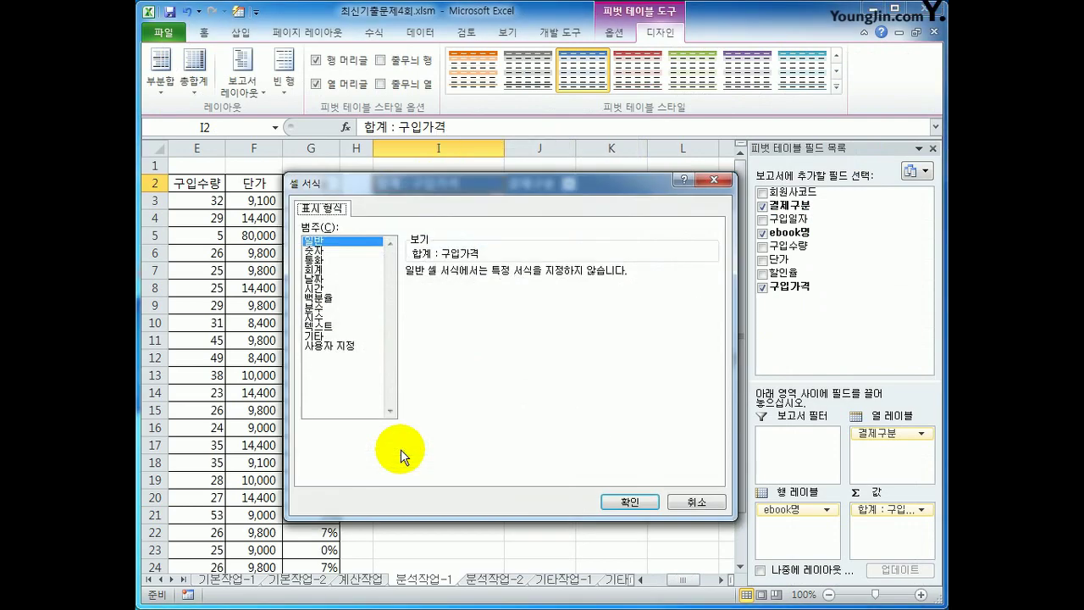
{"action": "left_click", "coordinate": [356, 252]}
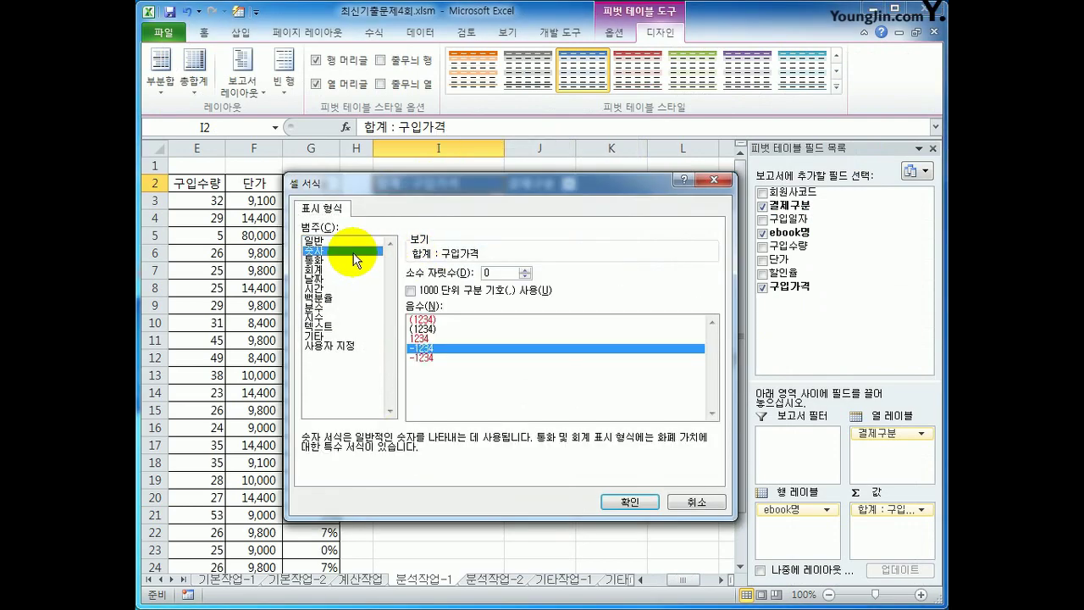
{"action": "left_click", "coordinate": [436, 291]}
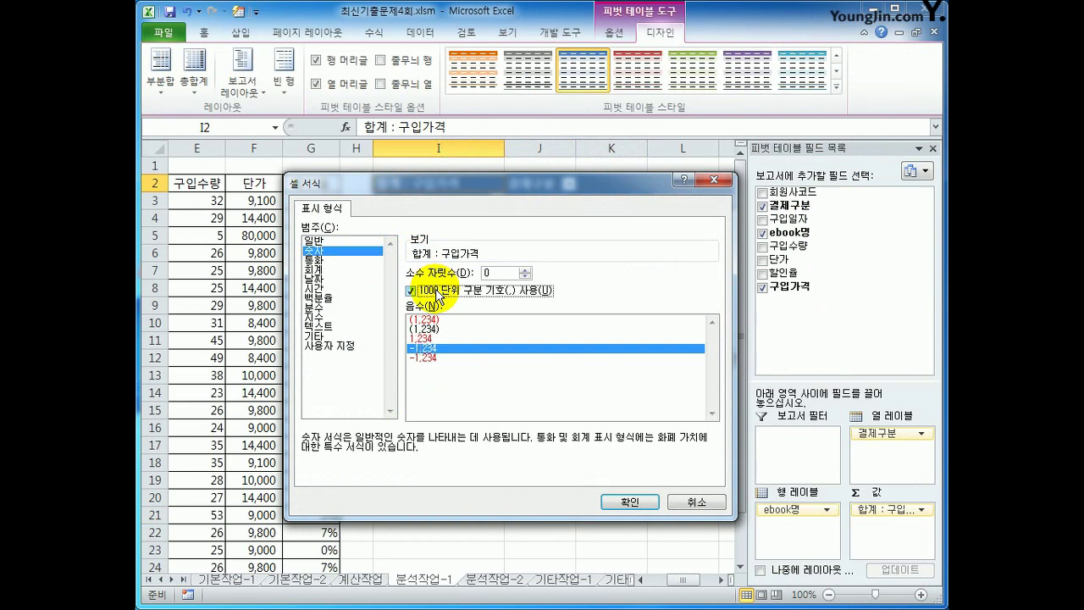
{"action": "left_click", "coordinate": [621, 500]}
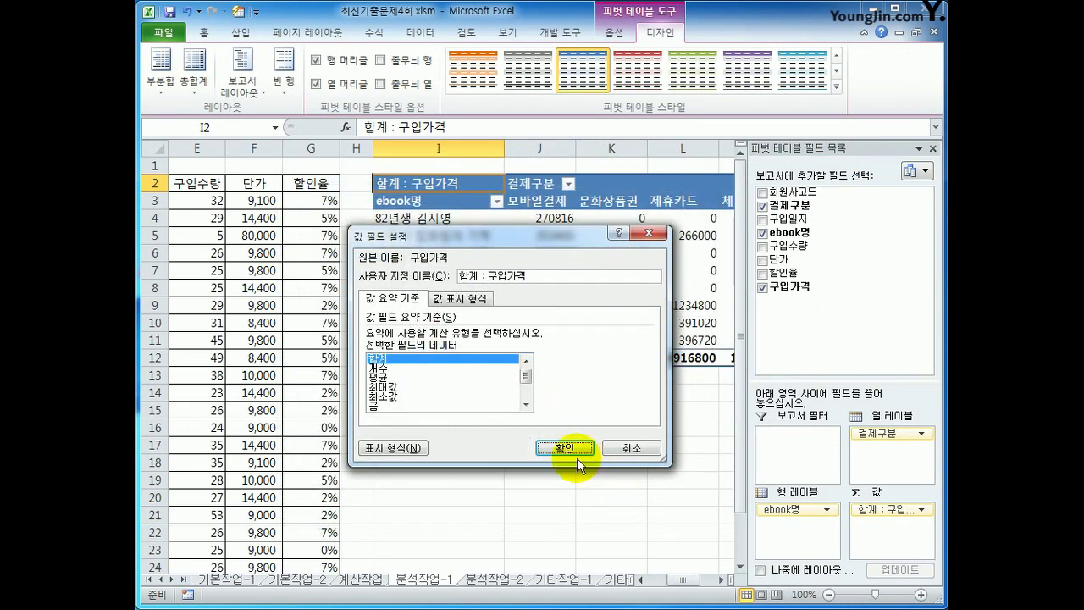
{"action": "left_click", "coordinate": [576, 450]}
{"action": "left_click", "coordinate": [648, 479]}
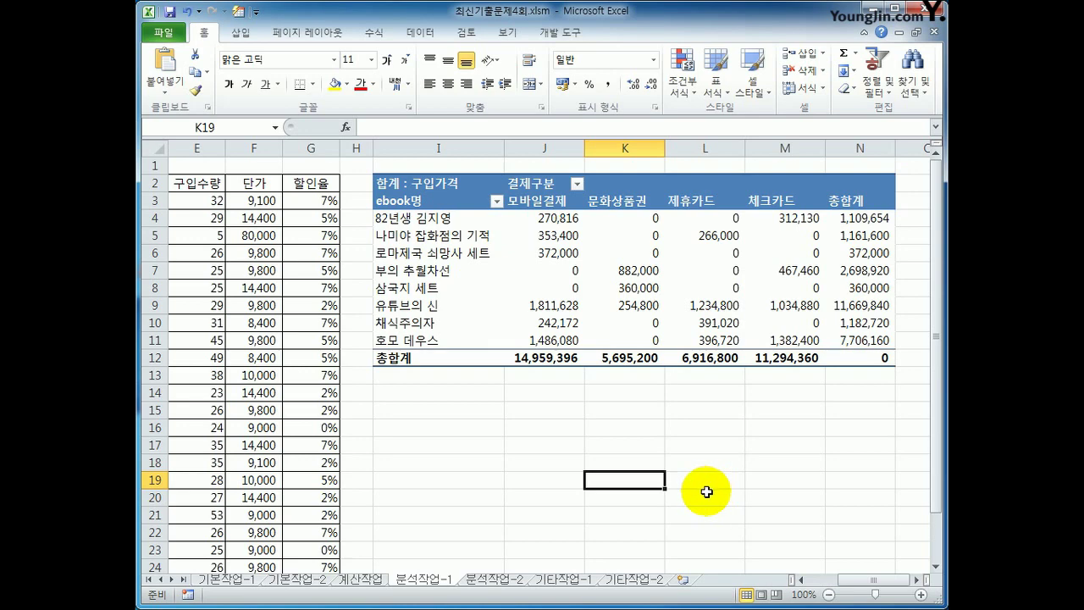
Open the 분석작업-2 sheet and examine the 상반기 and 하반기 ebook purchase tables and the summary headers in J2:L2.
{"action": "left_click", "coordinate": [498, 579]}
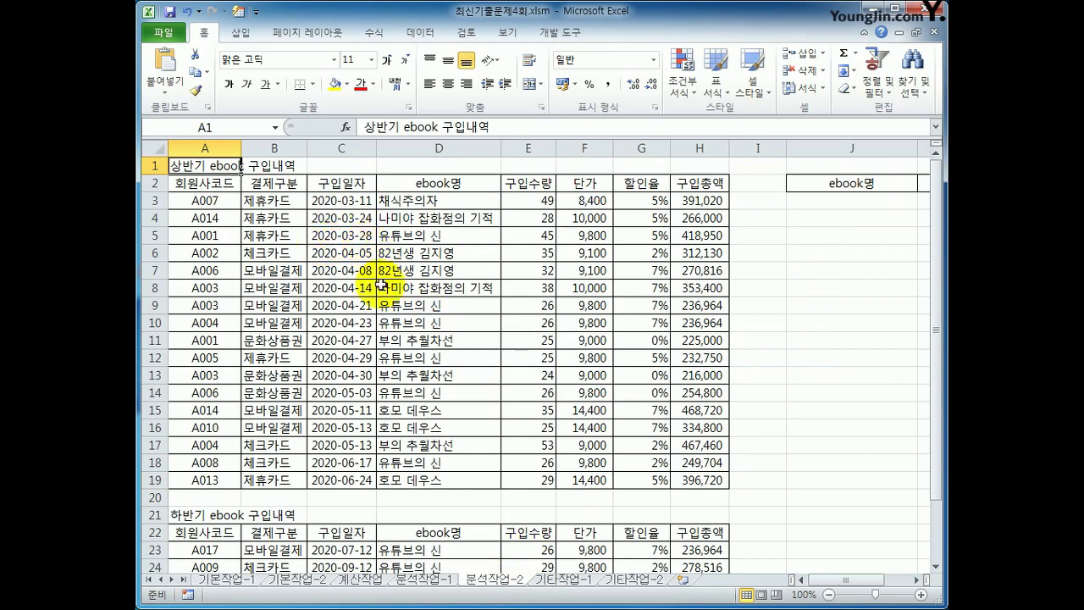
{"action": "scroll", "coordinate": [434, 447], "scroll_direction": "down", "scroll_amount": 3}
{"action": "scroll", "coordinate": [433, 457], "scroll_direction": "up", "scroll_amount": 3}
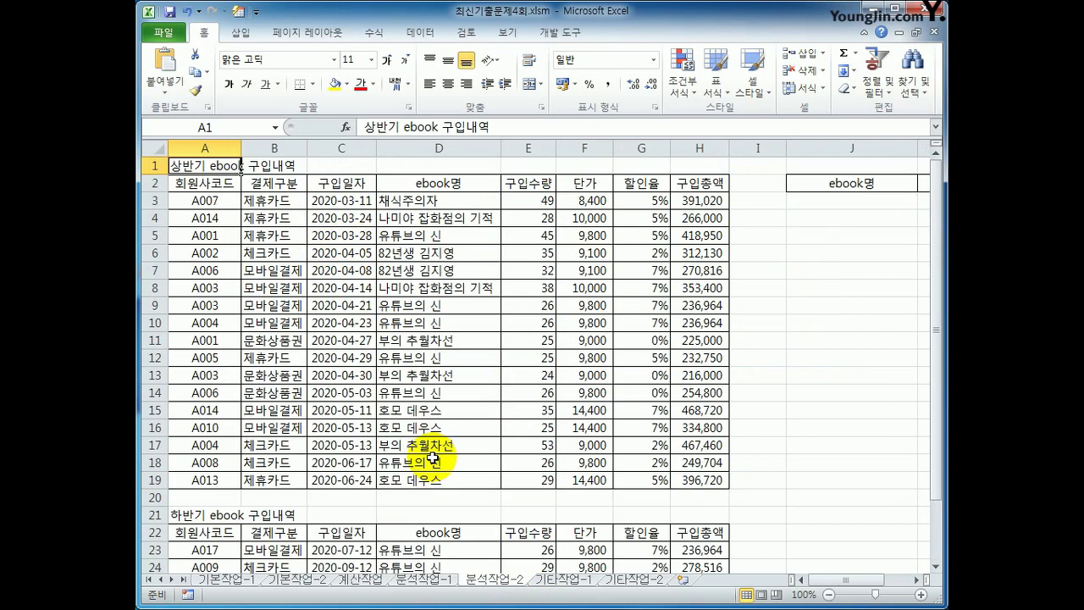
{"action": "left_click", "coordinate": [916, 581]}
{"action": "left_click", "coordinate": [799, 580]}
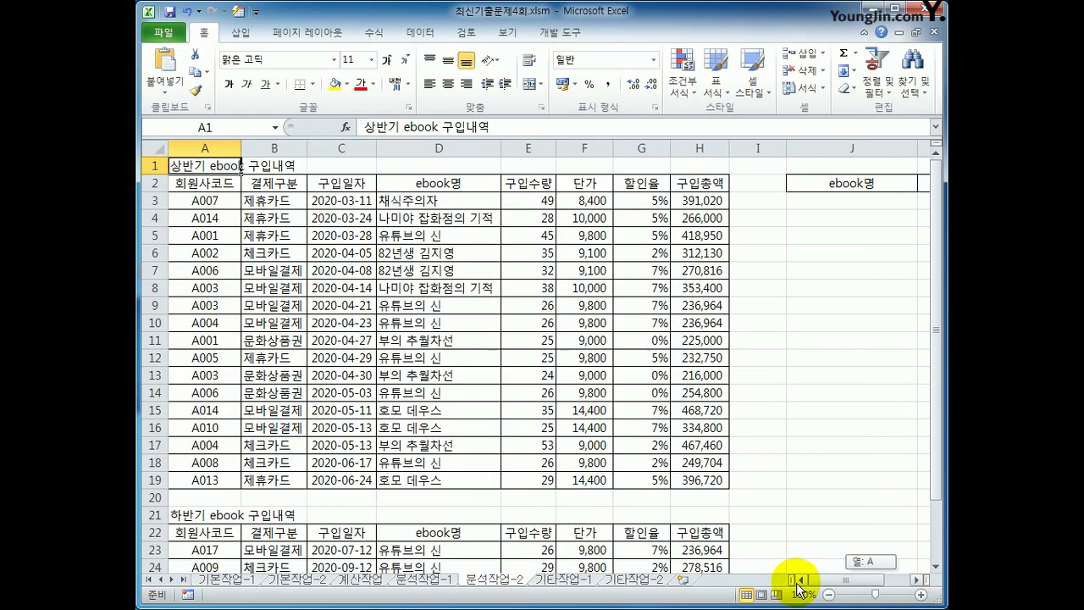
{"action": "scroll", "coordinate": [373, 392], "scroll_direction": "down", "scroll_amount": 3}
{"action": "scroll", "coordinate": [333, 455], "scroll_direction": "up", "scroll_amount": 3}
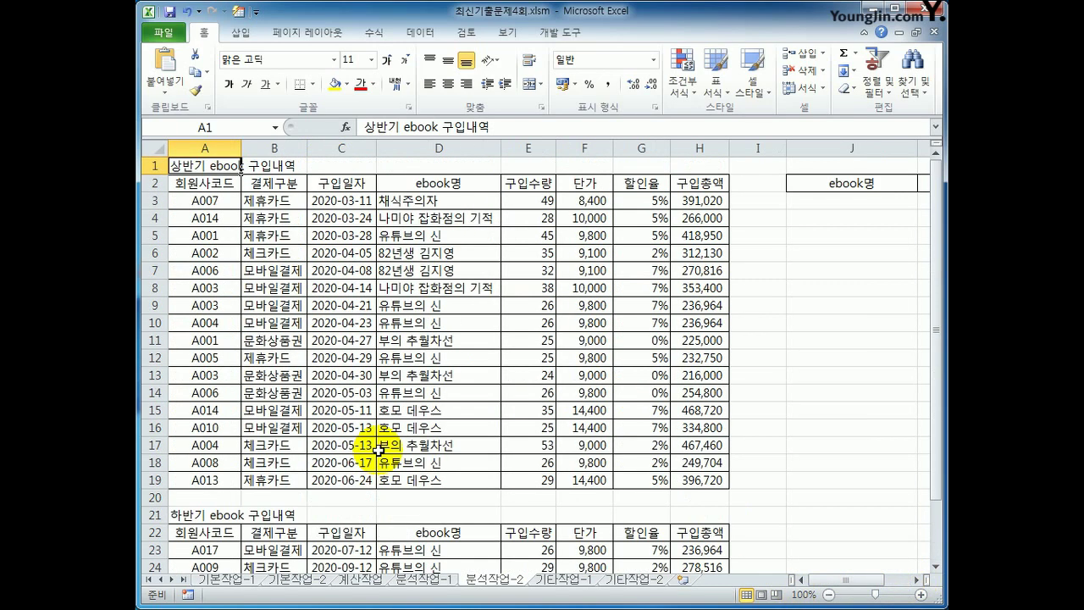
{"action": "left_click", "coordinate": [917, 580]}
{"action": "left_click", "coordinate": [917, 580]}
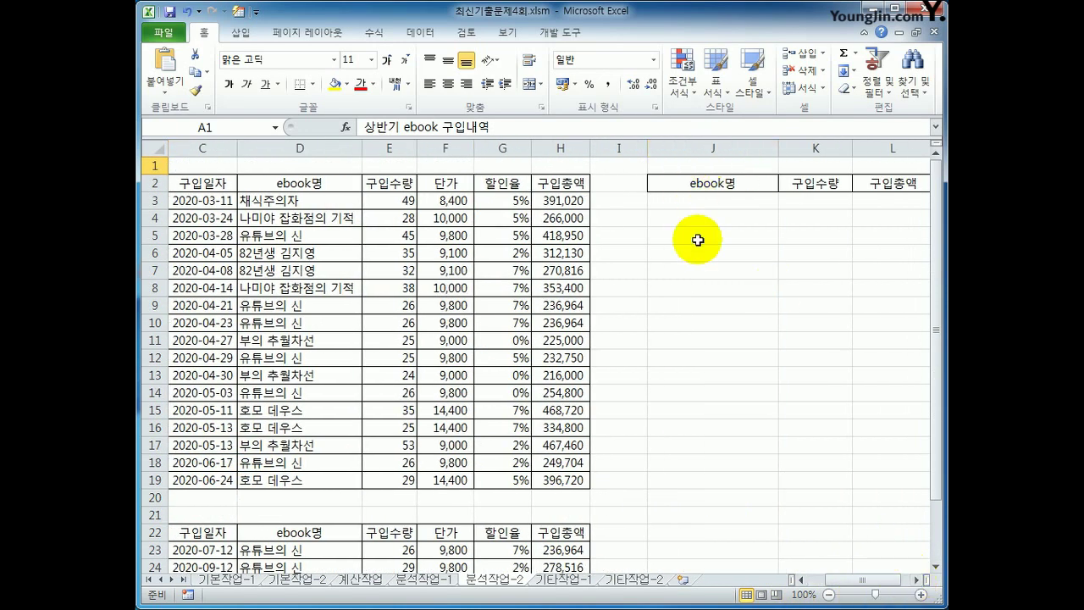
{"action": "left_click", "coordinate": [916, 581]}
{"action": "left_click", "coordinate": [917, 580]}
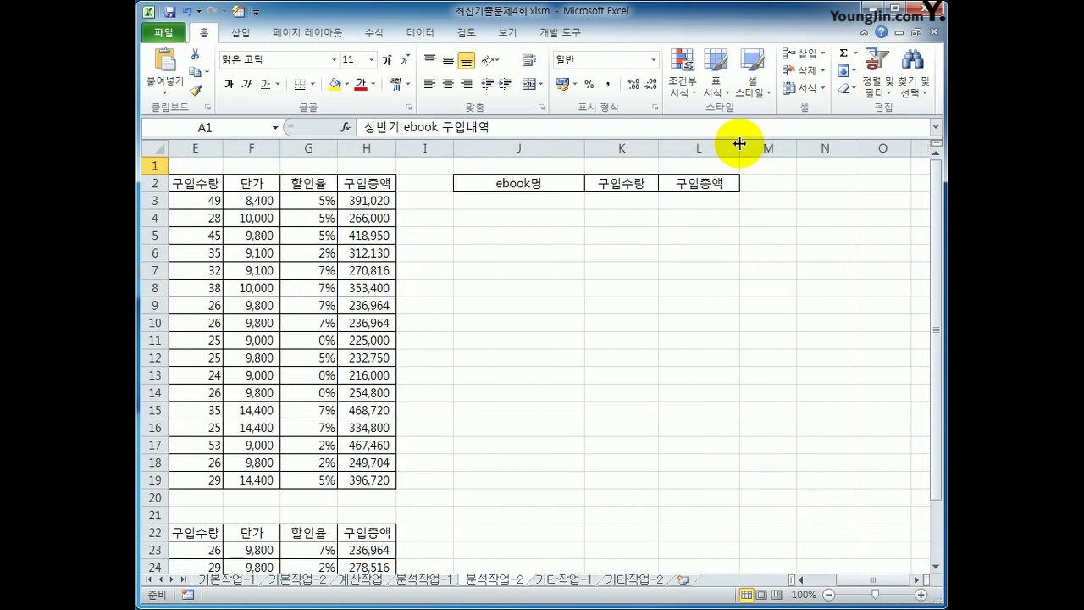
Start recording a macro named 도서구입내역 in the current workbook.
{"action": "left_click", "coordinate": [669, 361]}
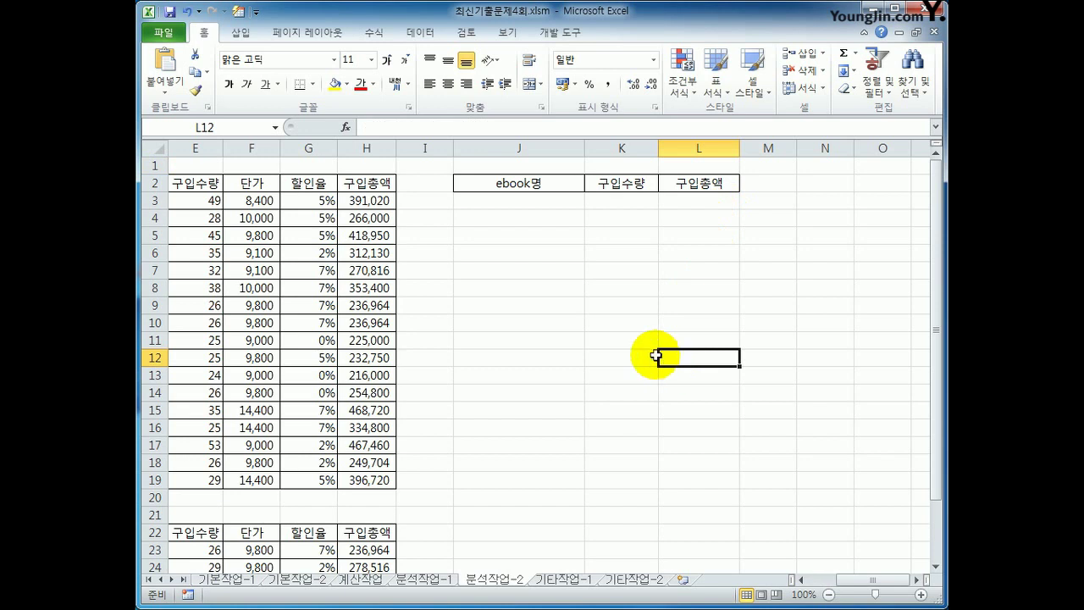
{"action": "left_click", "coordinate": [560, 33]}
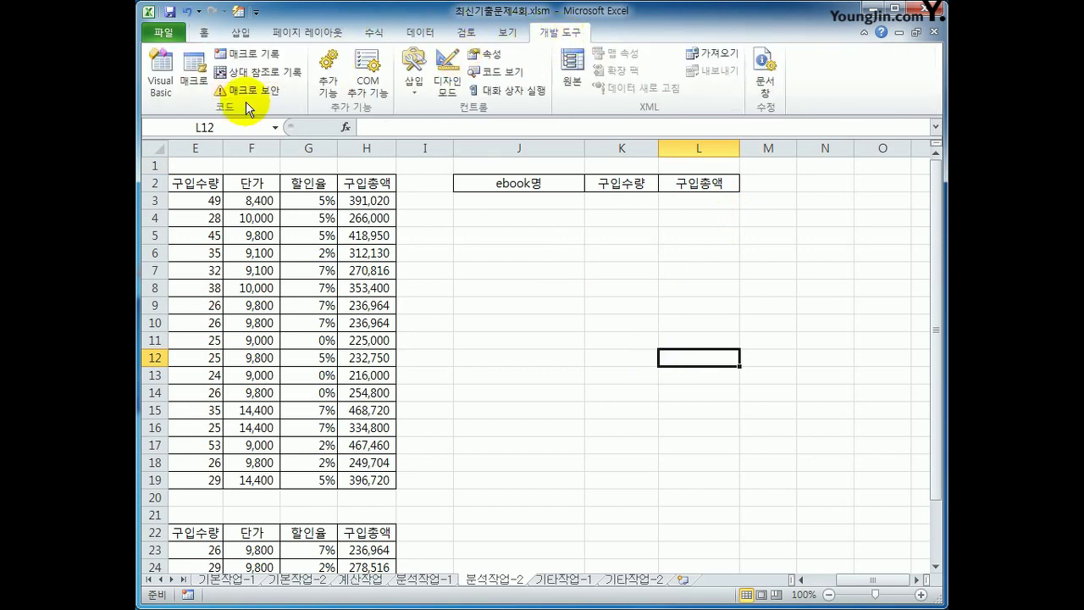
{"action": "left_click", "coordinate": [246, 54]}
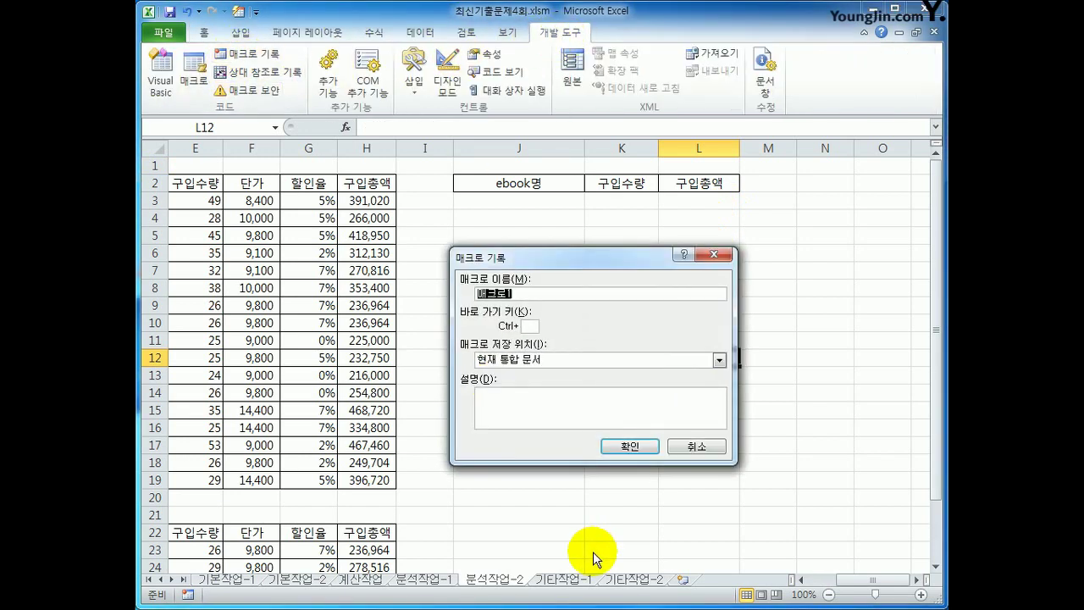
{"action": "type", "text": "도서구입내역"}
{"action": "left_click", "coordinate": [644, 446]}
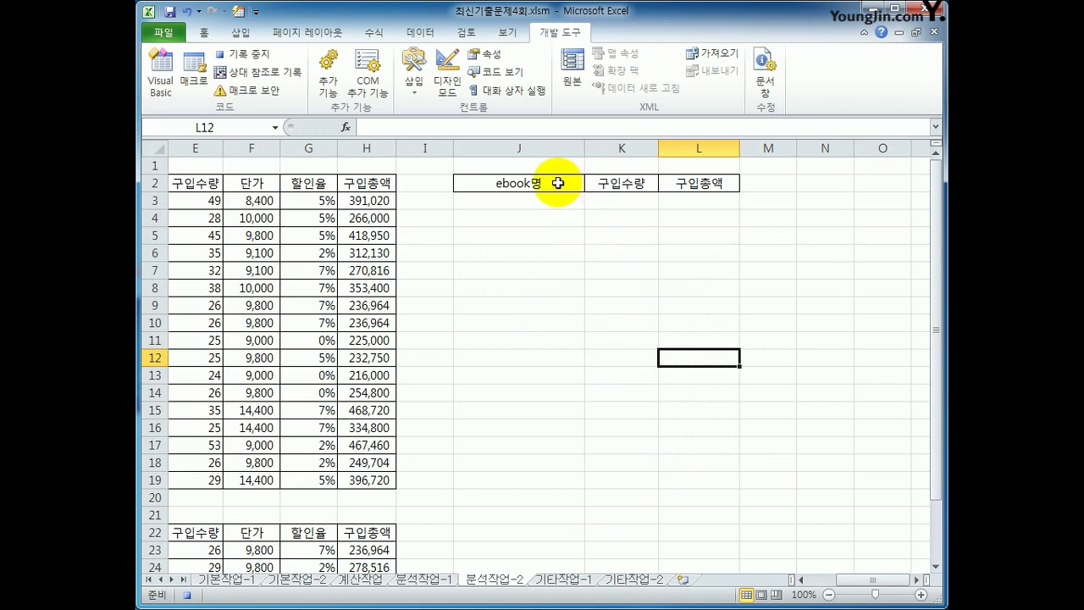
Begin a 합계 consolidation at J2:L2 and add the 상반기 table A2:H19 as a reference.
{"action": "left_click_drag", "start_coordinate": [559, 184], "coordinate": [687, 185]}
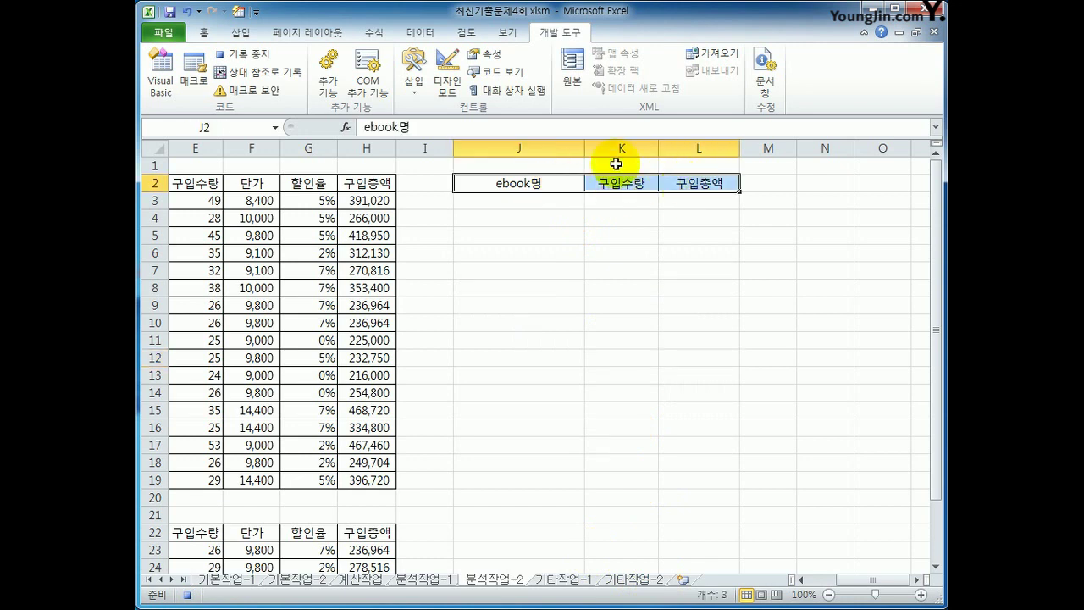
{"action": "left_click", "coordinate": [420, 33]}
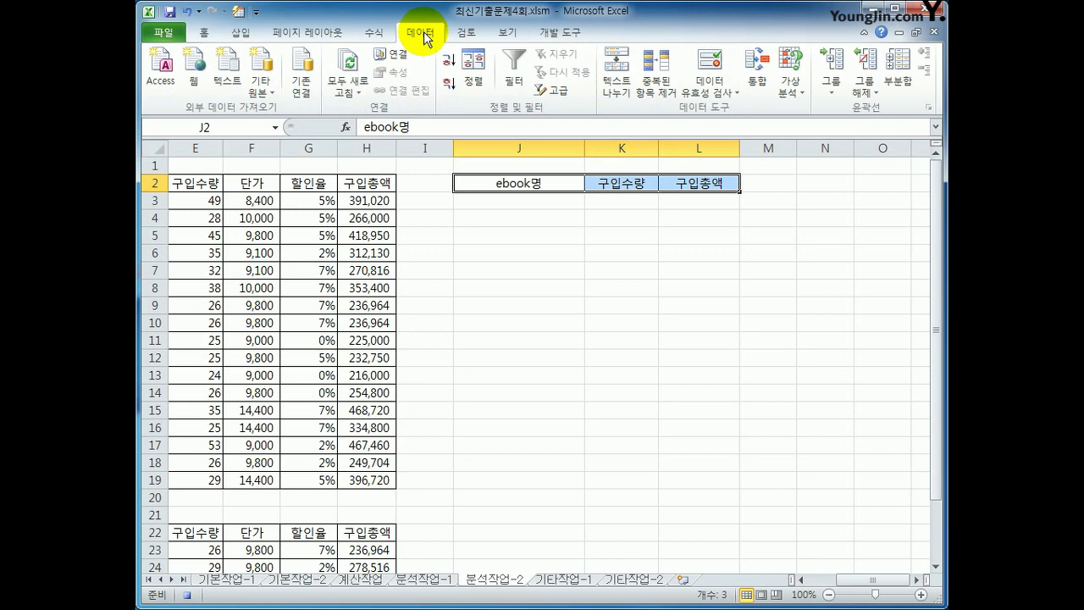
{"action": "left_click", "coordinate": [757, 69]}
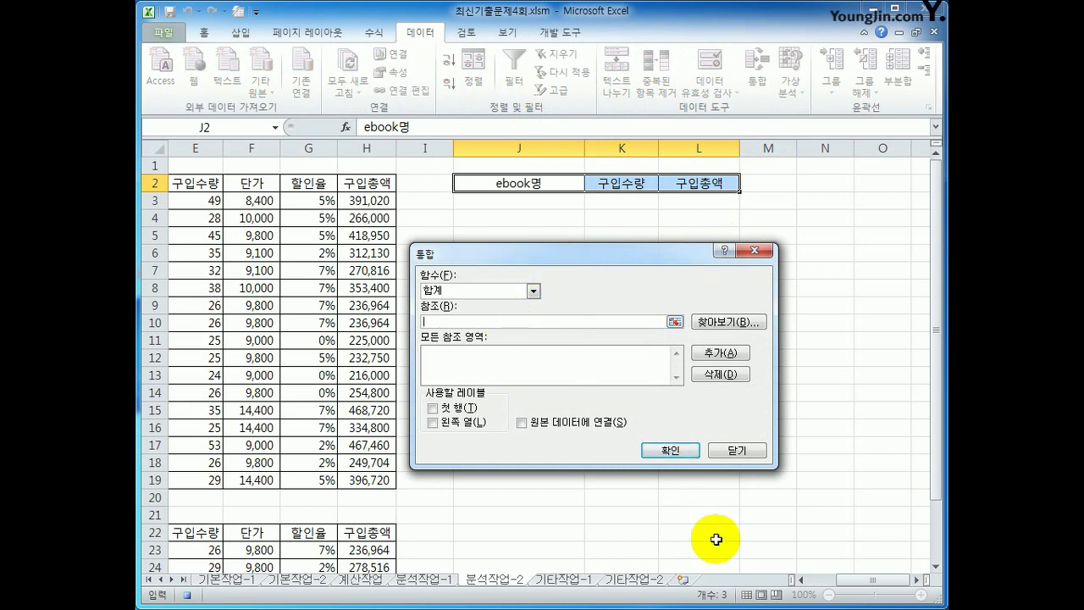
{"action": "left_click", "coordinate": [796, 579]}
{"action": "left_click", "coordinate": [226, 185]}
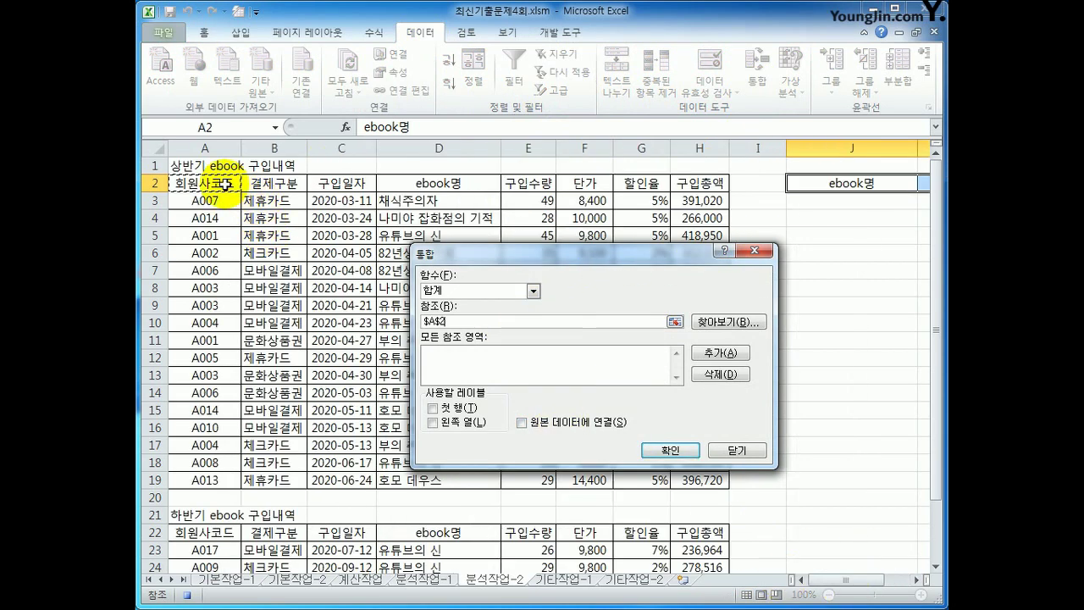
{"action": "left_click_drag", "start_coordinate": [226, 185], "coordinate": [703, 479]}
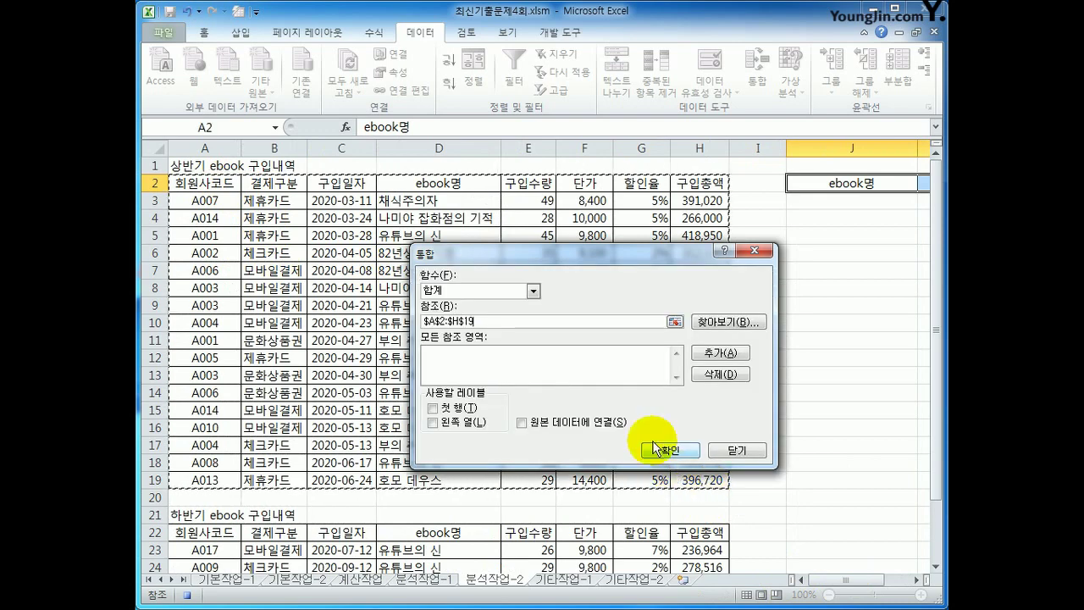
{"action": "left_click", "coordinate": [719, 353]}
Add the 하반기 table A22:H27 as a reference and run the consolidation with 첫 행 and 왼쪽 열 labels.
{"action": "left_click", "coordinate": [205, 534]}
{"action": "left_click_drag", "start_coordinate": [205, 534], "coordinate": [706, 531]}
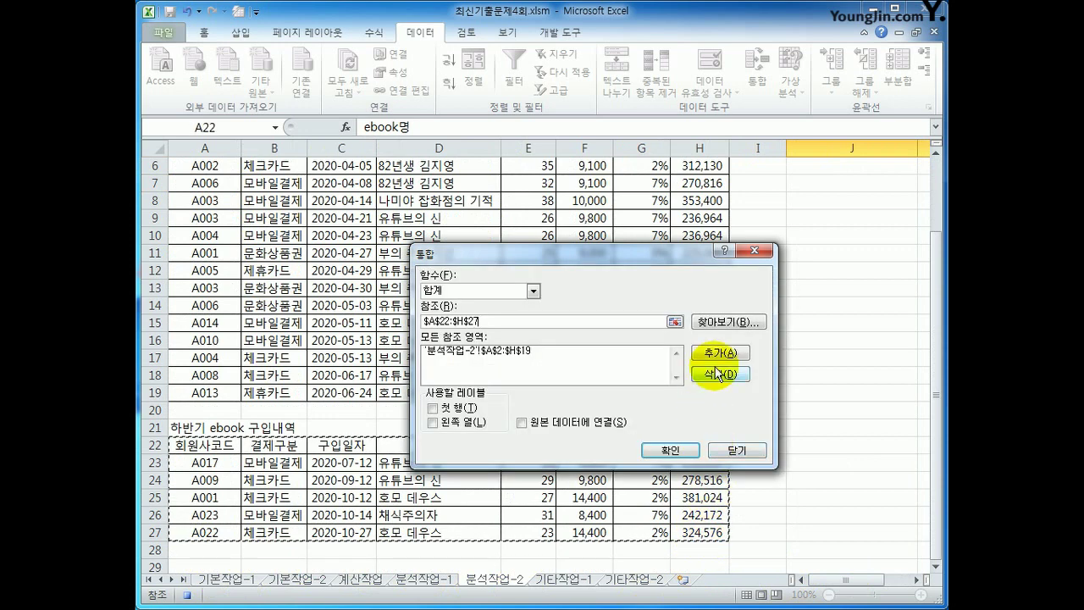
{"action": "left_click", "coordinate": [719, 353]}
{"action": "left_click", "coordinate": [446, 407]}
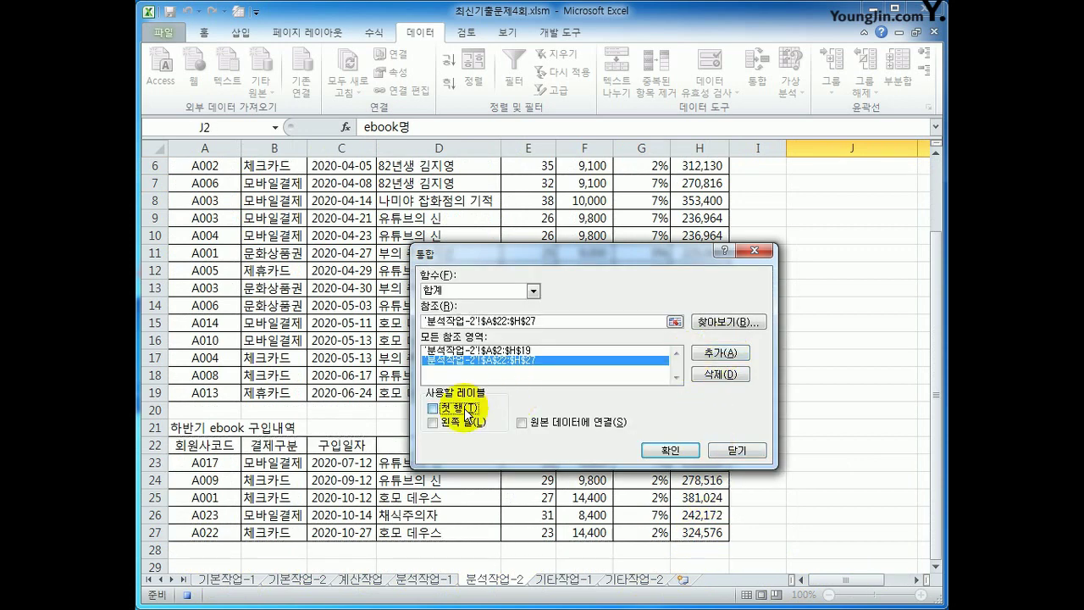
{"action": "left_click", "coordinate": [471, 422]}
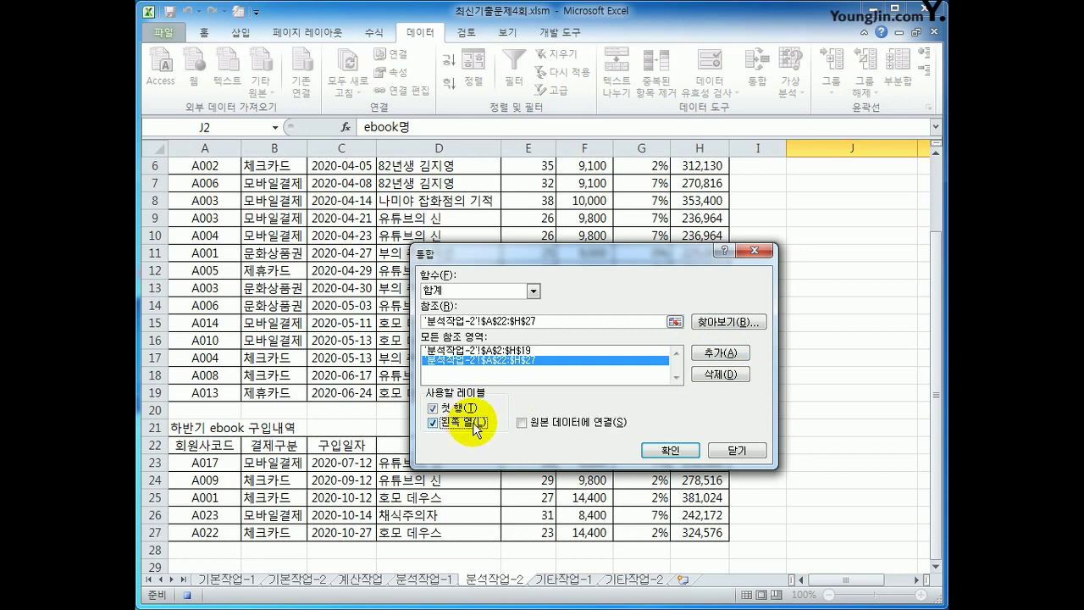
{"action": "left_click", "coordinate": [671, 450]}
Compare the consolidated table with the source tables and stop the macro recording.
{"action": "left_click_drag", "start_coordinate": [835, 578], "coordinate": [871, 562]}
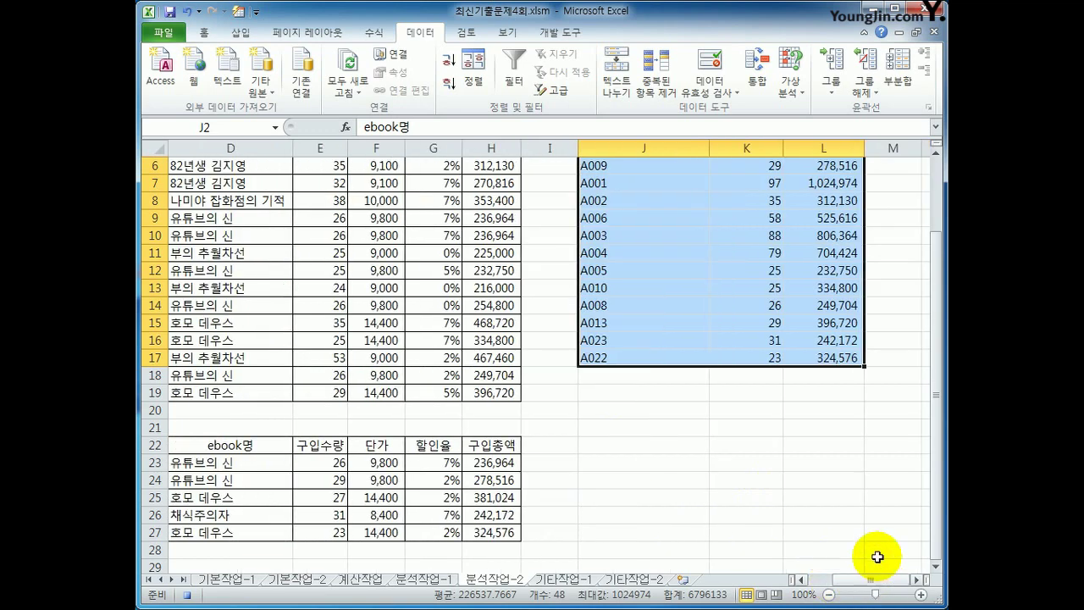
{"action": "scroll", "coordinate": [831, 559], "scroll_direction": "up", "scroll_amount": 2}
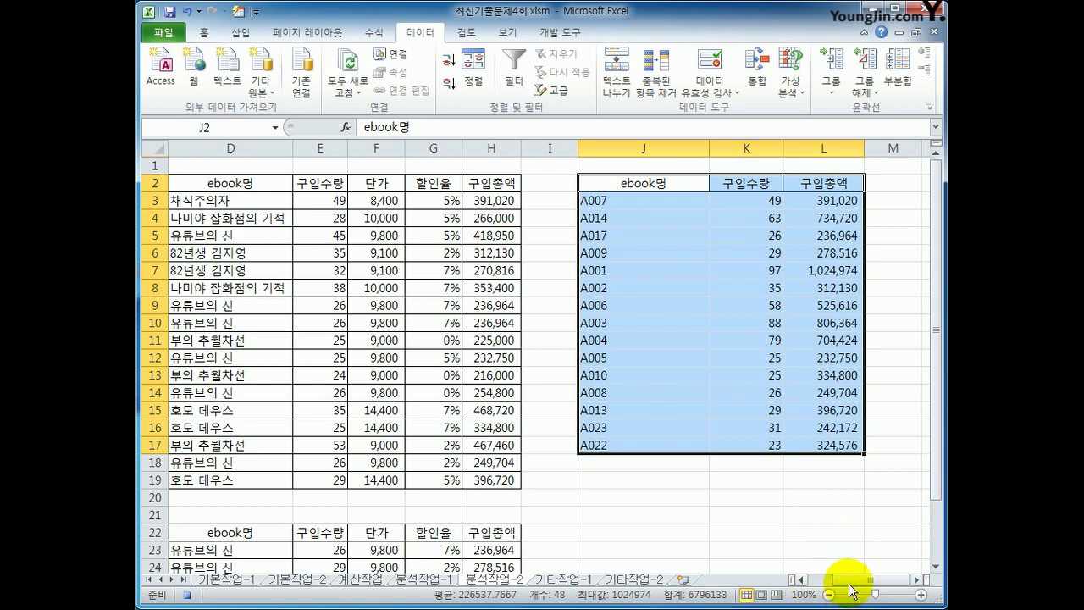
{"action": "left_click_drag", "start_coordinate": [847, 580], "coordinate": [817, 584]}
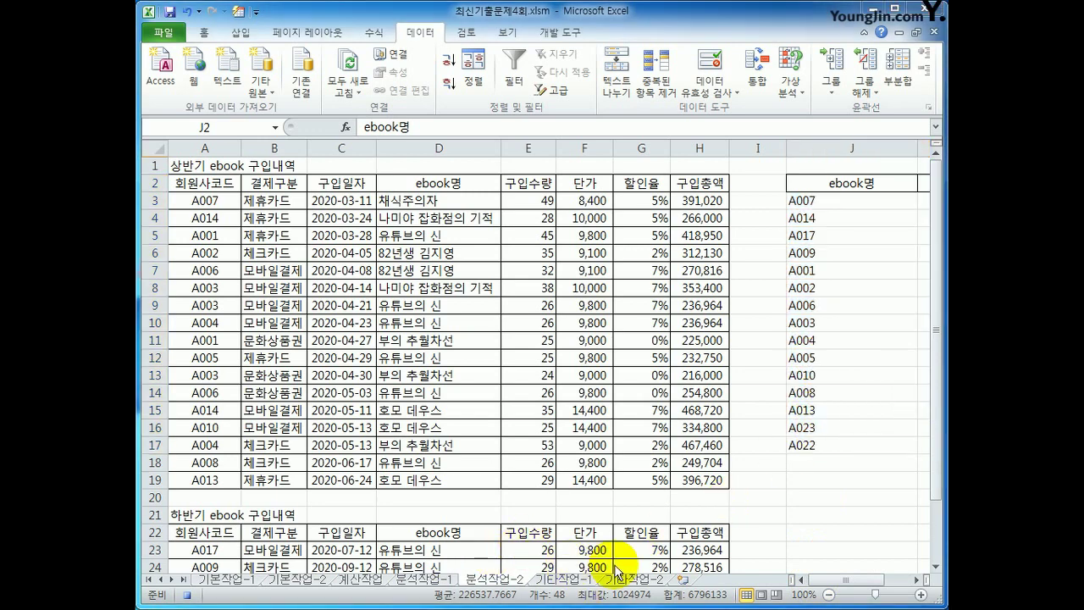
{"action": "left_click", "coordinate": [559, 32]}
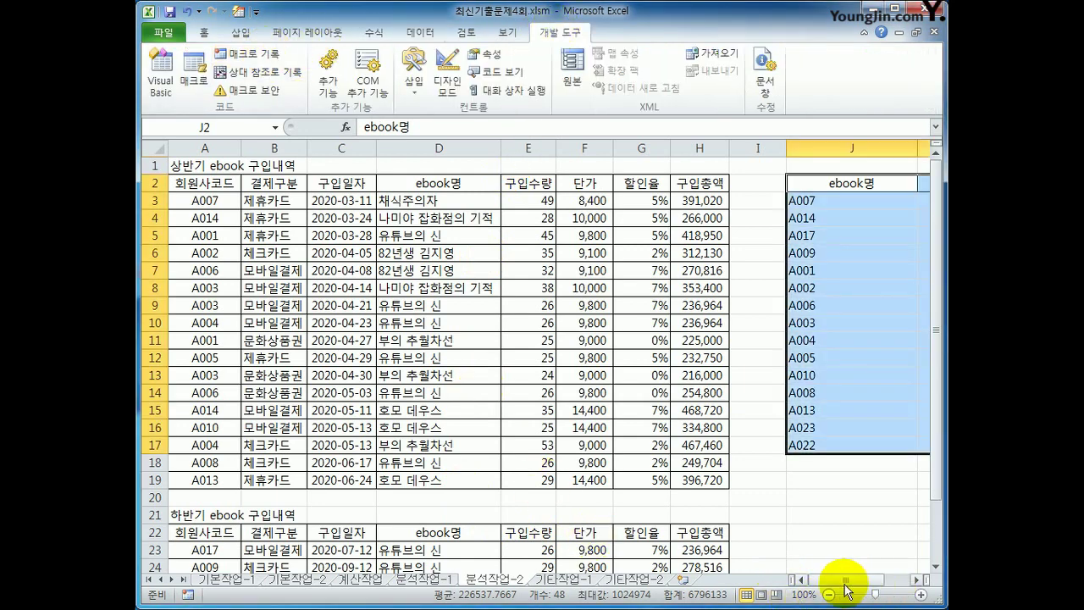
Clear the consolidated results in J3:L17, keeping the headers in row 2.
{"action": "left_click_drag", "start_coordinate": [836, 581], "coordinate": [891, 583]}
{"action": "left_click_drag", "start_coordinate": [635, 199], "coordinate": [813, 447]}
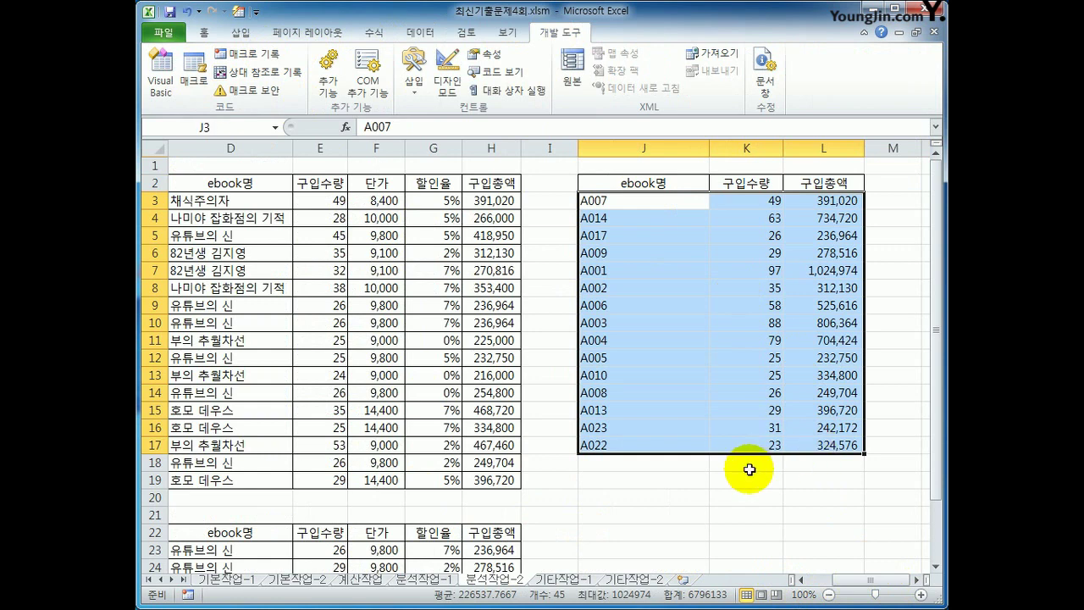
{"action": "key", "text": "Delete"}
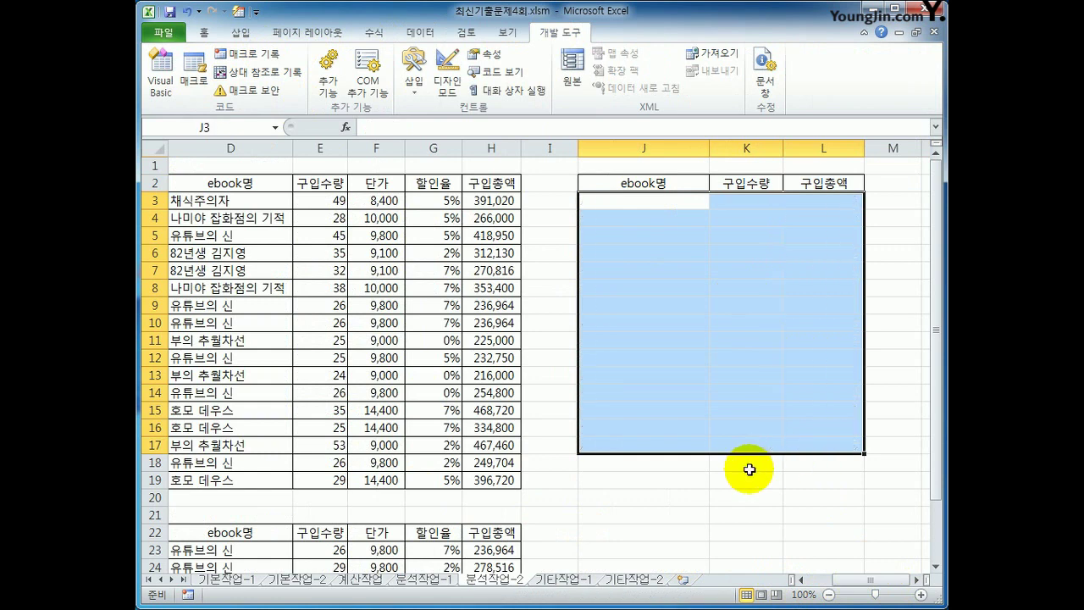
{"action": "left_click", "coordinate": [665, 206]}
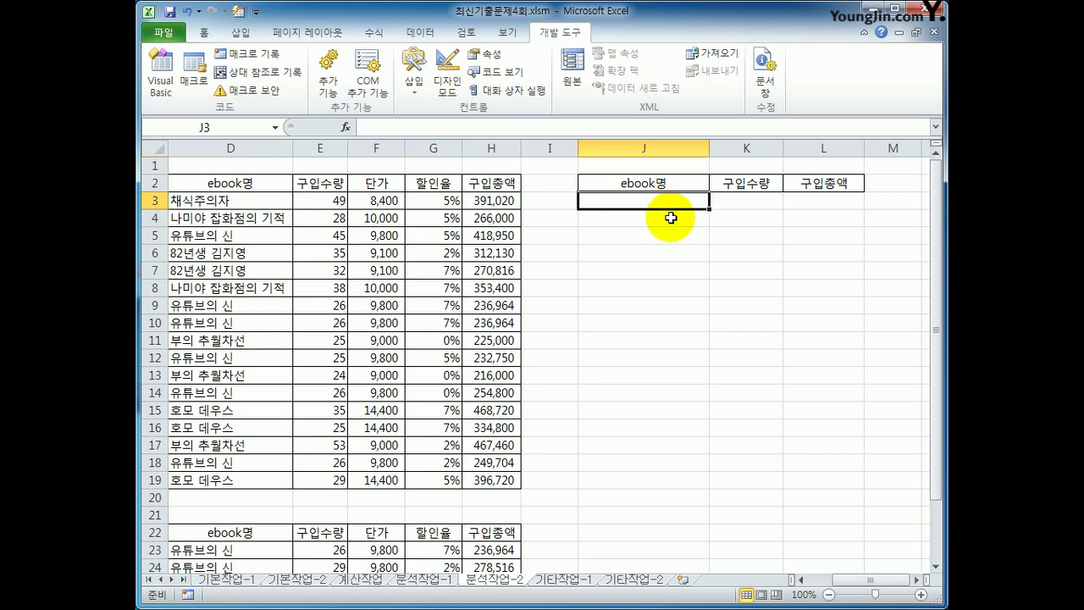
Delete the 도서구입내역 macro from the workbook.
{"action": "left_click", "coordinate": [190, 78]}
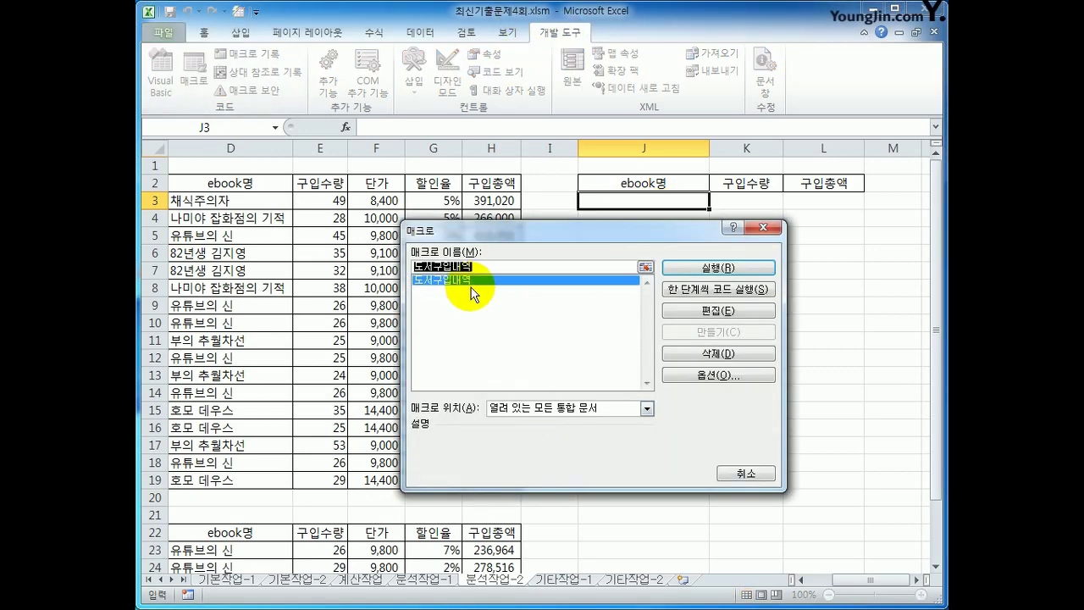
{"action": "left_click", "coordinate": [675, 353]}
{"action": "left_click", "coordinate": [254, 347]}
{"action": "left_click", "coordinate": [765, 410]}
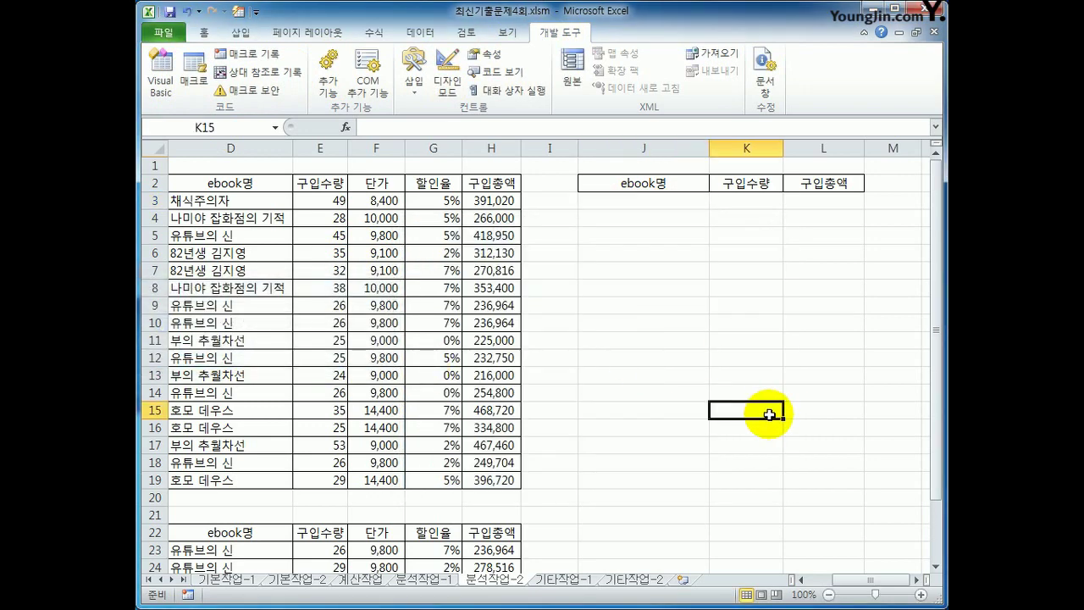
Start recording a new macro named 도서구입내역, stored in the current workbook.
{"action": "left_click", "coordinate": [673, 356]}
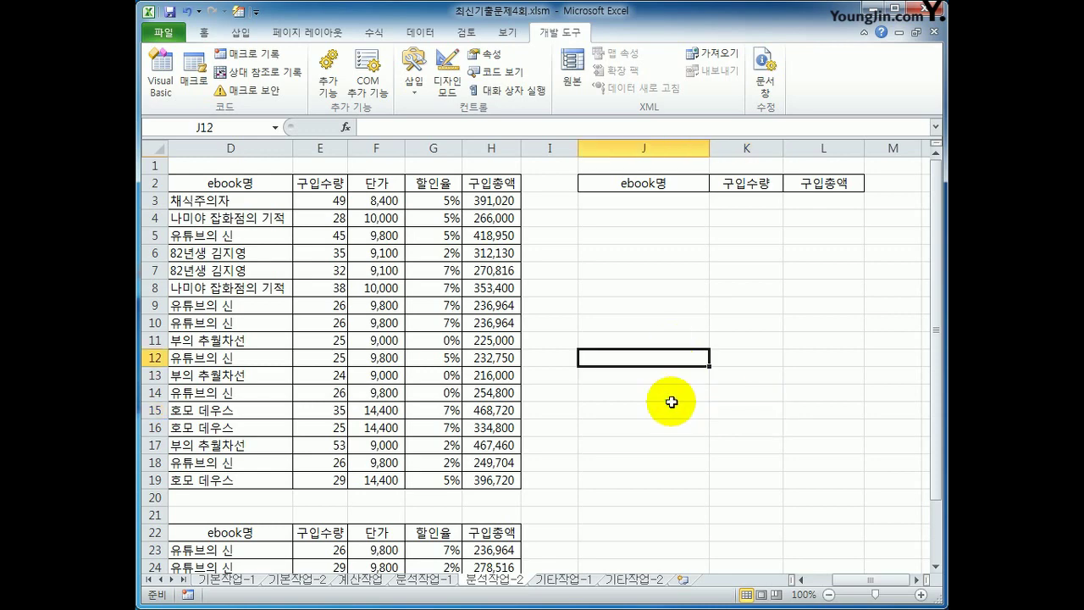
{"action": "left_click", "coordinate": [252, 52]}
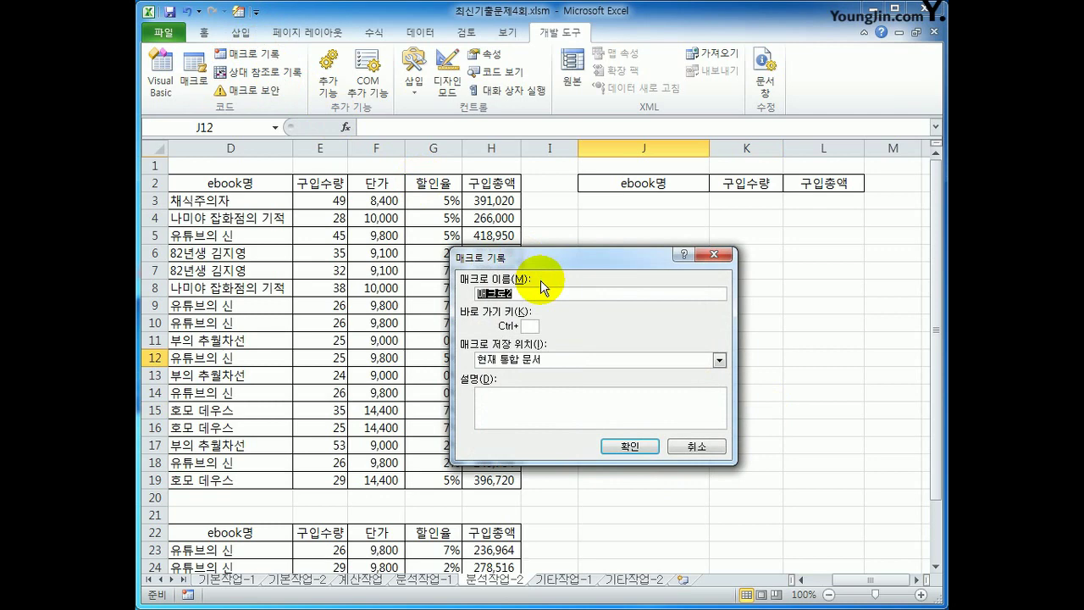
{"action": "type", "text": "도서구입내역"}
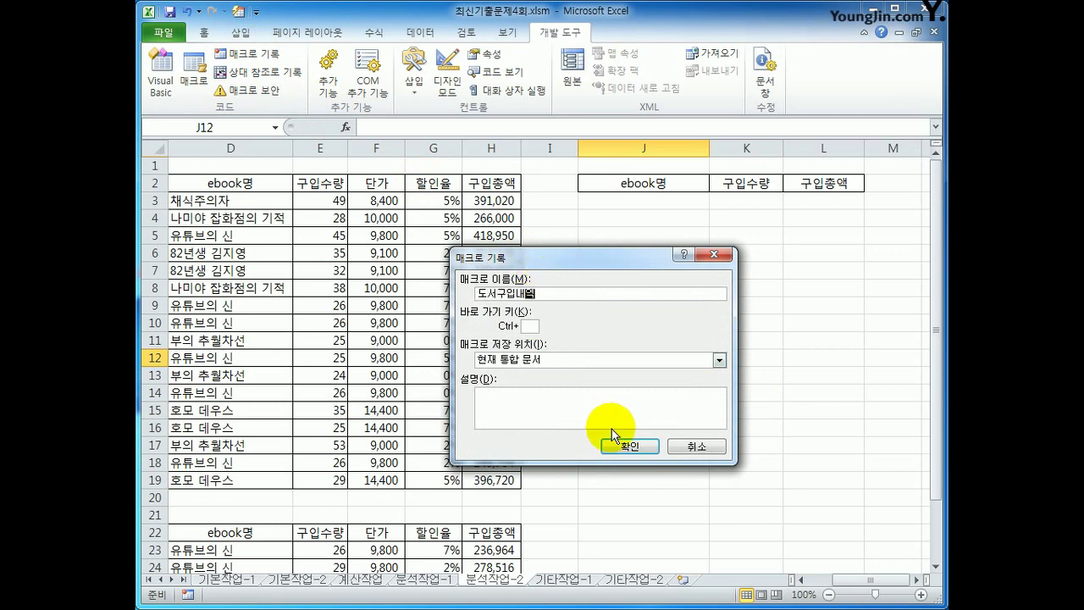
{"action": "left_click", "coordinate": [630, 446]}
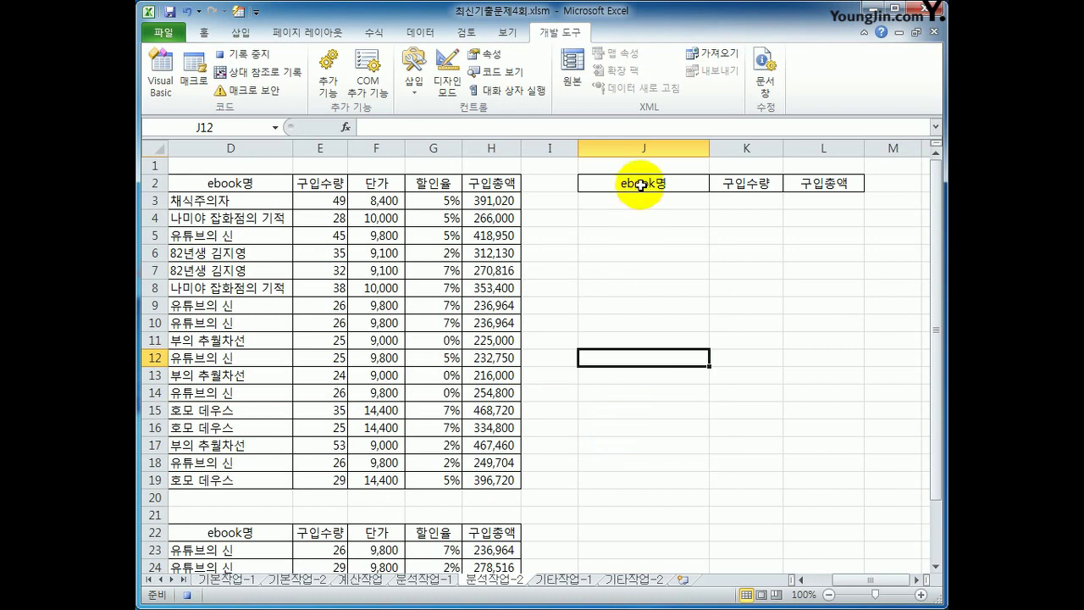
Open the consolidation settings for the headers J2:L2 and remove the existing references A2:H19 and A22:H27.
{"action": "left_click_drag", "start_coordinate": [632, 182], "coordinate": [803, 184]}
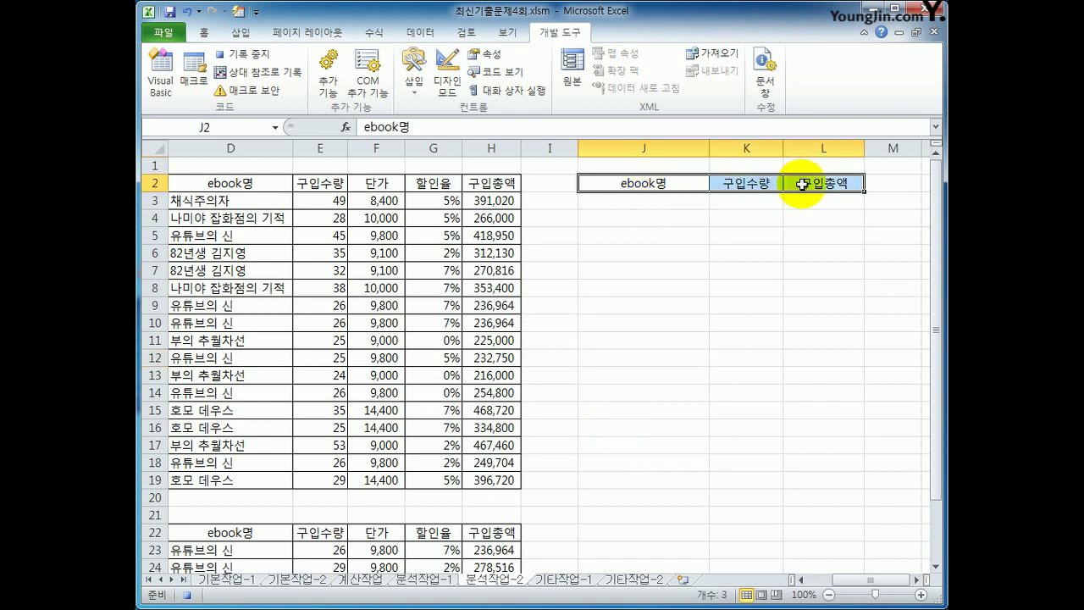
{"action": "left_click", "coordinate": [420, 33]}
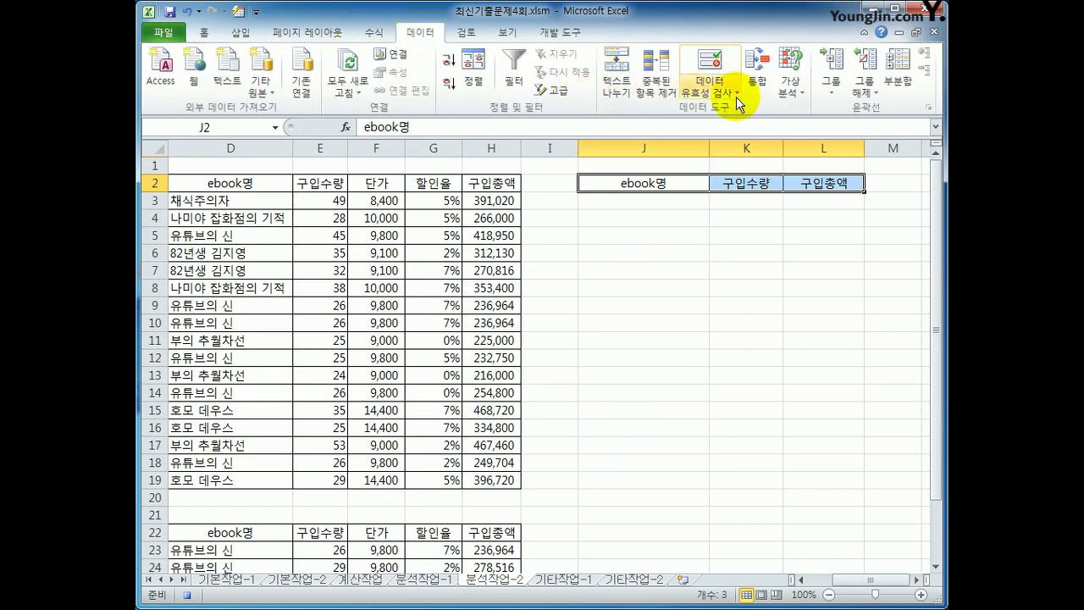
{"action": "left_click", "coordinate": [756, 68]}
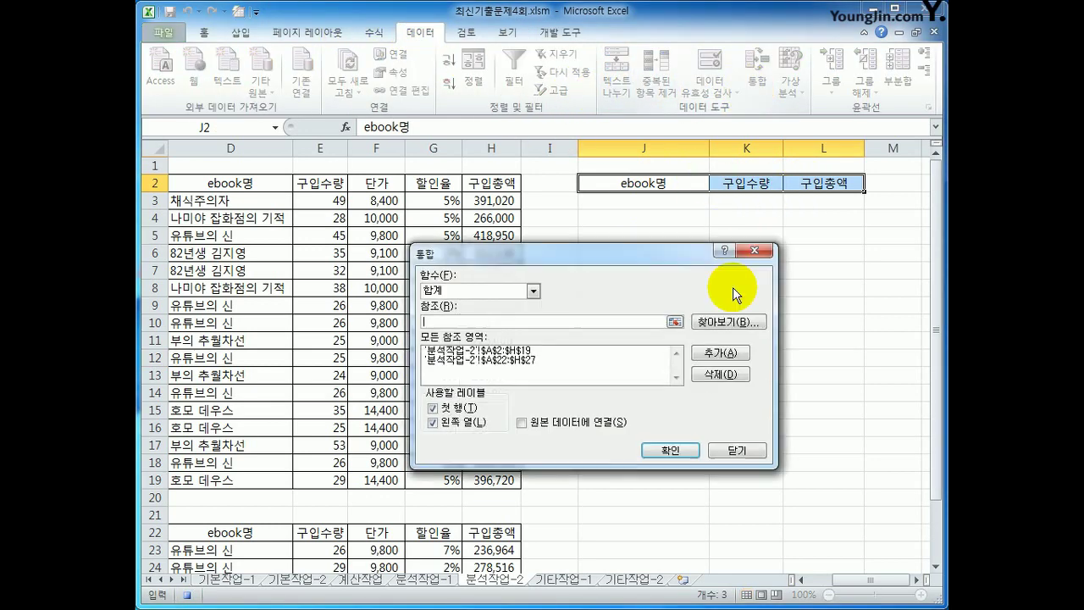
{"action": "left_click", "coordinate": [557, 351]}
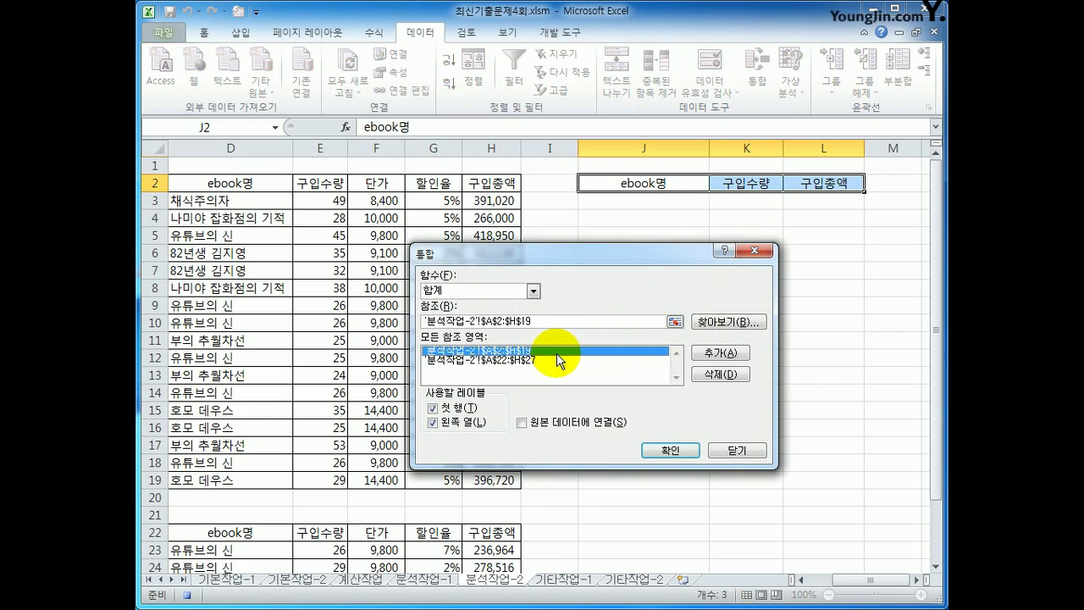
{"action": "left_click", "coordinate": [711, 374]}
{"action": "left_click", "coordinate": [716, 377]}
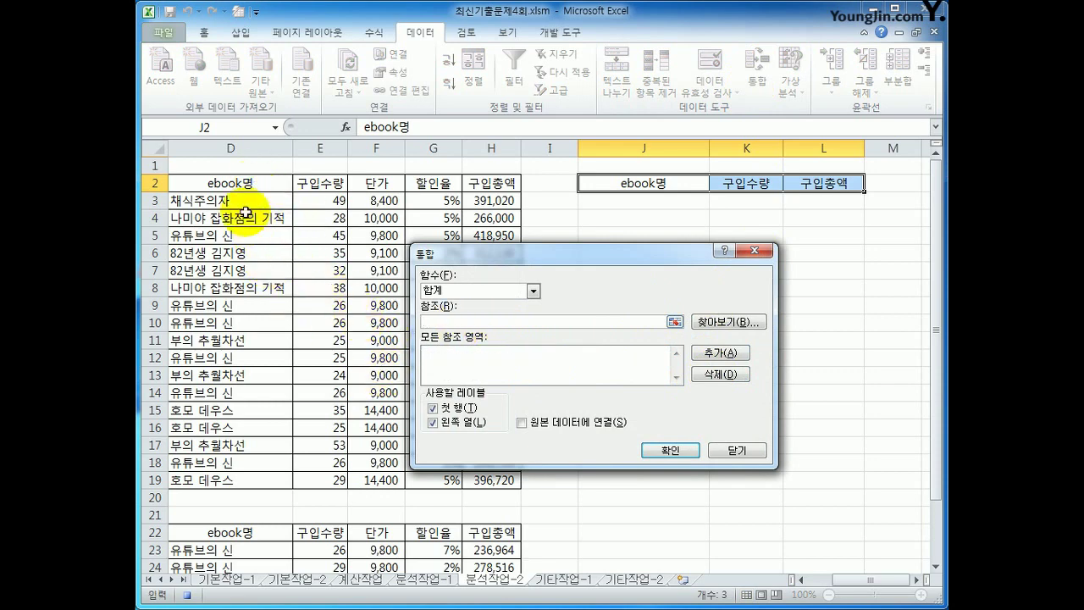
Add D2:H19 and D22:H27 as references and run the 합계 consolidation with 첫 행 and 왼쪽 열 labels.
{"action": "left_click_drag", "start_coordinate": [211, 181], "coordinate": [484, 475]}
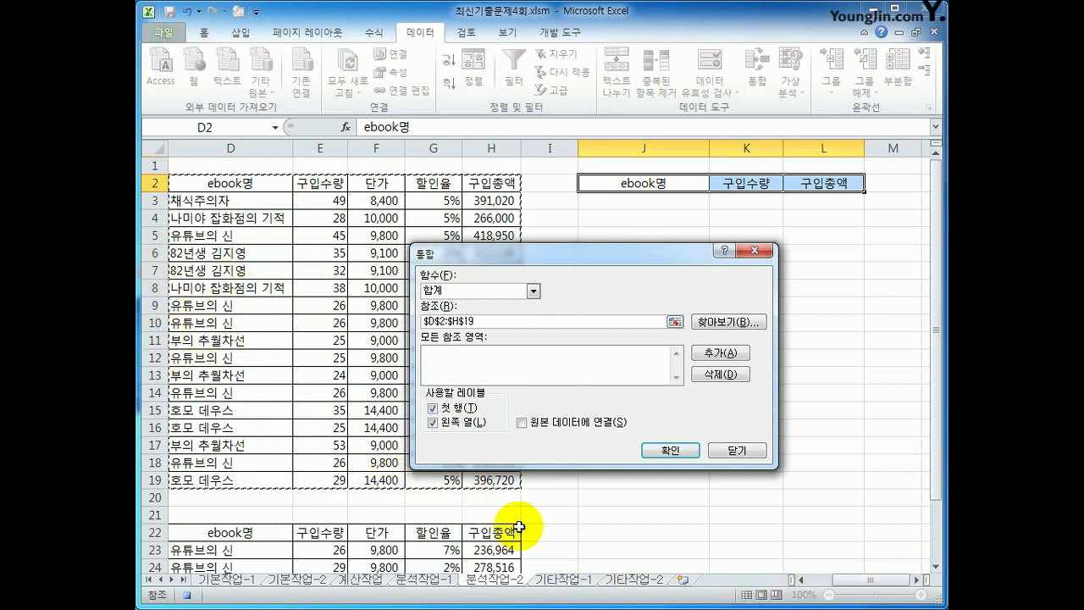
{"action": "left_click", "coordinate": [720, 352]}
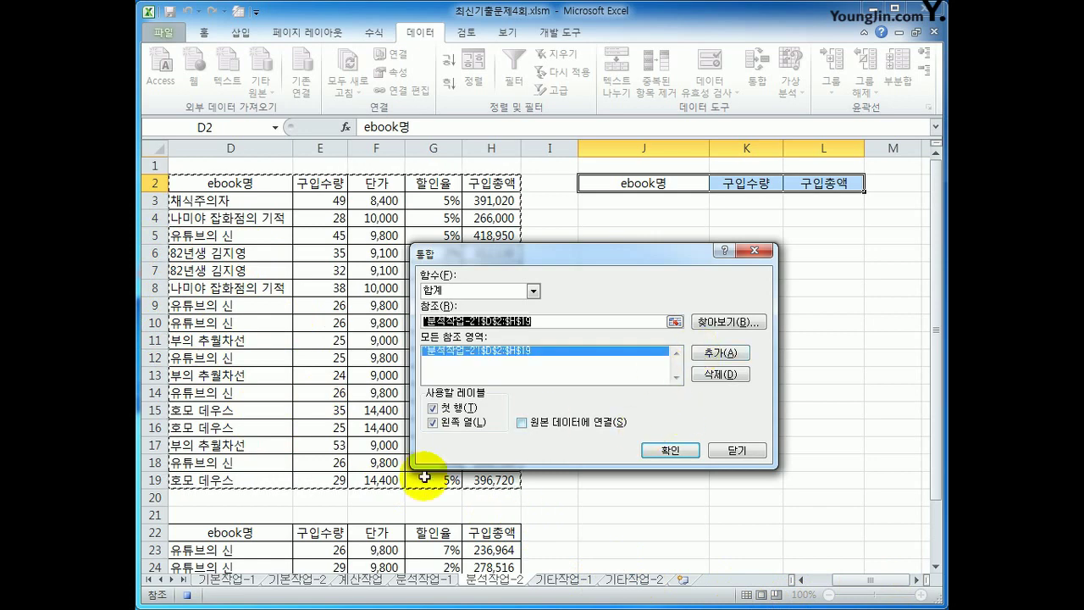
{"action": "scroll", "coordinate": [281, 456], "scroll_direction": "down", "scroll_amount": 2}
{"action": "left_click_drag", "start_coordinate": [229, 428], "coordinate": [483, 517]}
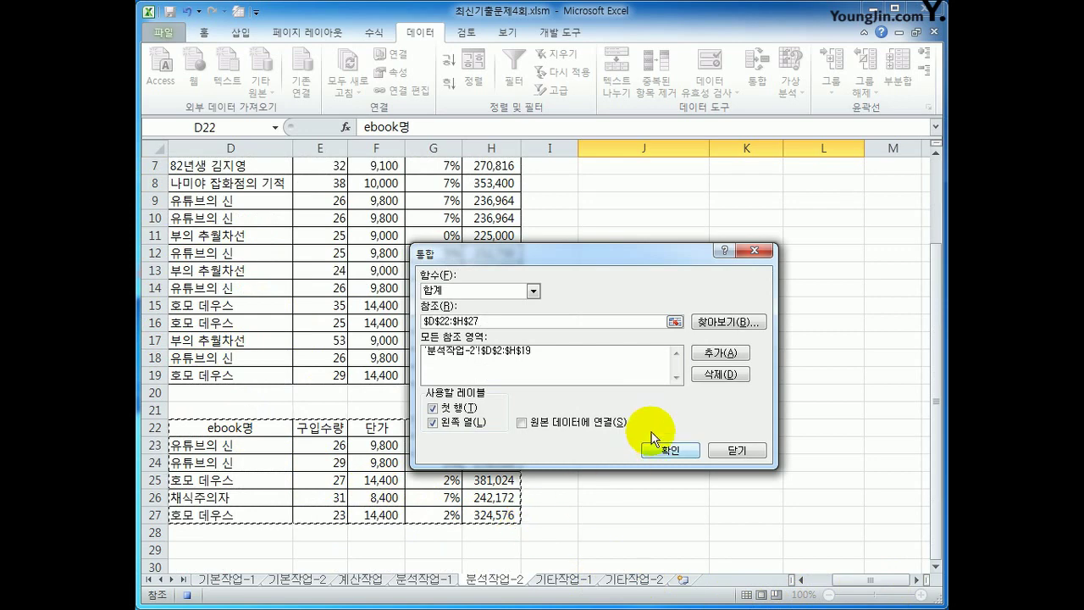
{"action": "left_click", "coordinate": [701, 365]}
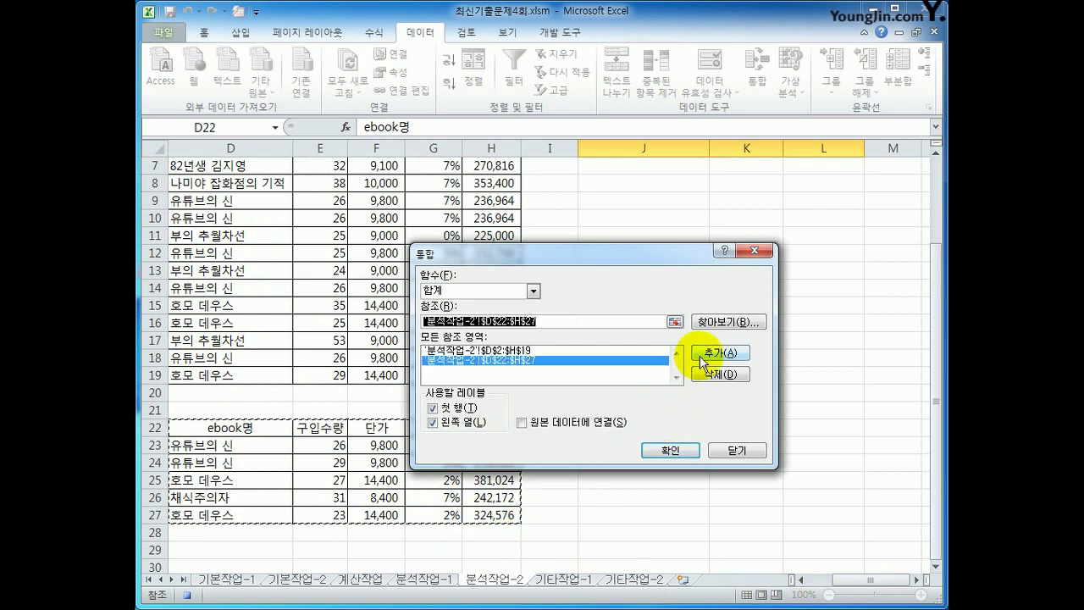
{"action": "left_click", "coordinate": [433, 409]}
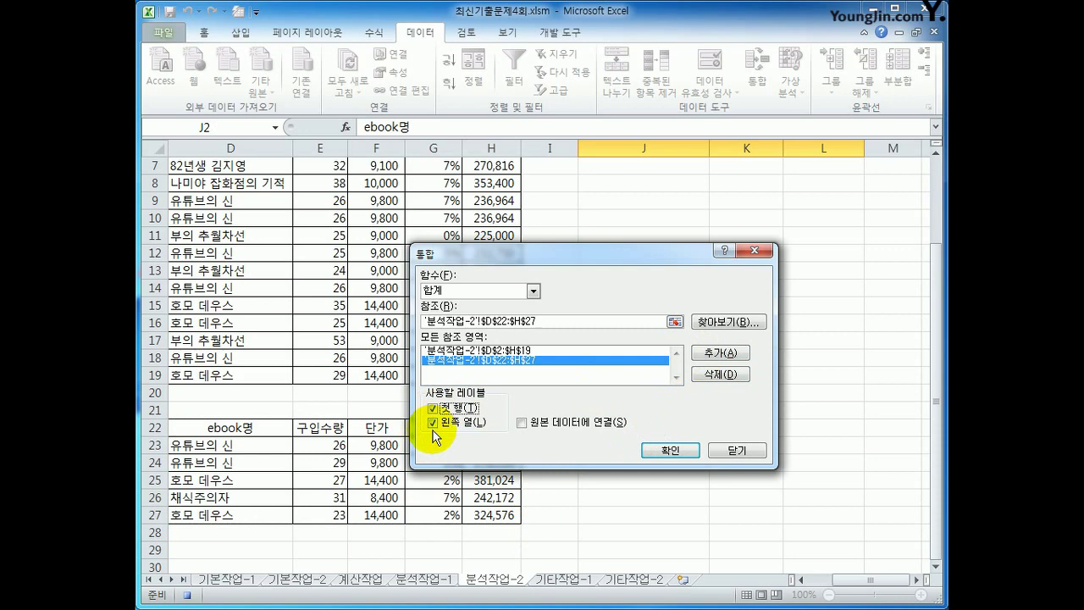
{"action": "left_click", "coordinate": [433, 432]}
{"action": "left_click", "coordinate": [670, 450]}
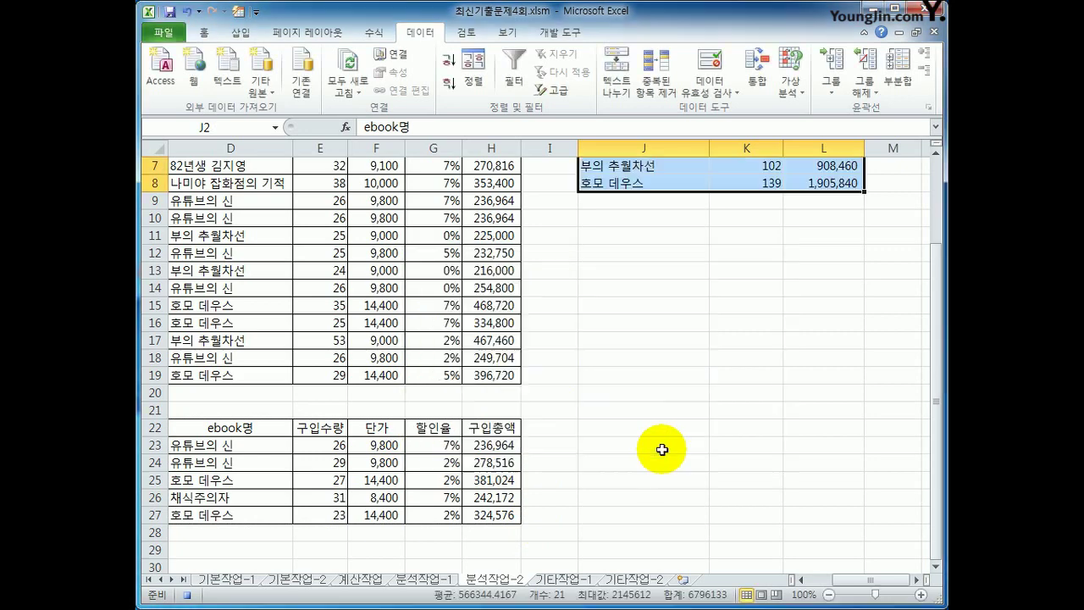
Check the consolidated results in J2:L8 against the source table and stop the macro recording.
{"action": "scroll", "coordinate": [658, 453], "scroll_direction": "up", "scroll_amount": 2}
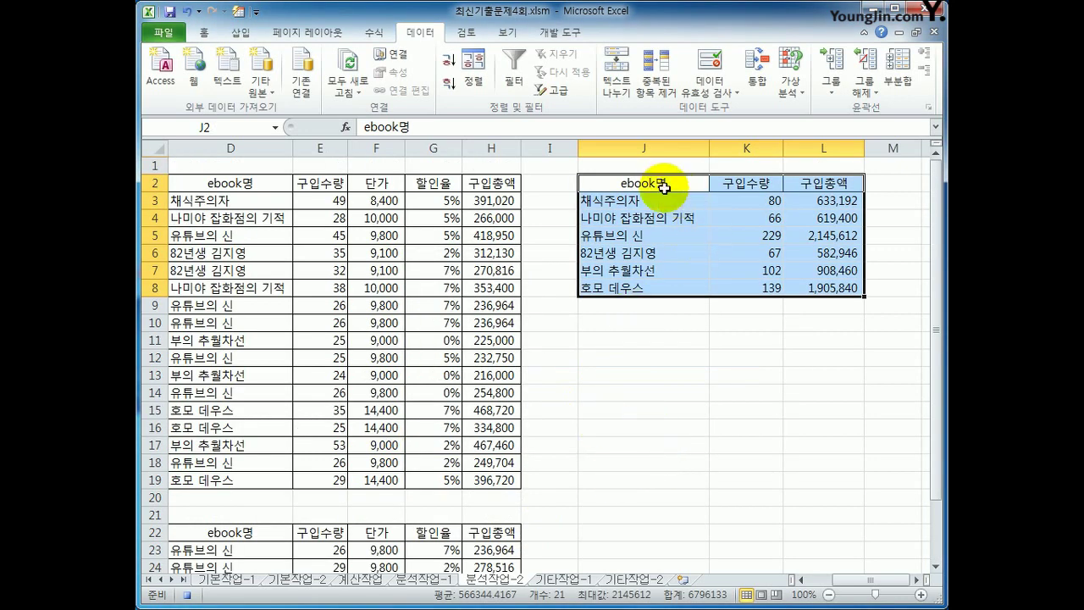
{"action": "left_click_drag", "start_coordinate": [663, 183], "coordinate": [657, 288]}
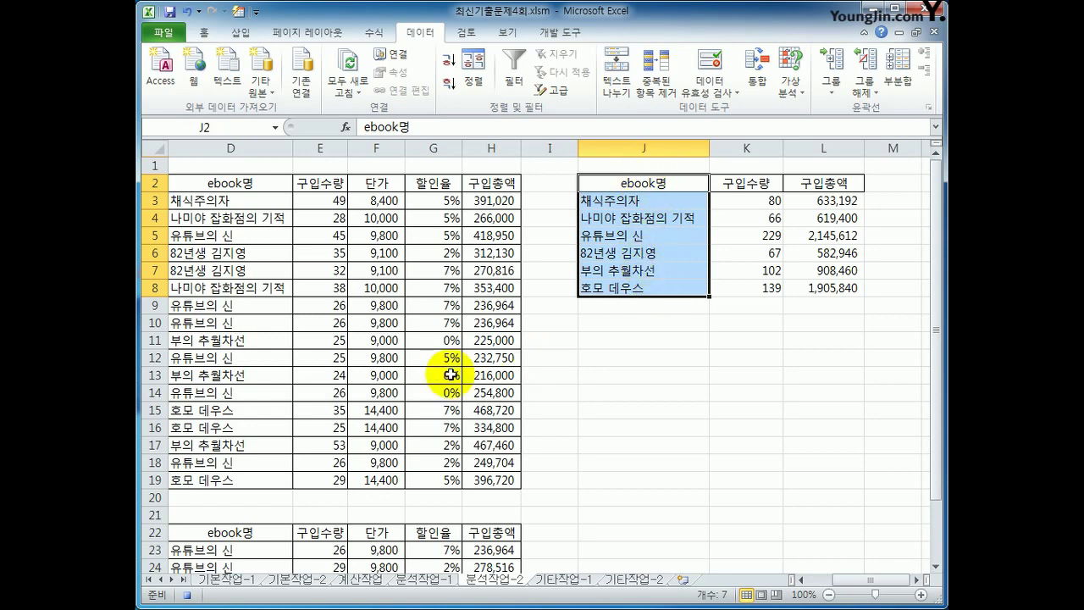
{"action": "left_click", "coordinate": [246, 207]}
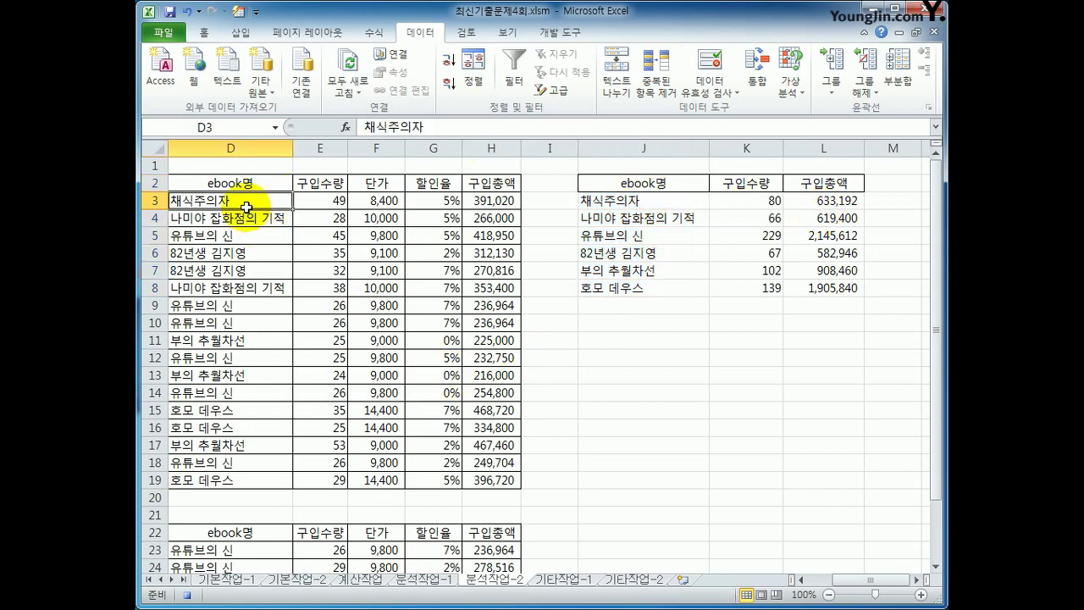
{"action": "left_click_drag", "start_coordinate": [767, 200], "coordinate": [829, 200]}
{"action": "left_click", "coordinate": [824, 201]}
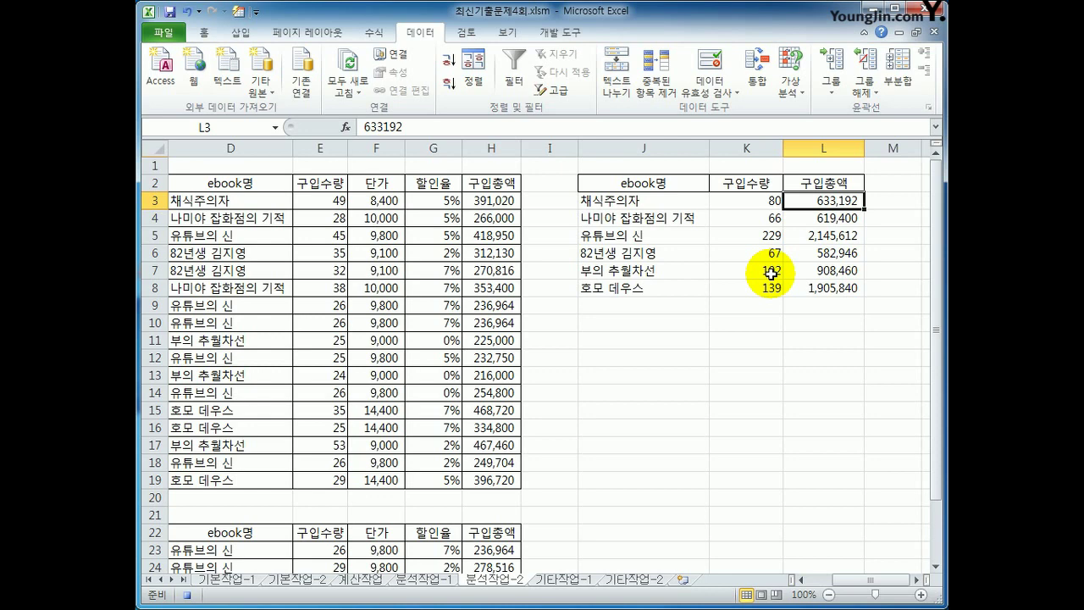
{"action": "left_click", "coordinate": [556, 32]}
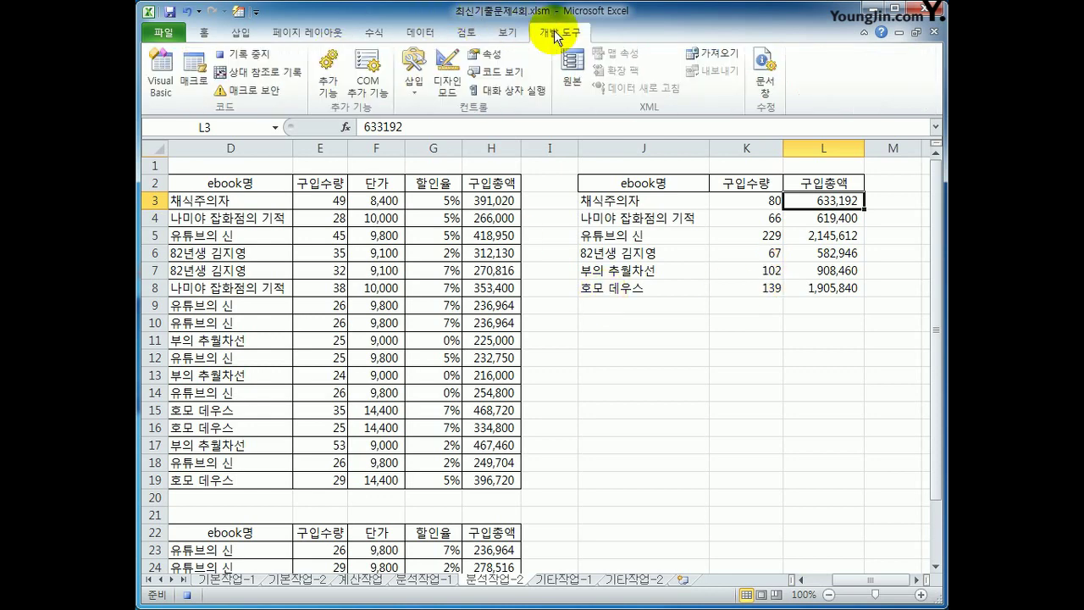
{"action": "left_click", "coordinate": [258, 61]}
{"action": "left_click", "coordinate": [747, 527]}
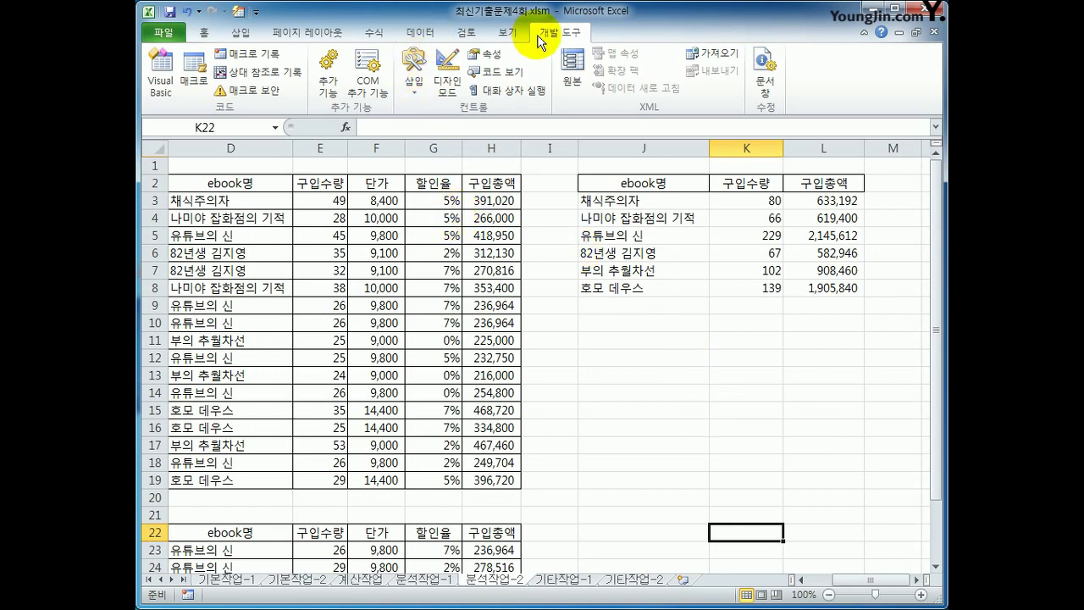
Draw a form button over J11:K12, aligned to the cell grid, and assign the 도서구입내역 macro to it.
{"action": "left_click", "coordinate": [412, 83]}
{"action": "left_click", "coordinate": [407, 125]}
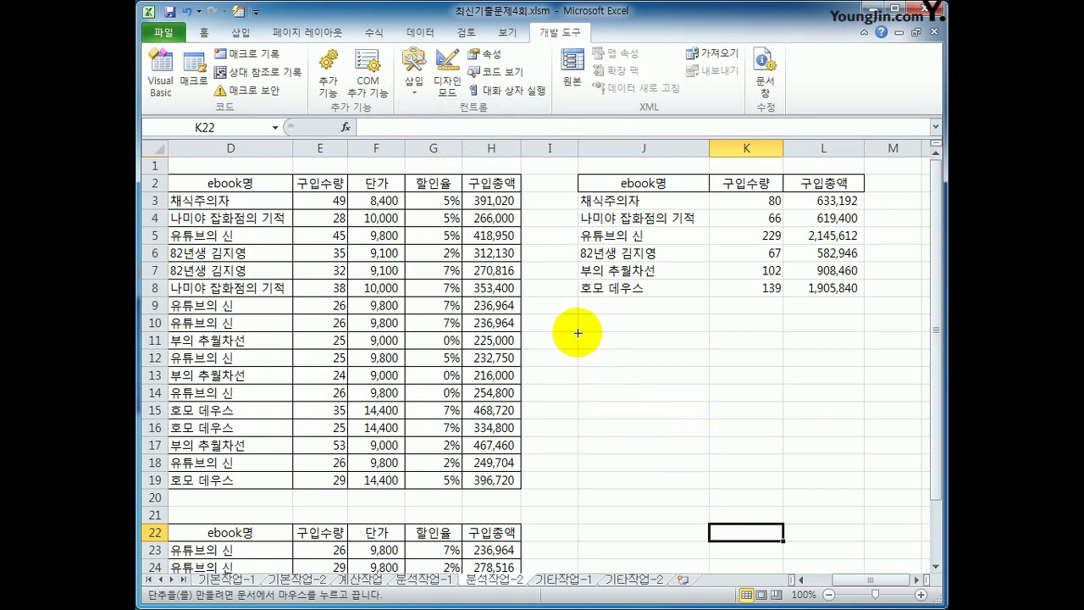
{"action": "key", "text": "alt"}
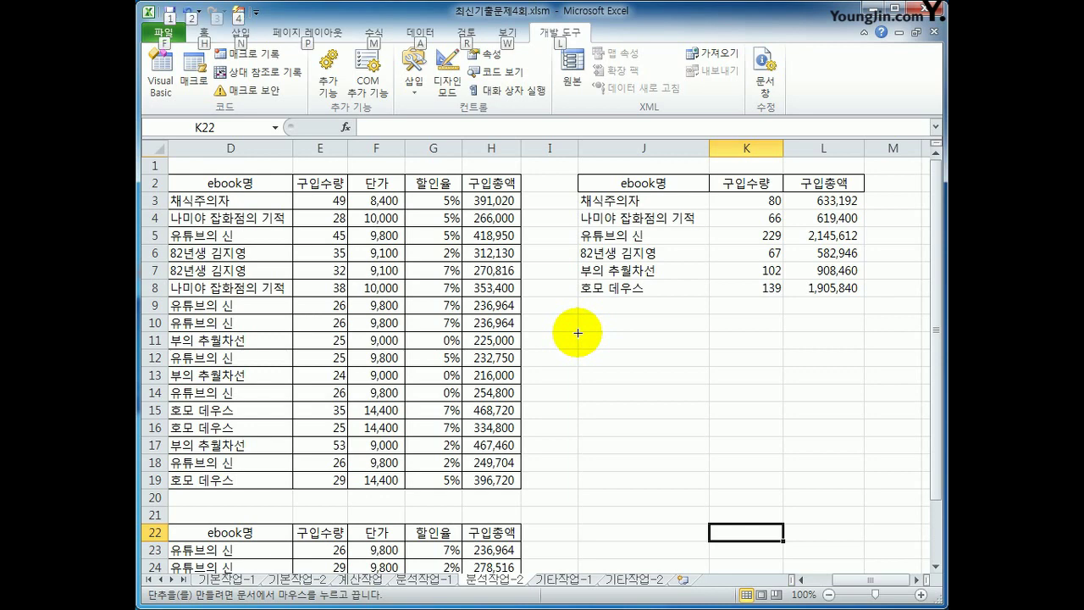
{"action": "left_click_drag", "start_coordinate": [578, 333], "coordinate": [758, 365]}
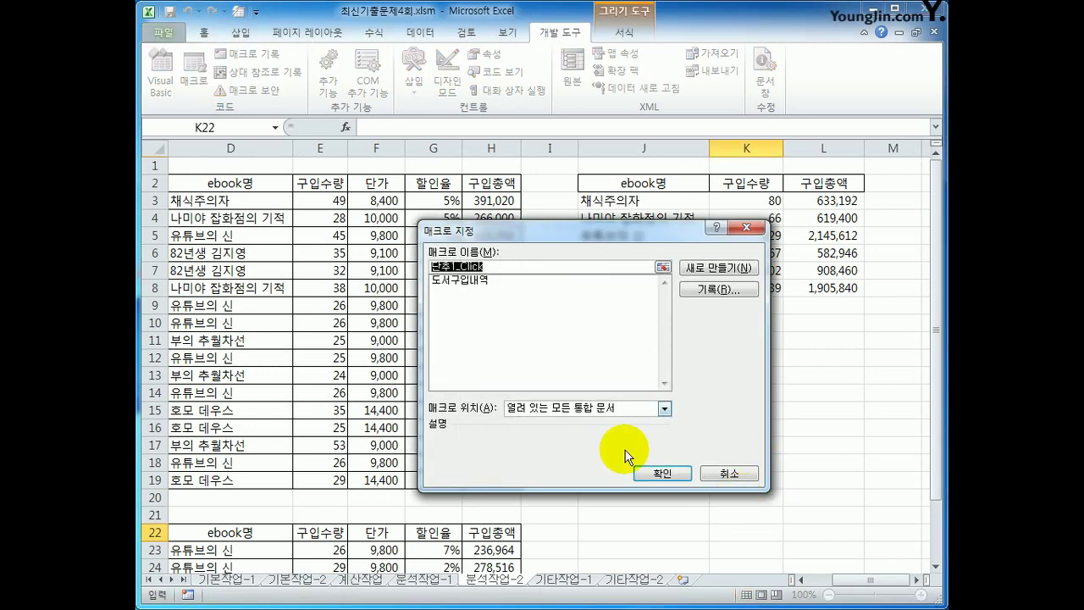
{"action": "left_click", "coordinate": [466, 280]}
{"action": "left_click", "coordinate": [662, 475]}
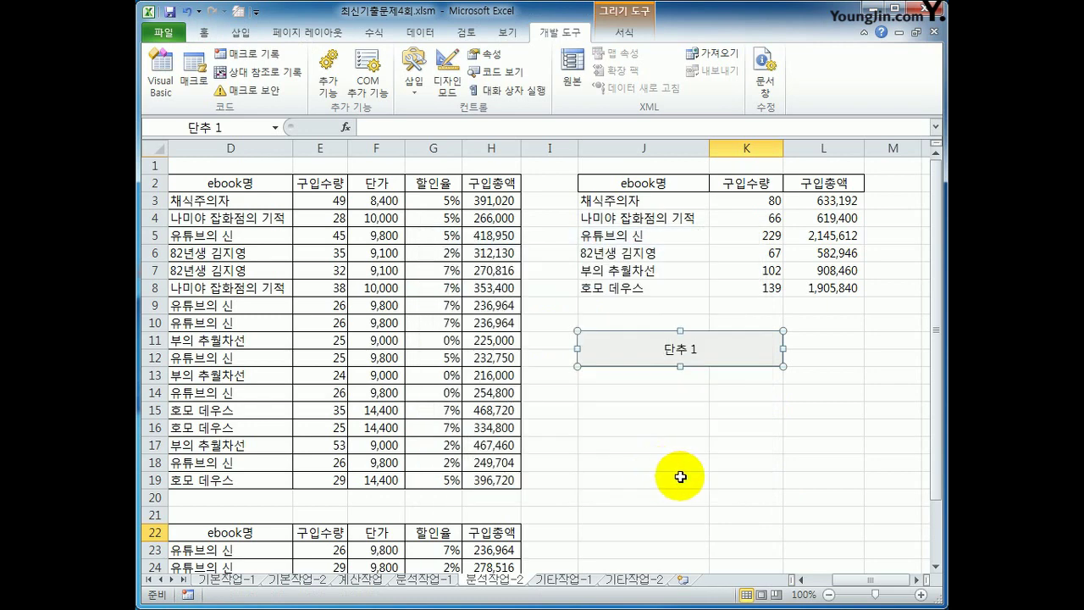
{"action": "type", "text": "도서구입ㄴ"}
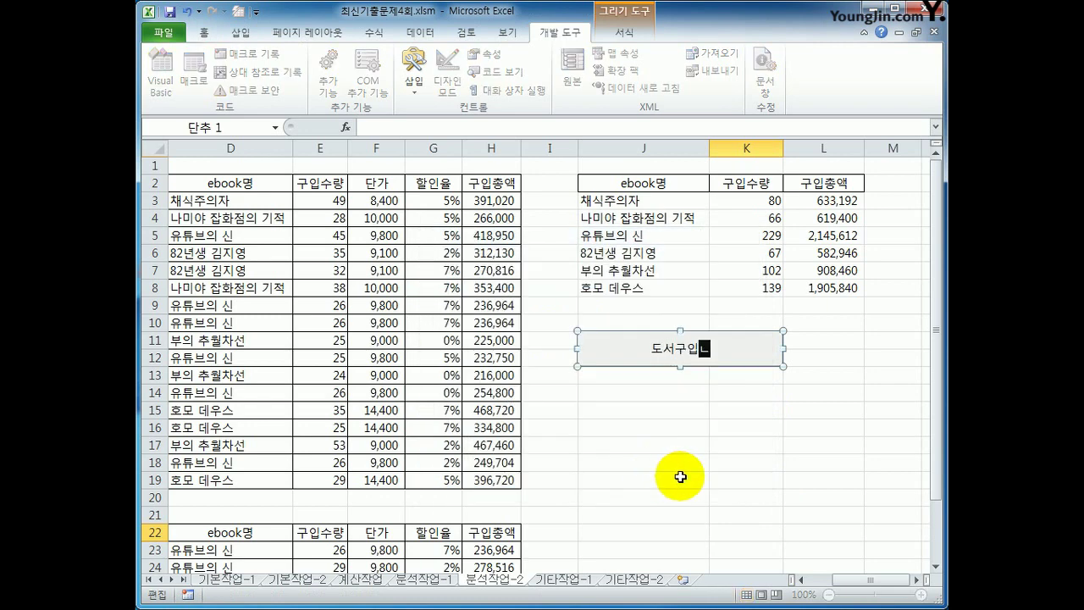
{"action": "type", "text": "ㅐ여"}
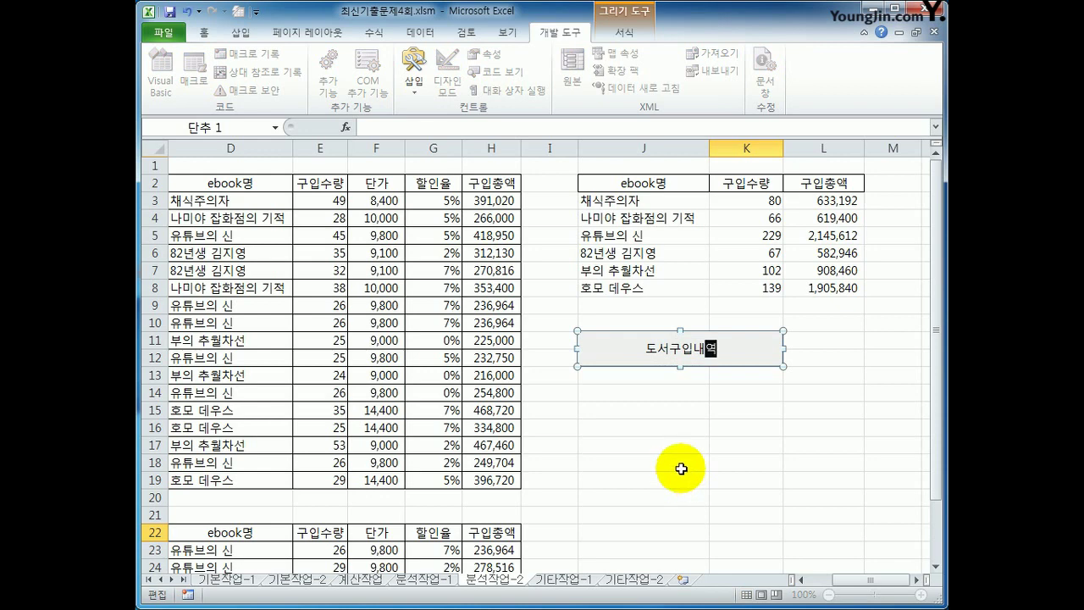
{"action": "key", "text": "BackSpace"}
{"action": "key", "text": "BackSpace"}
{"action": "key", "text": "BackSpace"}
{"action": "key", "text": "BackSpace"}
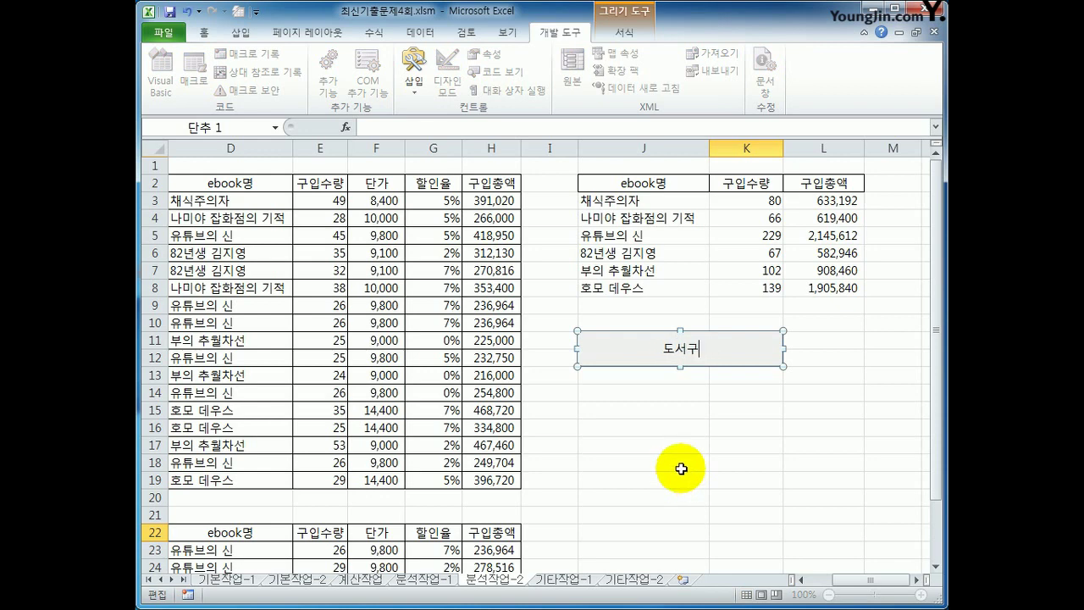
{"action": "key", "text": "BackSpace"}
{"action": "key", "text": "BackSpace"}
Label the new button 구입내역보기 and finish editing its text.
{"action": "type", "text": "구"}
{"action": "type", "text": "입내역복"}
{"action": "type", "text": "기"}
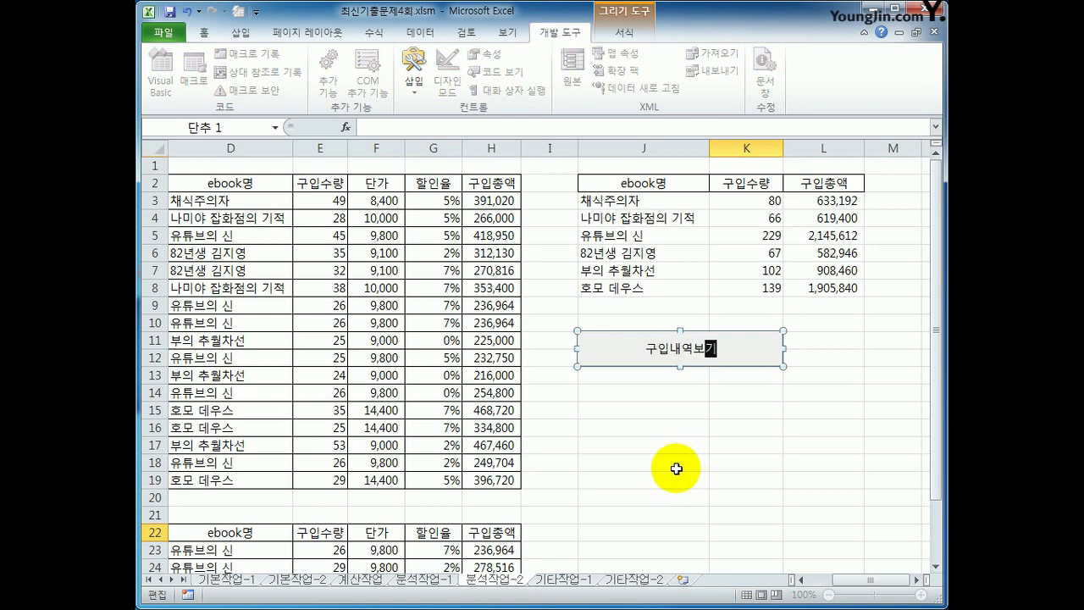
{"action": "left_click", "coordinate": [716, 392]}
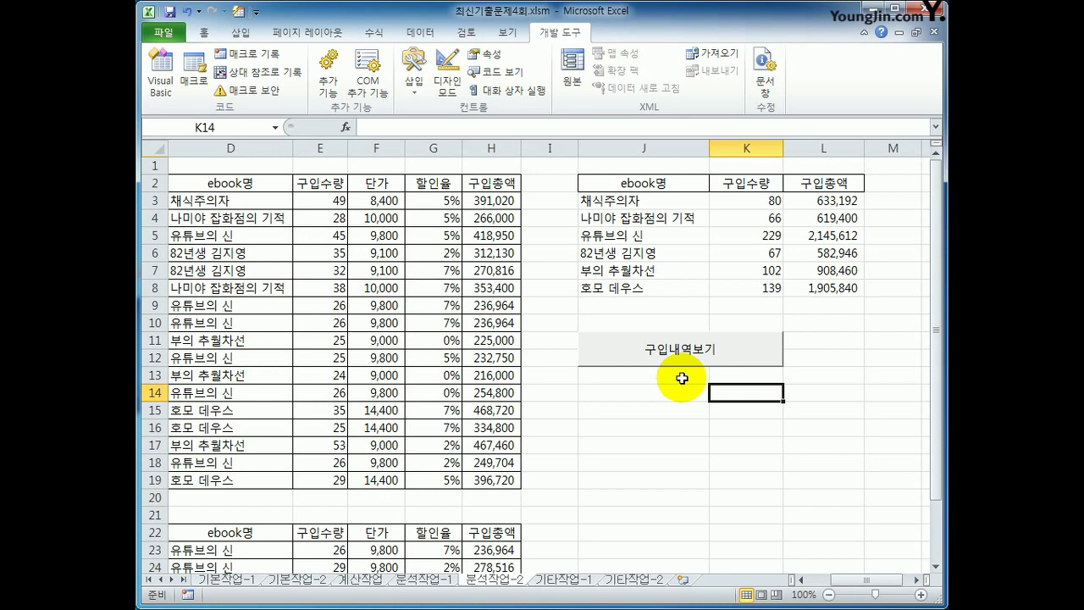
Check the workbook's macro list and clear the consolidated results in J3:L8, keeping the headers.
{"action": "left_click", "coordinate": [191, 72]}
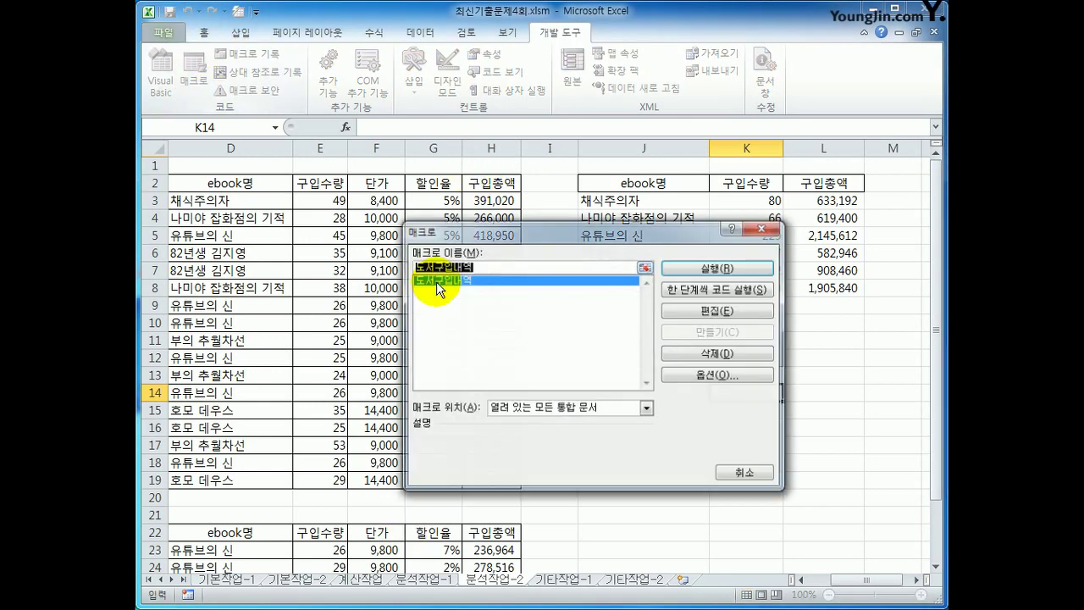
{"action": "left_click", "coordinate": [762, 227]}
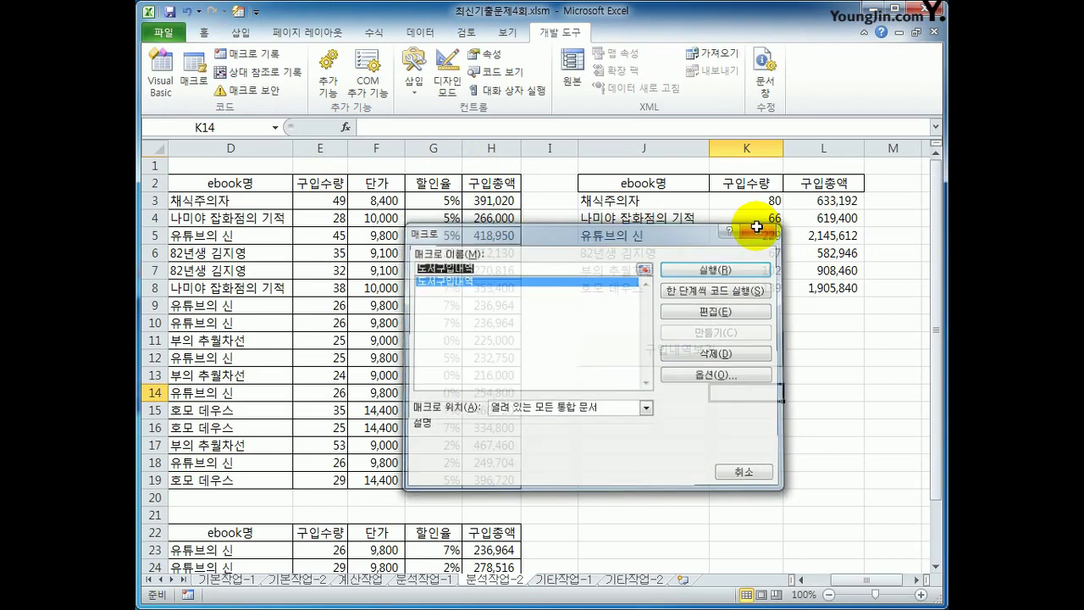
{"action": "left_click", "coordinate": [794, 395]}
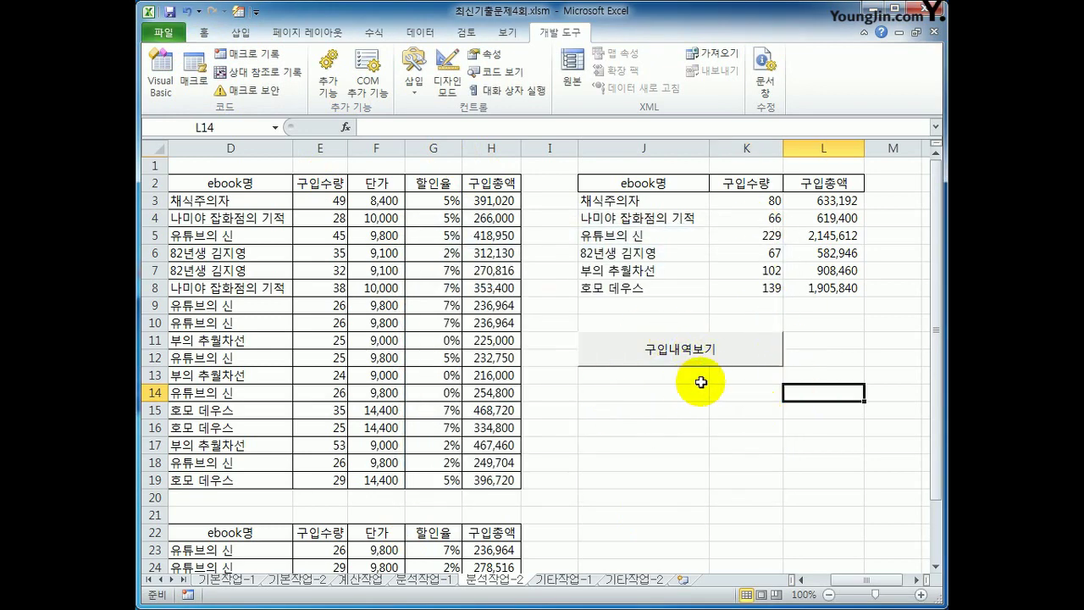
{"action": "left_click_drag", "start_coordinate": [675, 199], "coordinate": [815, 286]}
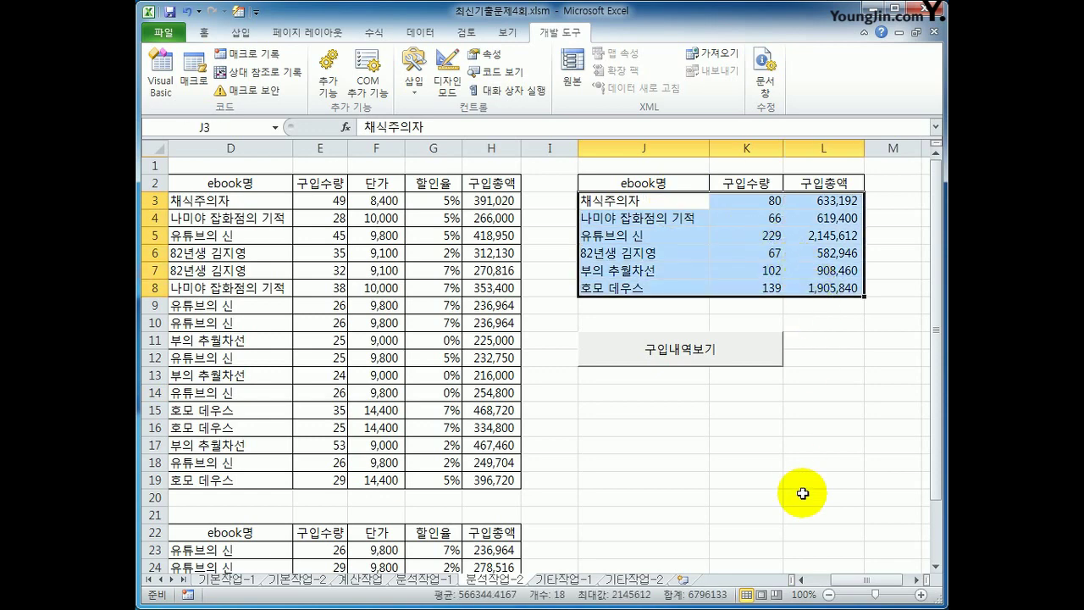
{"action": "key", "text": "Delete"}
{"action": "left_click", "coordinate": [802, 494]}
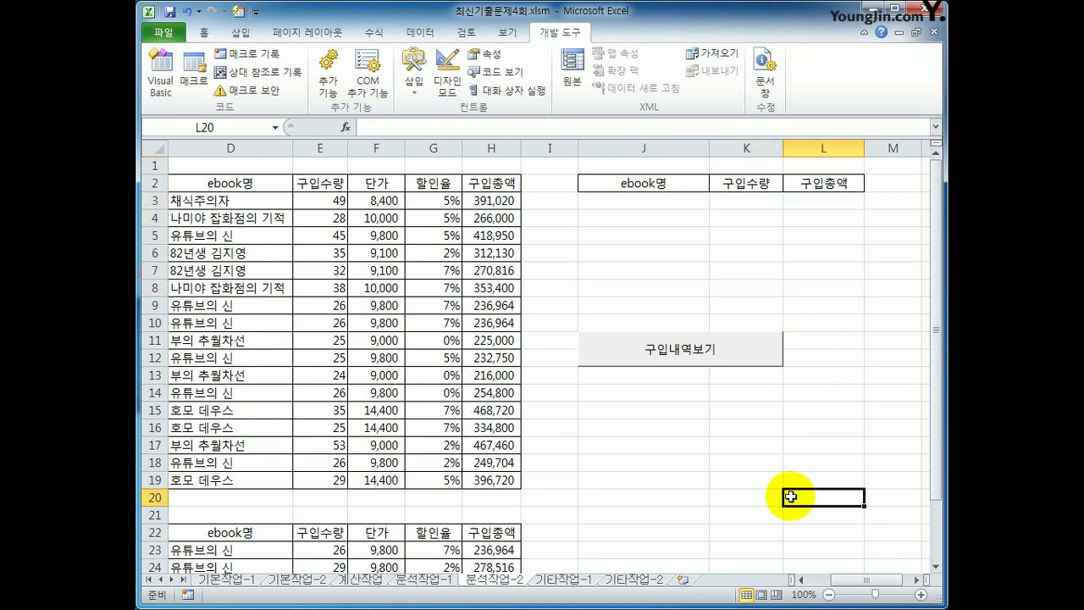
Run the 구입내역보기 button to fill the consolidated ebook results under the J2:L2 headers.
{"action": "left_click", "coordinate": [701, 356]}
{"action": "left_click", "coordinate": [780, 462]}
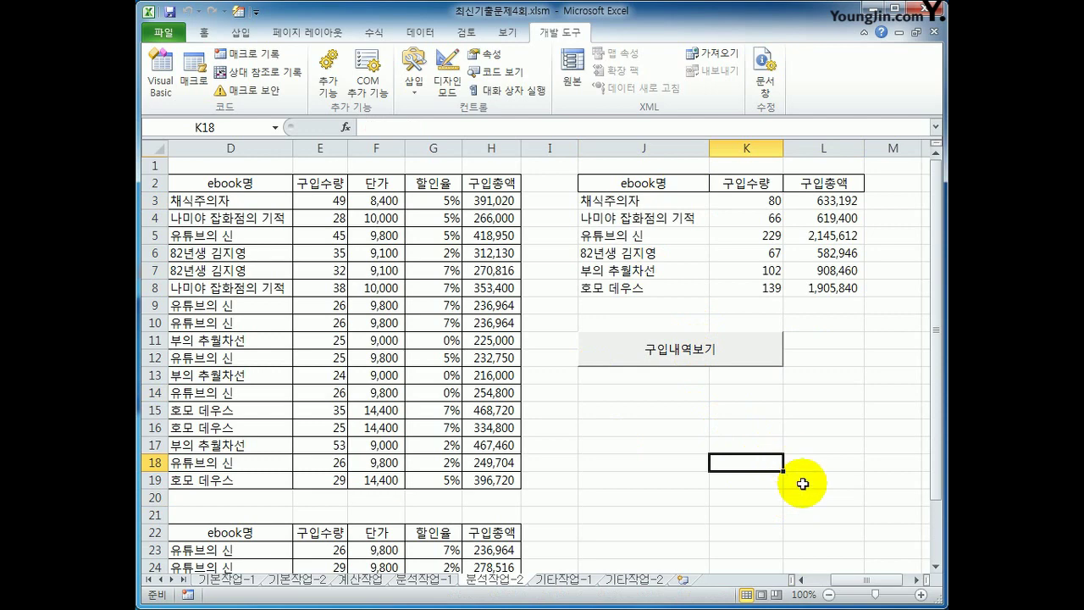
On the 기타작업-1 sheet, add the 경기도 row A10:D10 to the movie audience chart as new data.
{"action": "left_click", "coordinate": [569, 580]}
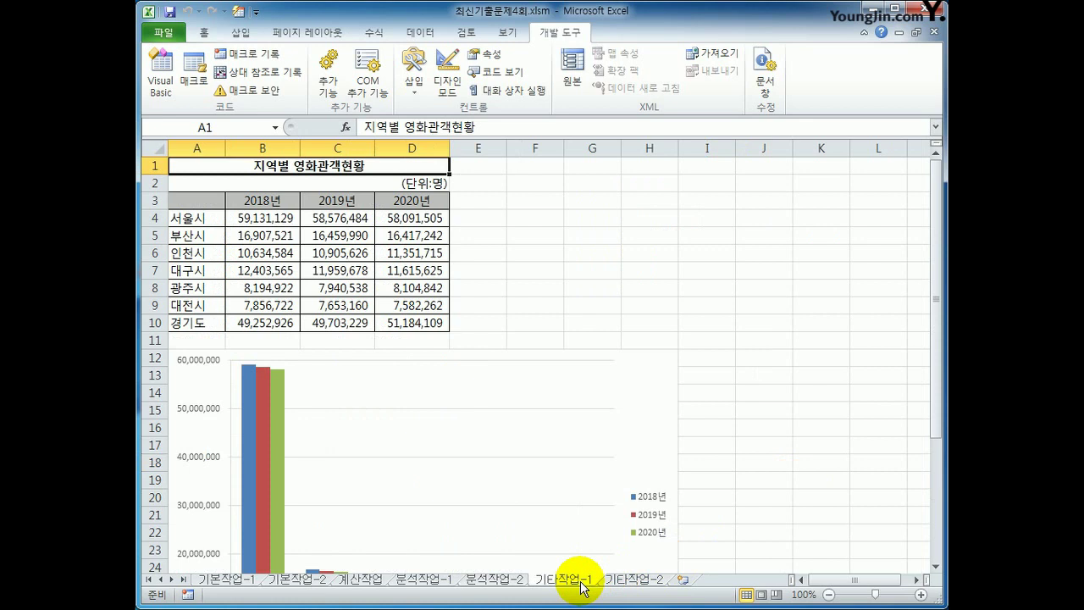
{"action": "left_click", "coordinate": [762, 512]}
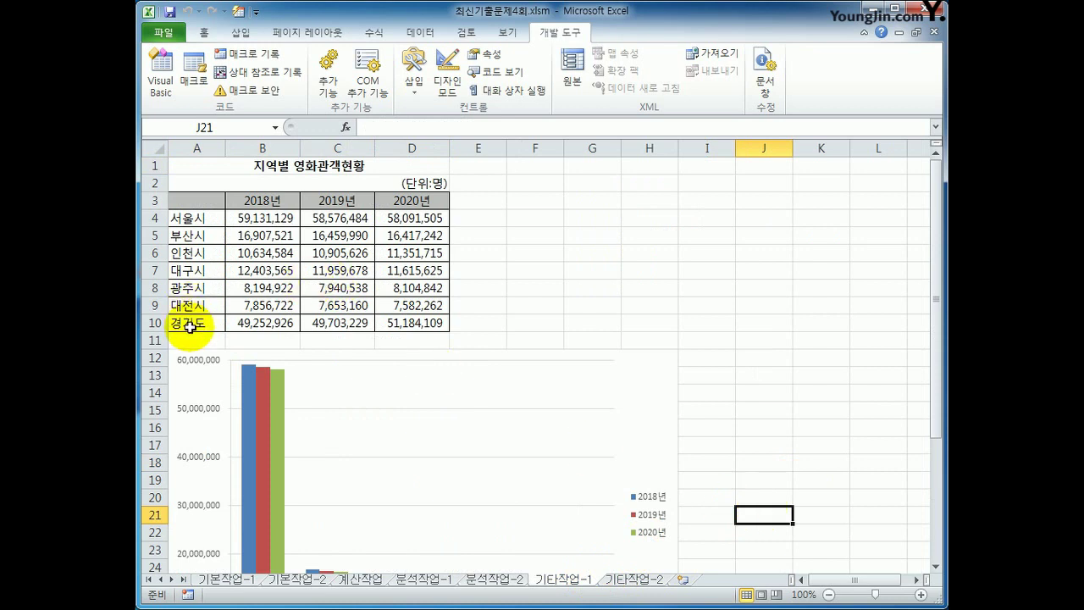
{"action": "left_click_drag", "start_coordinate": [189, 325], "coordinate": [434, 325]}
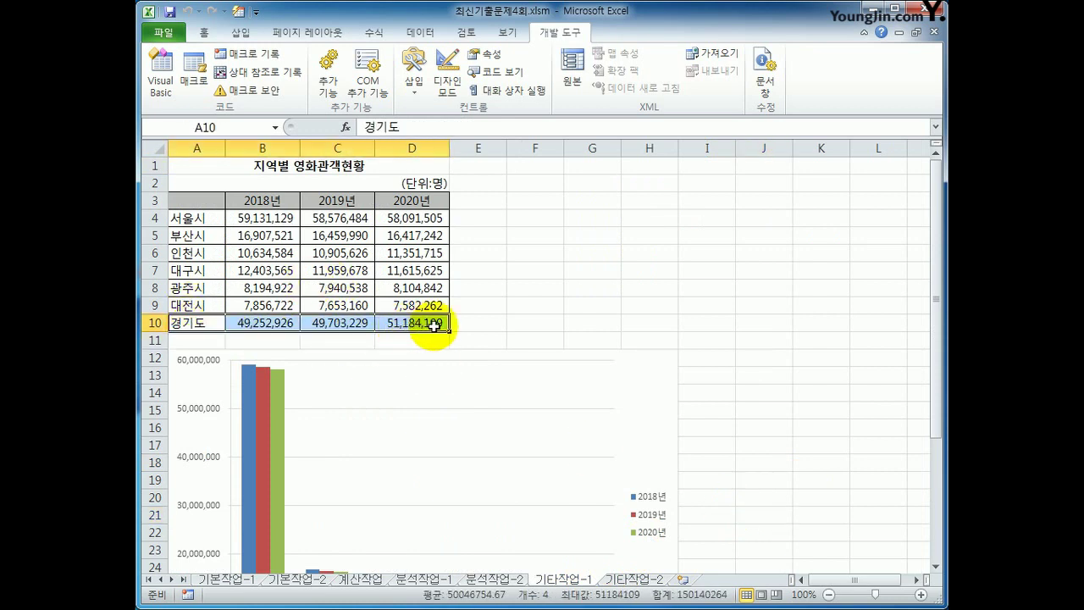
{"action": "key", "text": "ctrl+c"}
{"action": "left_click", "coordinate": [640, 430]}
{"action": "key", "text": "ctrl+v"}
{"action": "scroll", "coordinate": [740, 439], "scroll_direction": "down", "scroll_amount": 2}
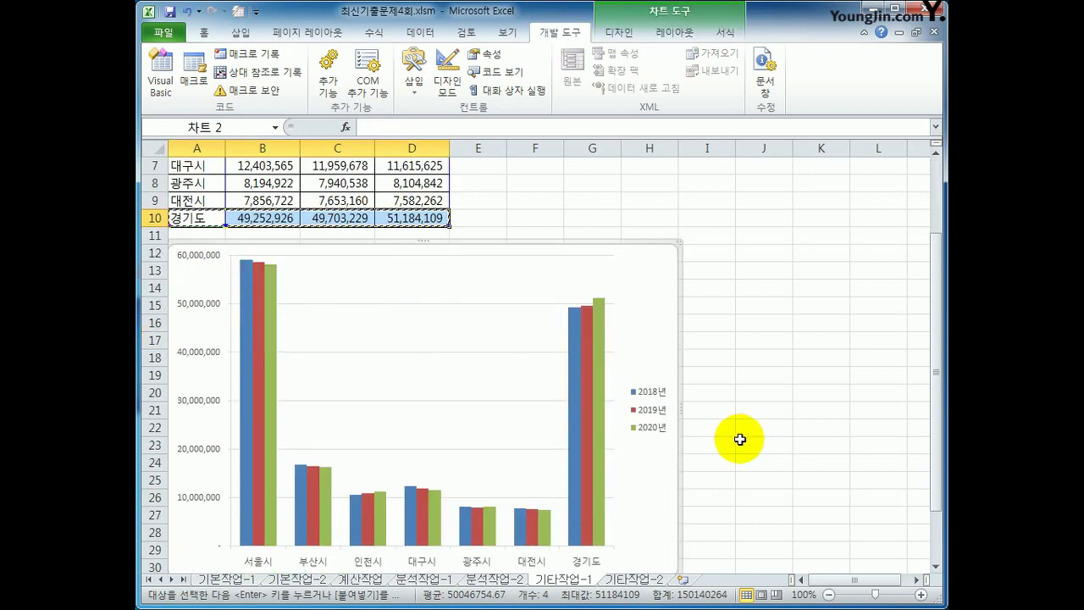
{"action": "scroll", "coordinate": [740, 439], "scroll_direction": "down", "scroll_amount": 1}
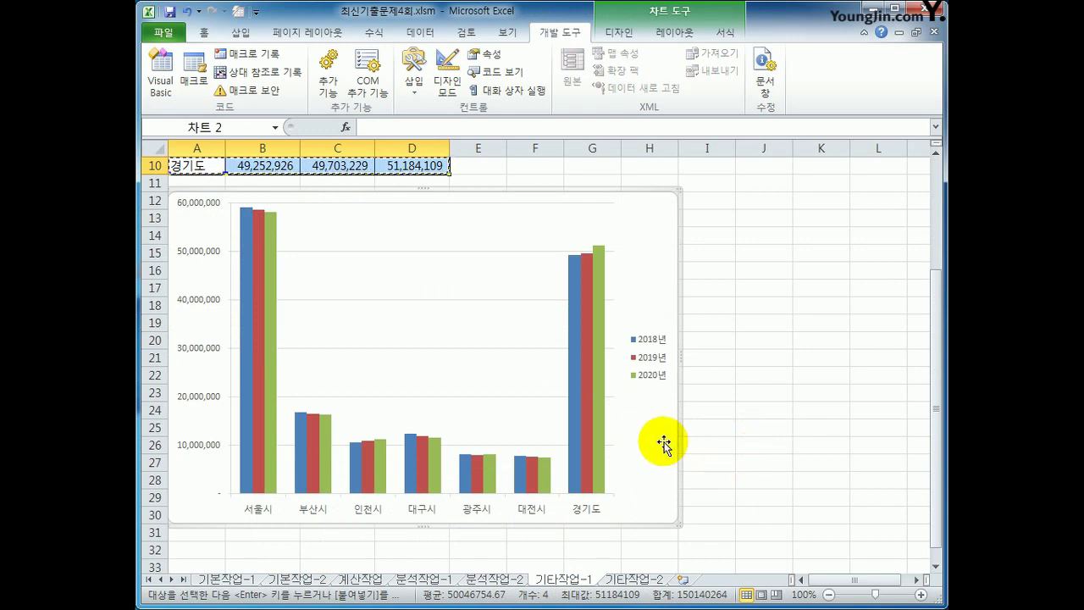
Add a title above the chart and replace its placeholder text with 지역별 영화관.
{"action": "left_click", "coordinate": [675, 32]}
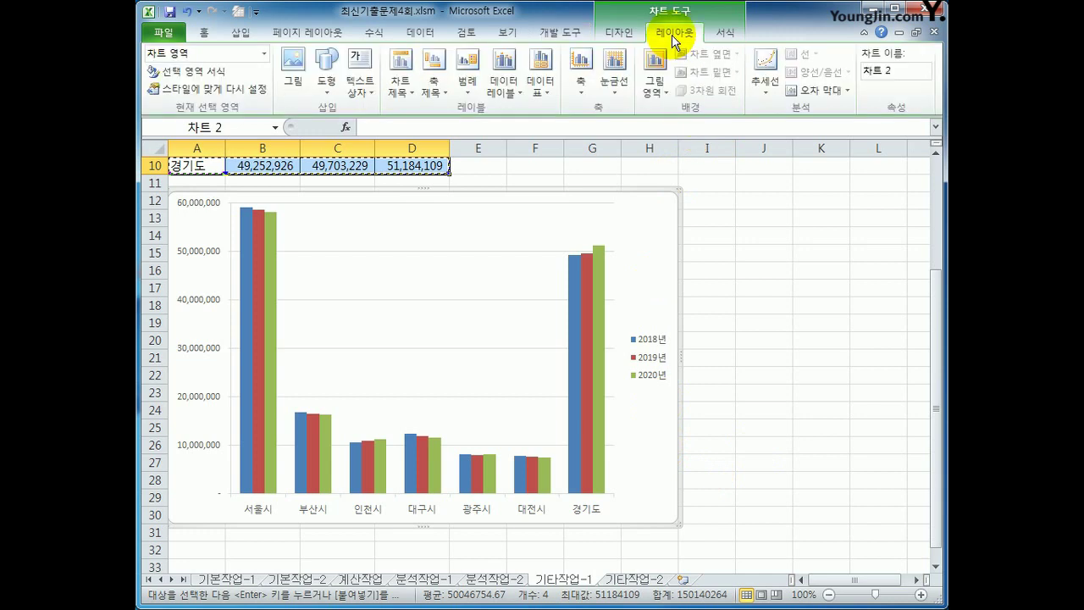
{"action": "left_click", "coordinate": [398, 85]}
{"action": "left_click", "coordinate": [402, 203]}
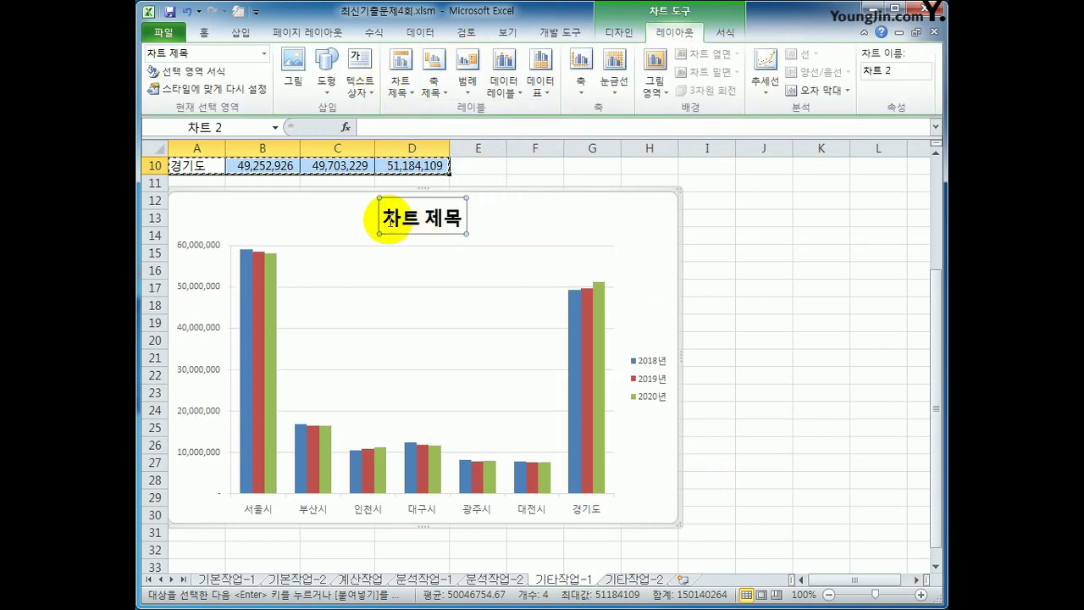
{"action": "left_click_drag", "start_coordinate": [393, 217], "coordinate": [449, 222]}
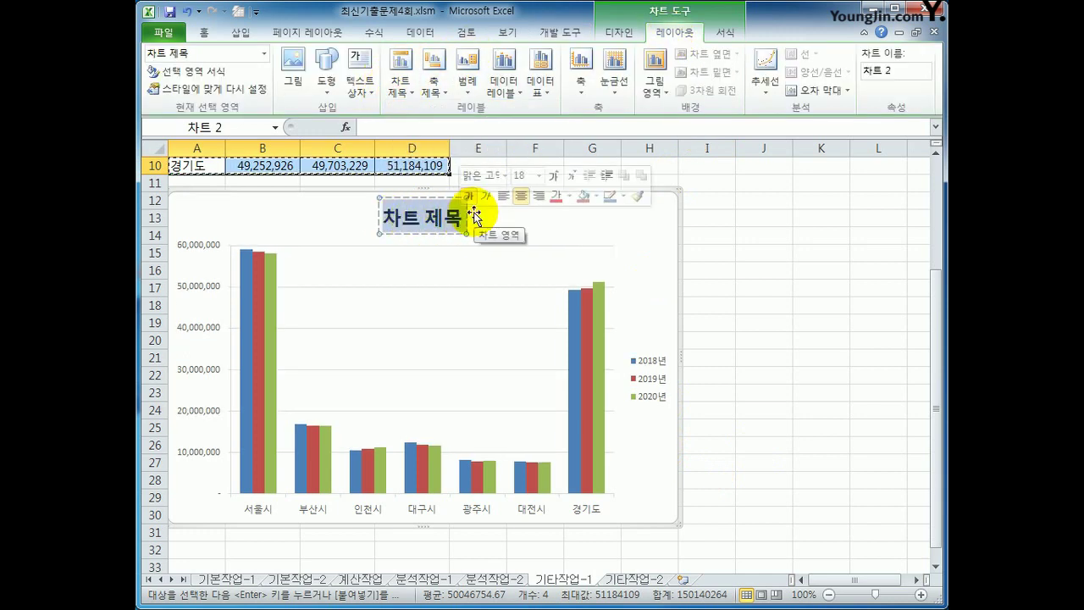
{"action": "type", "text": "지역별"}
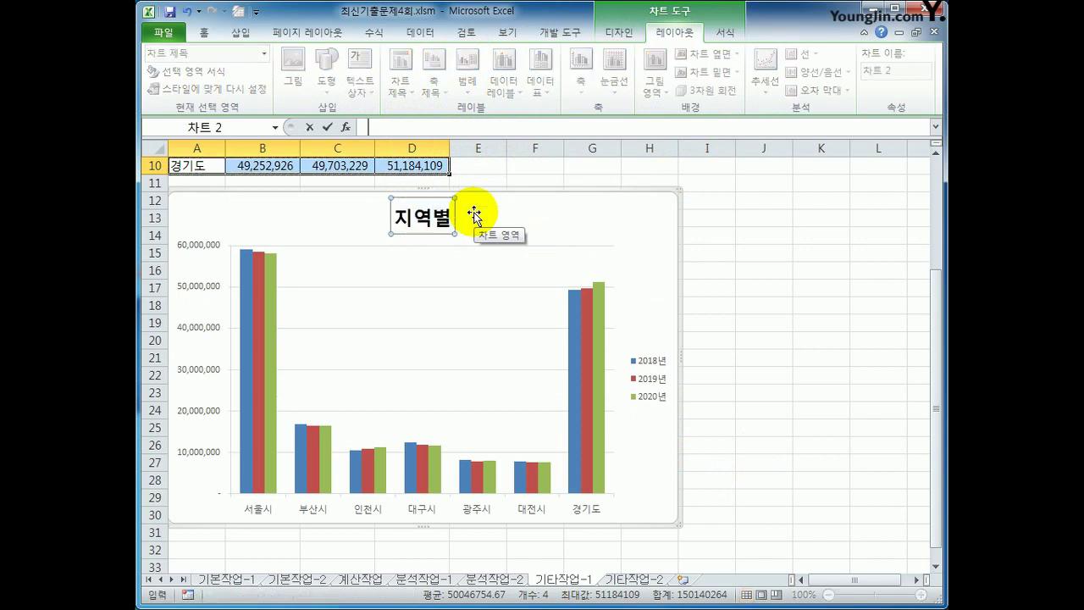
{"action": "type", "text": " 영화관"}
{"action": "key", "text": "Return"}
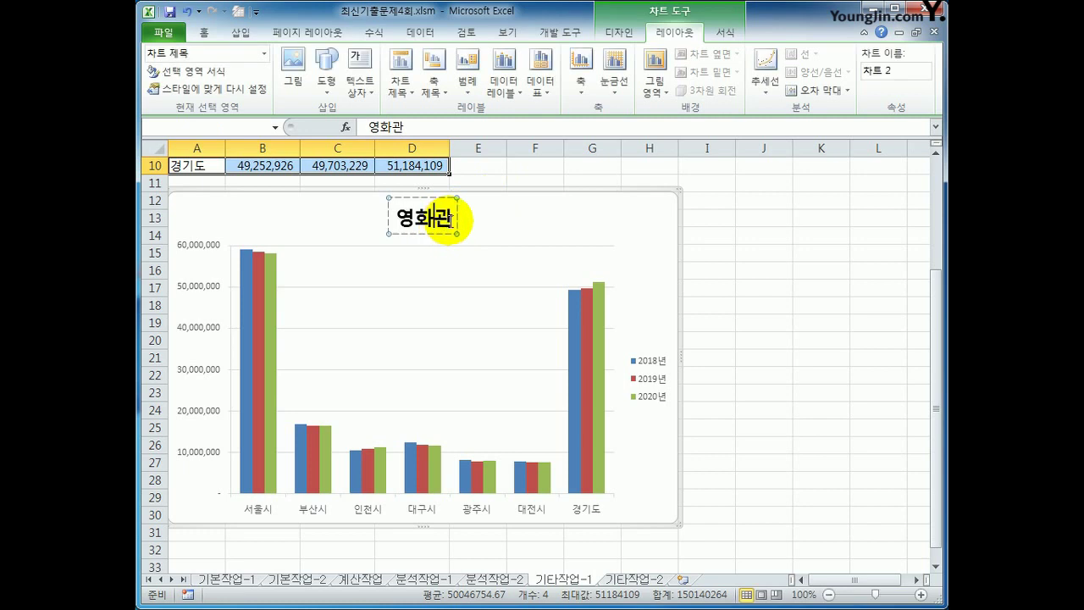
Rewrite the chart title as 지역별 영화관객현황 and finish editing it.
{"action": "key", "text": "BackSpace"}
{"action": "key", "text": "BackSpace"}
{"action": "key", "text": "BackSpace"}
{"action": "type", "text": "지역ㅂ"}
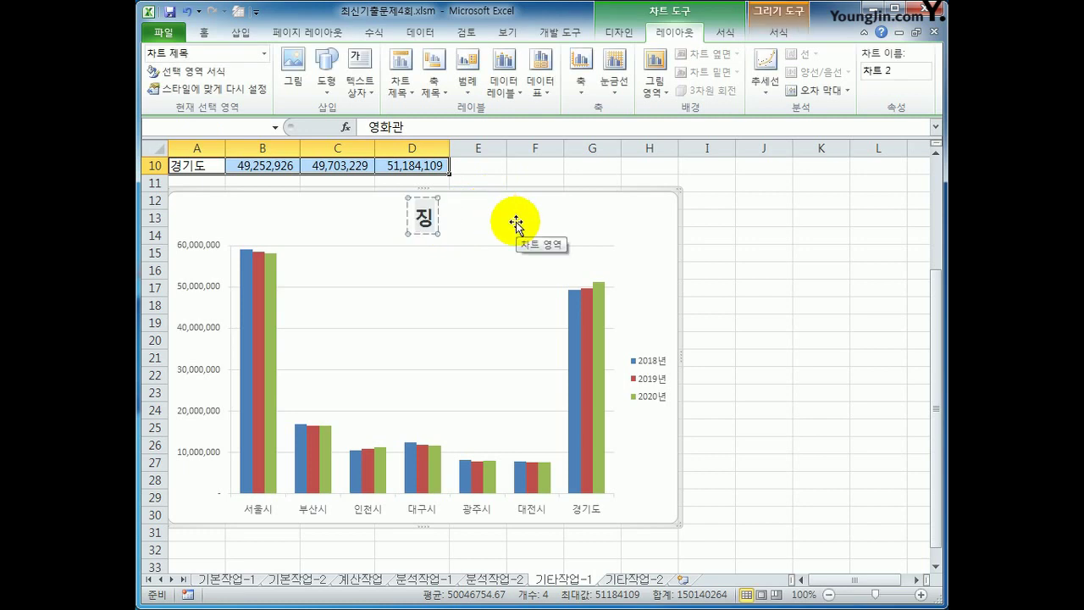
{"action": "type", "text": "별 영"}
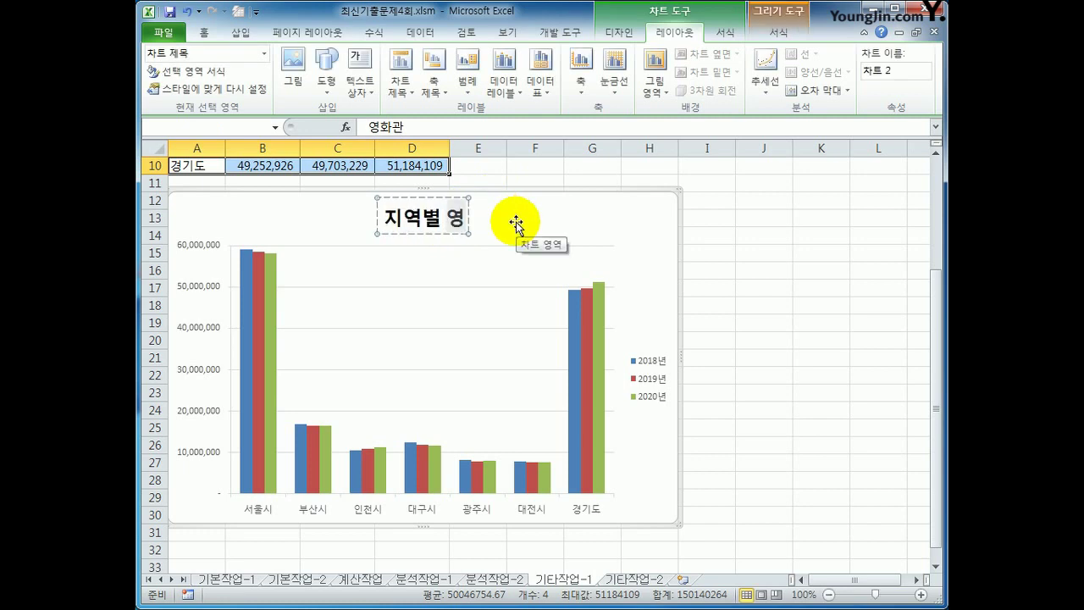
{"action": "type", "text": "화관"}
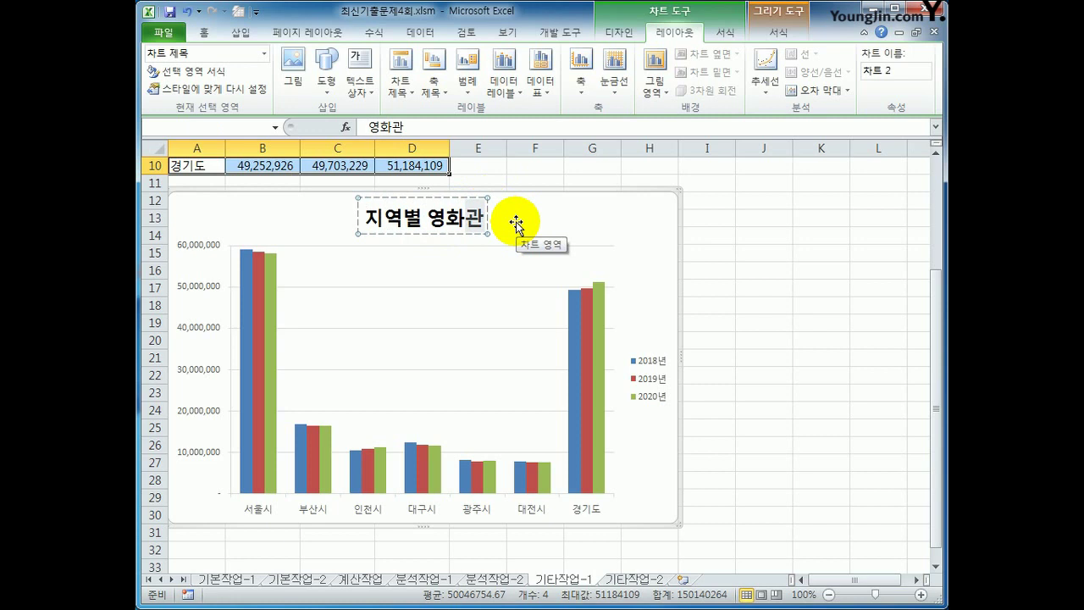
{"action": "type", "text": "객현황"}
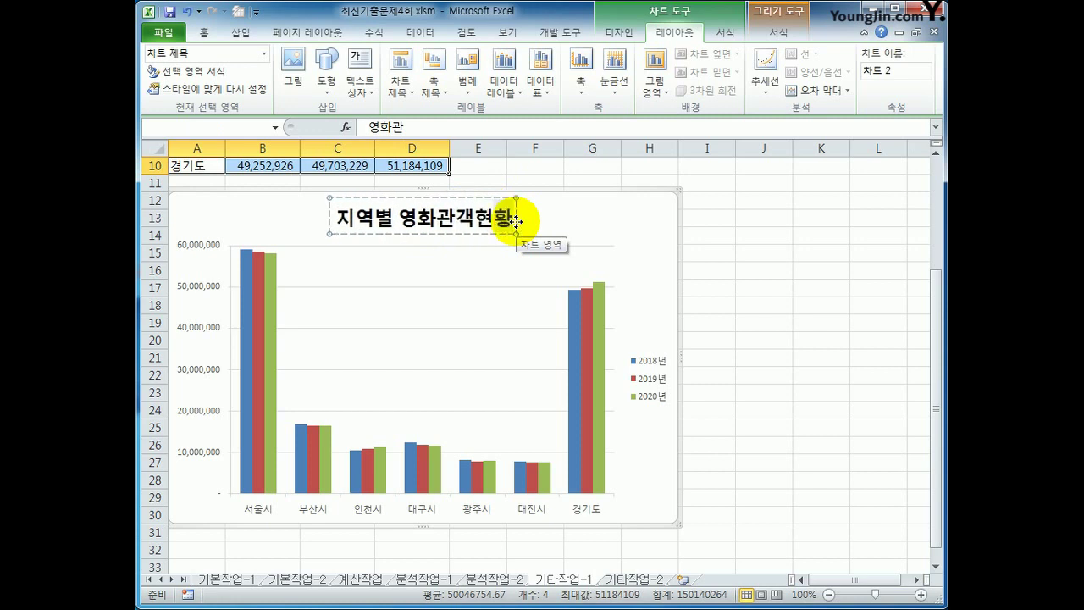
{"action": "left_click", "coordinate": [631, 248]}
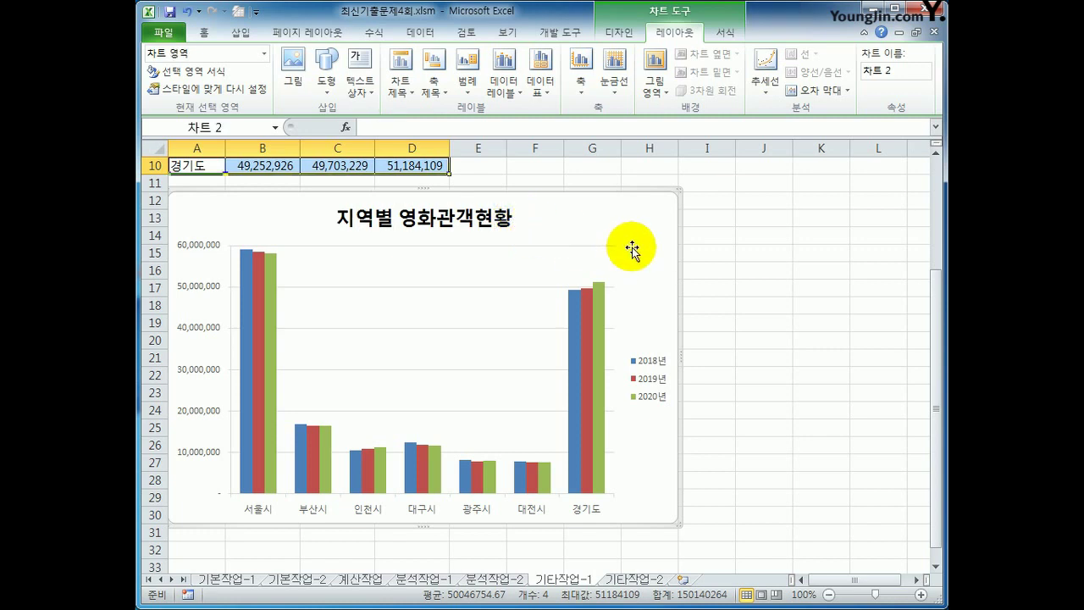
Add a primary vertical axis title in the 세로 제목 layout with the text 년간관객수.
{"action": "left_click", "coordinate": [434, 85]}
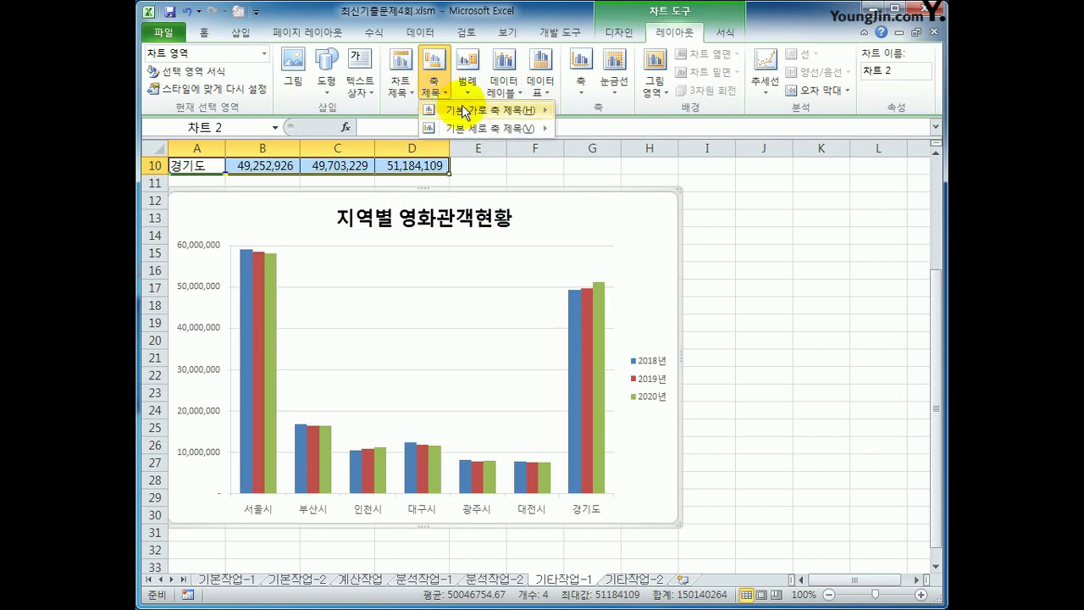
{"action": "mouse_move", "coordinate": [469, 132]}
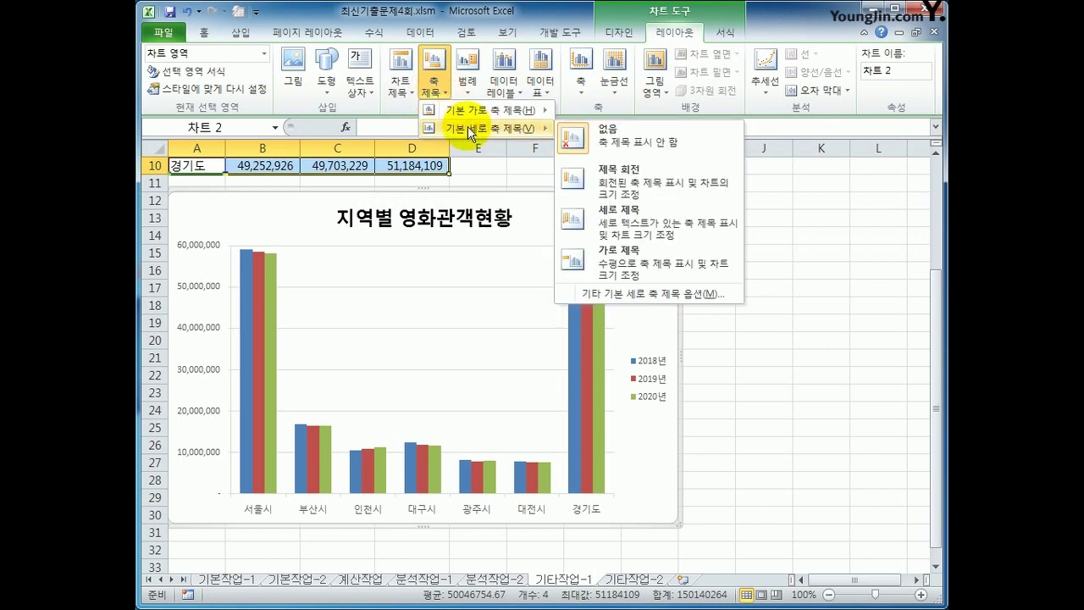
{"action": "left_click", "coordinate": [610, 229]}
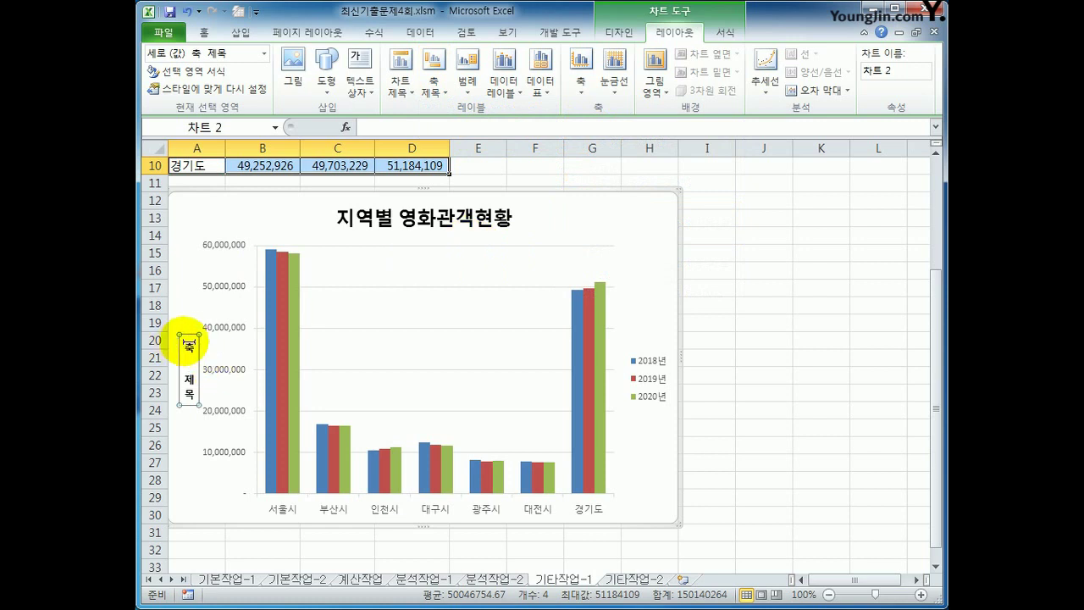
{"action": "left_click_drag", "start_coordinate": [189, 345], "coordinate": [181, 412]}
{"action": "type", "text": "년"}
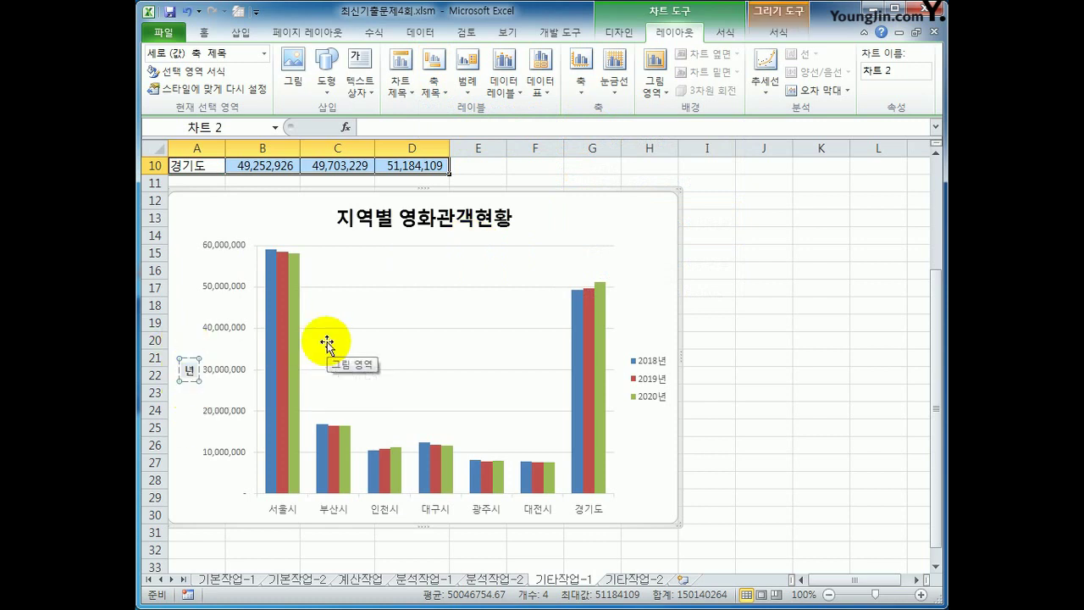
{"action": "type", "text": "간관"}
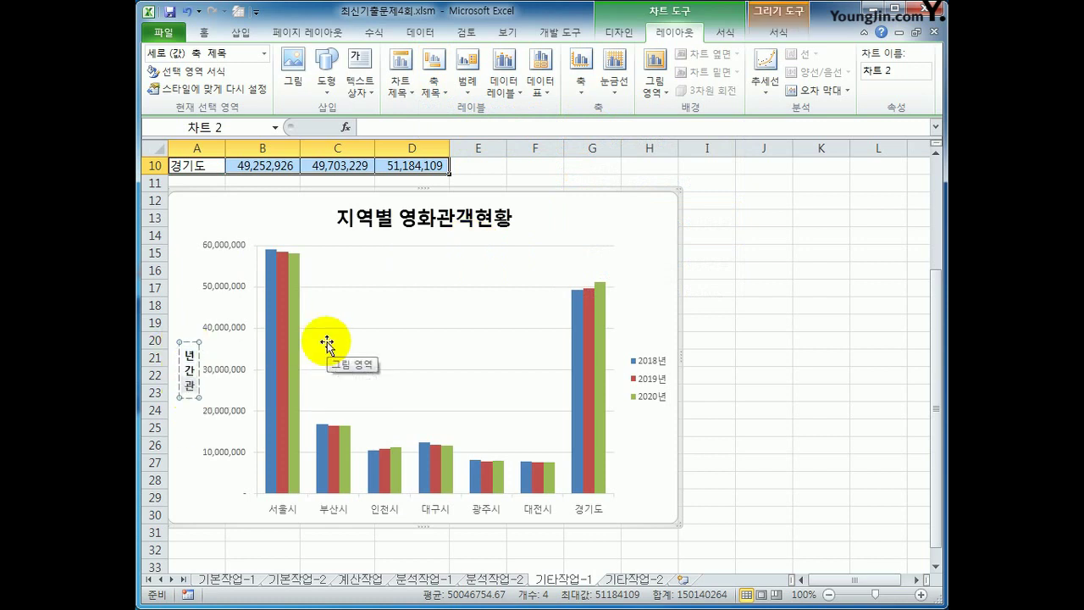
{"action": "type", "text": "객수"}
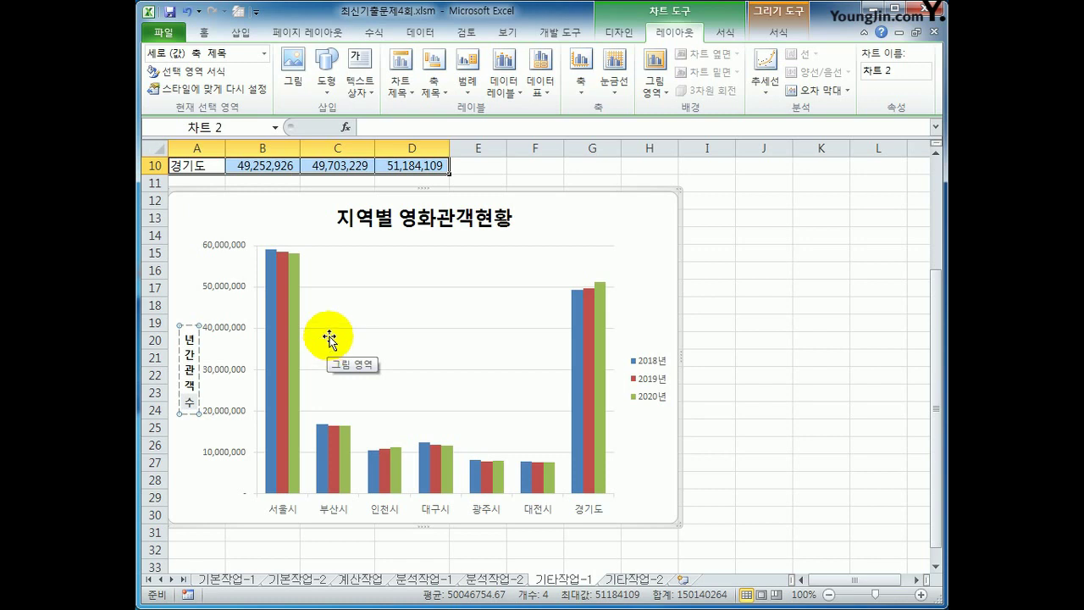
Apply the shape style 보통 효과 - 파랑, 강조 1 to the chart title.
{"action": "left_click", "coordinate": [411, 225]}
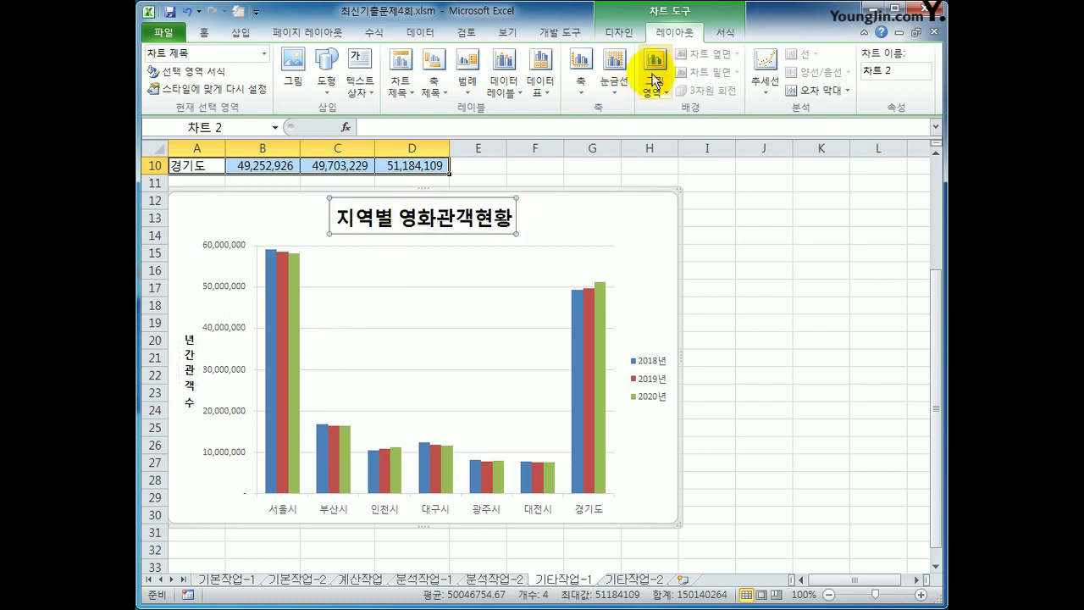
{"action": "left_click", "coordinate": [725, 32]}
{"action": "left_click", "coordinate": [420, 87]}
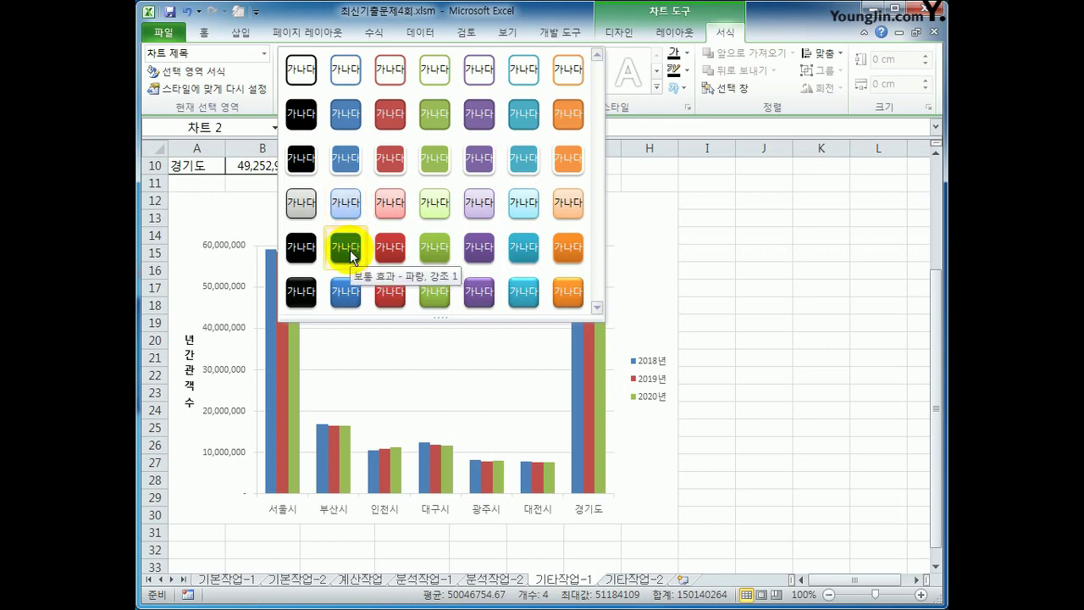
{"action": "left_click", "coordinate": [350, 254]}
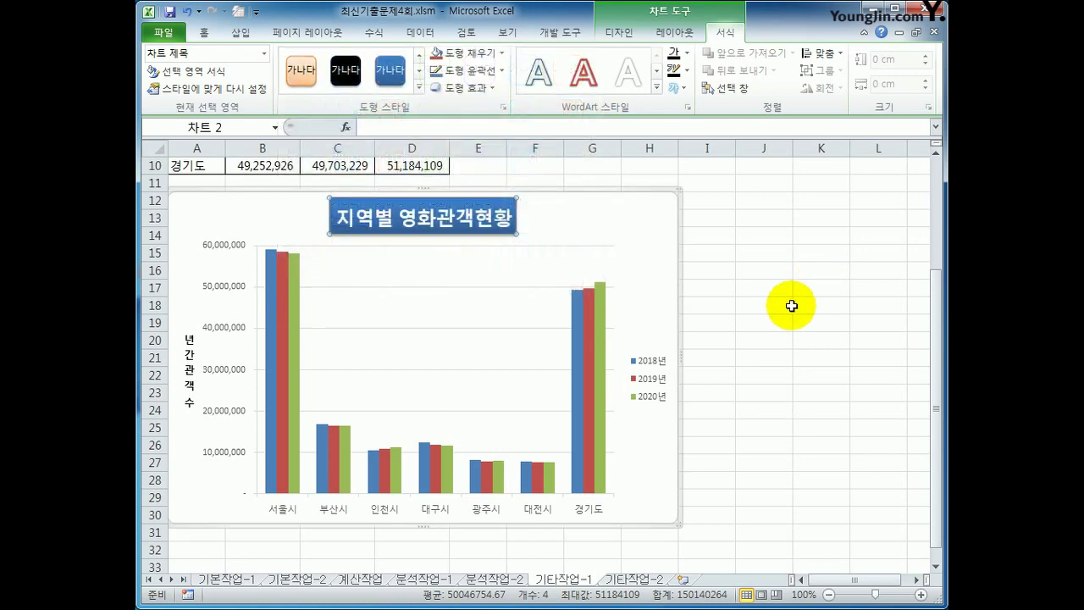
{"action": "left_click", "coordinate": [790, 304]}
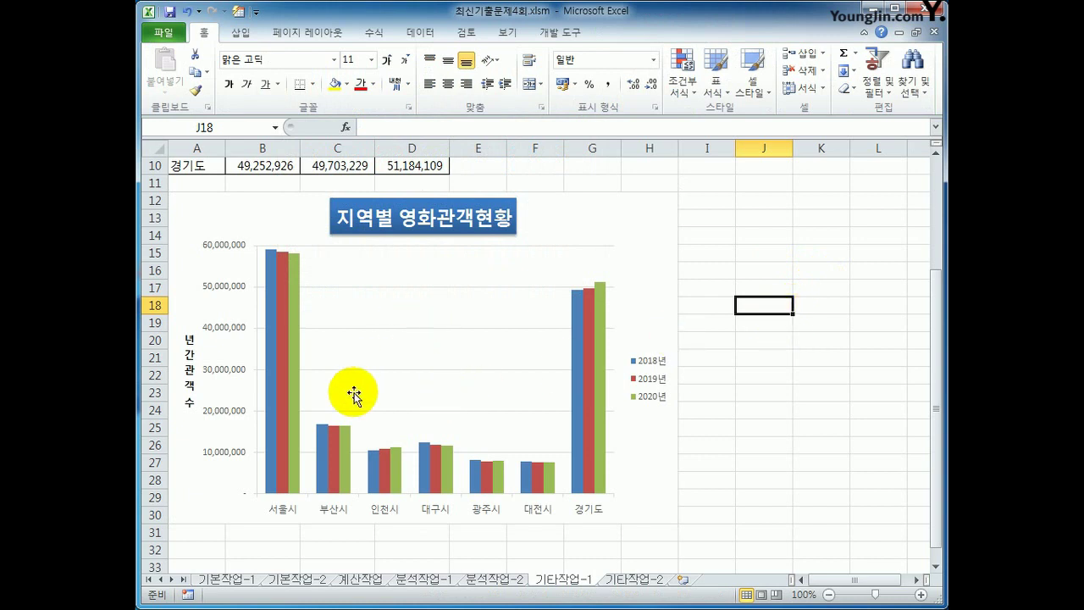
Set the vertical value axis display unit to 10000 with the unit label shown on the chart.
{"action": "left_click", "coordinate": [227, 332]}
{"action": "right_click", "coordinate": [228, 333]}
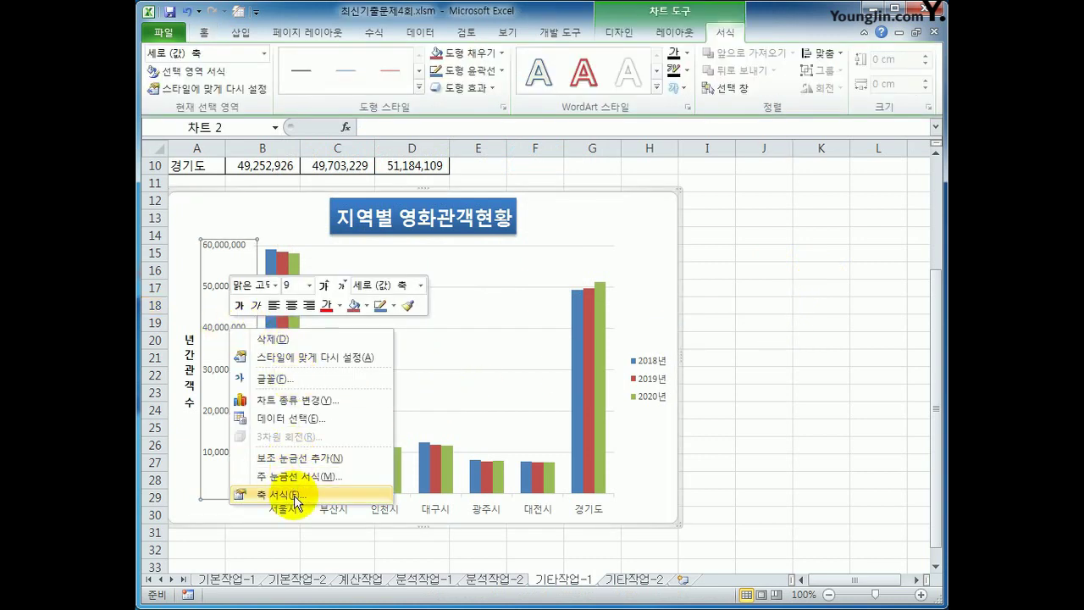
{"action": "left_click", "coordinate": [288, 495]}
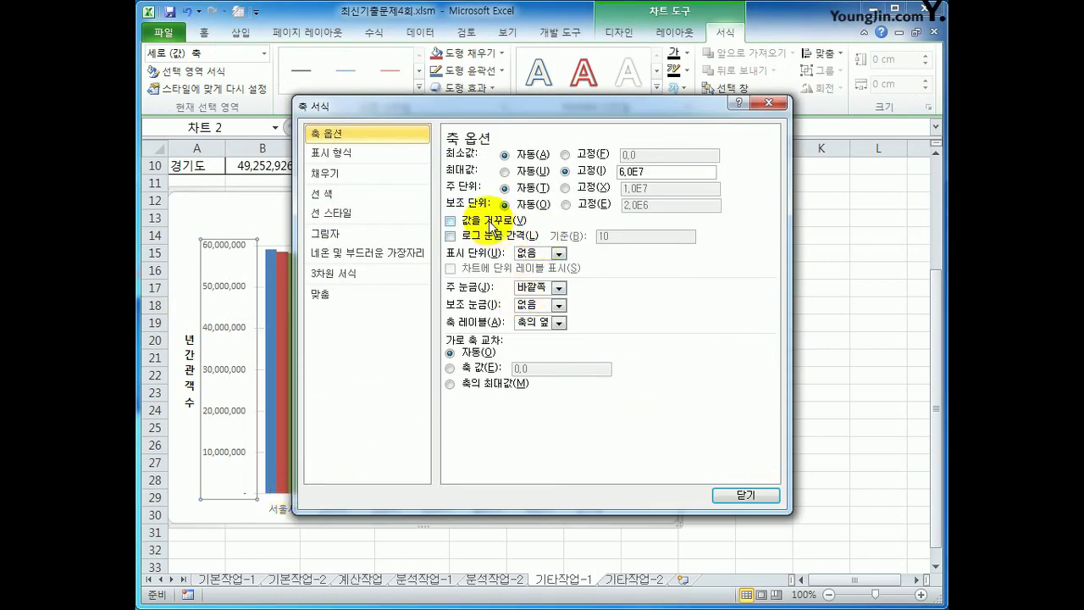
{"action": "left_click", "coordinate": [559, 253]}
{"action": "left_click", "coordinate": [547, 307]}
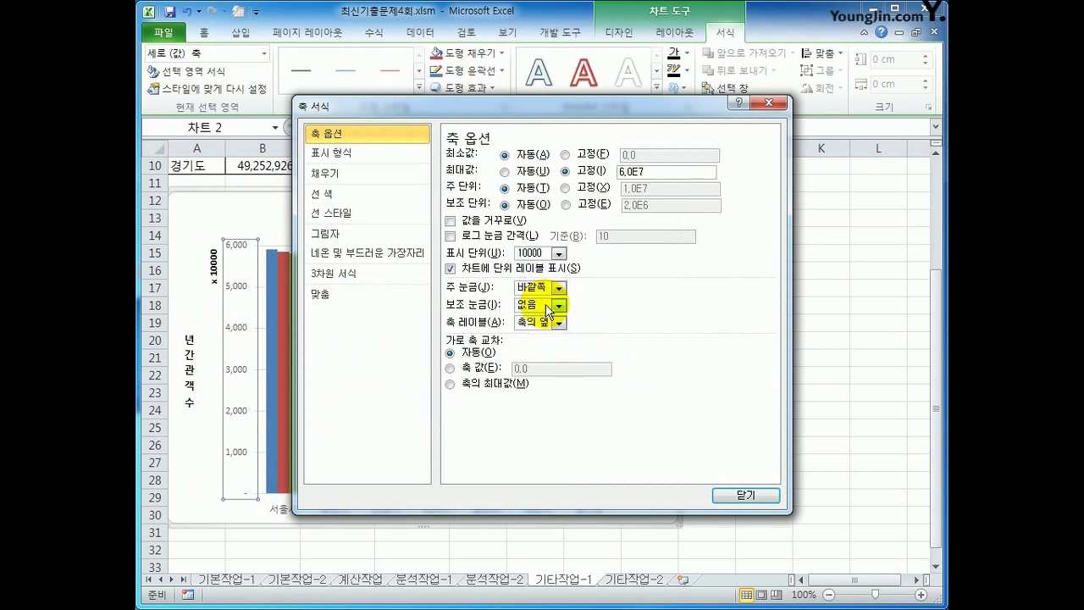
{"action": "left_click", "coordinate": [734, 497]}
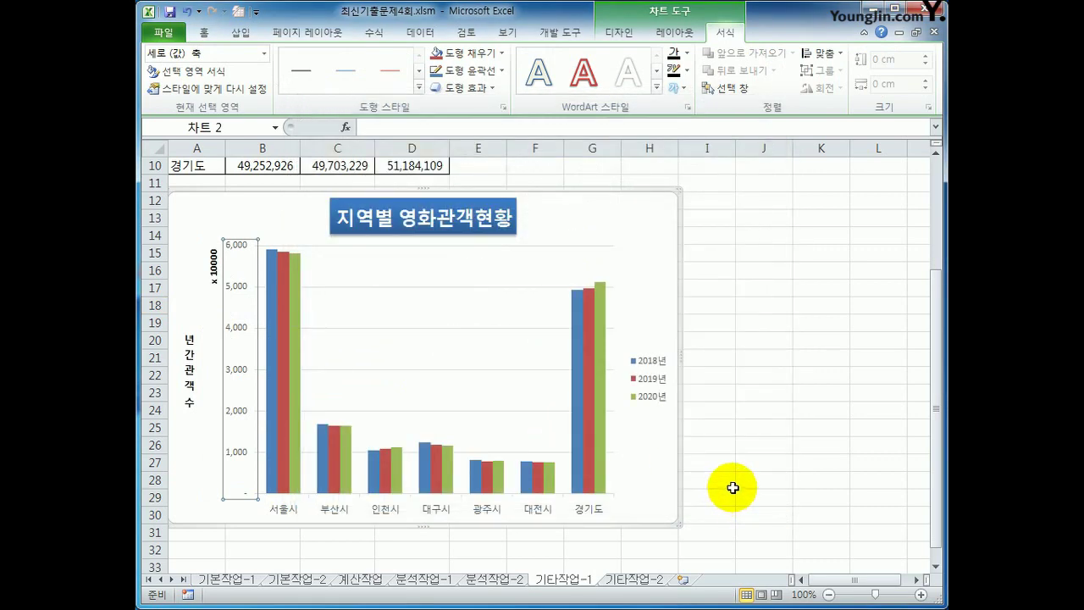
{"action": "left_click", "coordinate": [216, 266]}
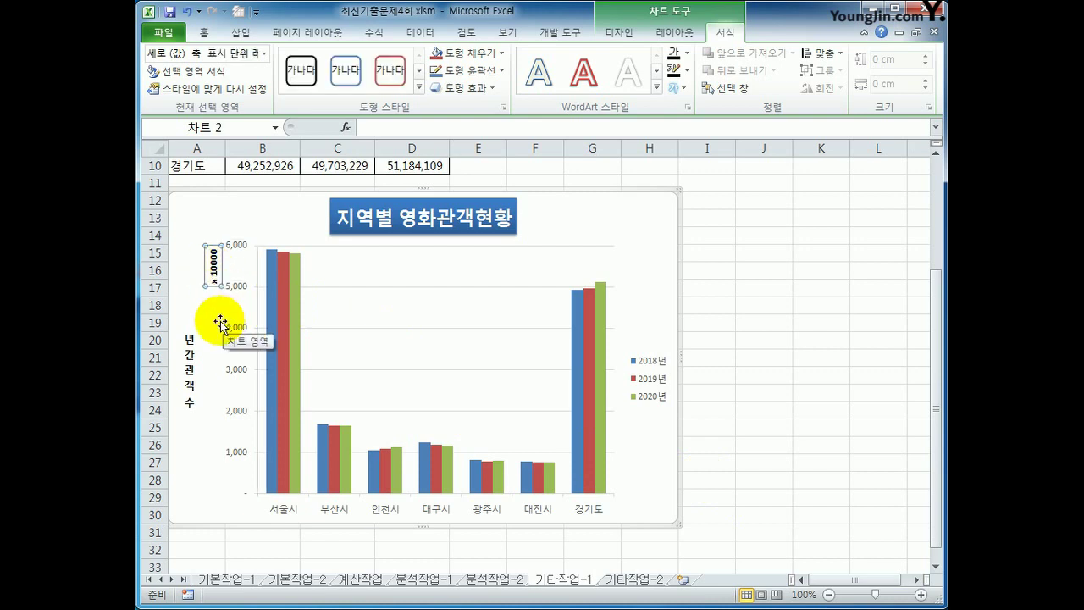
Place the chart legend below the plot area.
{"action": "left_click", "coordinate": [658, 386]}
{"action": "left_click", "coordinate": [674, 32]}
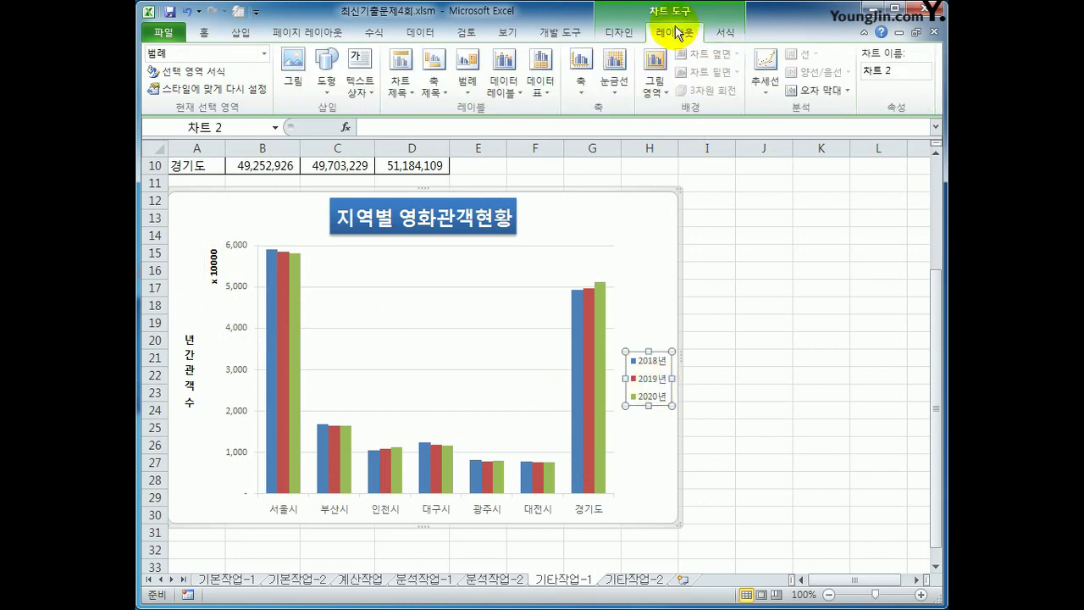
{"action": "left_click", "coordinate": [467, 72]}
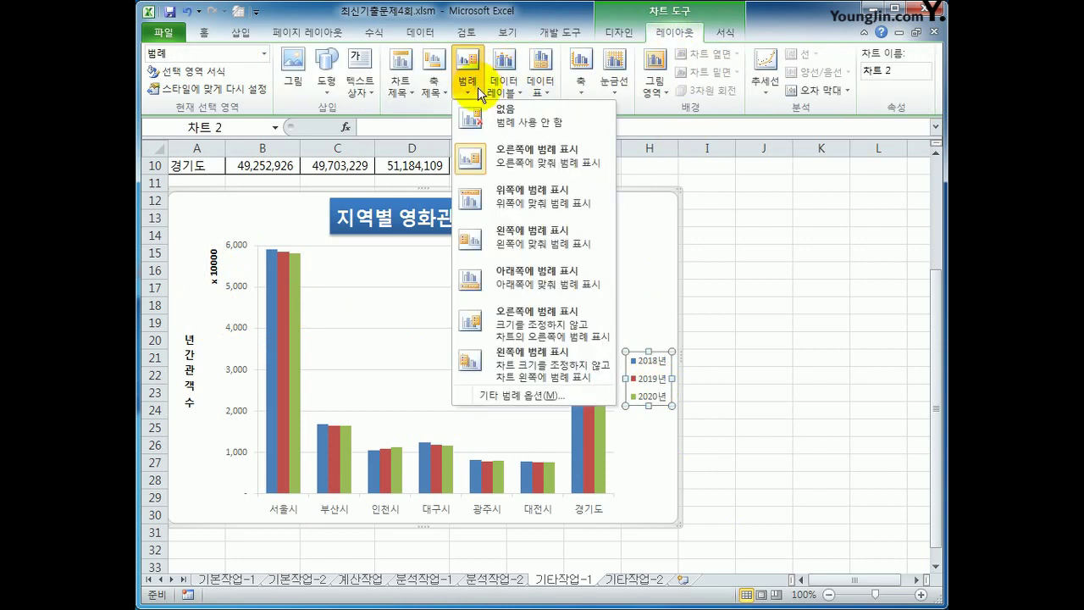
{"action": "left_click", "coordinate": [500, 275]}
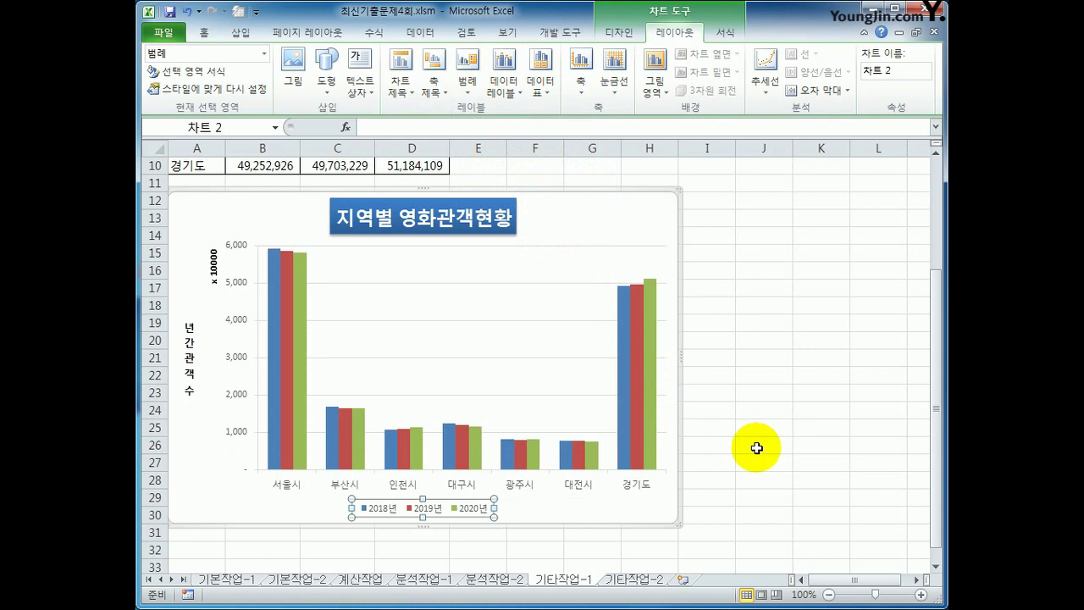
{"action": "left_click_drag", "start_coordinate": [757, 449], "coordinate": [756, 448]}
Give the chart area border rounded corners (둥근 모서리) and apply the centred inner (안쪽) shadow preset.
{"action": "right_click", "coordinate": [662, 213]}
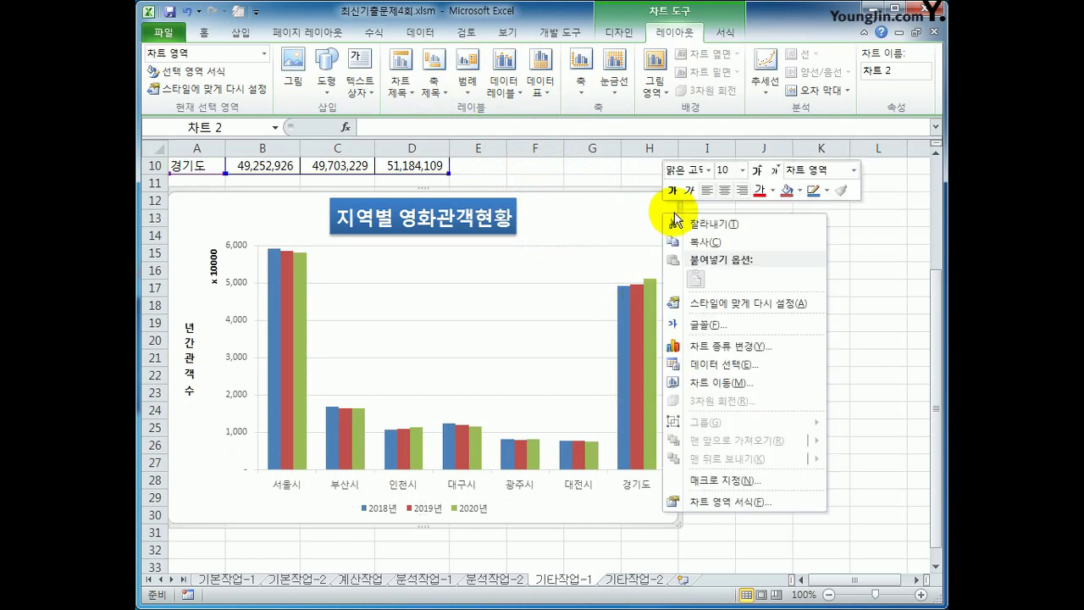
{"action": "left_click", "coordinate": [747, 502]}
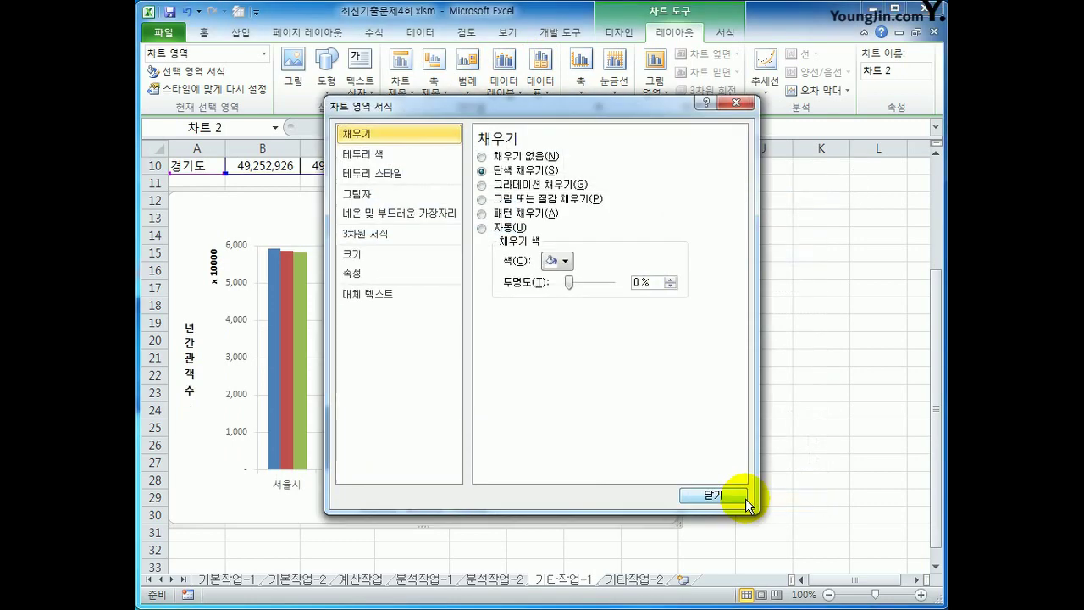
{"action": "left_click", "coordinate": [414, 173]}
{"action": "left_click", "coordinate": [529, 316]}
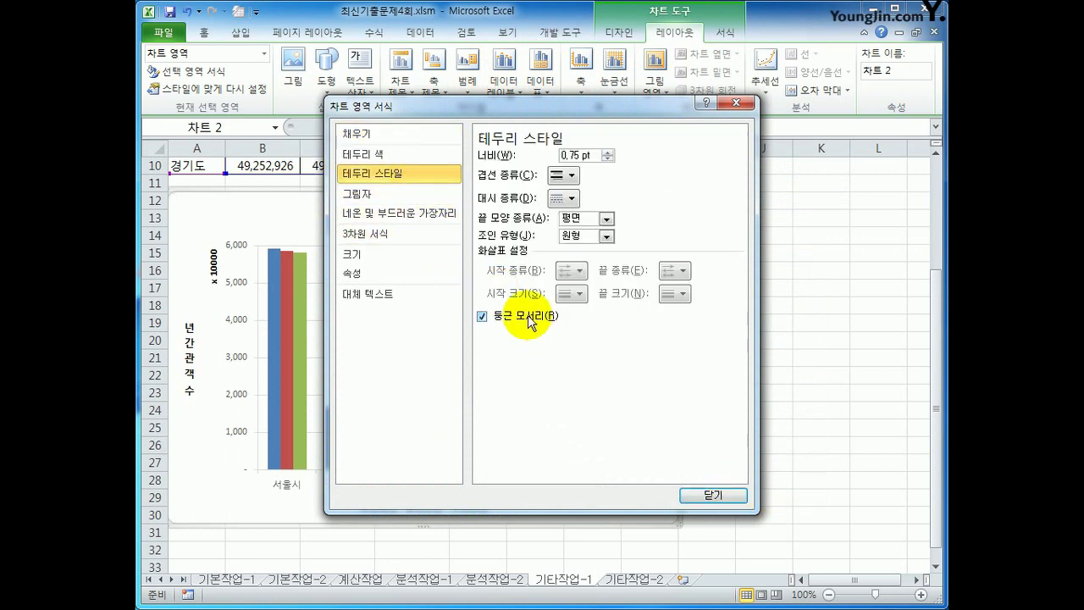
{"action": "left_click", "coordinate": [388, 196]}
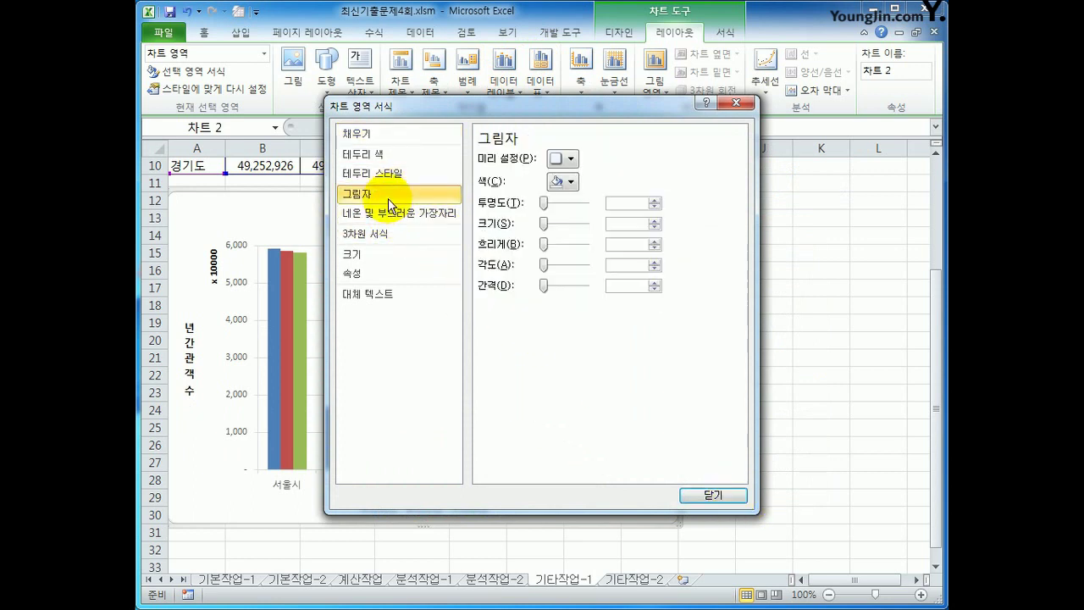
{"action": "left_click", "coordinate": [564, 159]}
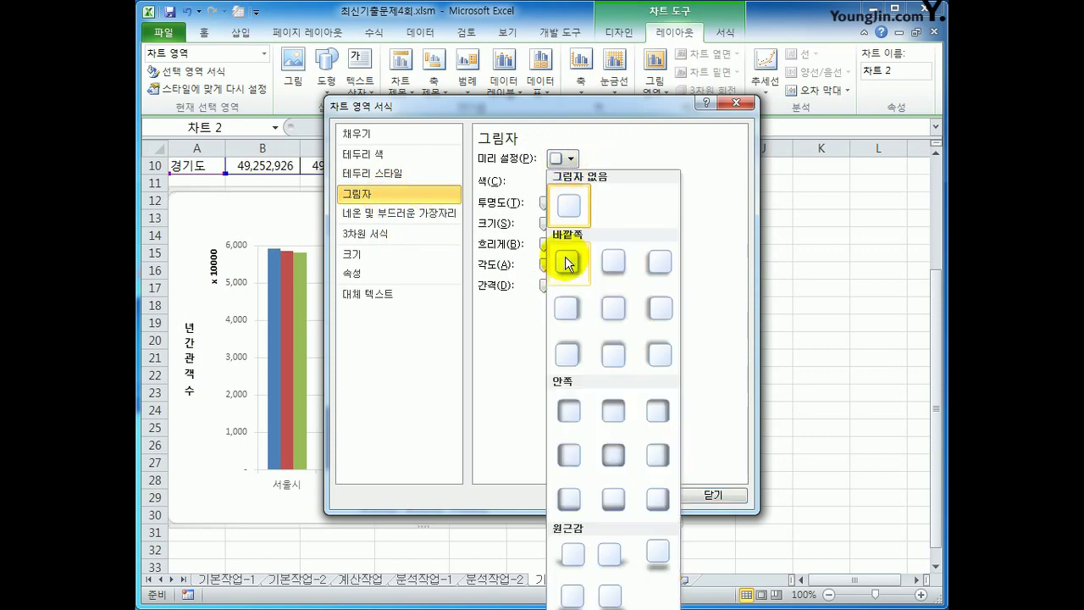
{"action": "left_click", "coordinate": [608, 451]}
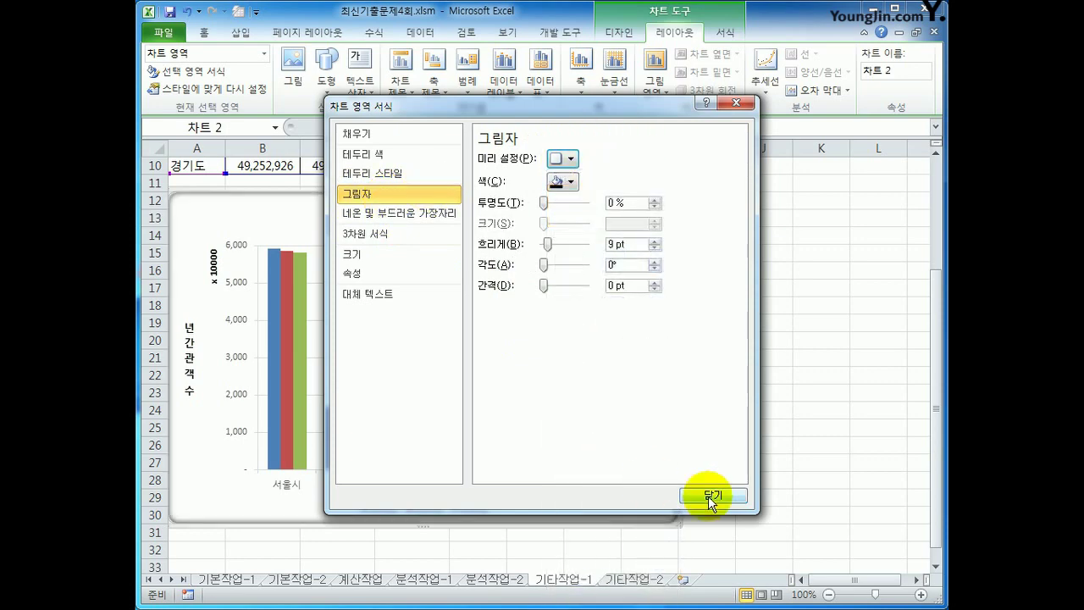
{"action": "left_click", "coordinate": [712, 496]}
{"action": "left_click", "coordinate": [797, 502]}
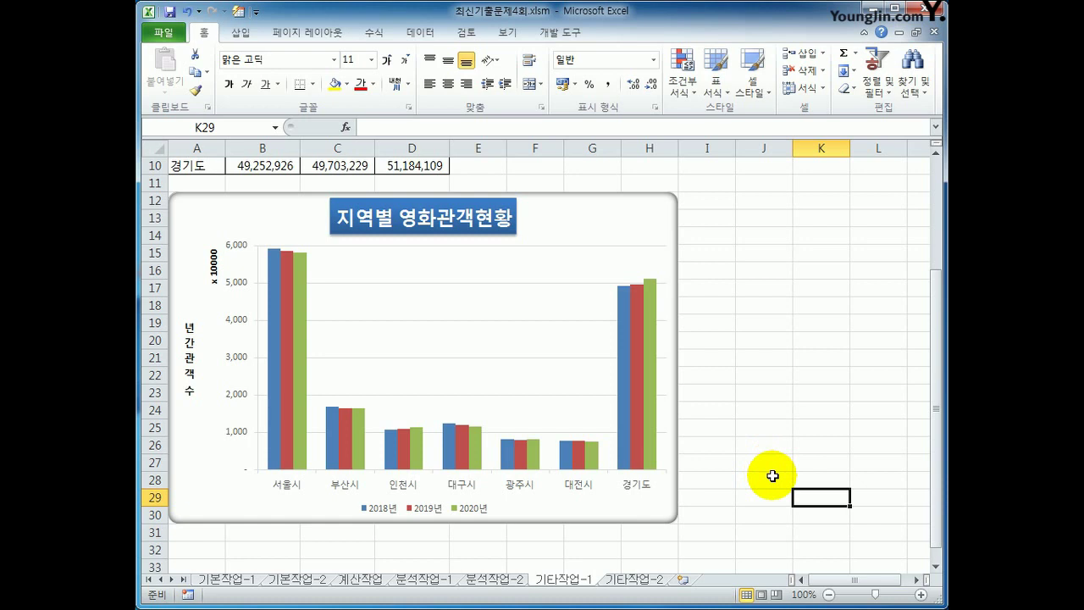
On the 기타작업-2 sheet, turn on design mode and open the click event procedure of the 포인트지급 button.
{"action": "left_click", "coordinate": [633, 580]}
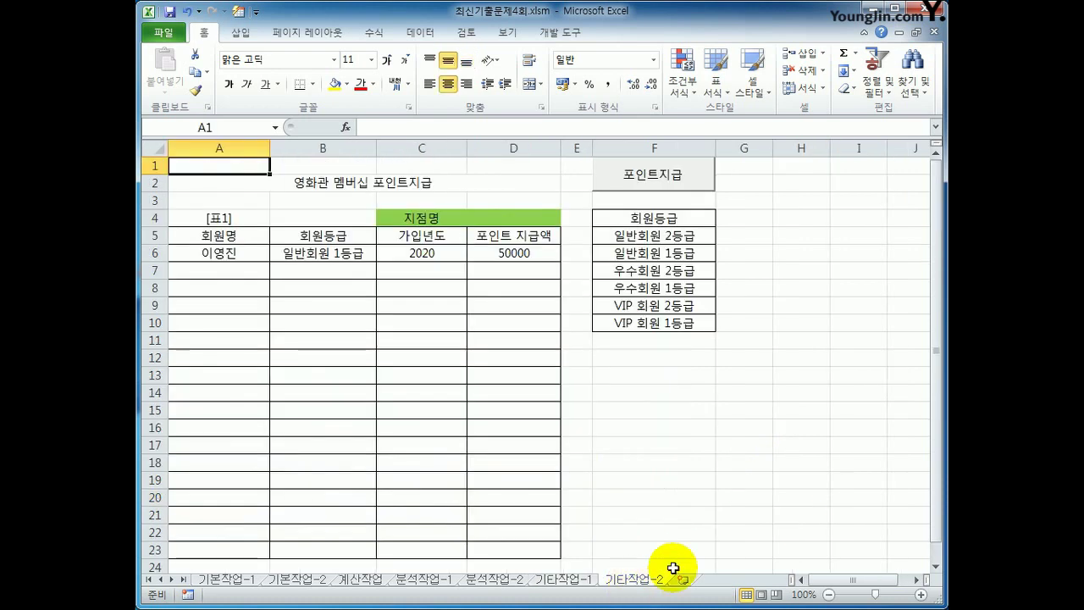
{"action": "left_click", "coordinate": [809, 519]}
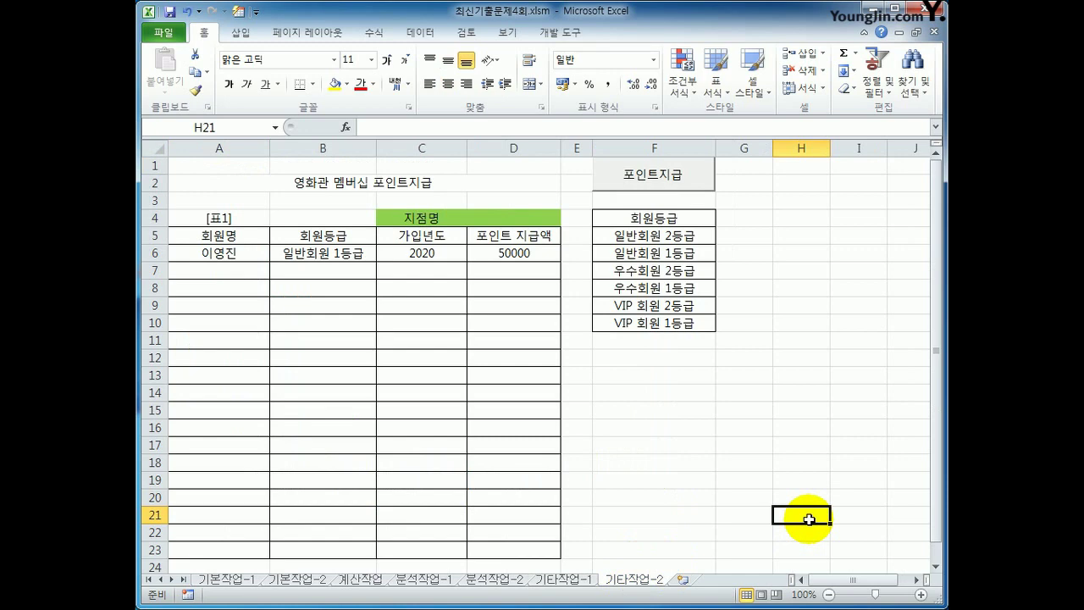
{"action": "left_click", "coordinate": [701, 187], "text": "ctrl"}
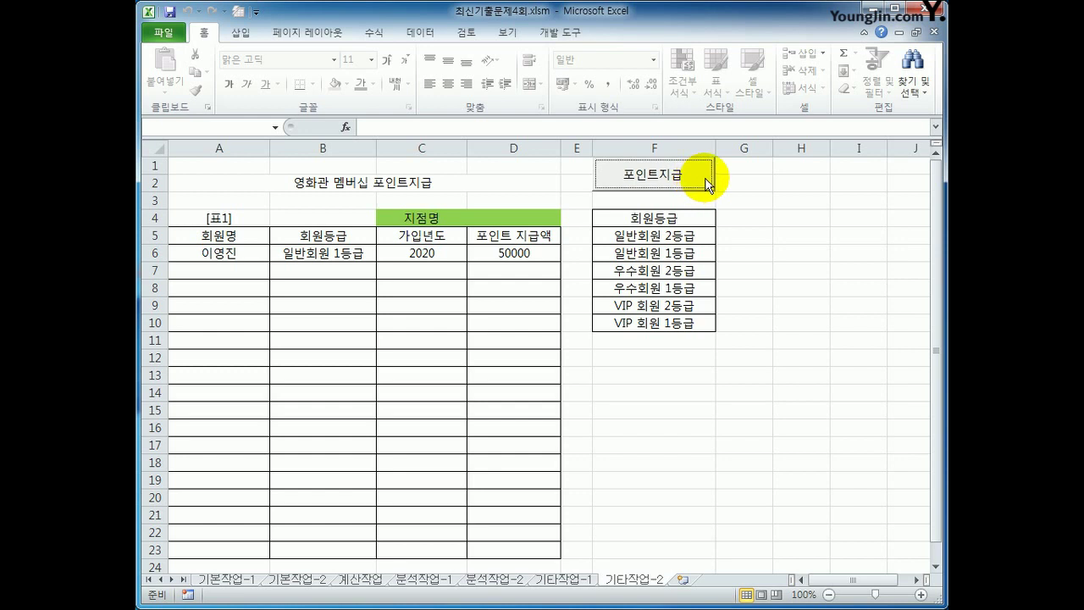
{"action": "left_click", "coordinate": [562, 32]}
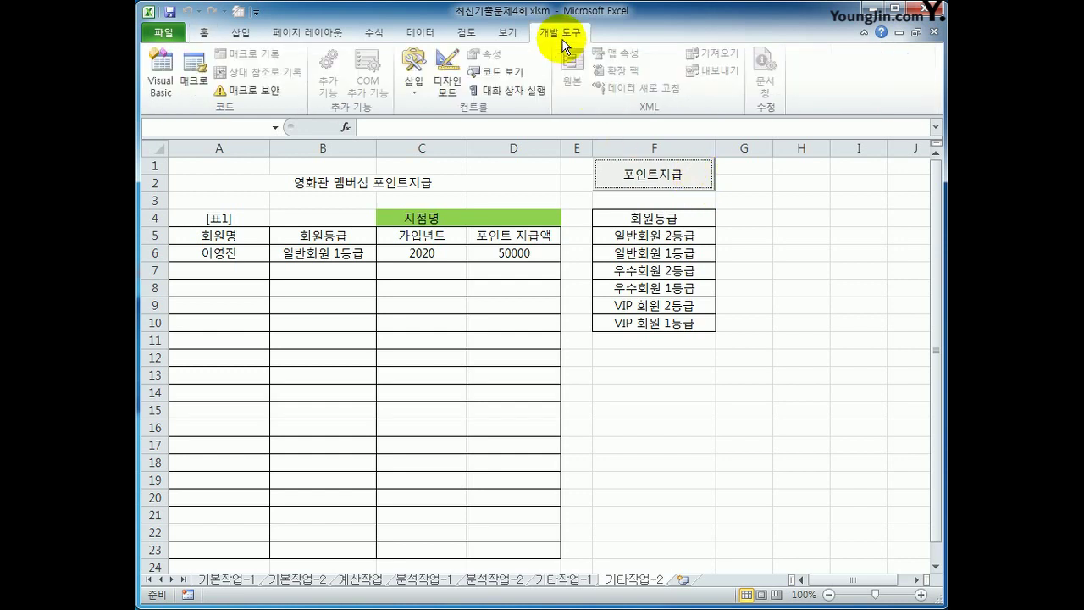
{"action": "left_click", "coordinate": [444, 91]}
{"action": "left_click", "coordinate": [675, 177]}
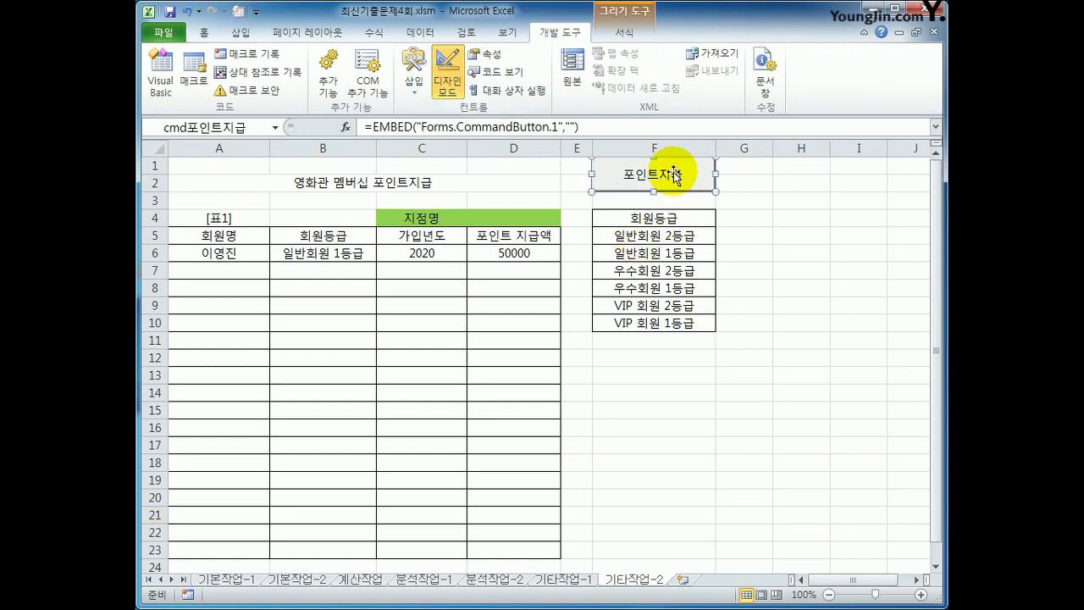
{"action": "double_click", "coordinate": [676, 178]}
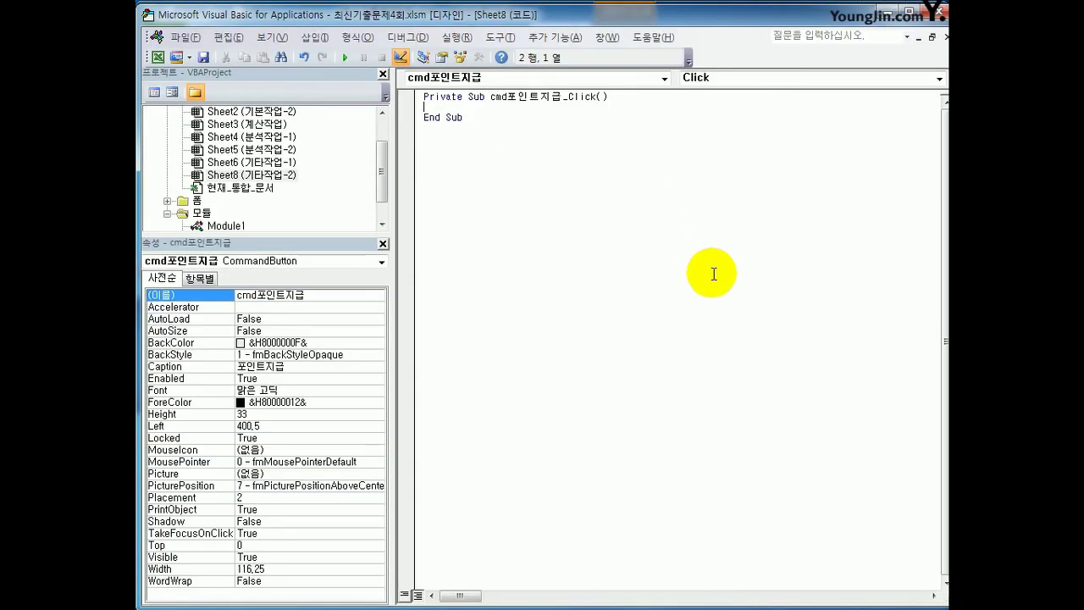
Add the statement 포인트지급.Show to the cmd포인트지급_Click procedure.
{"action": "key", "text": "Tab"}
{"action": "type", "text": "포인트지급."}
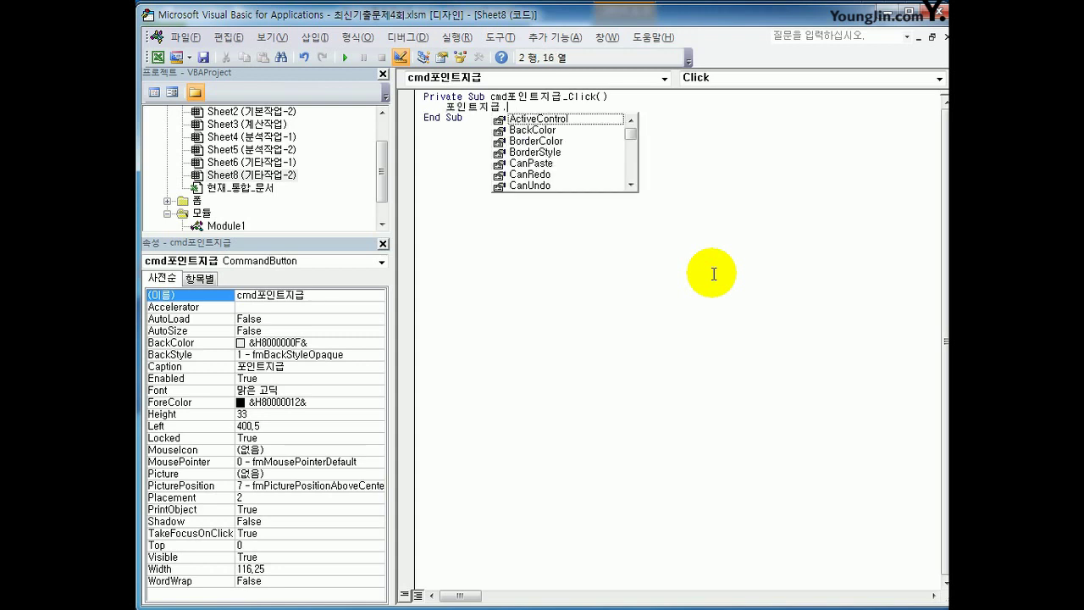
{"action": "type", "text": "show"}
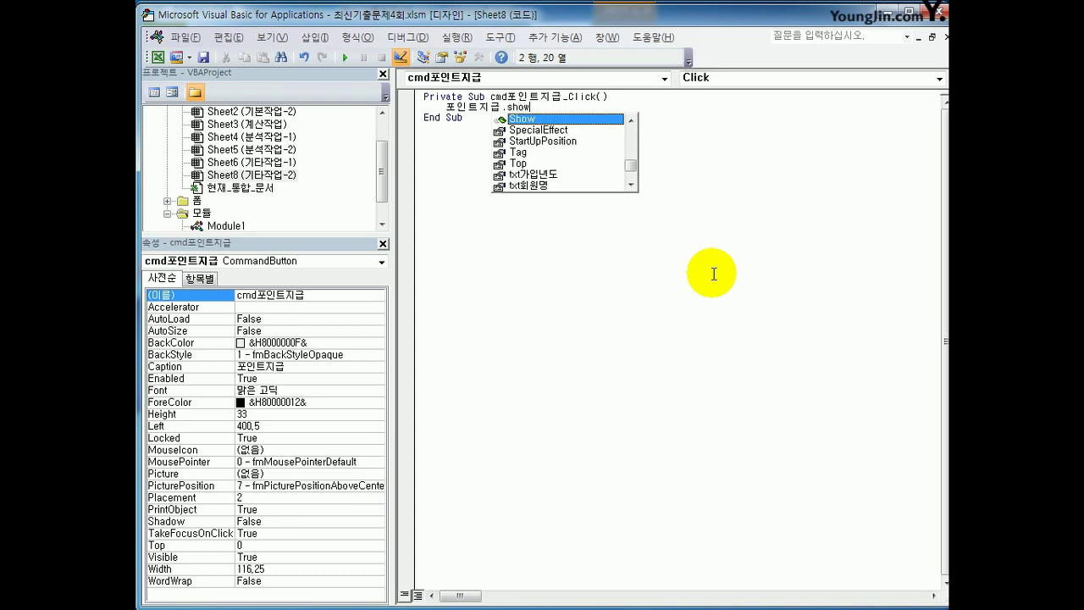
{"action": "left_click", "coordinate": [714, 274]}
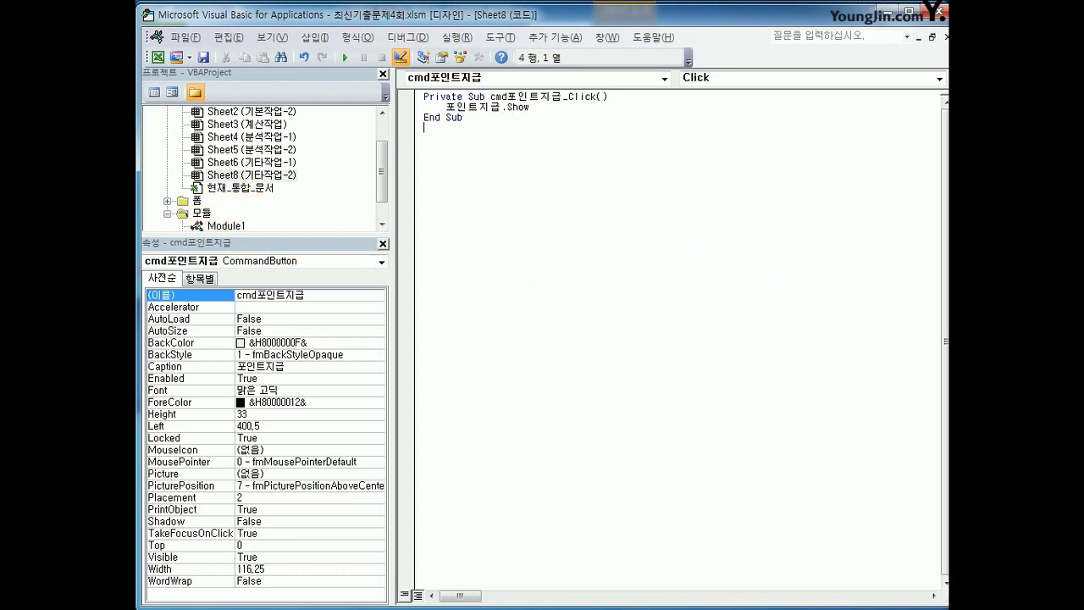
Expand the 폼 folder in the VBA project and open the code of the 포인트지급 user form.
{"action": "left_click", "coordinate": [211, 73]}
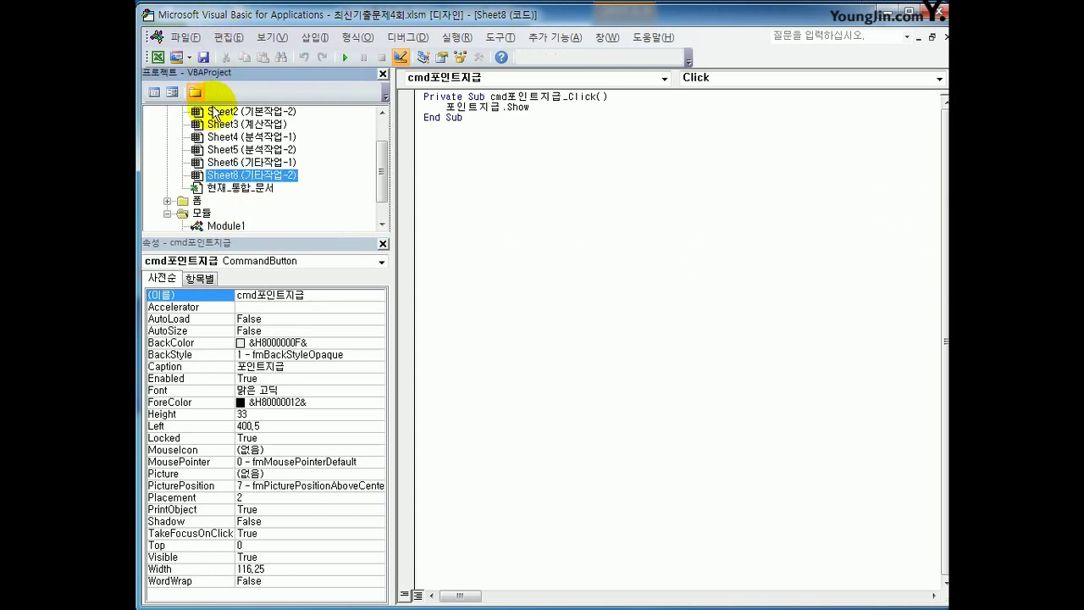
{"action": "left_click", "coordinate": [260, 39]}
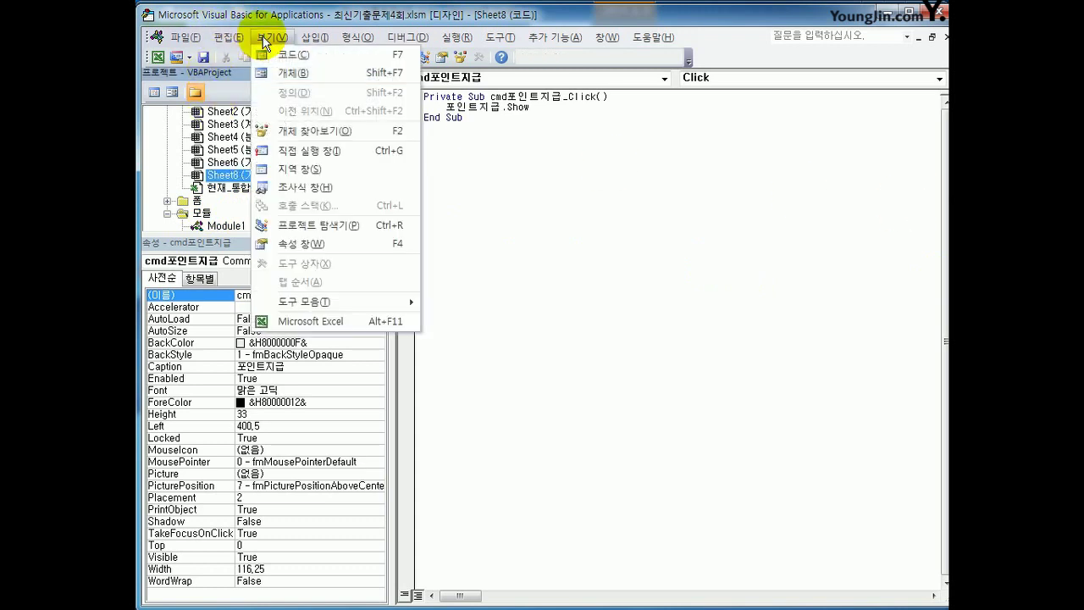
{"action": "left_click", "coordinate": [319, 233]}
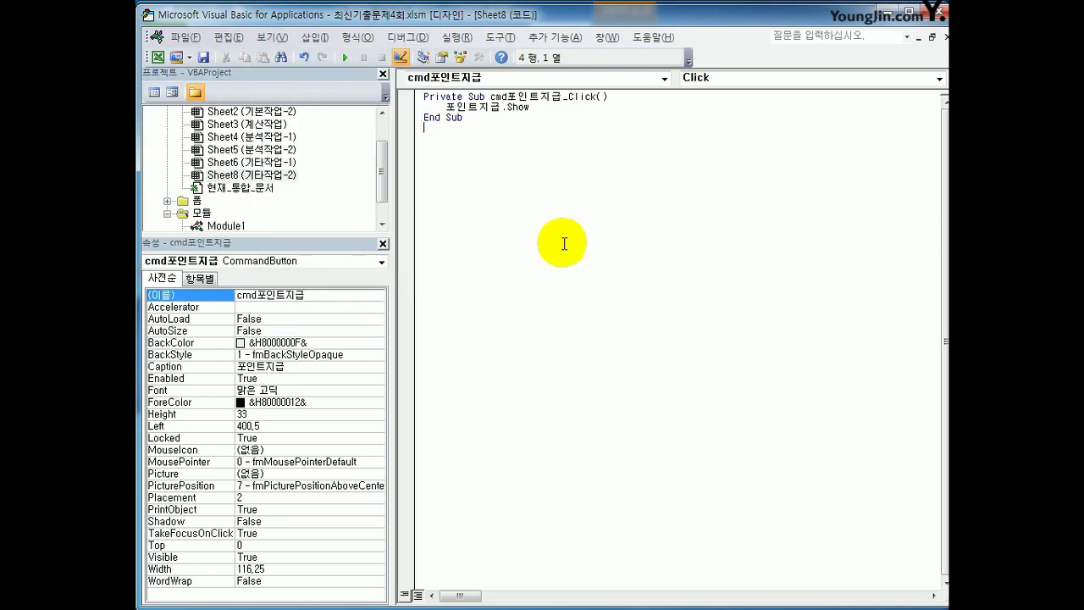
{"action": "double_click", "coordinate": [188, 200]}
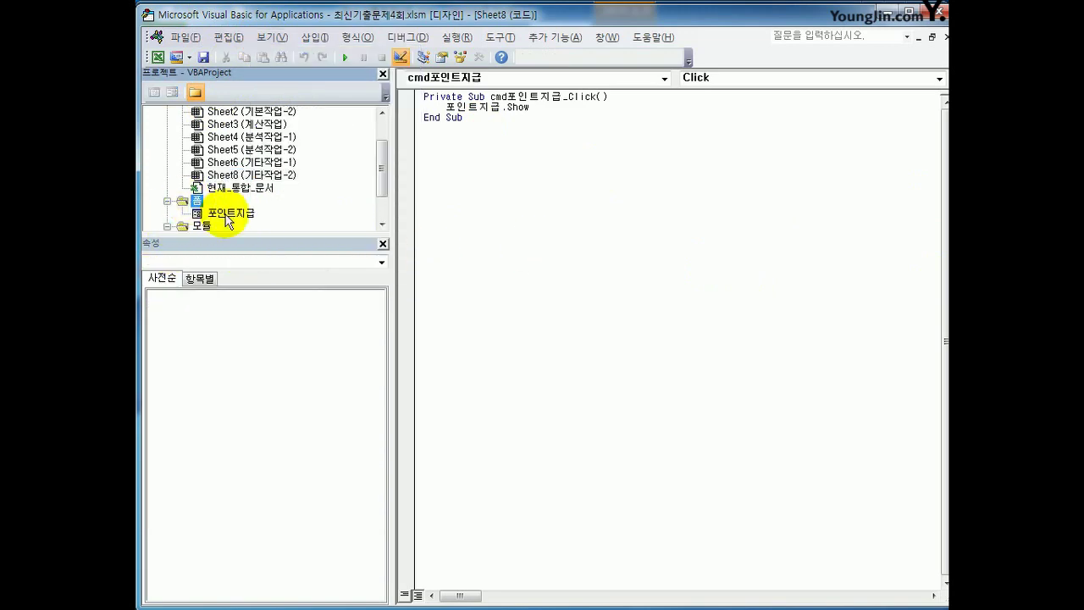
{"action": "double_click", "coordinate": [227, 215]}
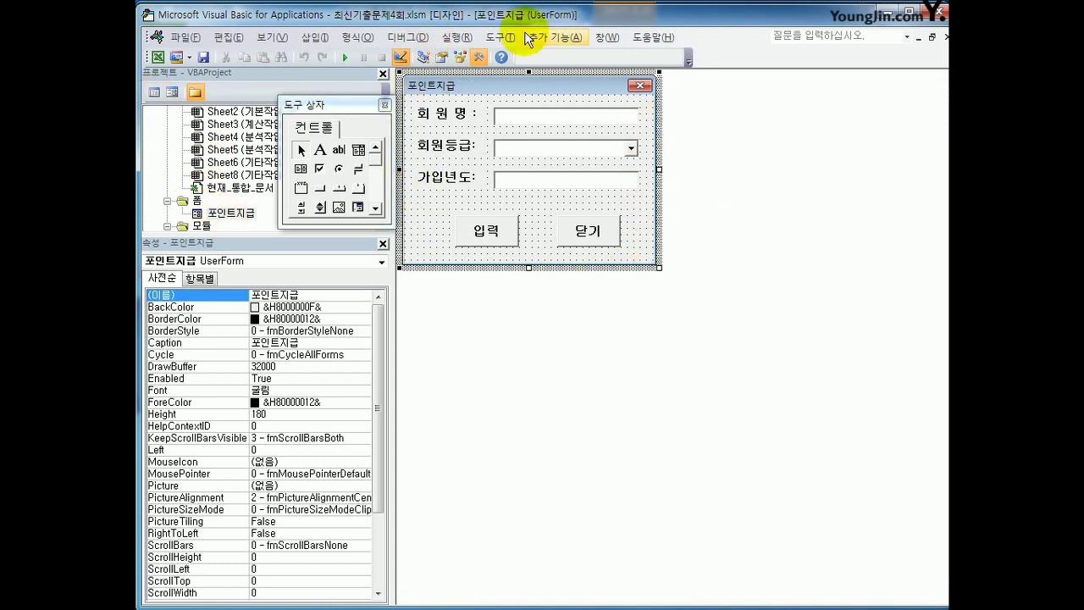
{"action": "left_click", "coordinate": [155, 91]}
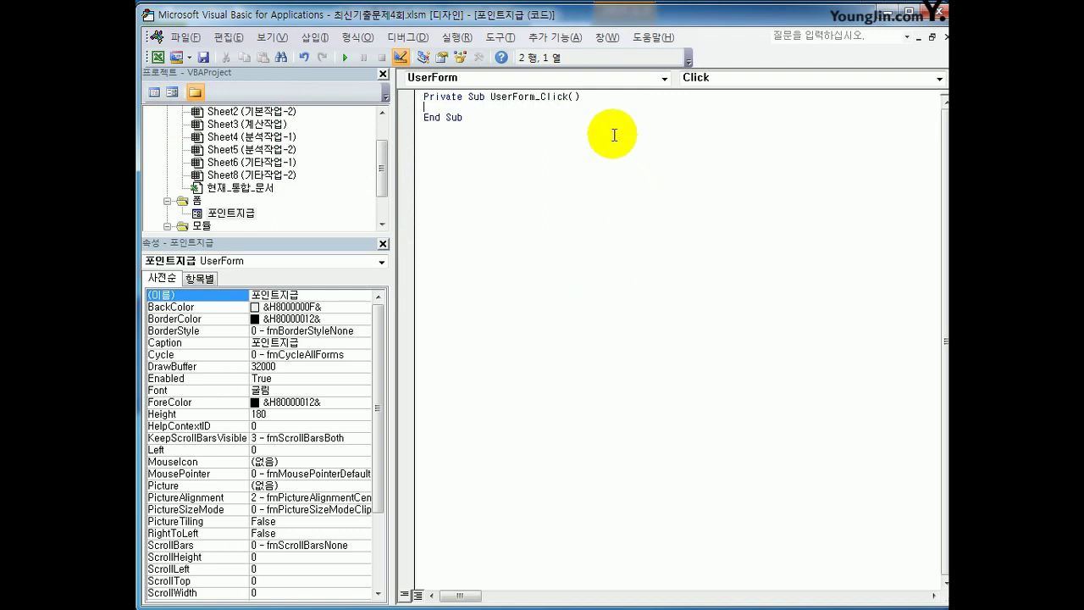
Create an Initialize event procedure for the UserForm object.
{"action": "left_click", "coordinate": [600, 79]}
{"action": "left_click", "coordinate": [551, 177]}
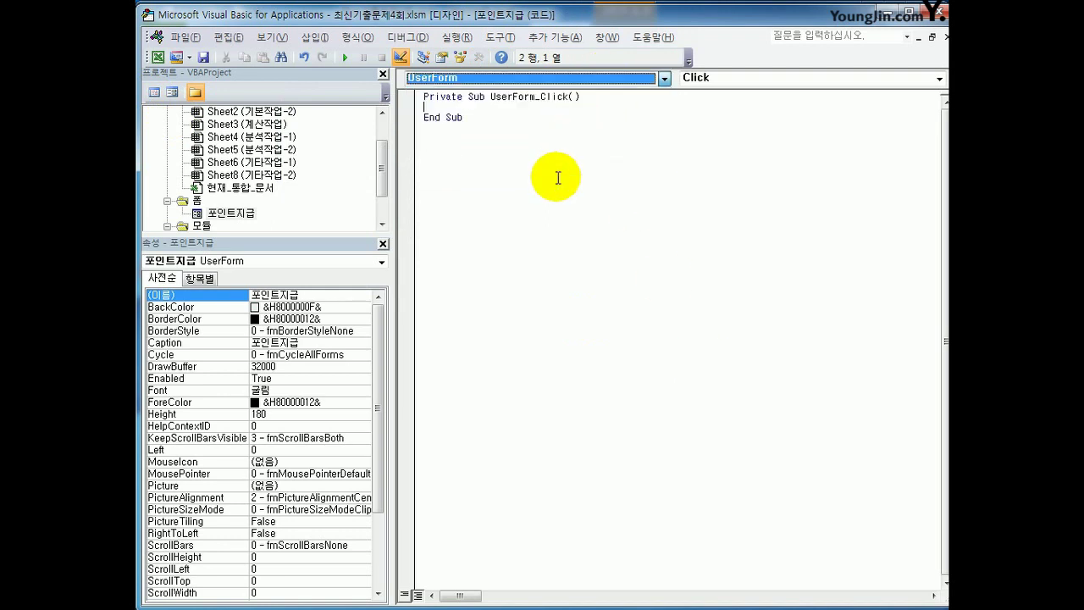
{"action": "left_click", "coordinate": [746, 79]}
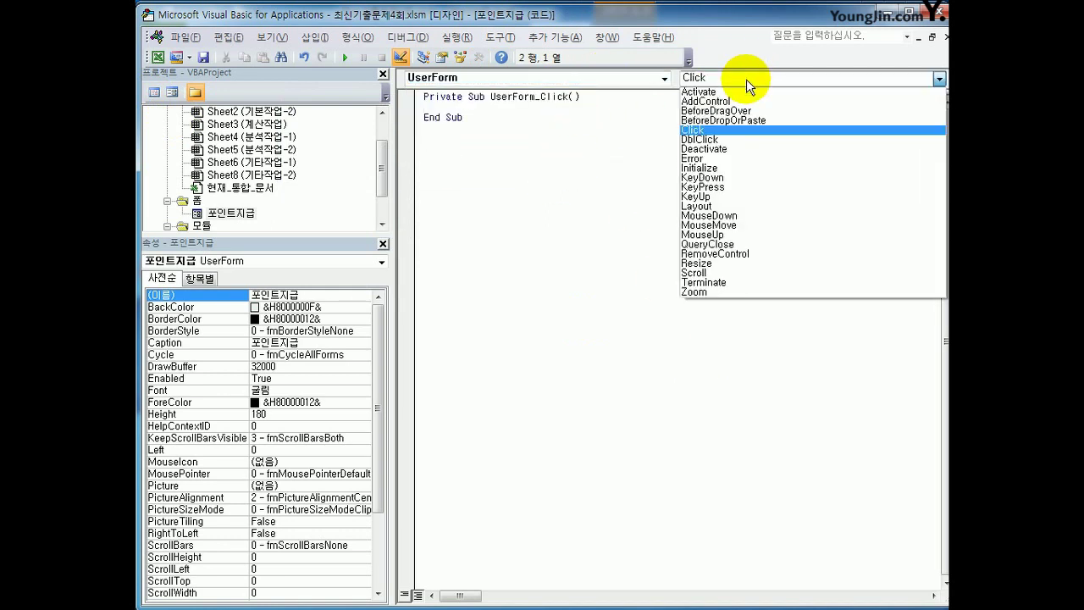
{"action": "left_click", "coordinate": [735, 173]}
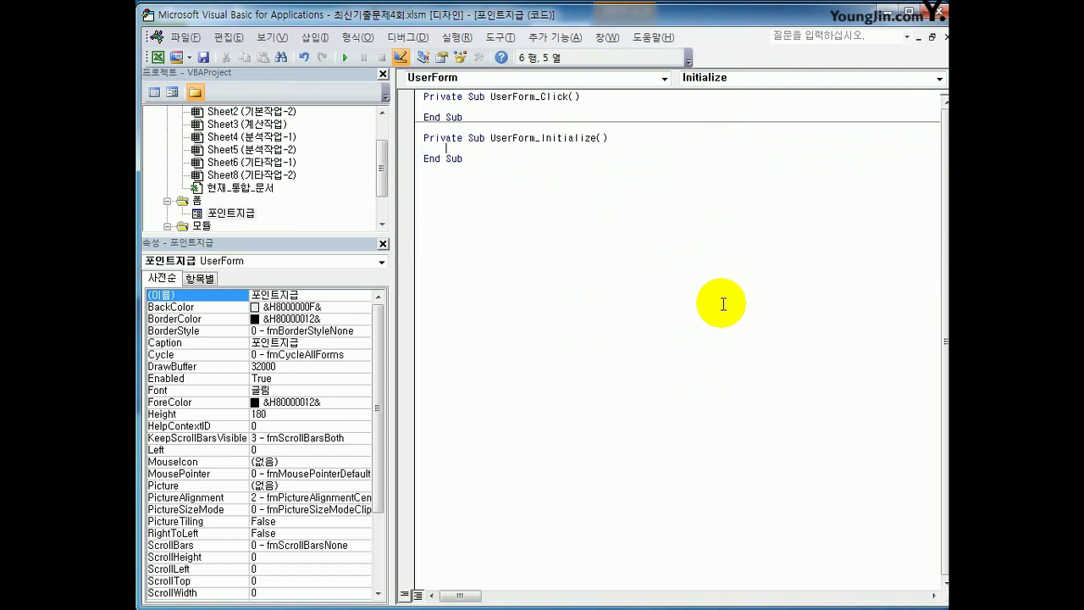
In UserForm_Initialize, set cmb회원등급.RowSource to "F5:F10".
{"action": "type", "text": "cmb"}
{"action": "type", "text": "회원등ㄱㅂ."}
{"action": "key", "text": "BackSpace"}
{"action": "key", "text": "BackSpace"}
{"action": "key", "text": "BackSpace"}
{"action": "type", "text": "급.rowSource = "}
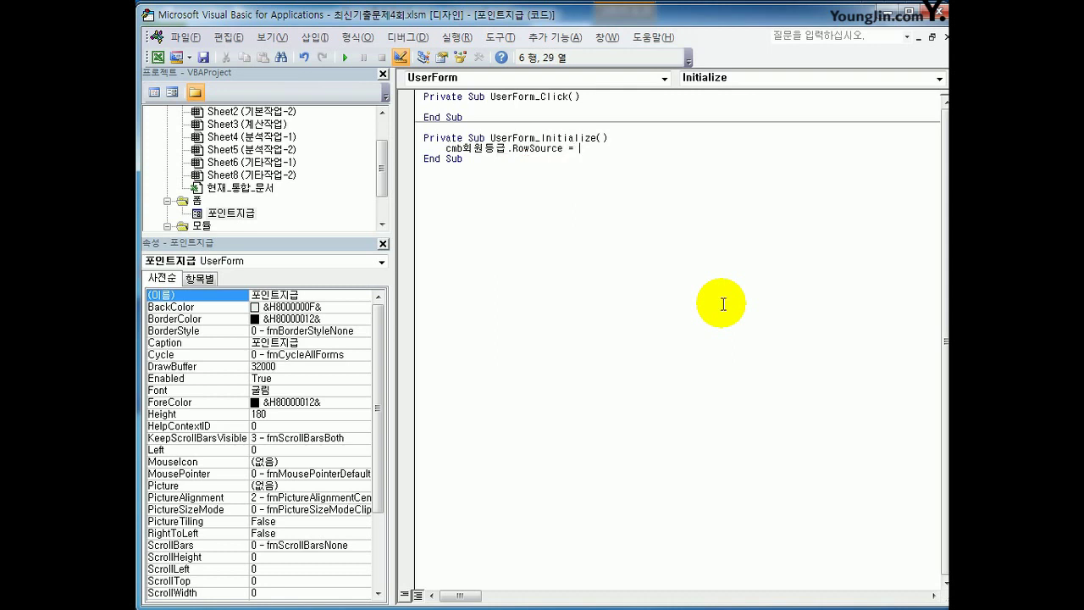
{"action": "type", "text": "\"F5:"}
{"action": "key", "text": "Return"}
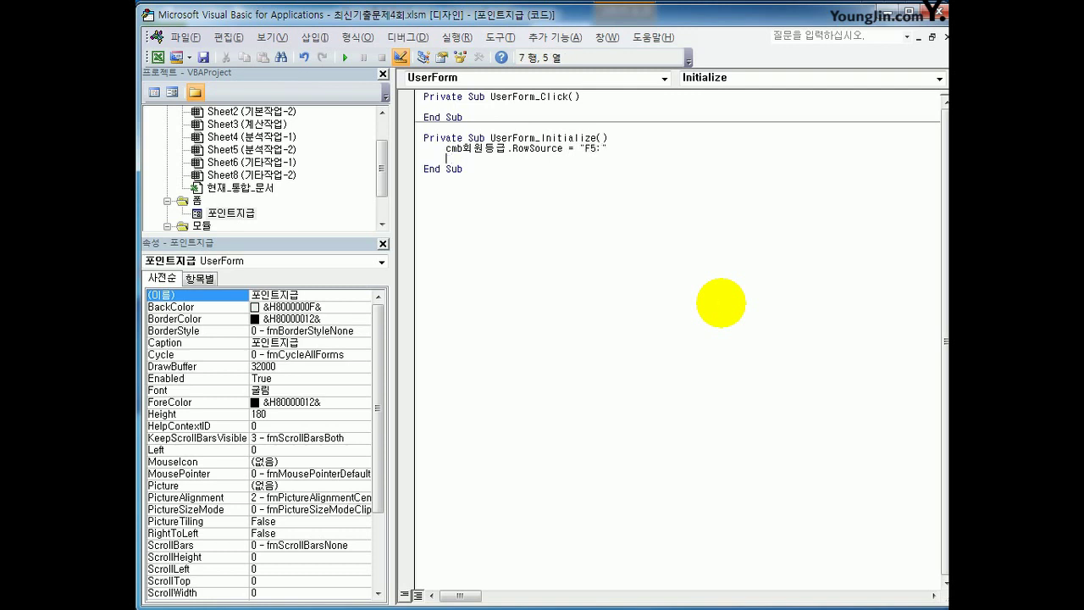
{"action": "key", "text": "BackSpace"}
{"action": "key", "text": "BackSpace"}
{"action": "key", "text": "BackSpace"}
{"action": "type", "text": "F"}
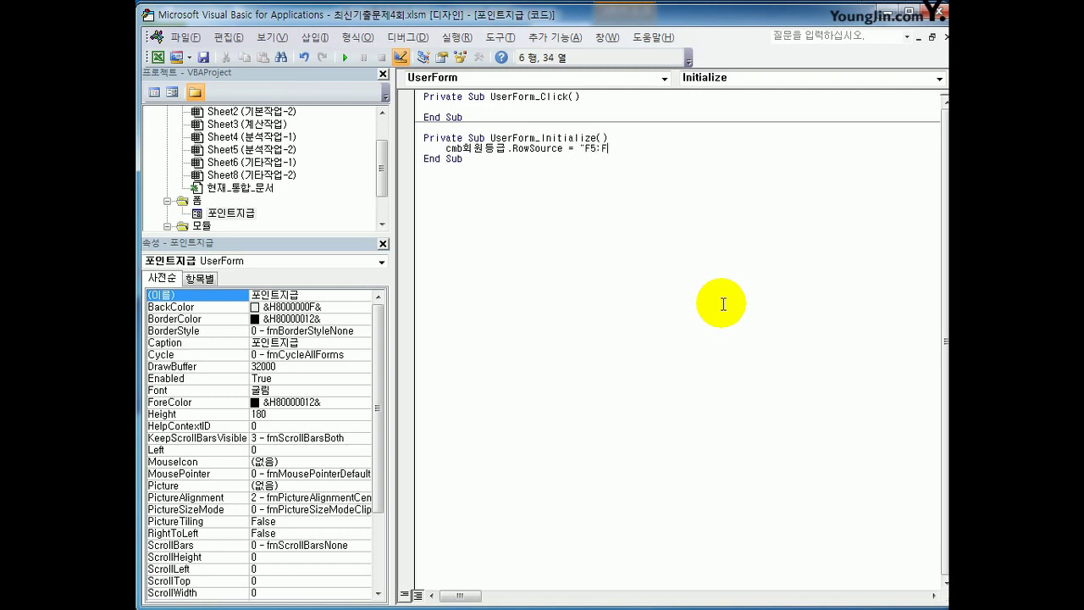
{"action": "type", "text": "10"}
{"action": "key", "text": "Down"}
Create the click procedure for the cmd닫기 button with the statement Unload Me.
{"action": "left_click", "coordinate": [539, 78]}
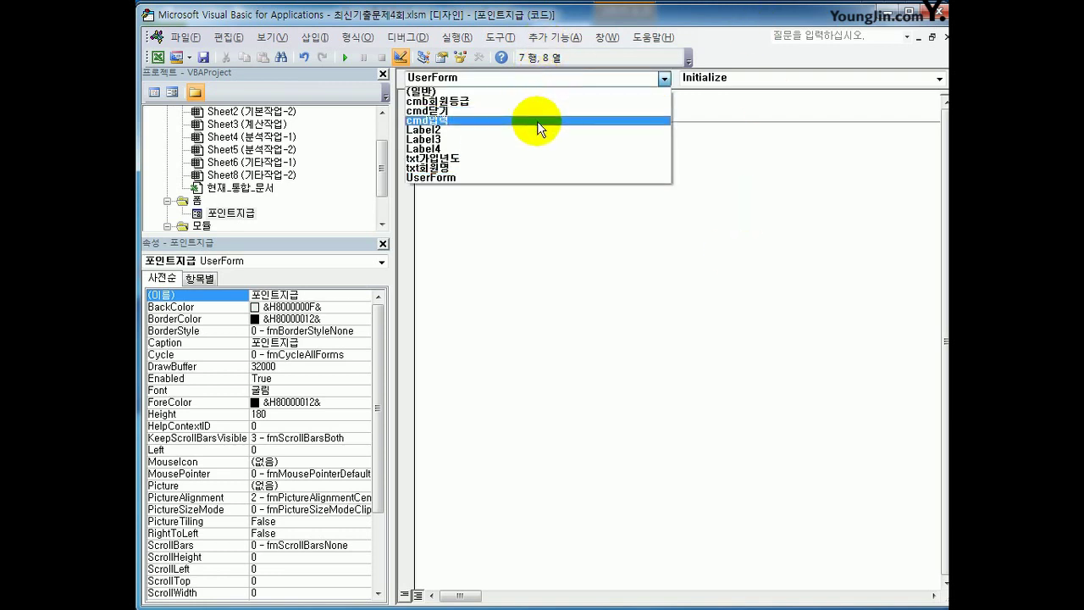
{"action": "left_click", "coordinate": [537, 111]}
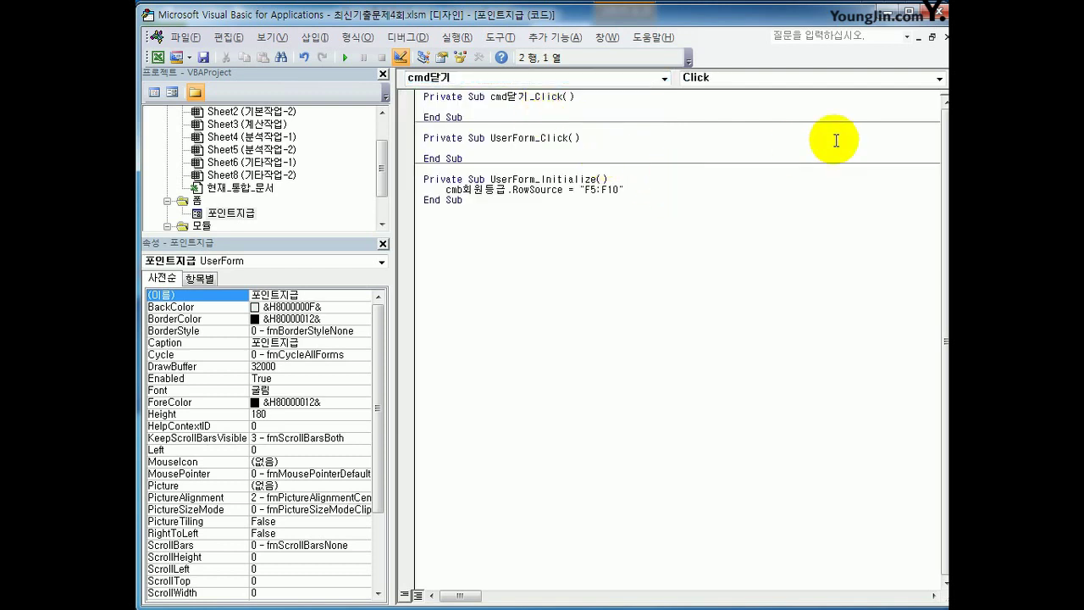
{"action": "type", "text": "unload me"}
{"action": "key", "text": "Return"}
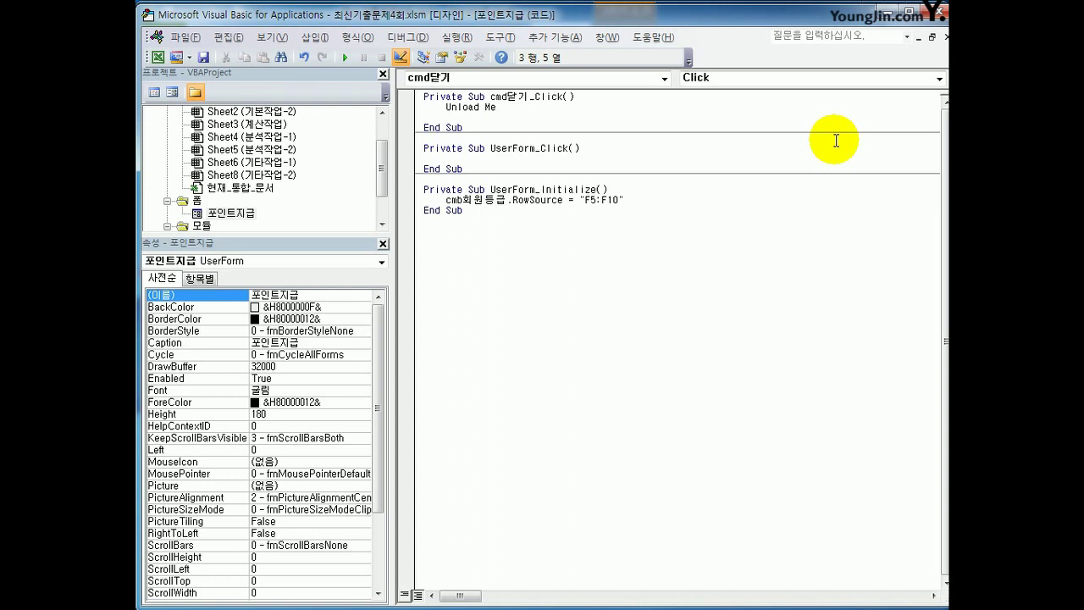
In cmd닫기_Click, add lines that put "코엑스점" in [D4] and set [D4].Font.Name to "굴림체".
{"action": "type", "text": "[D4] = \"코엑스점\""}
{"action": "key", "text": "Return"}
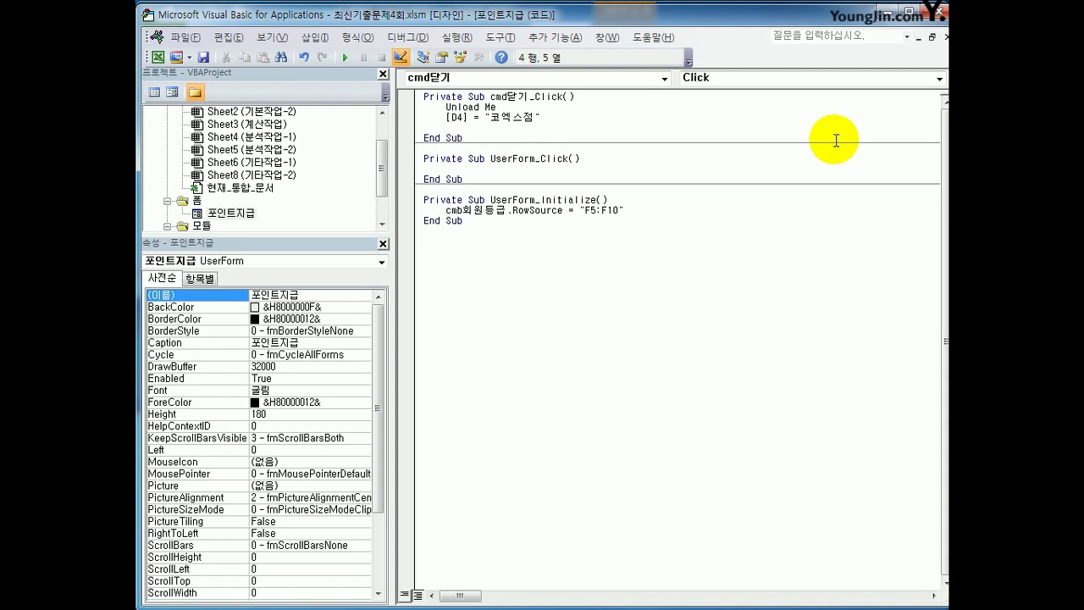
{"action": "type", "text": "[D4].font.name =\"굴림체\""}
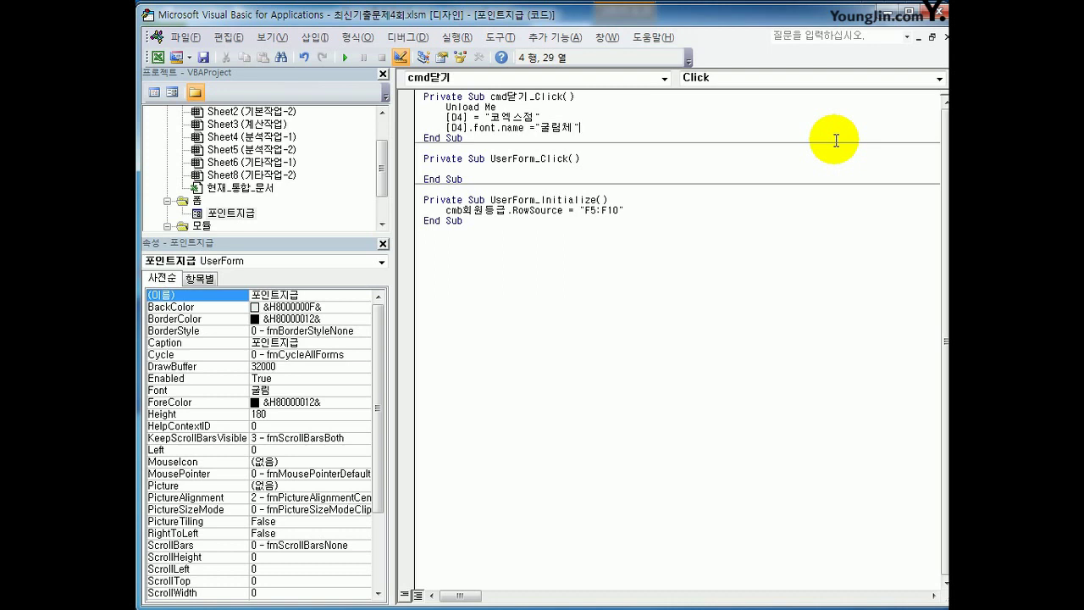
{"action": "key", "text": "Down"}
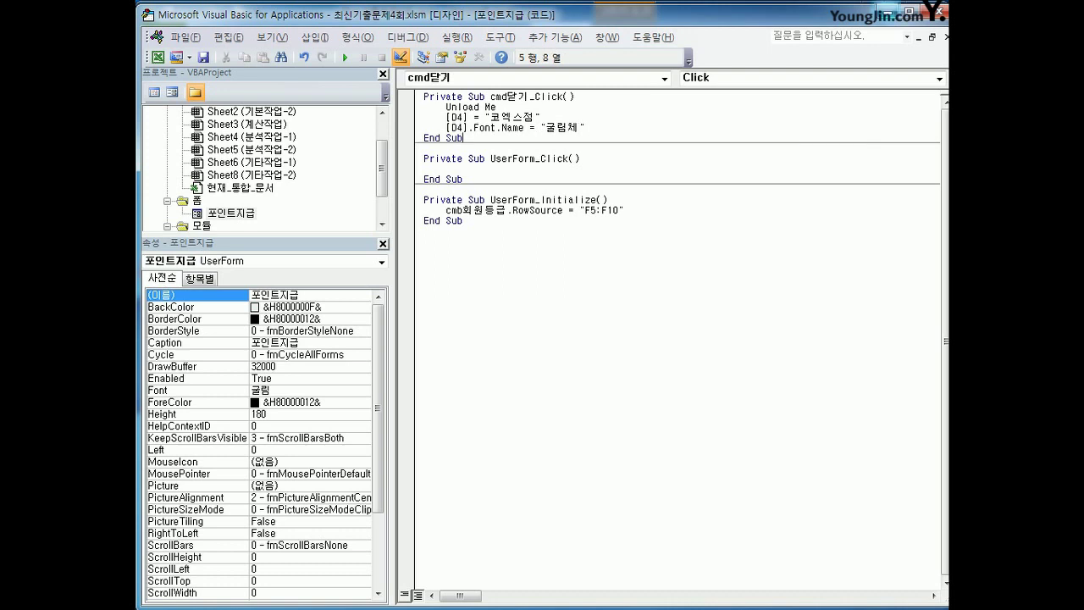
{"action": "left_click", "coordinate": [547, 117]}
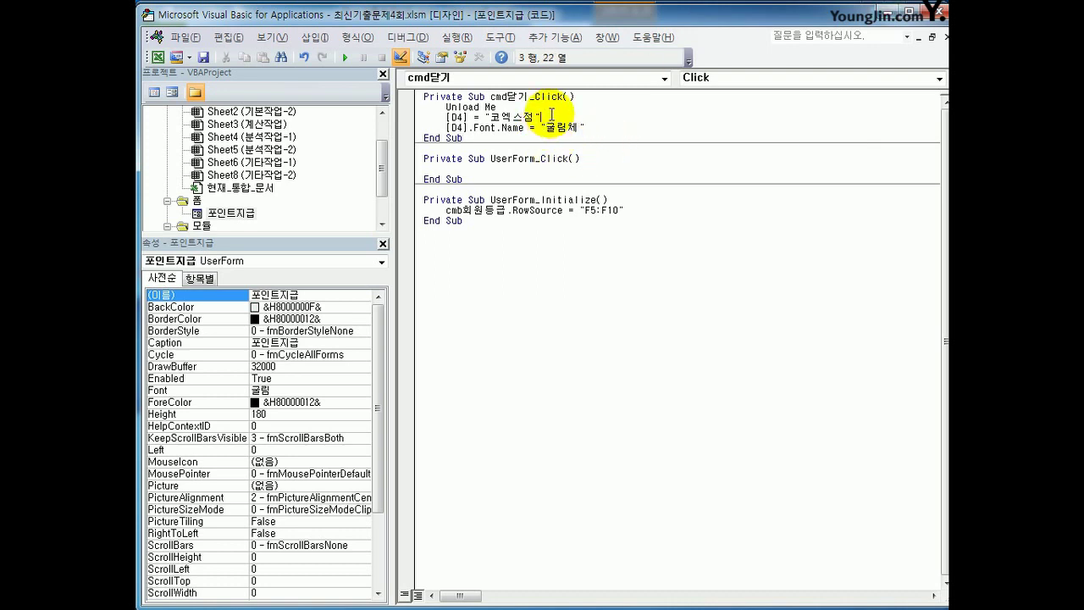
Create an empty click event procedure for the cmd입력 button in the 포인트지급 form code.
{"action": "left_click", "coordinate": [606, 131]}
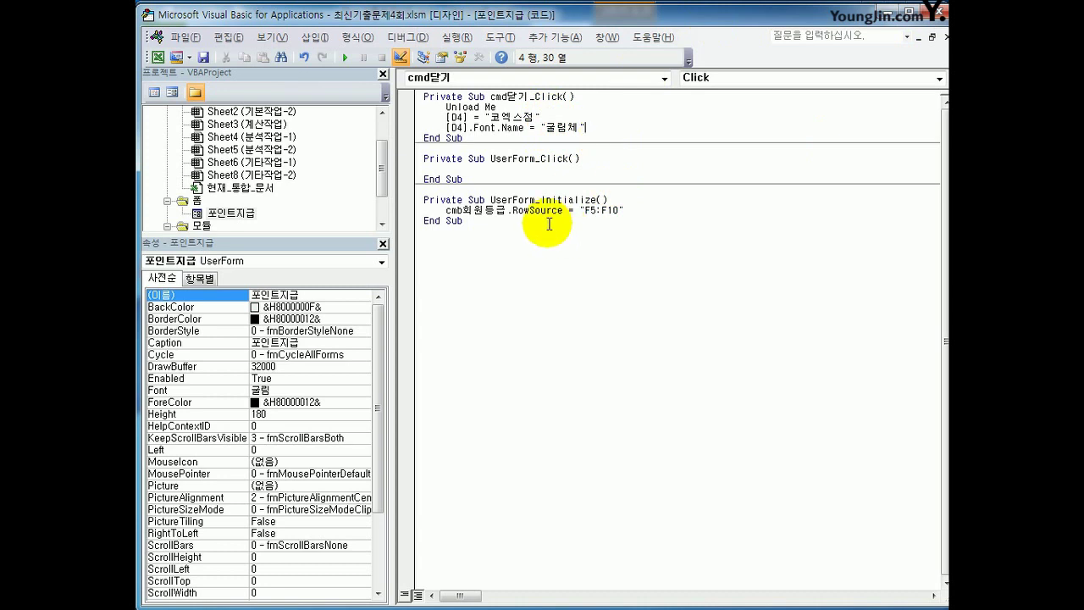
{"action": "left_click", "coordinate": [586, 230]}
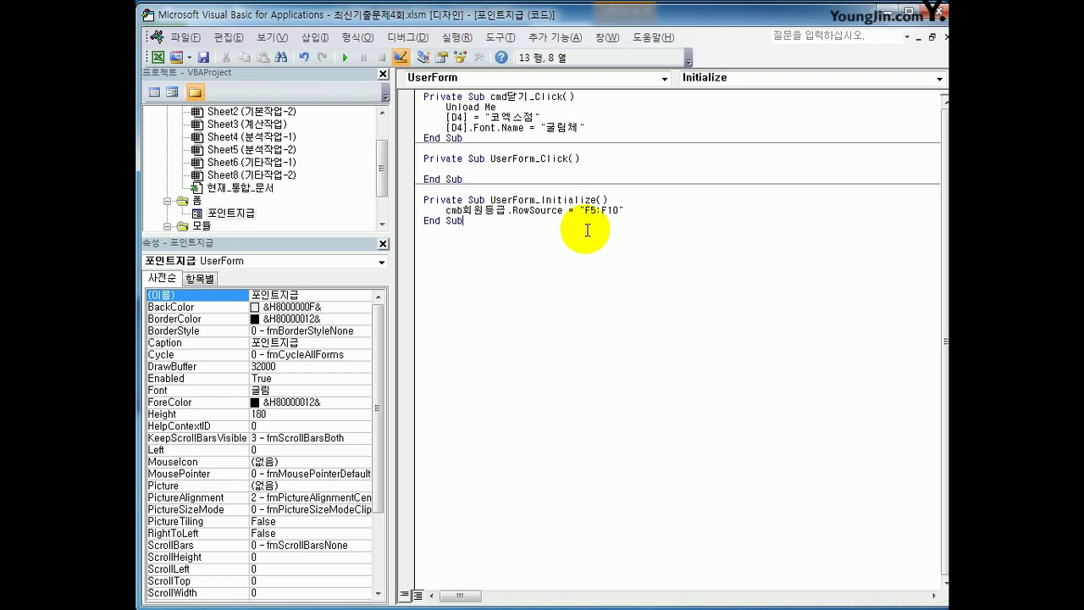
{"action": "left_click", "coordinate": [472, 78]}
{"action": "left_click", "coordinate": [472, 125]}
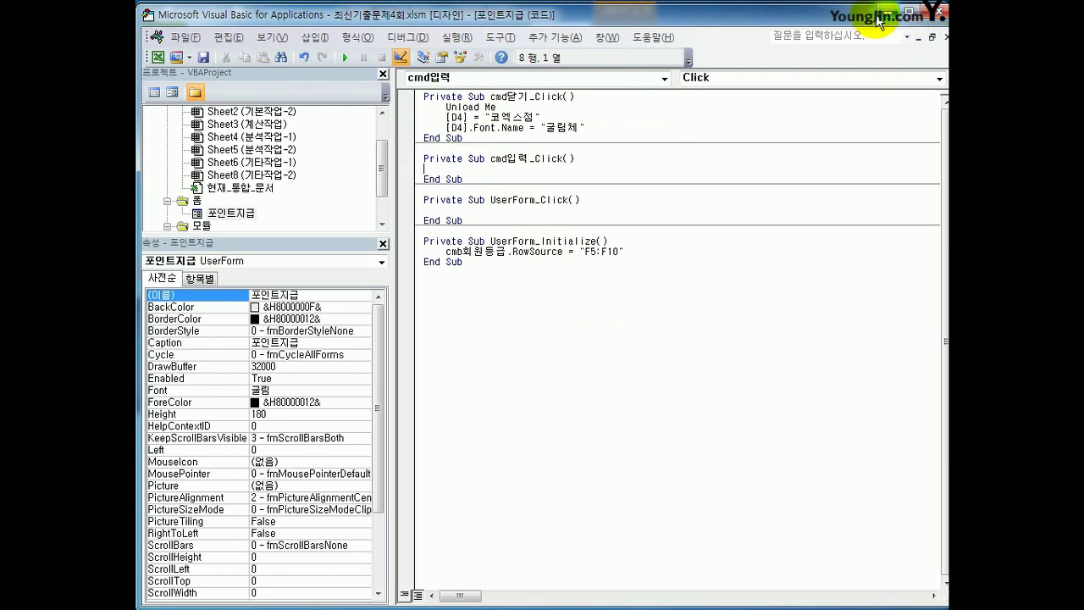
Return to the Excel sheet, turn off design mode, open the 포인트지급 form and close it with its 닫기 button.
{"action": "left_click", "coordinate": [943, 14]}
{"action": "left_click", "coordinate": [451, 89]}
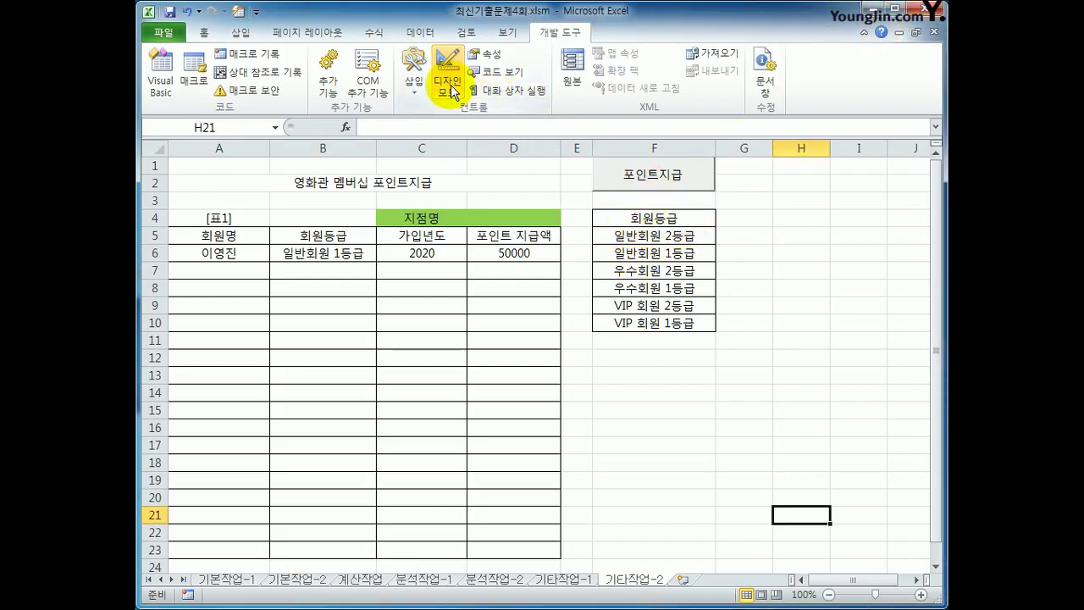
{"action": "left_click", "coordinate": [786, 305]}
{"action": "left_click", "coordinate": [670, 183]}
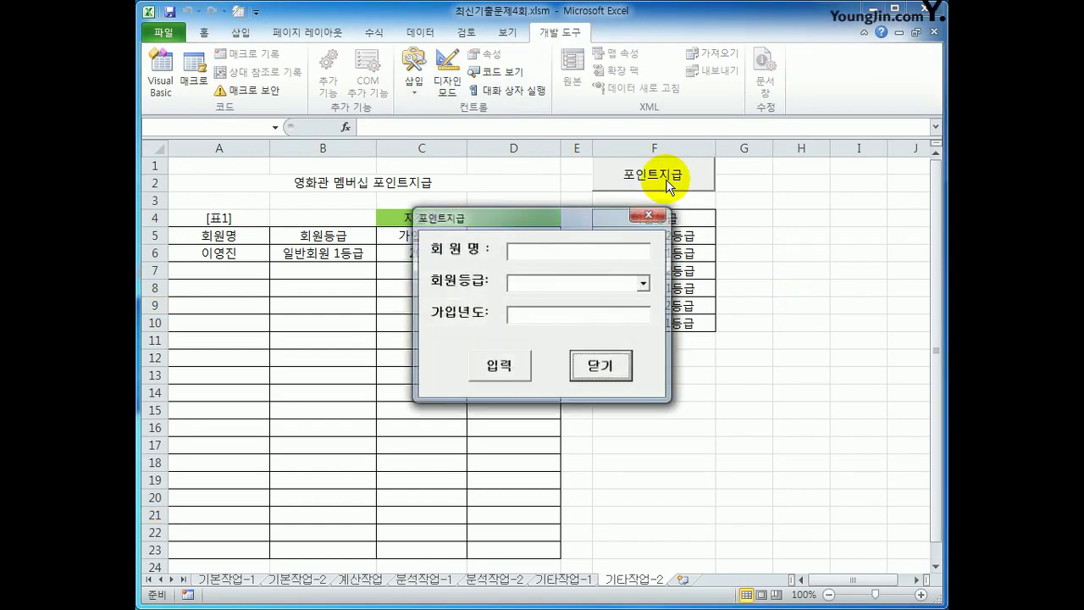
{"action": "left_click", "coordinate": [598, 369]}
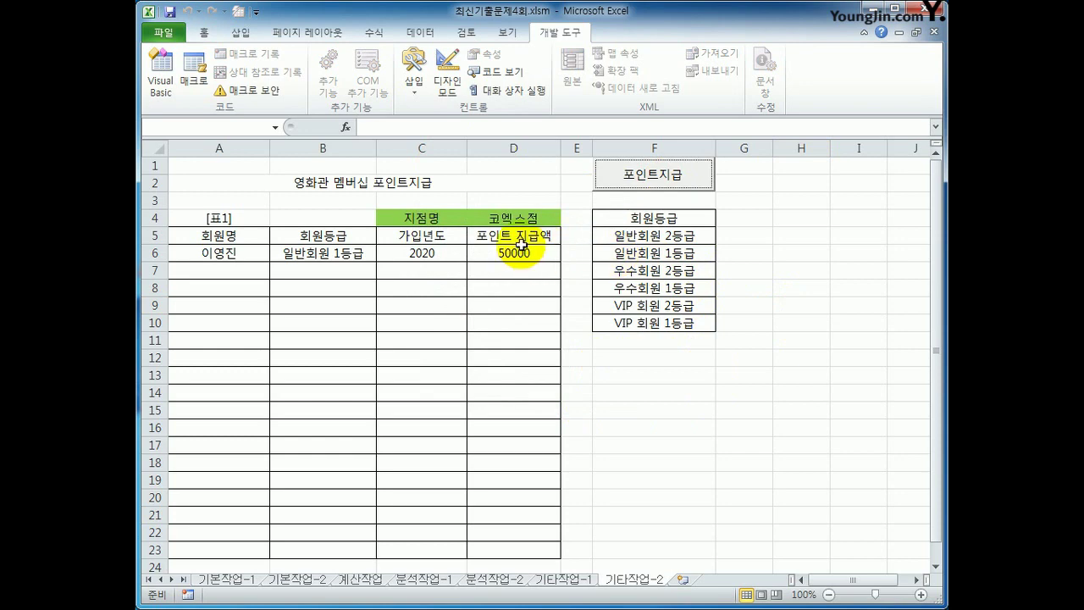
Check the text and font name of cell D4 on the 기타작업-2 sheet.
{"action": "left_click", "coordinate": [505, 218]}
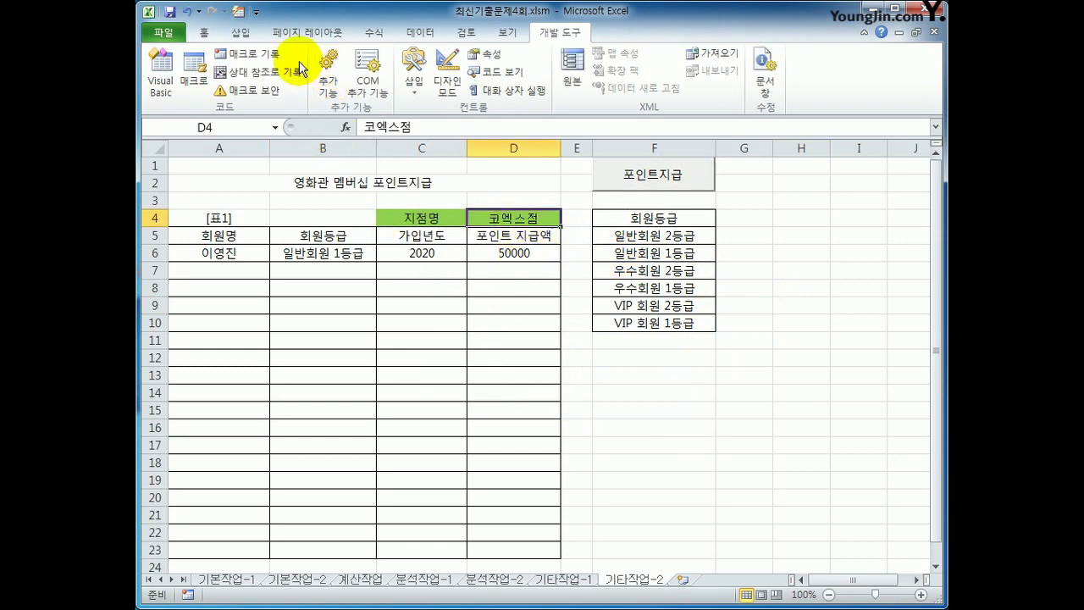
{"action": "left_click", "coordinate": [203, 35]}
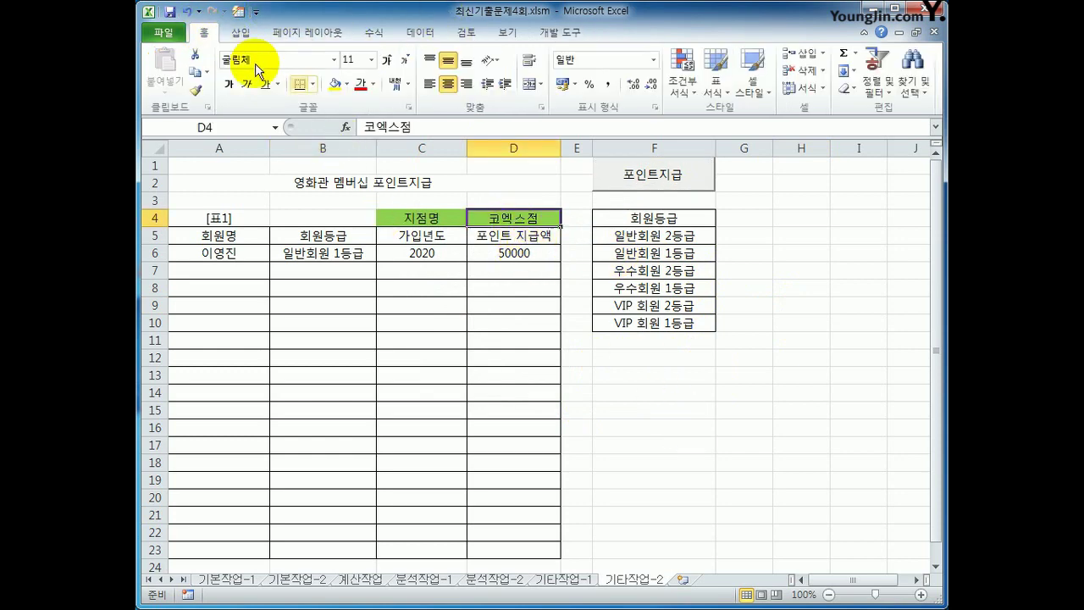
{"action": "left_click", "coordinate": [629, 406]}
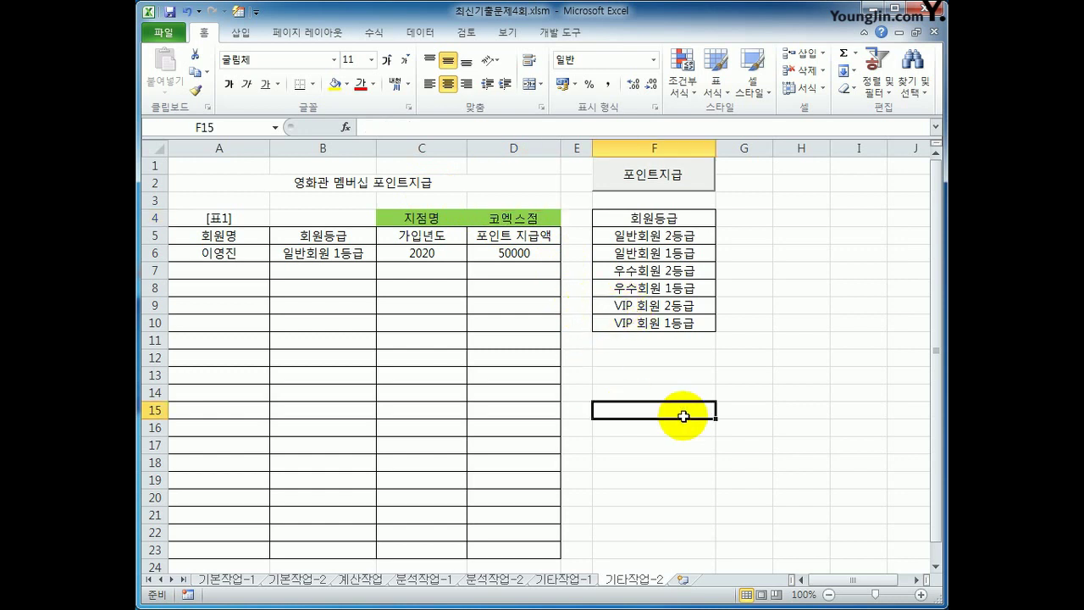
Open the 포인트지급 form, view the choices in its 회원등급 list, and close the form without entering anything.
{"action": "left_click", "coordinate": [218, 236]}
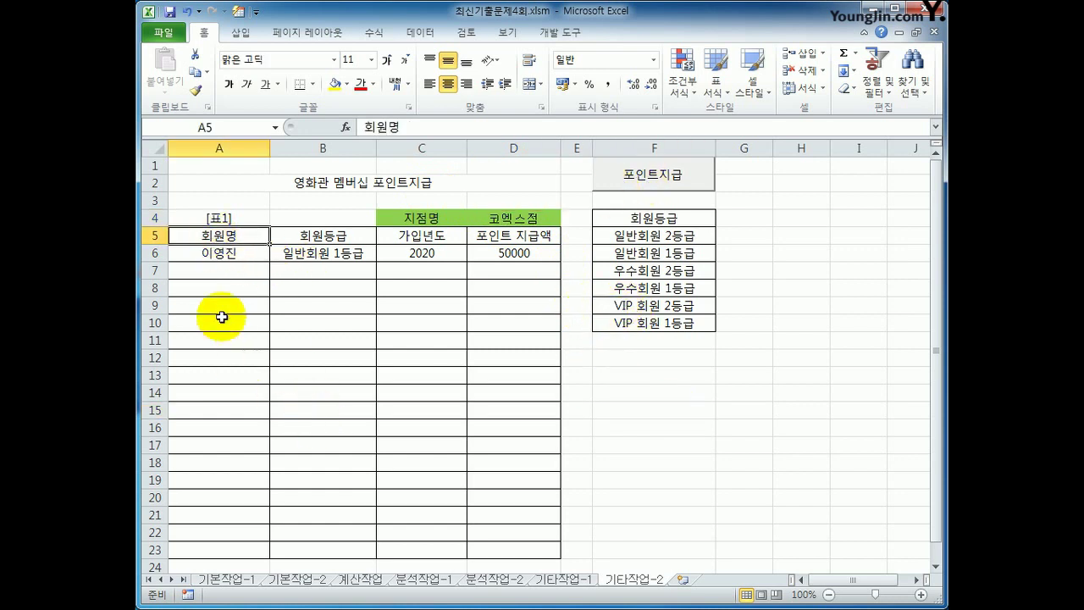
{"action": "left_click_drag", "start_coordinate": [235, 270], "coordinate": [500, 271]}
{"action": "left_click", "coordinate": [602, 186]}
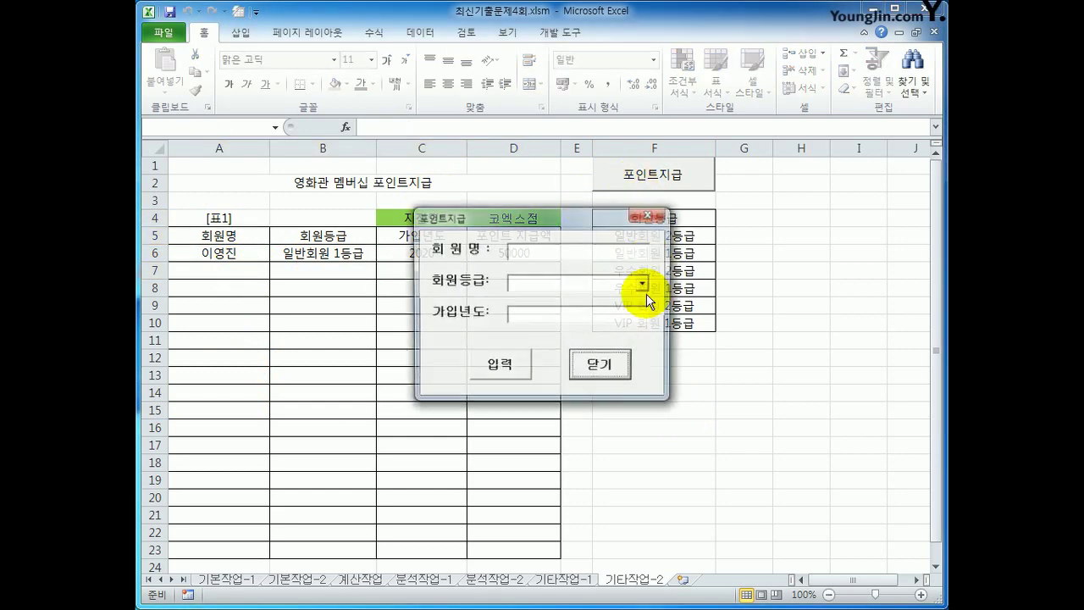
{"action": "left_click", "coordinate": [644, 287]}
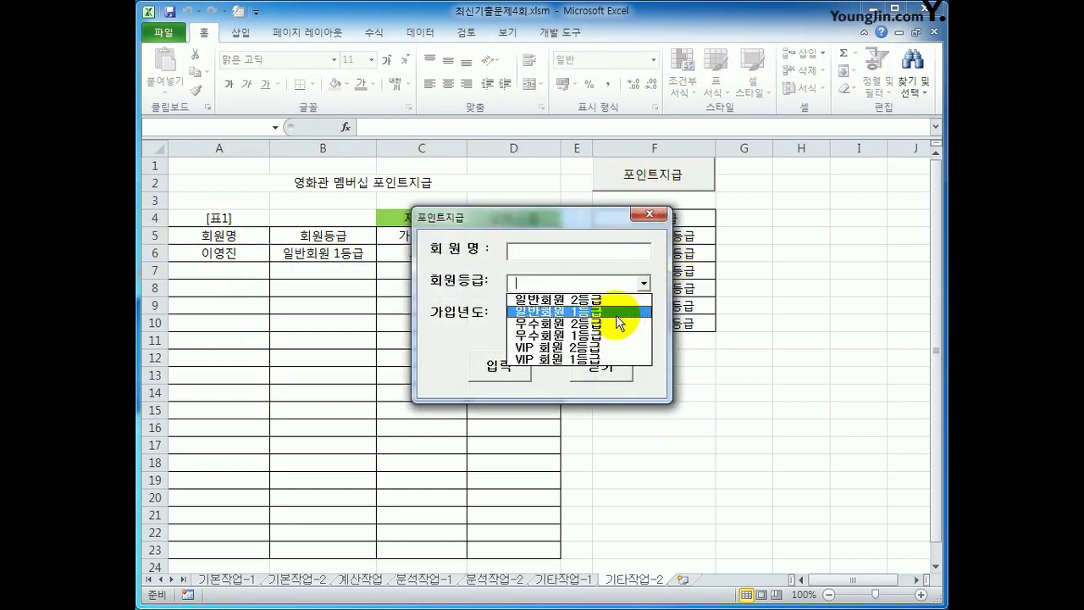
{"action": "left_click", "coordinate": [551, 275]}
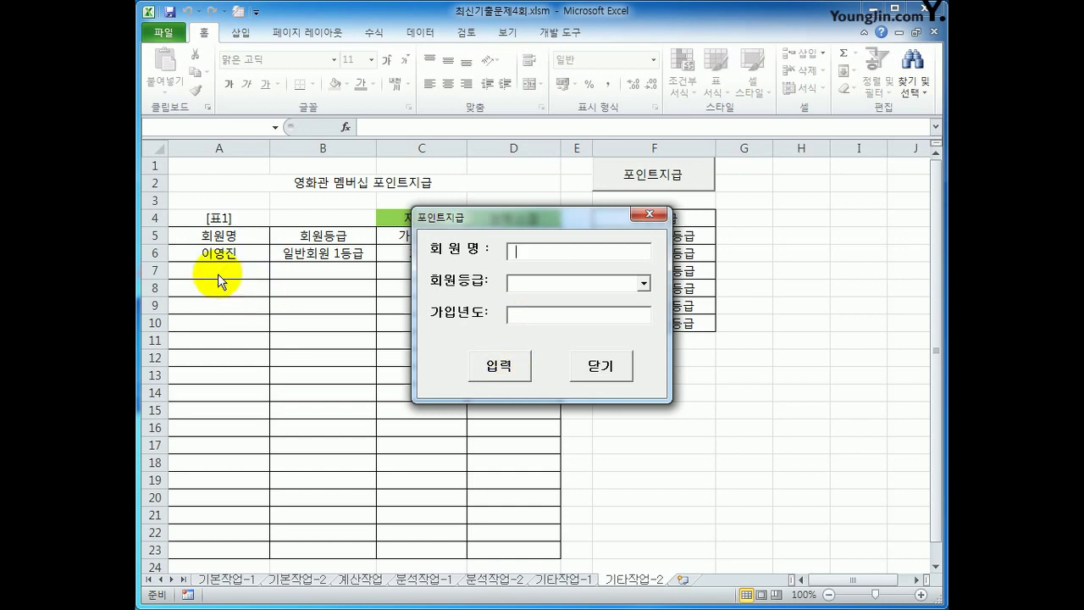
{"action": "left_click", "coordinate": [649, 213]}
Examine the rows around the 표1 table to see which cells belong to the A5 region and where new records go.
{"action": "left_click", "coordinate": [220, 235]}
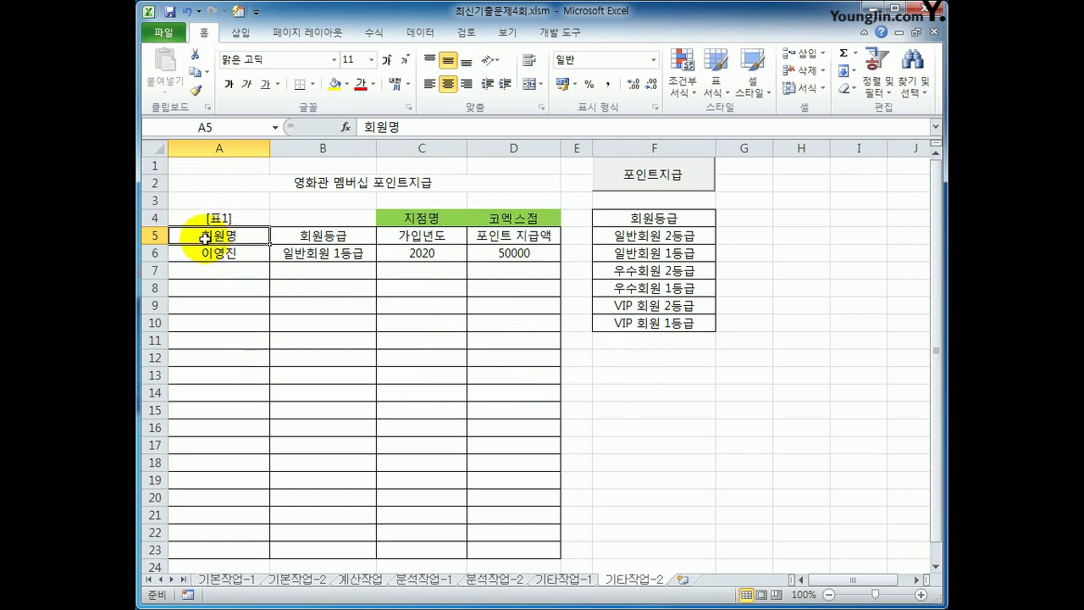
{"action": "left_click_drag", "start_coordinate": [206, 237], "coordinate": [483, 245]}
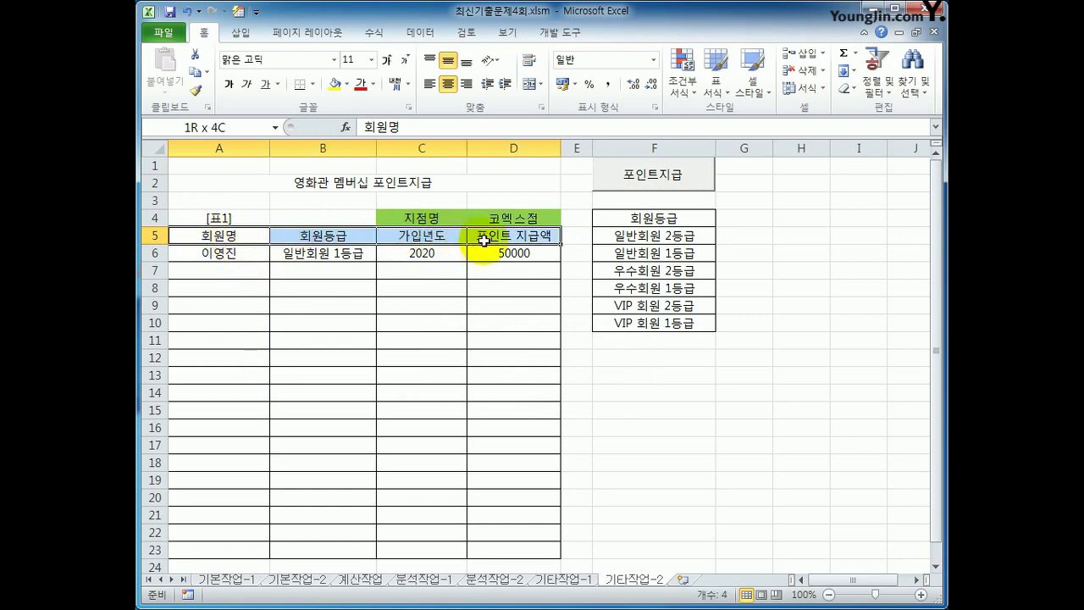
{"action": "left_click_drag", "start_coordinate": [254, 253], "coordinate": [476, 249]}
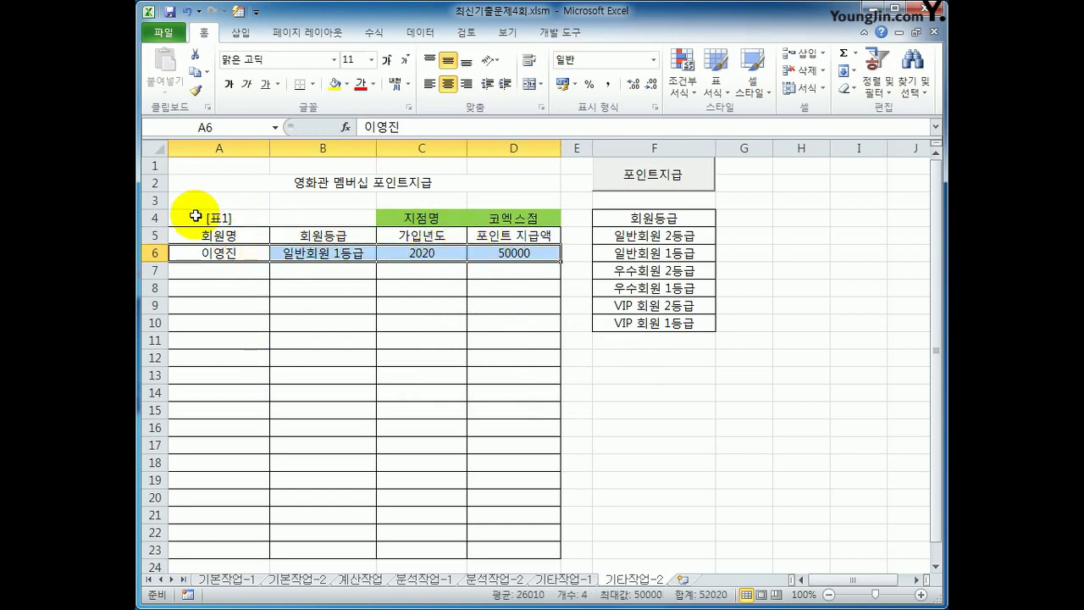
{"action": "left_click_drag", "start_coordinate": [199, 218], "coordinate": [518, 221]}
{"action": "left_click", "coordinate": [279, 181]}
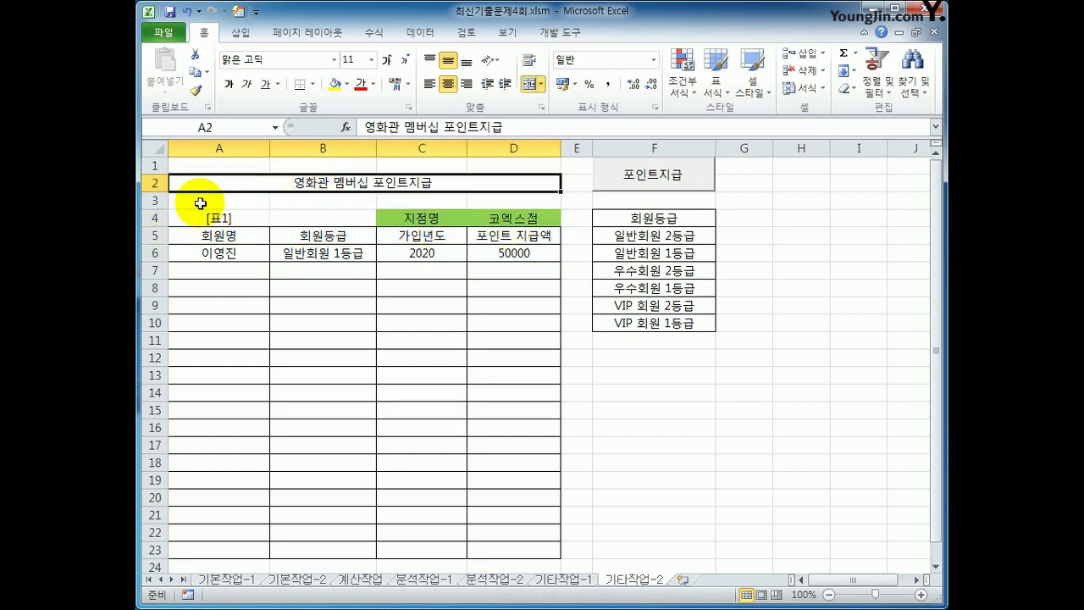
{"action": "left_click_drag", "start_coordinate": [200, 203], "coordinate": [488, 205]}
{"action": "left_click_drag", "start_coordinate": [218, 217], "coordinate": [518, 251]}
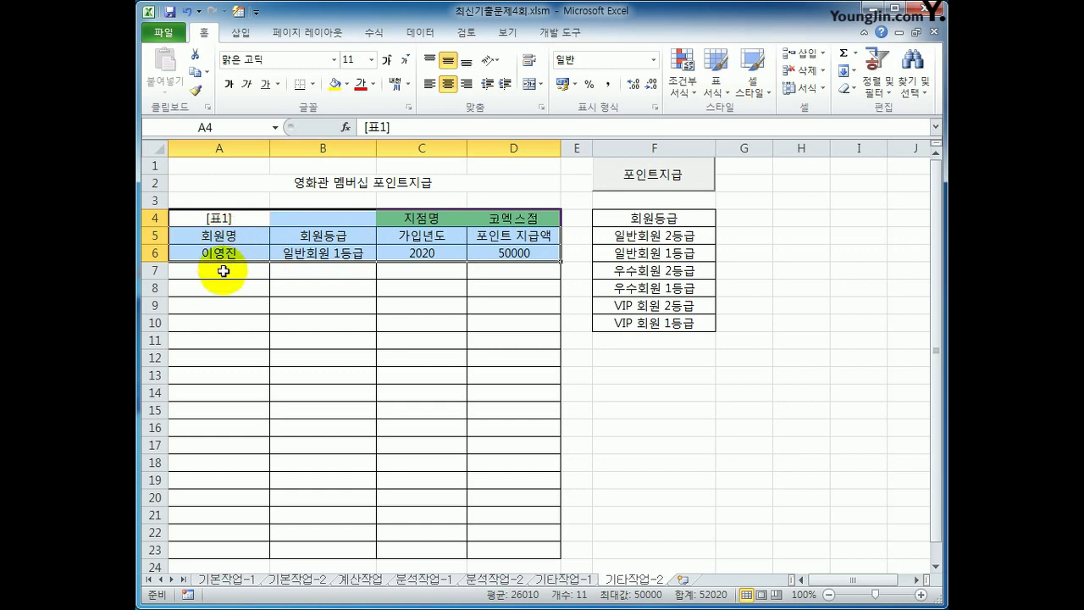
{"action": "left_click", "coordinate": [222, 270]}
{"action": "left_click_drag", "start_coordinate": [211, 226], "coordinate": [496, 249]}
{"action": "left_click", "coordinate": [225, 277]}
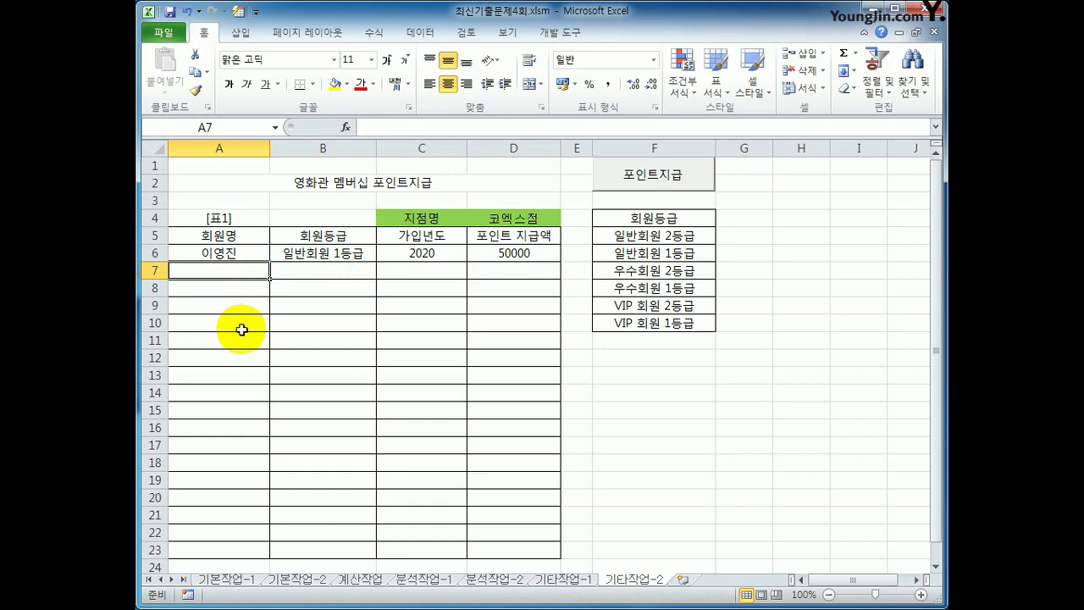
Back in the Visual Basic editor, add i = Range("A5").CurrentRegion.Rows.Count + 4 to cmd입력_Click, followed by blank lines.
{"action": "left_click", "coordinate": [561, 32]}
{"action": "left_click", "coordinate": [162, 85]}
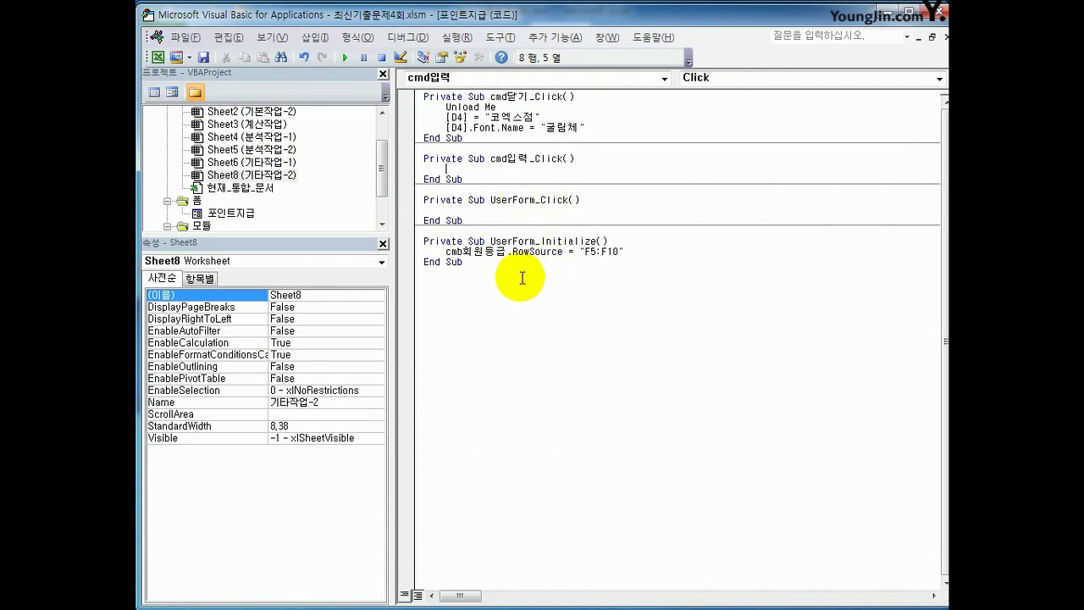
{"action": "type", "text": "i =range(\""}
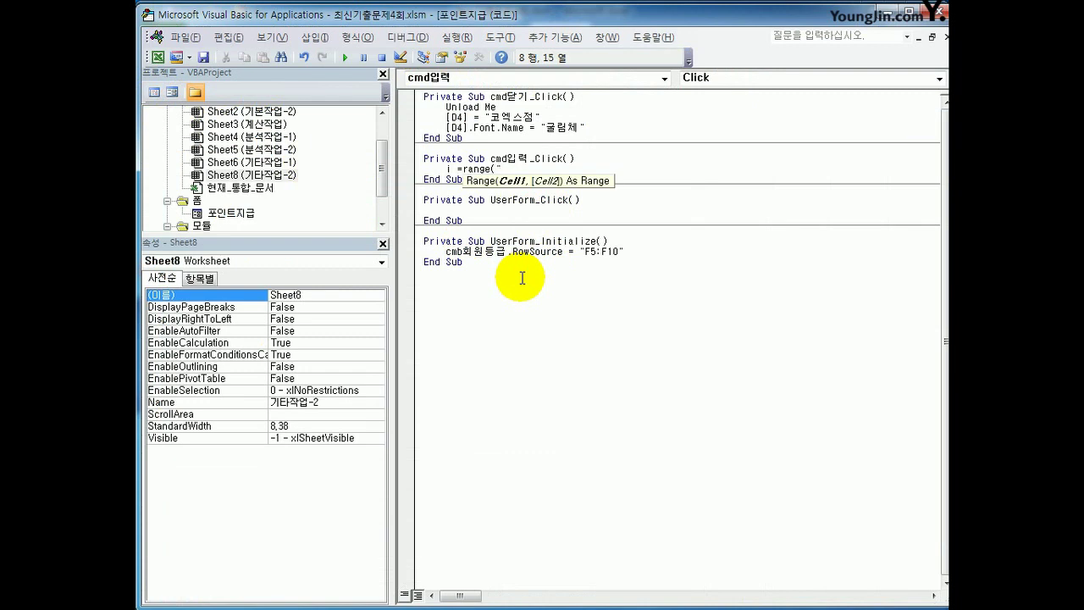
{"action": "type", "text": "ㅅ"}
{"action": "type", "text": "5"}
{"action": "type", "text": "\")"}
{"action": "type", "text": "."}
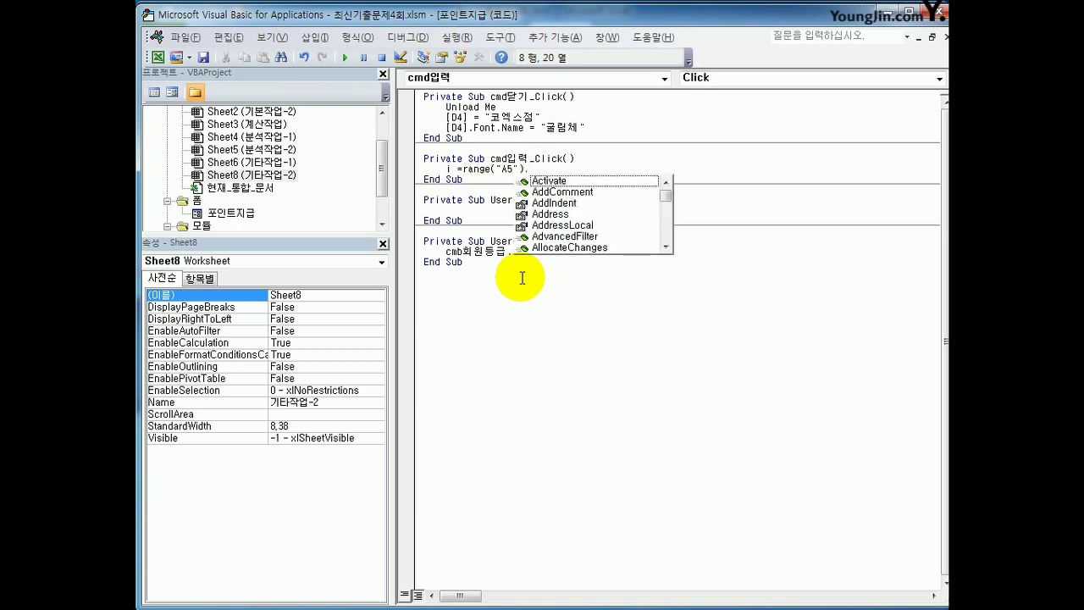
{"action": "type", "text": "cu"}
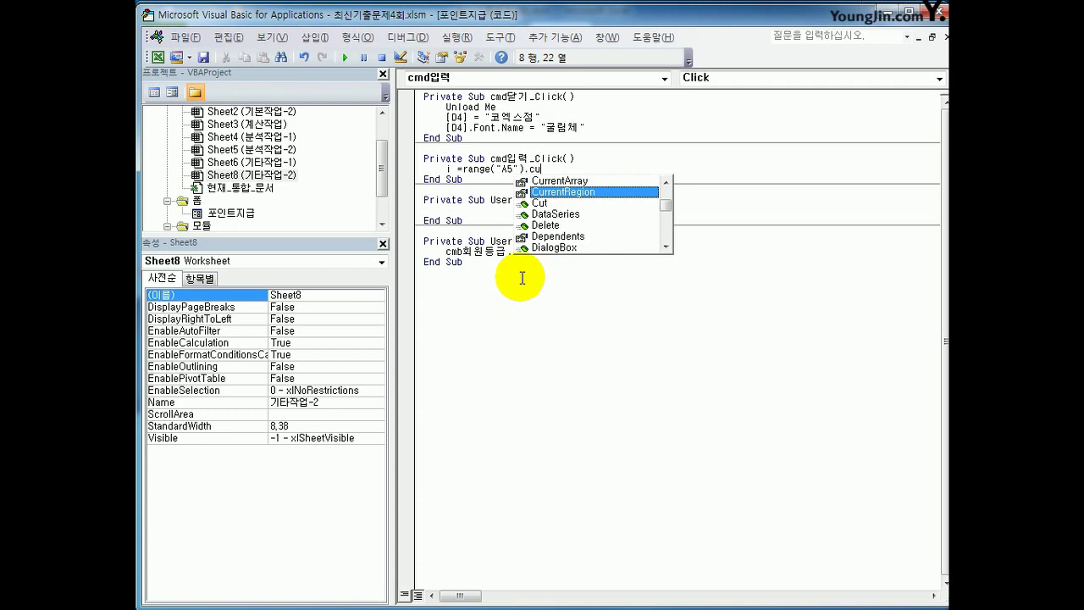
{"action": "key", "text": "Tab"}
{"action": "type", "text": ".CurrentRegion."}
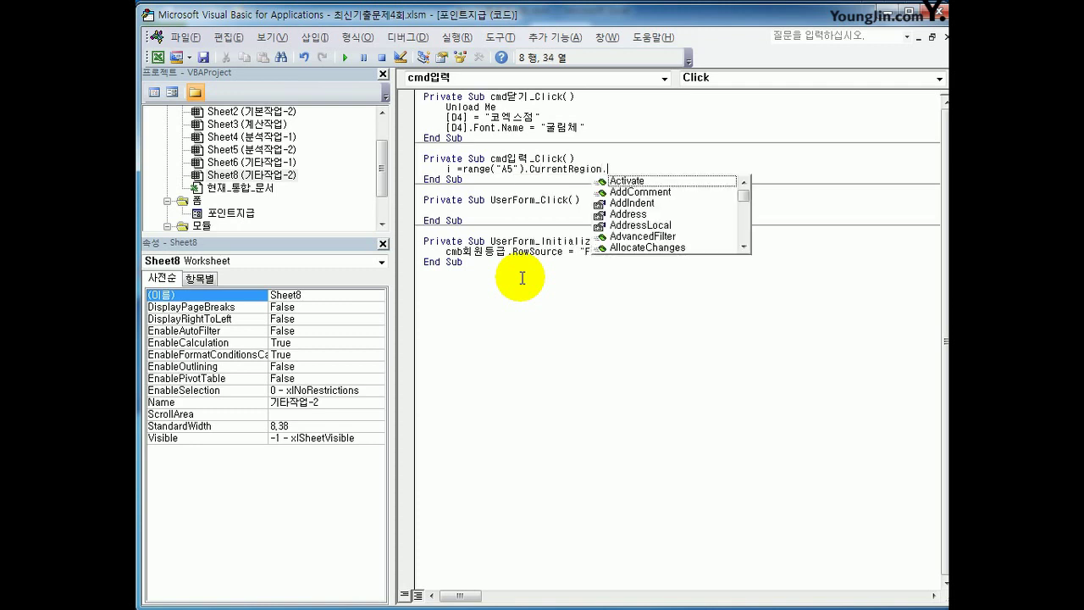
{"action": "type", "text": "Rows"}
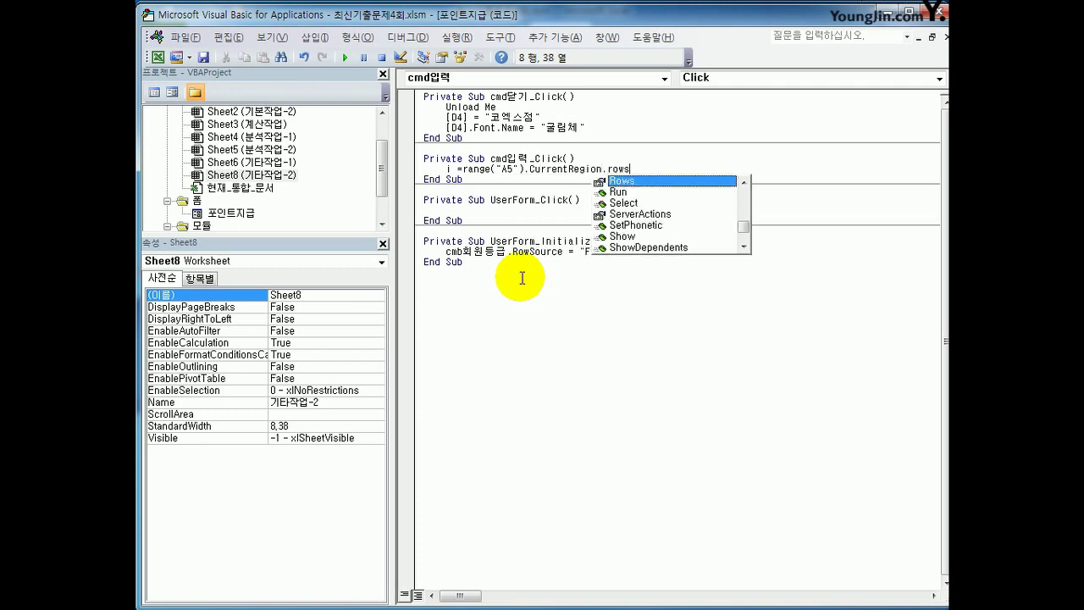
{"action": "type", "text": ".Count "}
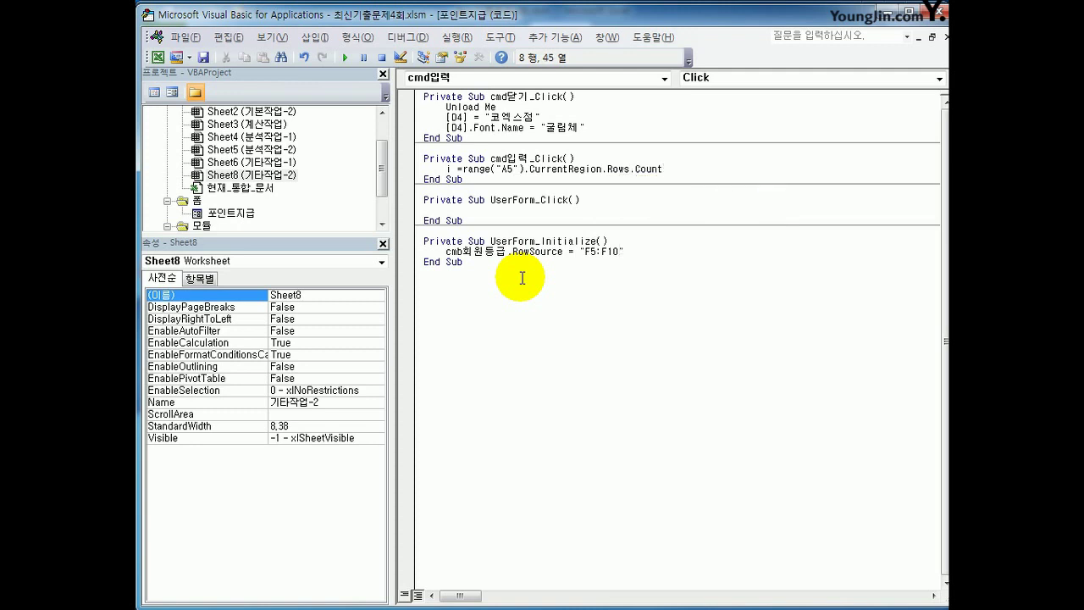
{"action": "type", "text": "+ 4"}
{"action": "key", "text": "Return"}
{"action": "key", "text": "Return"}
Review the parts of the row-number statement in cmd입력_Click, including the CurrentRegion row count and the added offset.
{"action": "key", "text": "Up"}
{"action": "key", "text": "Up"}
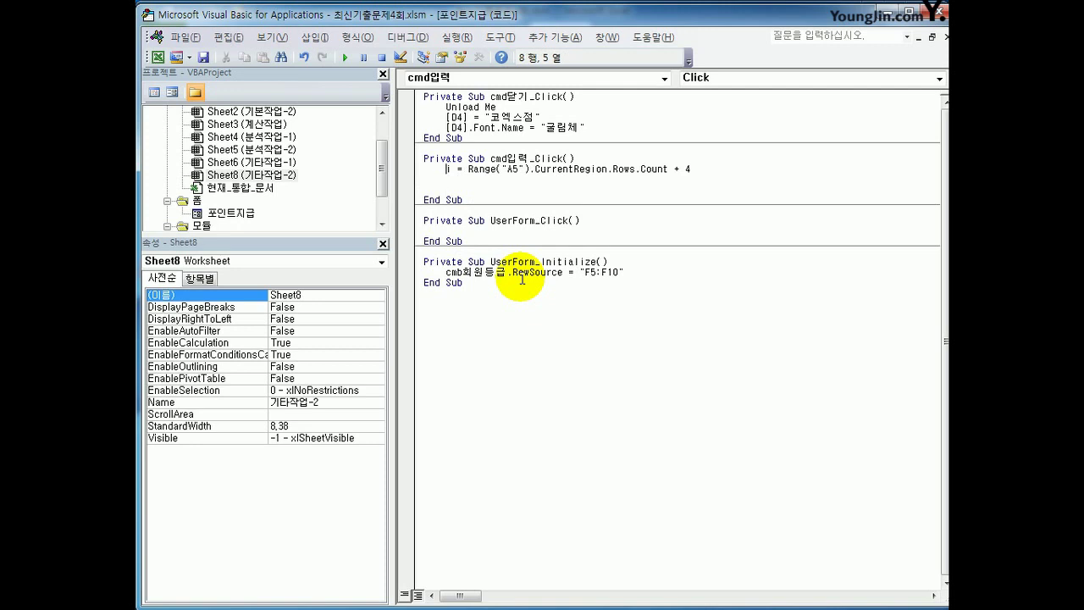
{"action": "key", "text": "shift+End"}
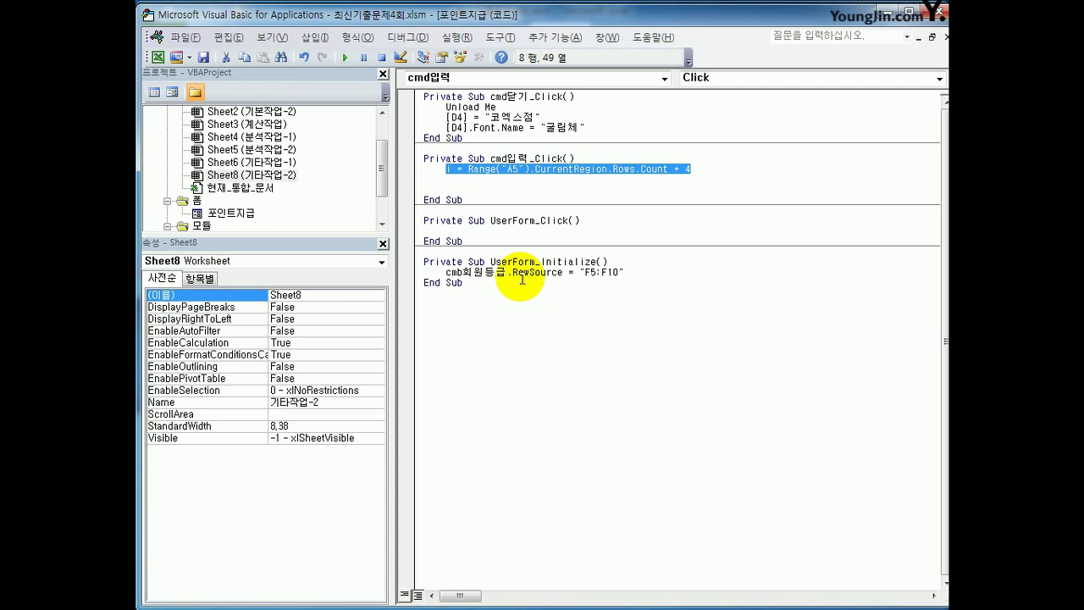
{"action": "left_click", "coordinate": [537, 198]}
{"action": "left_click_drag", "start_coordinate": [469, 169], "coordinate": [682, 168]}
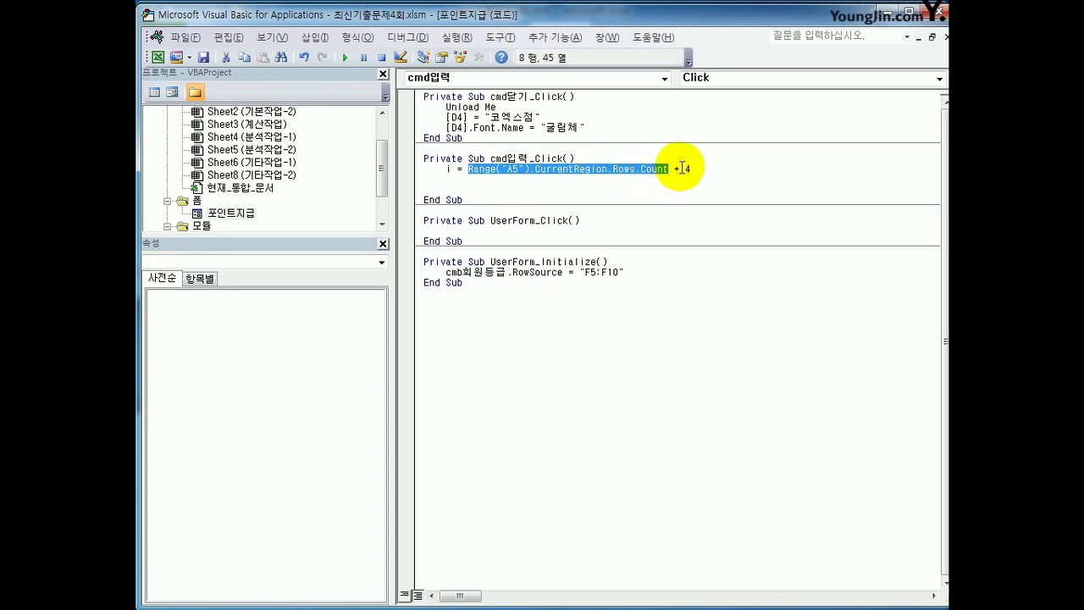
{"action": "left_click", "coordinate": [682, 169]}
{"action": "left_click", "coordinate": [697, 189]}
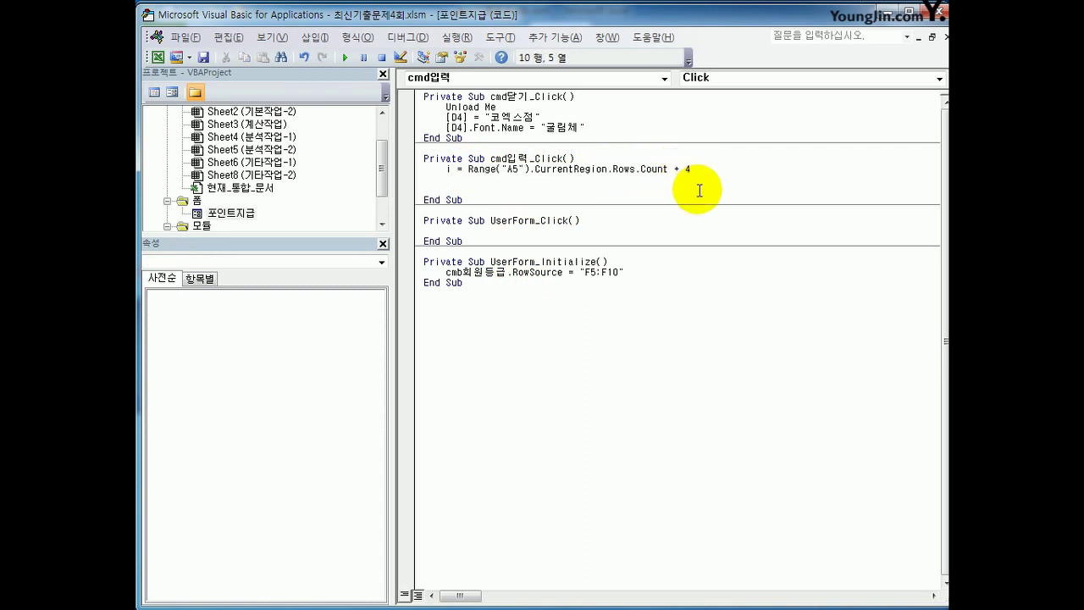
Start an output line in cmd입력_Click, below the row-number statement, with the cell reference cells(i,1).
{"action": "key", "text": "Return"}
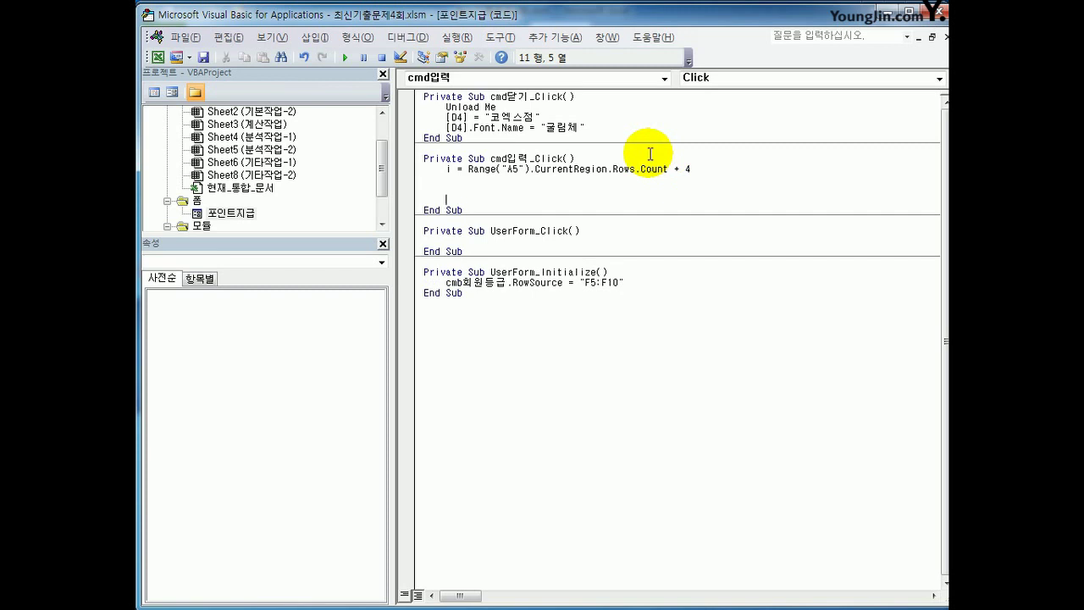
{"action": "type", "text": "c"}
{"action": "key", "text": "Tab"}
{"action": "type", "text": "cells(i,1)"}
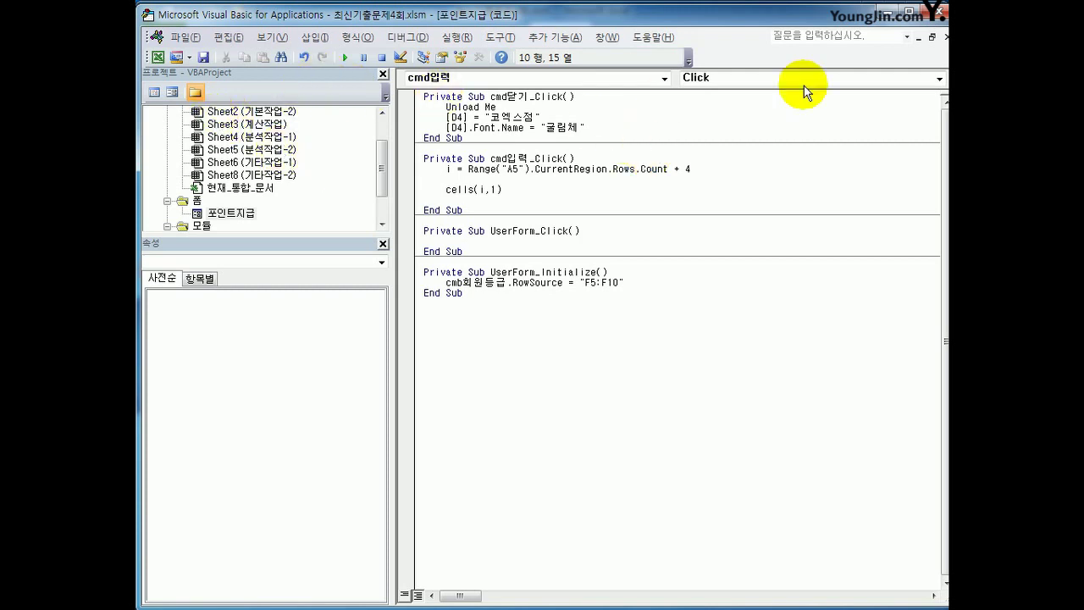
Open the 포인트지급 form in Excel, choose 일반회원 2등급, and move the form aside to compare its fields with the table columns.
{"action": "left_click", "coordinate": [932, 12]}
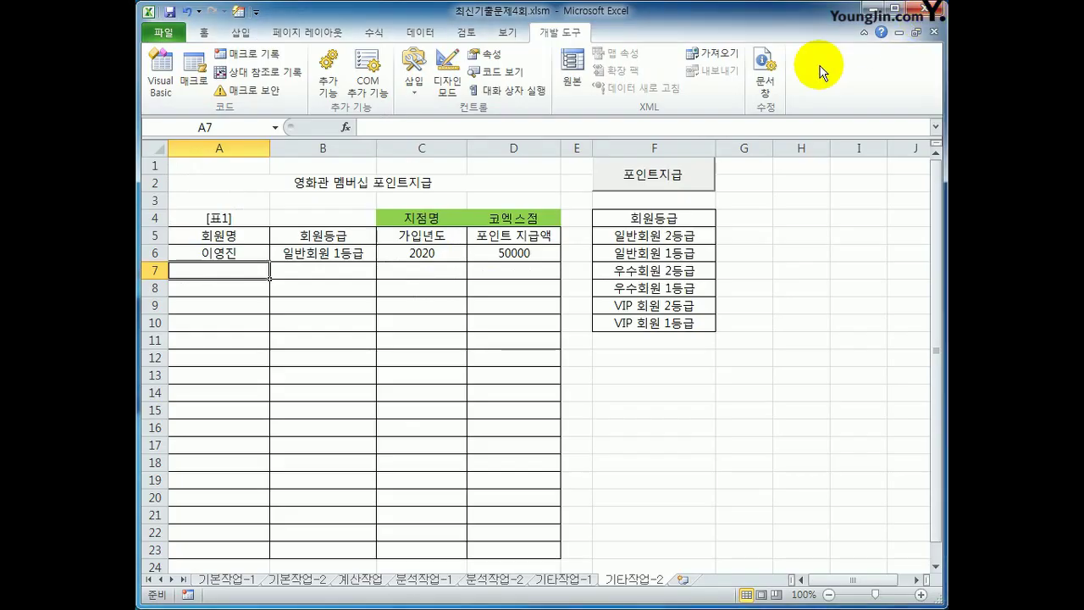
{"action": "left_click", "coordinate": [655, 180]}
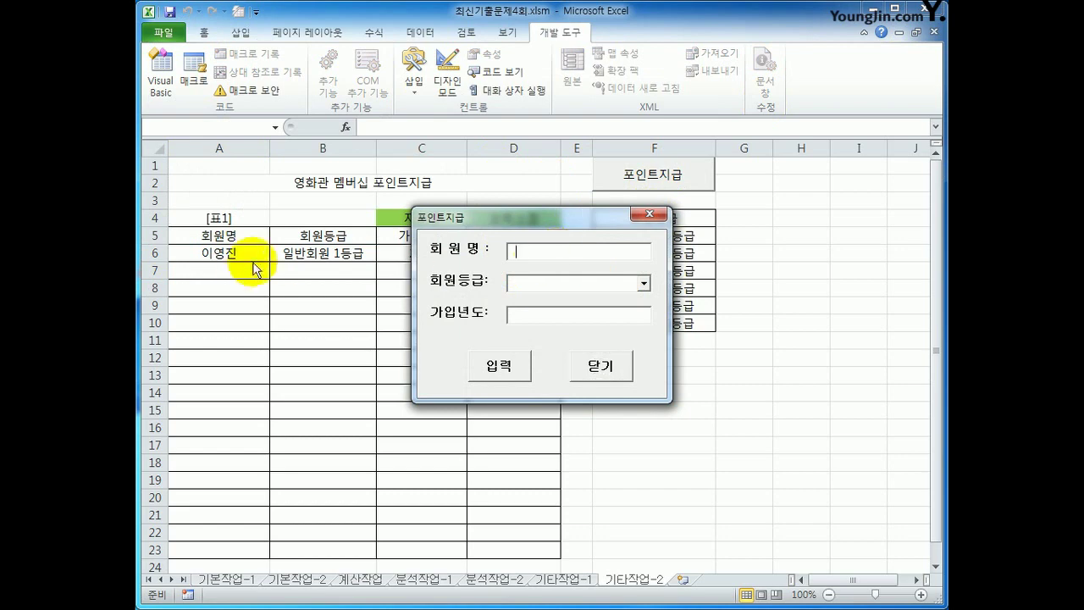
{"action": "left_click", "coordinate": [644, 283]}
{"action": "left_click", "coordinate": [624, 299]}
{"action": "left_click_drag", "start_coordinate": [577, 221], "coordinate": [707, 227]}
{"action": "left_click", "coordinate": [695, 322]}
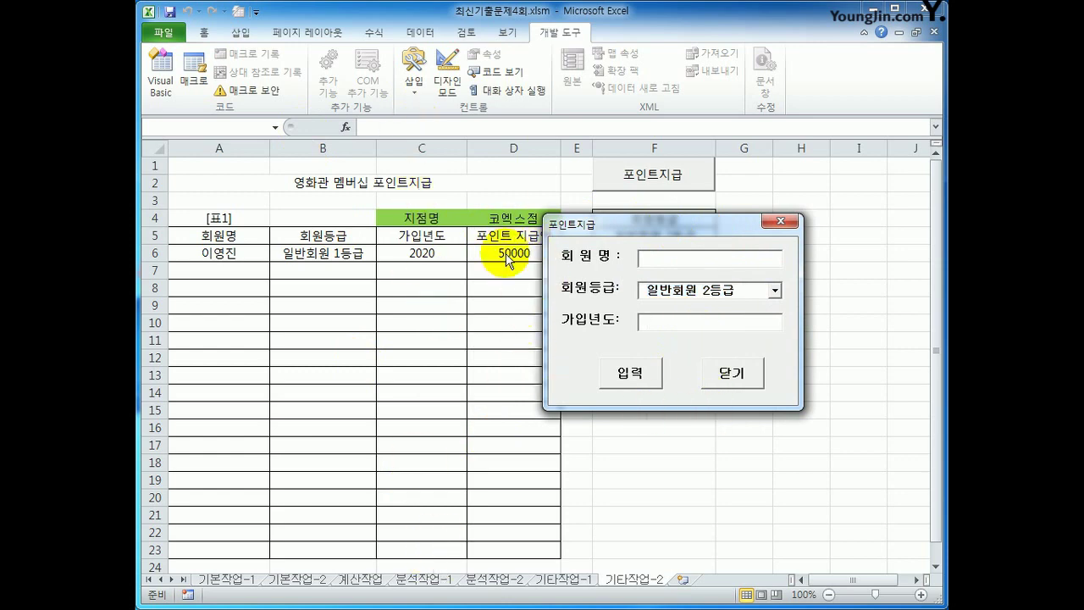
Close the 포인트지급 form and, back in the Visual Basic editor, add an equals sign after cells(i,1) in cmd입력_Click.
{"action": "left_click", "coordinate": [776, 224]}
{"action": "left_click", "coordinate": [160, 72]}
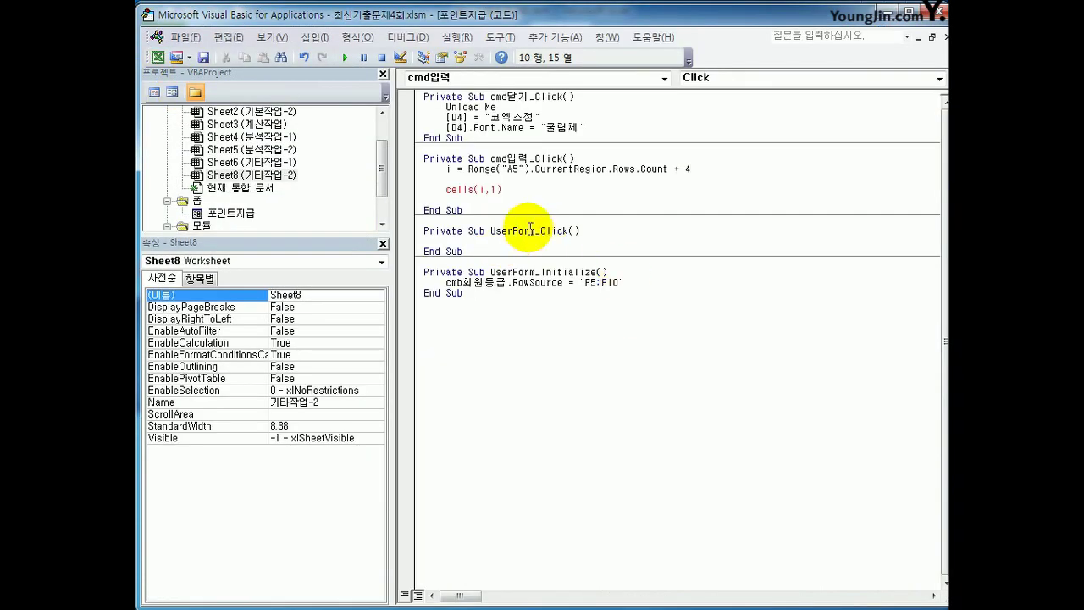
{"action": "type", "text": "="}
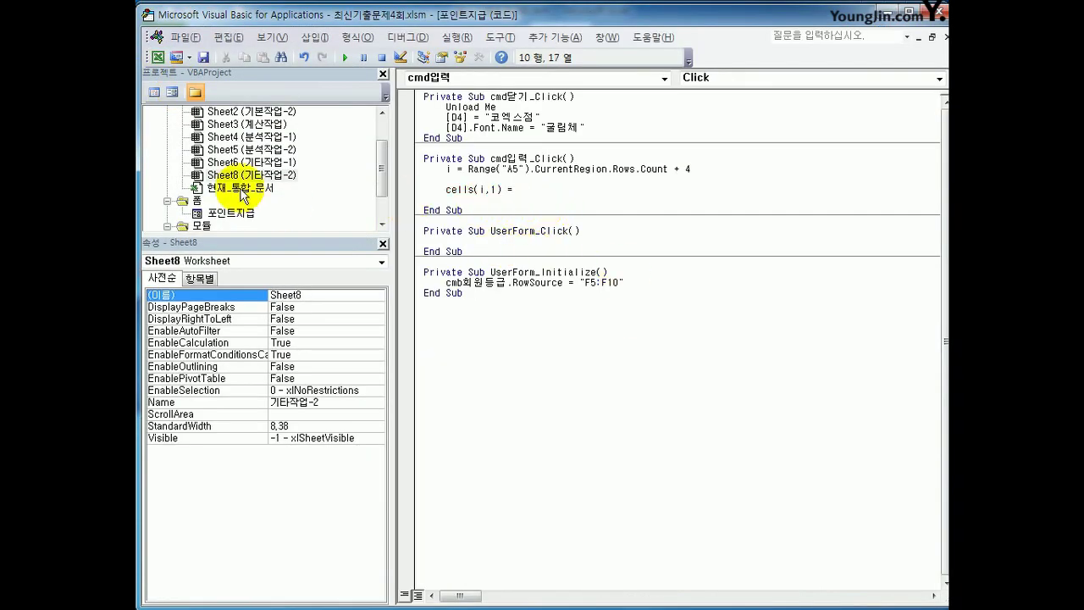
Check the control names behind the 회원명, 회원등급 and 가입년도 fields in the 포인트지급 form design, and return to its code.
{"action": "left_click", "coordinate": [228, 214]}
{"action": "double_click", "coordinate": [229, 213]}
{"action": "left_click", "coordinate": [503, 117]}
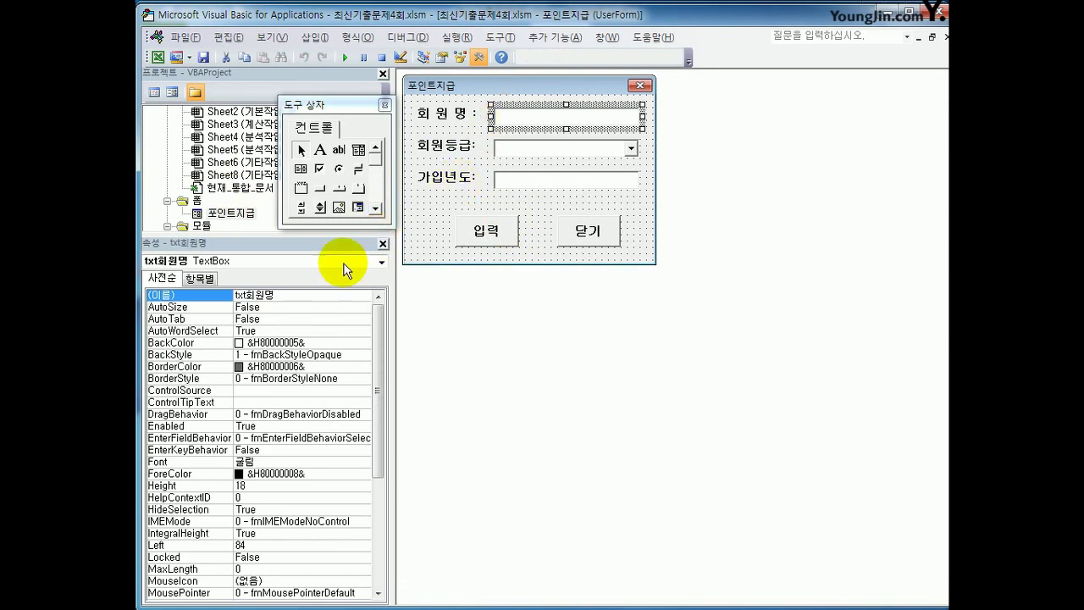
{"action": "left_click", "coordinate": [530, 150]}
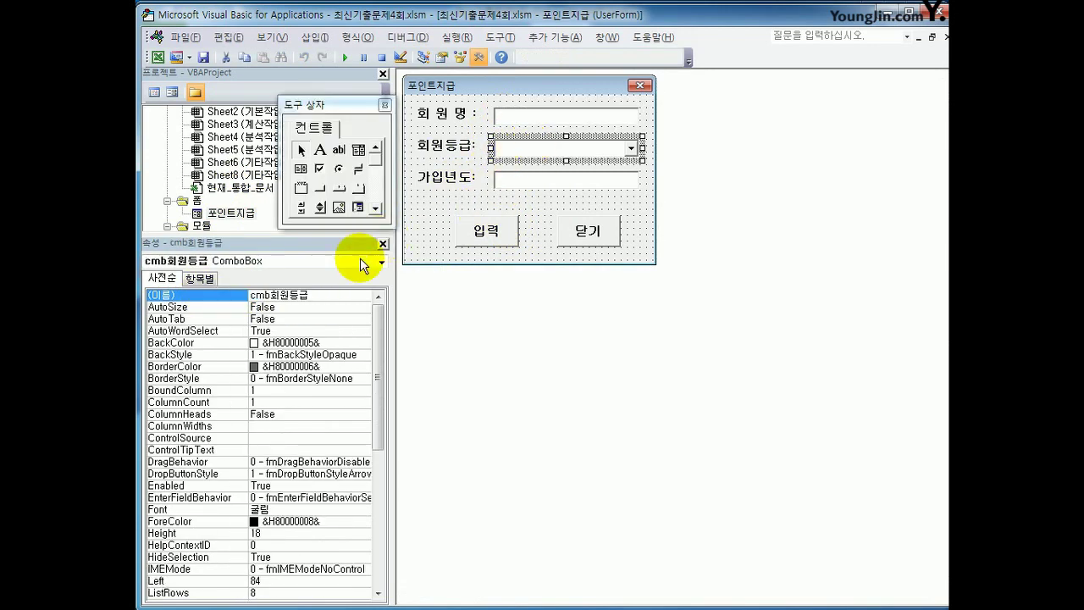
{"action": "left_click", "coordinate": [213, 292]}
{"action": "left_click", "coordinate": [572, 178]}
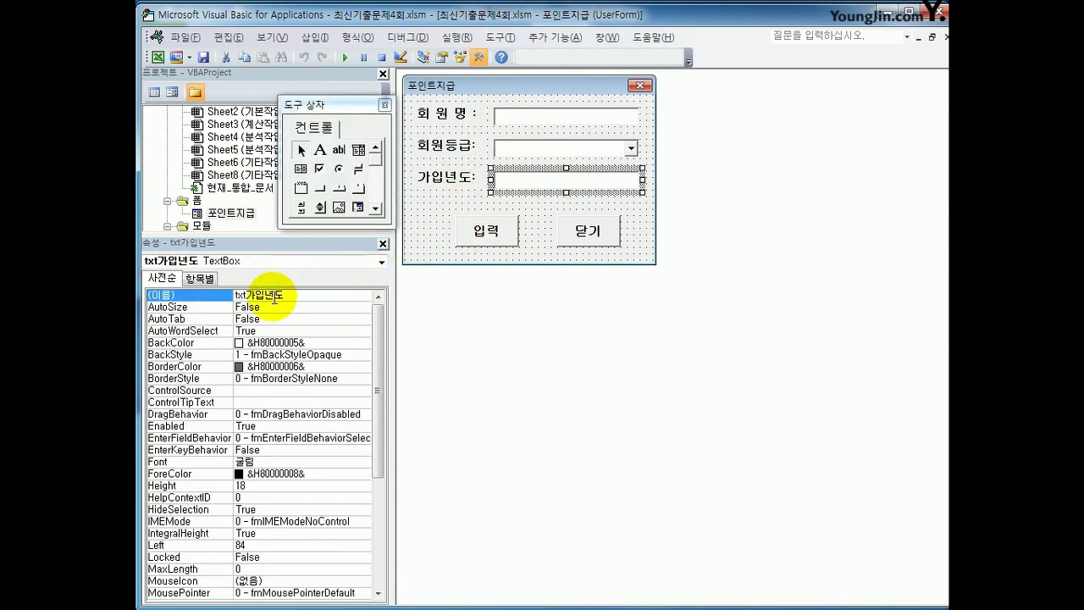
{"action": "left_click", "coordinate": [265, 297]}
{"action": "left_click", "coordinate": [153, 92]}
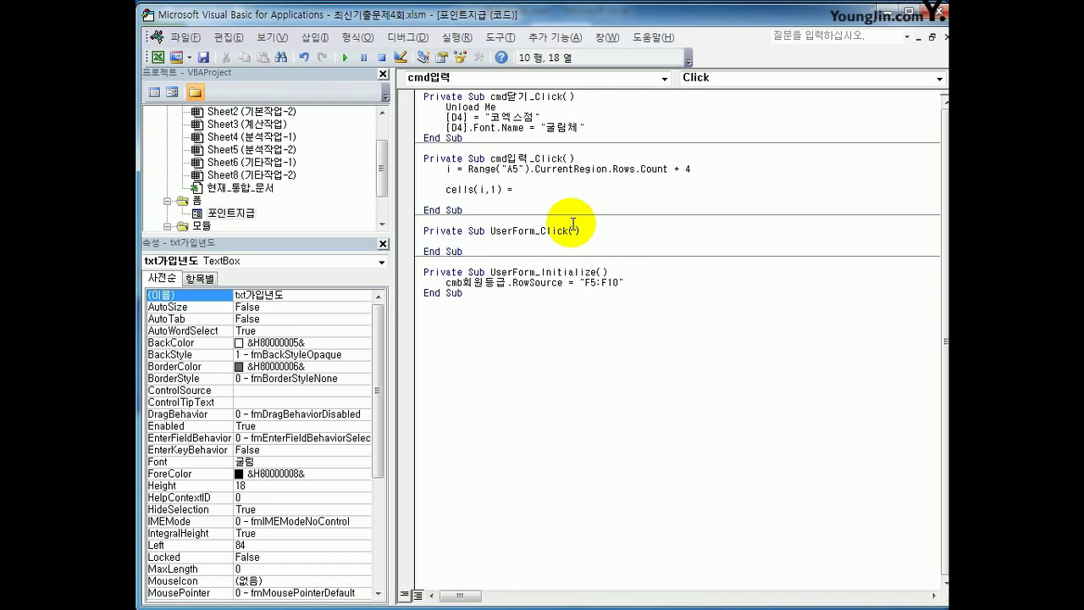
Complete the first output line as Cells(i, 1) = txt회원명 and duplicate it on the line below.
{"action": "type", "text": "txt회원명"}
{"action": "key", "text": "Return"}
{"action": "key", "text": "Up"}
{"action": "key", "text": "shift+End"}
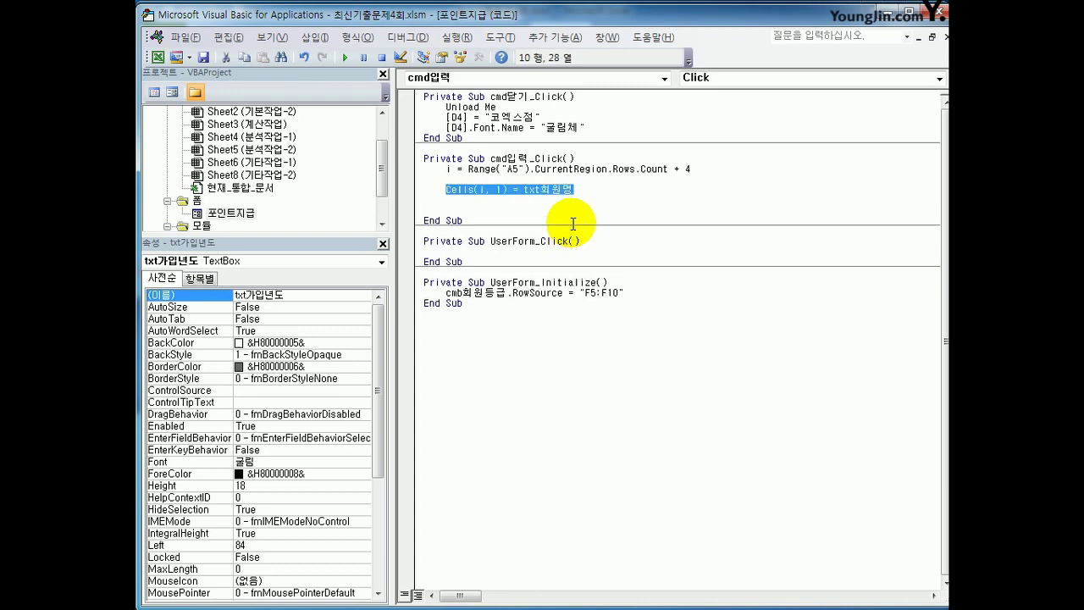
{"action": "key", "text": "ctrl+c"}
{"action": "key", "text": "Down"}
{"action": "key", "text": "ctrl+v"}
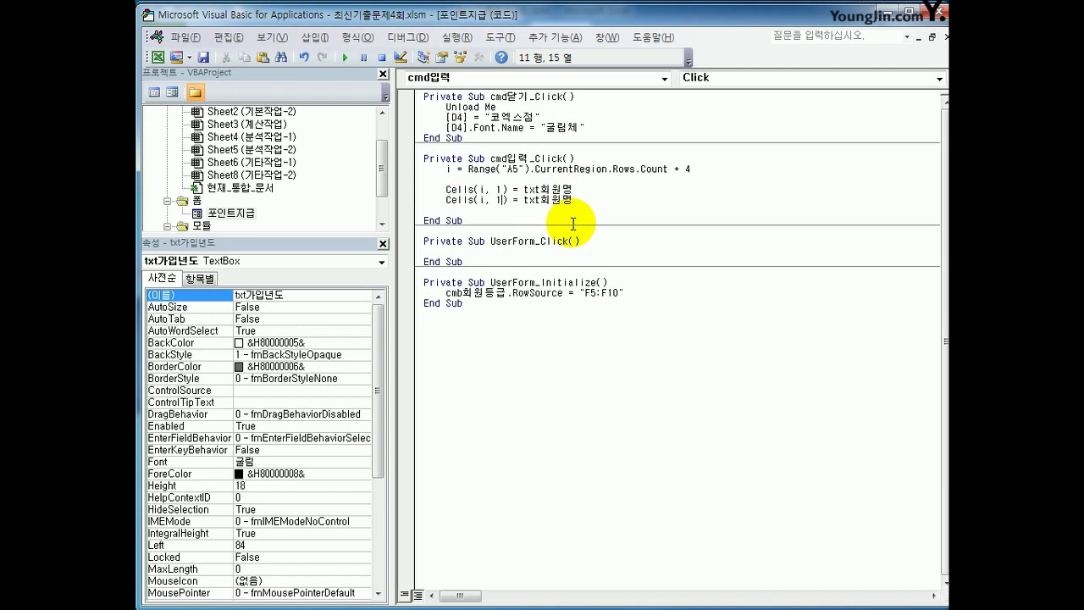
Change the duplicated output line to Cells(i, 2) = cmb회원등급.
{"action": "key", "text": "Left"}
{"action": "key", "text": "Left"}
{"action": "key", "text": "Left"}
{"action": "key", "text": "Left"}
{"action": "key", "text": "Left"}
{"action": "key", "text": "Left"}
{"action": "key", "text": "Left"}
{"action": "key", "text": "Left"}
{"action": "key", "text": "Delete"}
{"action": "type", "text": "2"}
{"action": "key", "text": "End"}
{"action": "key", "text": "shift+Left"}
{"action": "key", "text": "shift+Left"}
{"action": "key", "text": "shift+Left"}
{"action": "key", "text": "shift+Left"}
{"action": "key", "text": "shift+Left"}
{"action": "key", "text": "shift+Left"}
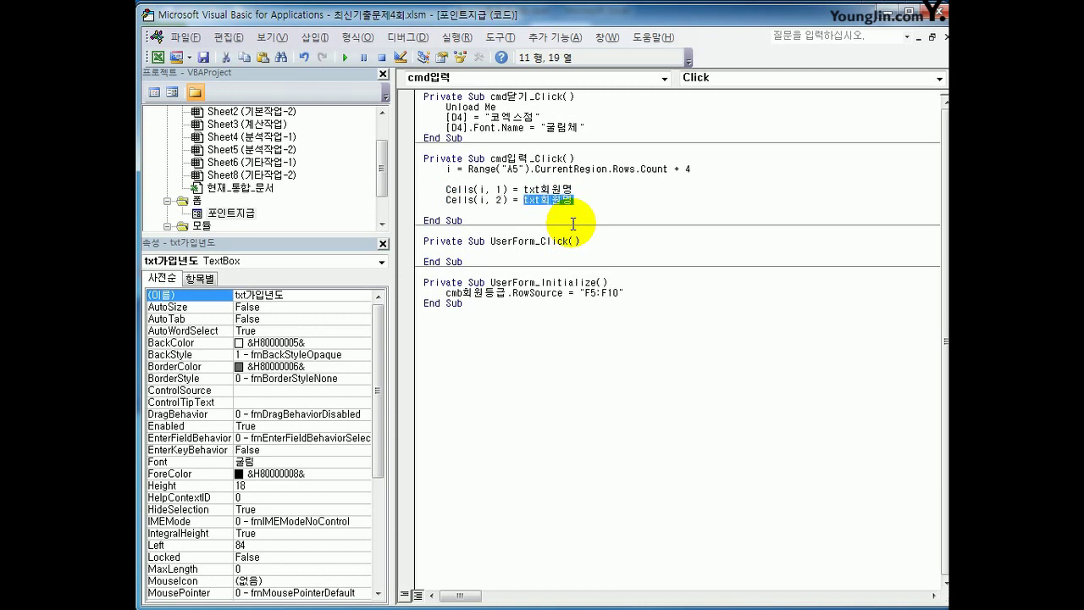
{"action": "type", "text": "cmb회원등급"}
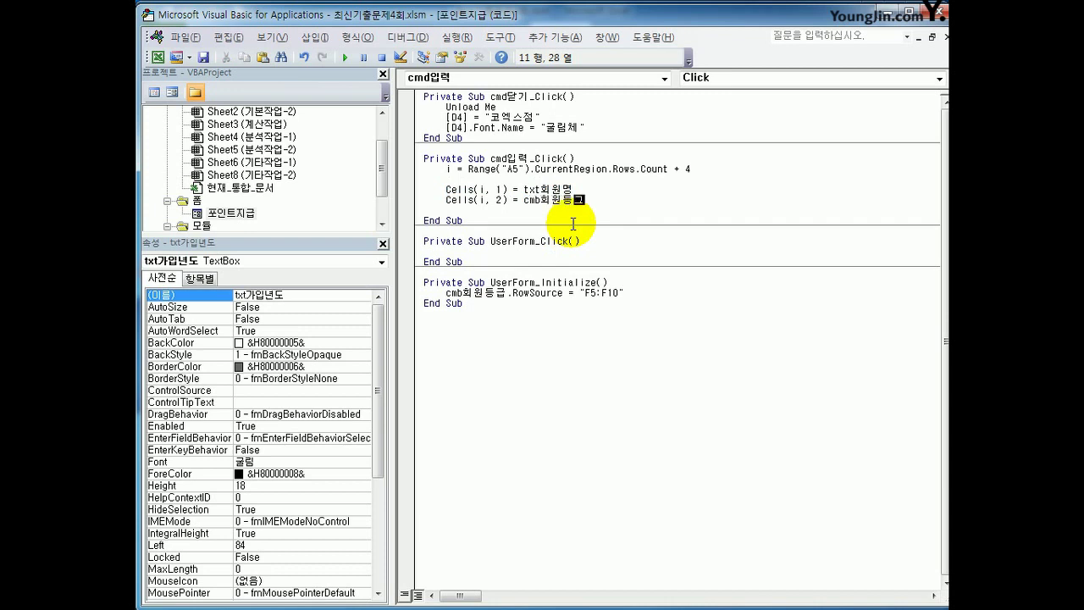
Add a third output line from the copied statement, reading Cells(i, 3) = txt가입년도, followed by a new line.
{"action": "key", "text": "Return"}
{"action": "key", "text": "ctrl+v"}
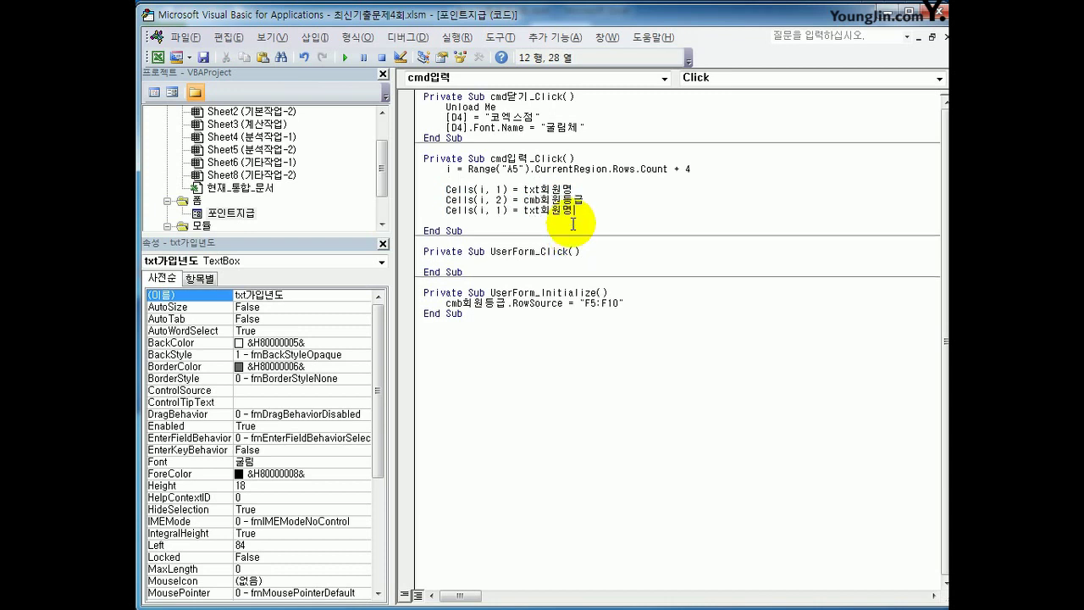
{"action": "key", "text": "Left"}
{"action": "key", "text": "Left"}
{"action": "key", "text": "Left"}
{"action": "key", "text": "Left"}
{"action": "key", "text": "Left"}
{"action": "key", "text": "Left"}
{"action": "key", "text": "Left"}
{"action": "key", "text": "Left"}
{"action": "key", "text": "Left"}
{"action": "key", "text": "Left"}
{"action": "key", "text": "Delete"}
{"action": "type", "text": "3"}
{"action": "key", "text": "End"}
{"action": "key", "text": "shift+Left"}
{"action": "key", "text": "shift+Left"}
{"action": "key", "text": "shift+Left"}
{"action": "type", "text": "가입년도"}
{"action": "key", "text": "Return"}
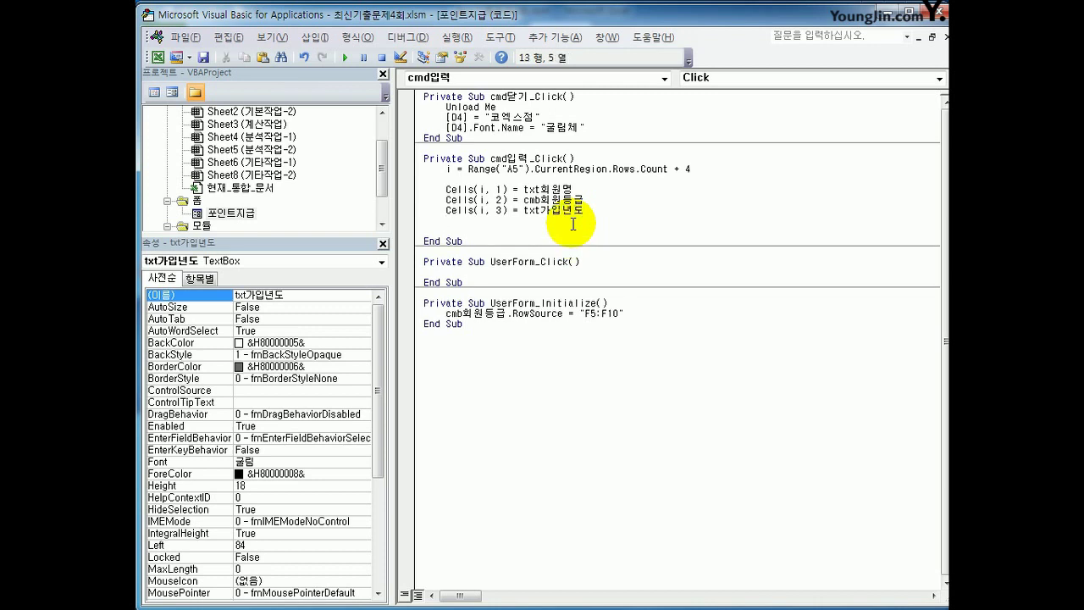
Return to the 기타작업-2 sheet in Excel and compare the 포인트 지급액 in D6 with the 회원등급 in B6.
{"action": "left_click", "coordinate": [939, 14]}
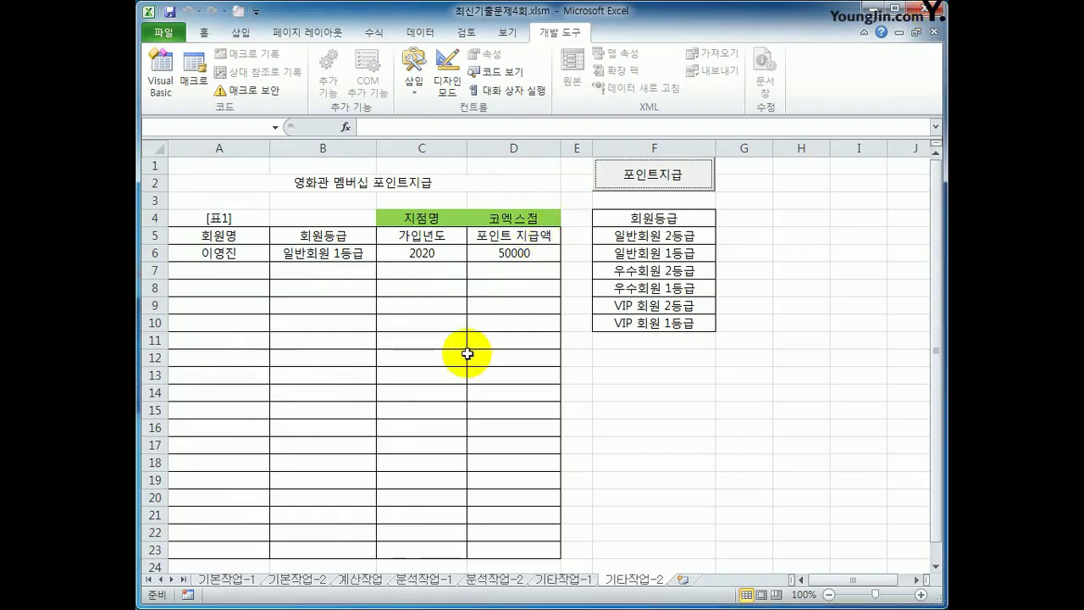
{"action": "left_click", "coordinate": [515, 255]}
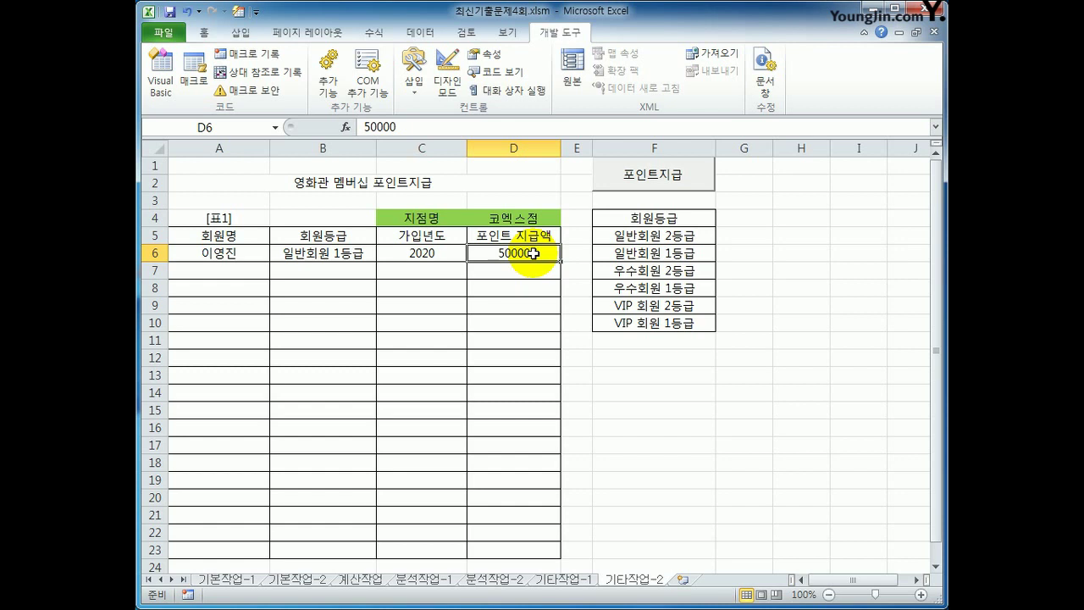
{"action": "left_click", "coordinate": [351, 252]}
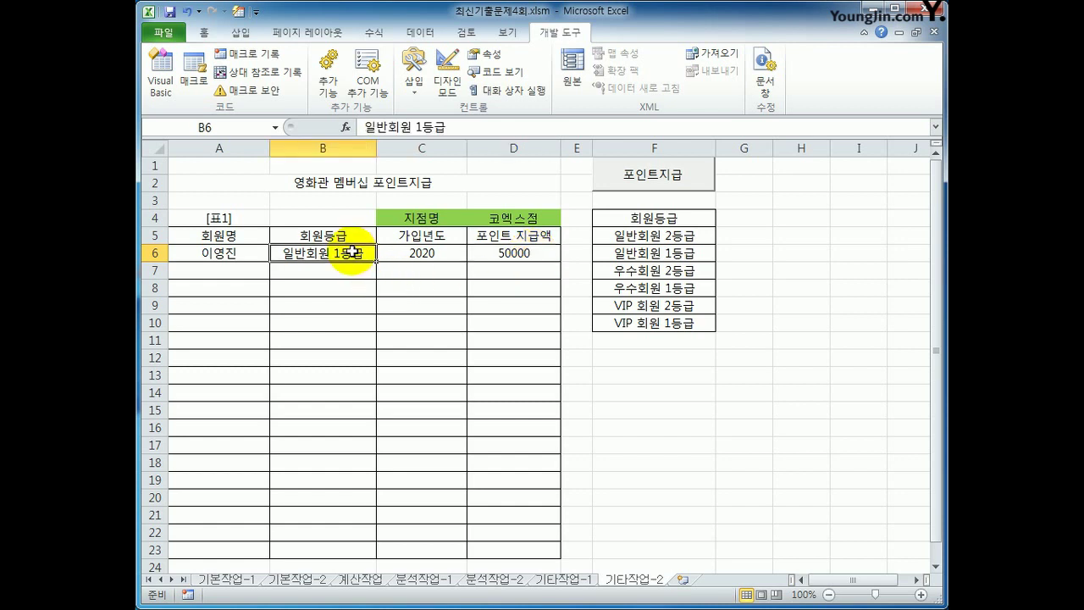
{"action": "left_click", "coordinate": [540, 257]}
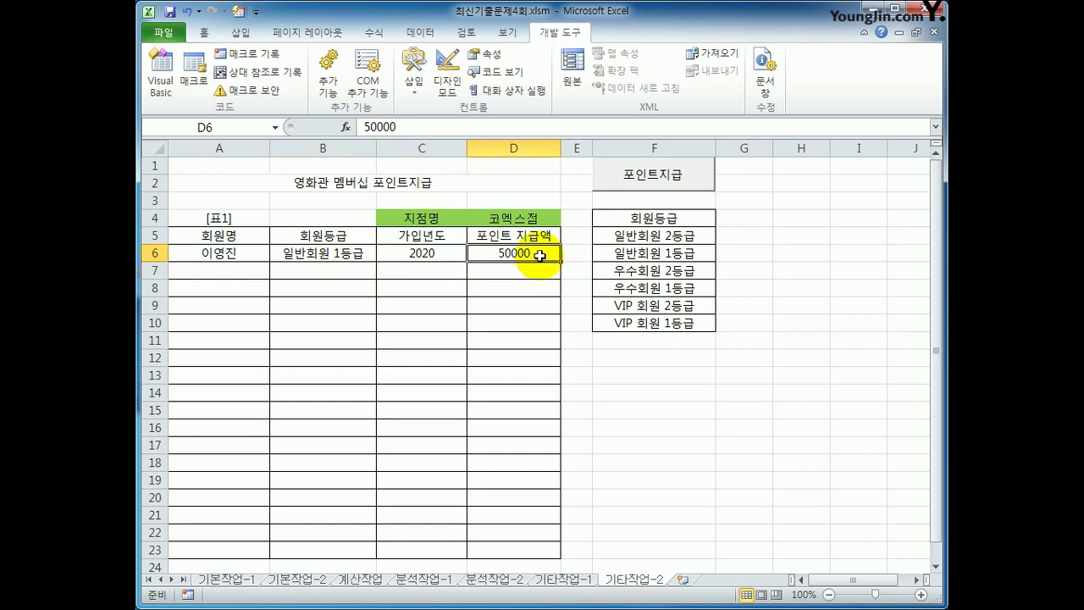
Back in the Visual Basic editor, add If Right(Cells(i, 2), 3) = "1등급" Then below the three output lines.
{"action": "left_click", "coordinate": [160, 74]}
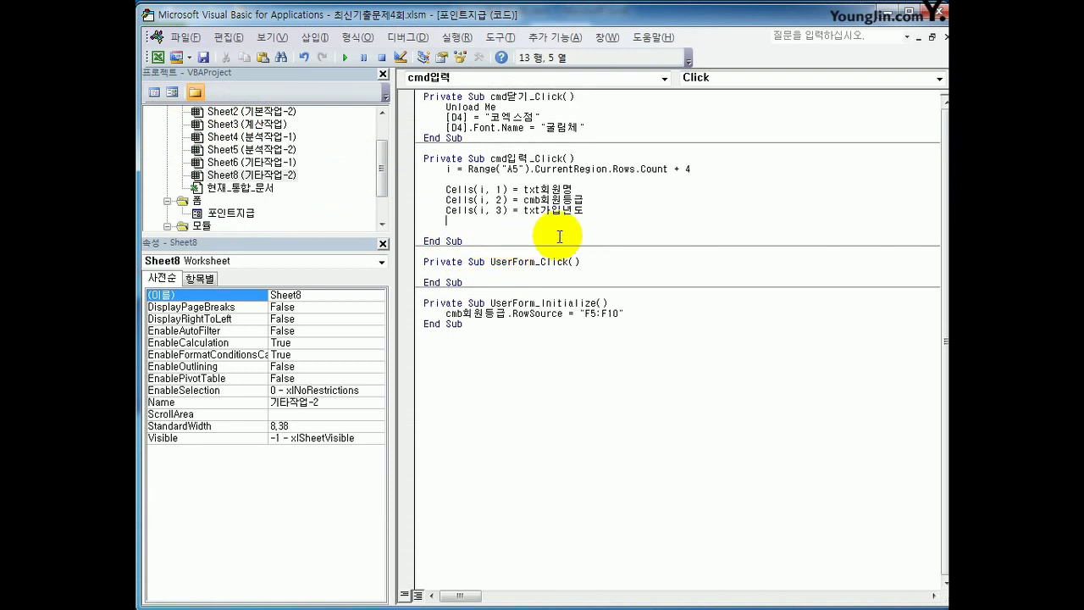
{"action": "type", "text": "if right("}
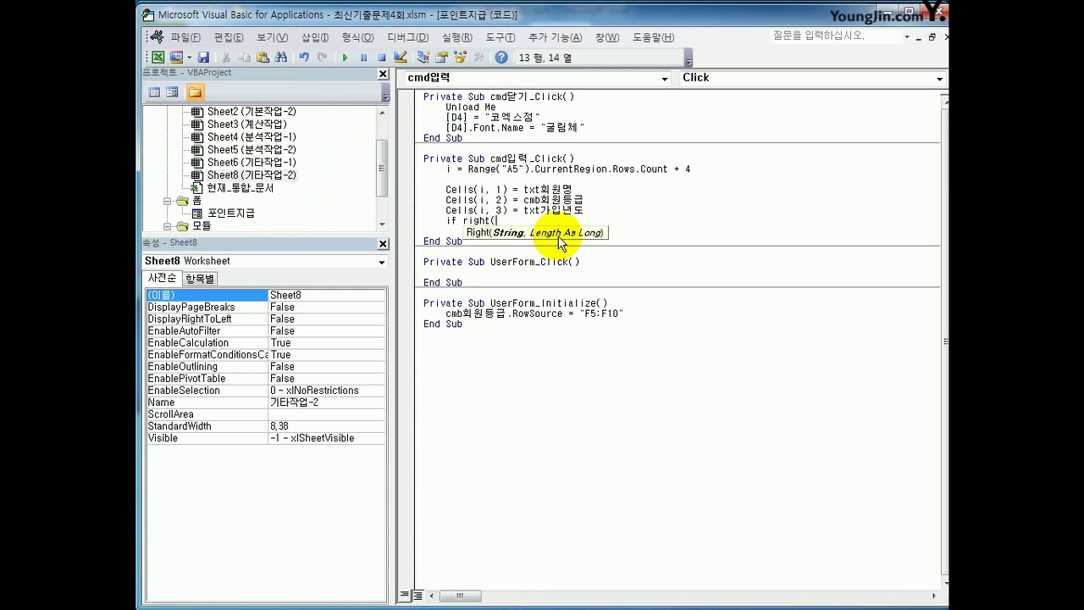
{"action": "type", "text": "cells("}
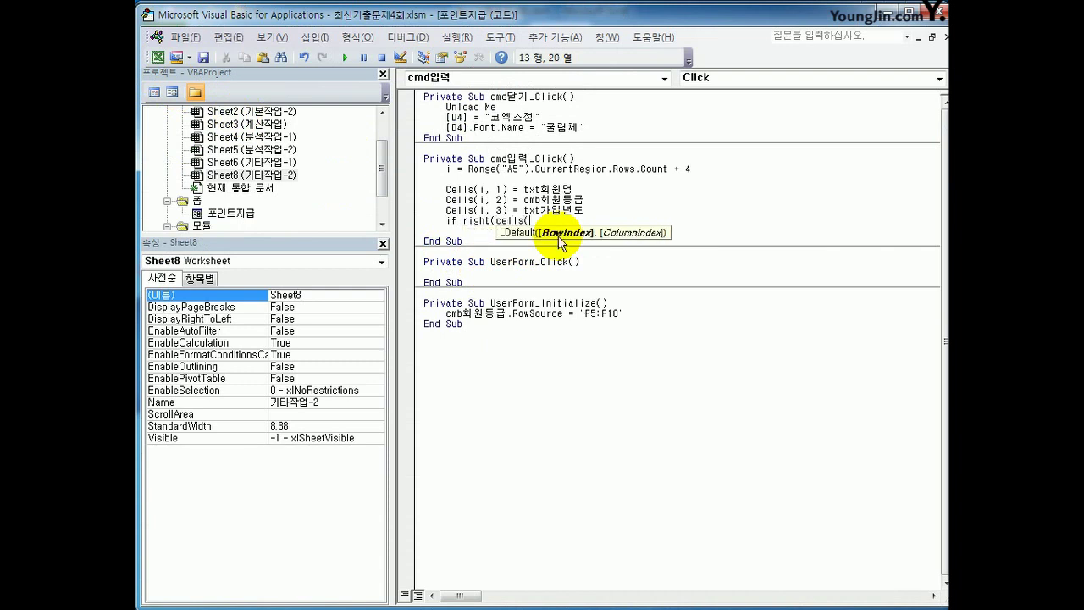
{"action": "type", "text": "i,2"}
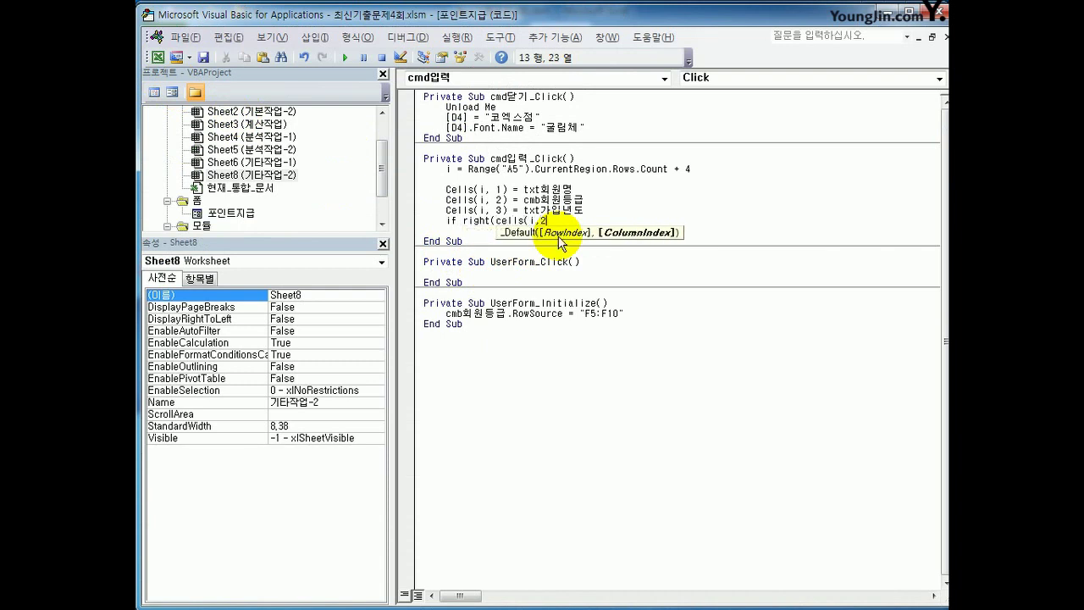
{"action": "type", "text": "),3) ="}
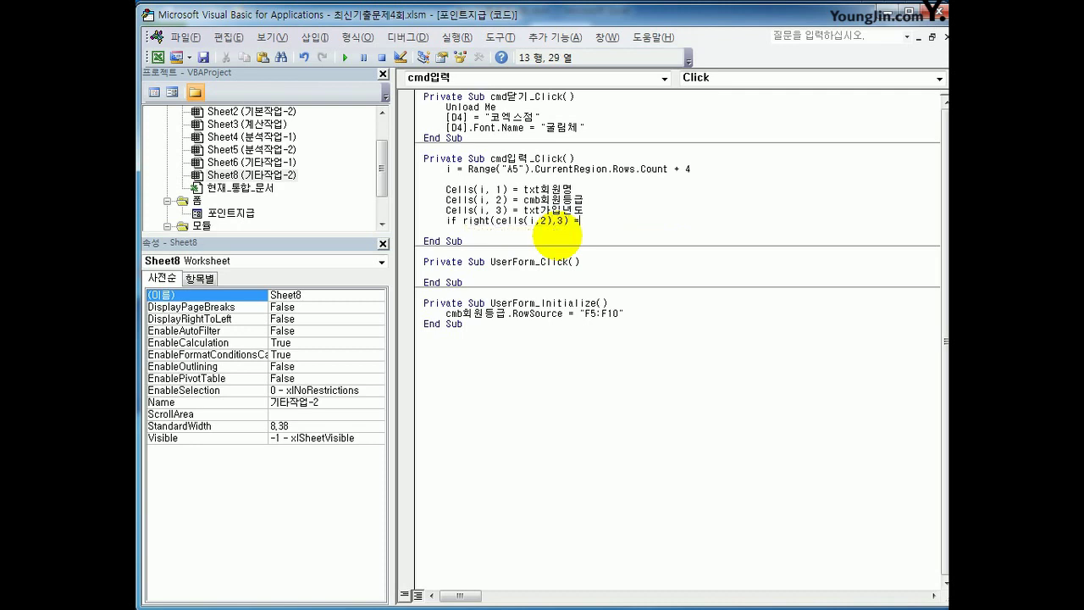
{"action": "type", "text": "emd등ㄱ\" 소"}
{"action": "key", "text": "BackSpace"}
{"action": "type", "text": "then"}
{"action": "key", "text": "Return"}
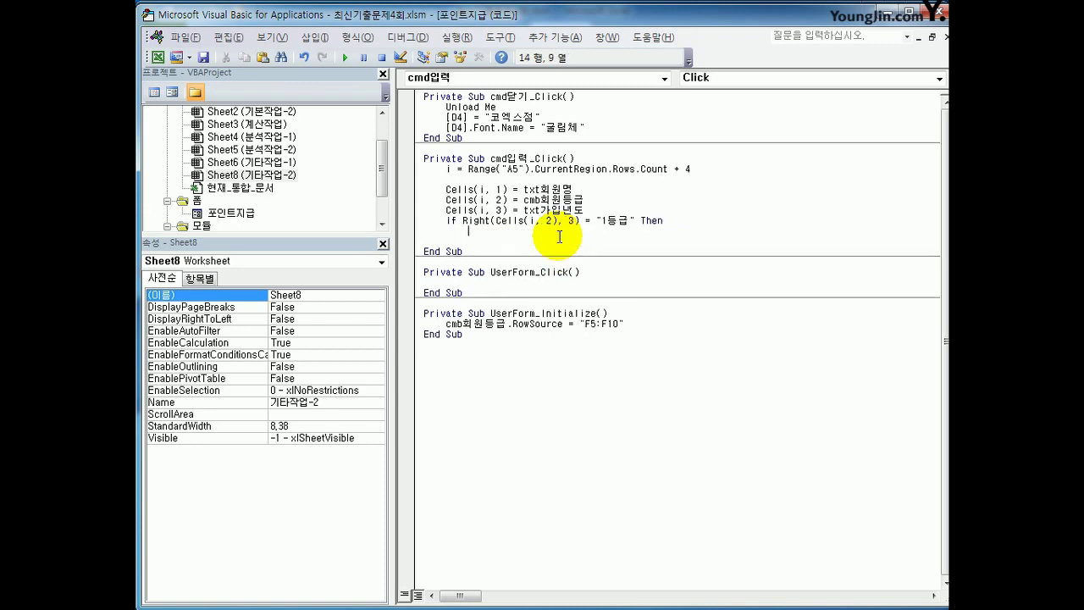
Inside the If block, add the indented statement Cells(i, 4) = 50000.
{"action": "type", "text": "cells(i,4) = 50000"}
{"action": "key", "text": "Return"}
{"action": "type", "text": "ㄷ"}
{"action": "key", "text": "BackSpace"}
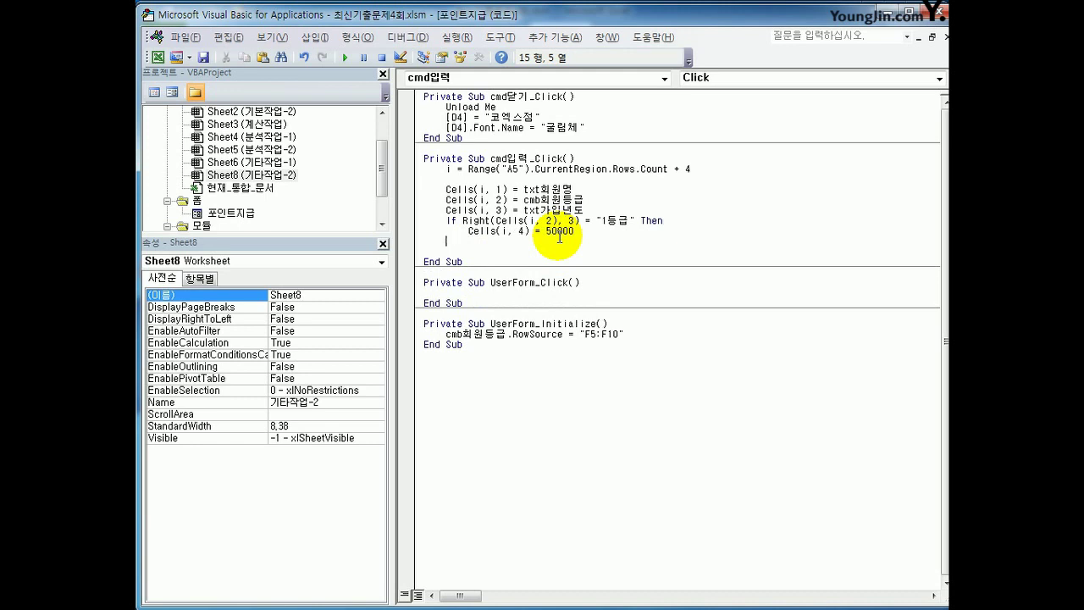
Add an Else branch containing Cells(i, 4) = 20000, reusing the statement from the If branch.
{"action": "type", "text": "else"}
{"action": "key", "text": "Return"}
{"action": "key", "text": "Tab"}
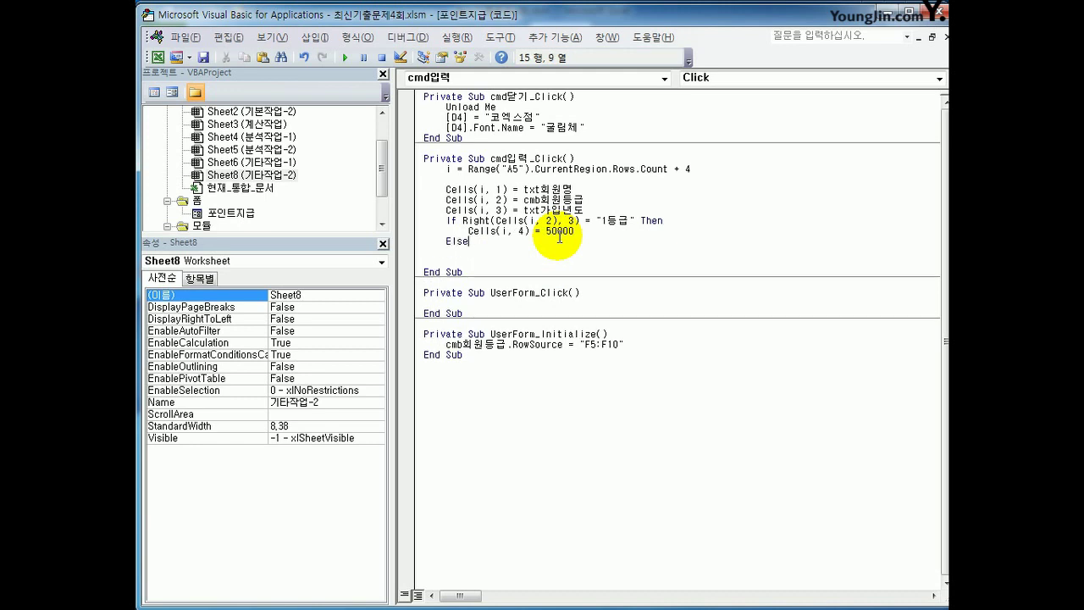
{"action": "key", "text": "shift+End"}
{"action": "key", "text": "ctrl+c"}
{"action": "key", "text": "Down"}
{"action": "key", "text": "ctrl+v"}
{"action": "key", "text": "Left"}
{"action": "key", "text": "Left"}
{"action": "key", "text": "Left"}
{"action": "key", "text": "Left"}
{"action": "key", "text": "Left"}
{"action": "key", "text": "Left"}
{"action": "key", "text": "Left"}
{"action": "key", "text": "Left"}
{"action": "key", "text": "Return"}
{"action": "key", "text": "Tab"}
{"action": "key", "text": "End"}
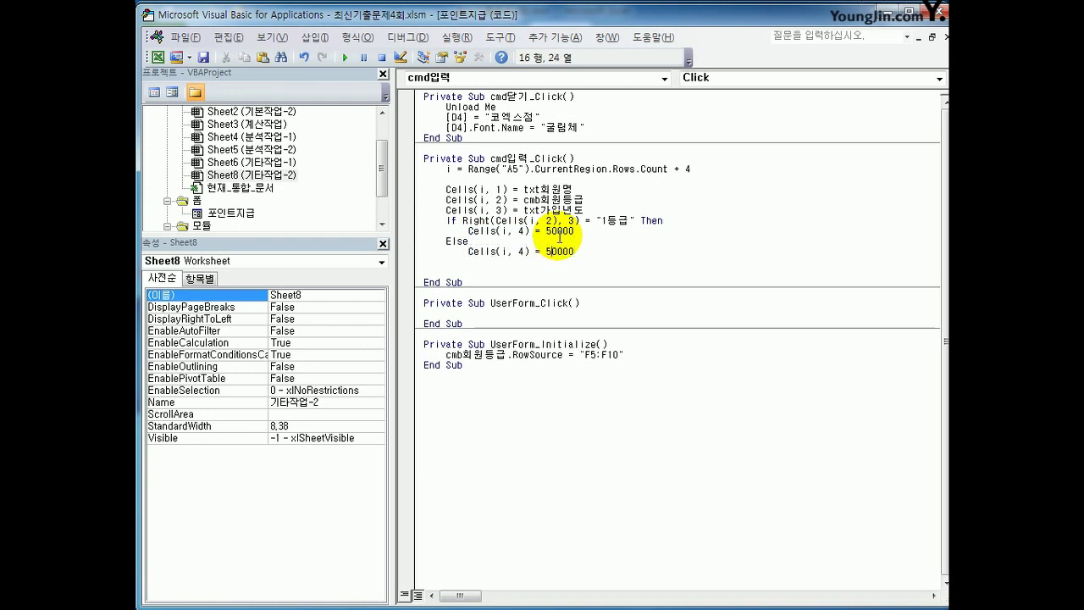
{"action": "key", "text": "End"}
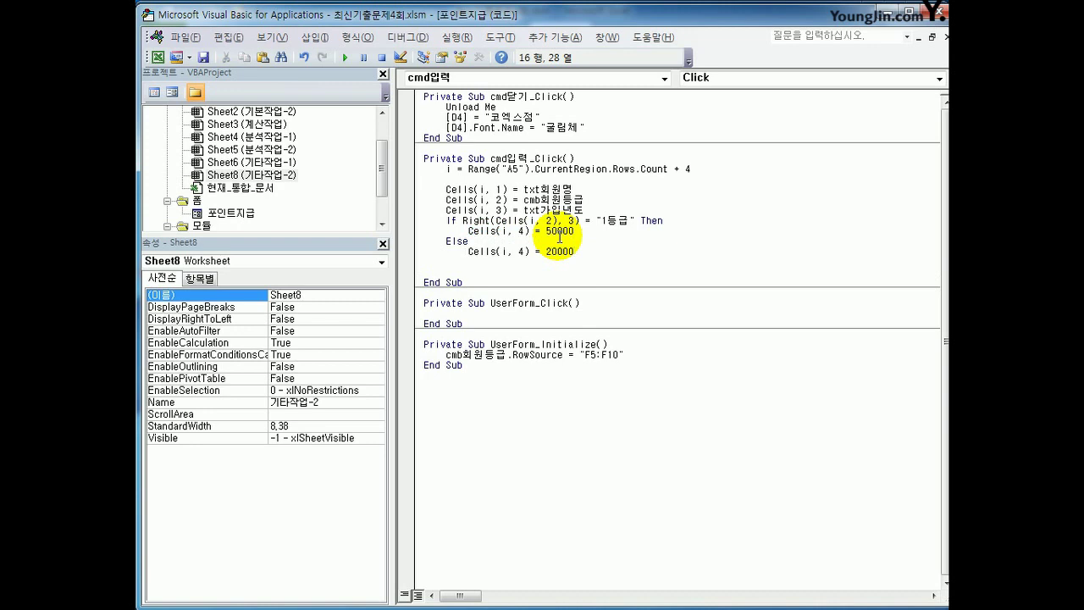
Close the conditional block with End If and remove the extra blank line below it.
{"action": "key", "text": "Return"}
{"action": "key", "text": "BackSpace"}
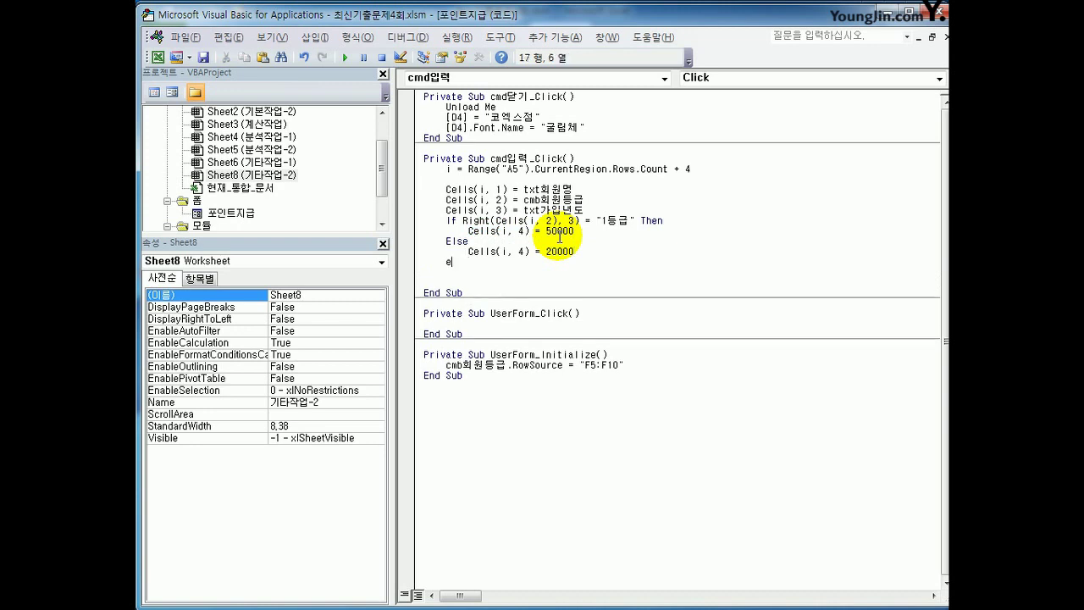
{"action": "type", "text": "end if"}
{"action": "key", "text": "Delete"}
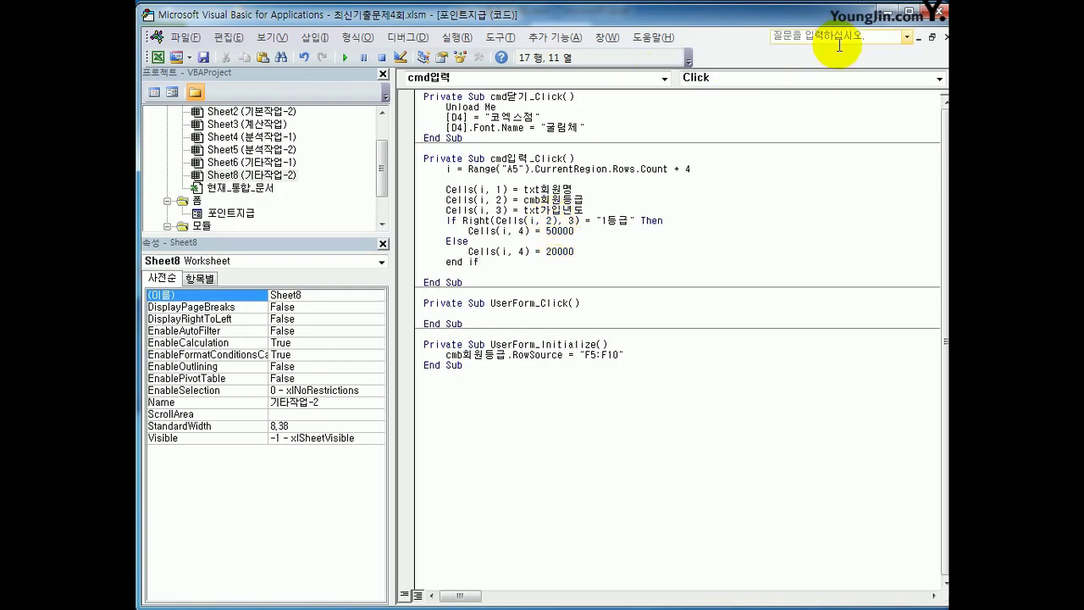
Return to Excel, open the 포인트지급 form from the sheet, and enter a test member's name in 회원명.
{"action": "left_click", "coordinate": [940, 13]}
{"action": "left_click", "coordinate": [716, 427]}
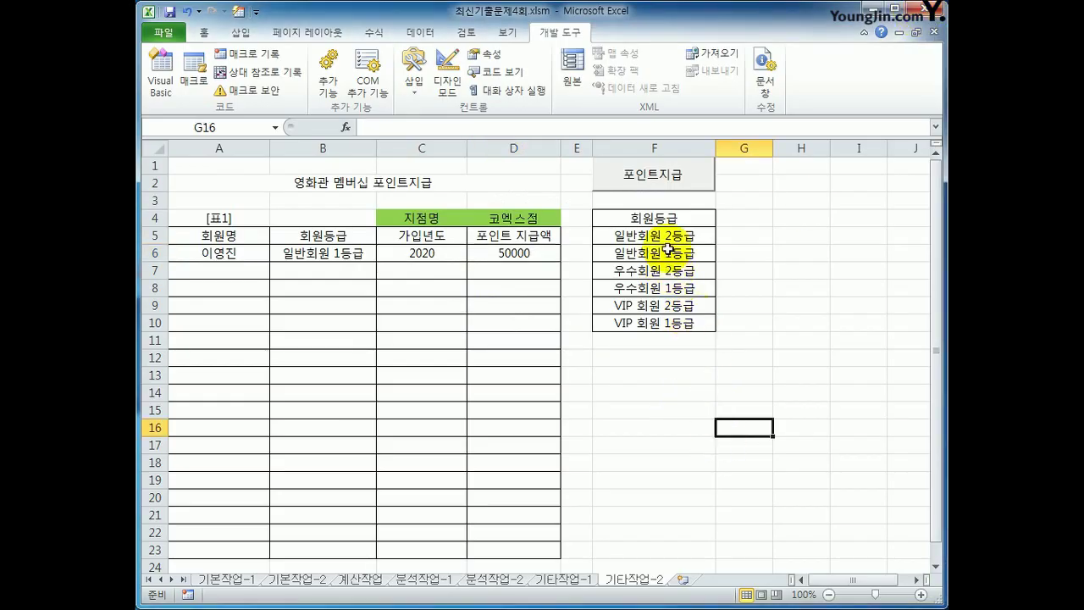
{"action": "left_click", "coordinate": [664, 179]}
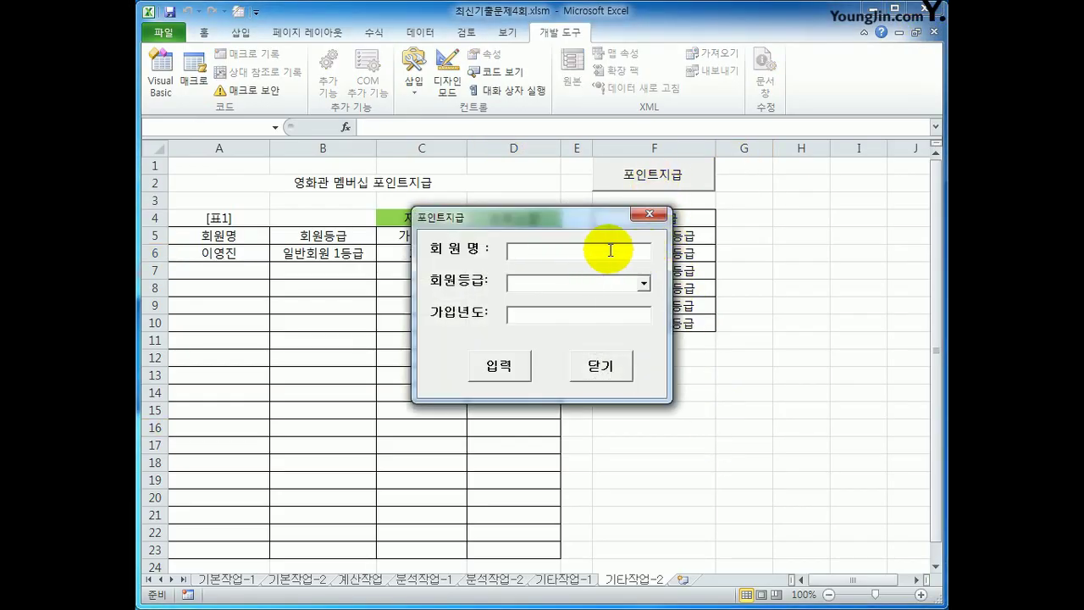
{"action": "type", "text": "ghd"}
{"action": "key", "text": "BackSpace"}
{"action": "key", "text": "BackSpace"}
{"action": "key", "text": "BackSpace"}
{"action": "key", "text": "Hangul"}
{"action": "type", "text": "홍길동"}
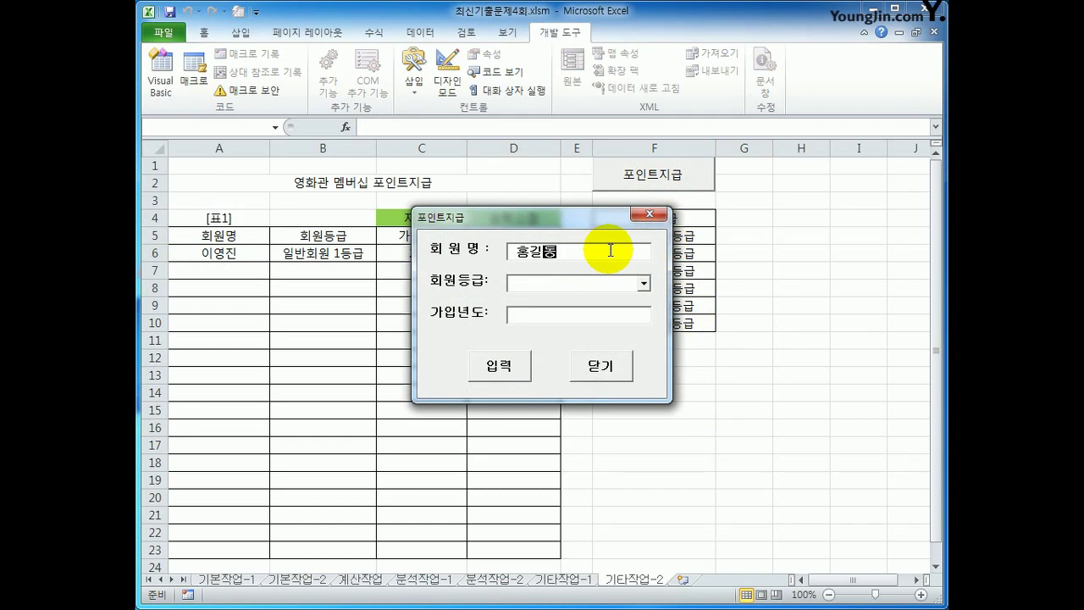
Choose 우수회원 1등급, set 가입년도 to 2019, submit the record, and move the form off the table.
{"action": "left_click", "coordinate": [644, 283]}
{"action": "left_click", "coordinate": [615, 336]}
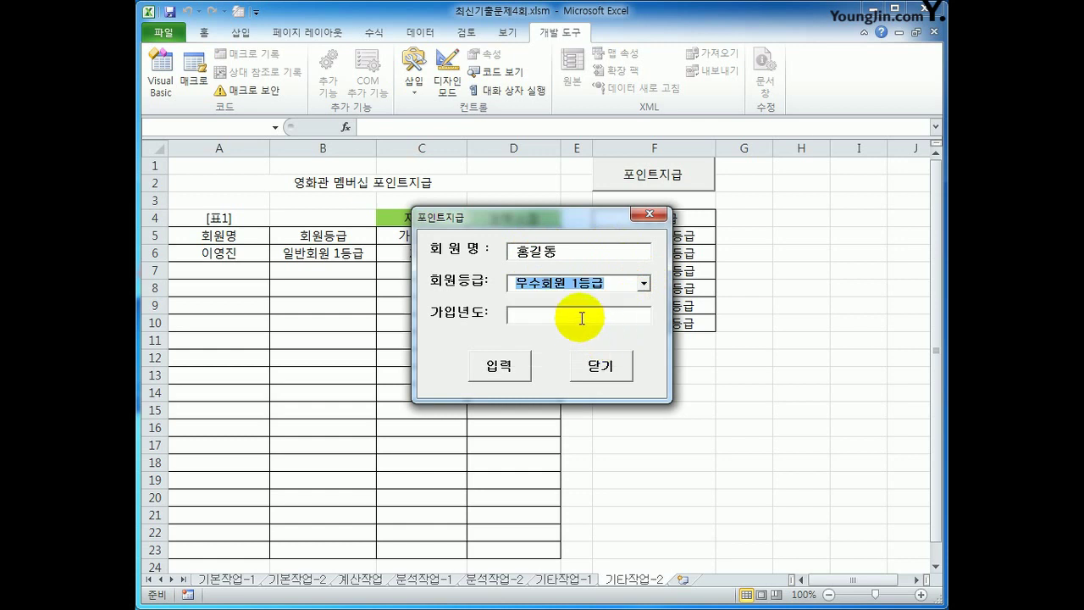
{"action": "left_click", "coordinate": [581, 314]}
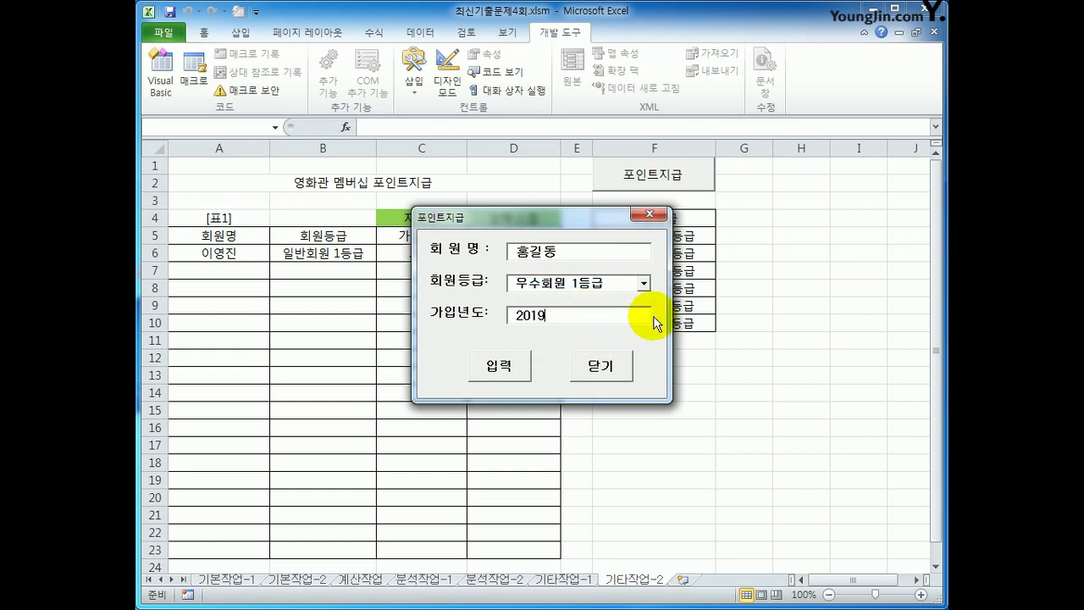
{"action": "type", "text": "2019"}
{"action": "left_click", "coordinate": [498, 366]}
{"action": "left_click_drag", "start_coordinate": [527, 219], "coordinate": [693, 260]}
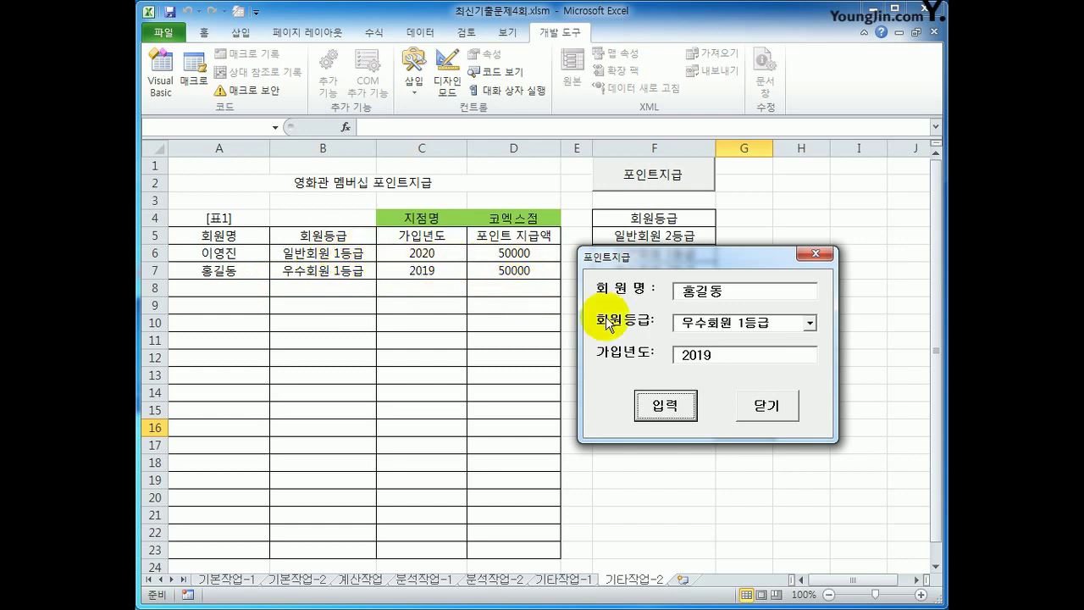
Replace the 회원명 entry with another test member's name, choose 우수회원 2등급, and submit the record.
{"action": "left_click_drag", "start_coordinate": [736, 291], "coordinate": [667, 294]}
{"action": "type", "text": "ㅇ"}
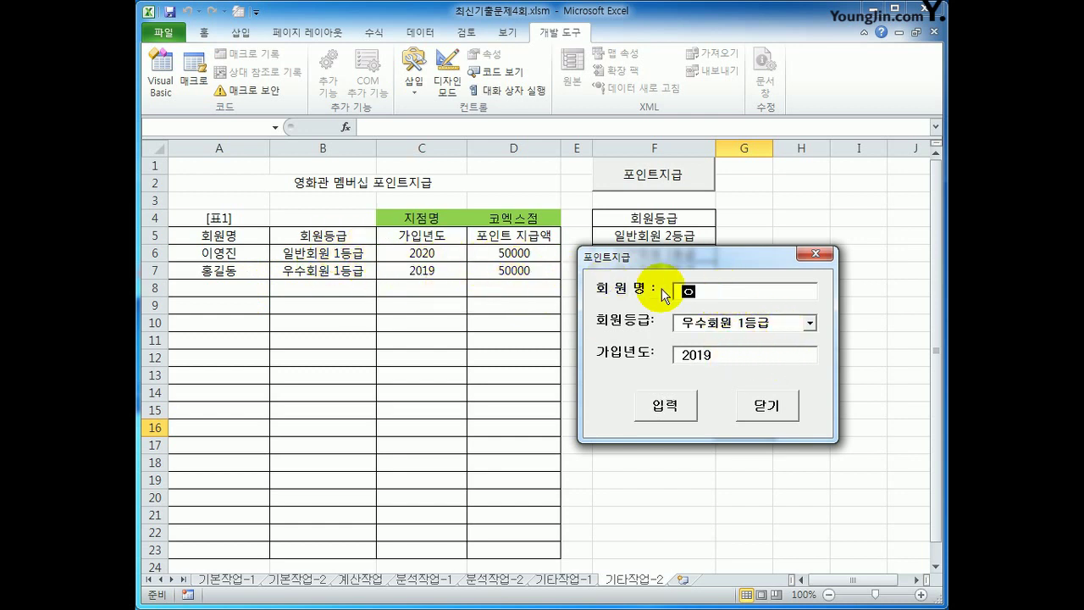
{"action": "type", "text": "름"}
{"action": "type", "text": "개"}
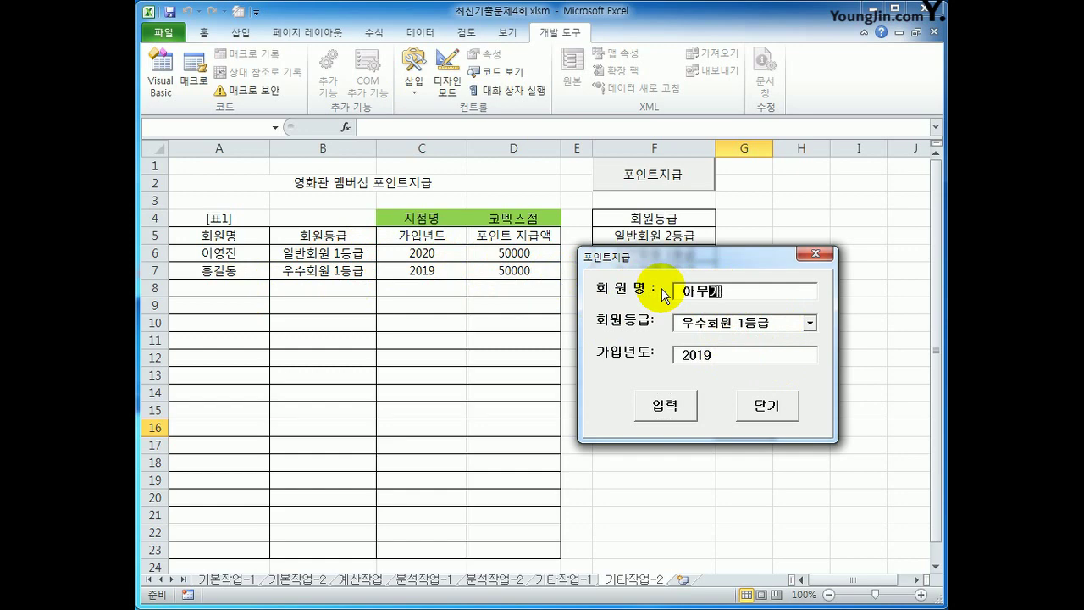
{"action": "left_click", "coordinate": [809, 323]}
{"action": "left_click", "coordinate": [787, 363]}
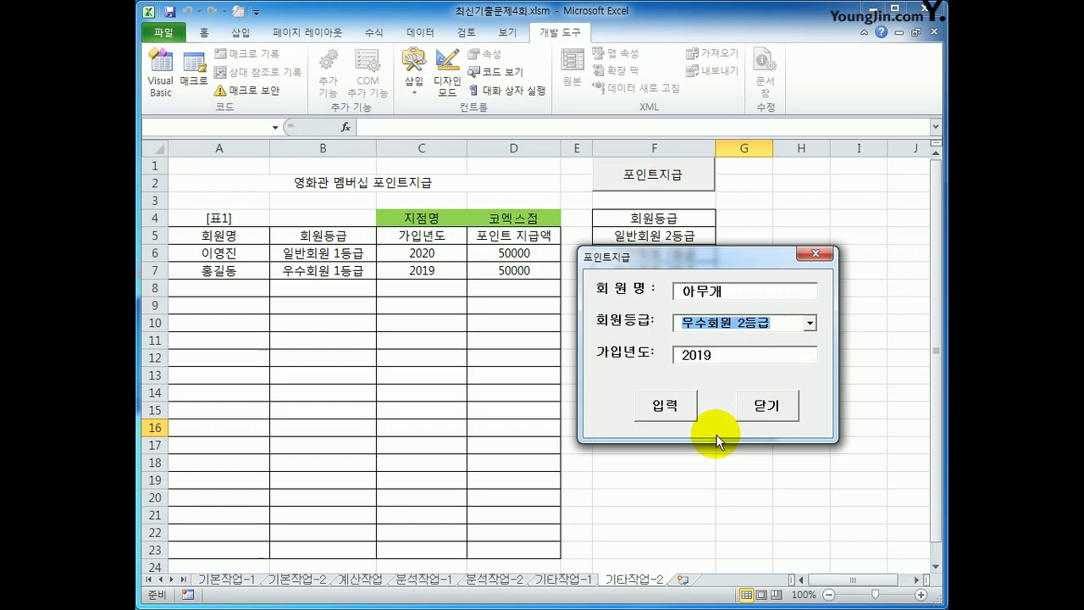
{"action": "left_click", "coordinate": [665, 407]}
Close the 포인트지급 form and clear the two test records from A7:D8.
{"action": "left_click", "coordinate": [786, 415]}
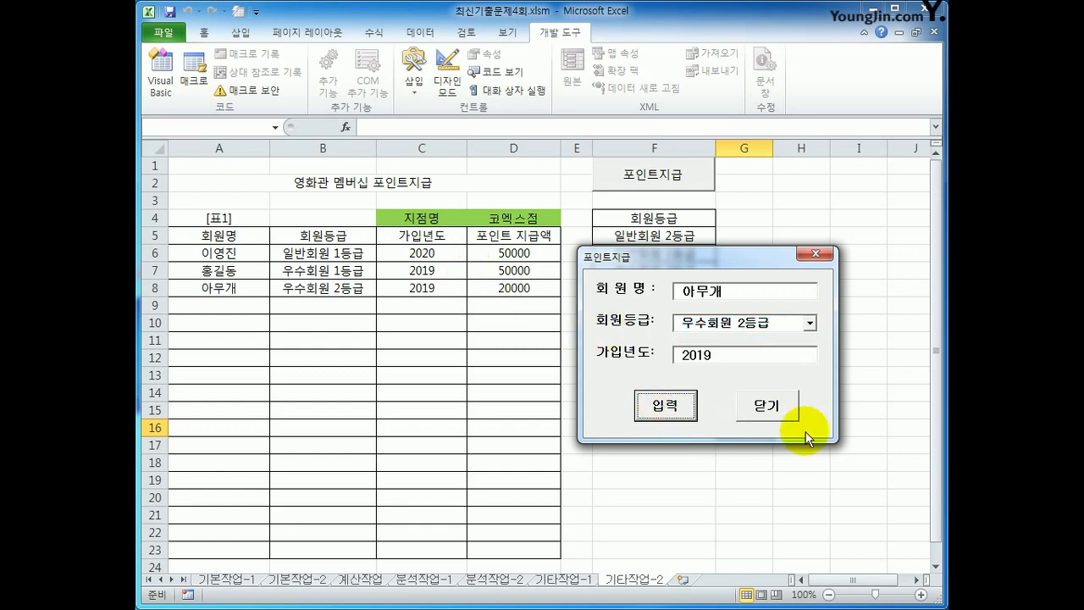
{"action": "left_click", "coordinate": [799, 465]}
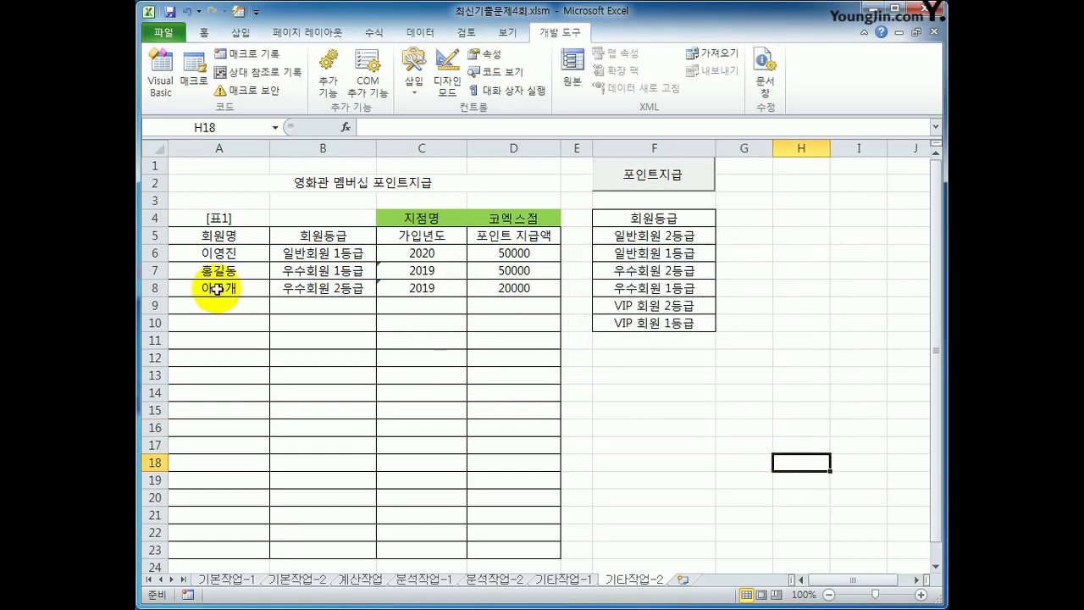
{"action": "left_click_drag", "start_coordinate": [214, 275], "coordinate": [500, 288]}
{"action": "key", "text": "Delete"}
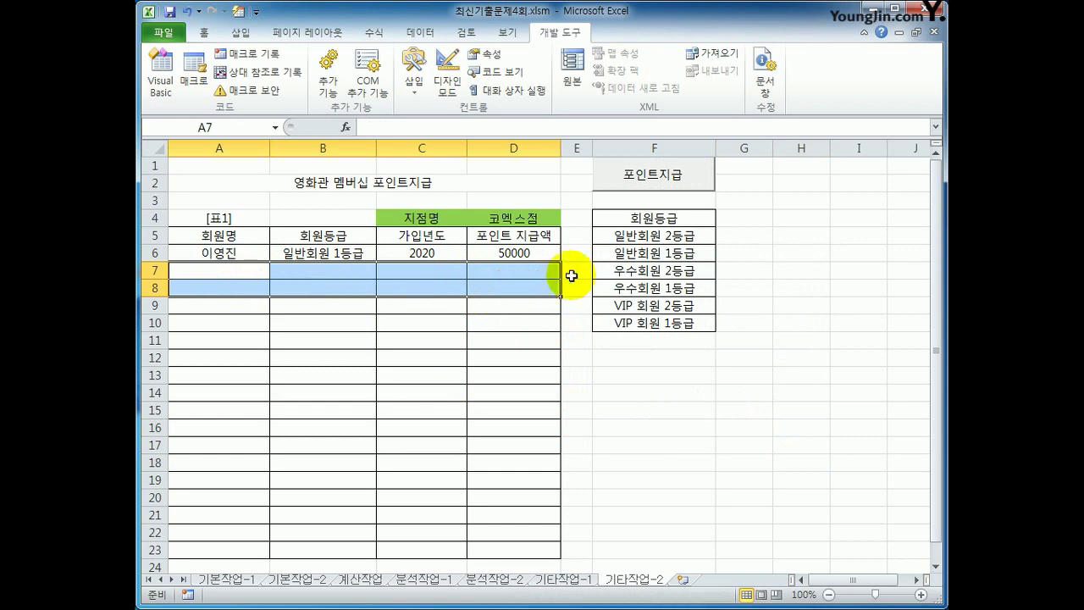
{"action": "left_click", "coordinate": [552, 273]}
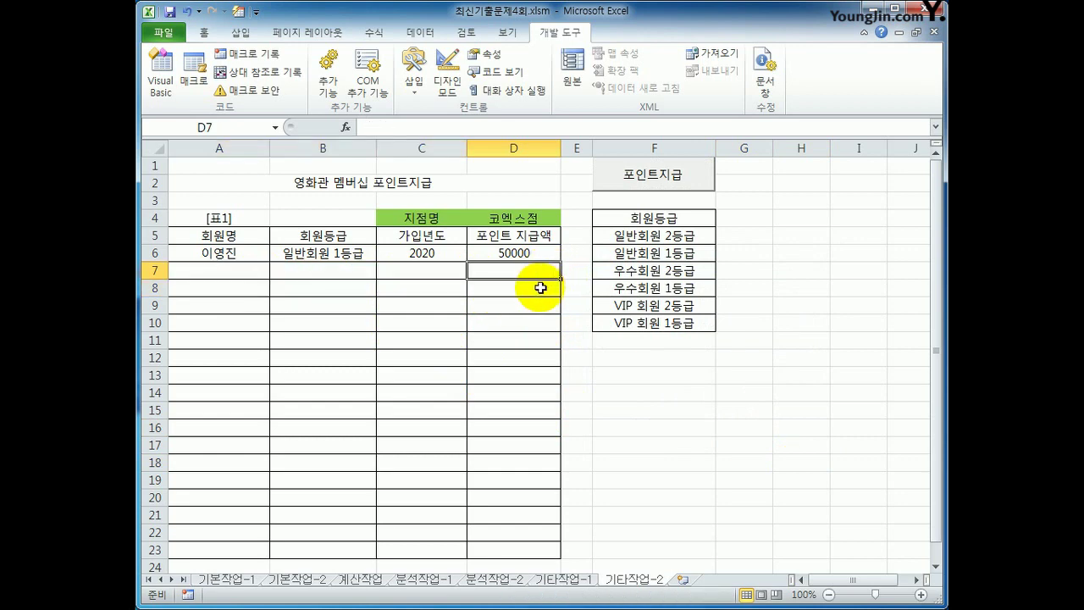
{"action": "left_click", "coordinate": [544, 288]}
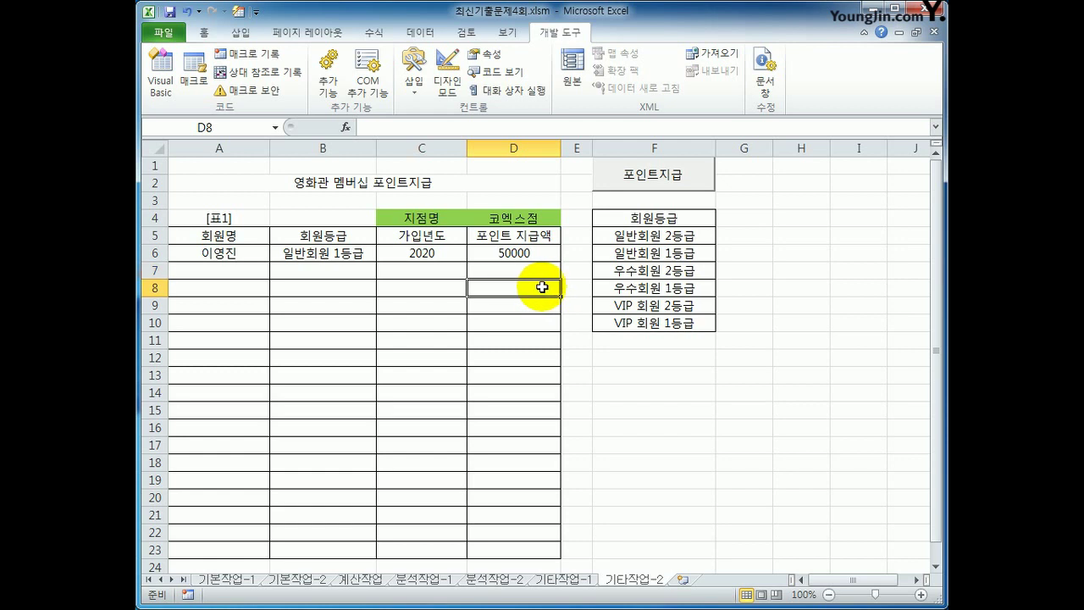